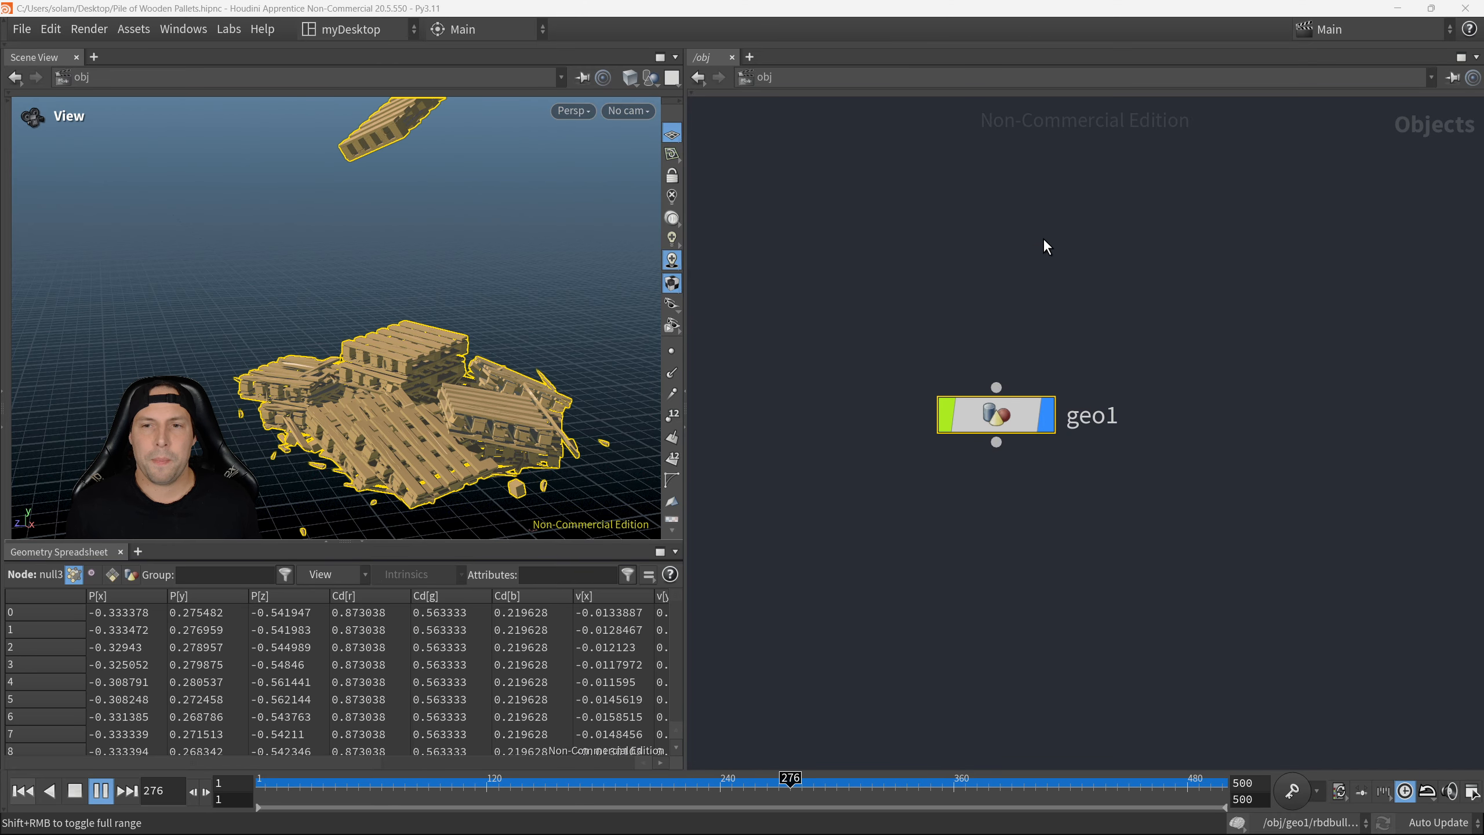
Step: Stop the simulation playback and look briefly inside the geo1 object before returning to the object level
left_click(101, 790)
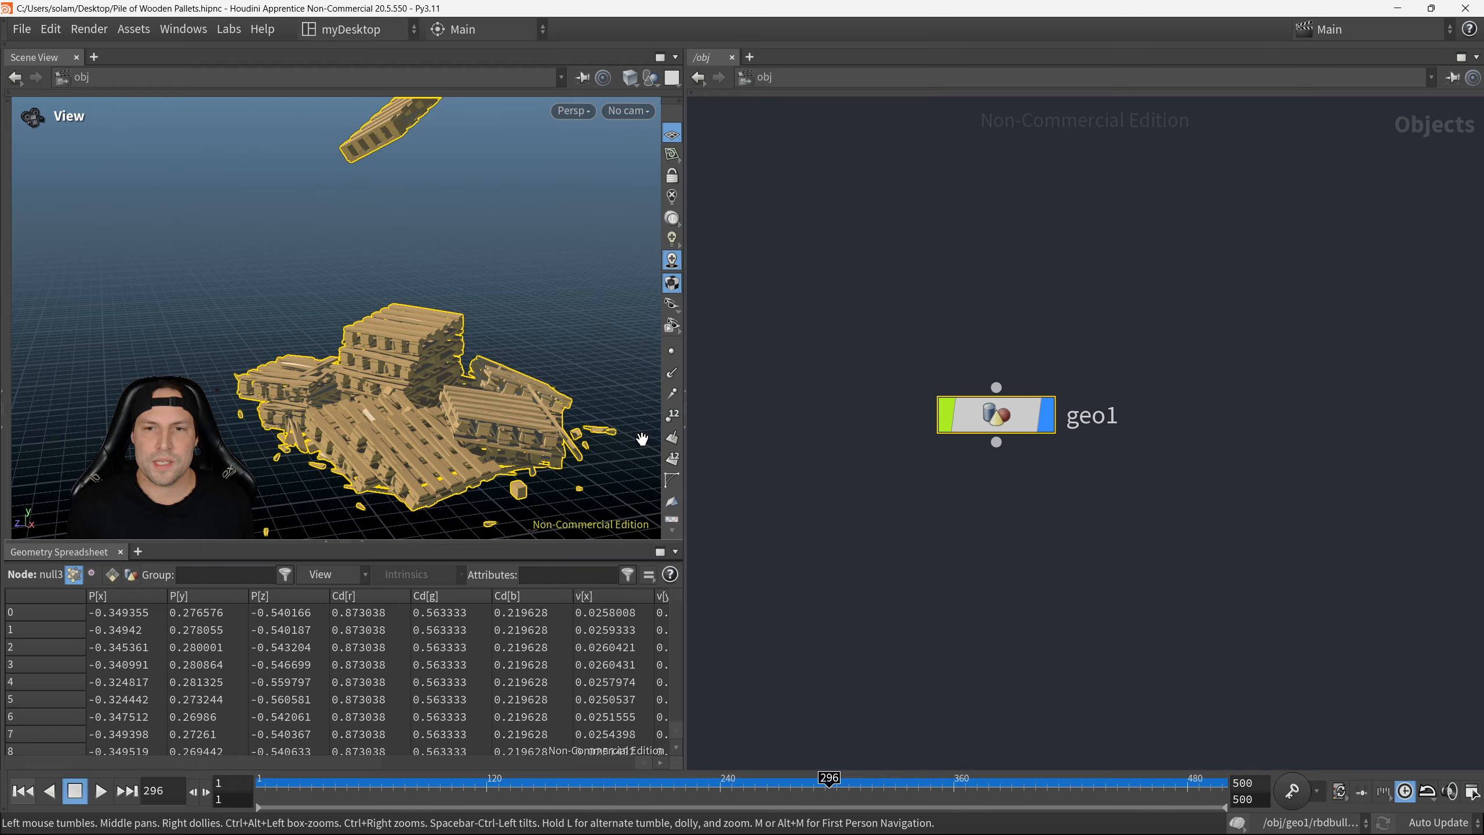
double_click(1023, 424)
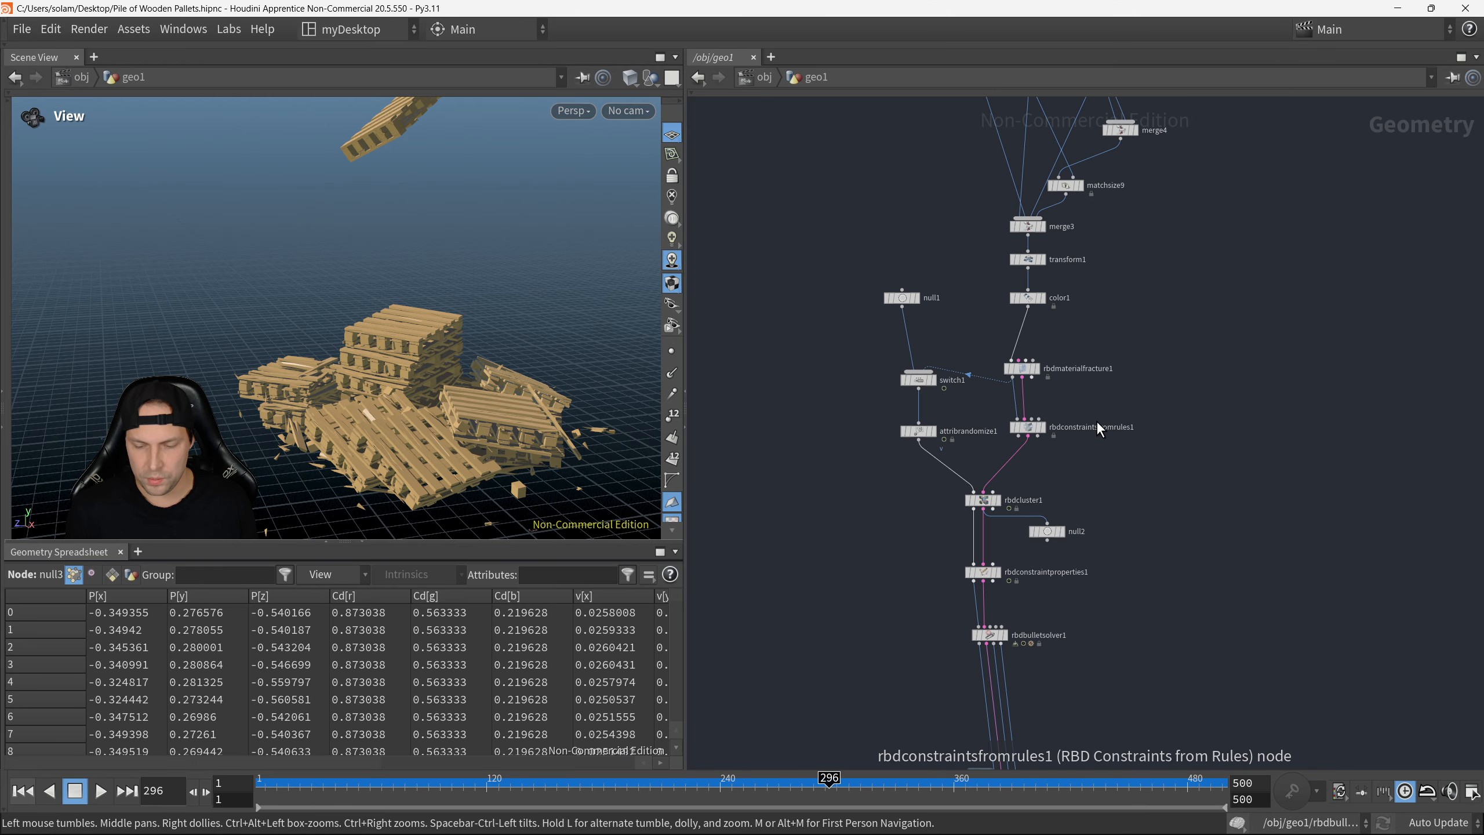
key("u")
Step: Examine the project-file image and the viewer comments placed in the object-level network
middle_click_drag(1083, 441, 788, 412)
middle_click_drag(1065, 402, 818, 403)
scroll(1090, 390, "down", 5)
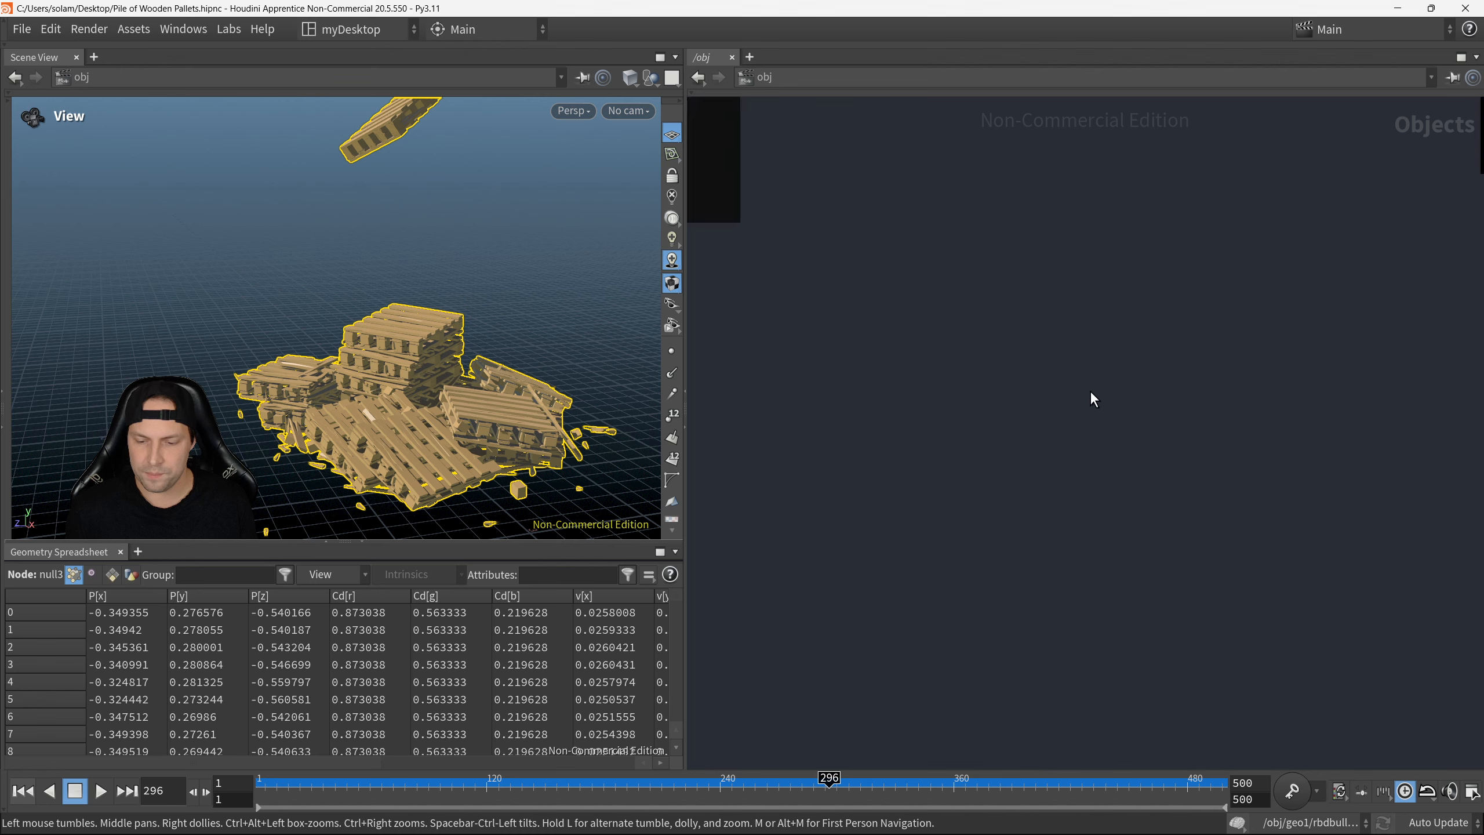
middle_click_drag(1211, 350, 993, 484)
scroll(1180, 342, "up", 3)
middle_click_drag(1216, 327, 1022, 479)
scroll(1023, 479, "up", 3)
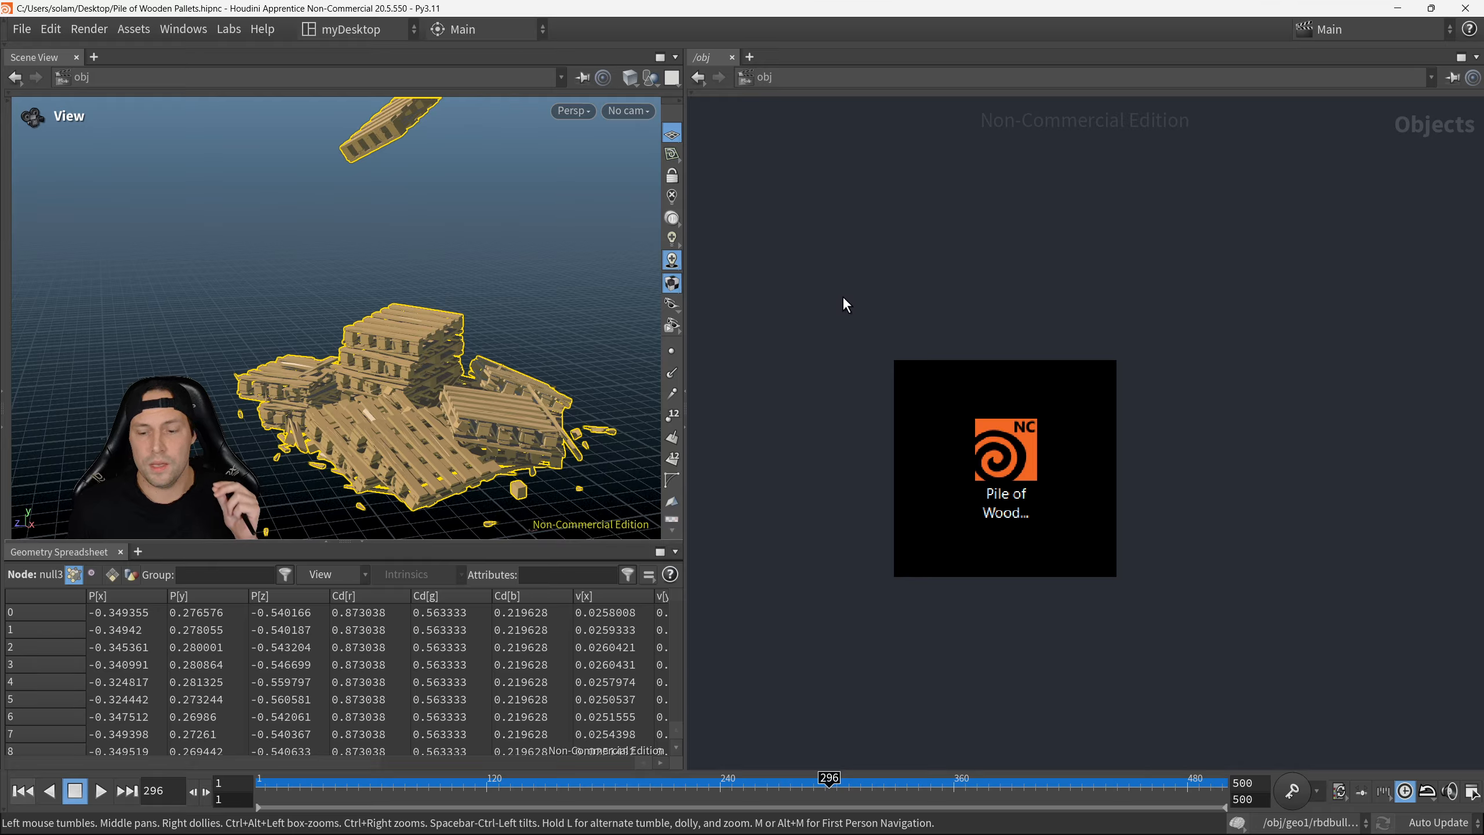
left_click_drag(841, 295, 1153, 610)
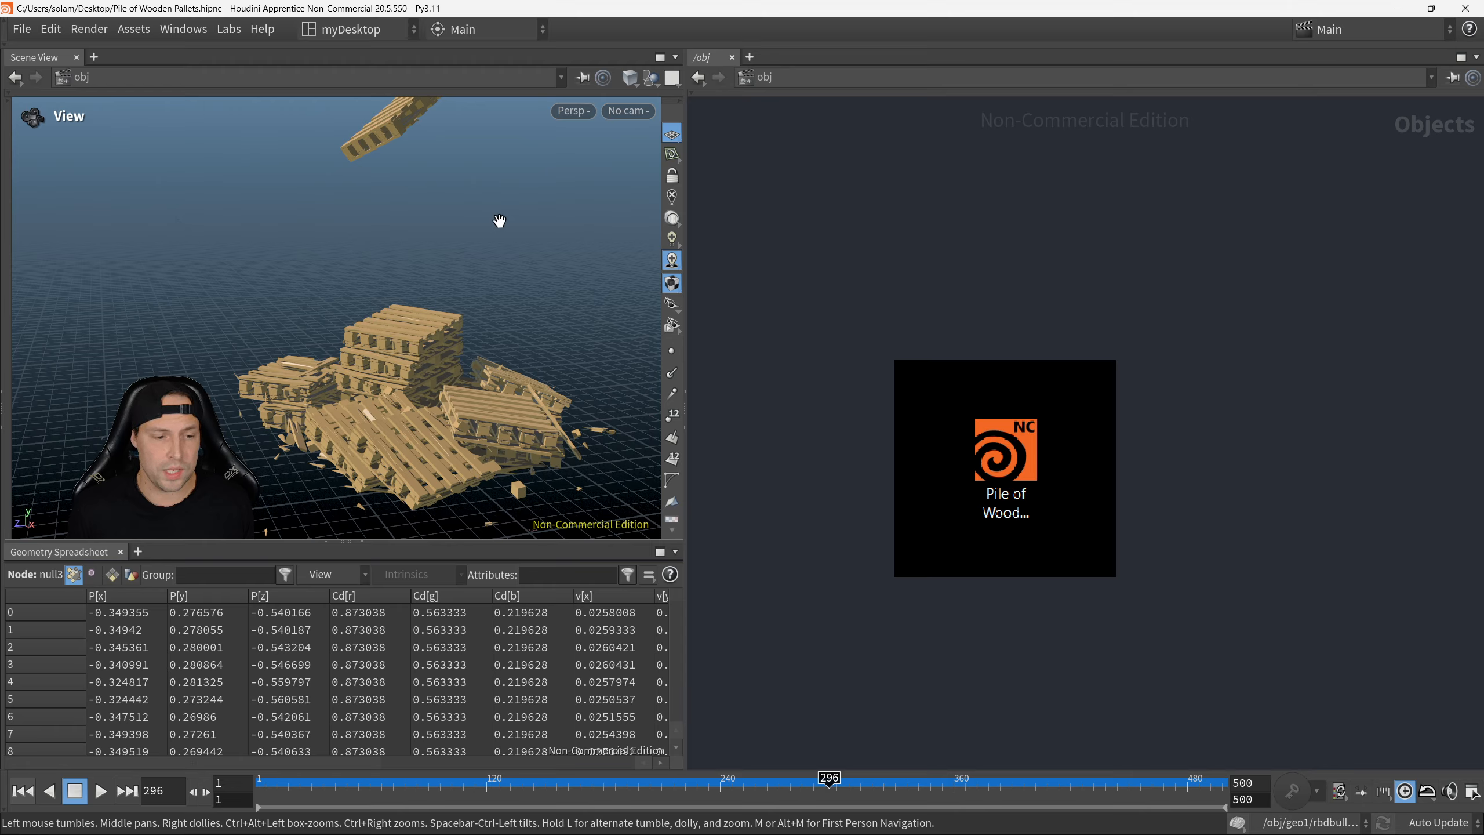
left_click(26, 29)
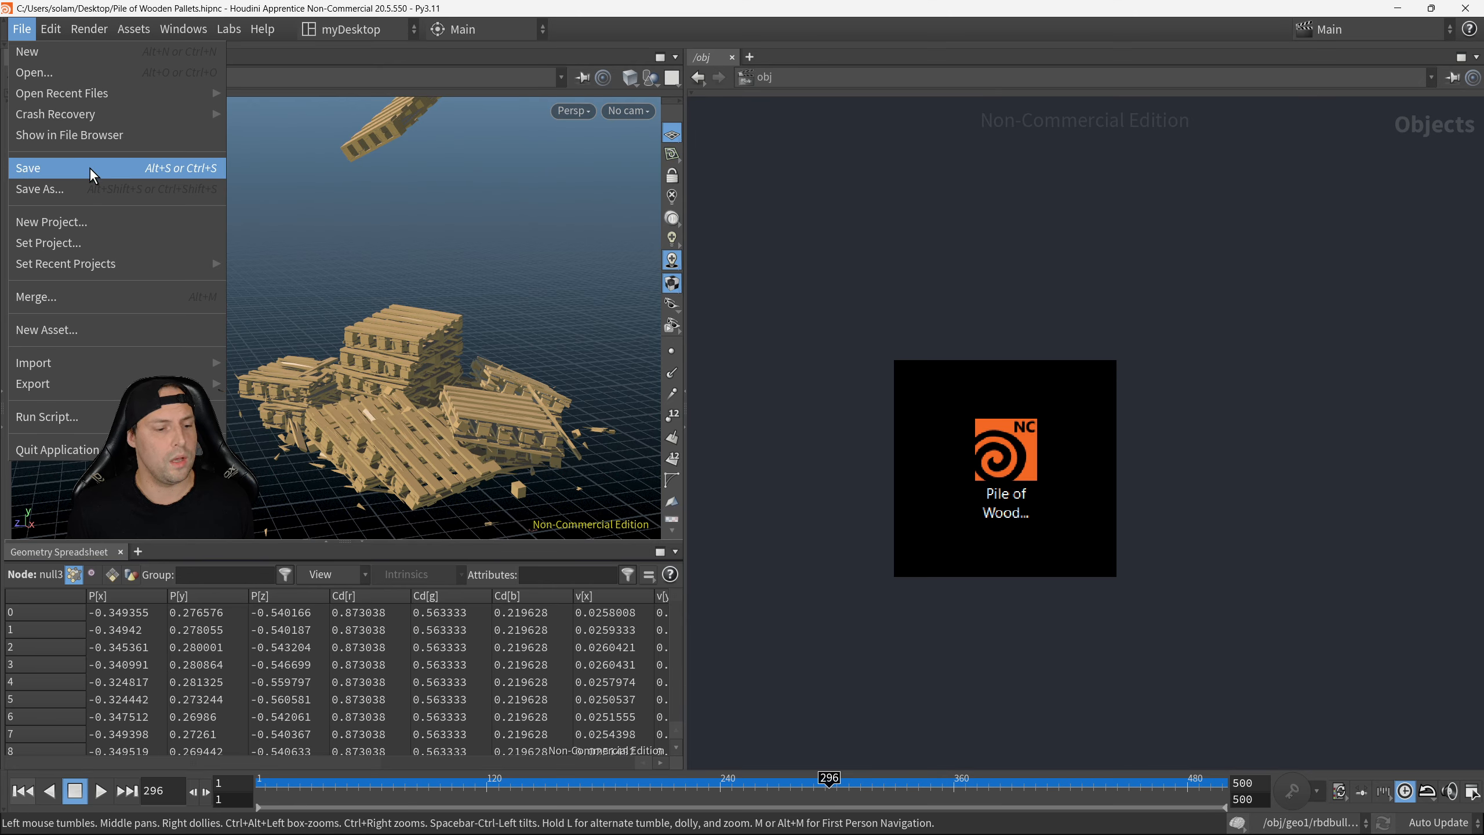
left_click(902, 345)
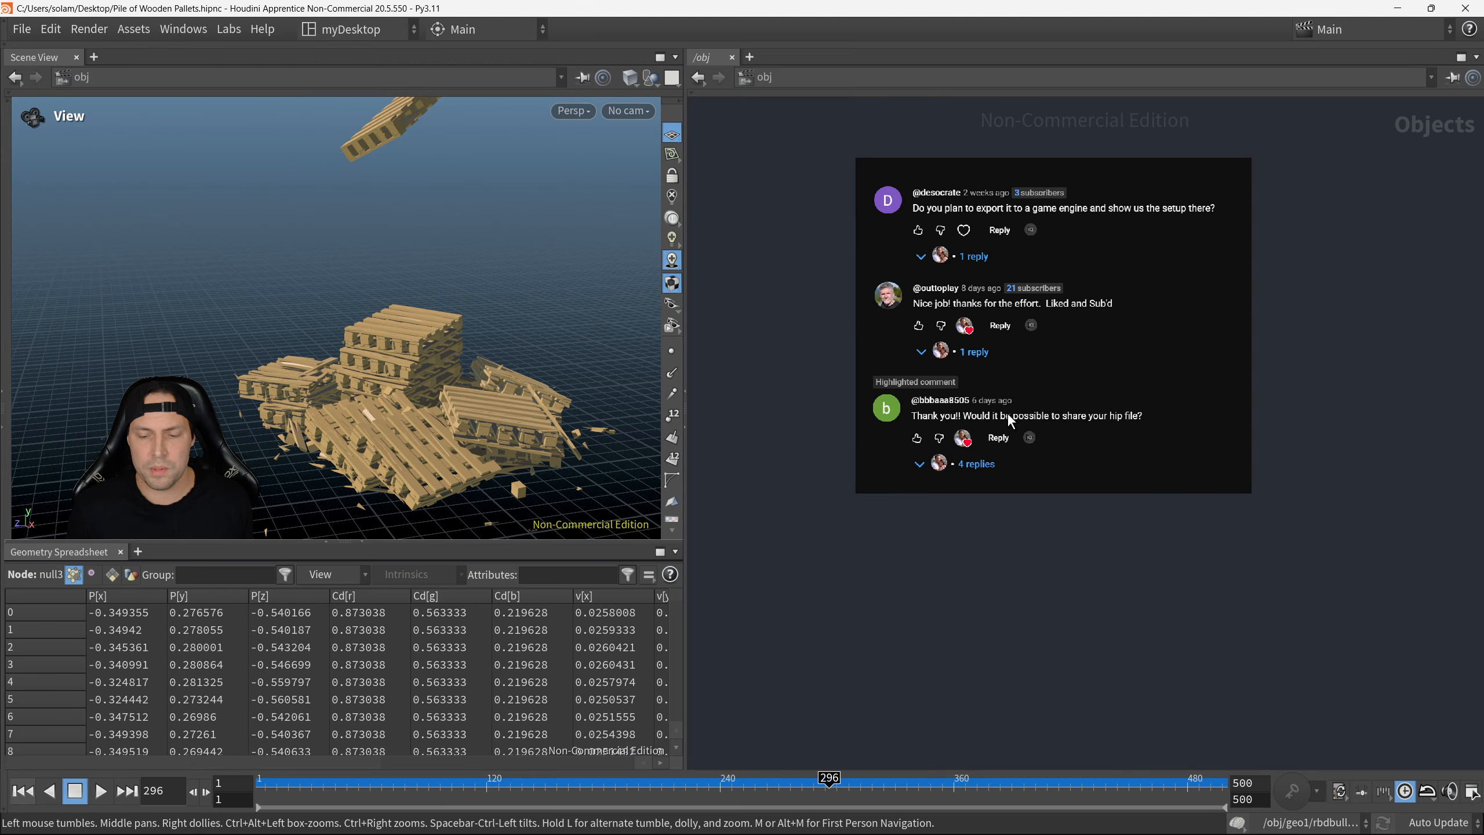
Step: Open the geo1 object's geometry network and rewind the timeline to frame 1
middle_click_drag(1043, 440, 1029, 338)
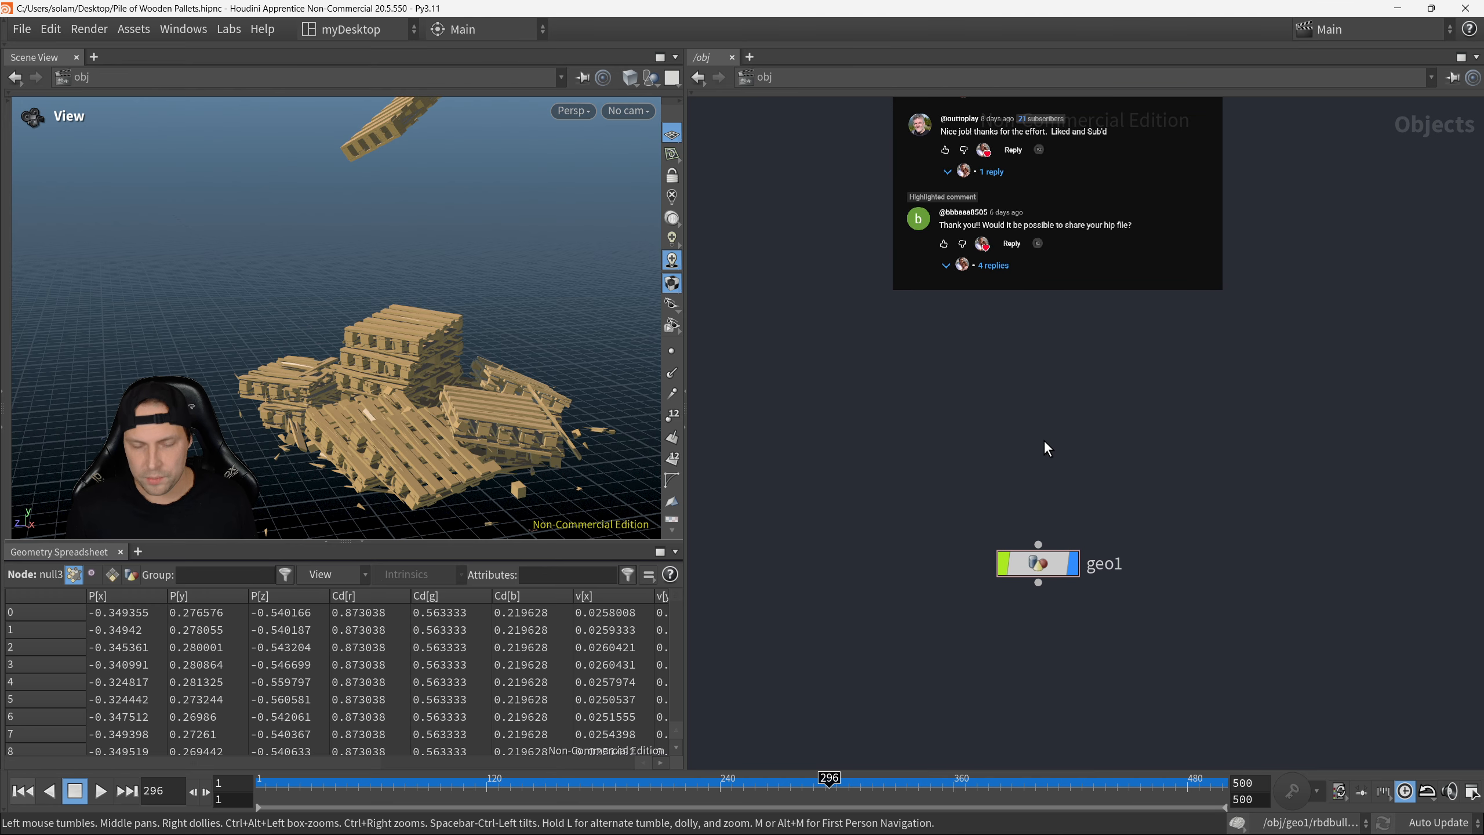
middle_click_drag(1053, 525, 1037, 356)
left_click_drag(934, 333, 1073, 421)
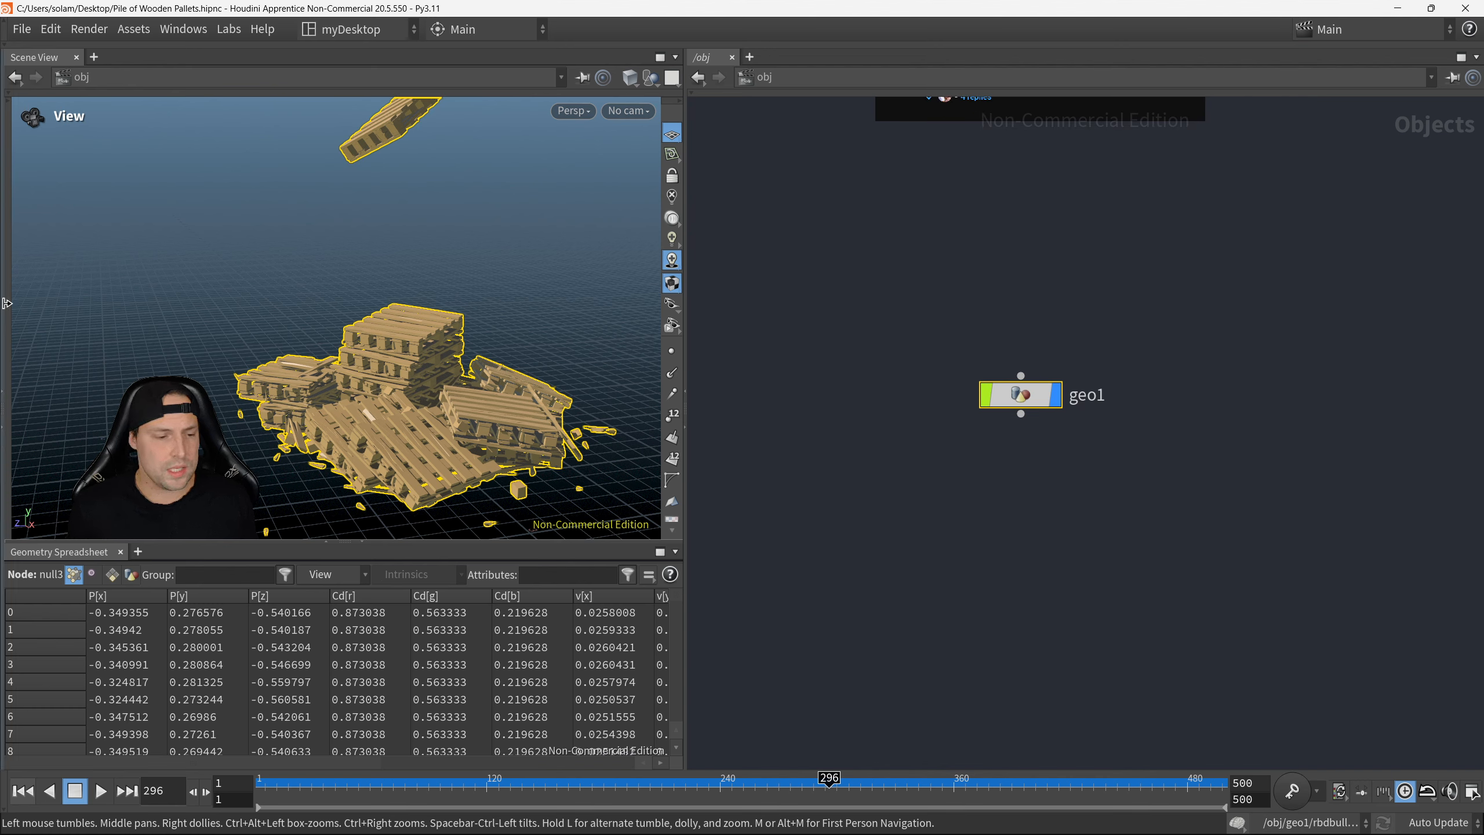
middle_click_drag(994, 463, 979, 424)
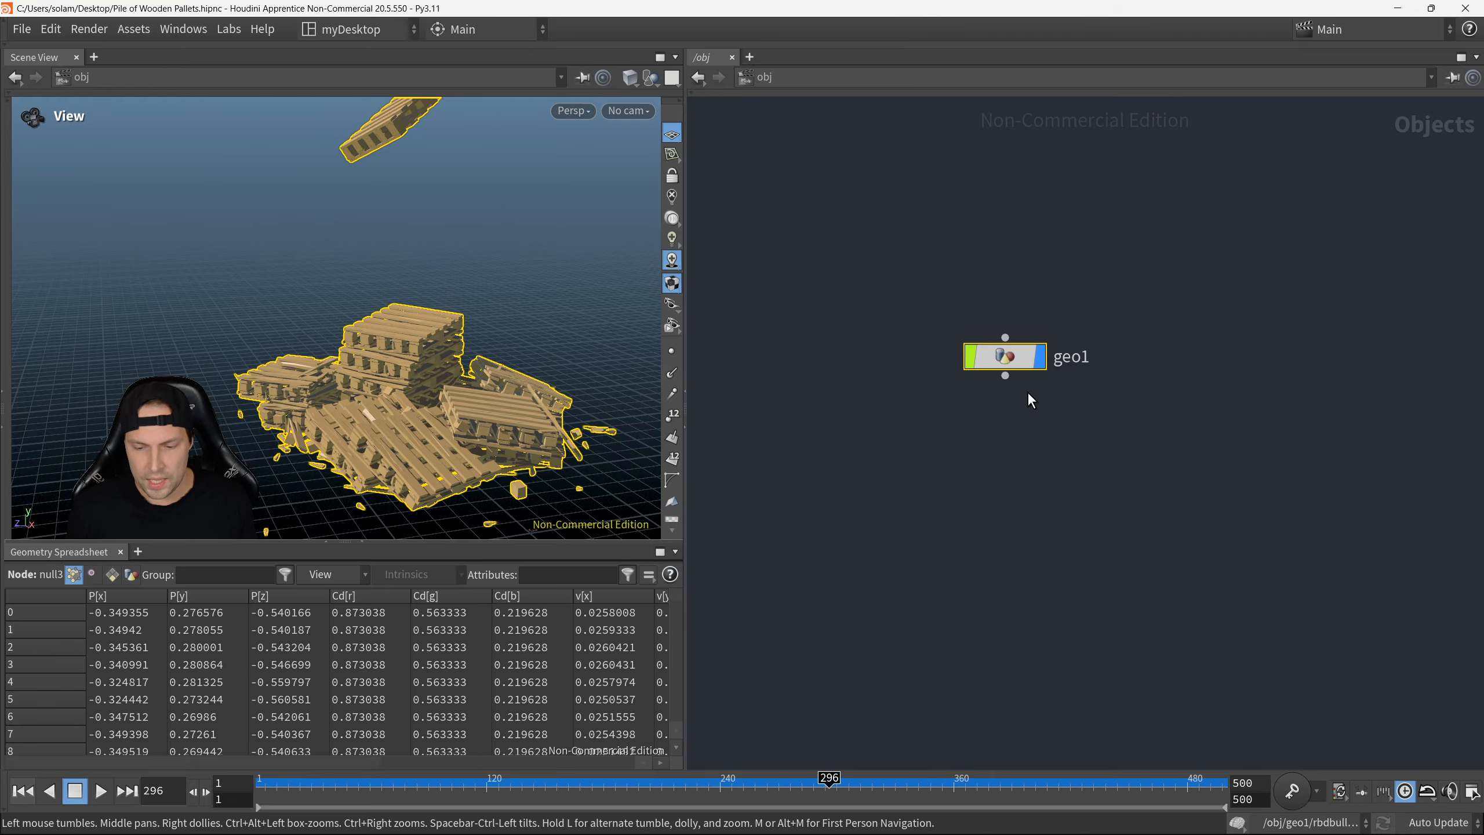
key("i")
scroll(1066, 386, "up", 5)
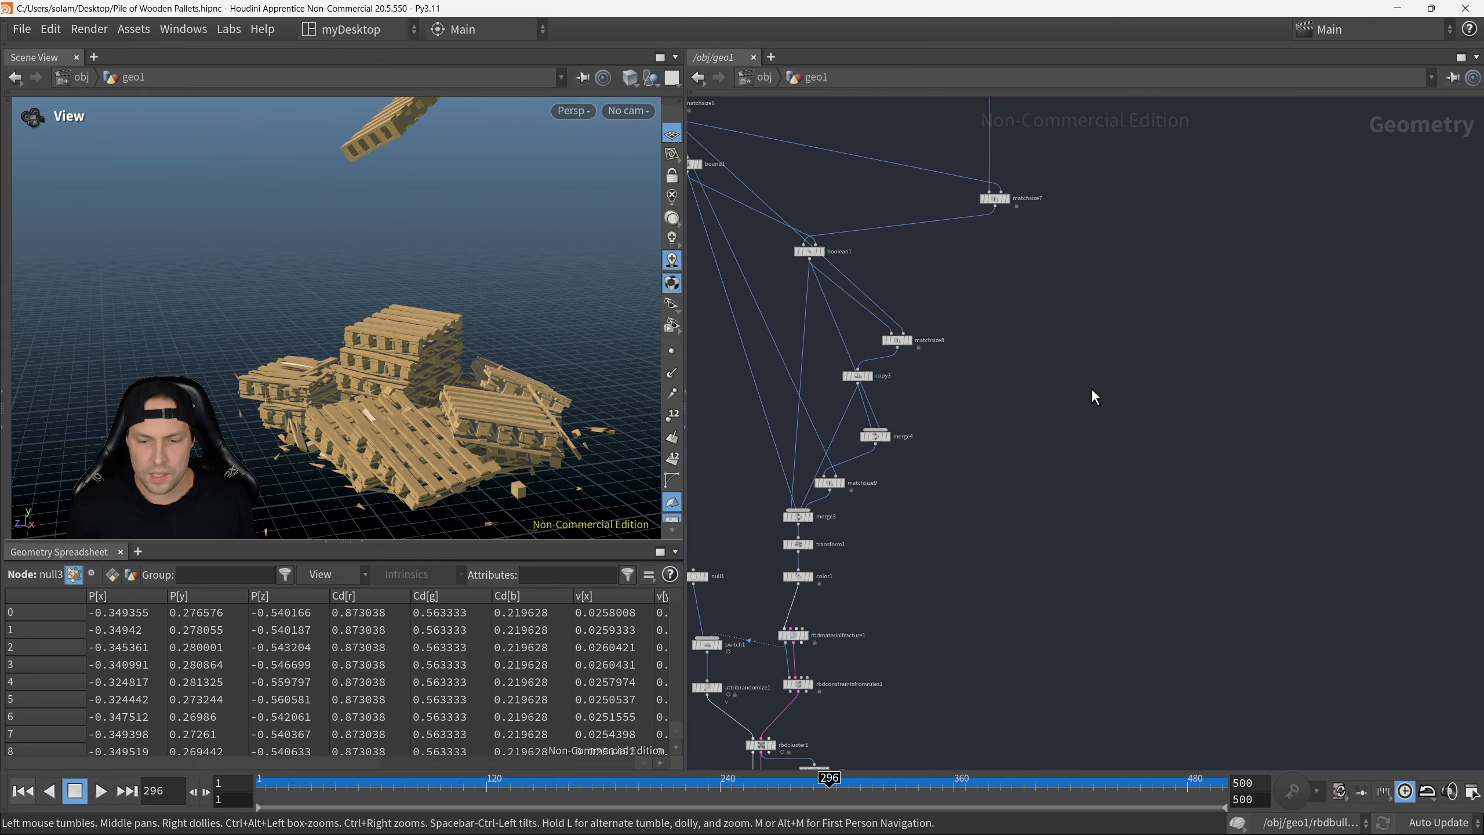
scroll(1095, 397, "down", 4)
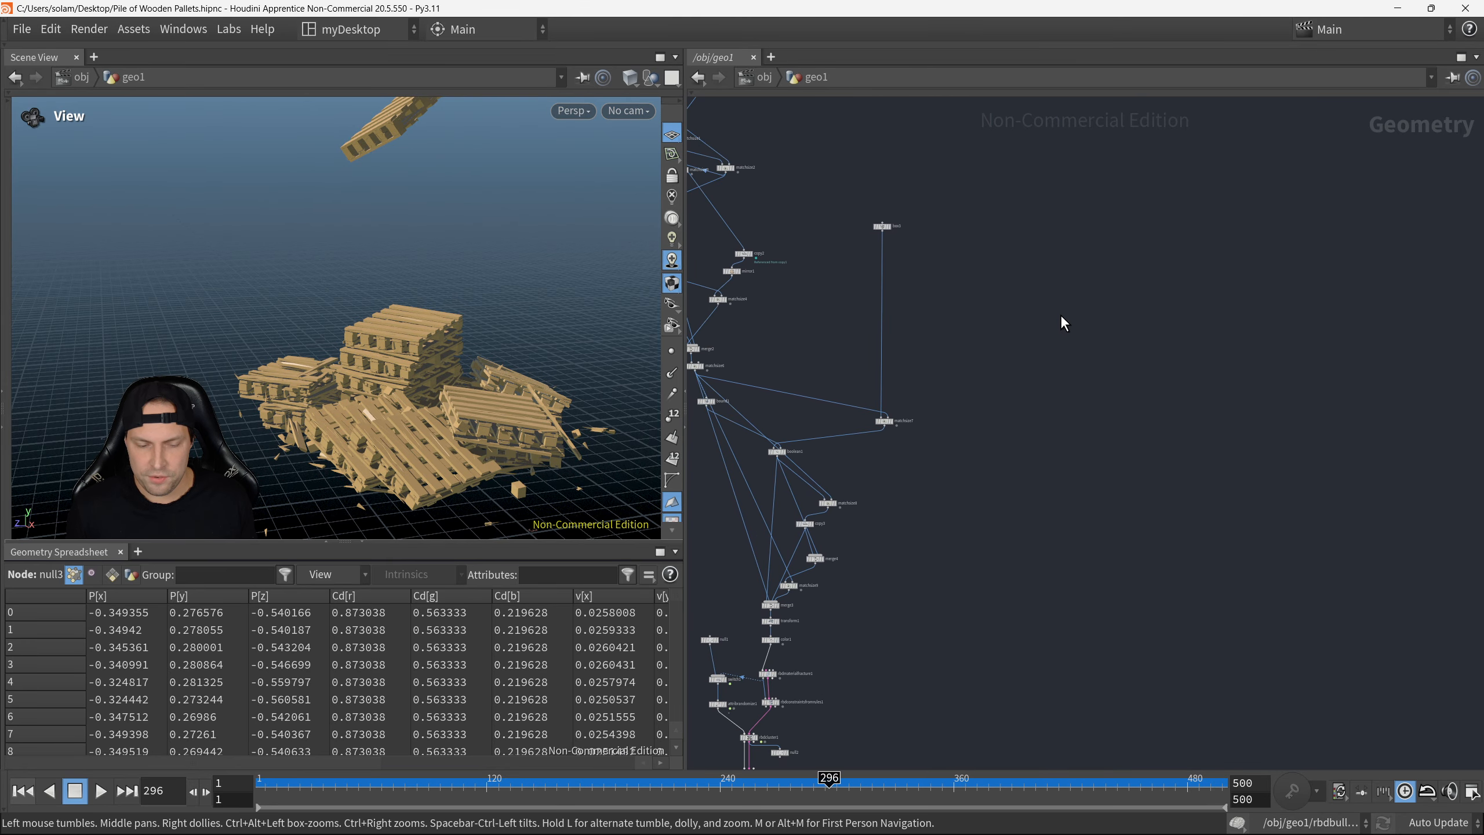
key("ctrl+Up")
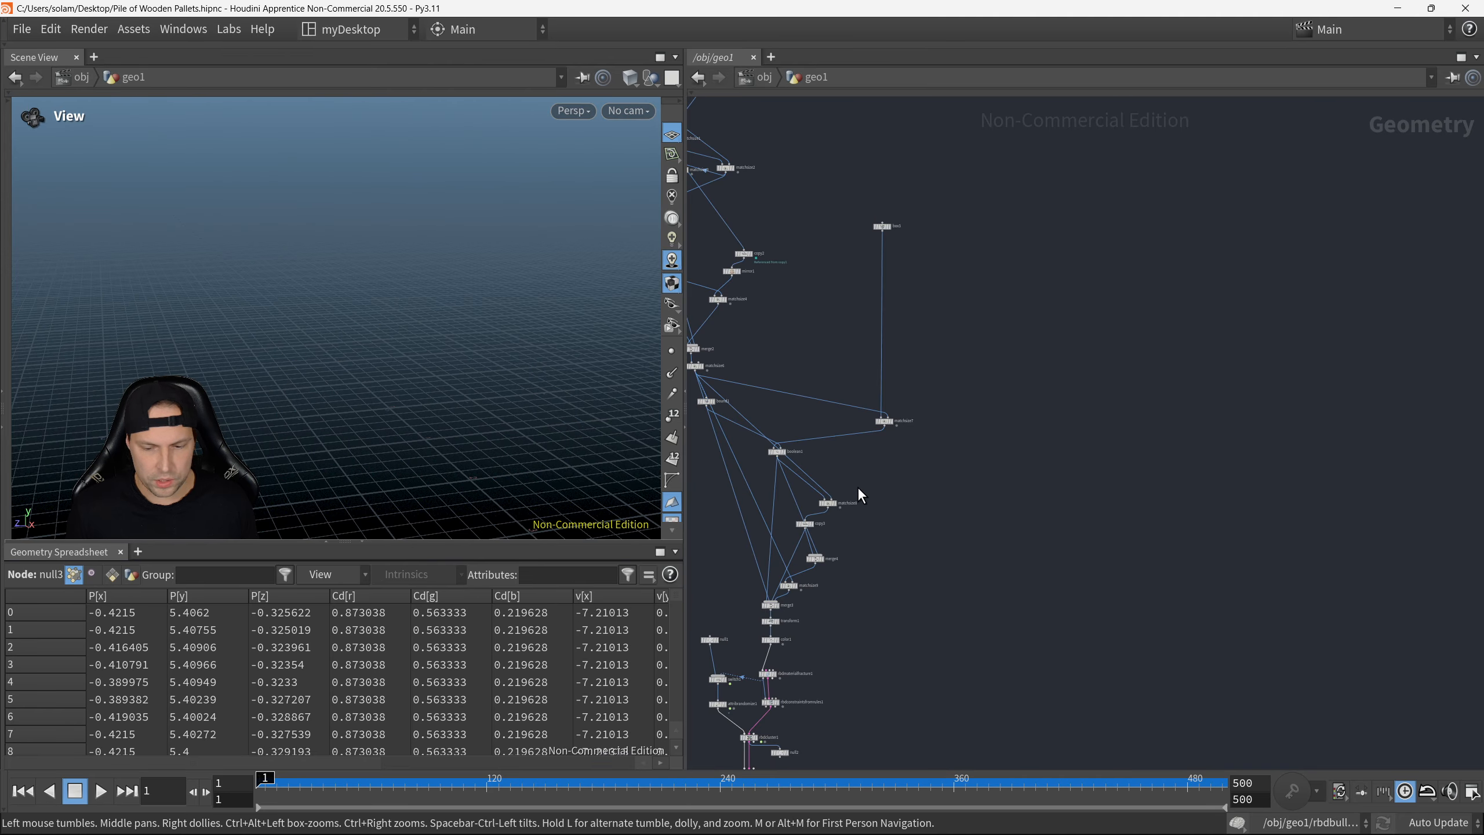
Step: Duplicate the pallet modelling nodes, from the initial boxes down to color1, as a separate chain beside the original network
middle_click_drag(829, 417, 982, 407)
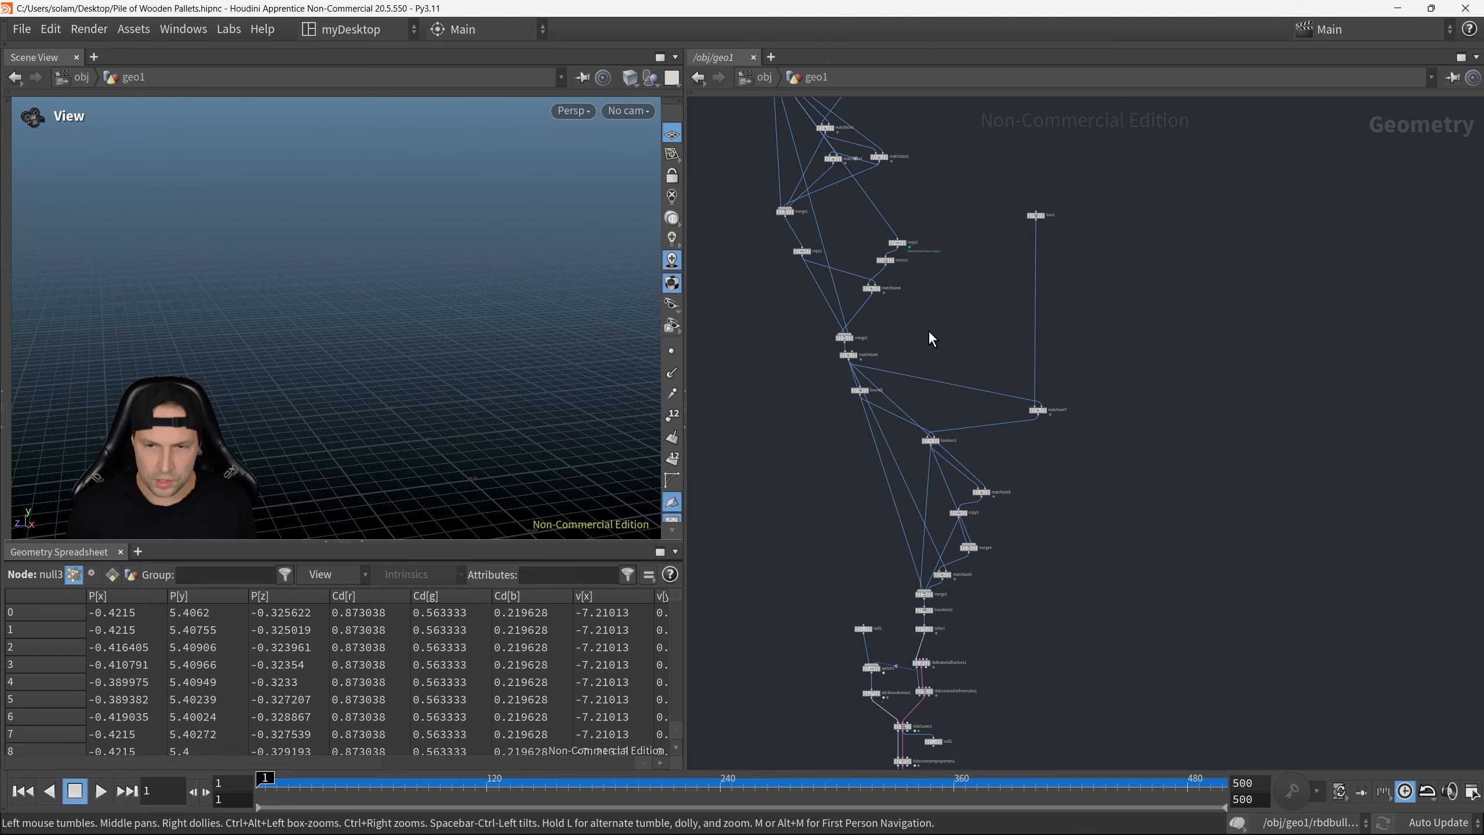
middle_click_drag(1008, 275, 1014, 372)
scroll(998, 361, "down", 2)
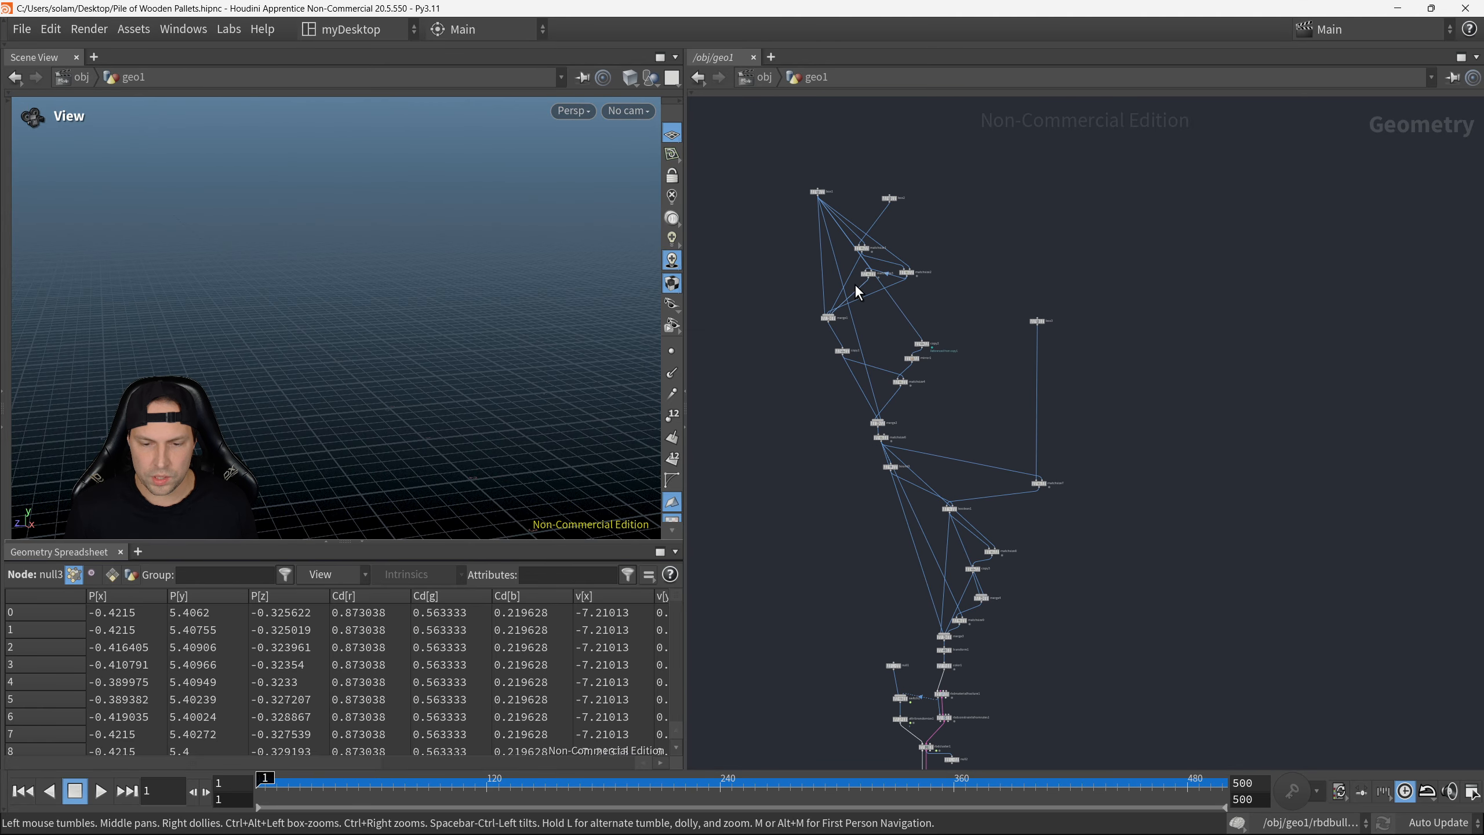
left_click_drag(765, 156, 1107, 651)
scroll(1041, 651, "up", 2)
scroll(987, 647, "down", 2)
scroll(958, 678, "down", 2)
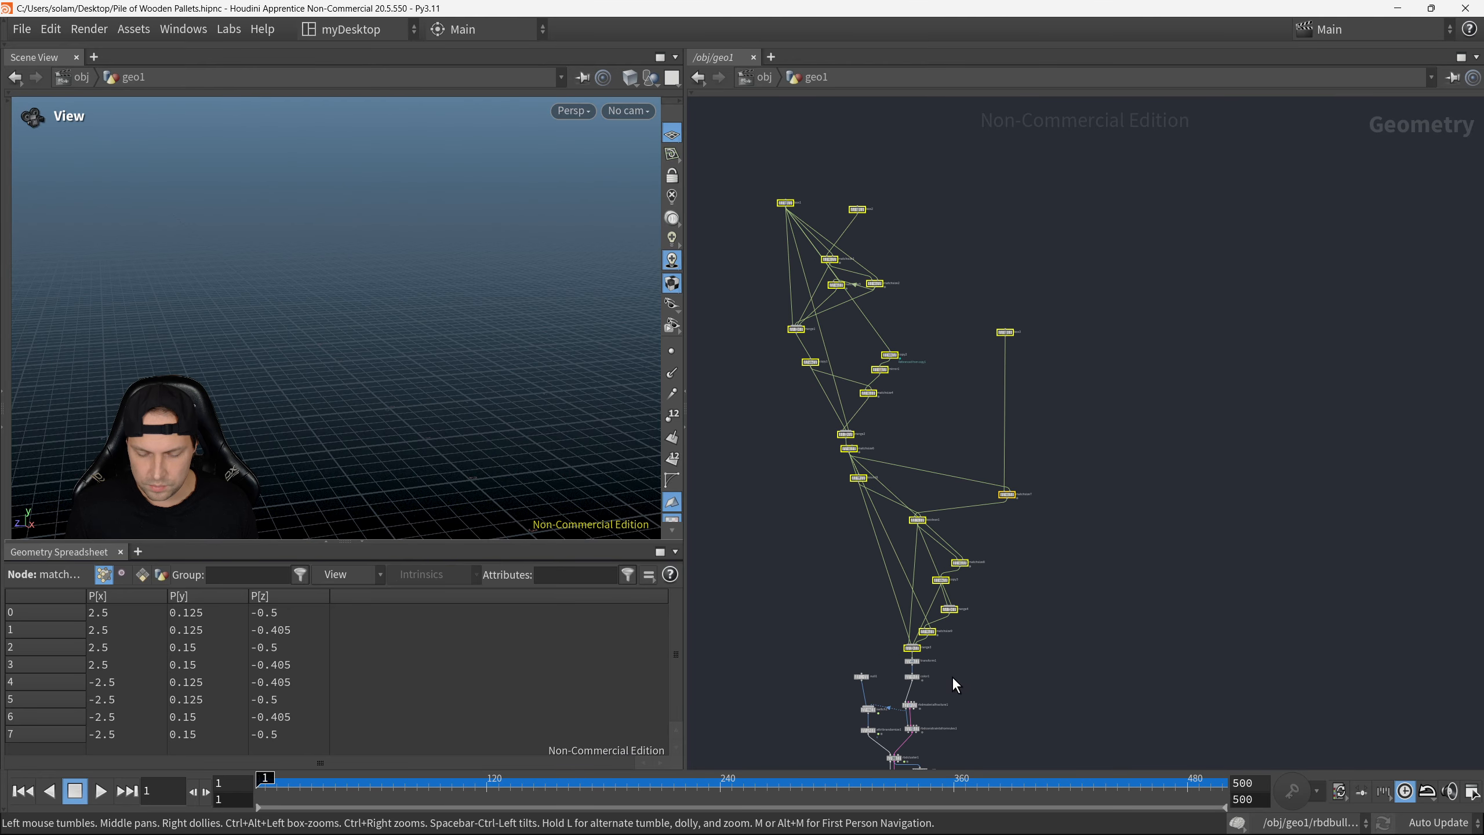
left_click_drag(973, 683, 1109, 679)
left_click(866, 623)
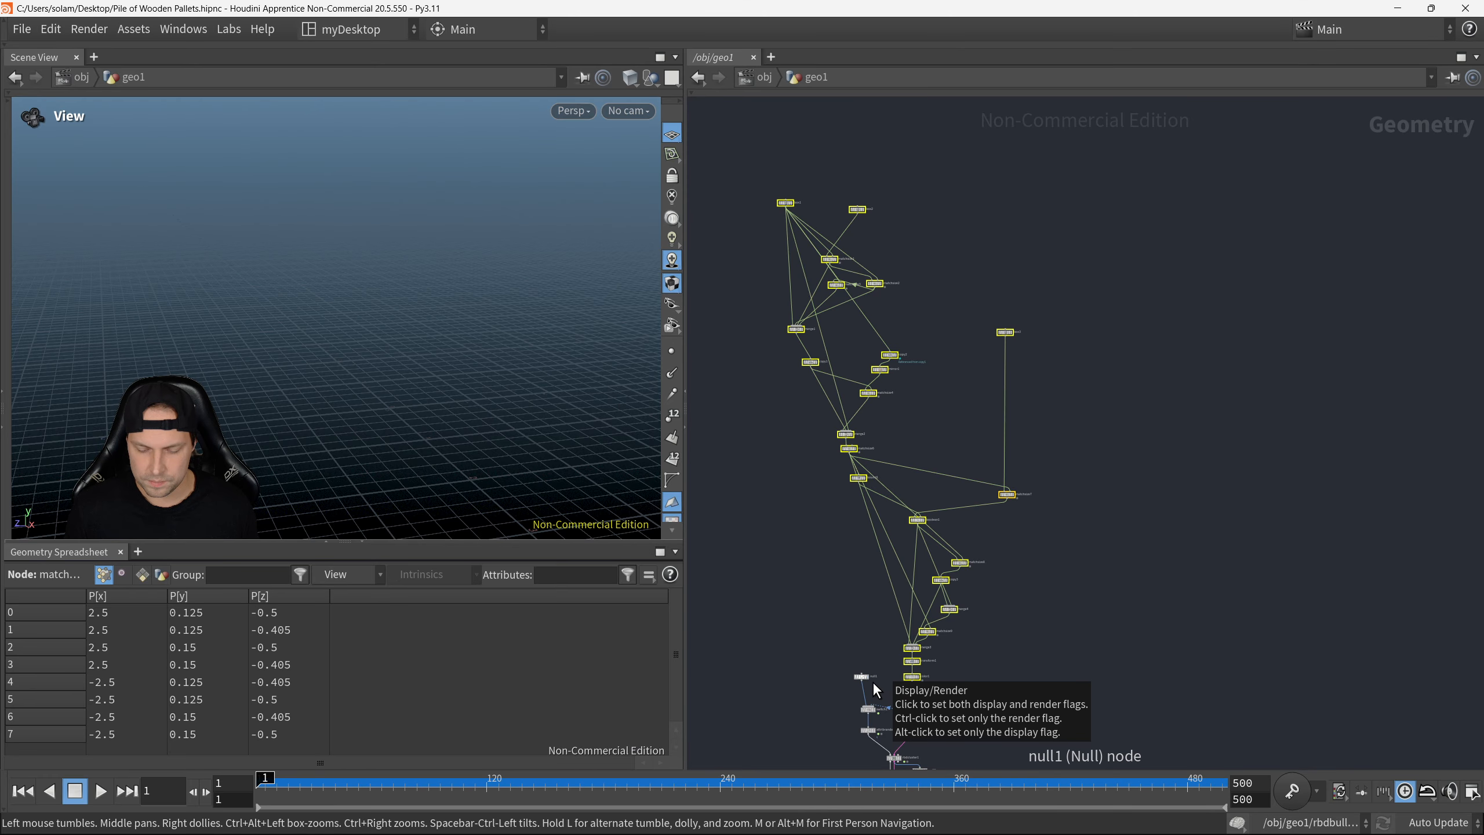
key("alt+e")
middle_click_drag(1091, 612, 1010, 543)
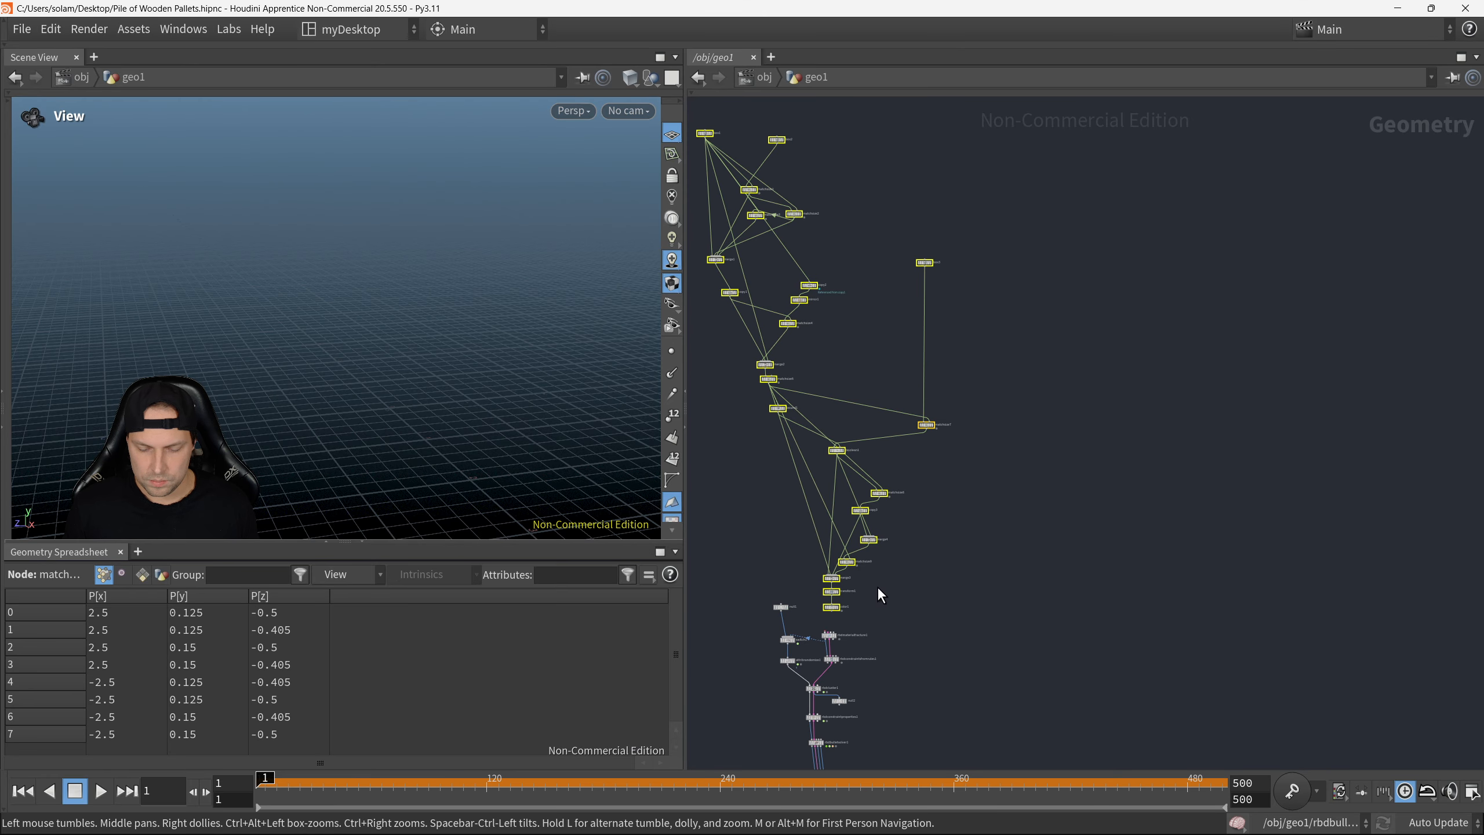
key("ctrl+z")
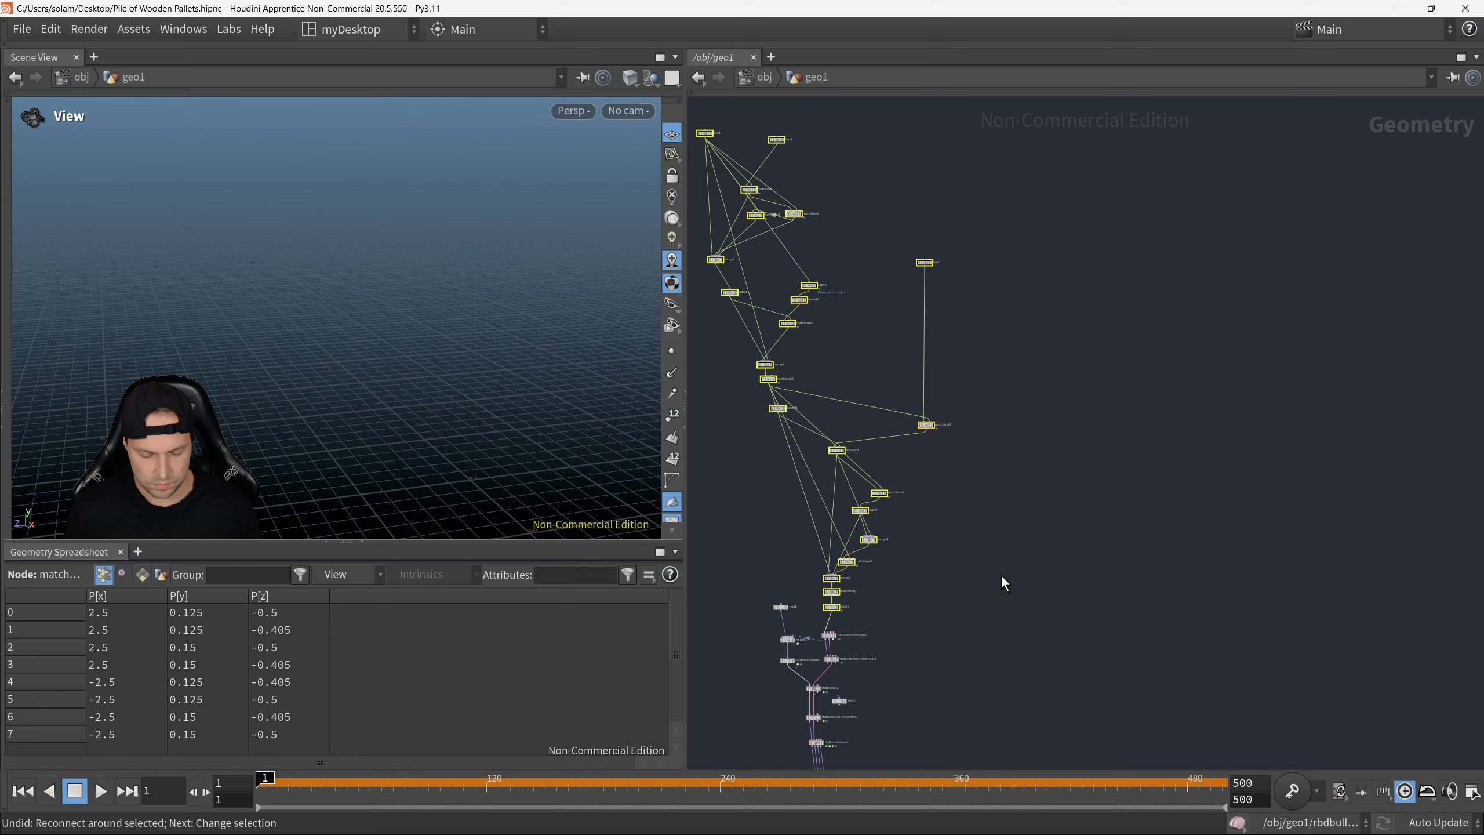
key("ctrl+c")
key("ctrl+v")
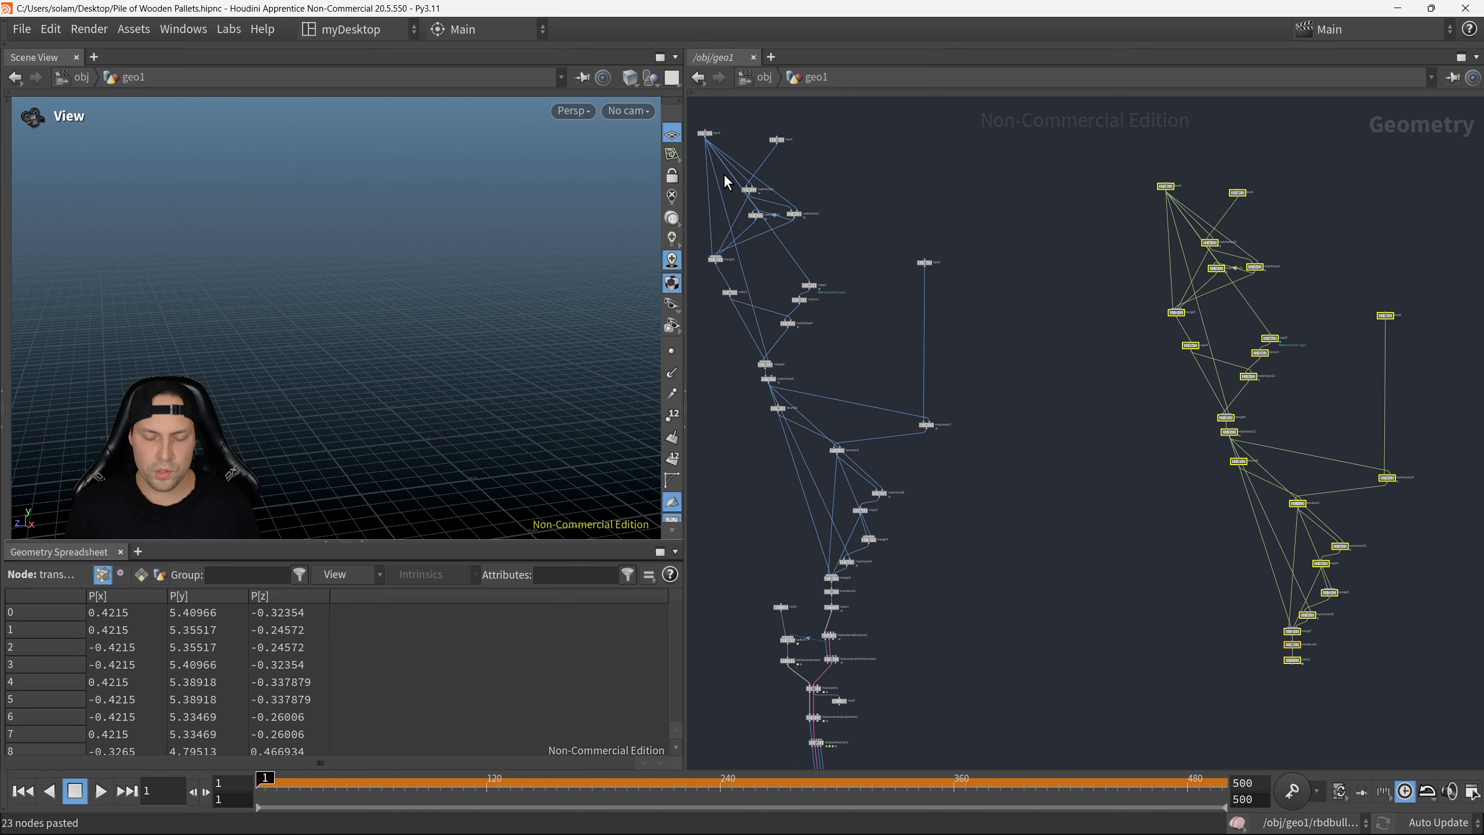
Step: Display the duplicated chain's last node, color2, and inspect the complete pallet in the viewport
left_click_drag(695, 132, 990, 610)
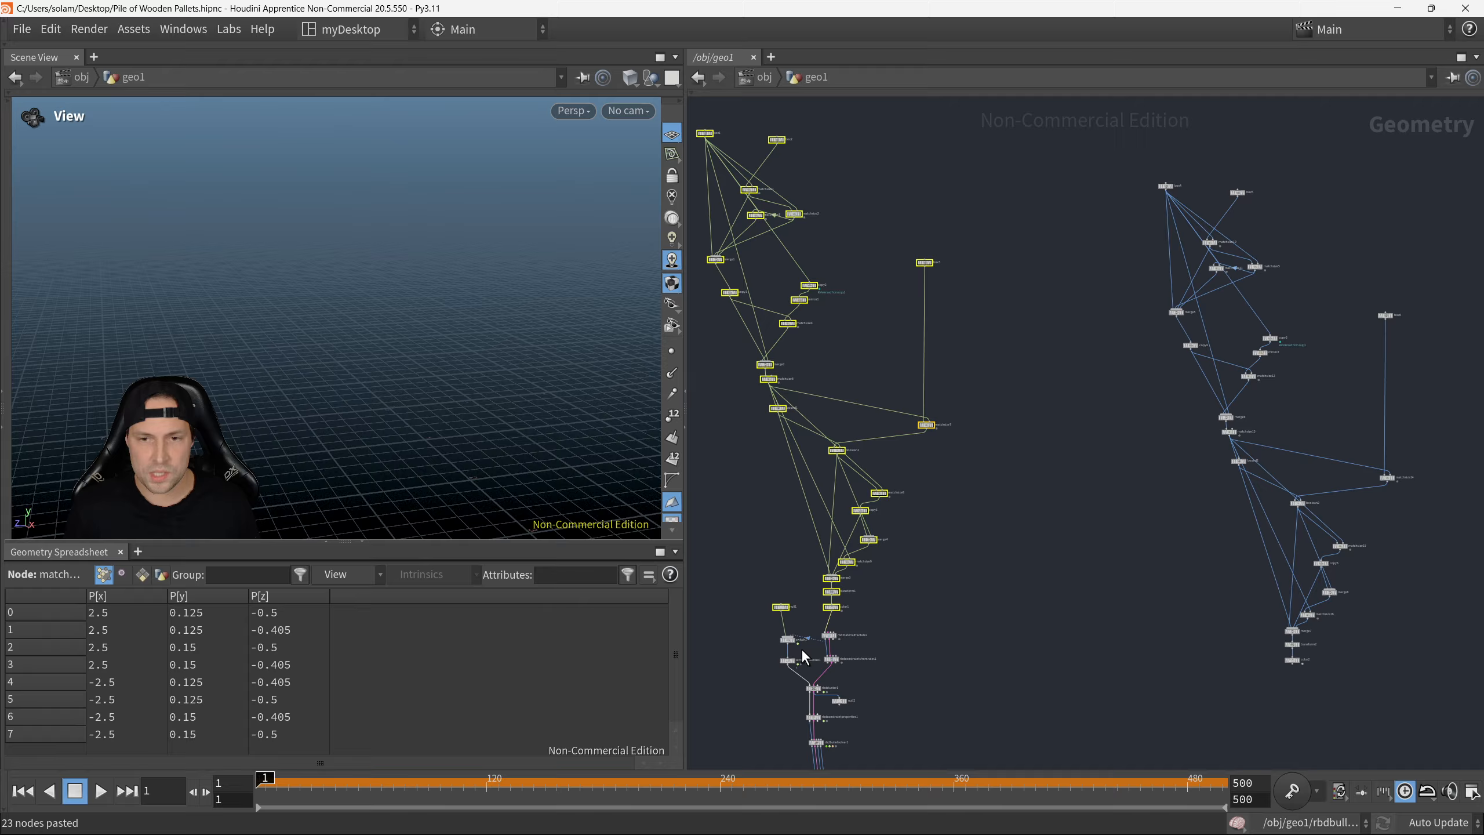
scroll(829, 648, "up", 3)
scroll(831, 590, "down", 2)
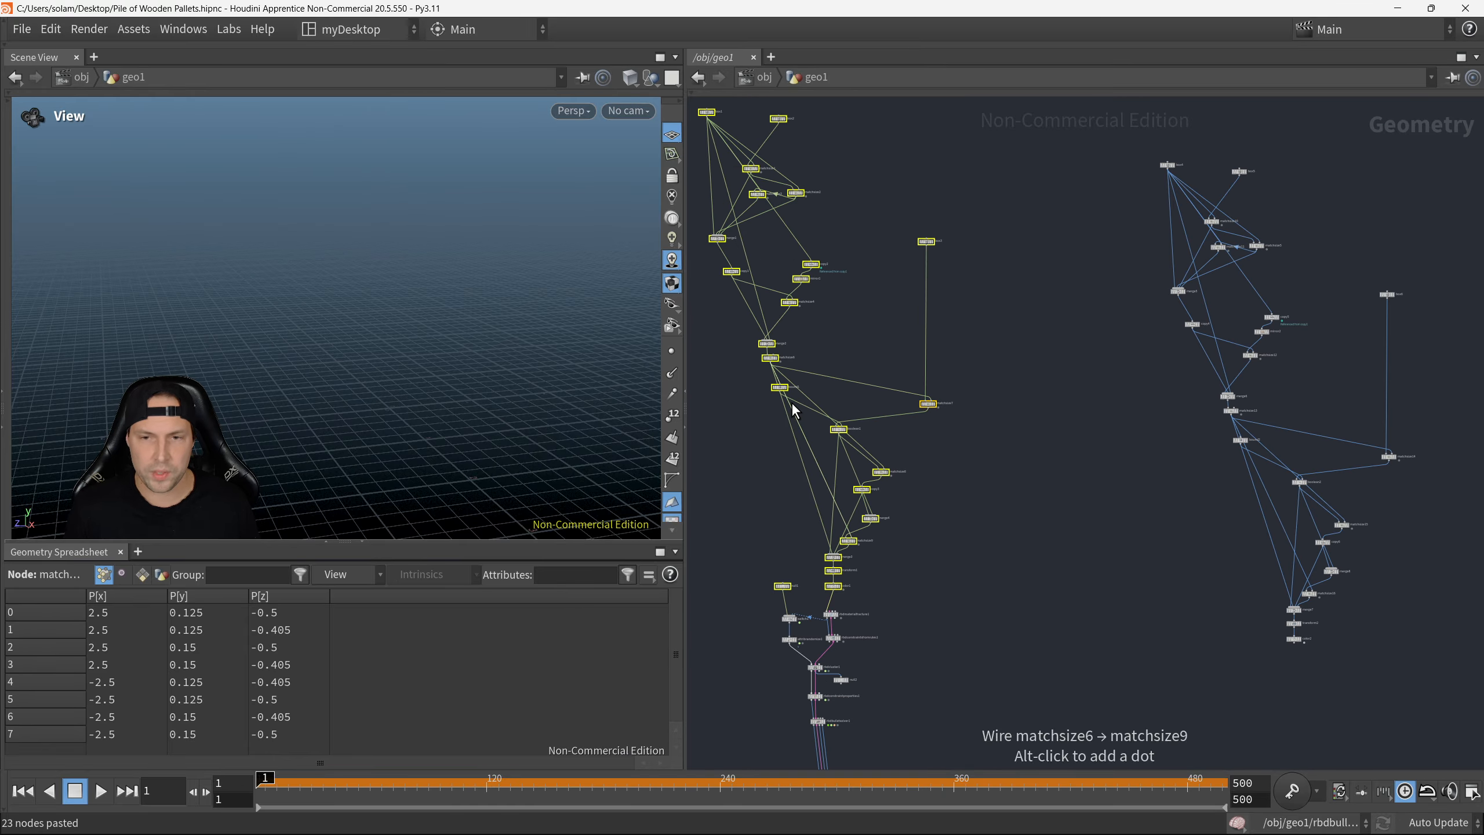
scroll(878, 395, "down", 3)
scroll(1010, 441, "up", 3)
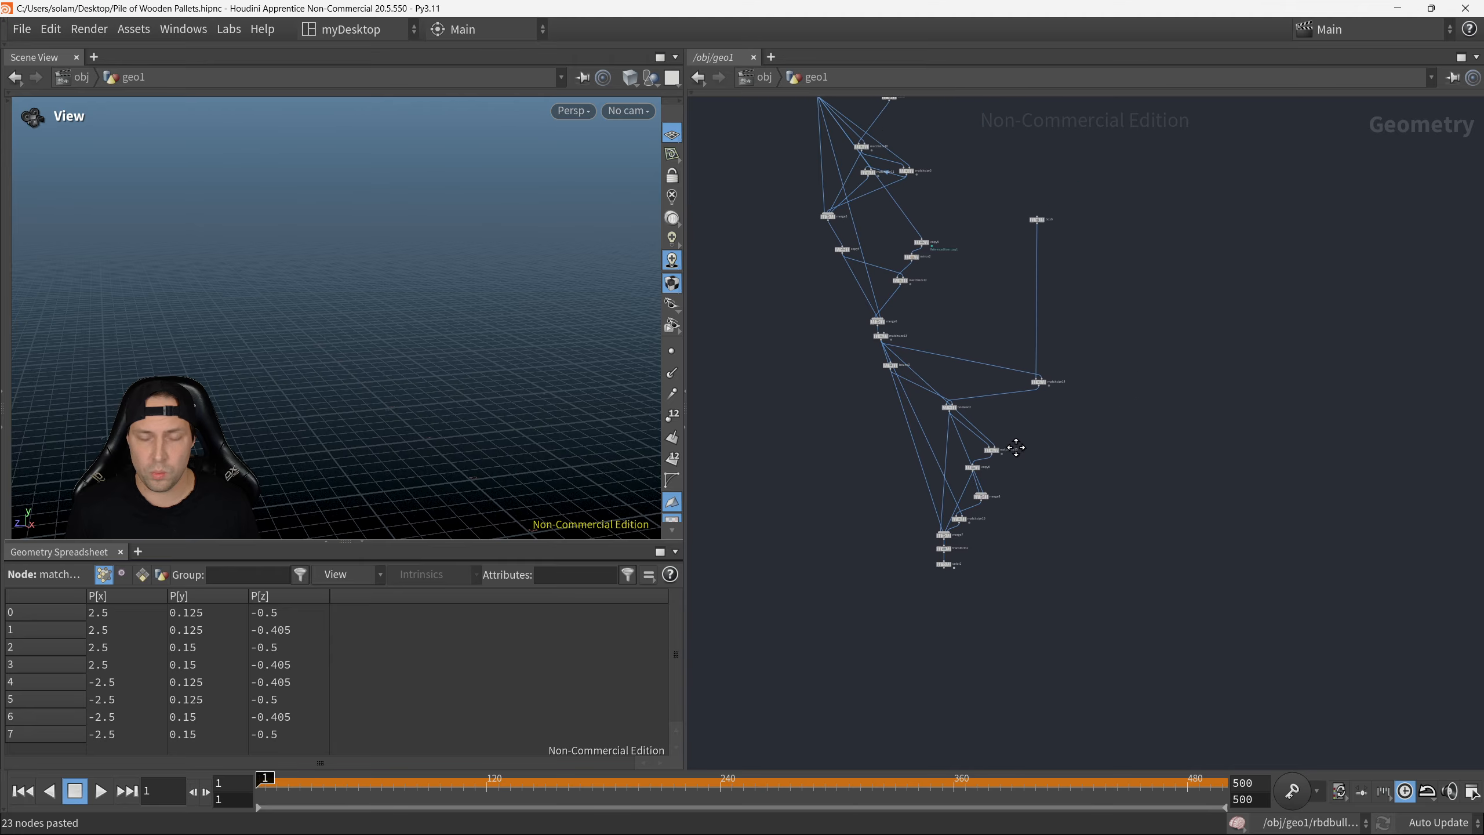
key("r")
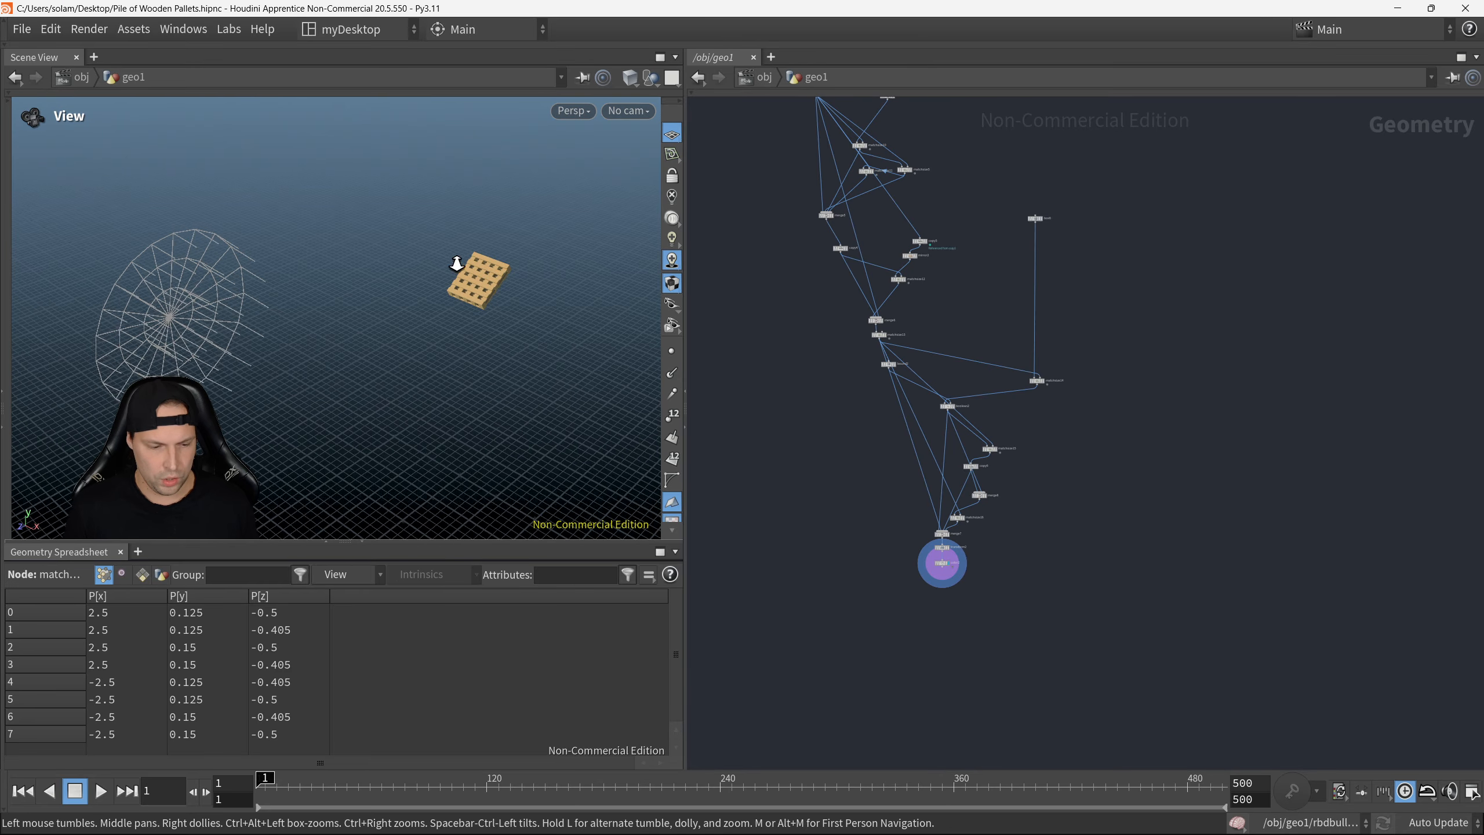
scroll(867, 474, "up", 8)
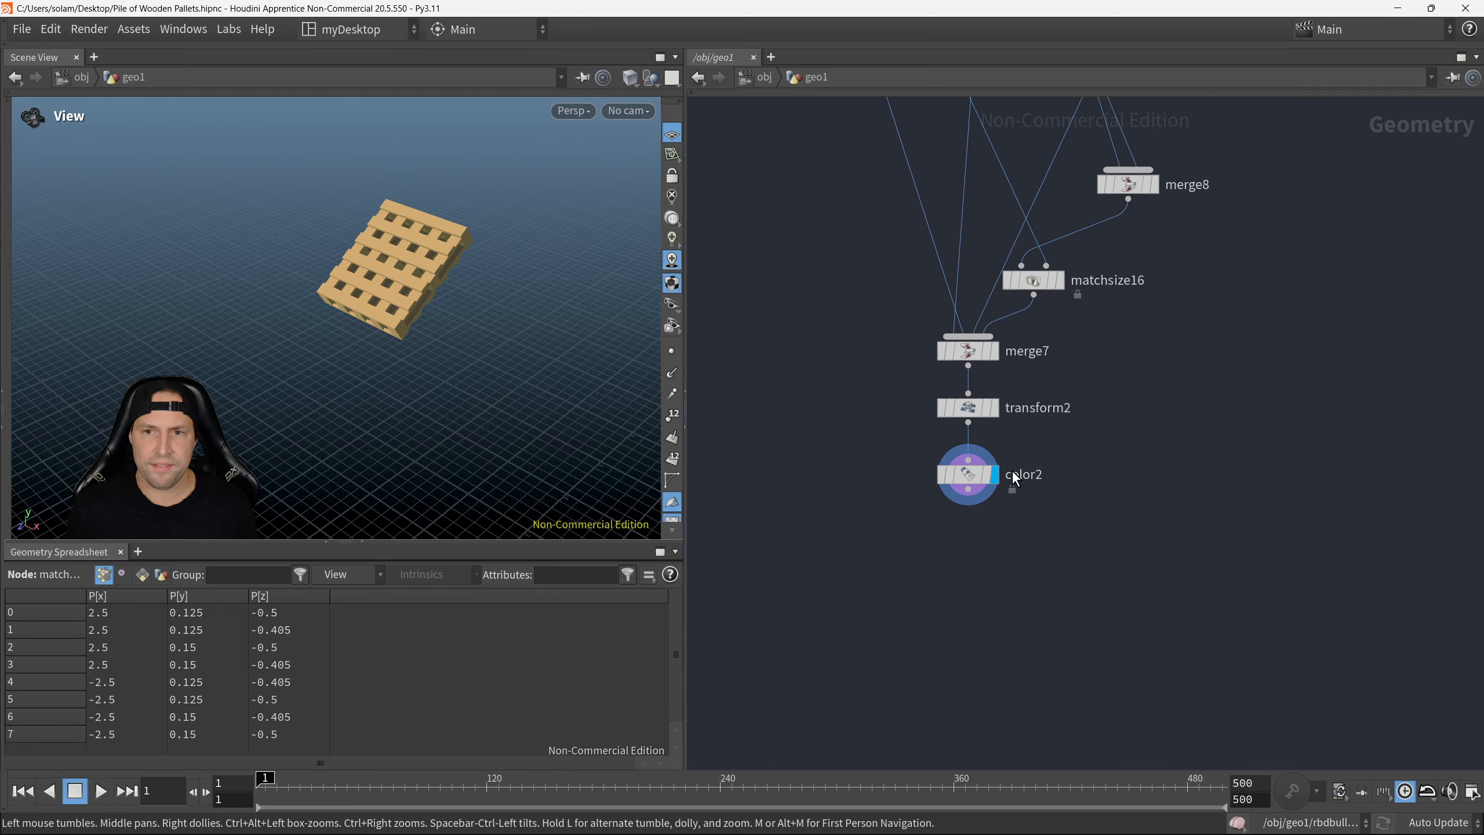
scroll(1011, 470, "up", 4)
mouse_move(523, 251)
left_mouse_down()
mouse_move(556, 292)
mouse_move(507, 235)
mouse_move(525, 272)
left_mouse_up()
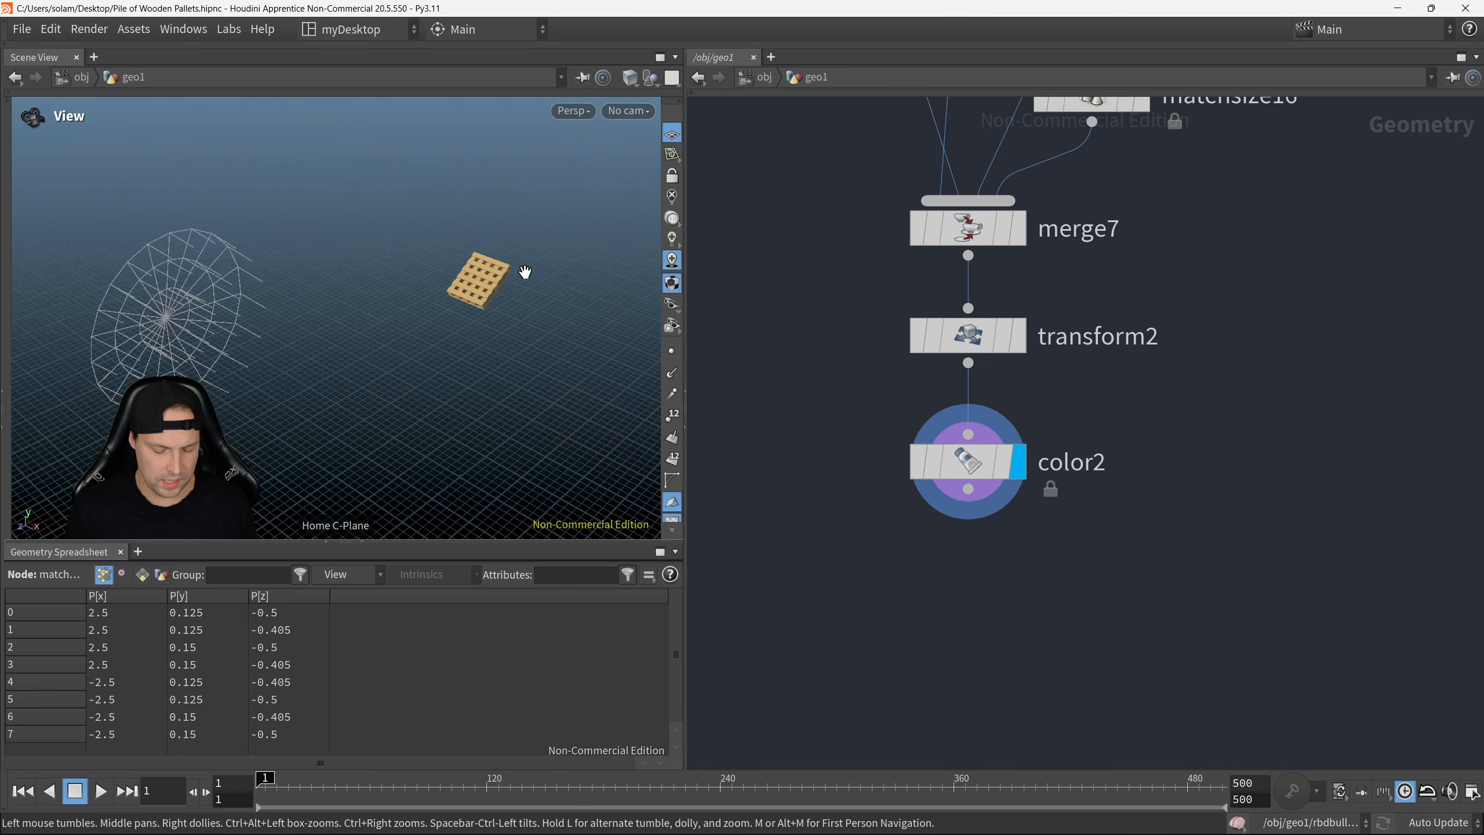
right_click_drag(453, 281, 601, 282)
left_click_drag(490, 278, 444, 342)
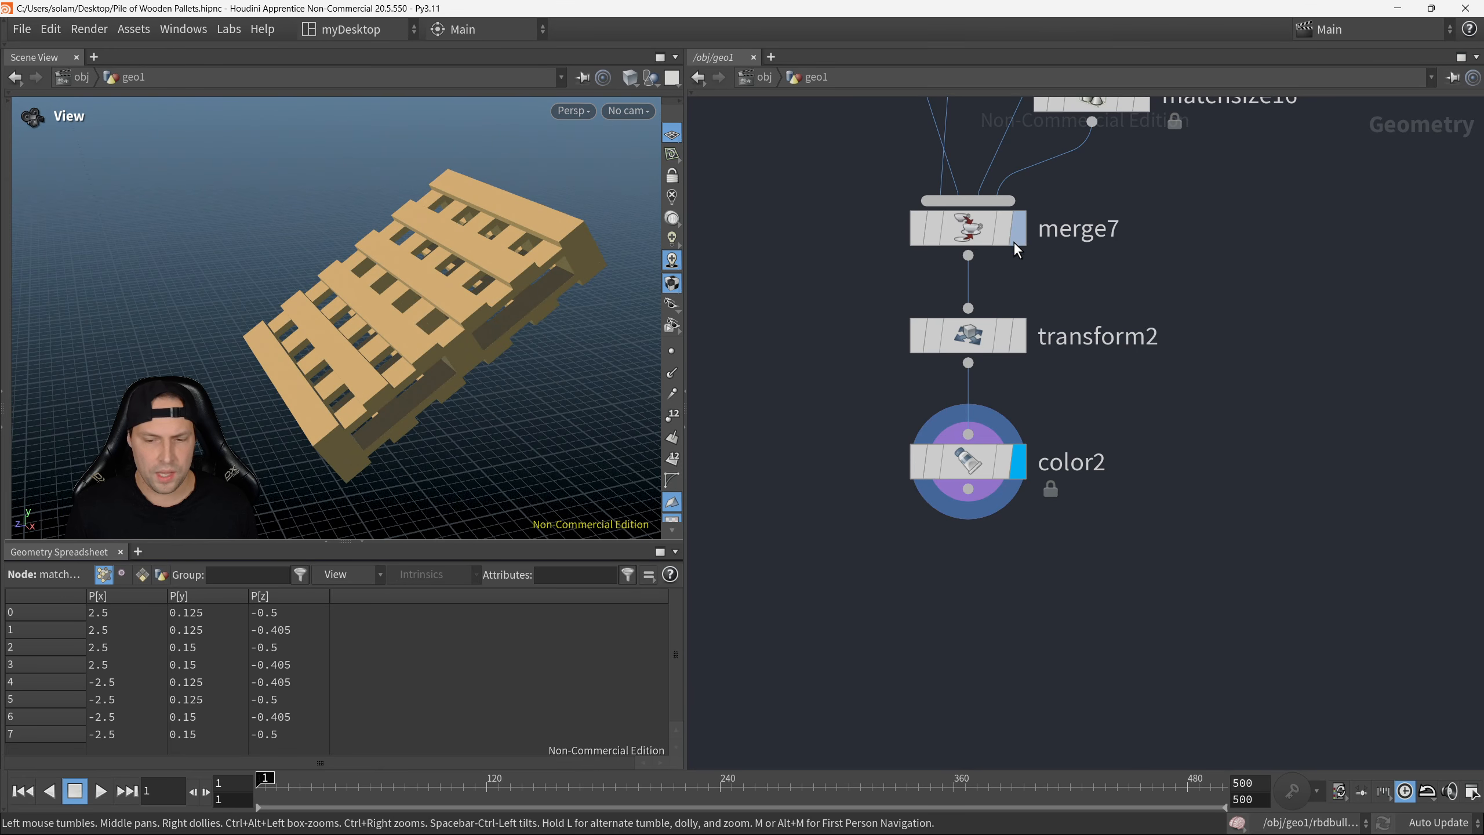
Step: Display the first box node of the duplicated chain and inspect the single plank in the viewport
scroll(1191, 319, "down", 10)
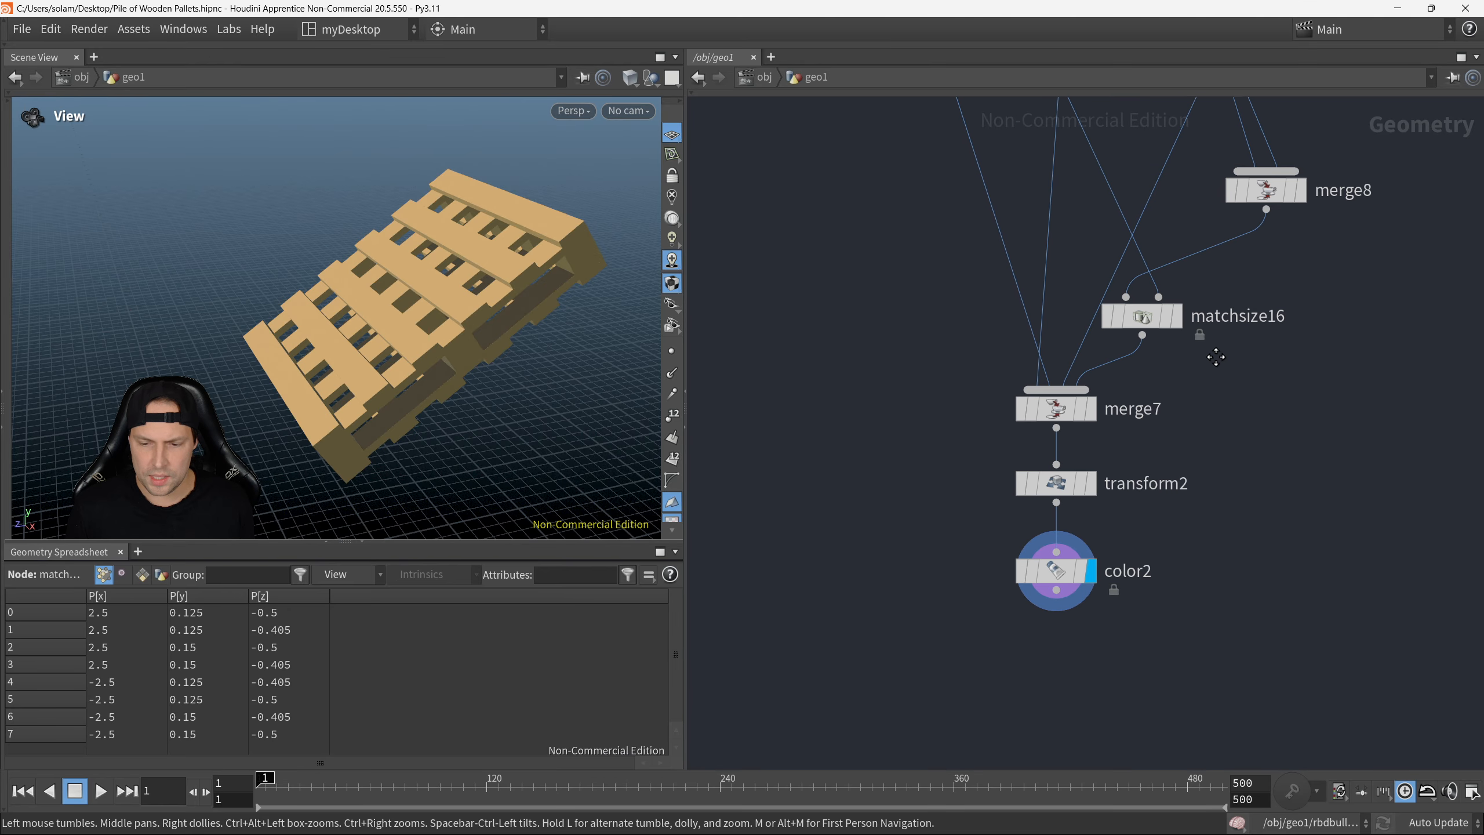
middle_click_drag(1176, 256, 1158, 408)
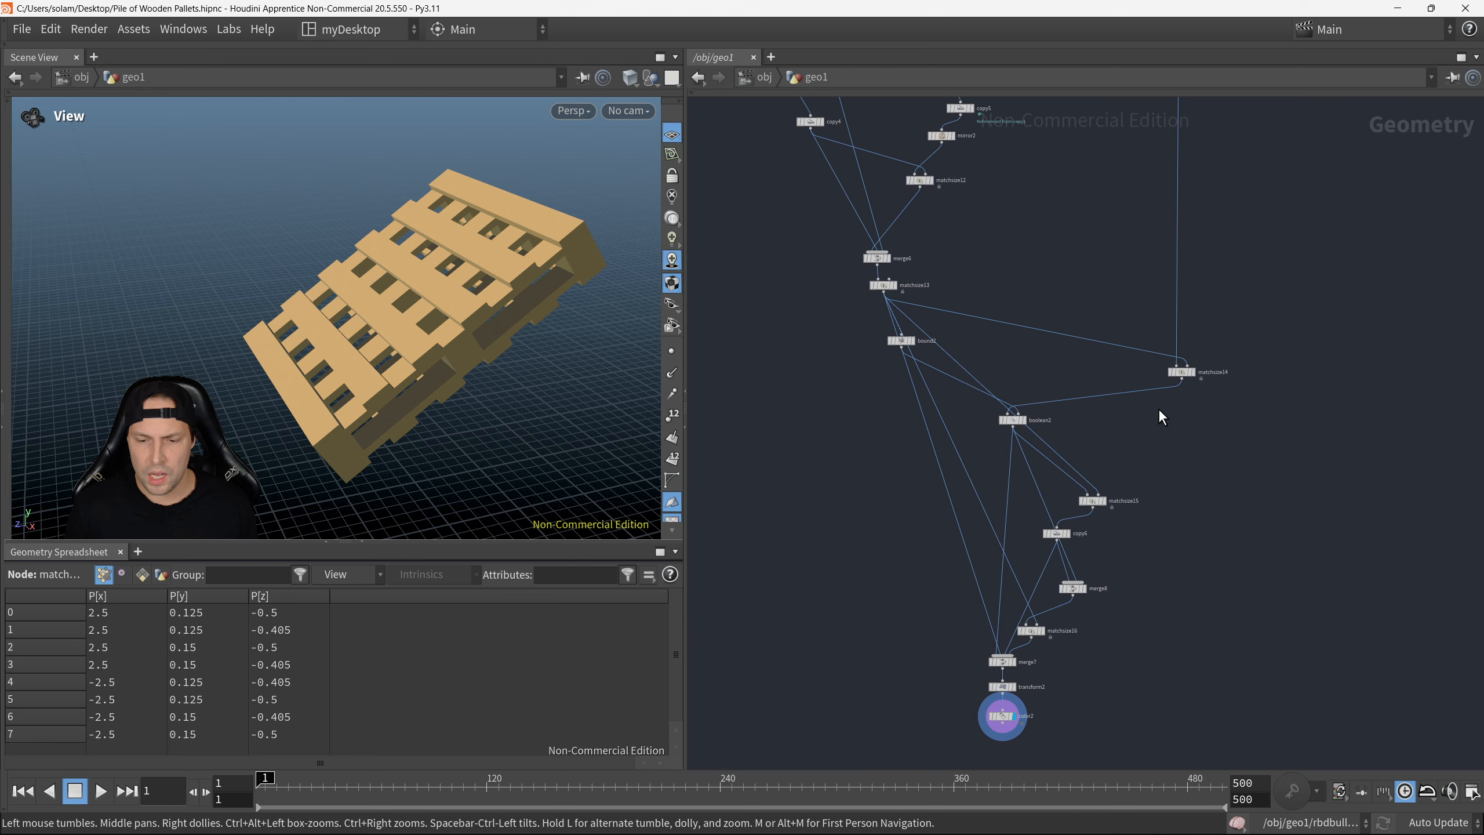
scroll(1158, 408, "down", 2)
middle_click(1002, 266)
middle_click_drag(1113, 290, 1072, 506)
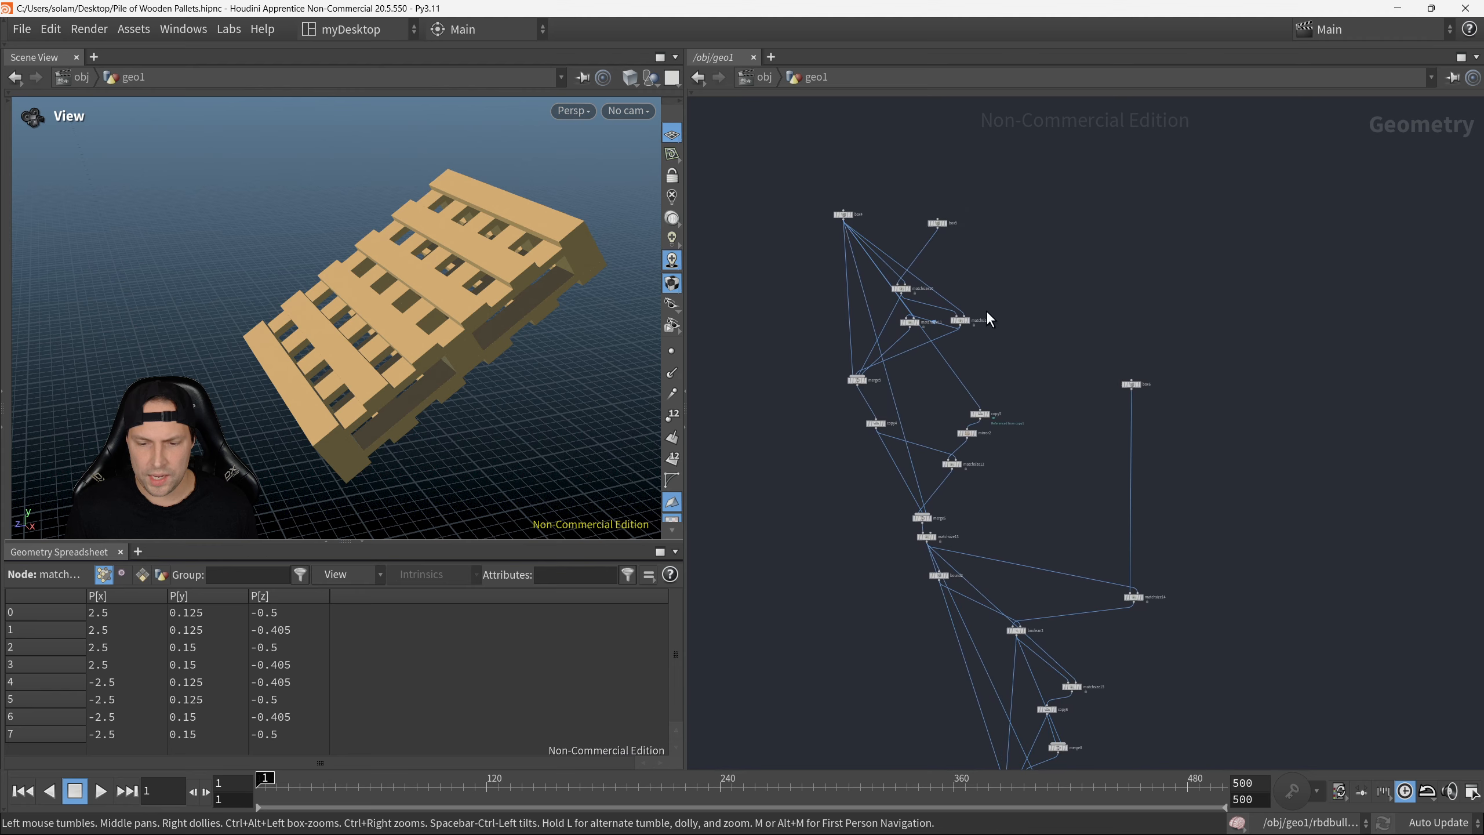
key("r")
left_click(843, 215)
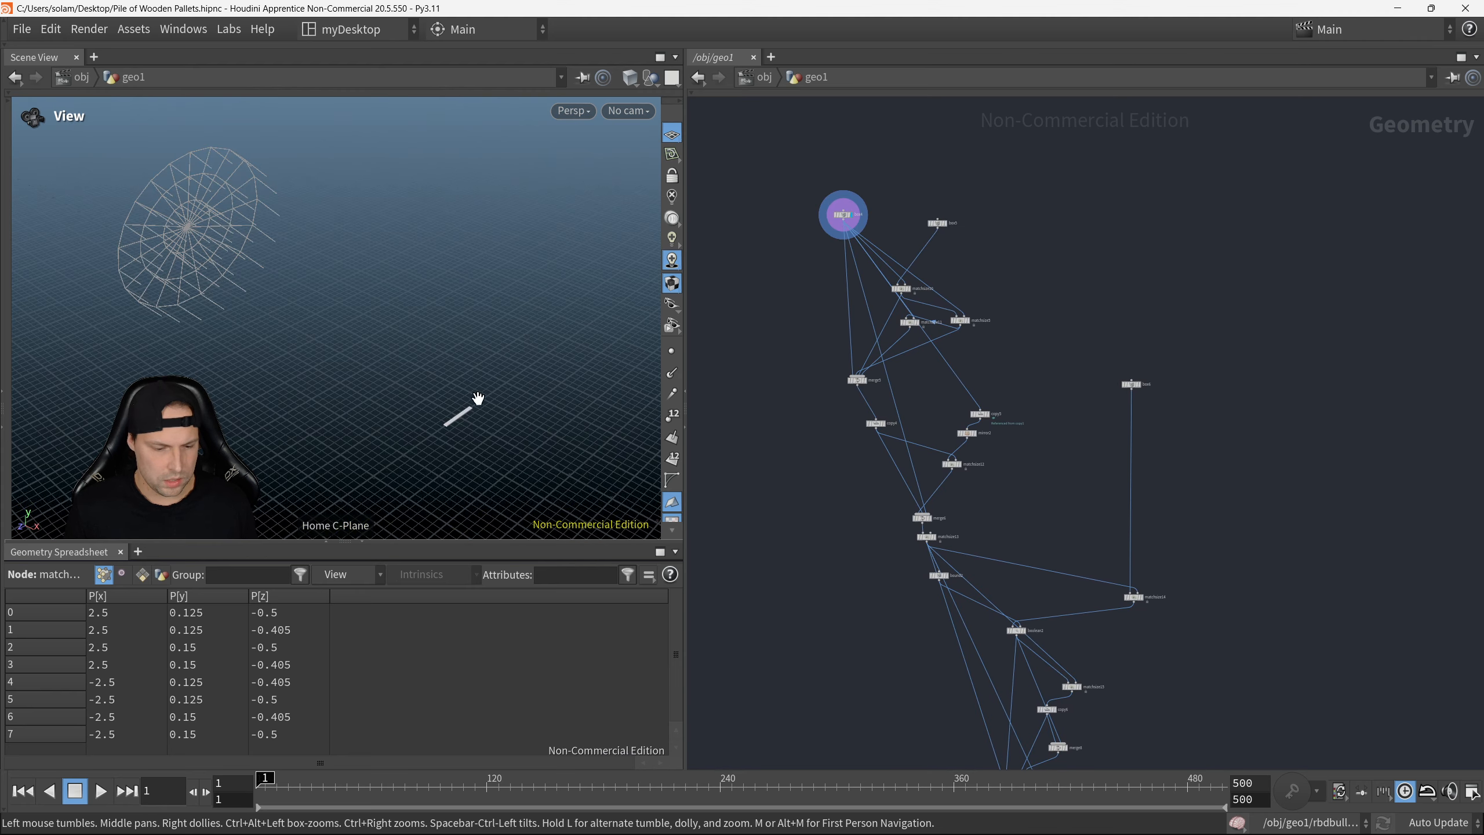
right_click_drag(477, 399, 708, 408)
right_click_drag(572, 403, 639, 407)
left_click_drag(639, 408, 593, 381)
right_click_drag(593, 381, 785, 403)
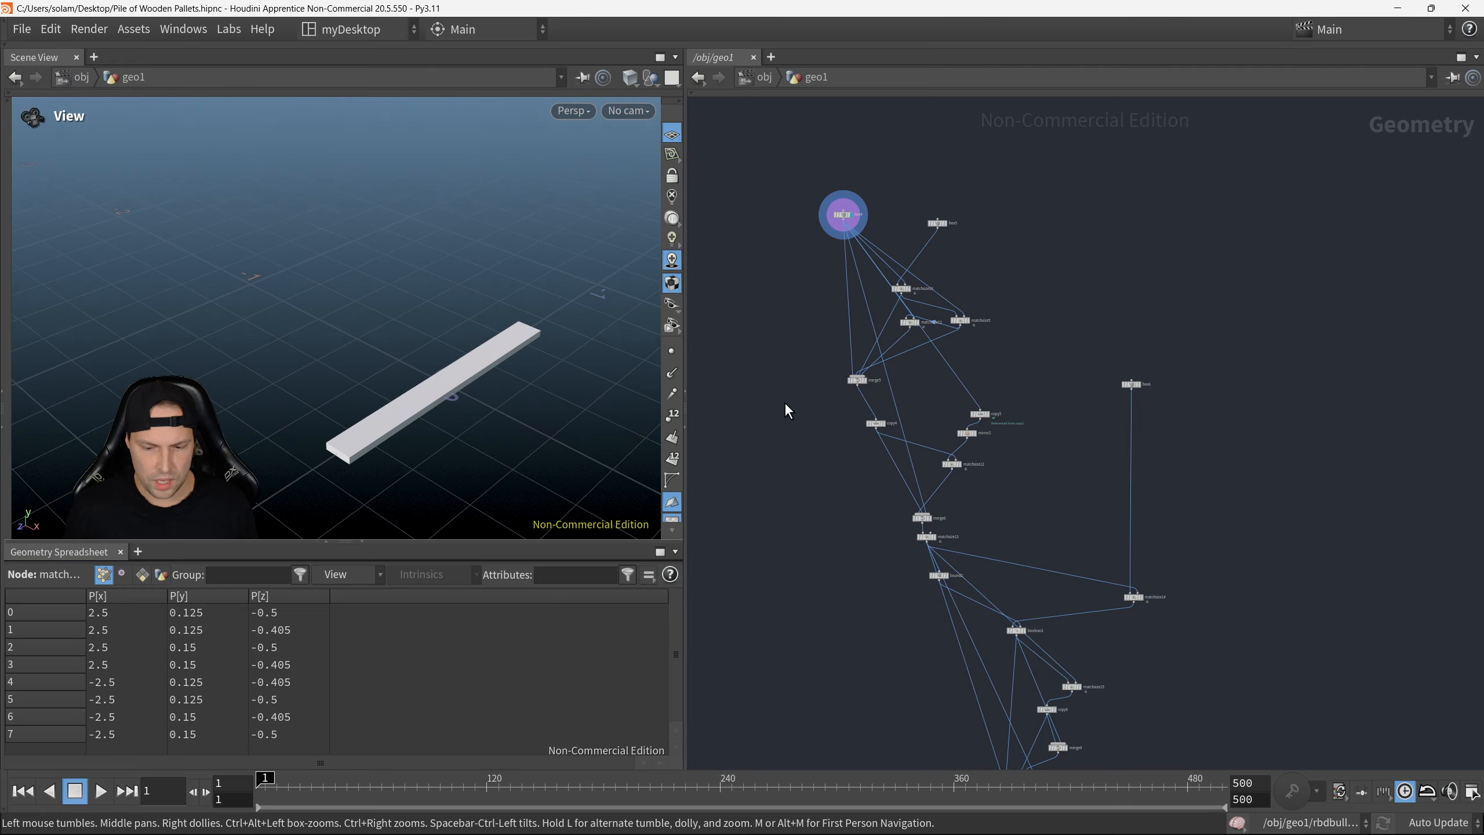
Step: Display the duplicated chain's first merge node and the copy4 node below it, and inspect the repeated planks and blocks
left_click(857, 380)
left_click(874, 423)
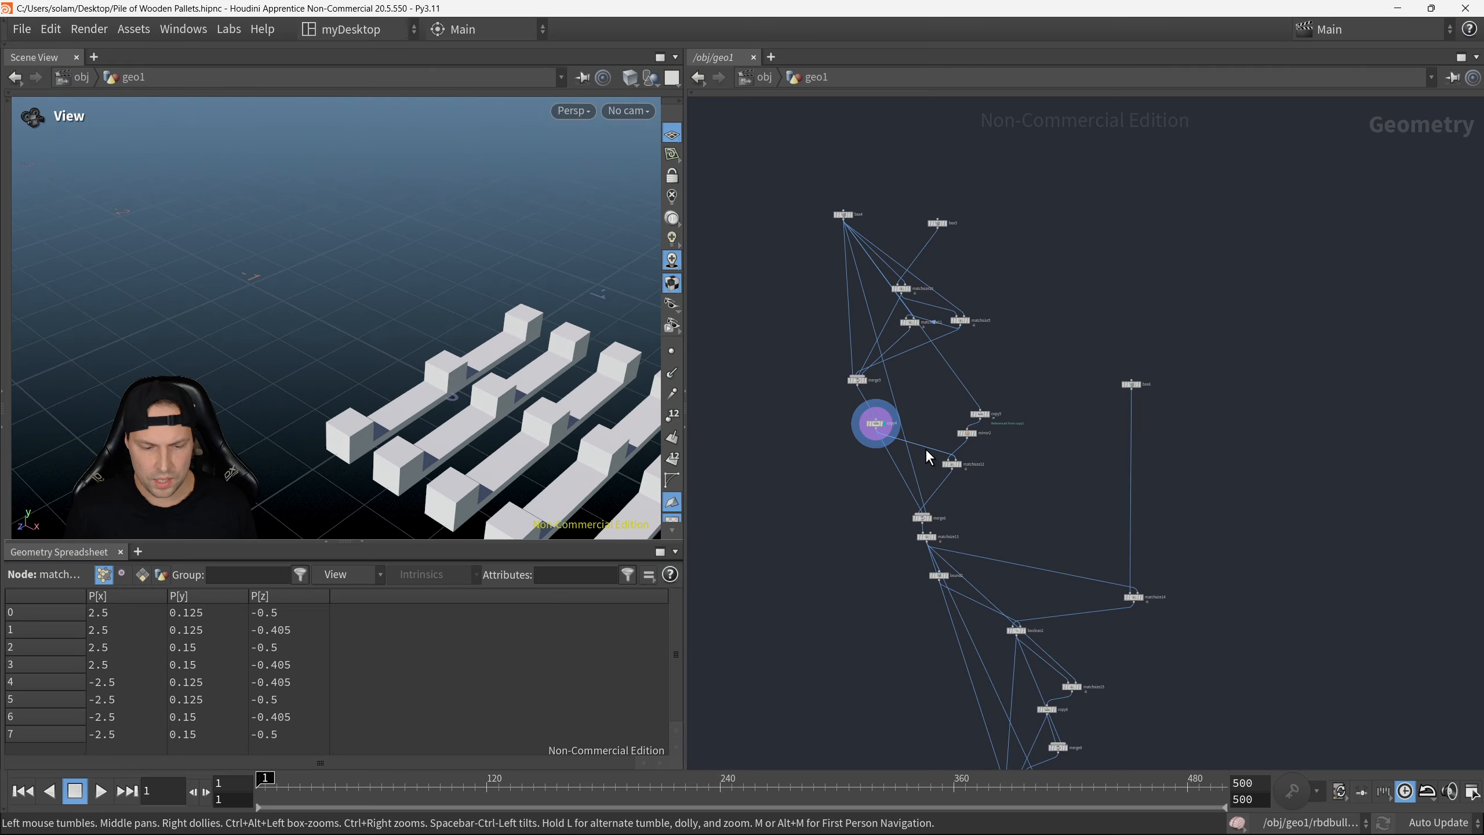
mouse_move(420, 356)
right_mouse_down()
mouse_move(480, 353)
mouse_move(435, 338)
right_mouse_up()
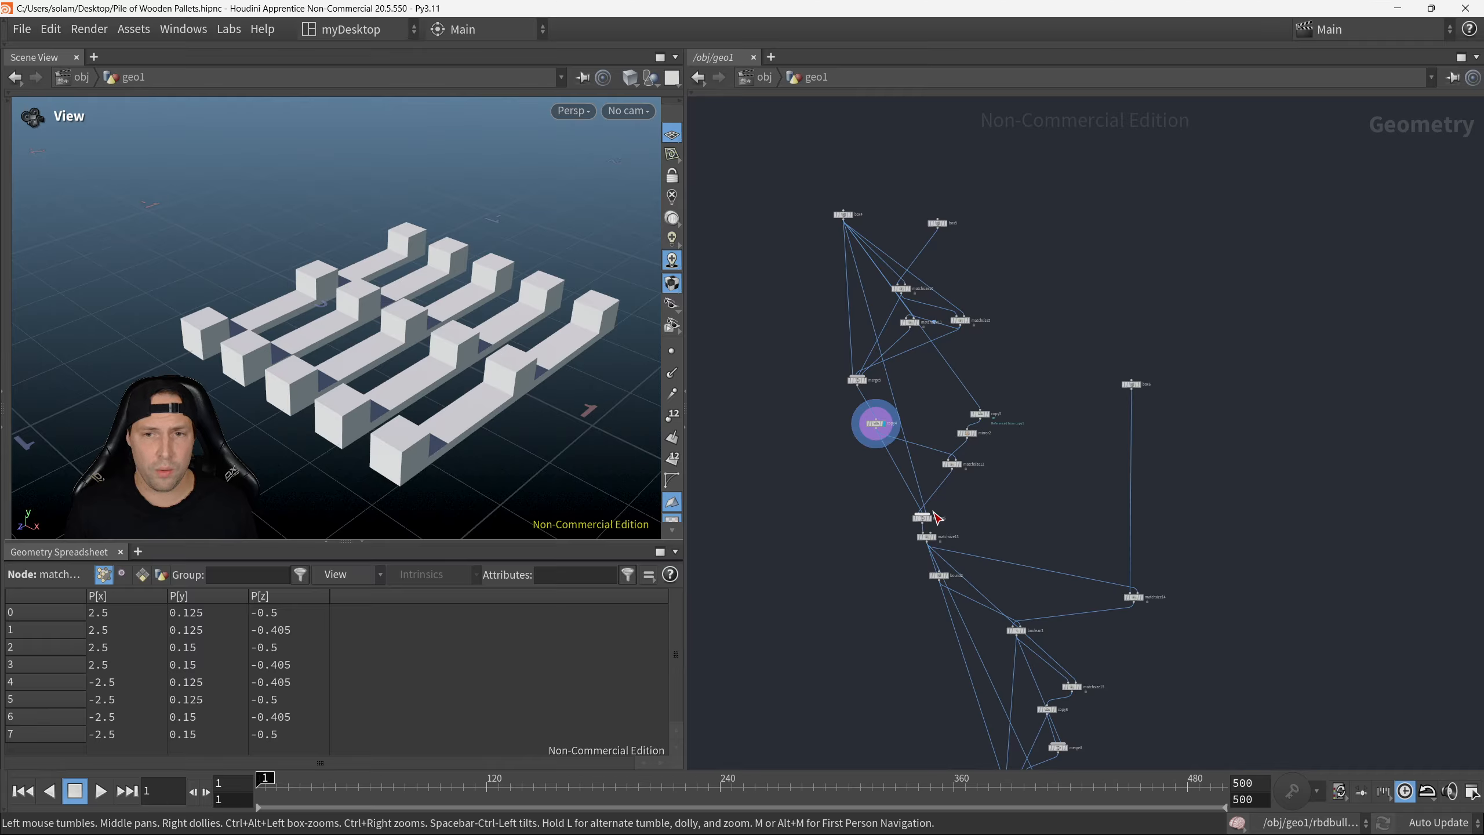
Step: Display merge6 and the bound node below it to review the pallet's plank-and-block rows and their bounding box
middle_click_drag(947, 574, 907, 468)
key("r")
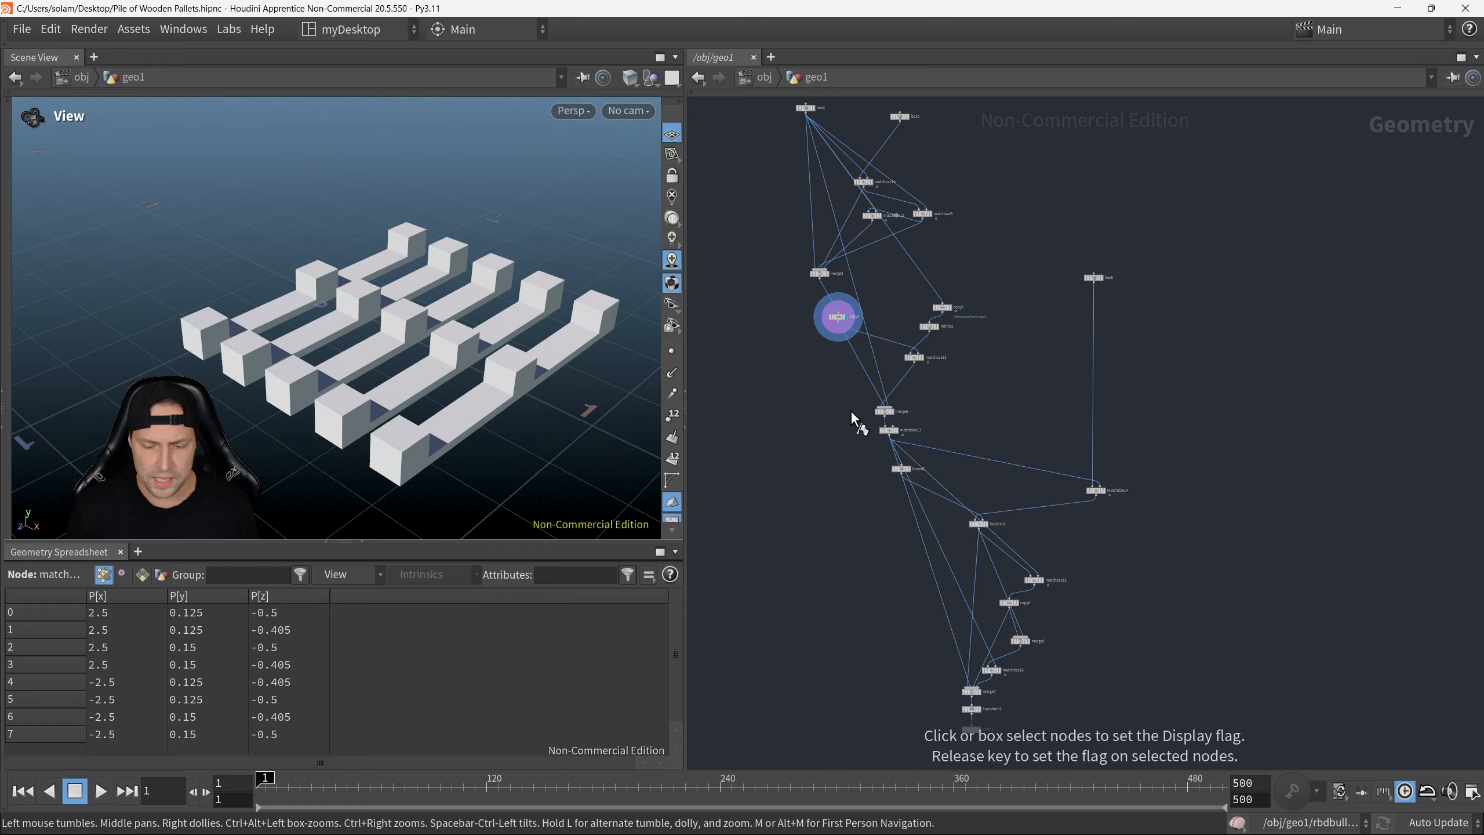
left_click(884, 411)
scroll(993, 442, "up", 3)
middle_click_drag(1055, 514, 1039, 430)
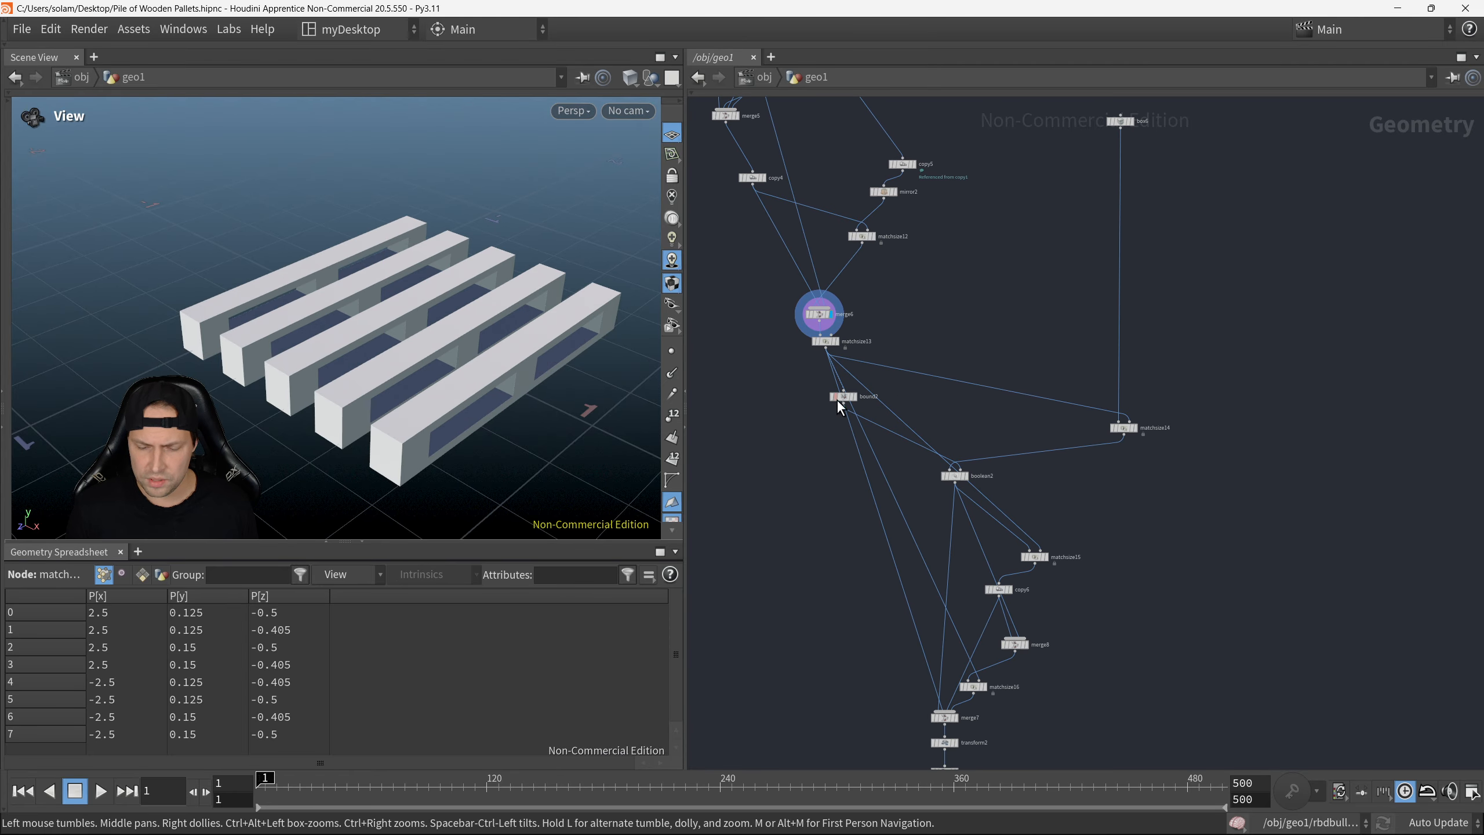
left_click(838, 399)
middle_click_drag(913, 531, 894, 378)
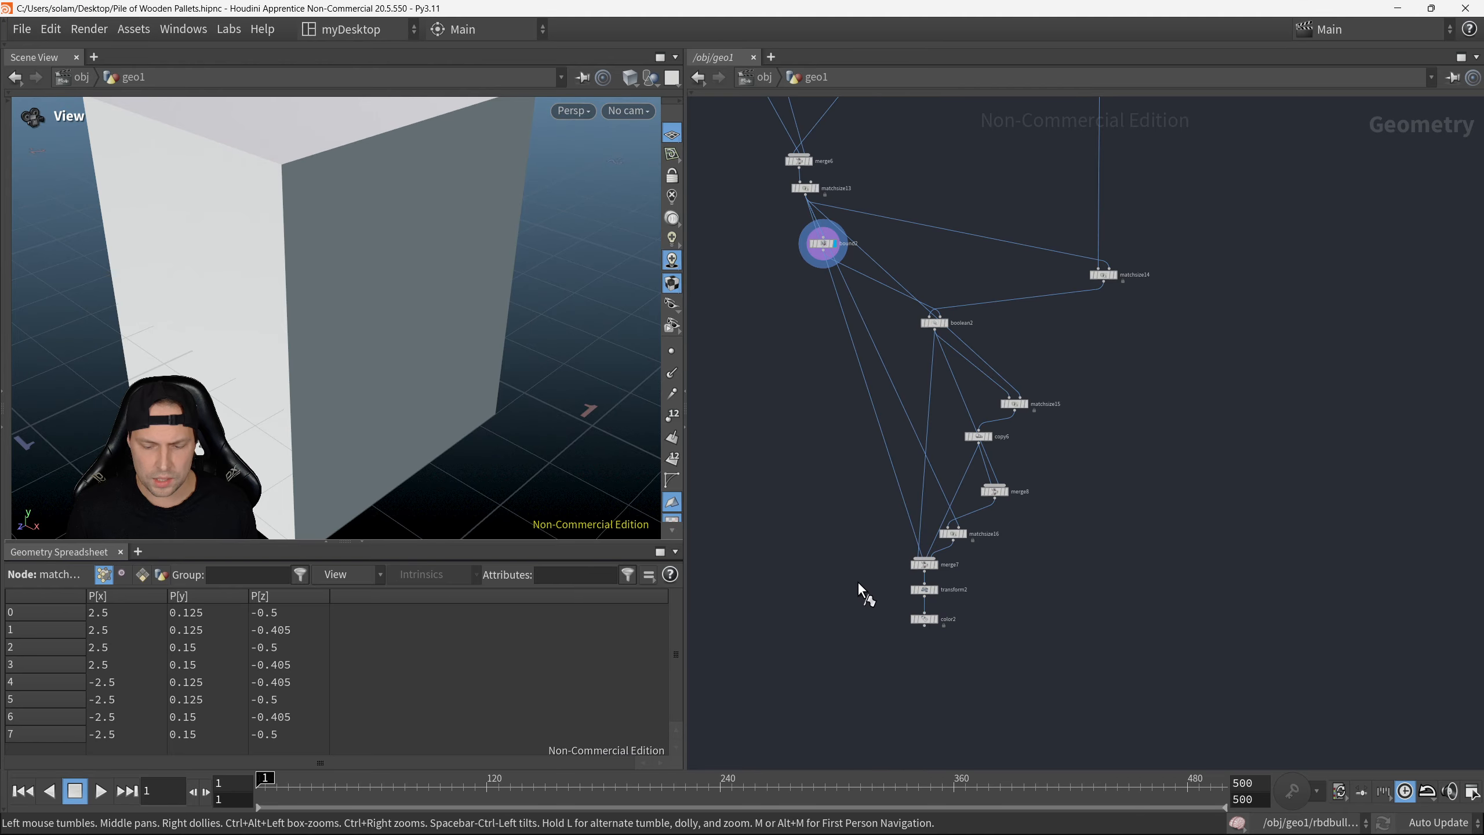
Step: Display the color2 node and bring the complete pallet into close view
key("r")
left_click(923, 619)
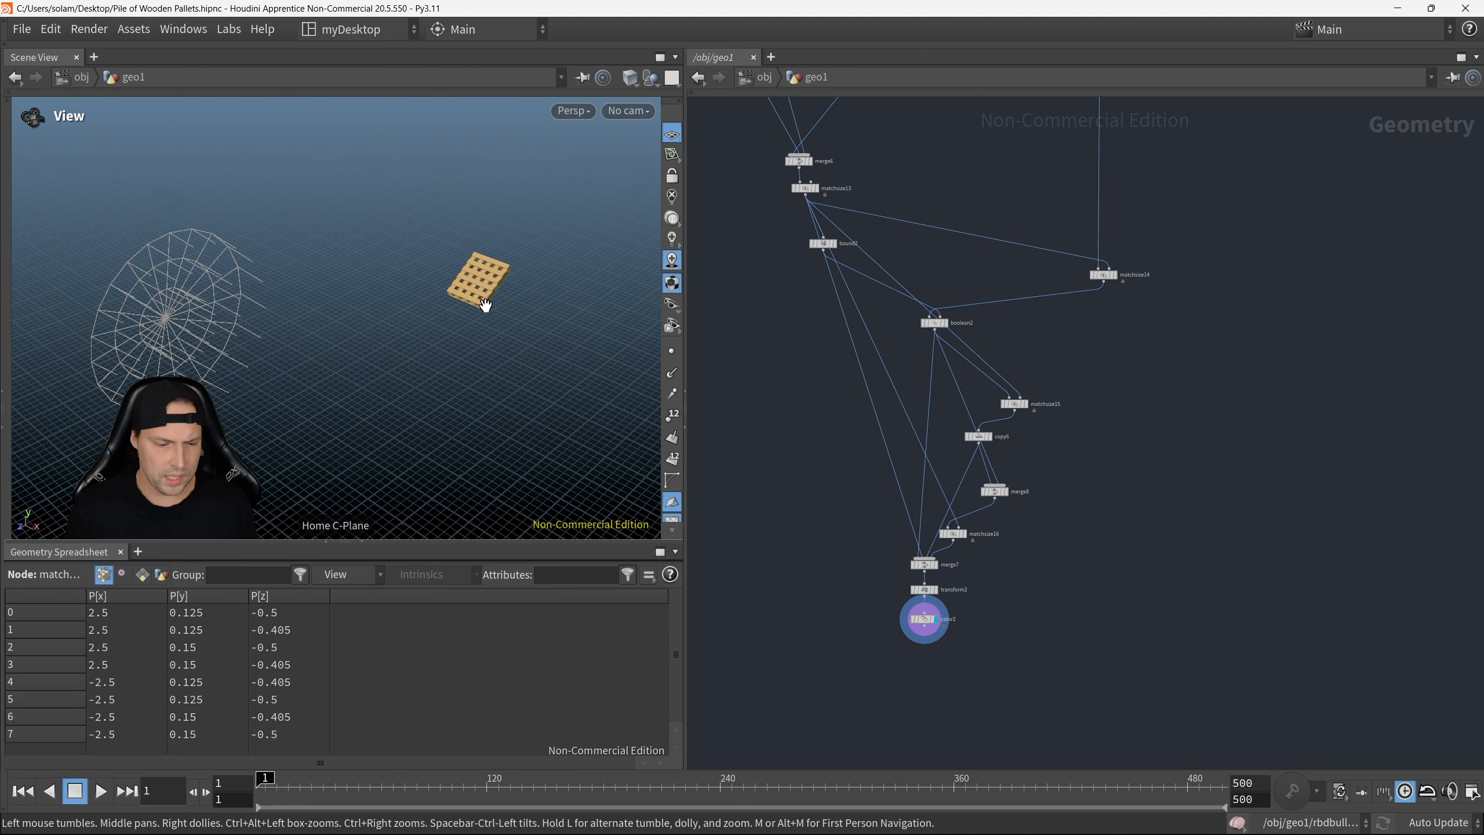
right_click_drag(486, 305, 520, 295)
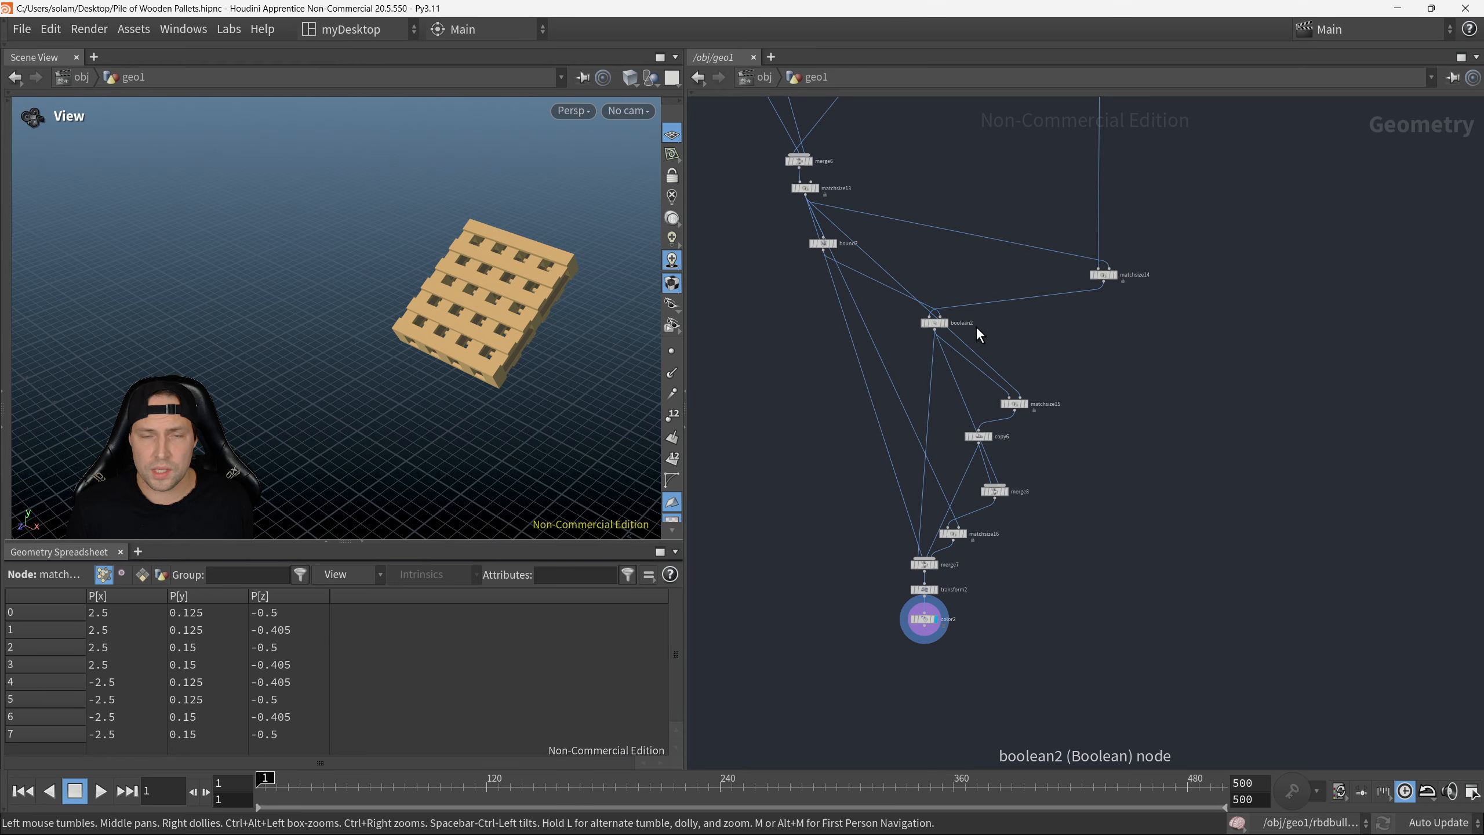
Step: Look over the whole duplicated node chain, from the initial boxes down to color2
middle_click_drag(1123, 284, 1127, 376)
scroll(1125, 371, "down", 2)
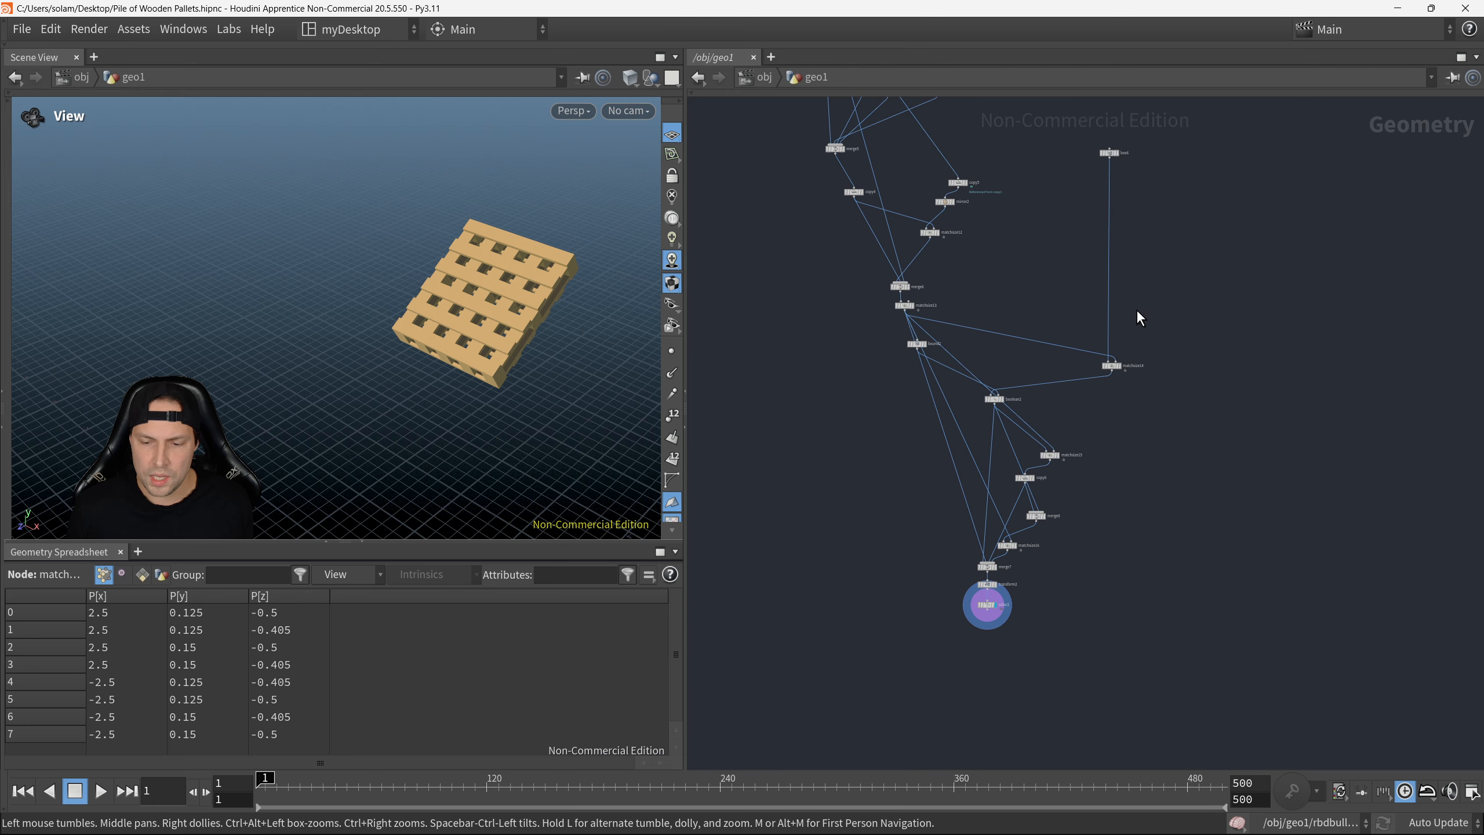
middle_click_drag(1138, 290, 1113, 372)
scroll(1119, 376, "down", 2)
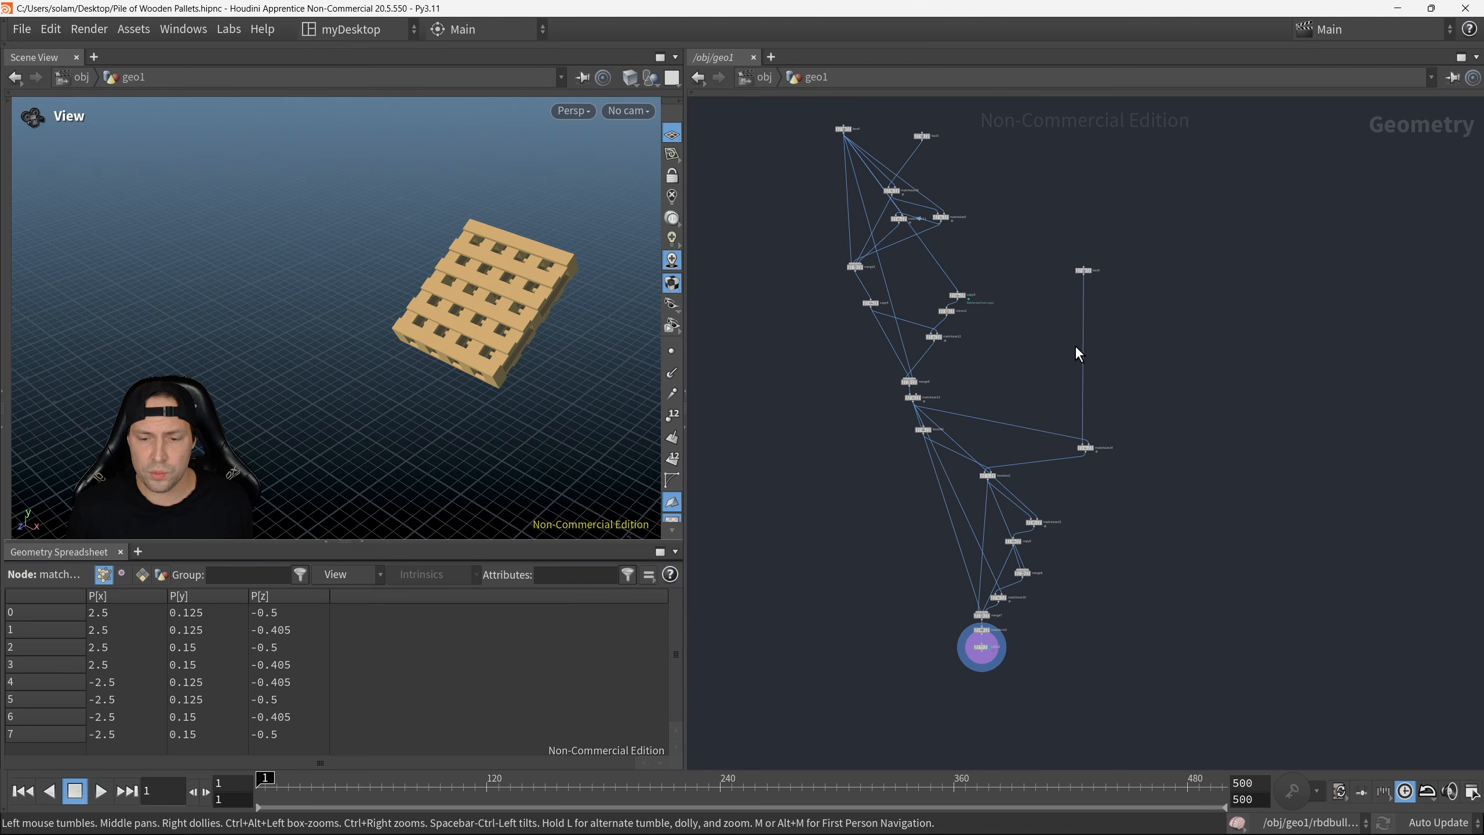
middle_click_drag(1000, 260, 1027, 367)
scroll(1025, 366, "up", 2)
middle_click_drag(1100, 418, 1139, 428)
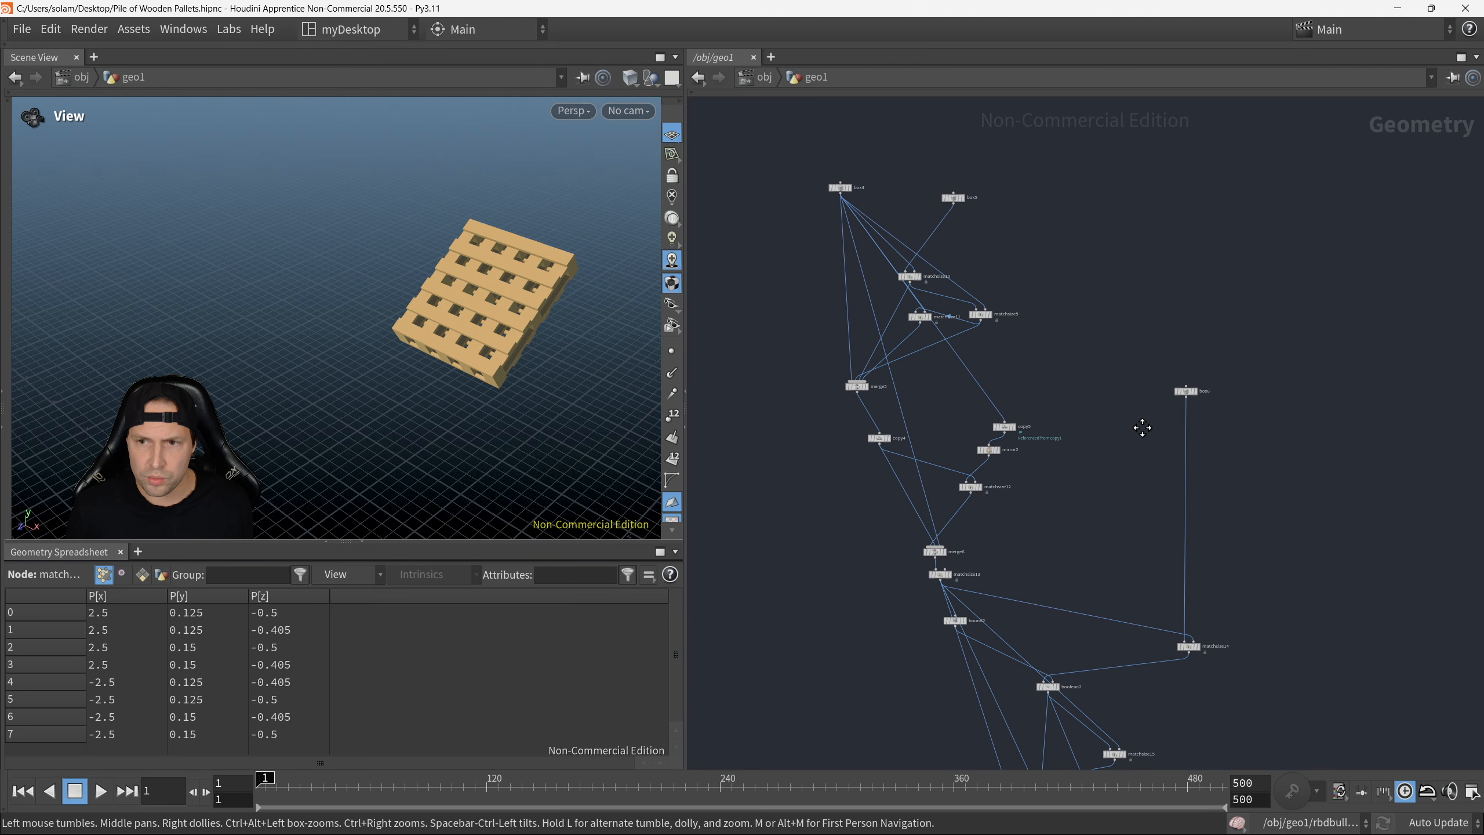
scroll(1140, 429, "up", 1)
middle_click_drag(1043, 467, 1004, 194)
middle_click_drag(1027, 601, 992, 314)
scroll(953, 464, "up", 1)
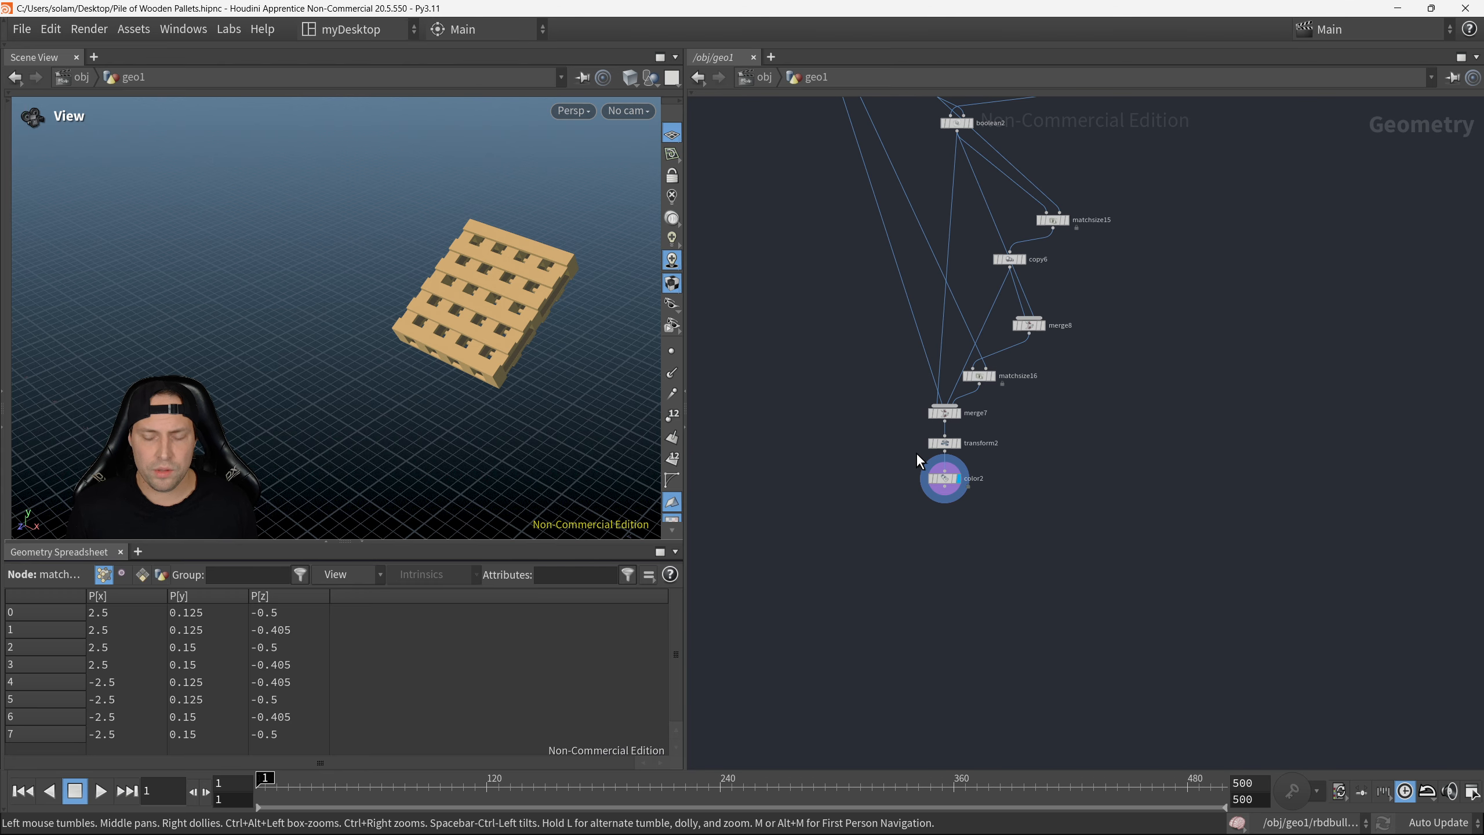
middle_click_drag(916, 453, 894, 409)
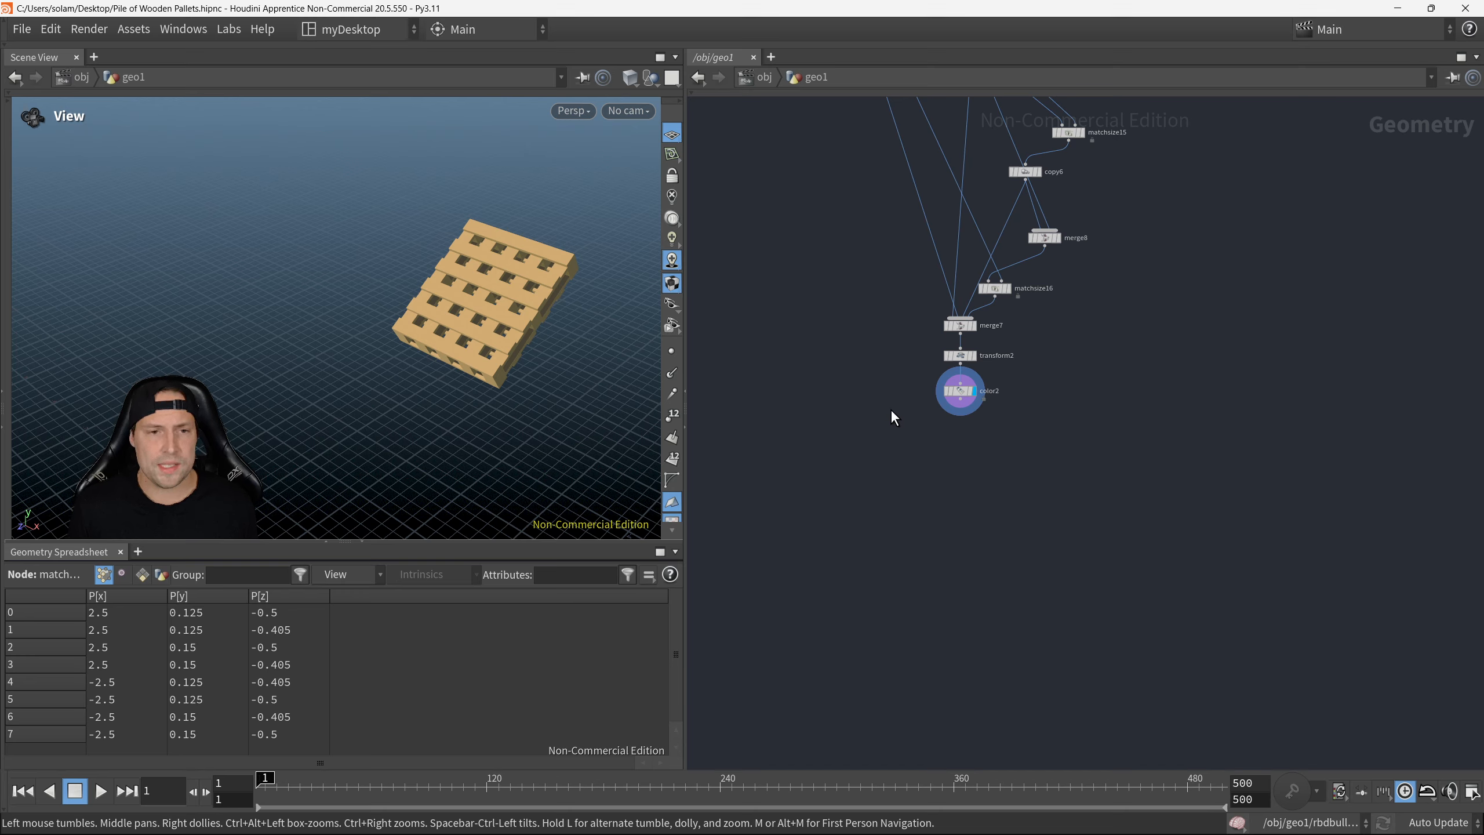
scroll(928, 476, "up", 1)
scroll(966, 410, "up", 1)
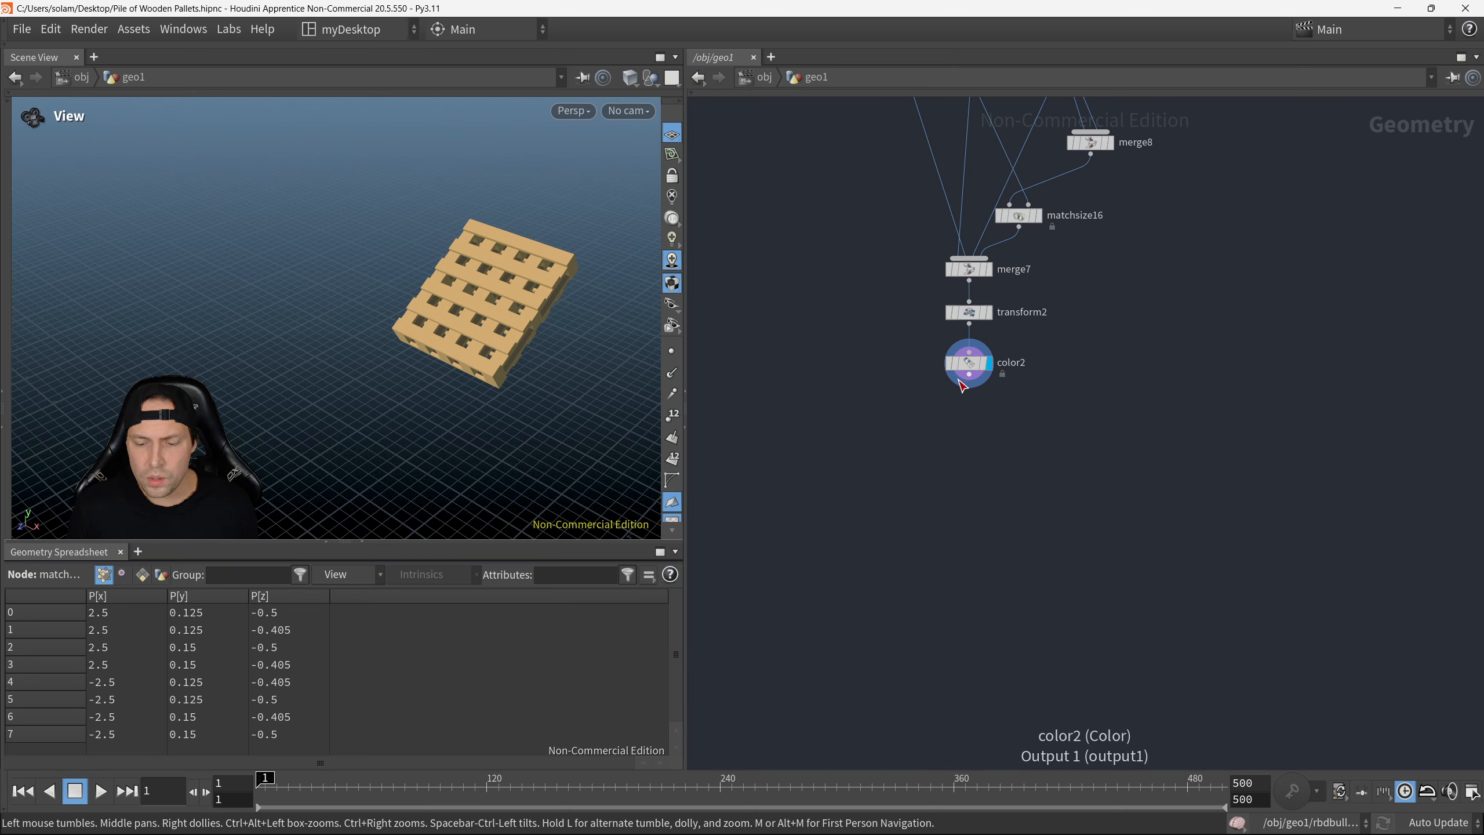
Step: Examine the finished pallet from several angles and look through the viewport's shading modes
scroll(546, 331, "up", 5)
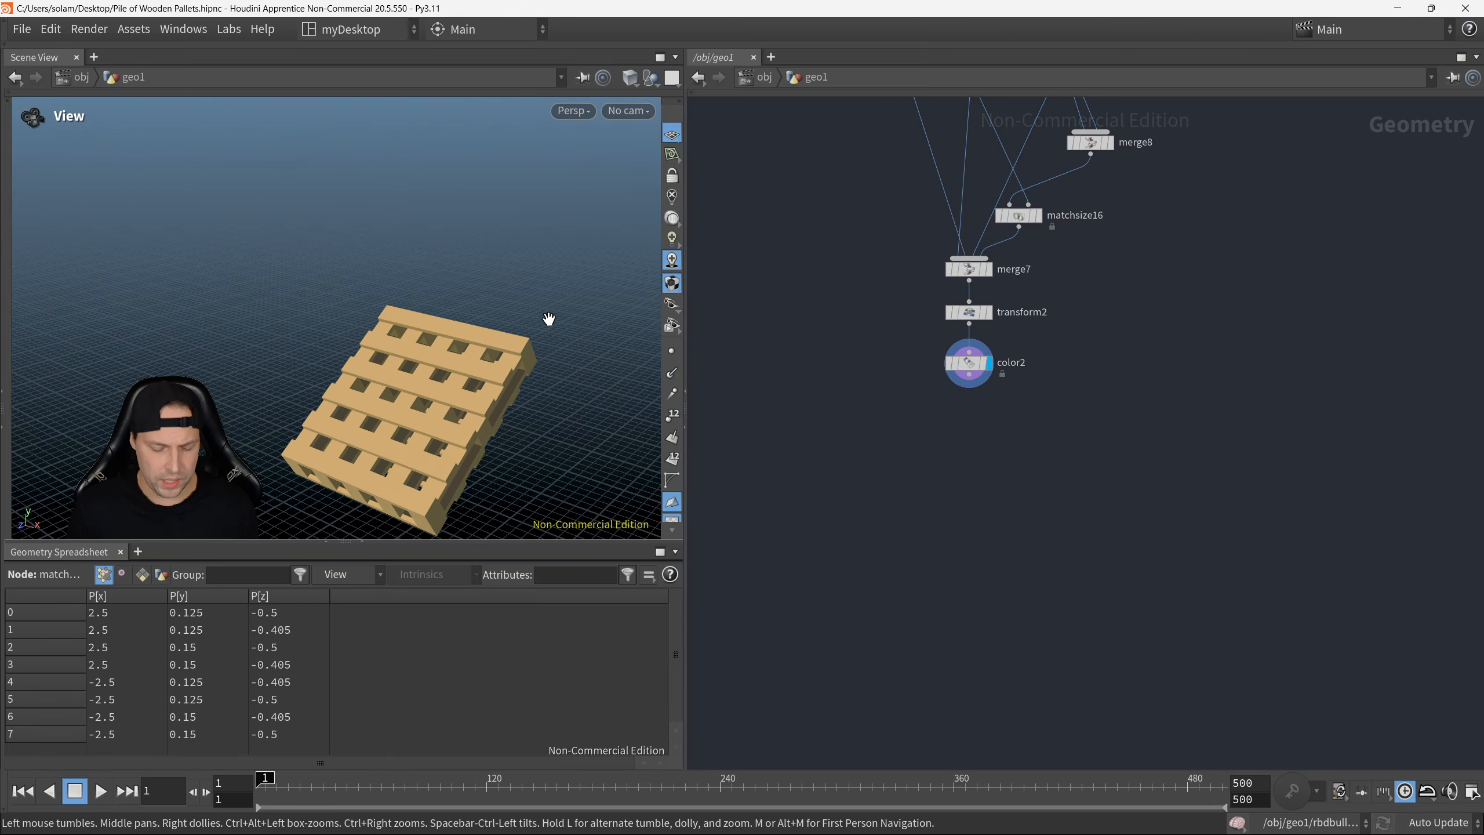
scroll(555, 357, "up", 1)
middle_click_drag(462, 449, 484, 323)
scroll(491, 326, "up", 3)
scroll(502, 322, "down", 1)
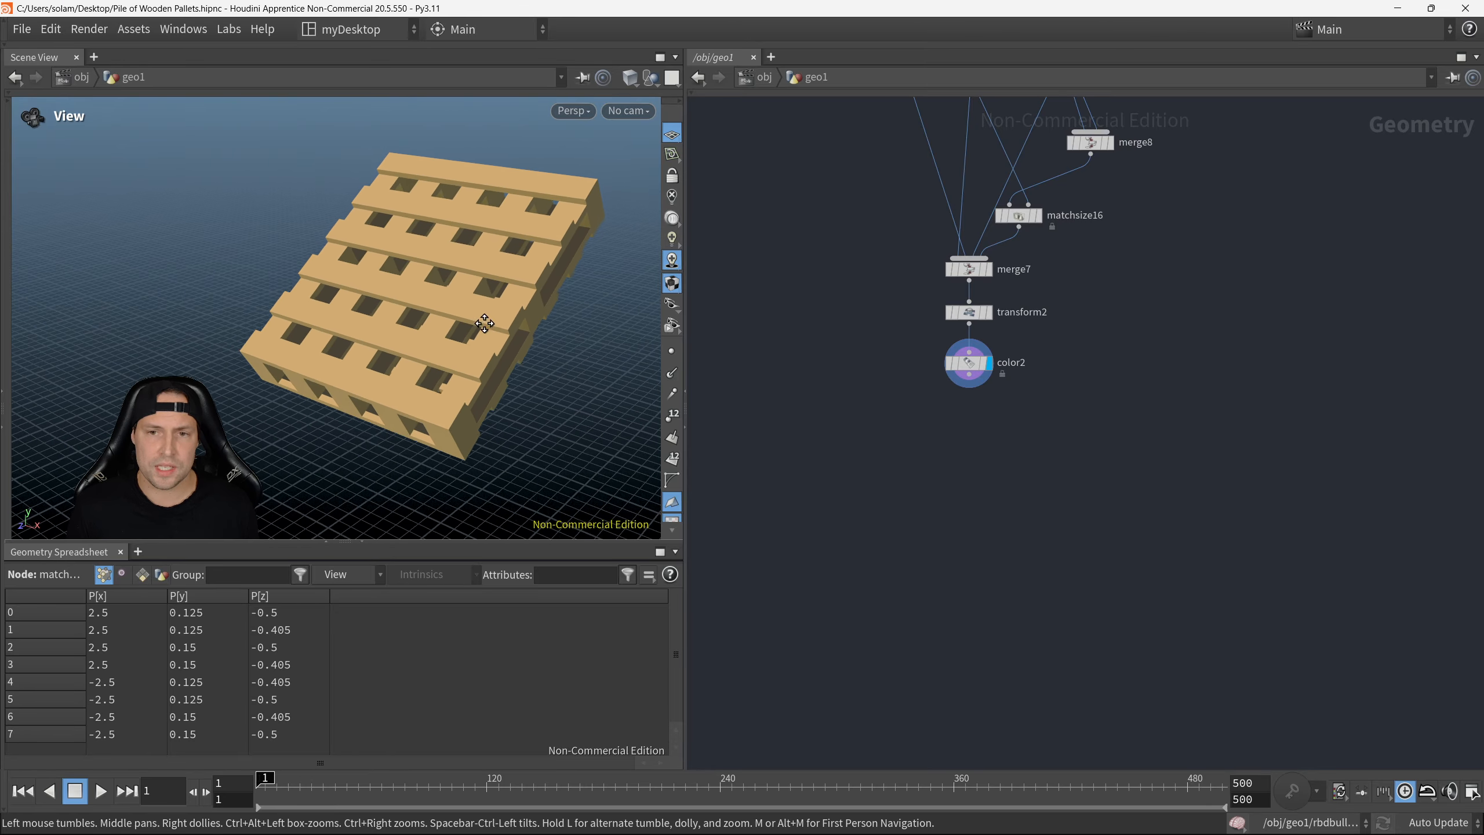
scroll(499, 317, "up", 2)
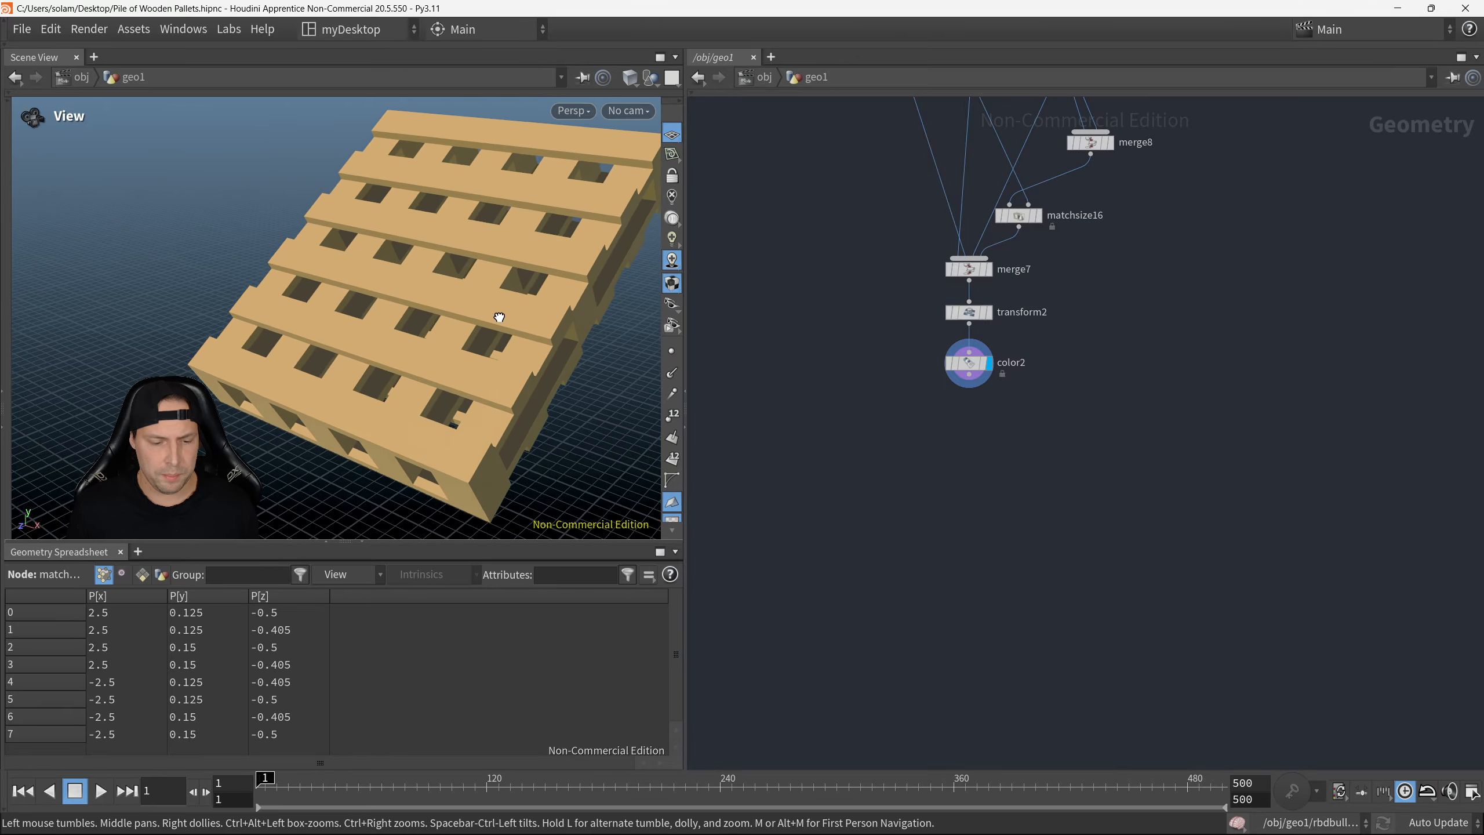
mouse_move(499, 317)
left_mouse_down()
mouse_move(431, 292)
mouse_move(527, 345)
mouse_move(540, 260)
left_mouse_up()
left_click(629, 78)
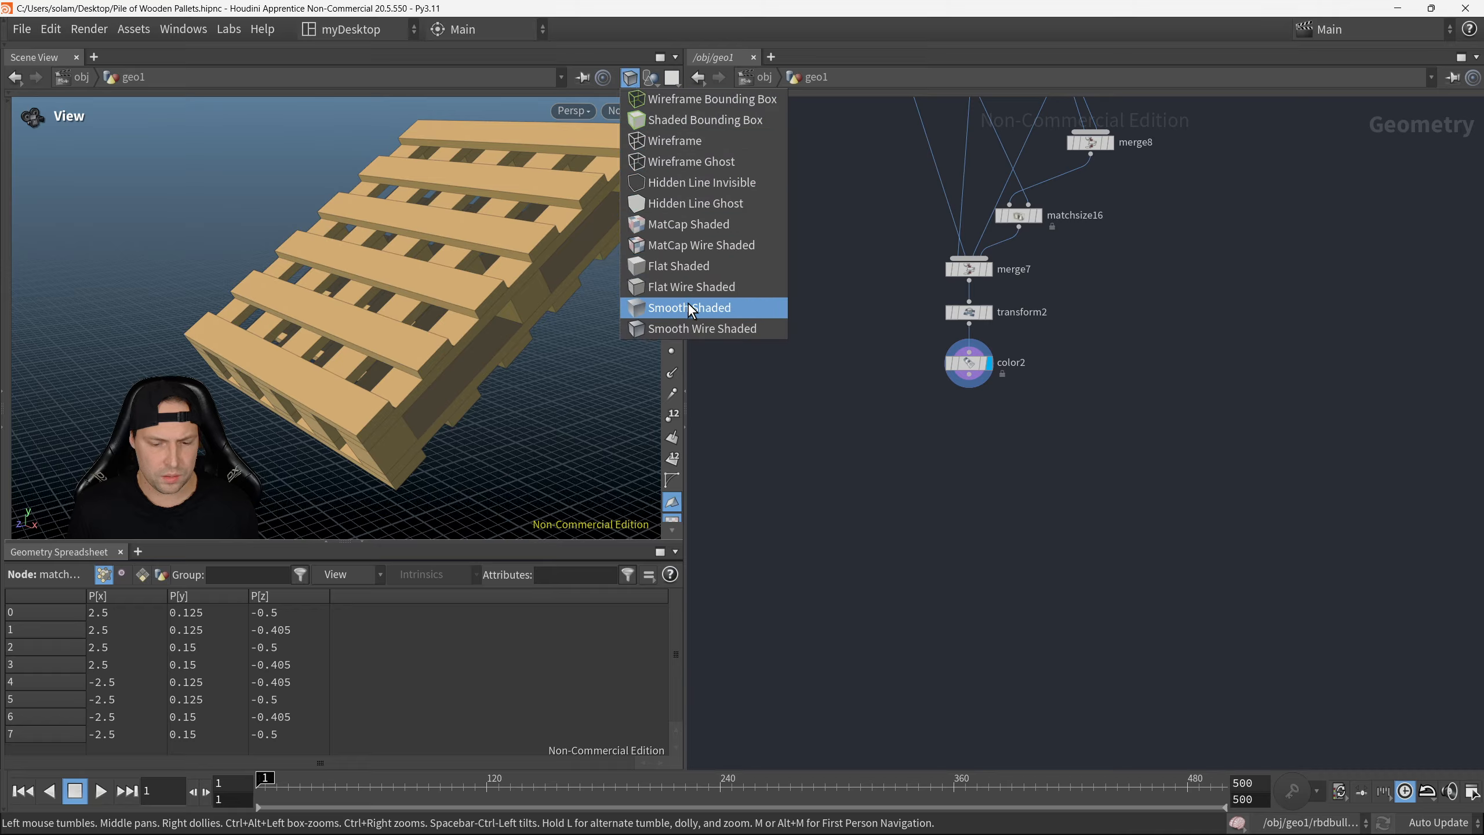
left_click(451, 298)
mouse_move(451, 298)
left_mouse_down()
mouse_move(424, 308)
mouse_move(368, 279)
mouse_move(490, 262)
mouse_move(497, 298)
mouse_move(613, 332)
mouse_move(466, 286)
mouse_move(348, 298)
mouse_move(384, 300)
mouse_move(298, 286)
mouse_move(492, 298)
left_mouse_up()
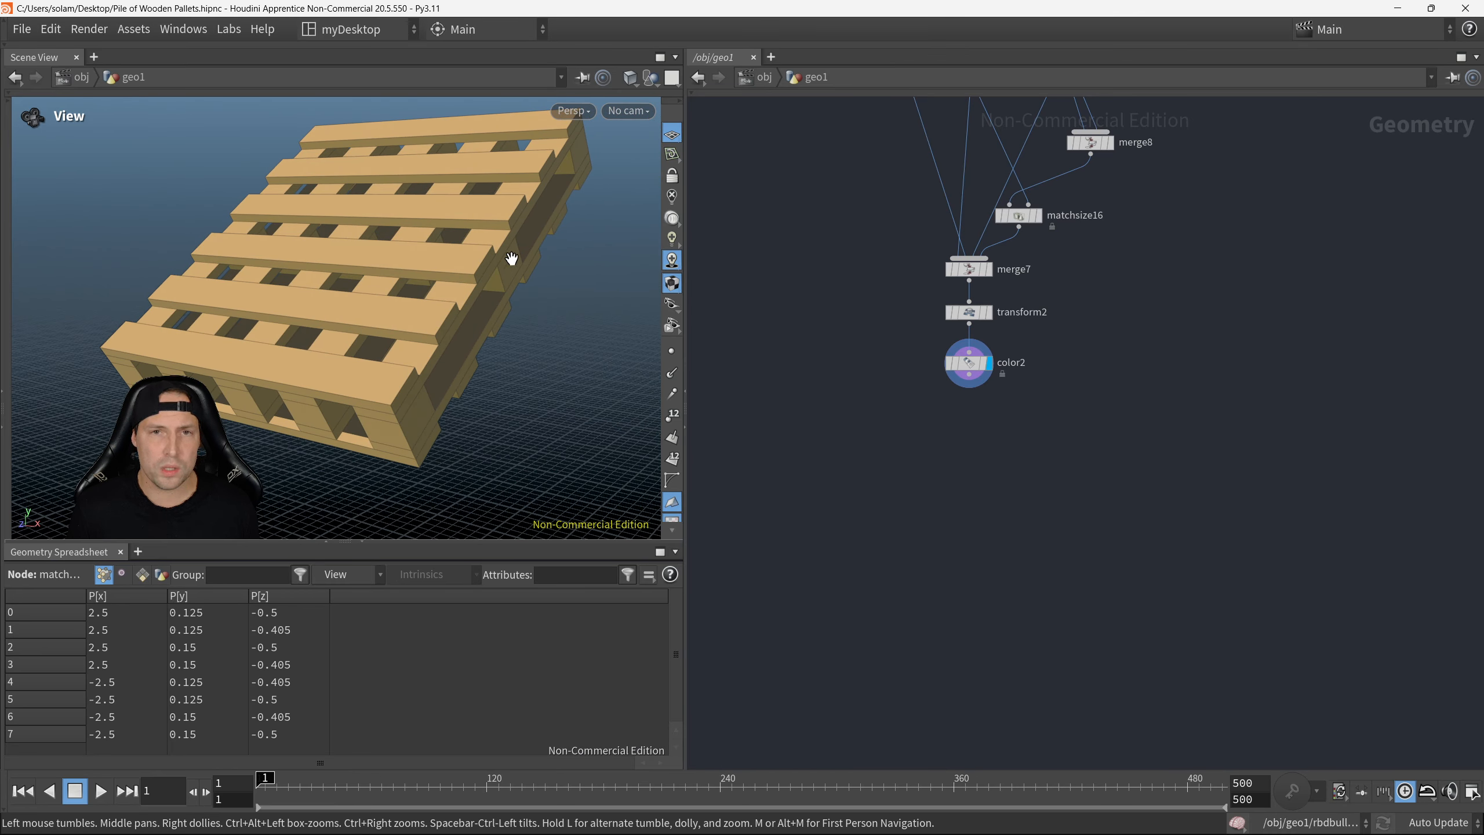
Step: Add an RBD Material Fracture node fed by color2's output and display it
scroll(921, 414, "up", 3)
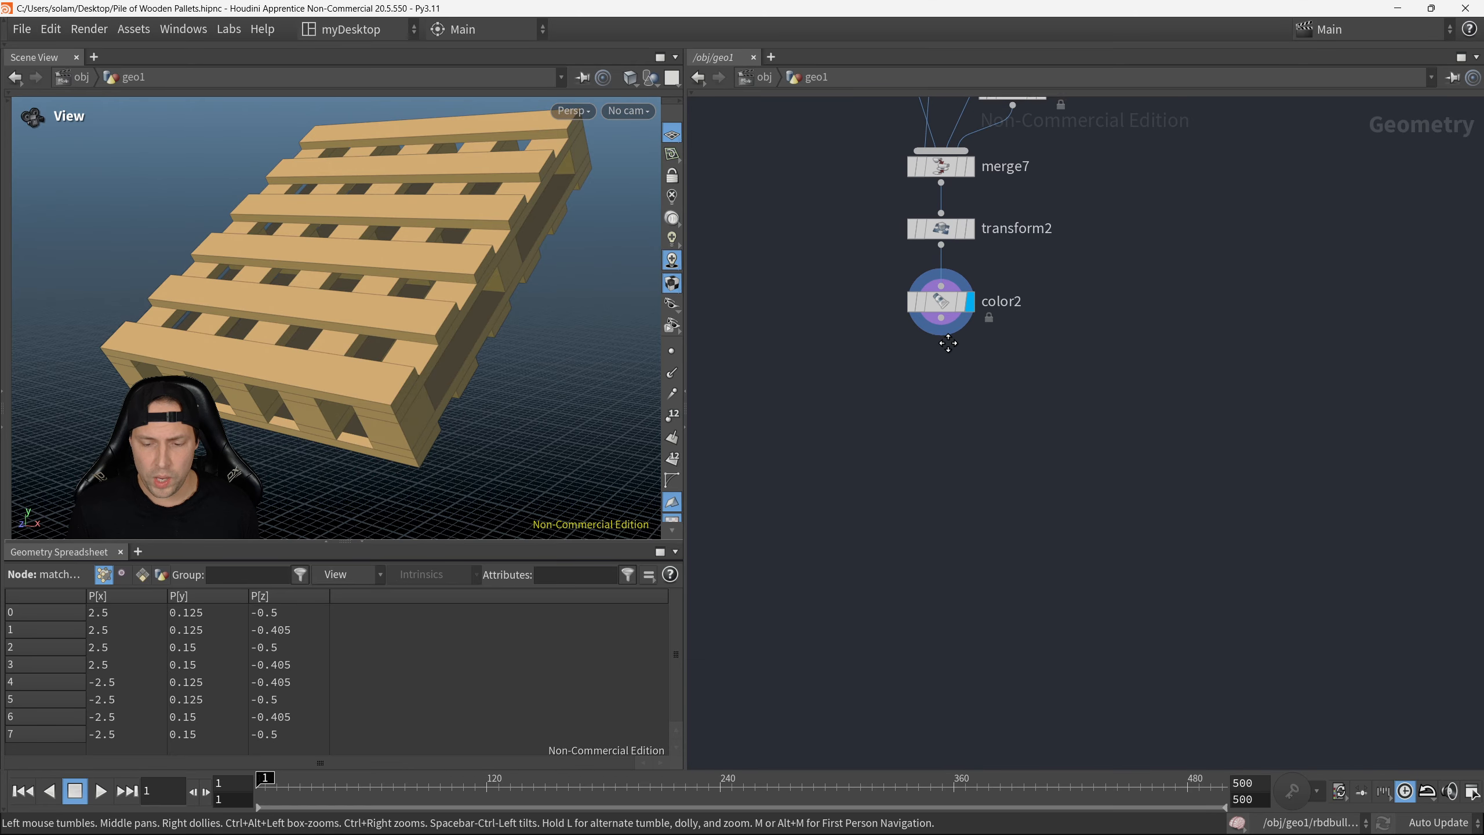
scroll(948, 344, "up", 2)
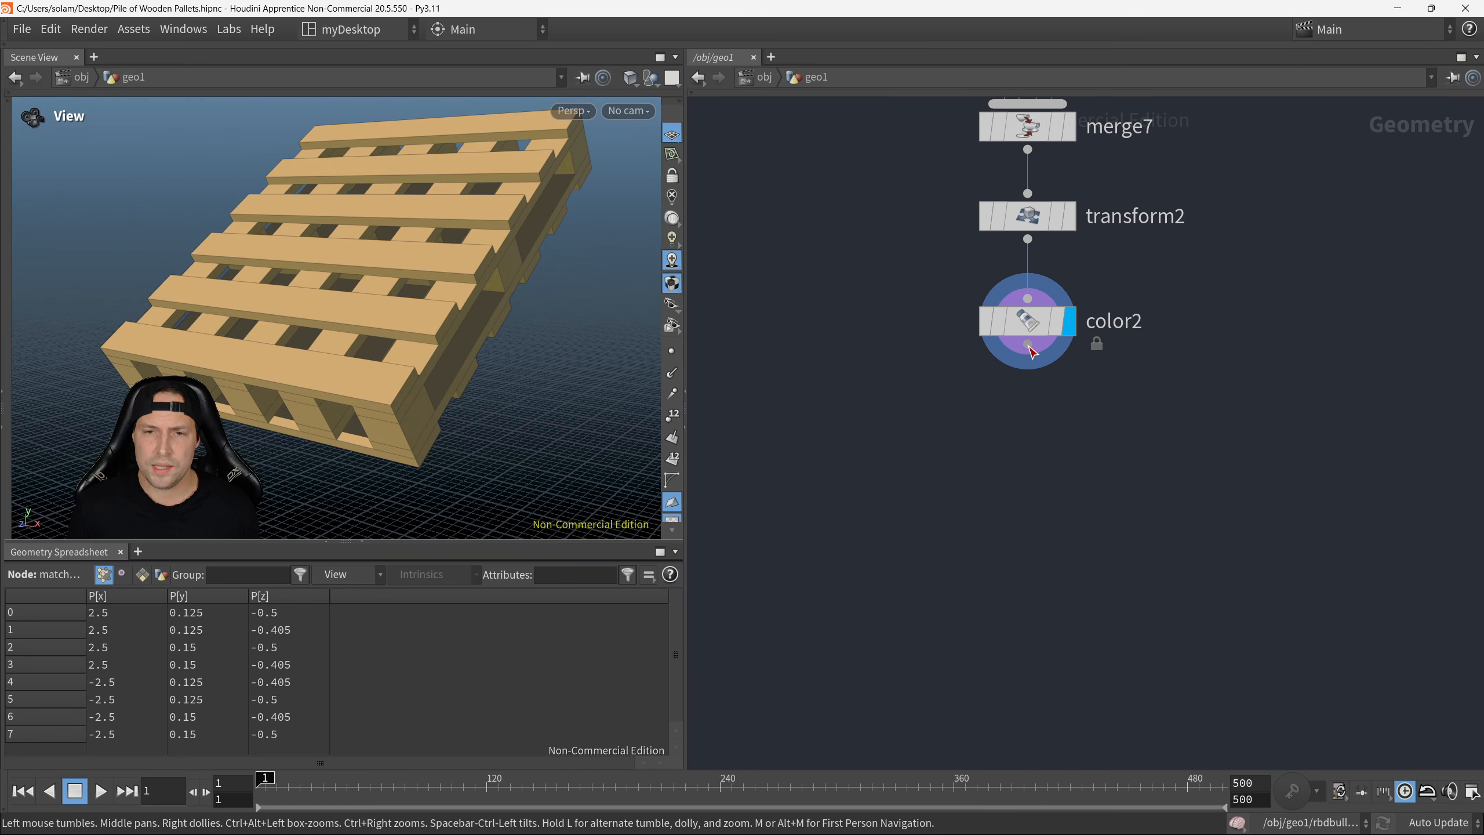
left_click(1027, 345)
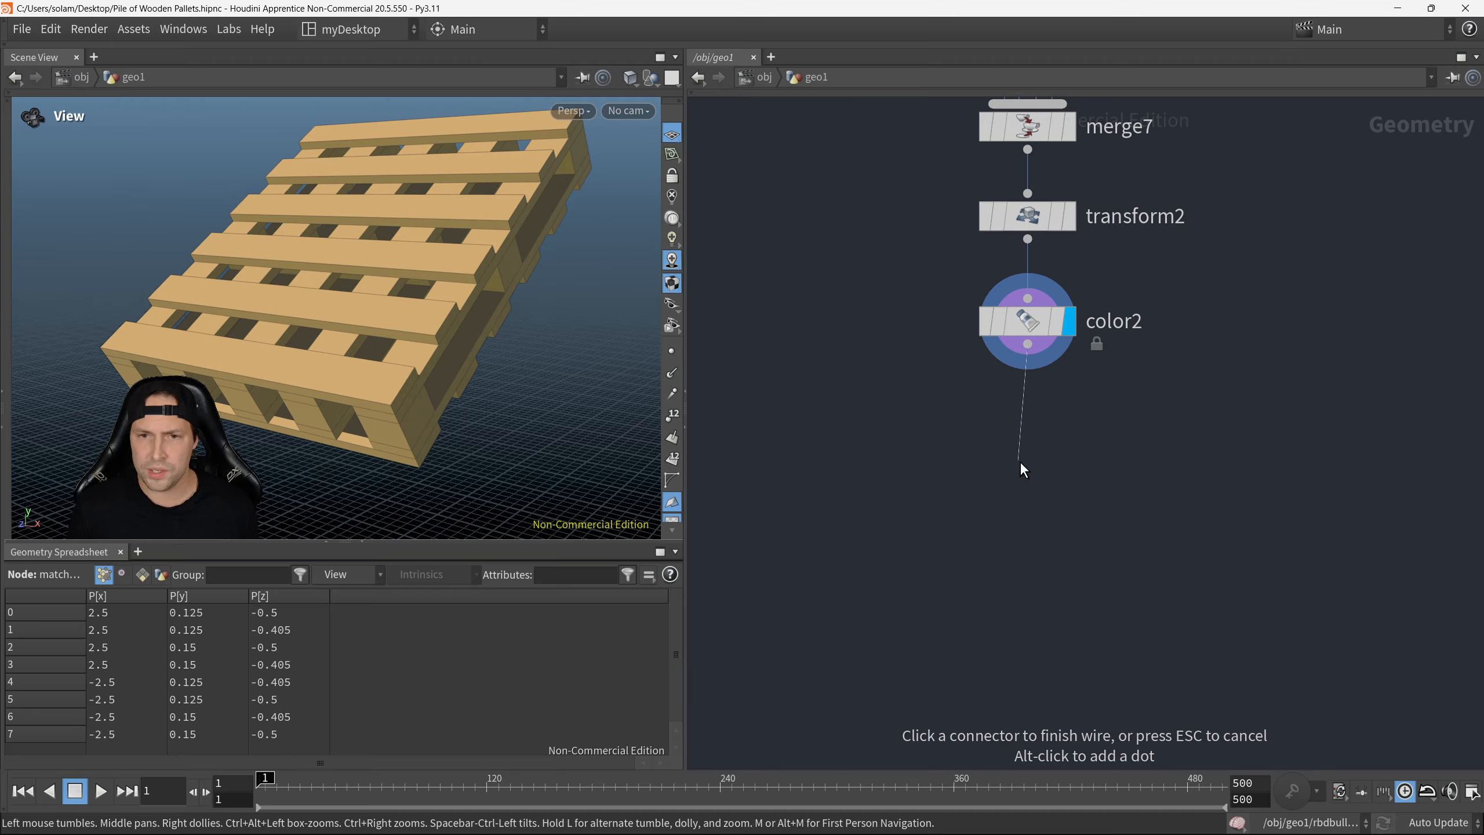
key("Tab")
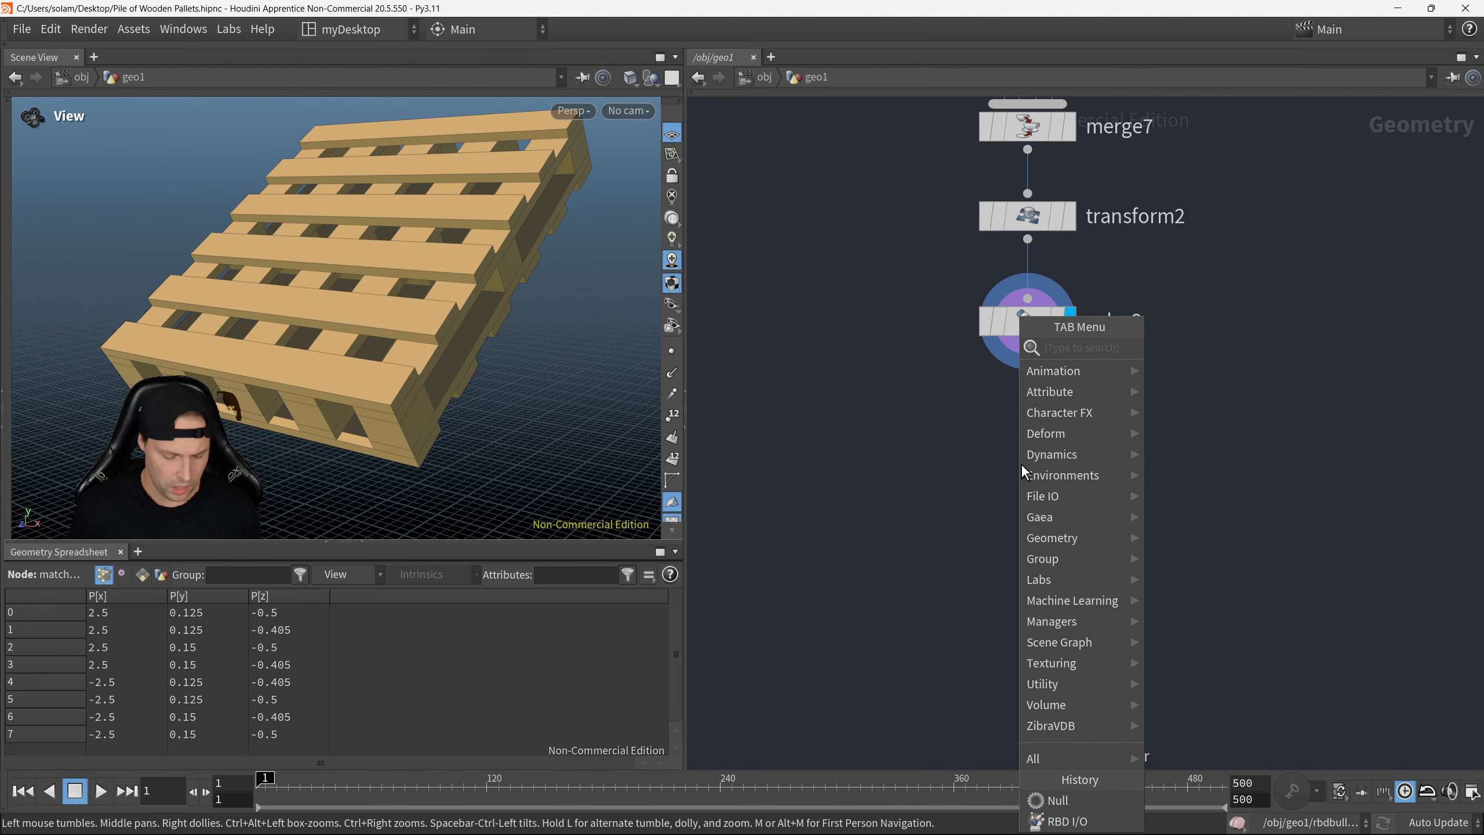
type("rbdmater")
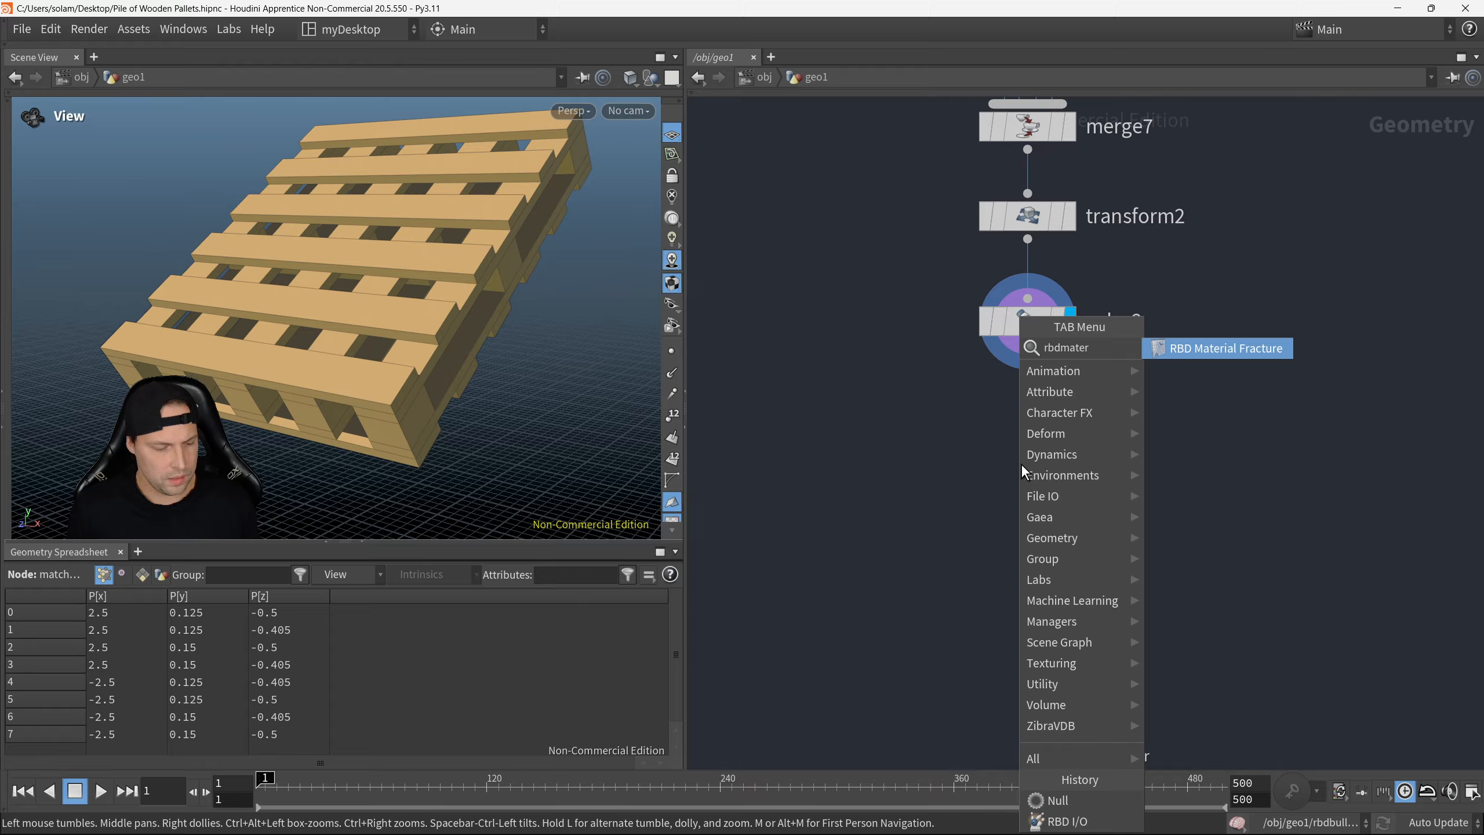
left_click(1217, 348)
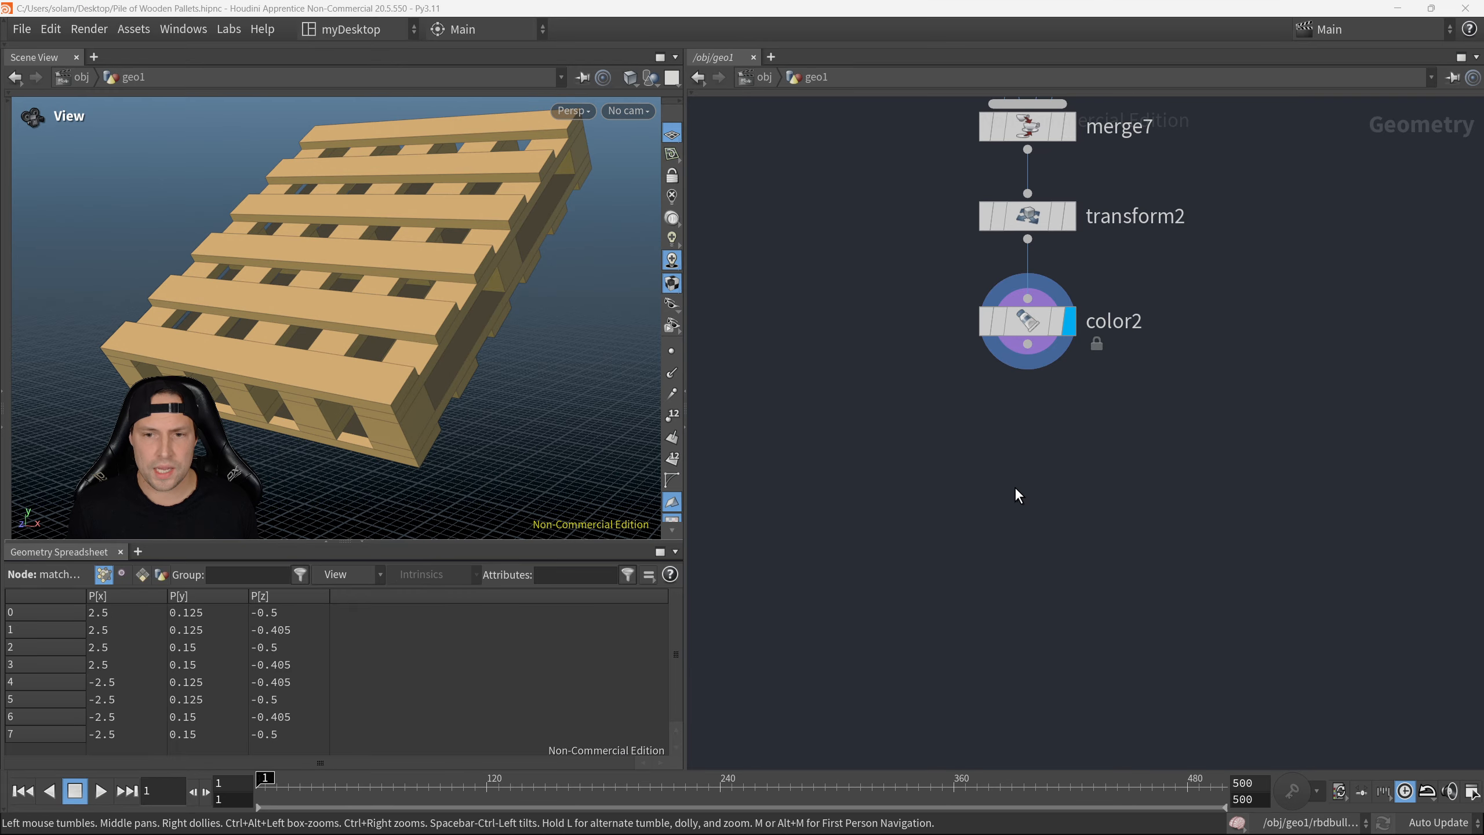
key("r")
left_click_drag(930, 429, 1143, 511)
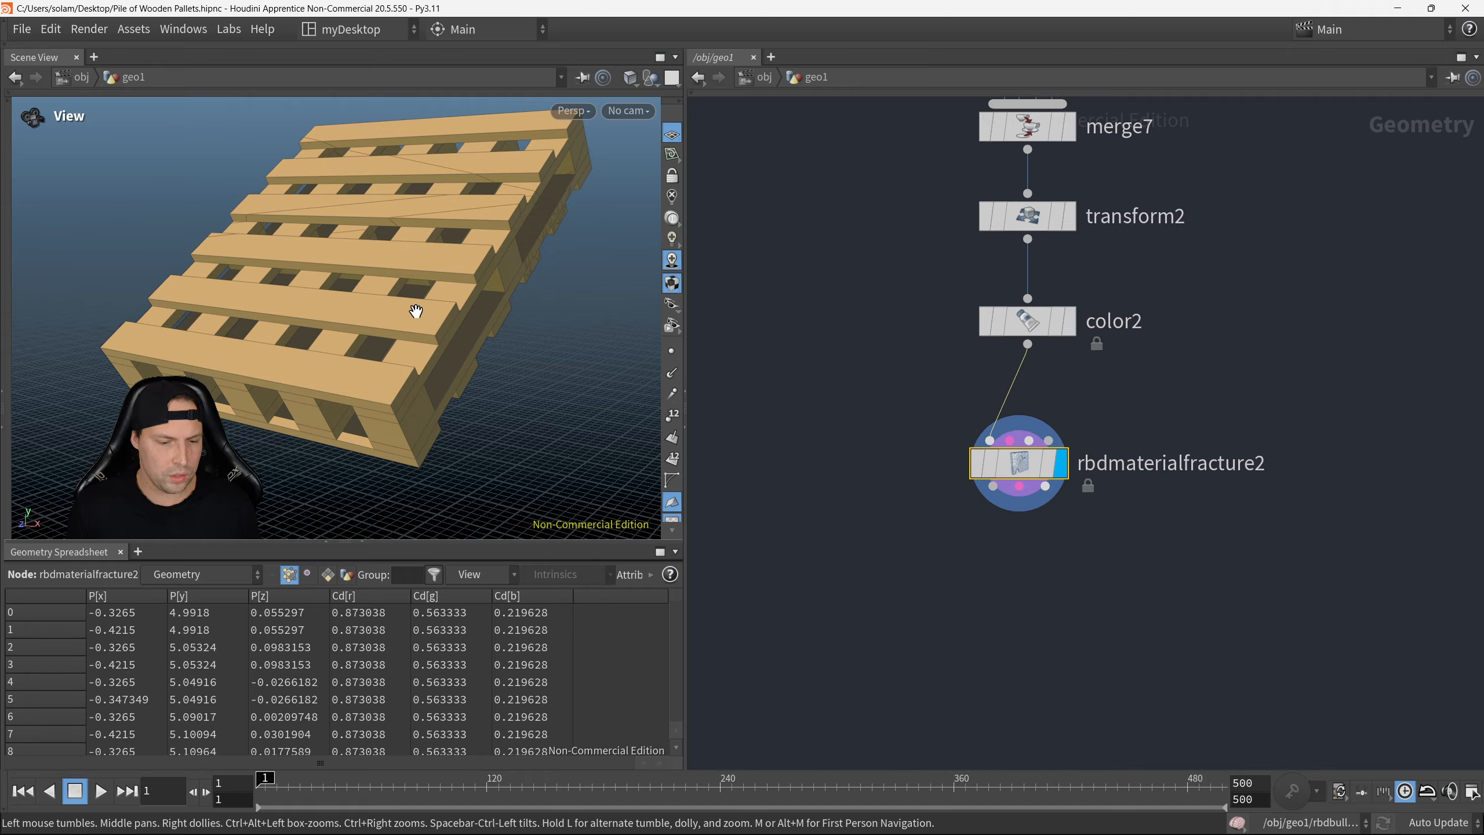
Step: Inspect the fractured pallet and show the RBD Material Fracture node's parameters, adjusting the parameter dialog's size beside the network
mouse_move(383, 292)
left_mouse_down()
mouse_move(320, 277)
mouse_move(524, 325)
mouse_move(402, 368)
mouse_move(469, 325)
mouse_move(248, 262)
mouse_move(435, 300)
mouse_move(348, 295)
mouse_move(479, 325)
mouse_move(466, 357)
mouse_move(364, 301)
mouse_move(410, 295)
left_mouse_up()
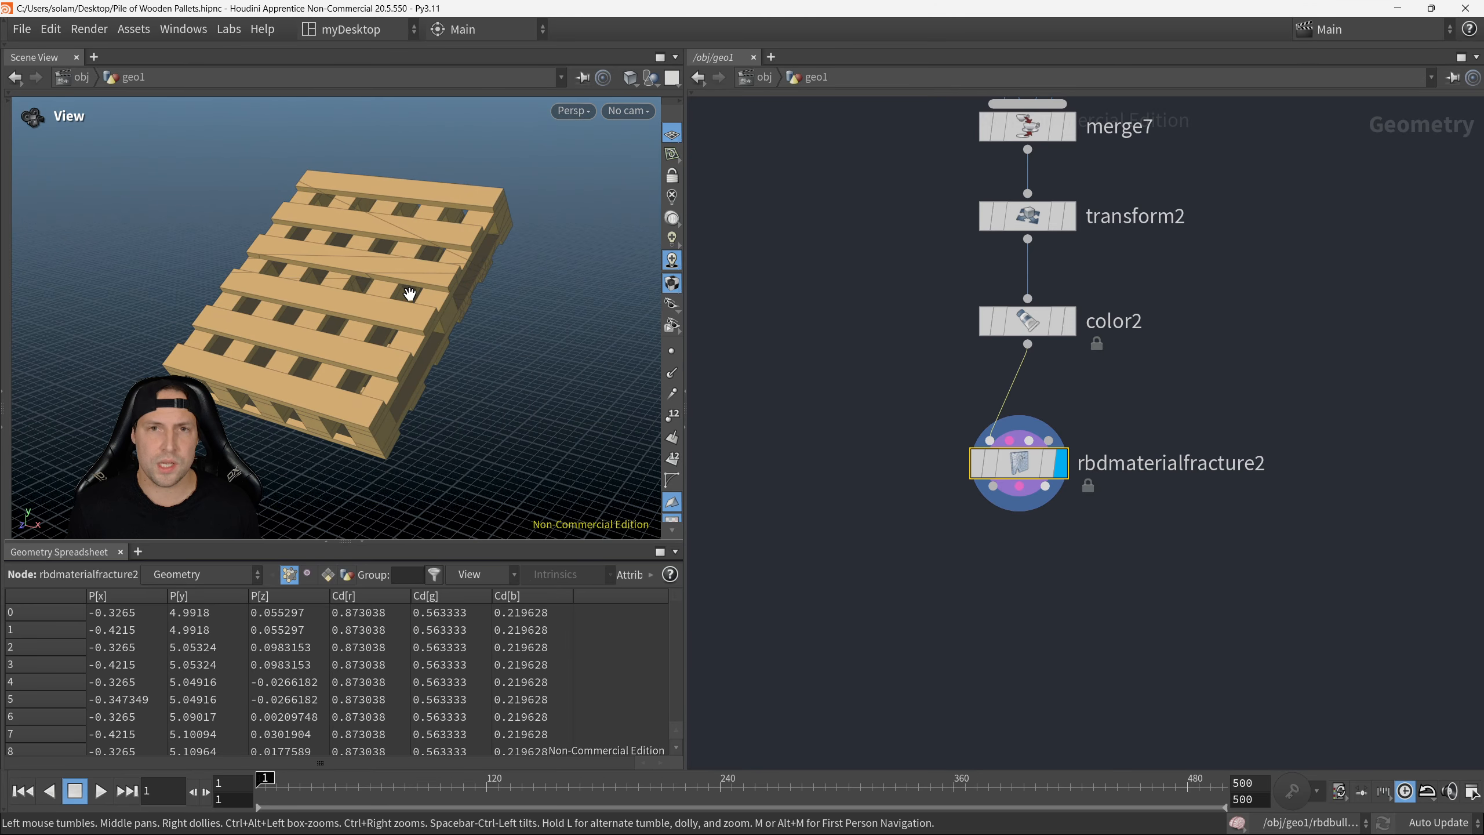
middle_click_drag(944, 551, 909, 522)
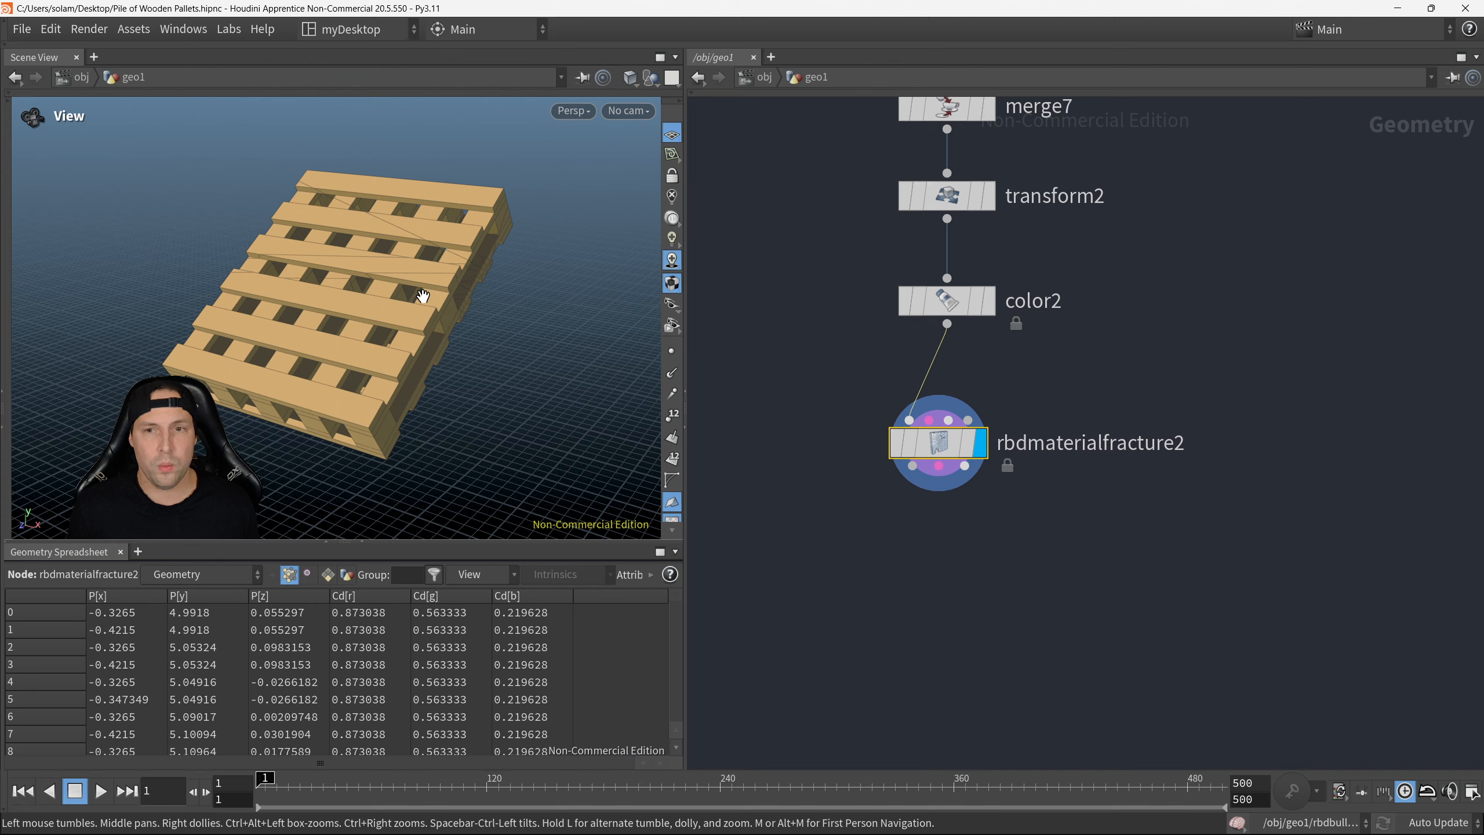
right_click_drag(369, 296, 461, 318)
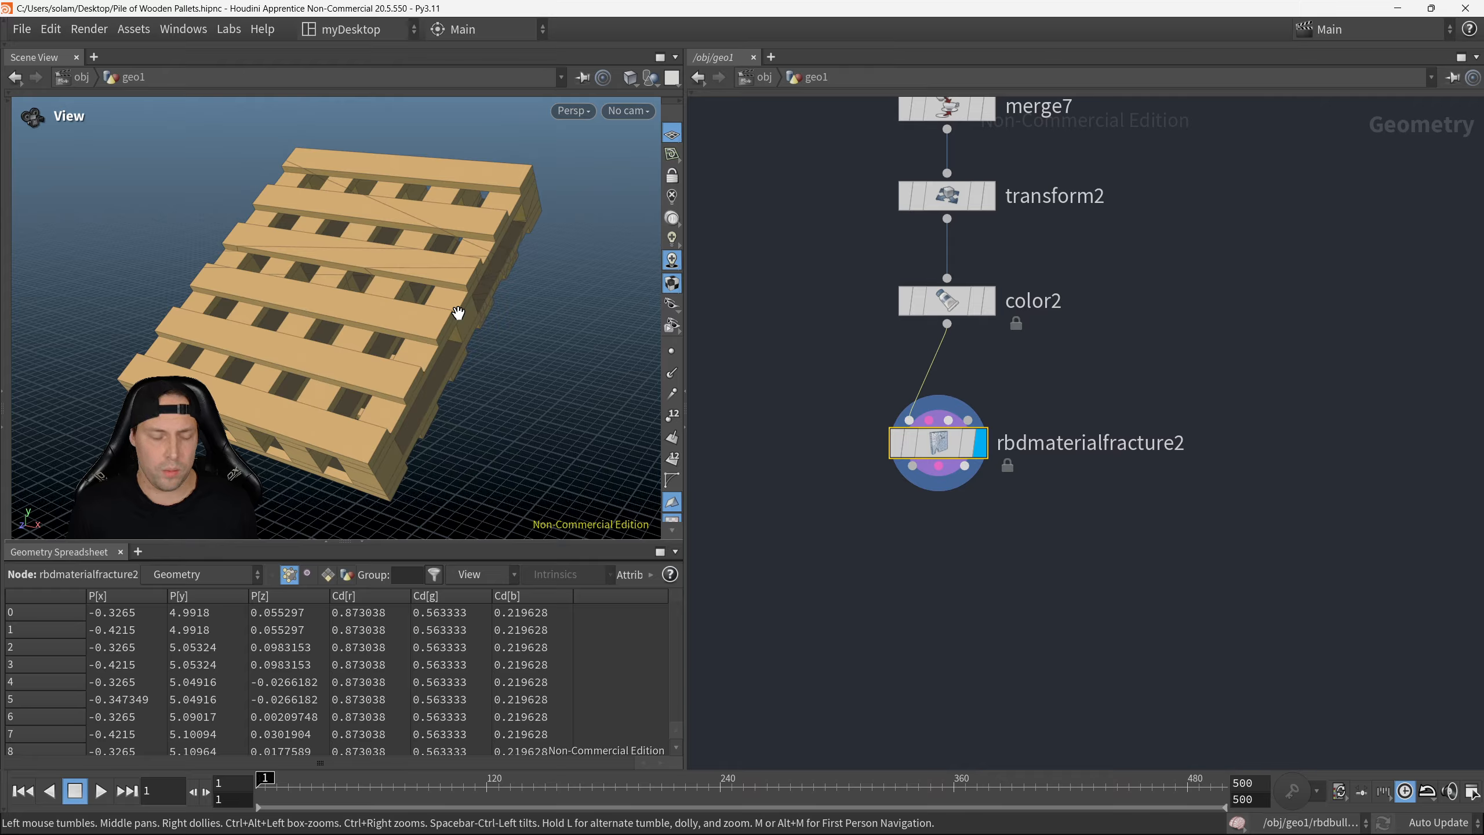
middle_click_drag(1117, 541, 1032, 514)
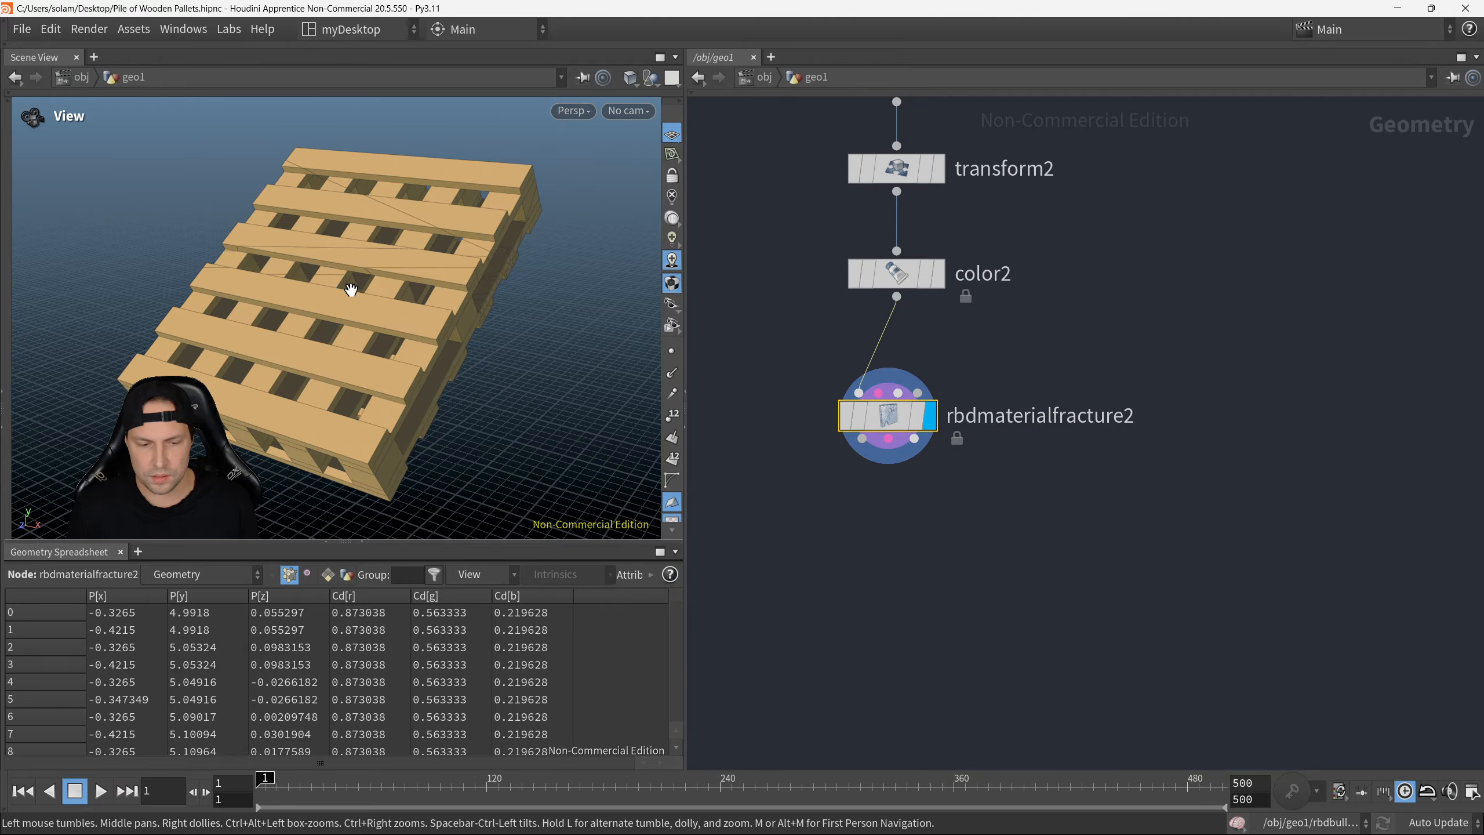
left_click_drag(1001, 517, 790, 386)
key("p")
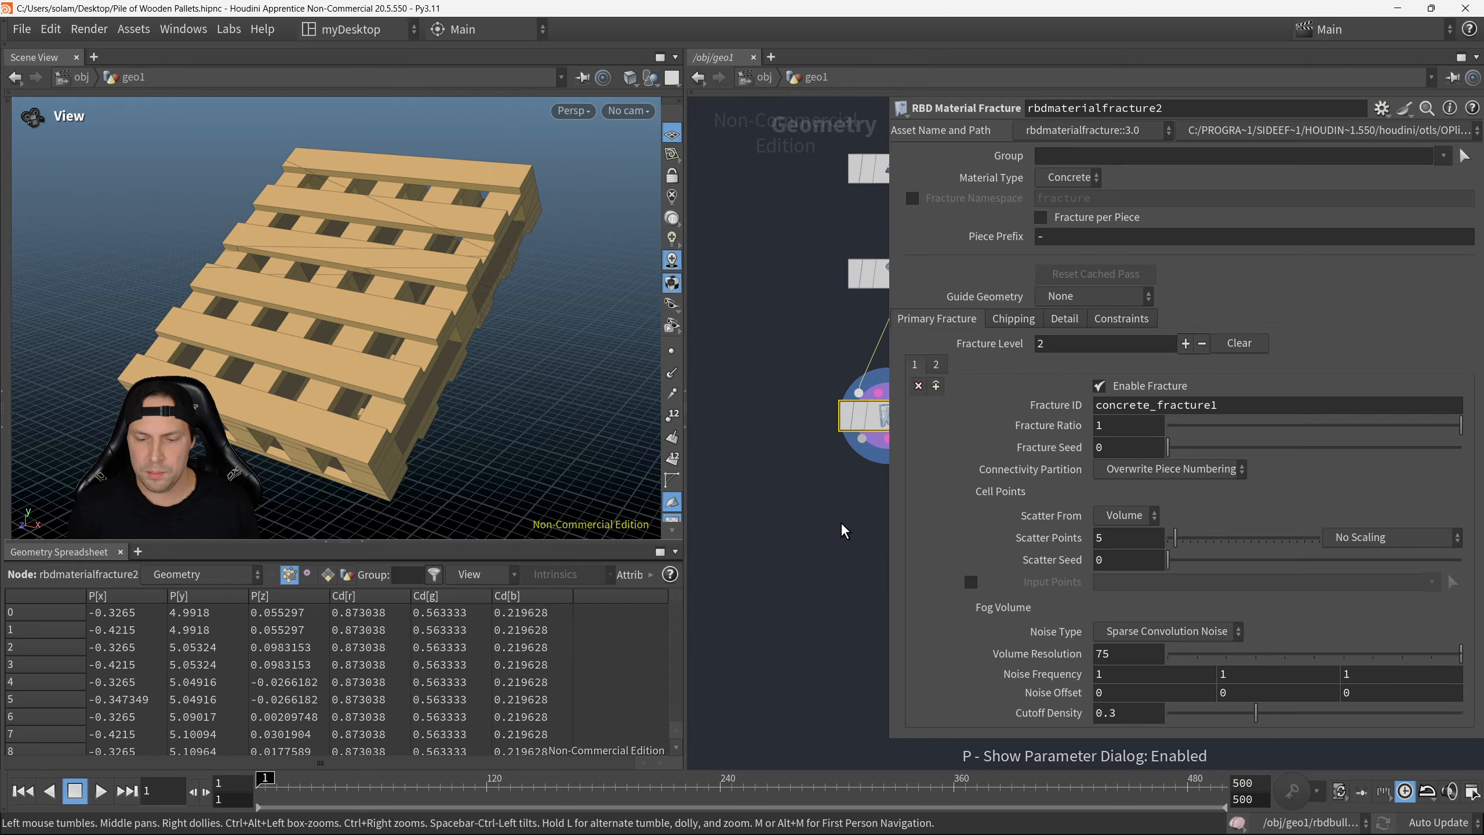
scroll(840, 522, "down", 3)
middle_click_drag(844, 498, 776, 466)
scroll(838, 511, "down", 1)
left_click_drag(892, 739, 897, 758)
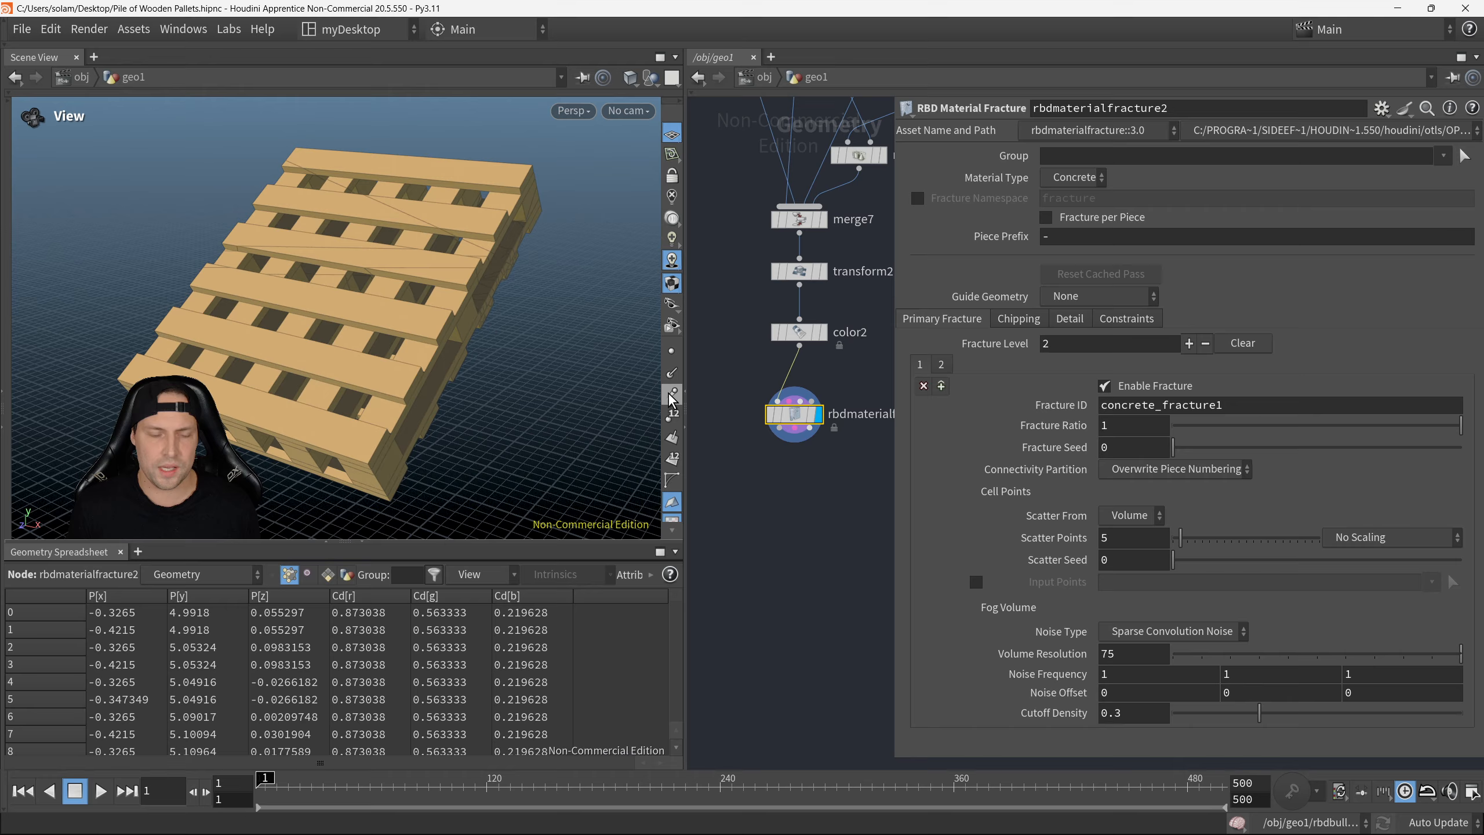
Step: Set the fracture node's Material Type to Wood and inspect the resulting cracks in the pallet
left_click_drag(416, 322, 523, 331)
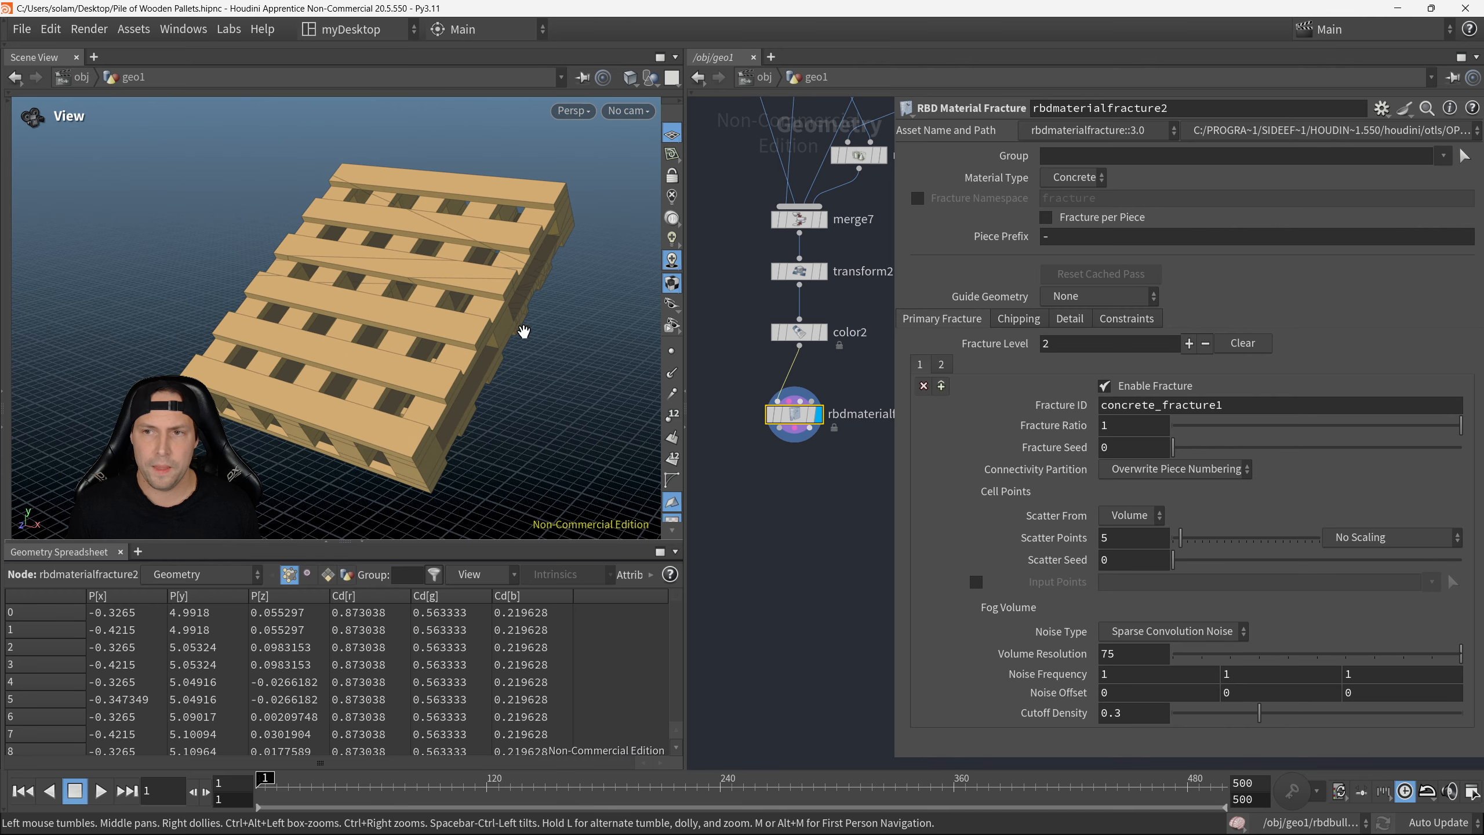
left_click(1071, 178)
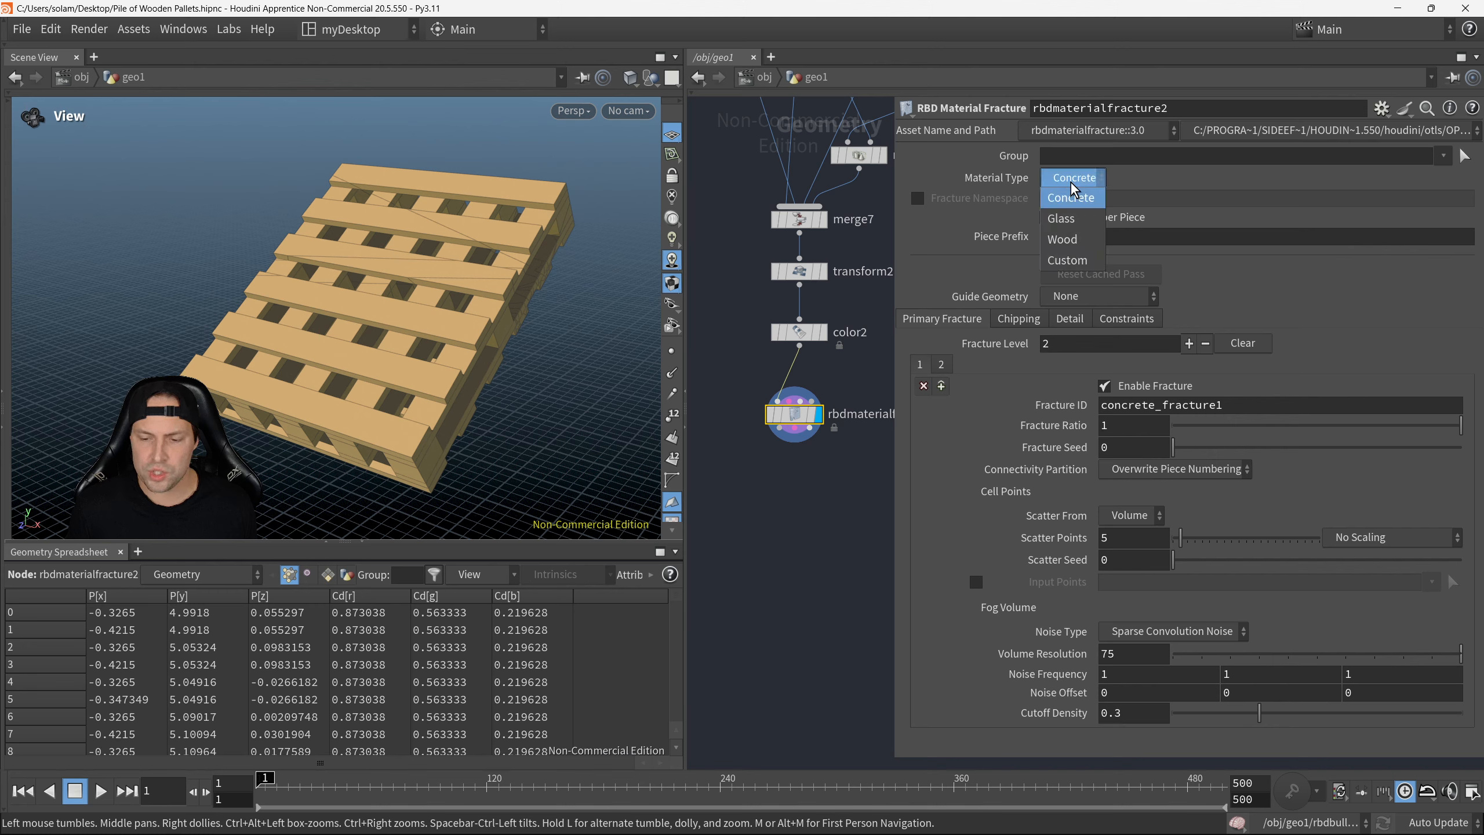
left_click(1073, 239)
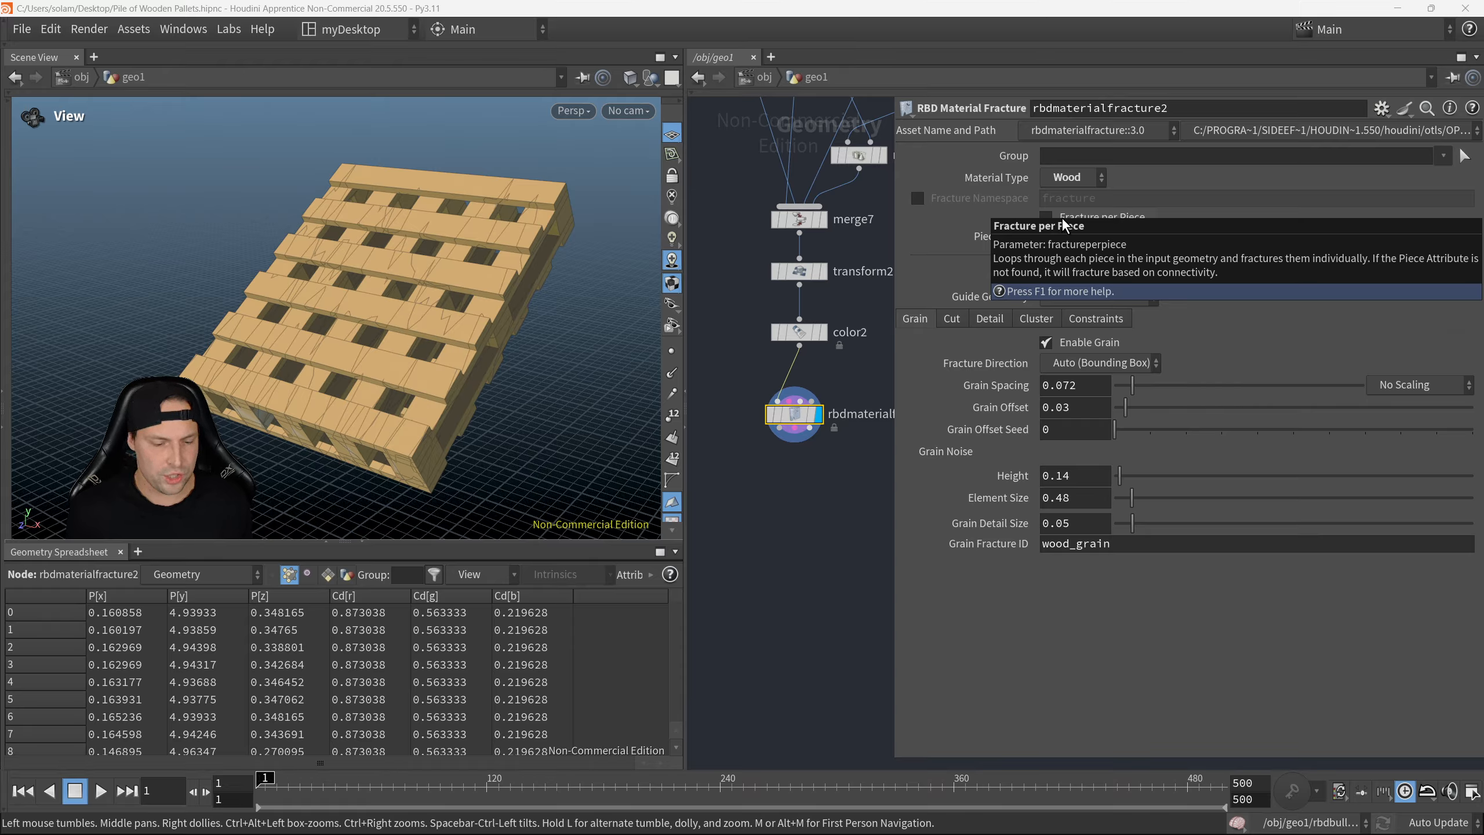
left_click_drag(463, 311, 533, 331)
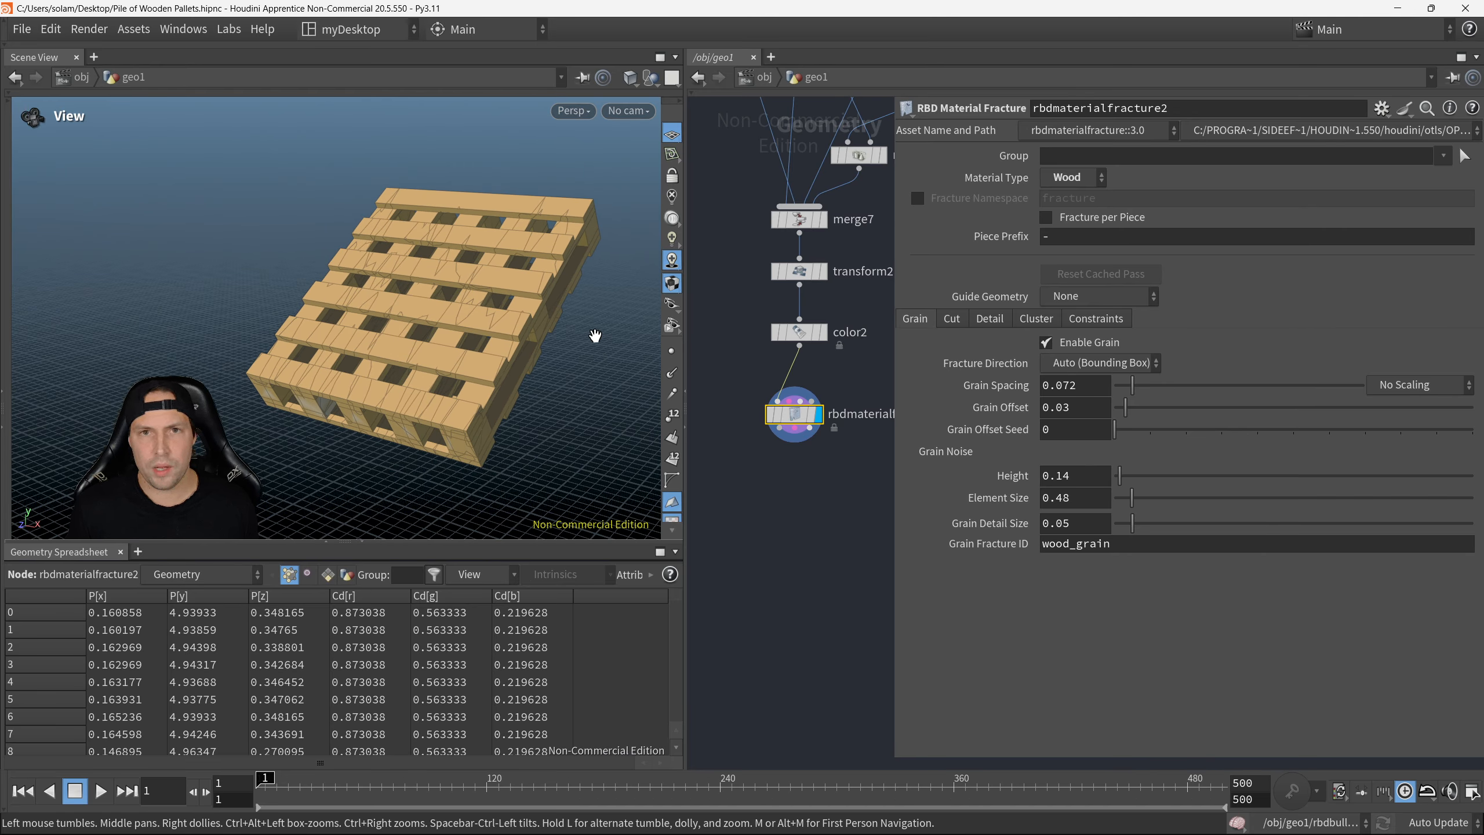
Step: Enable Fracture per Piece on the RBD Material Fracture node and inspect the cracks on the individual planks
left_click(1050, 216)
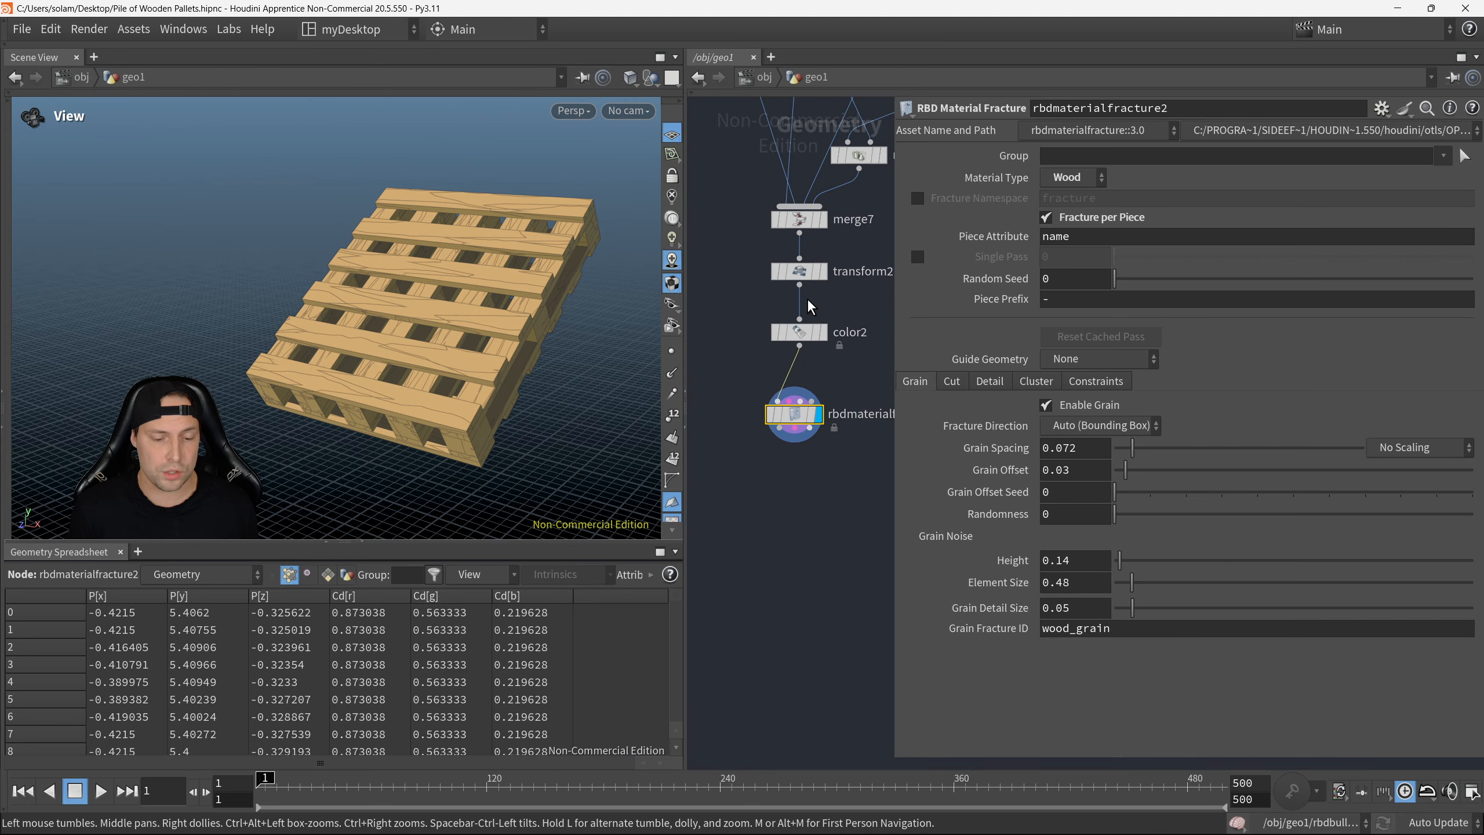
mouse_move(500, 373)
left_mouse_down()
mouse_move(606, 375)
mouse_move(607, 395)
mouse_move(561, 409)
mouse_move(506, 374)
left_mouse_up()
left_click_drag(440, 315, 477, 315)
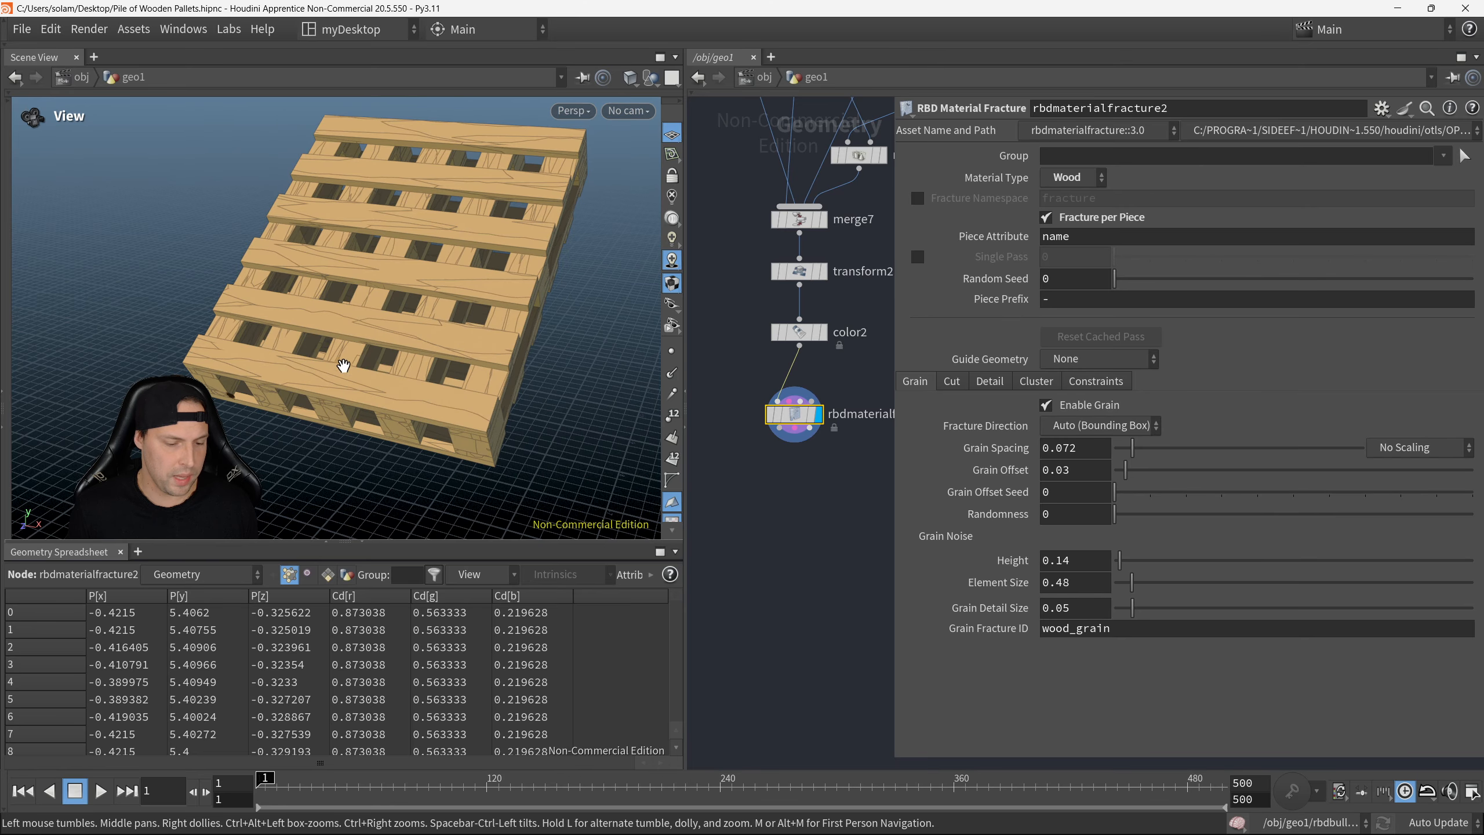
left_click(1045, 216)
left_click(1045, 219)
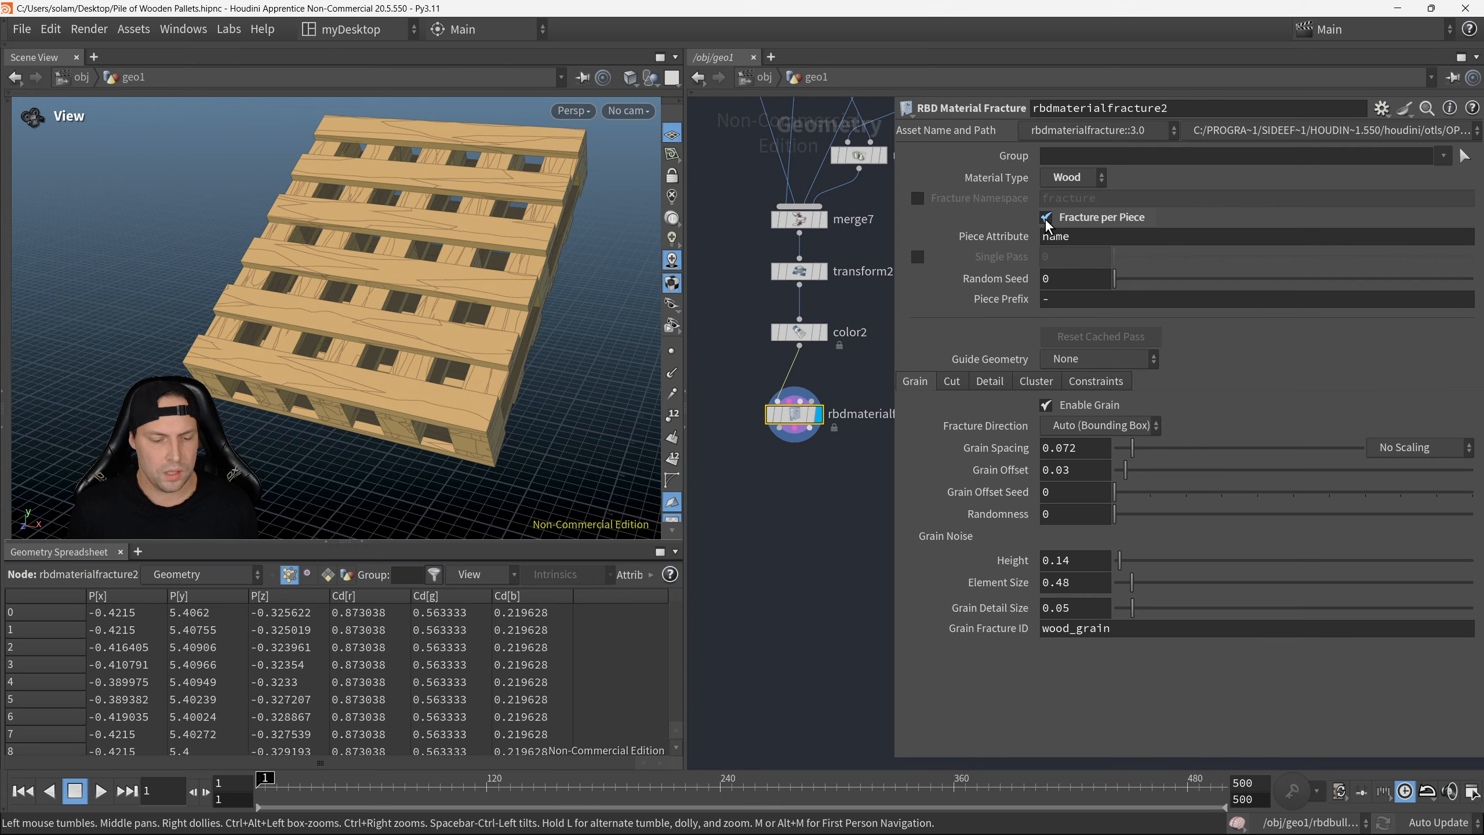
left_click_drag(578, 335, 563, 366)
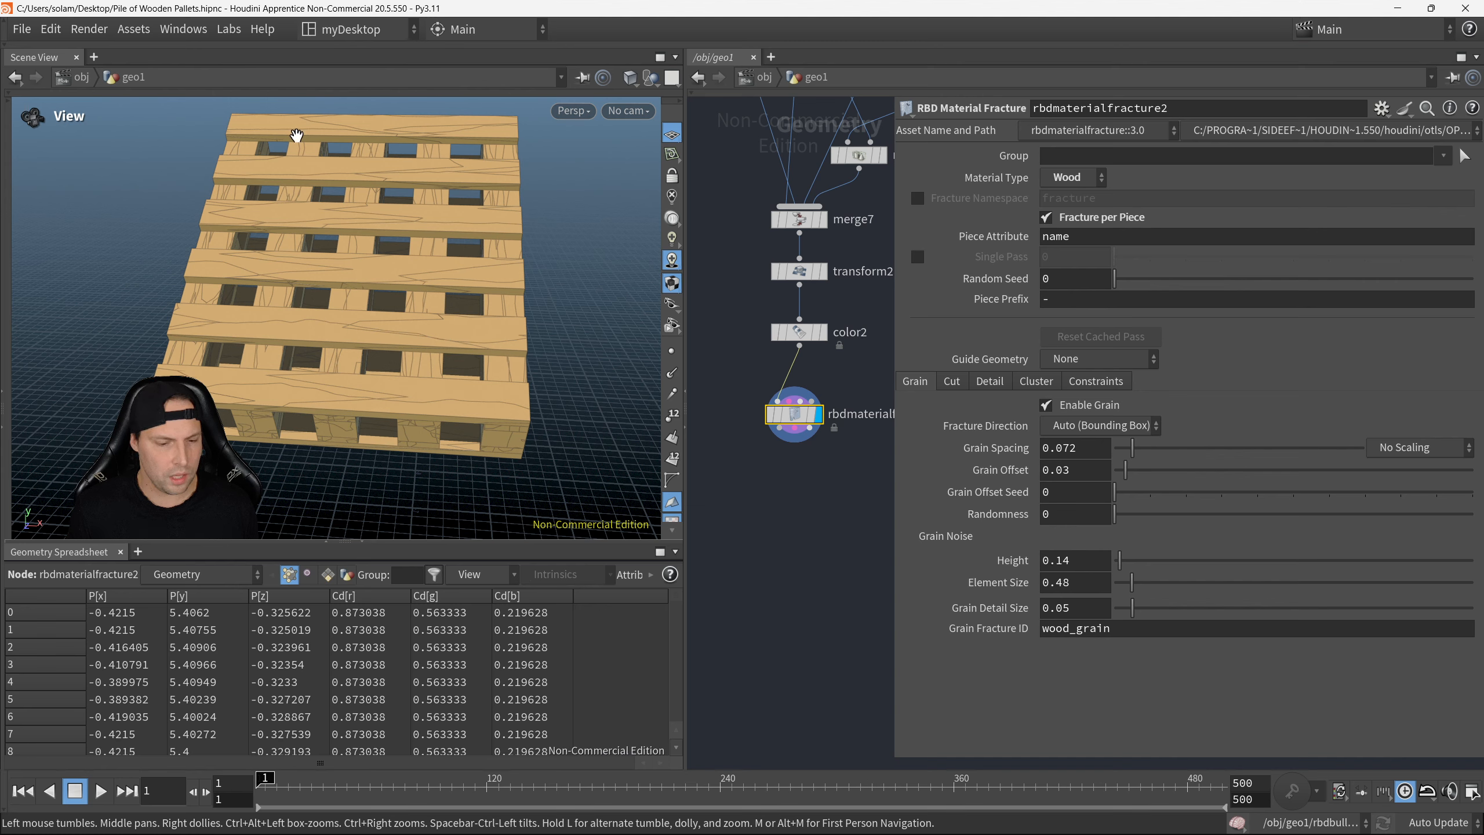
left_click_drag(485, 252, 417, 266)
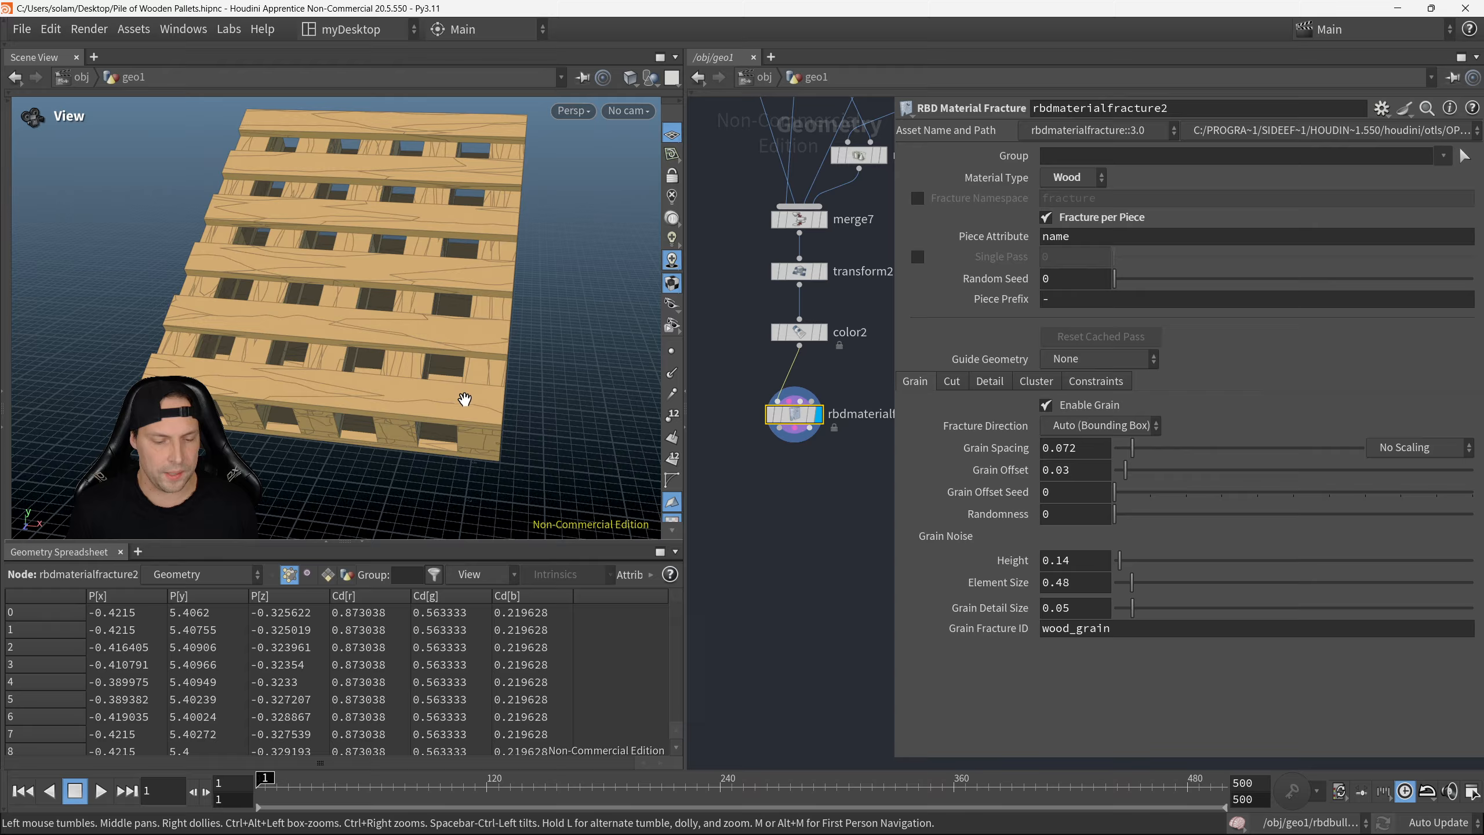
left_click_drag(464, 400, 444, 384)
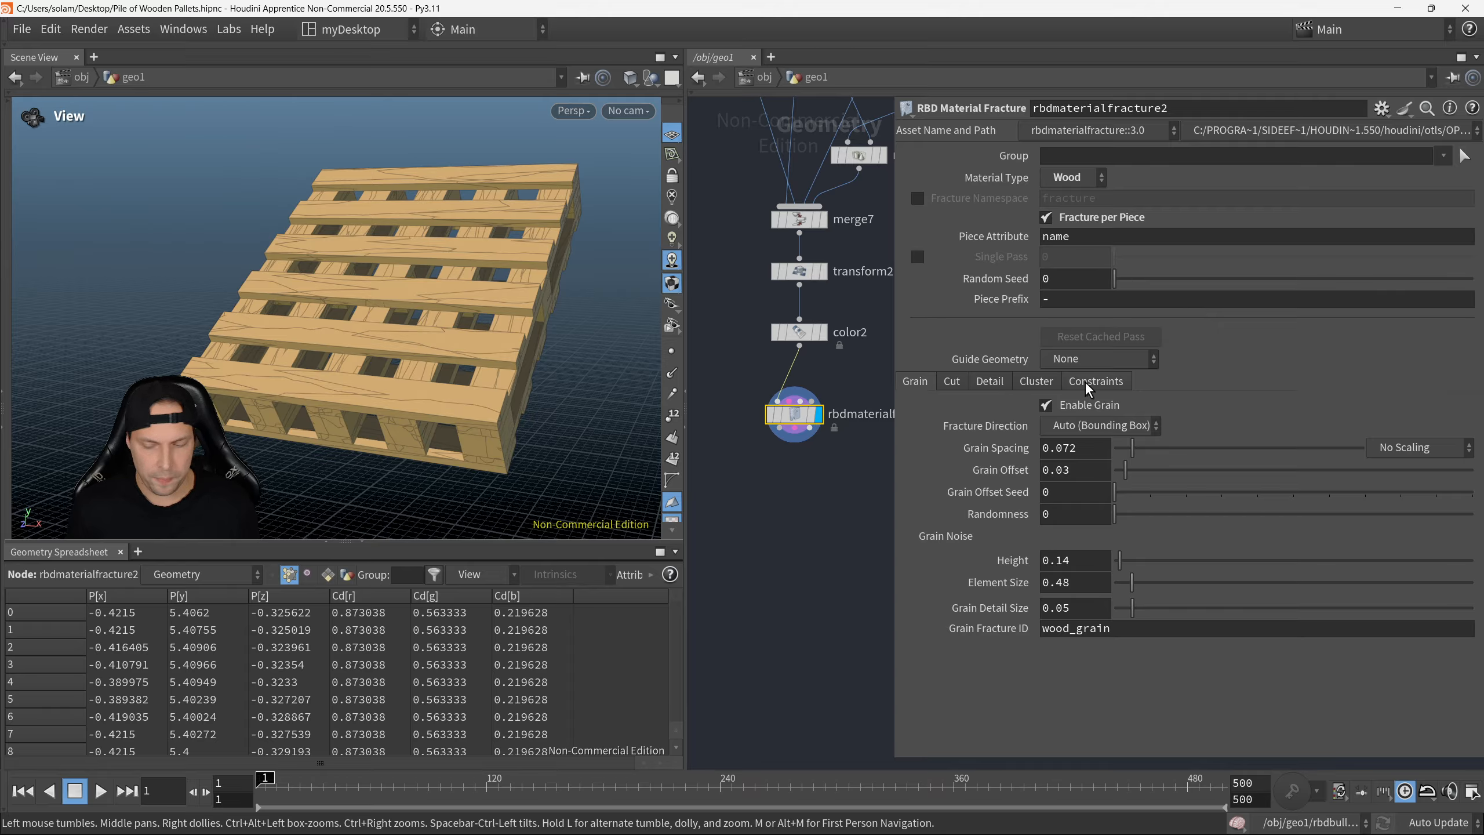
Step: Show the constraint settings of the RBD Material Fracture node
key("F8")
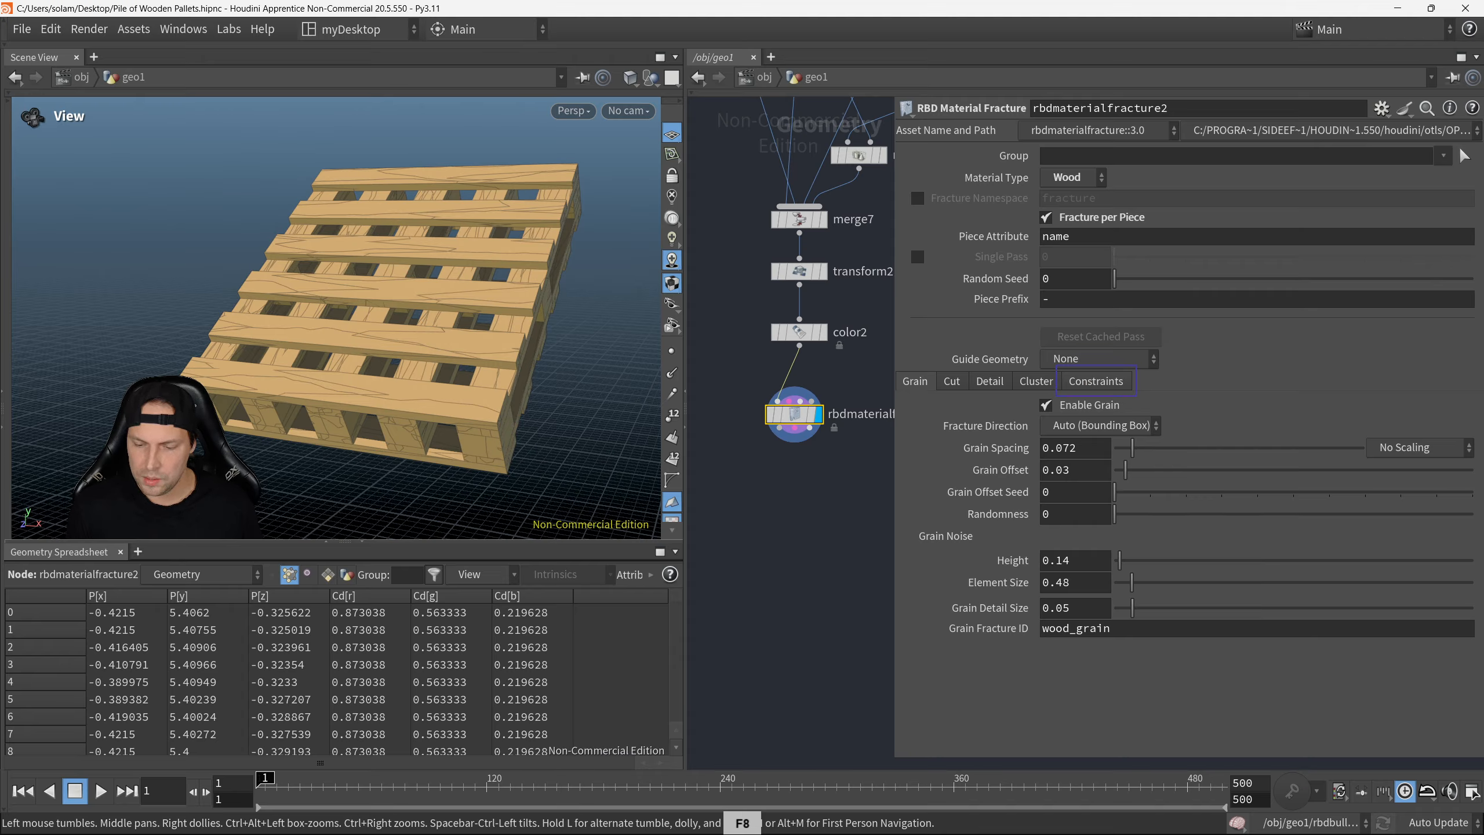
left_click_drag(1136, 396, 1139, 397, "ctrl")
left_click_drag(1035, 437, 983, 503)
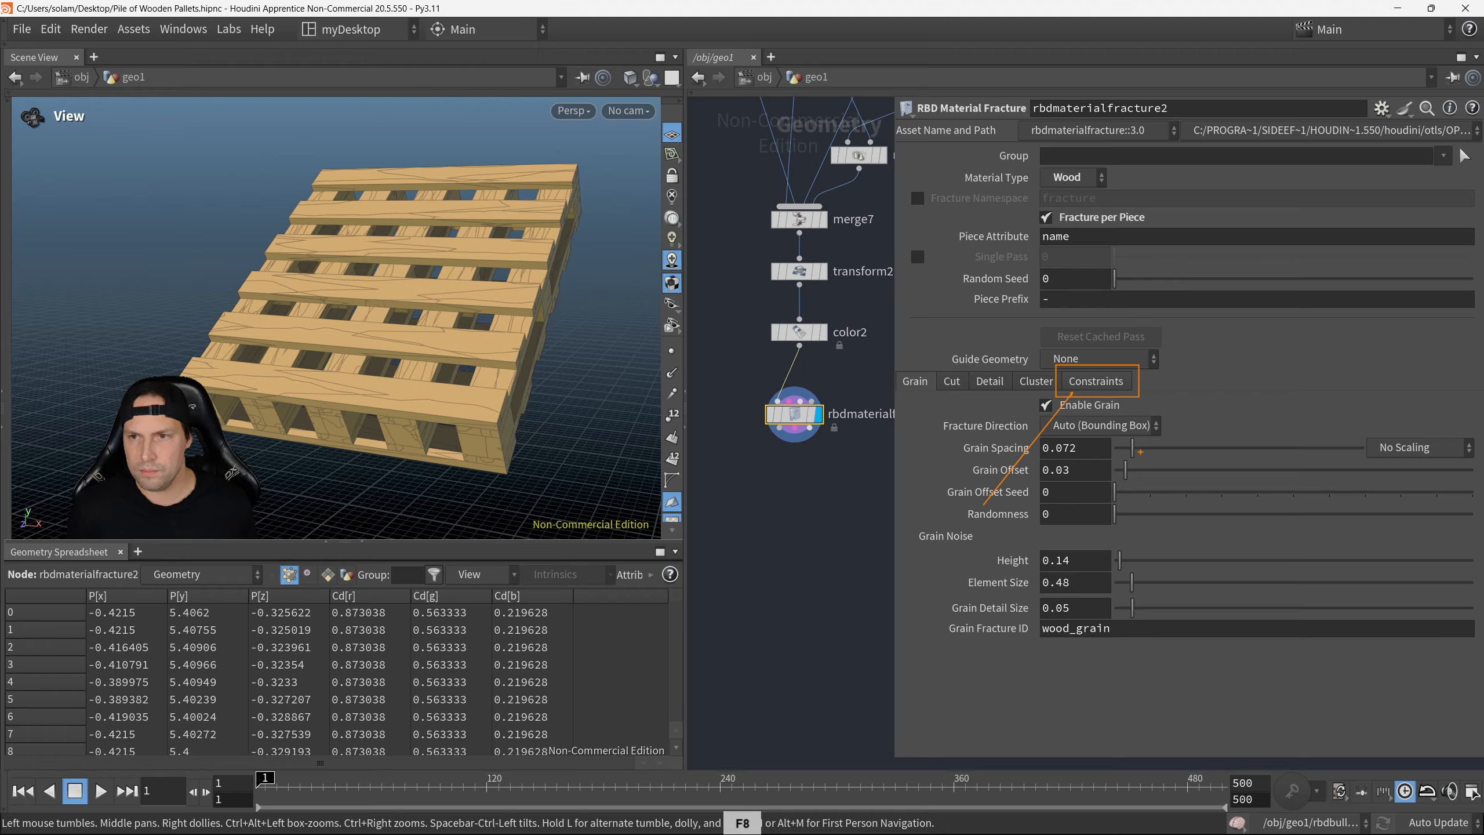
left_click(1105, 385)
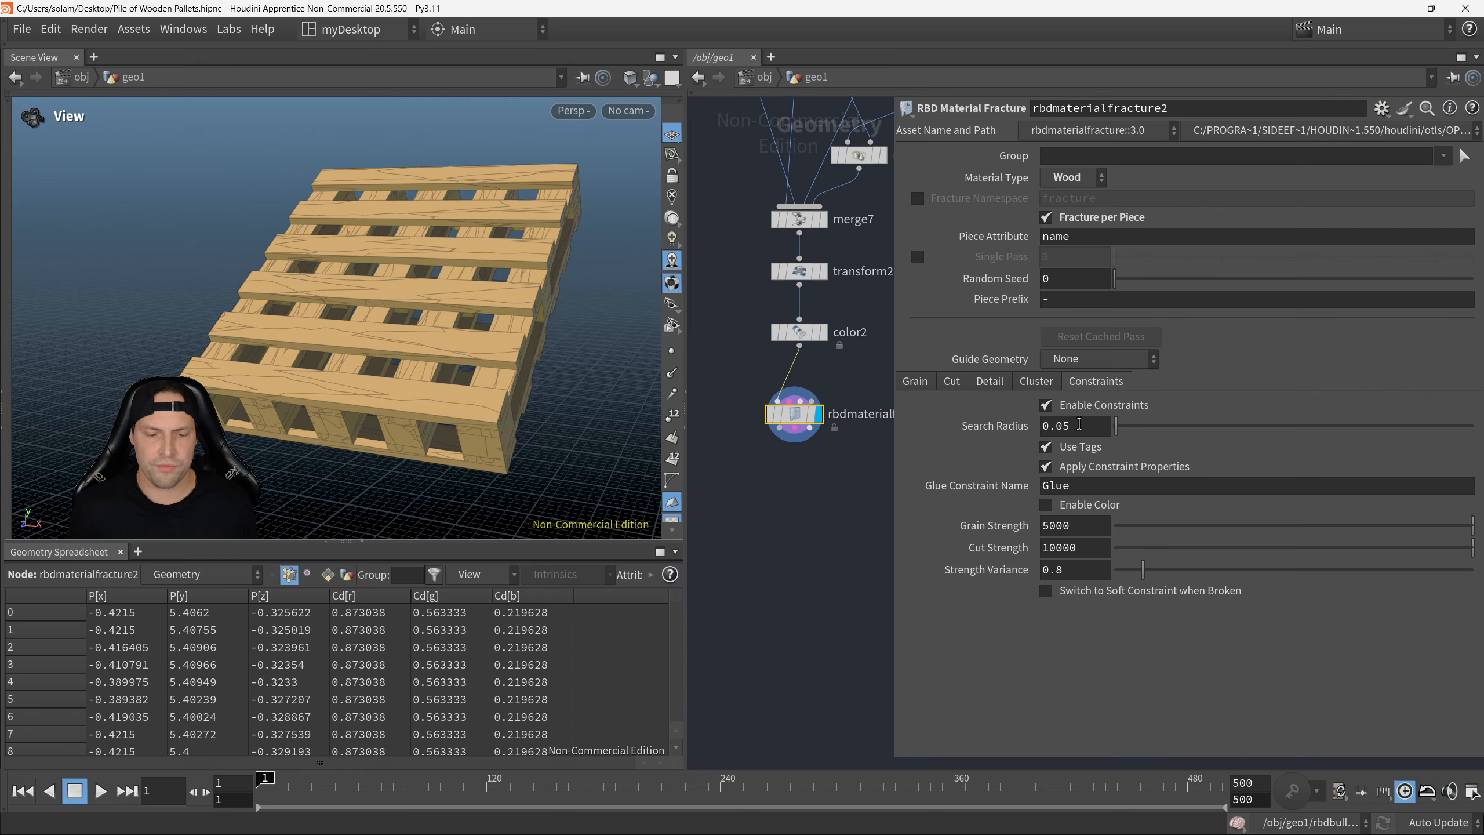
scroll(866, 467, "up", 2)
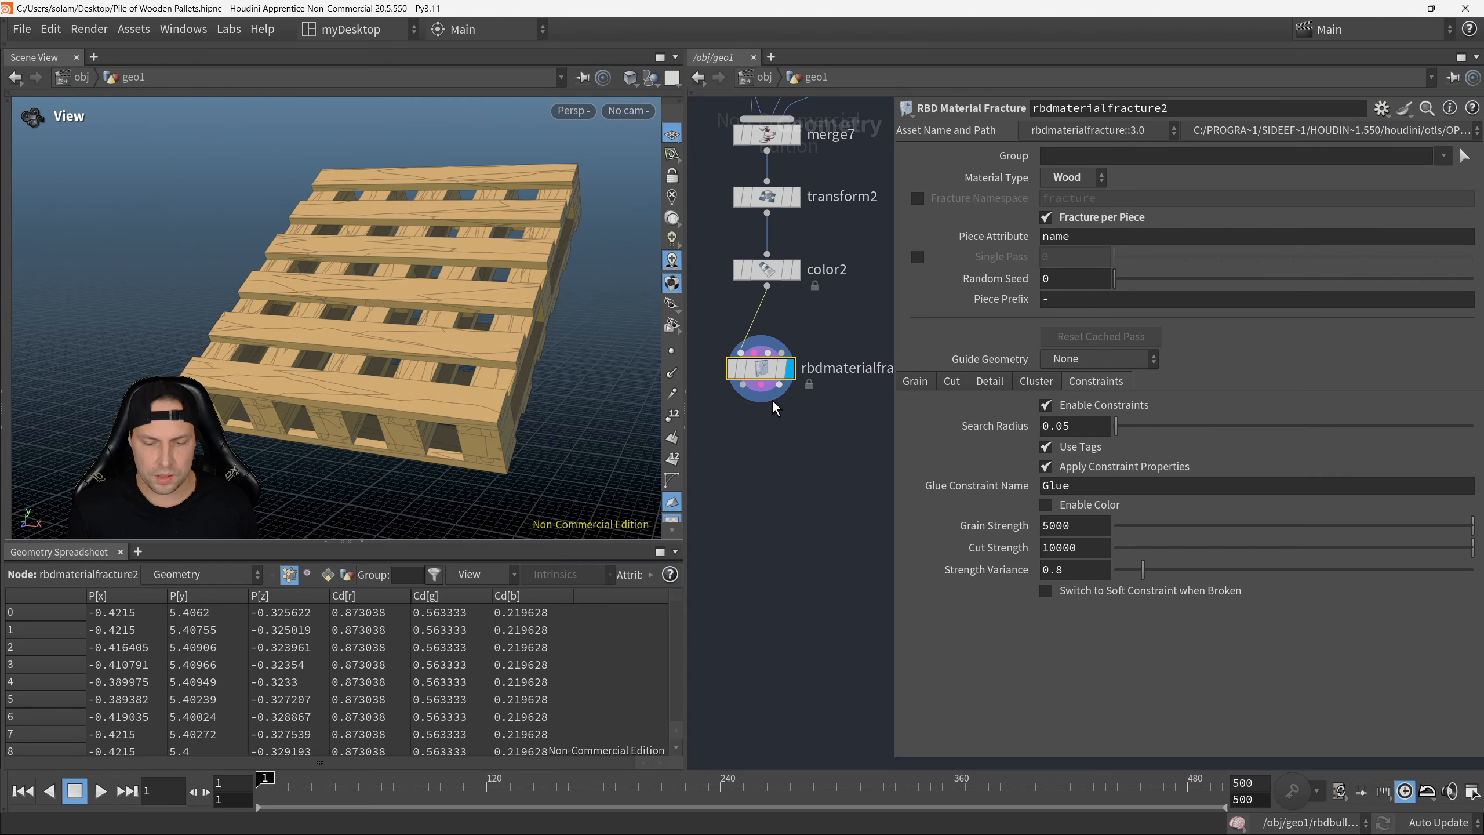
key("Tab")
mouse_move(817, 474)
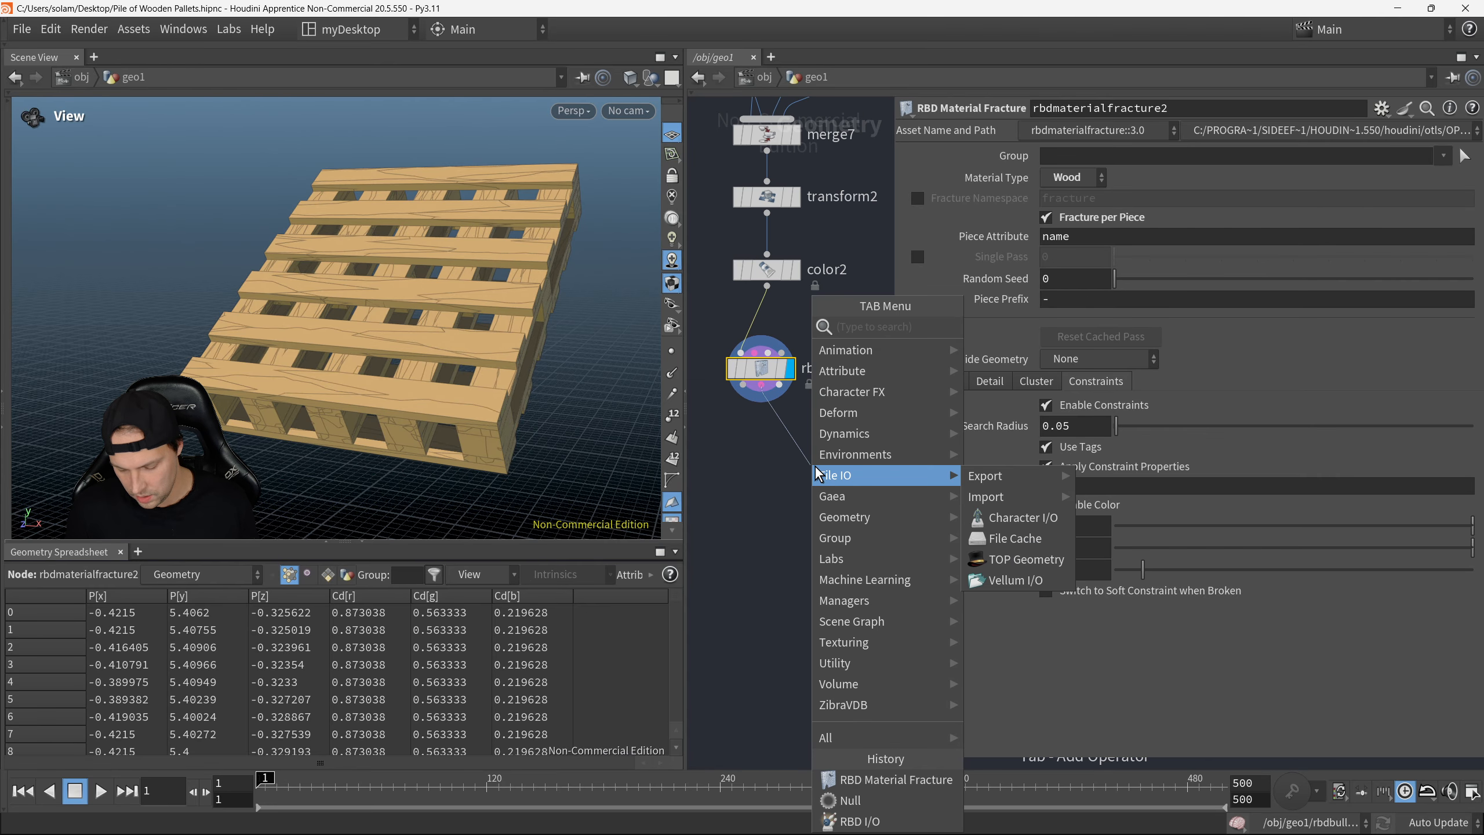
type("merge")
key("Return")
key("Return")
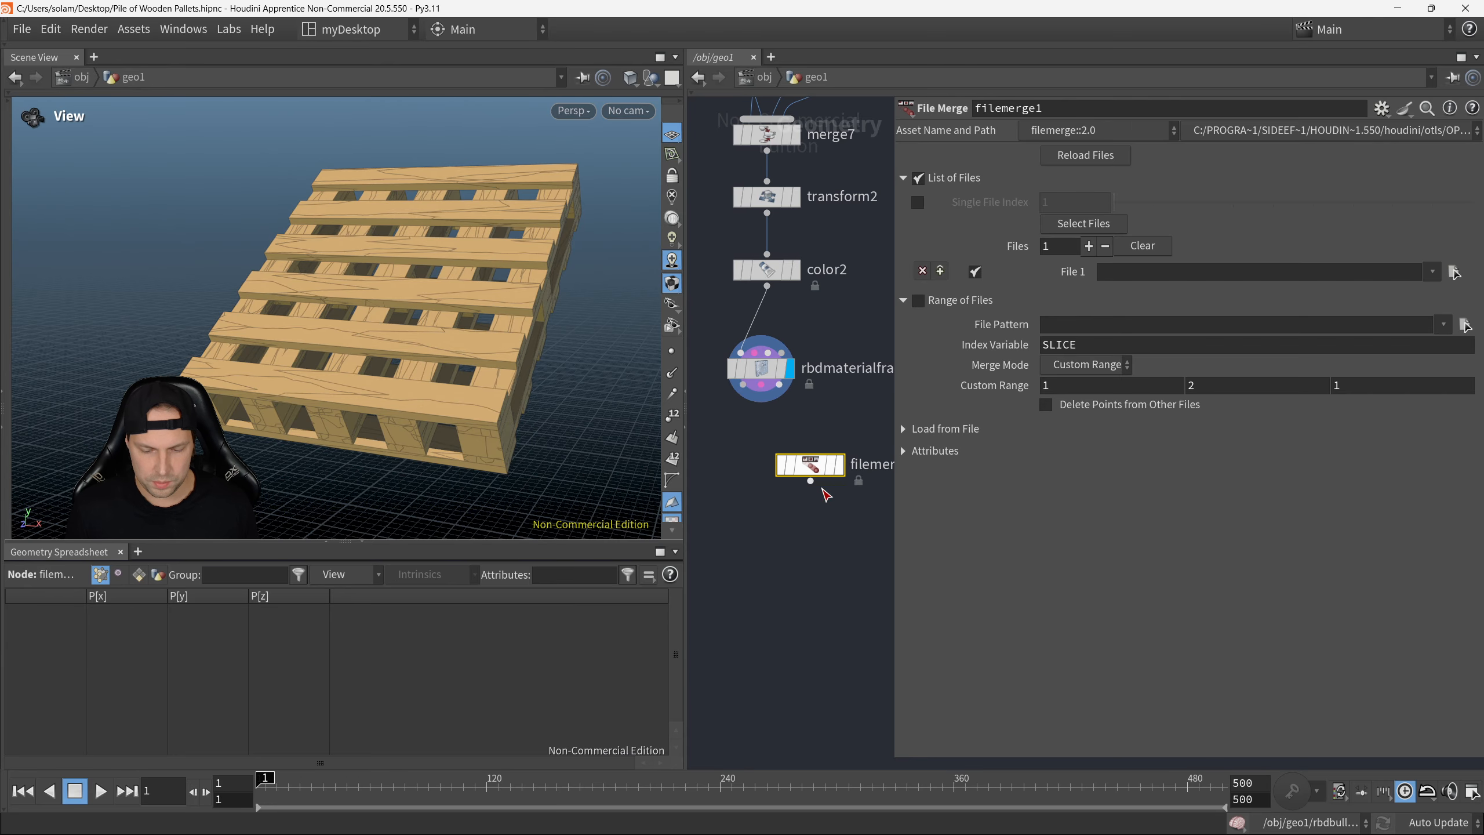
key("alt+x")
Step: Add a Null node below the fracture node, feed it from the fracture node's second output and display it
key("Tab")
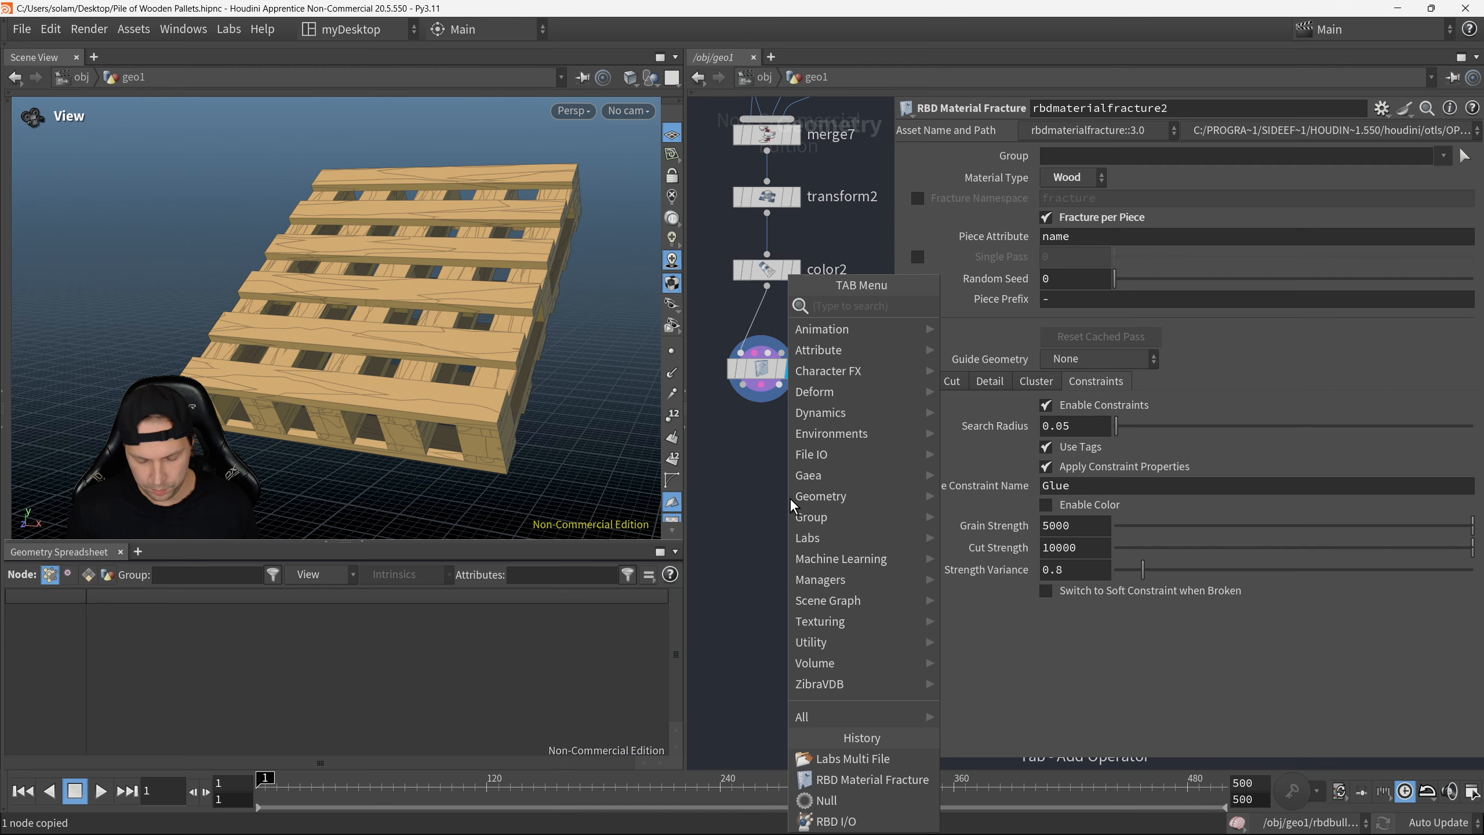
type("null")
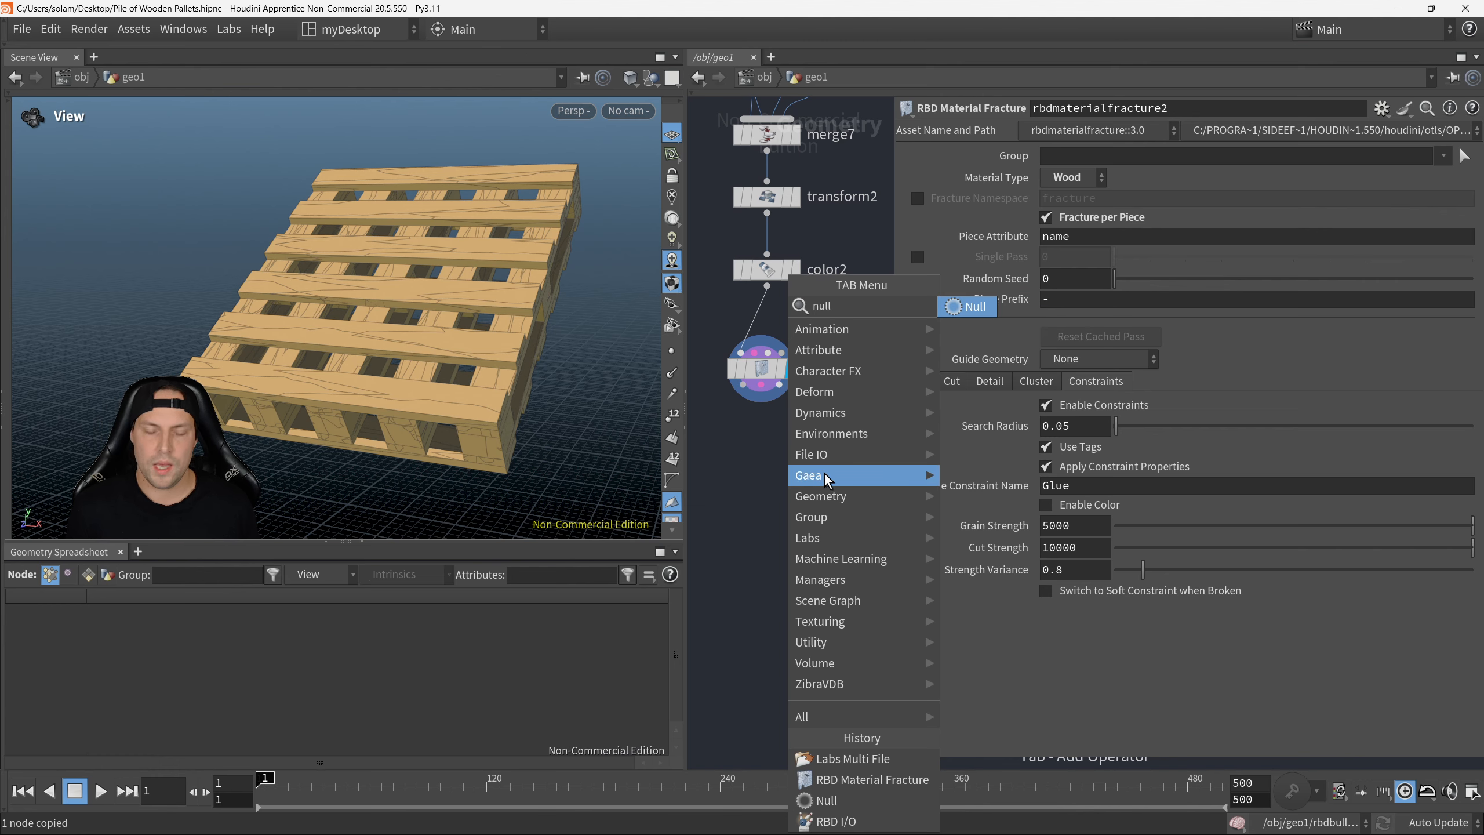
left_click(953, 314)
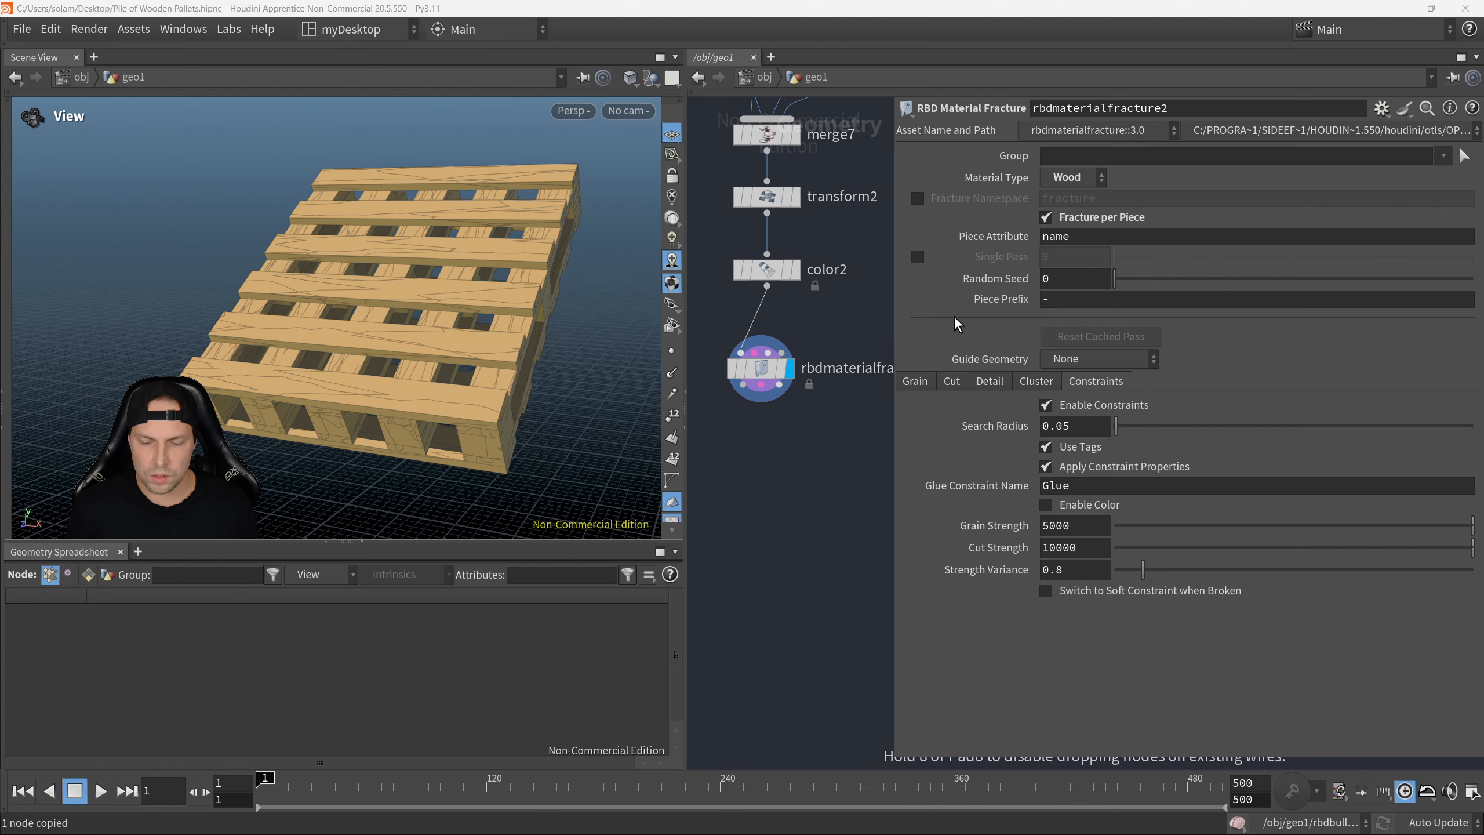
left_click(821, 461)
scroll(807, 495, "down", 3)
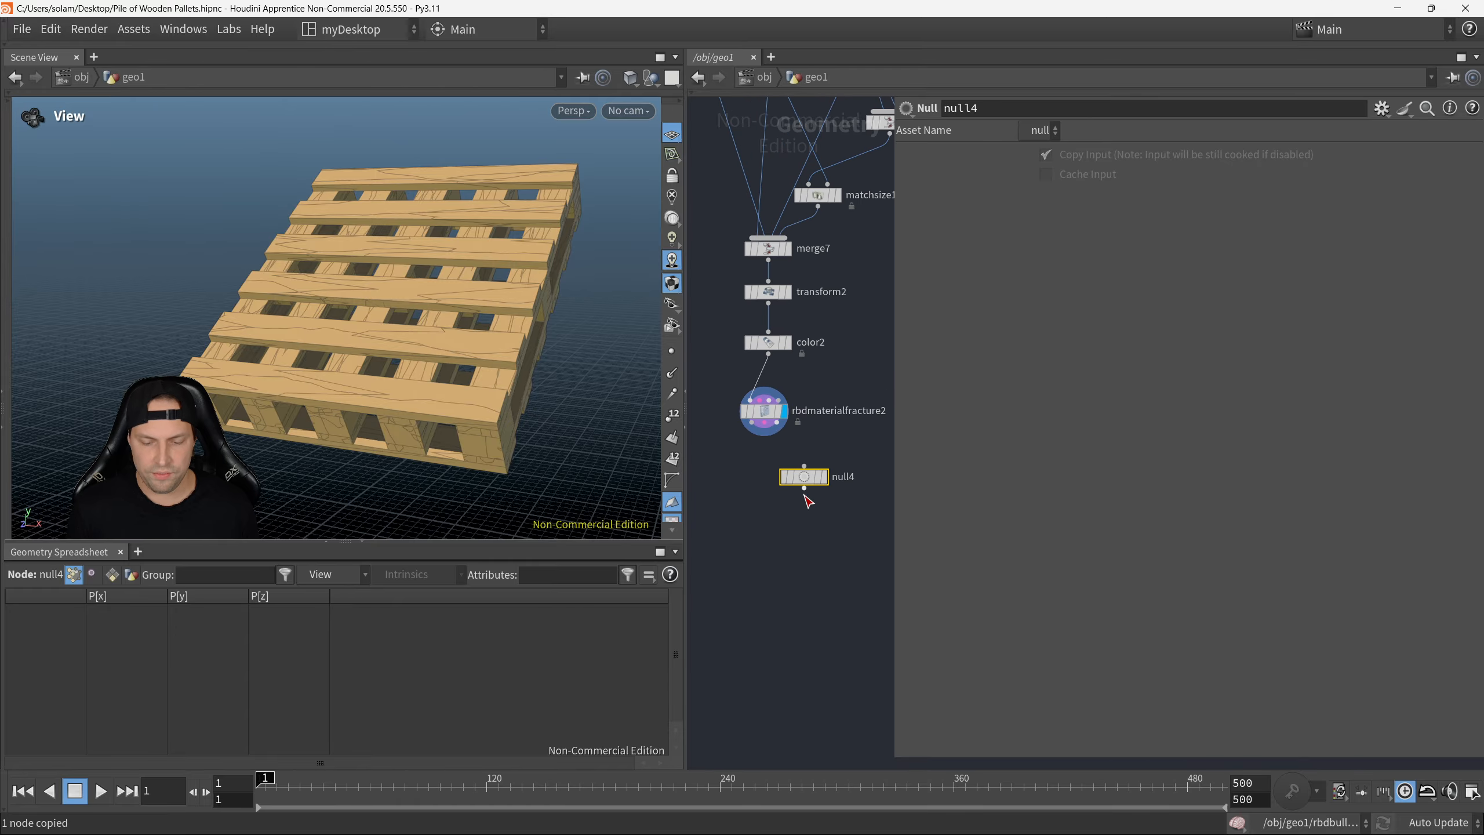
scroll(809, 489, "up", 2)
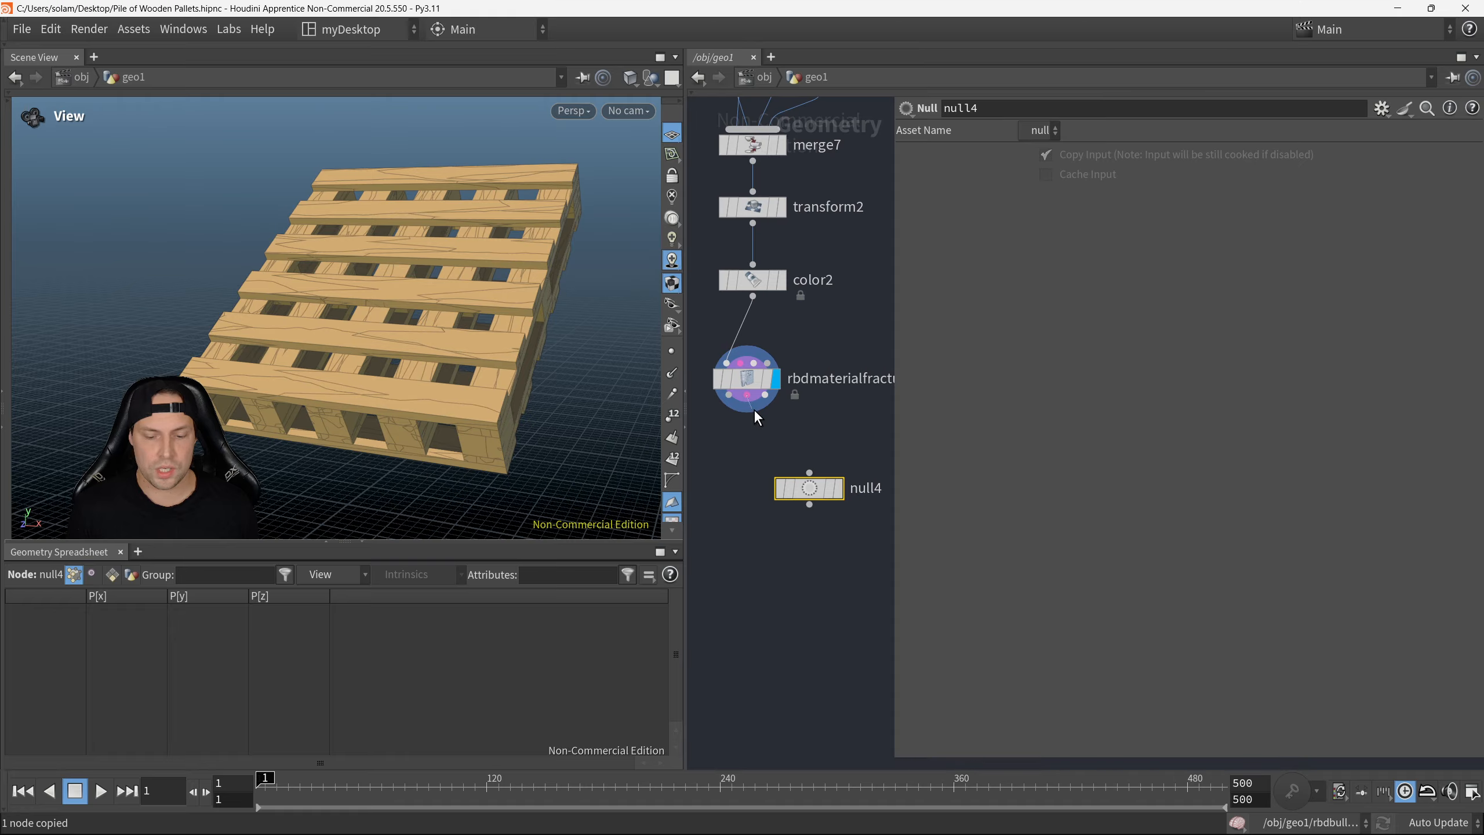
left_click_drag(752, 400, 809, 472)
left_click_drag(857, 577, 786, 478)
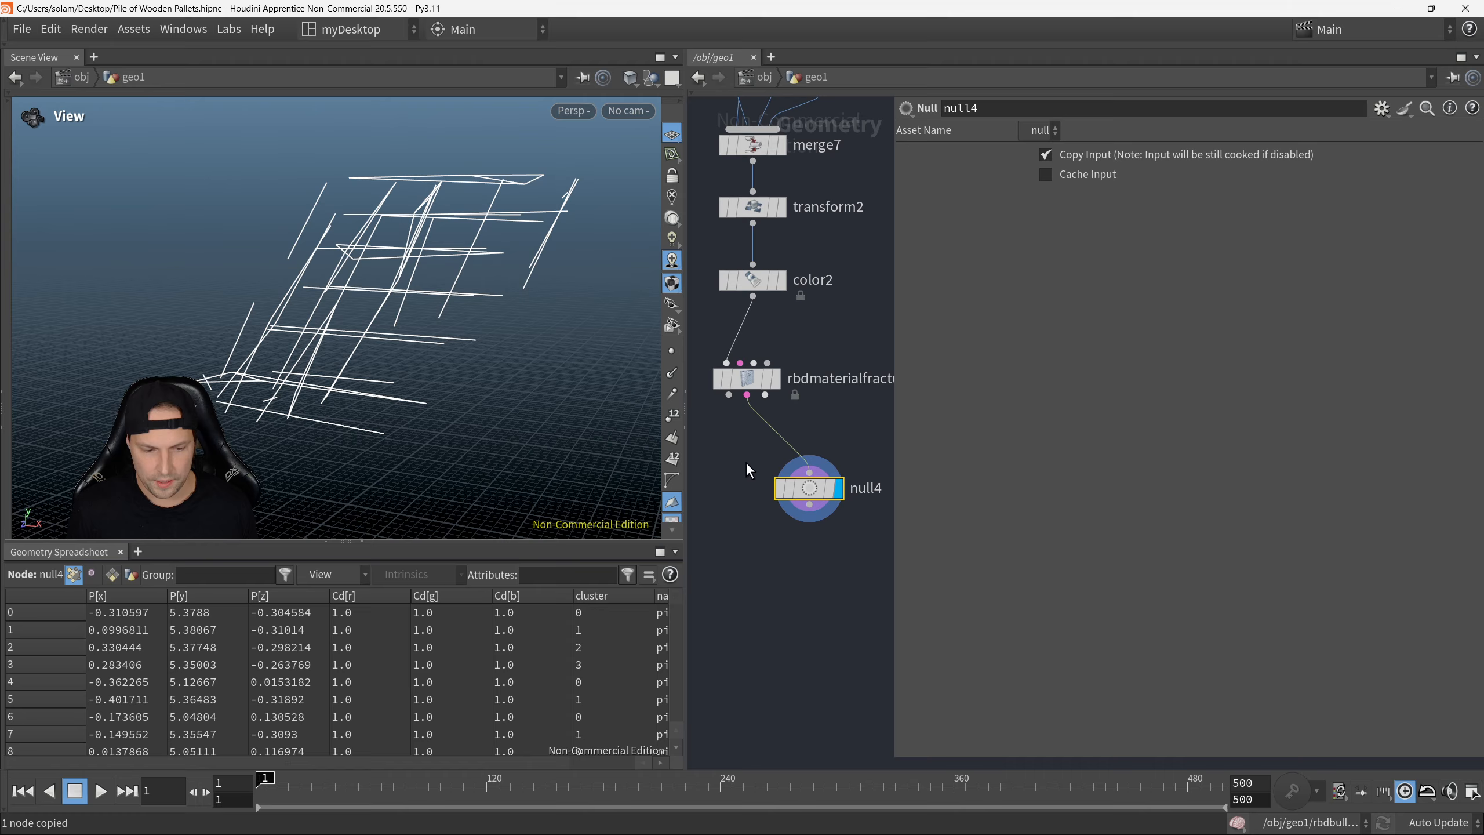
Step: Turn on points and point numbers in the viewport and examine the constraint lines between the pallet pieces
mouse_move(444, 367)
left_mouse_down()
mouse_move(467, 275)
mouse_move(447, 355)
mouse_move(459, 366)
left_mouse_up()
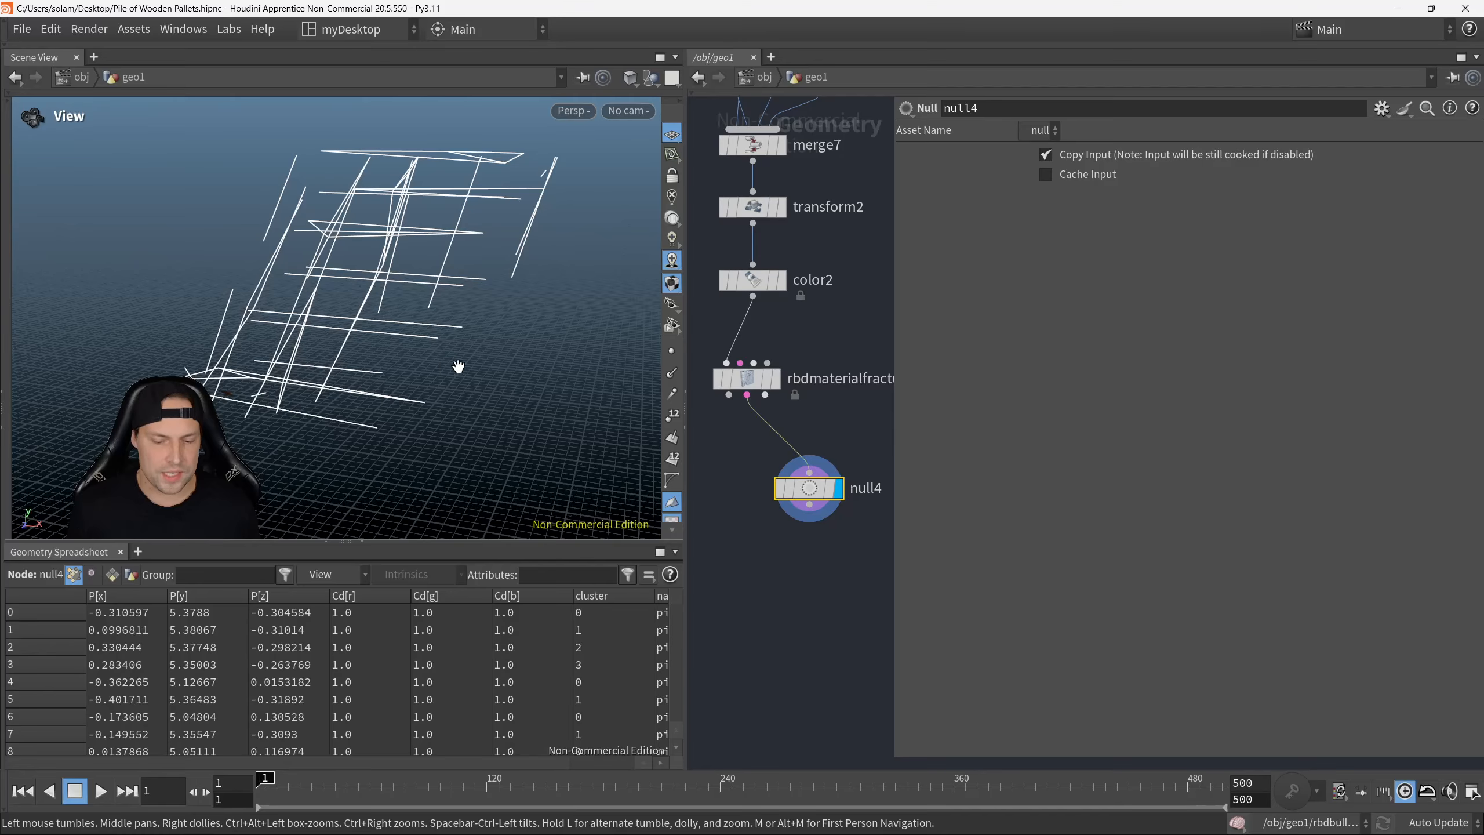
left_click(670, 421)
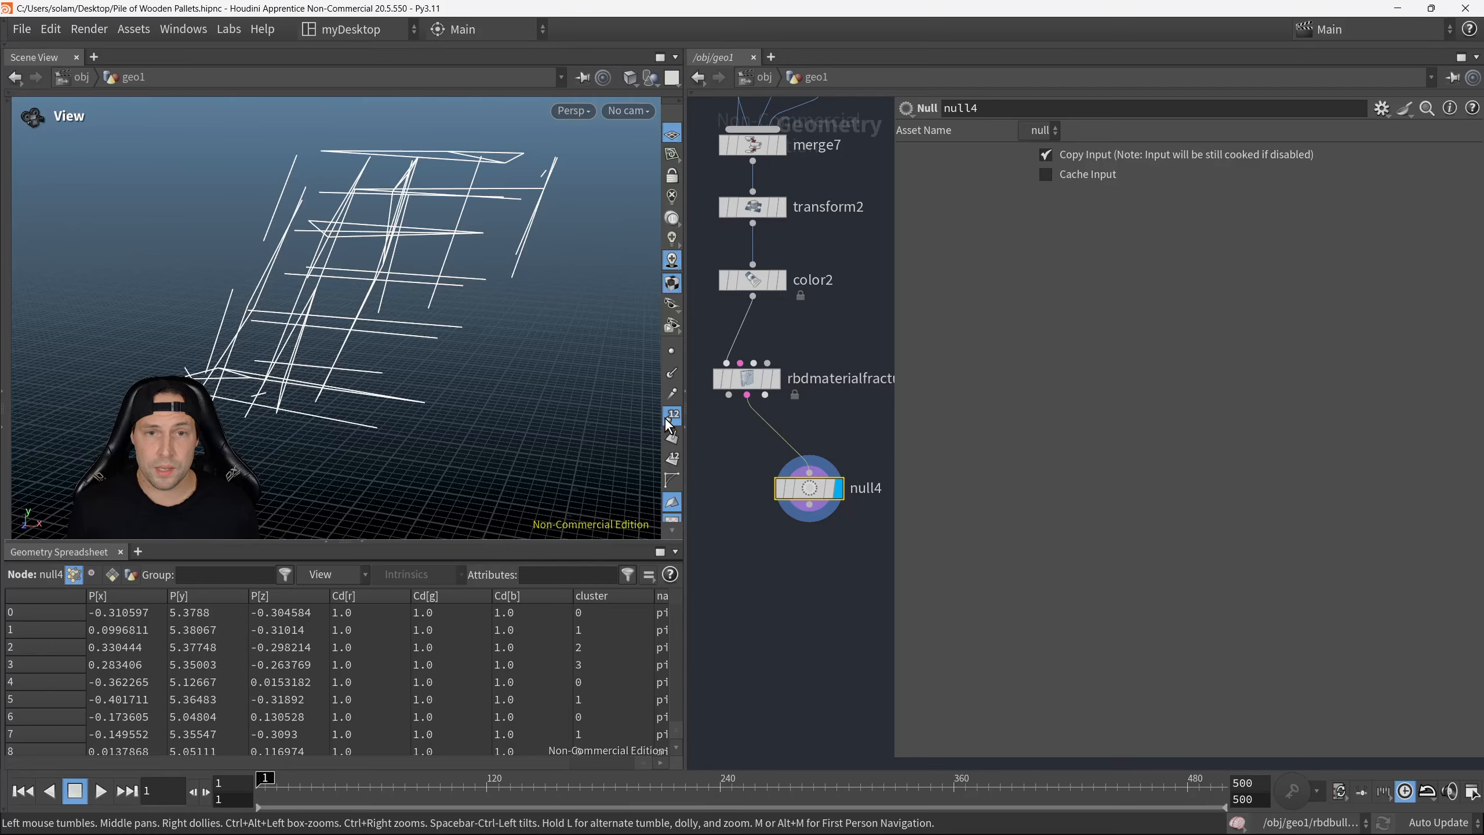
left_click(671, 350)
right_click_drag(434, 322, 567, 308)
left_click_drag(567, 307, 368, 374)
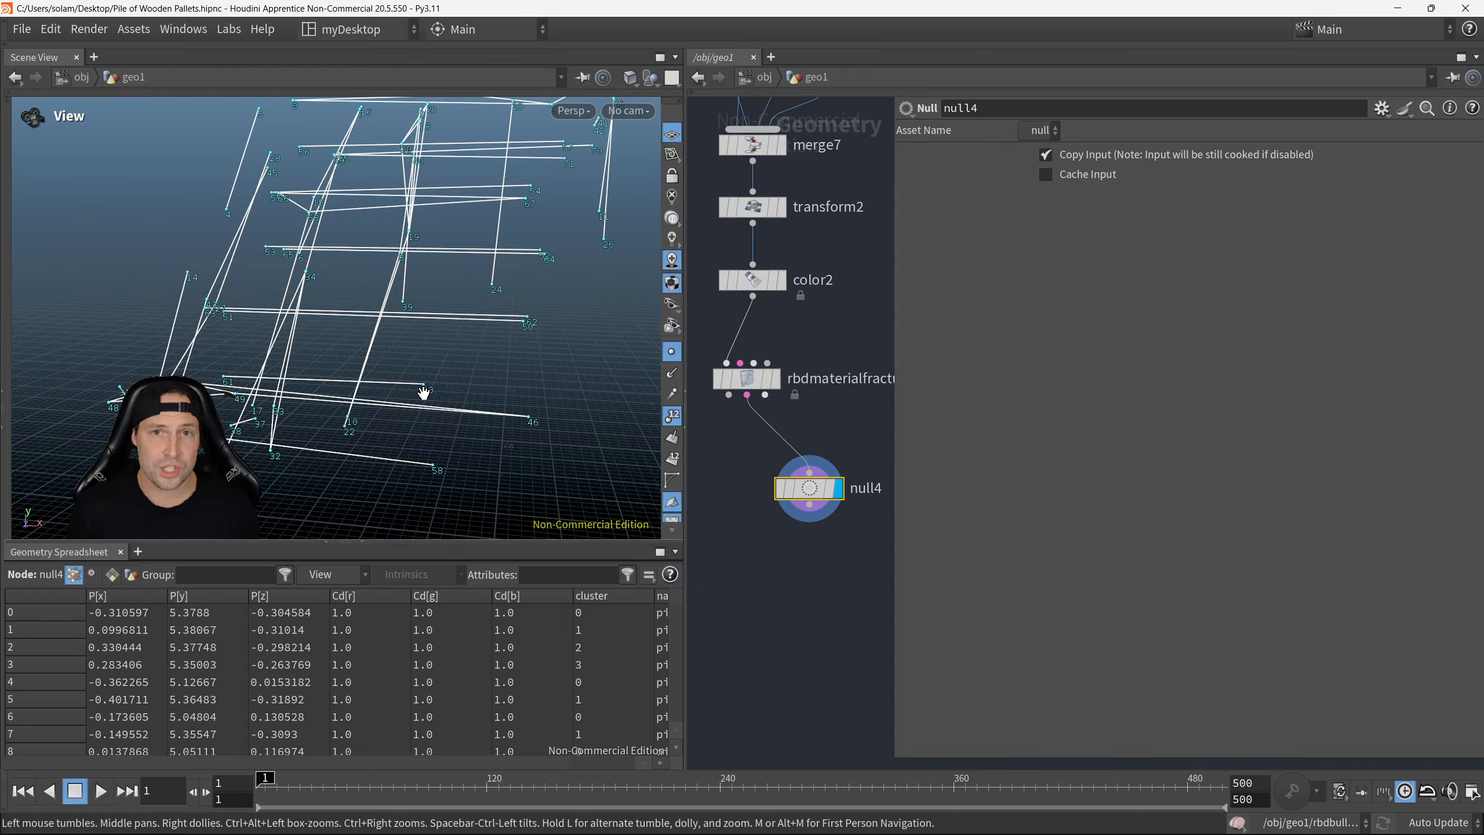
left_click_drag(377, 401, 437, 342)
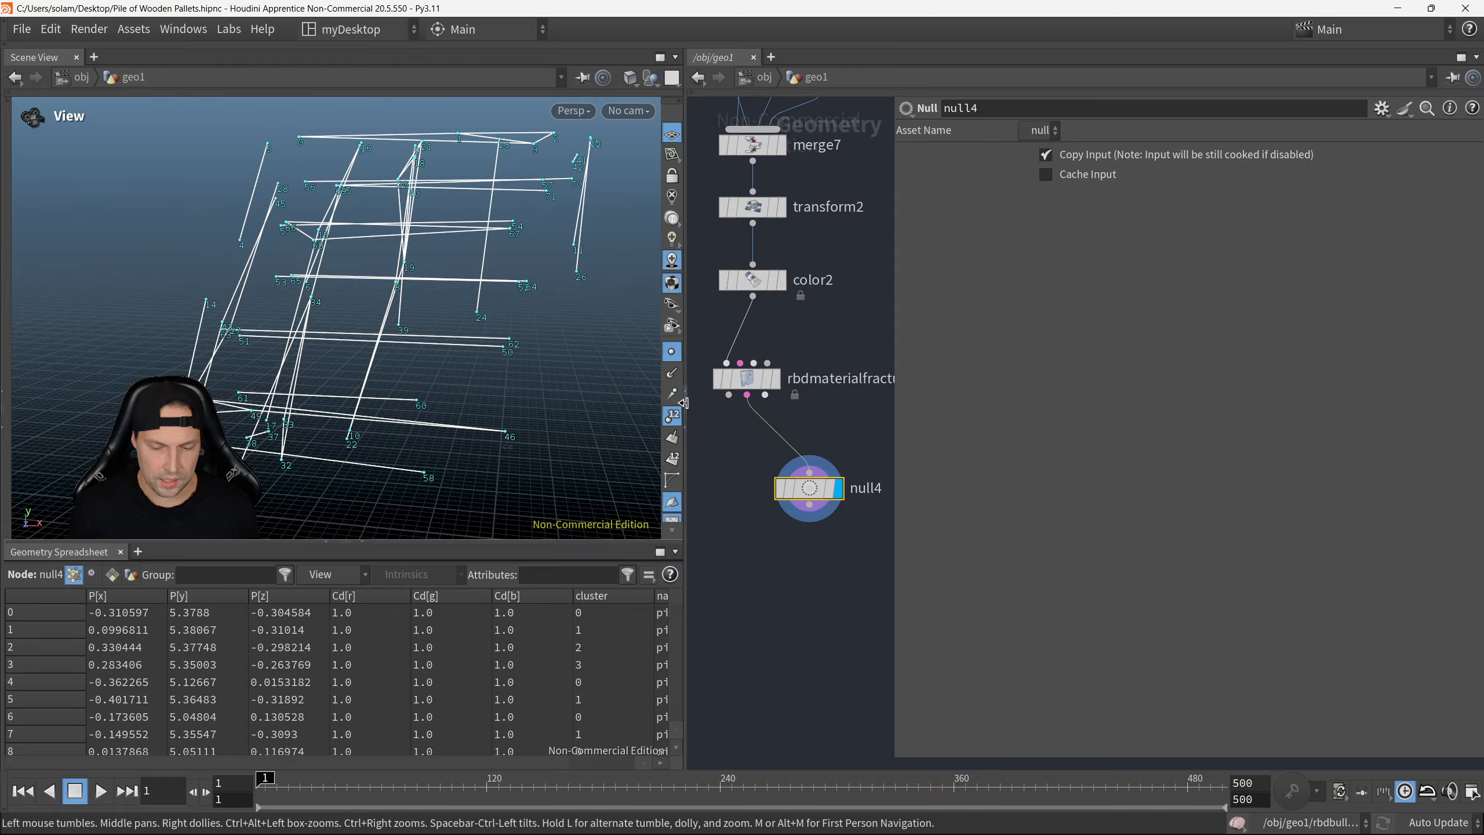
Step: Display the RBD Material Fracture node and turn off the viewport's points and point numbers
left_click(774, 379)
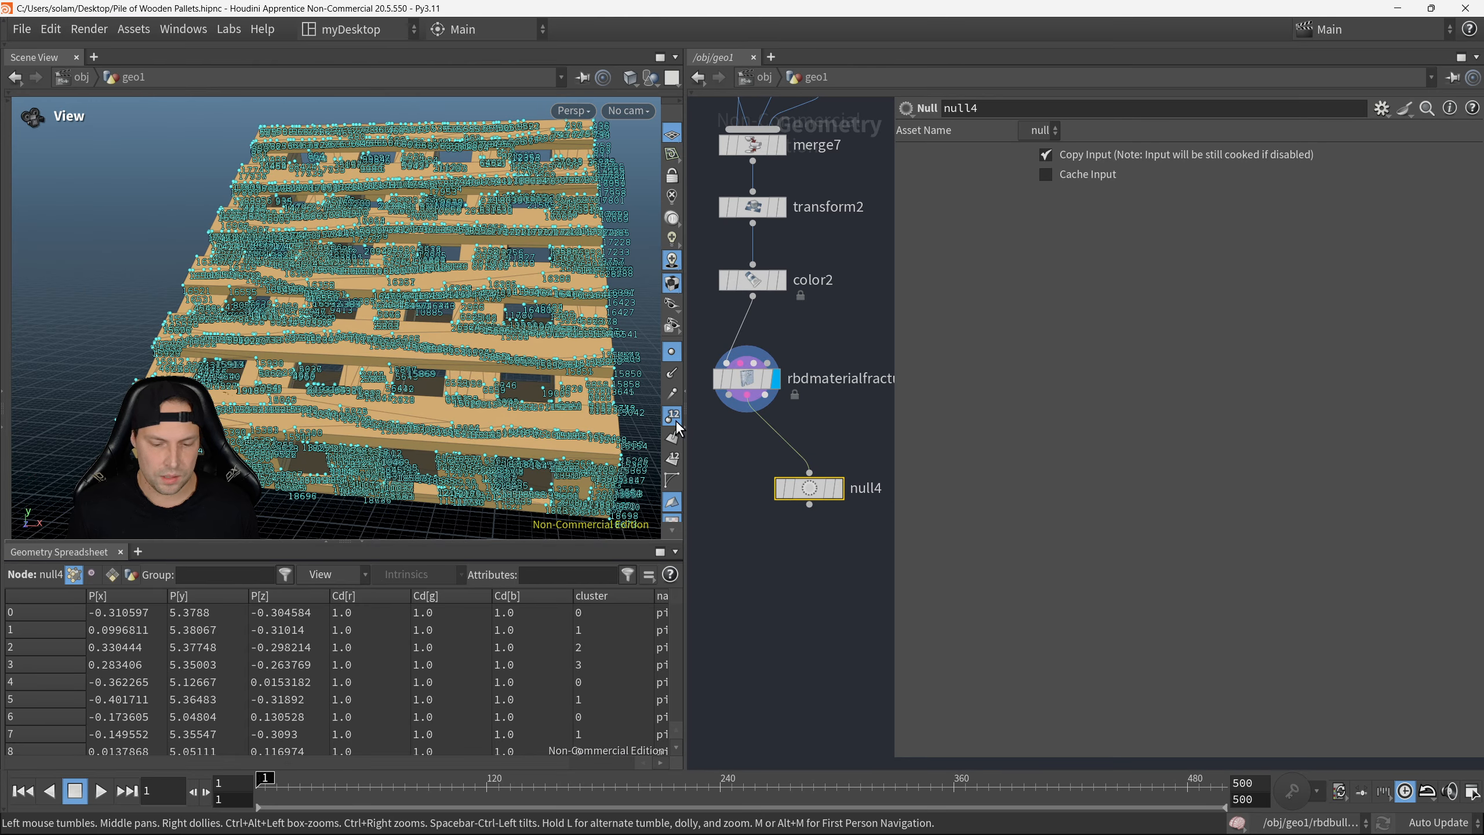
left_click_drag(593, 379, 512, 366)
left_click(672, 353)
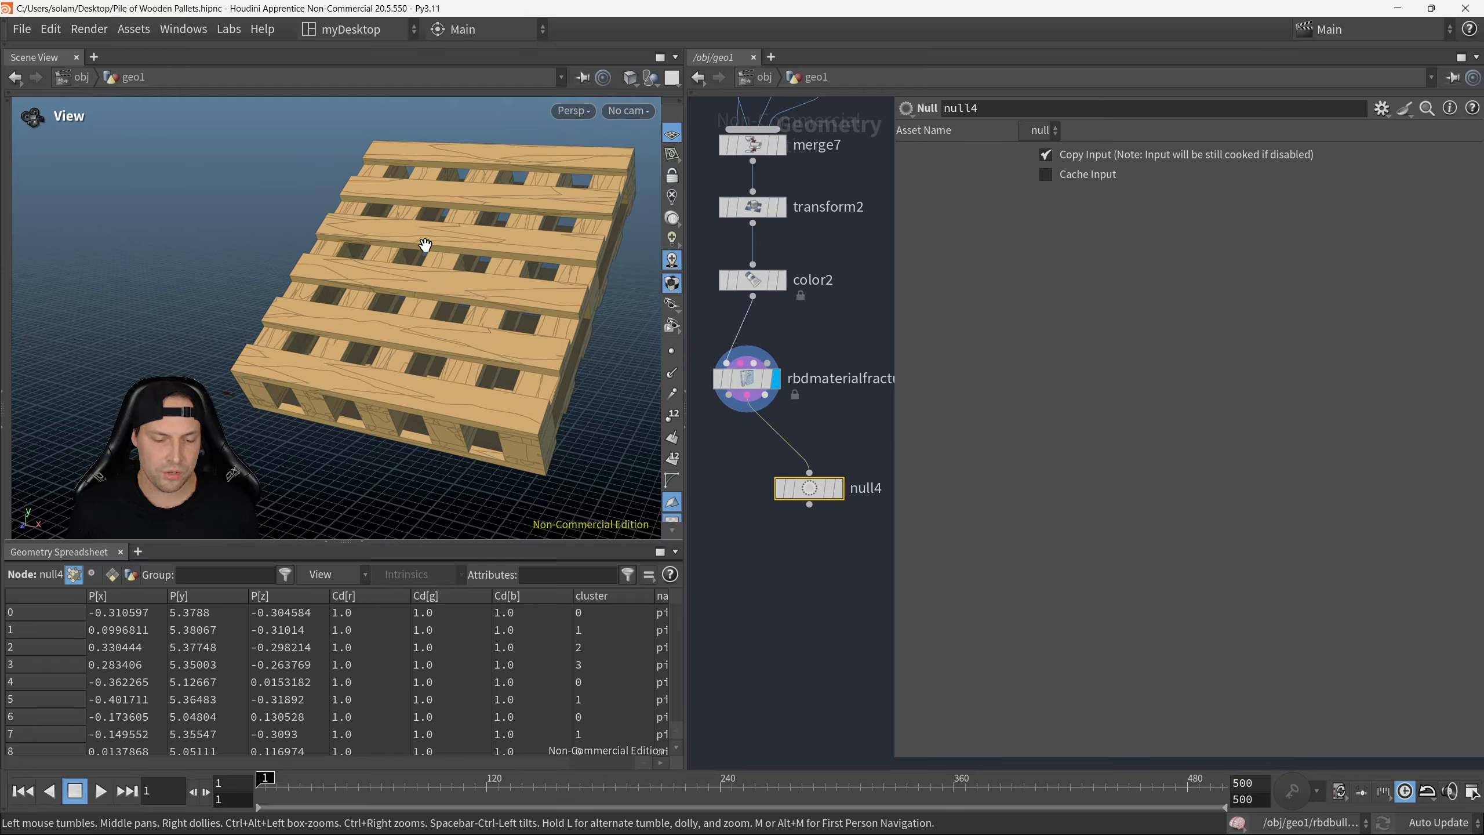
Step: Move the null aside and add an RBD Exploded View node below the RBD Material Fracture node
left_click_drag(807, 495, 819, 529)
scroll(787, 557, "down", 3)
left_click(773, 566)
key("Tab")
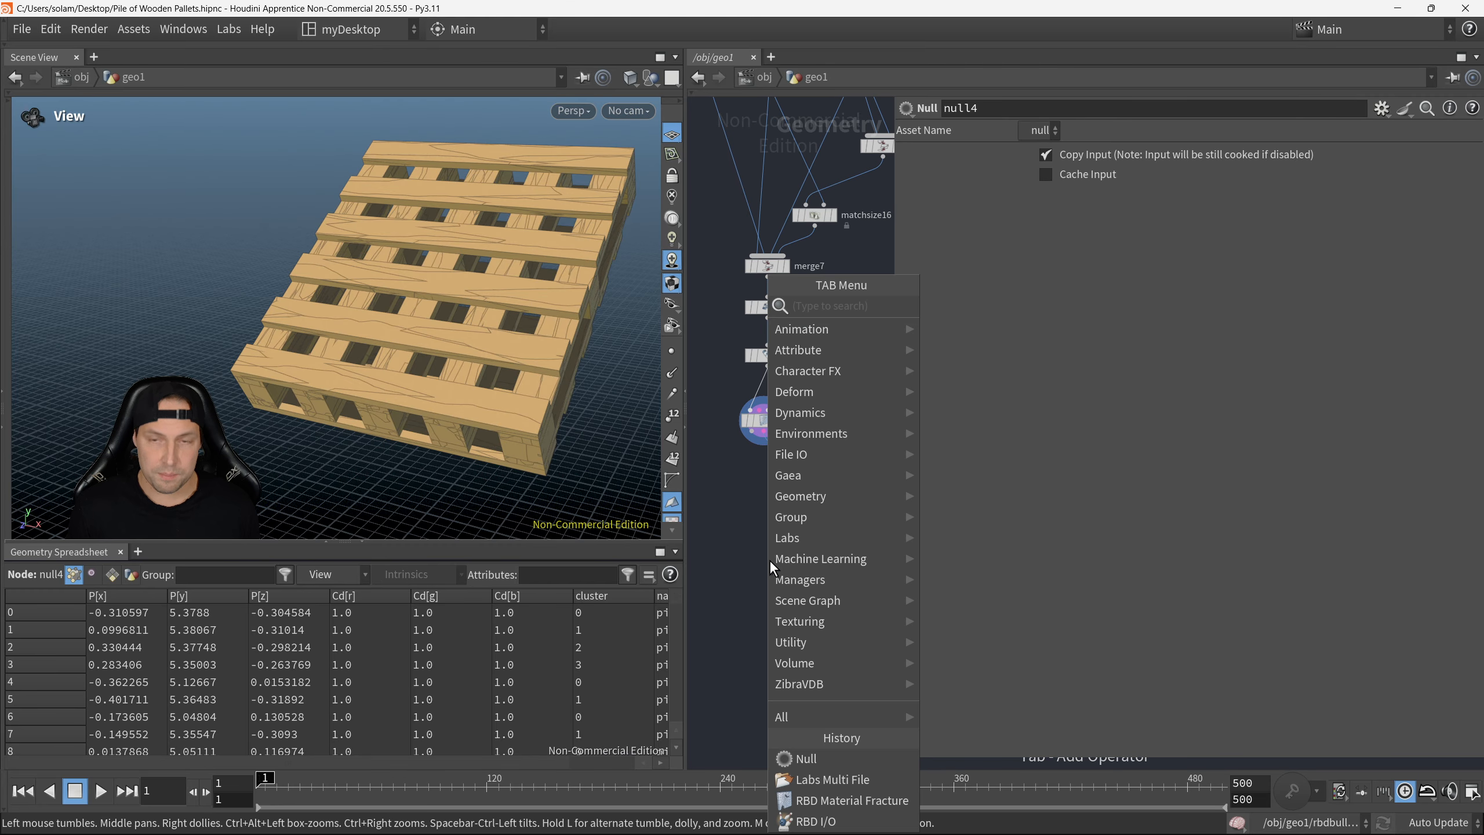
type("r")
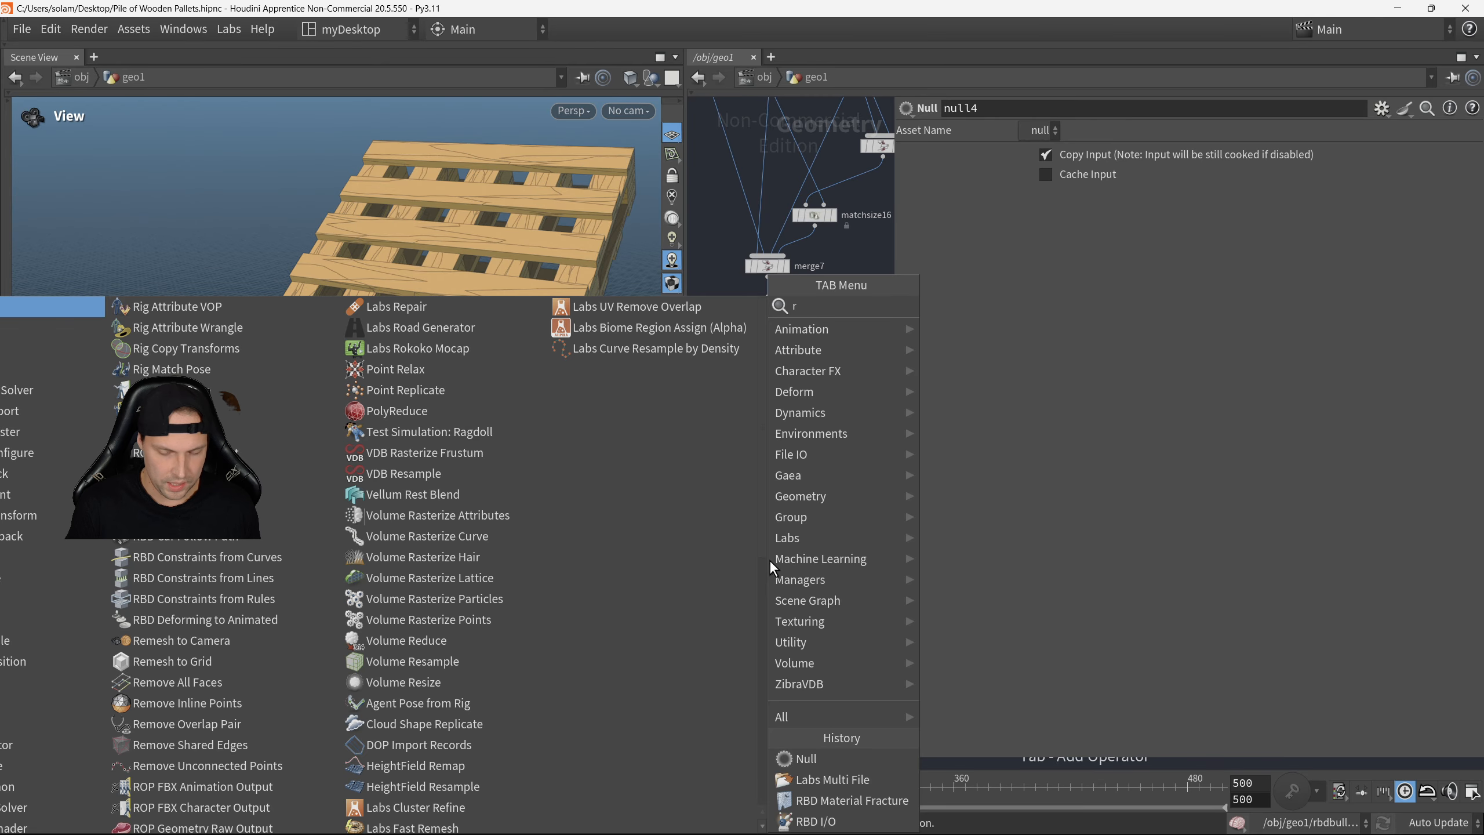
type("bd")
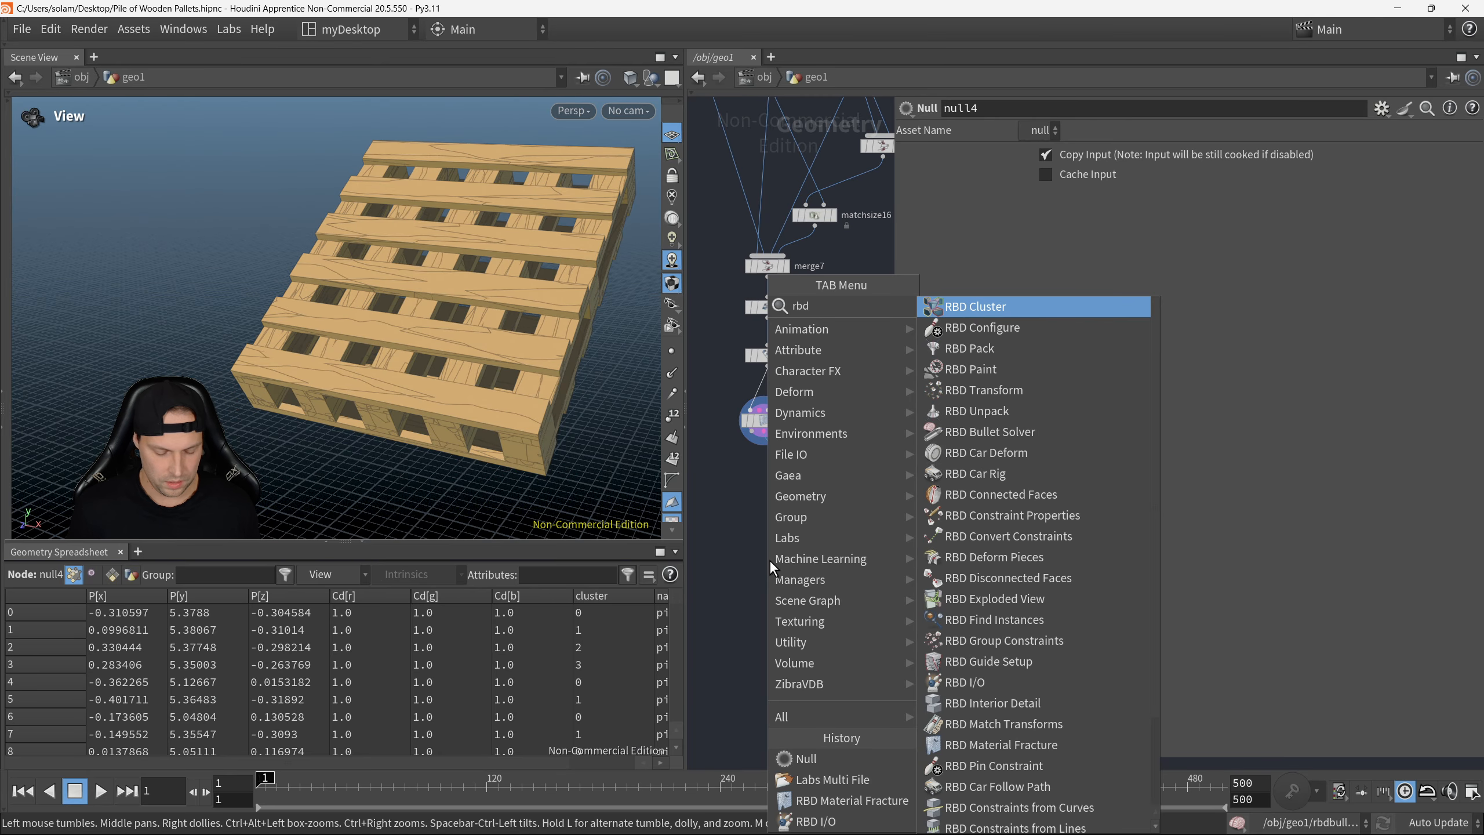
type("expl")
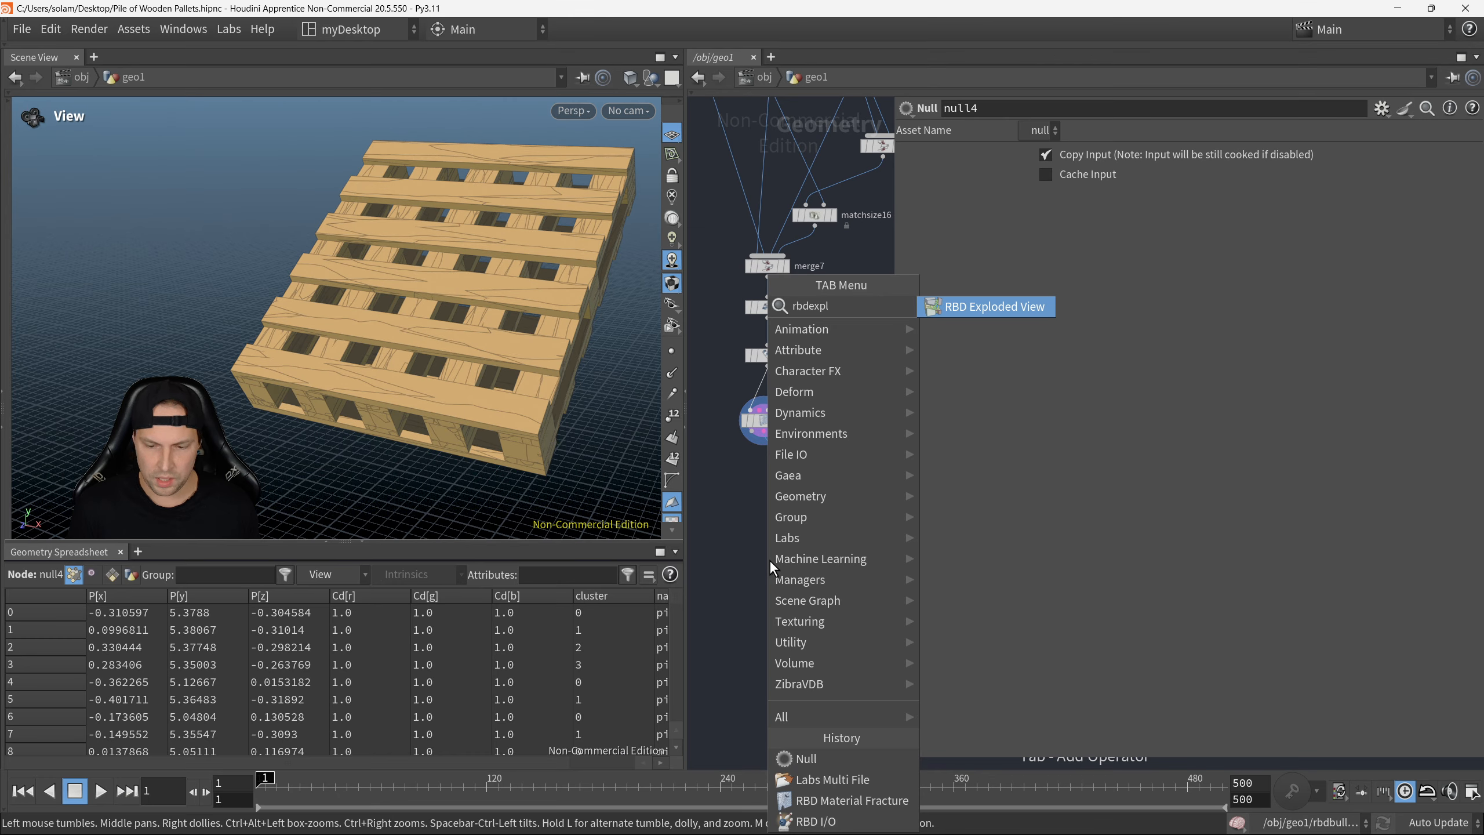
left_click(993, 307)
left_click(756, 519)
Step: Connect the fracture node's first output to the RBD Exploded View node's first input and display the exploded view
scroll(751, 436, "up", 3)
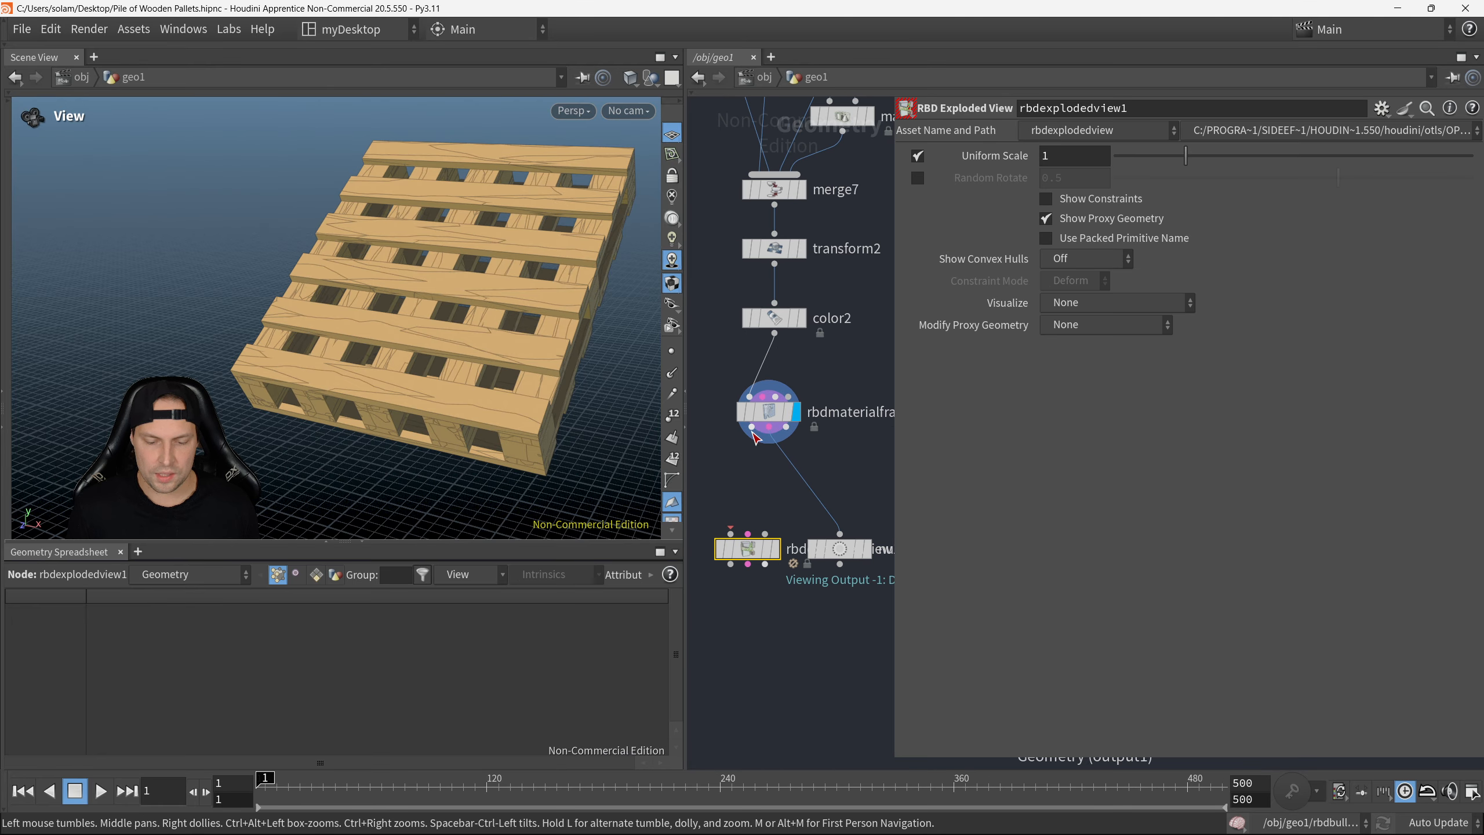
left_click(752, 431)
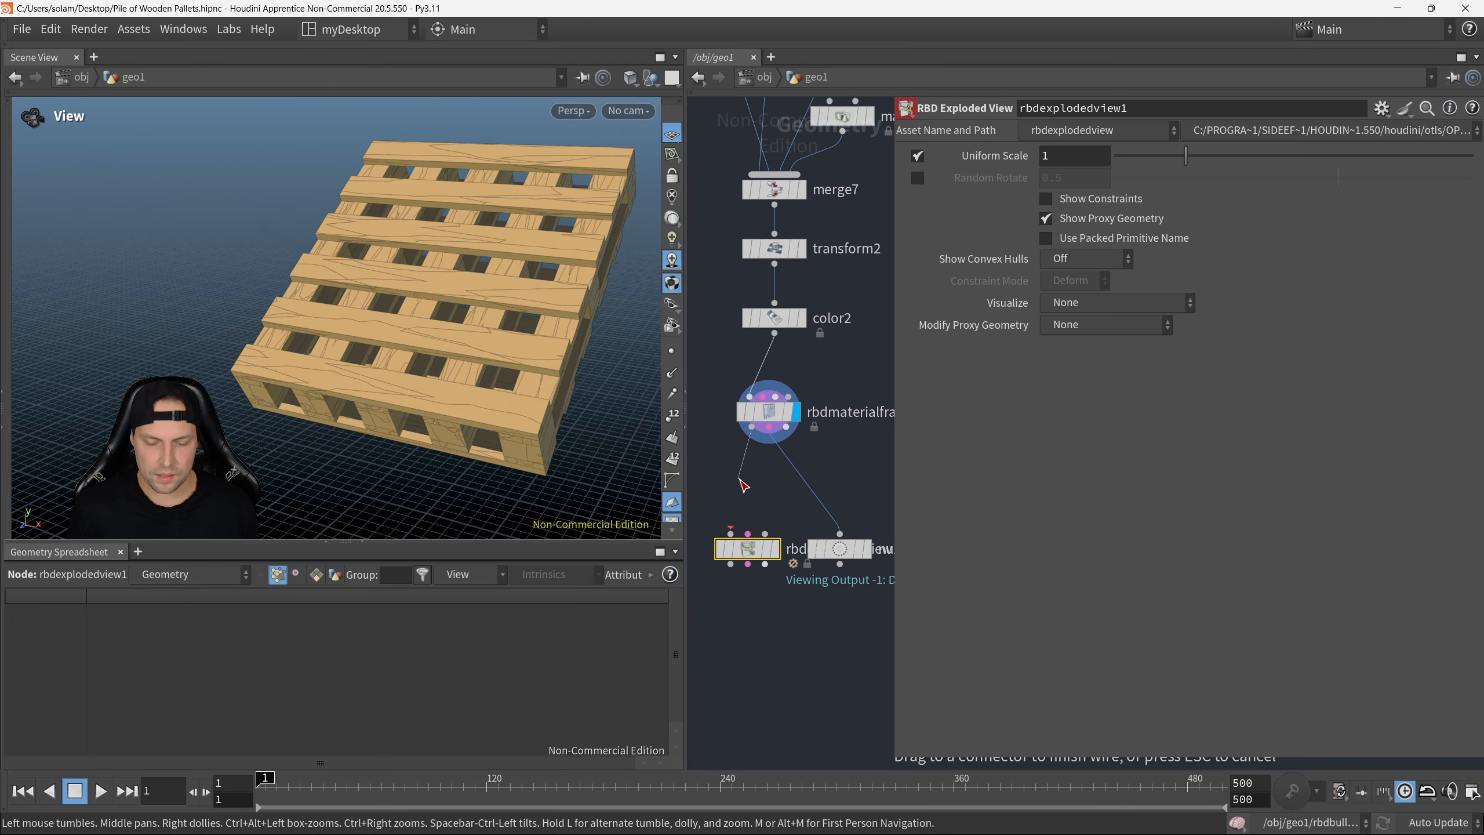
left_click(731, 533)
scroll(730, 533, "down", 3)
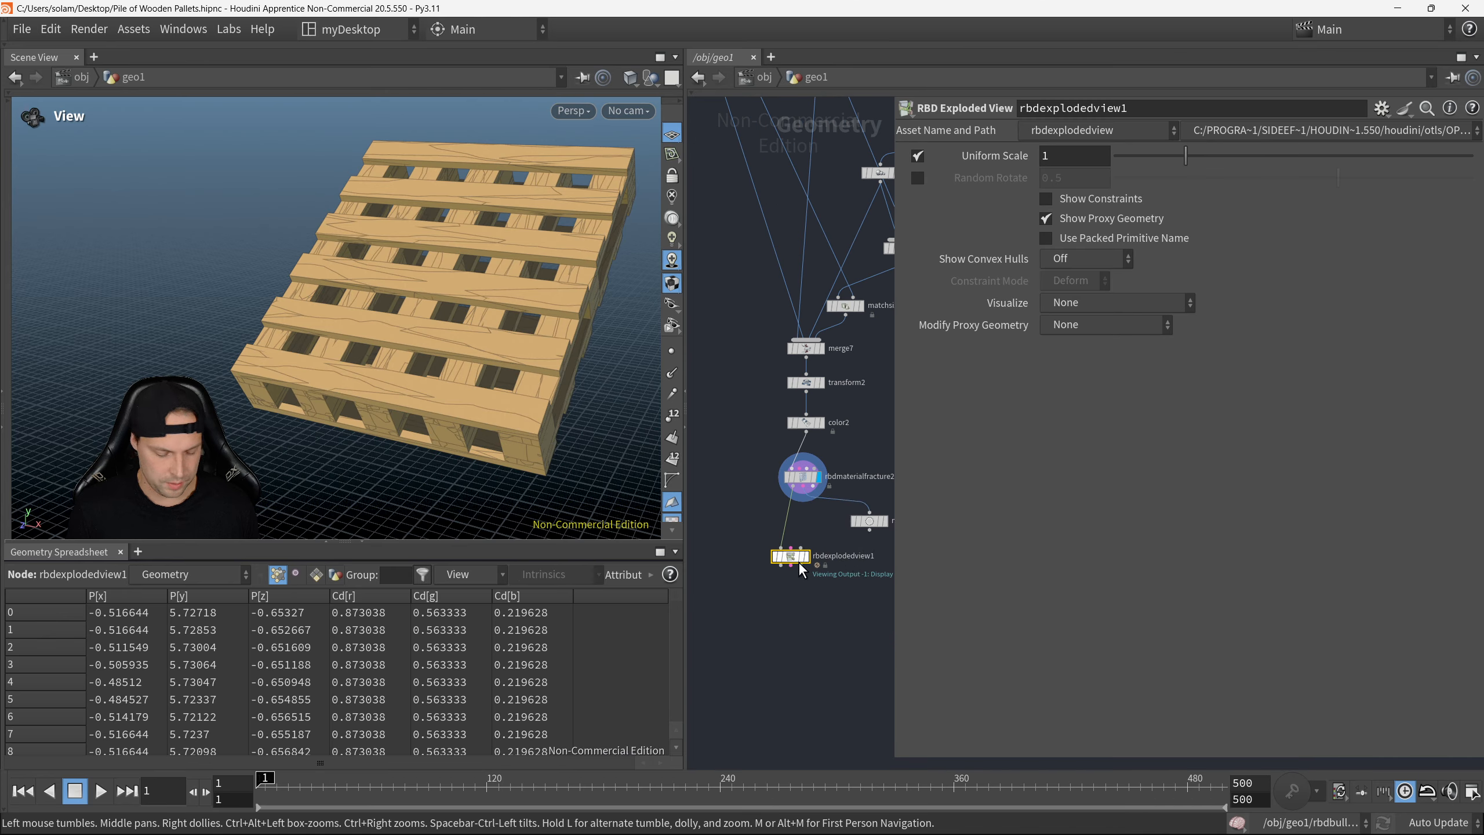
left_click(775, 554)
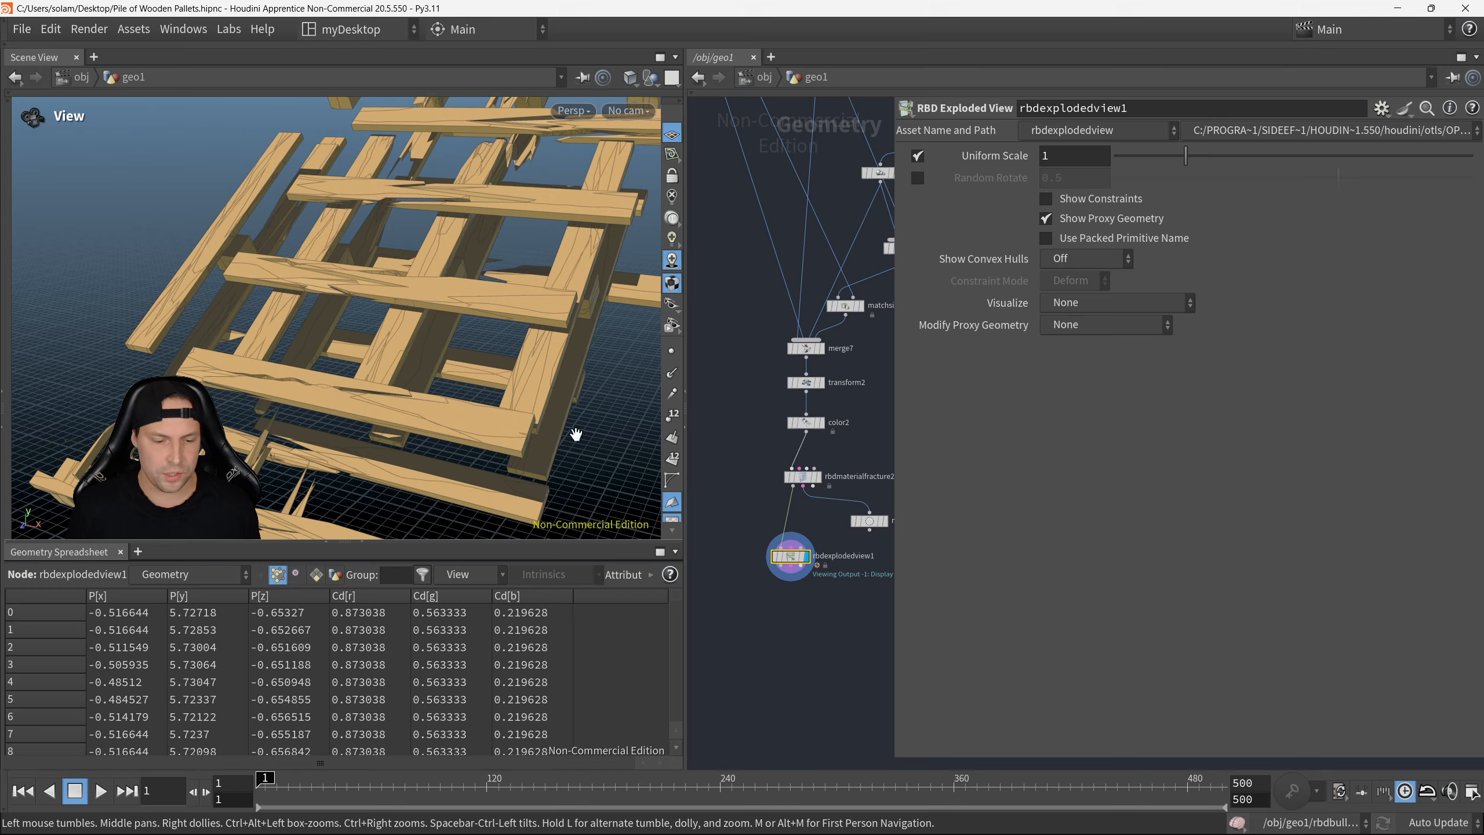
Step: Inspect the exploded pallet pieces from several angles and bring up the RBD Material Fracture node's parameters
scroll(455, 405, "up", 3)
scroll(468, 406, "down", 3)
left_click_drag(446, 392, 479, 368)
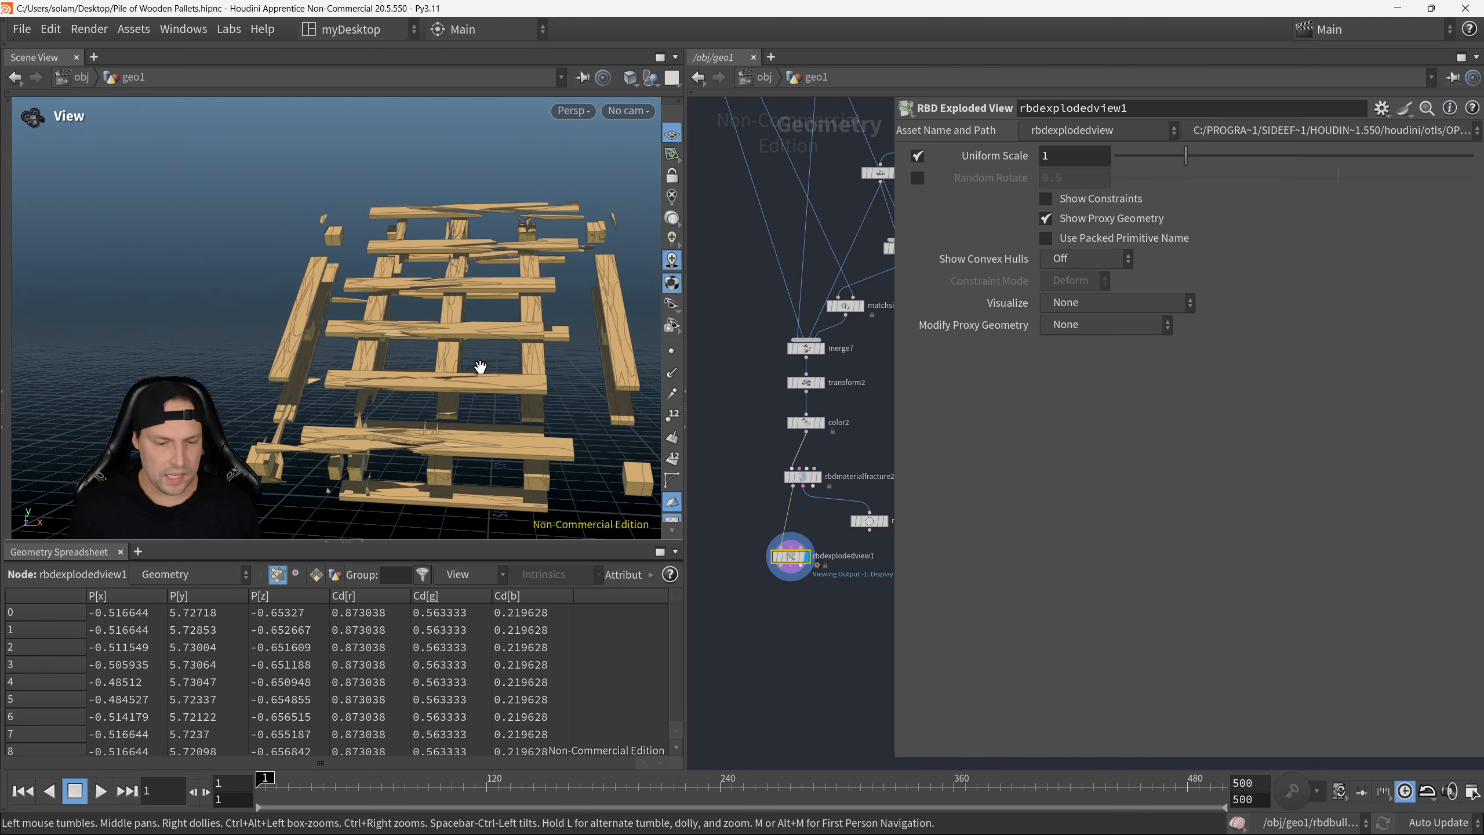
left_click_drag(383, 385, 553, 422)
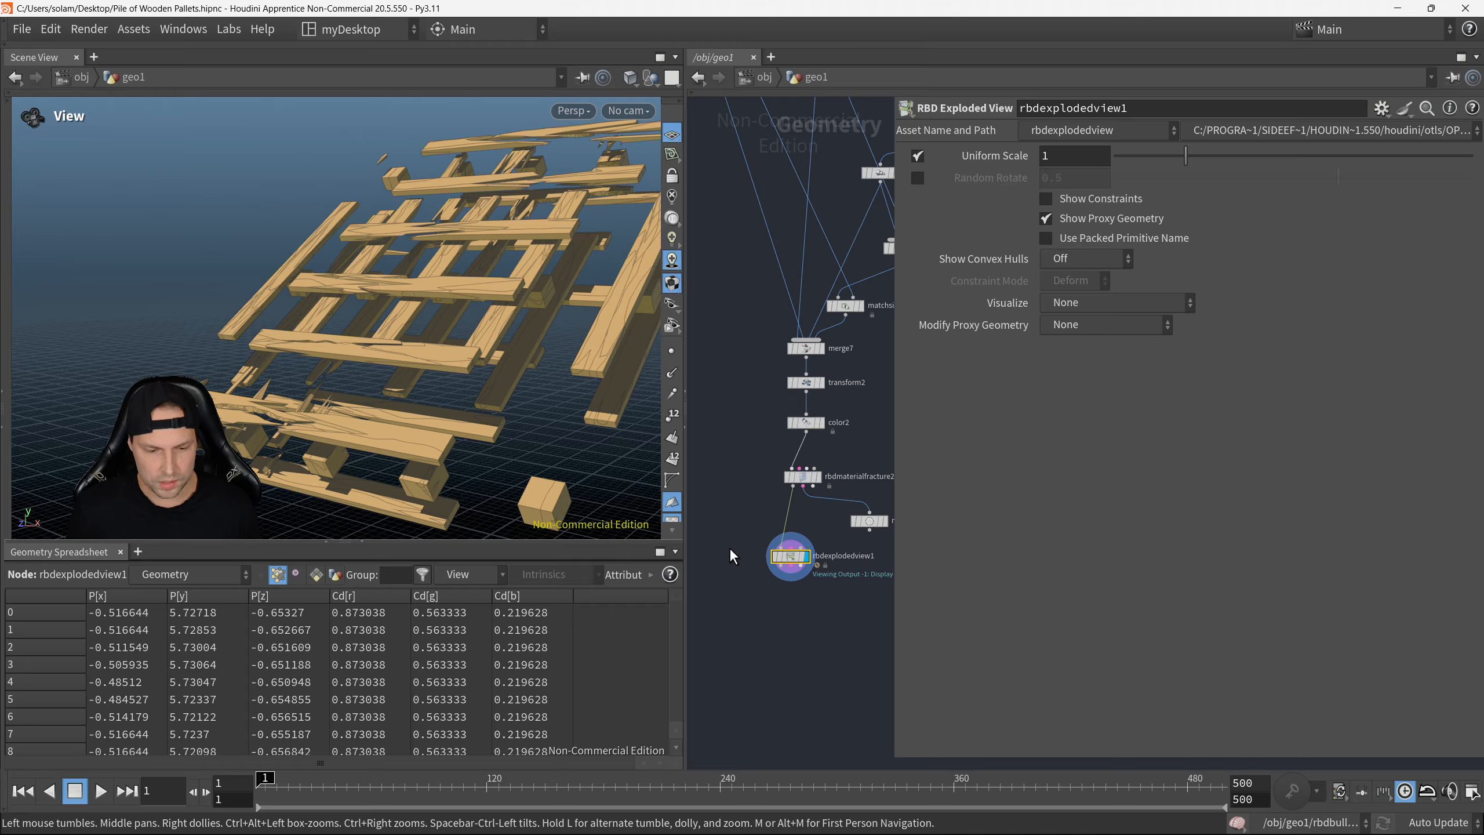
left_click(803, 476)
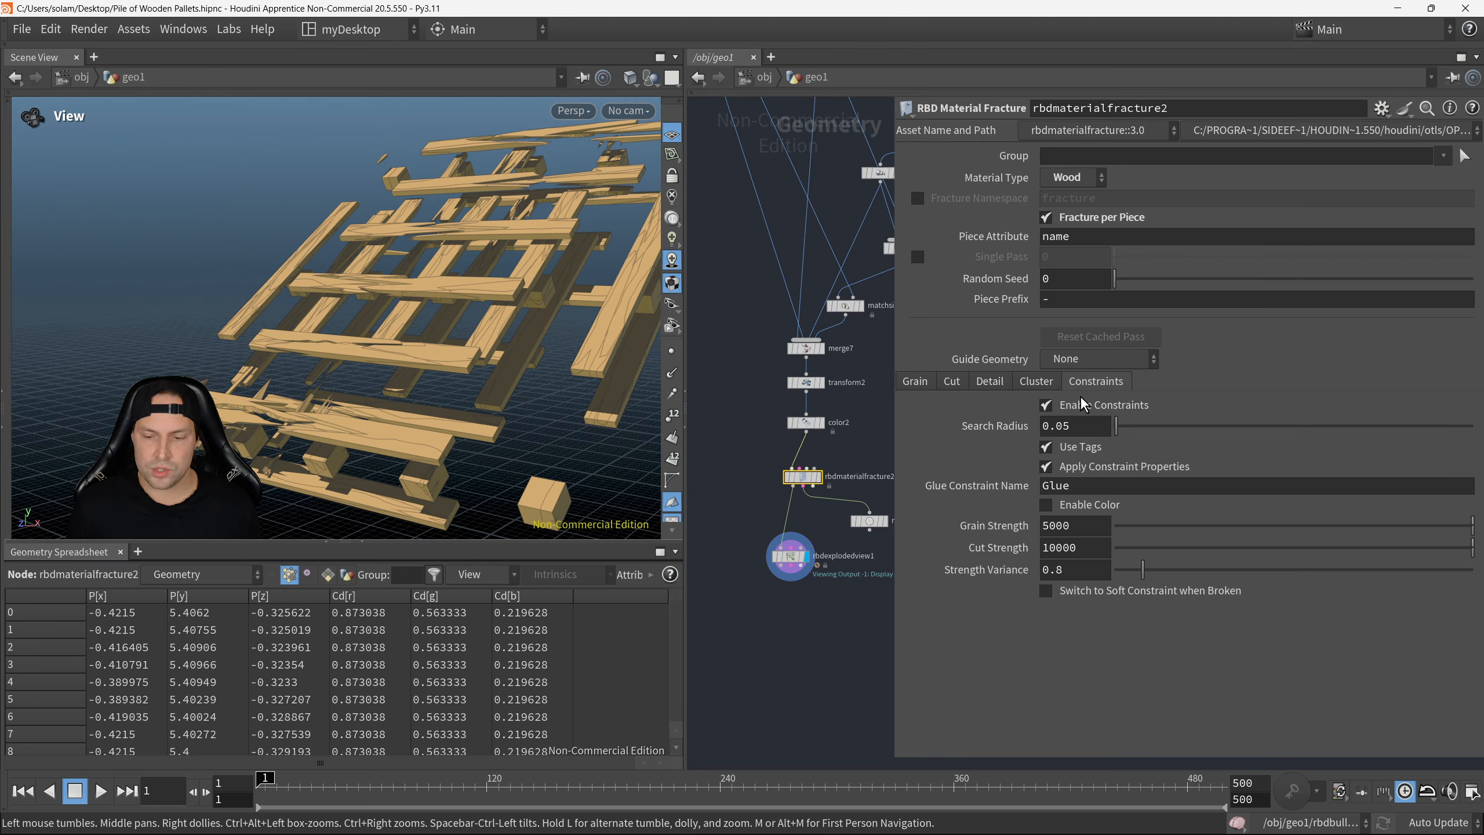
Step: Compare the null's constraint lines with the exploded view by displaying the two nodes together and viewing them from another angle
scroll(845, 536, "down", 2)
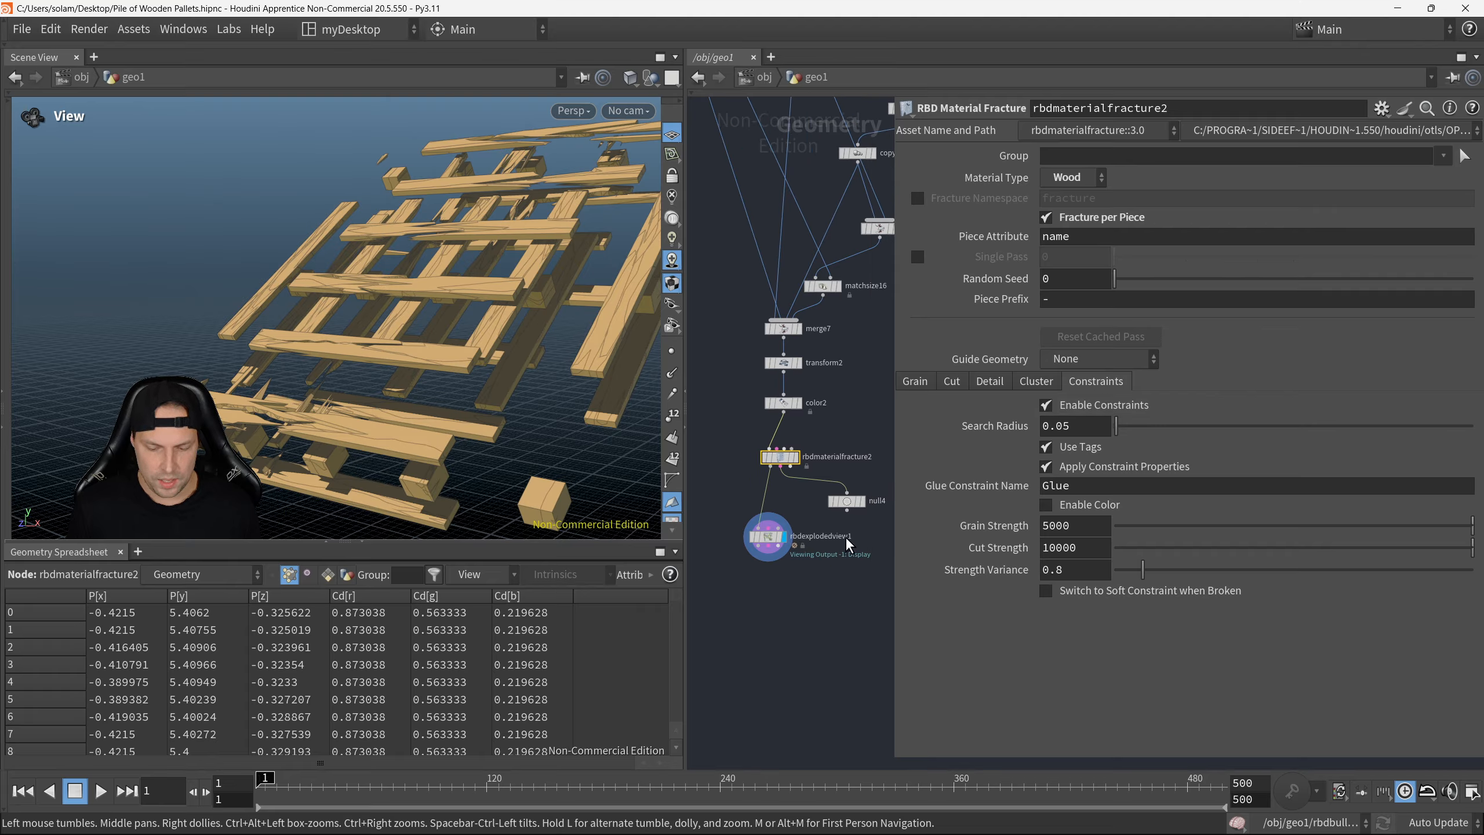
left_click(840, 501)
left_click(846, 498)
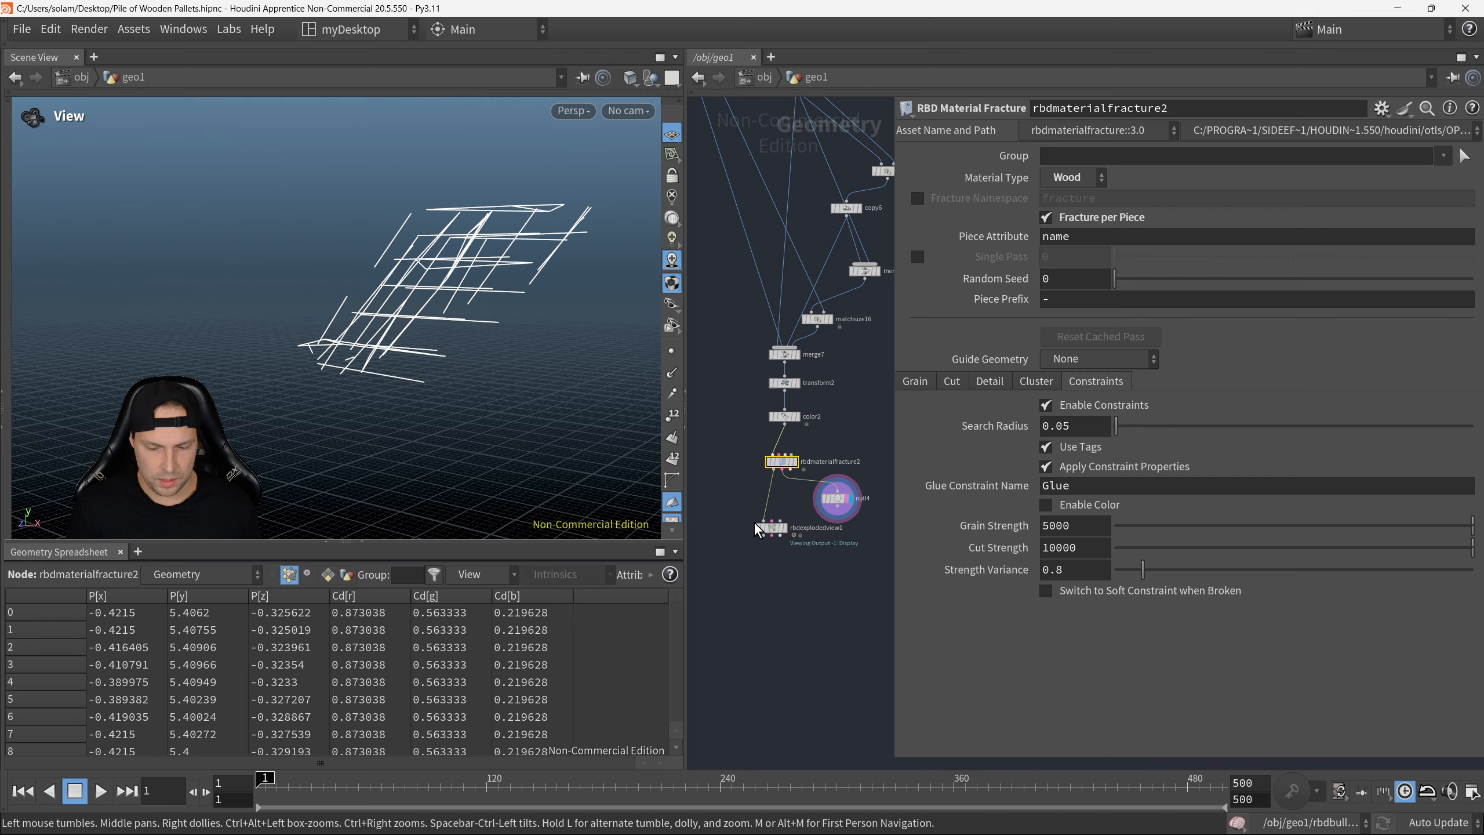
left_click(762, 526)
left_click(846, 498)
left_click(846, 497)
left_click_drag(435, 319, 475, 311)
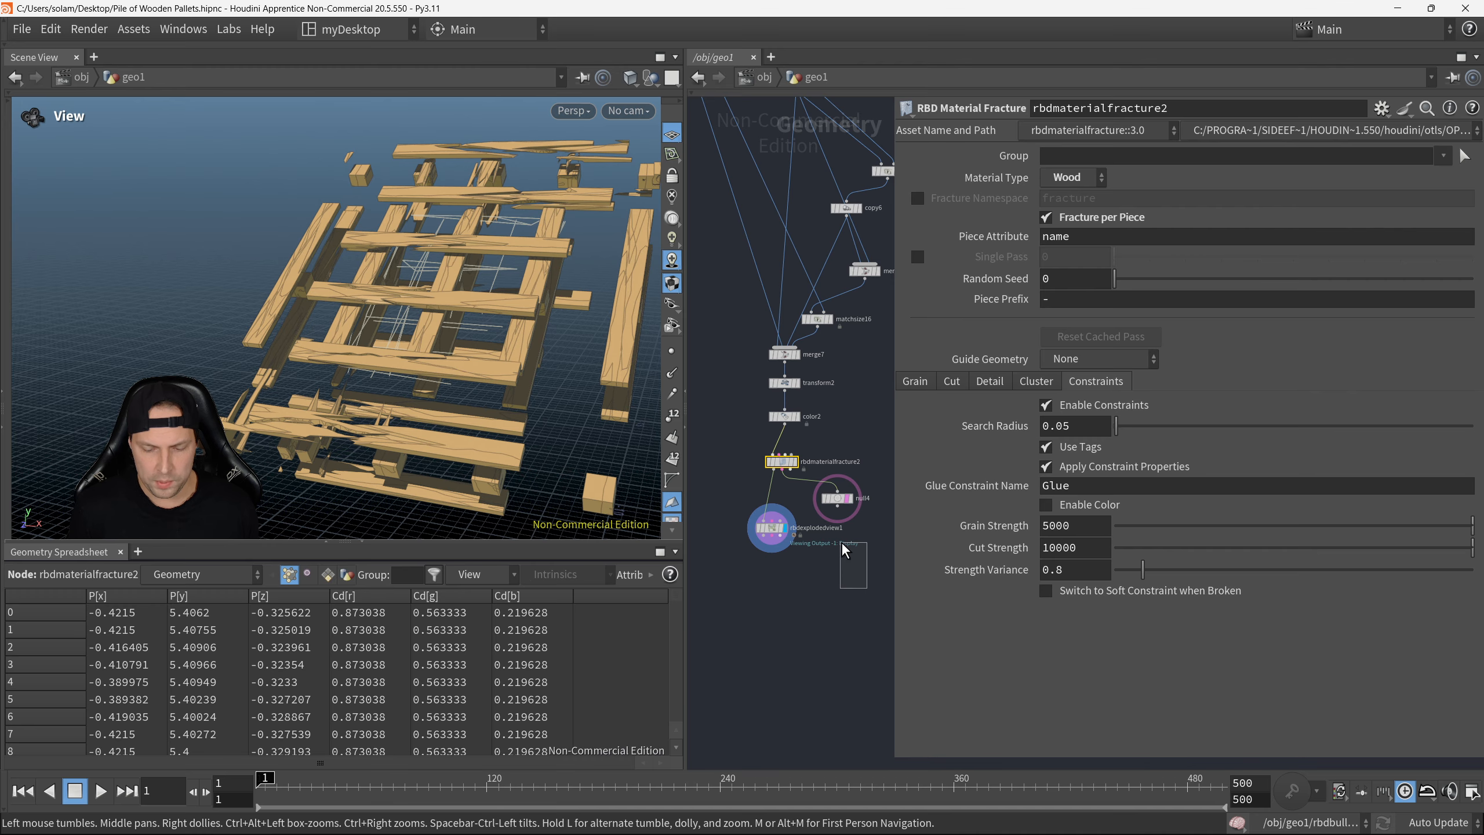
Step: Remove the null and RBD Exploded View nodes from below the RBD Material Fracture node
left_click_drag(842, 541, 765, 483)
scroll(766, 484, "up", 2)
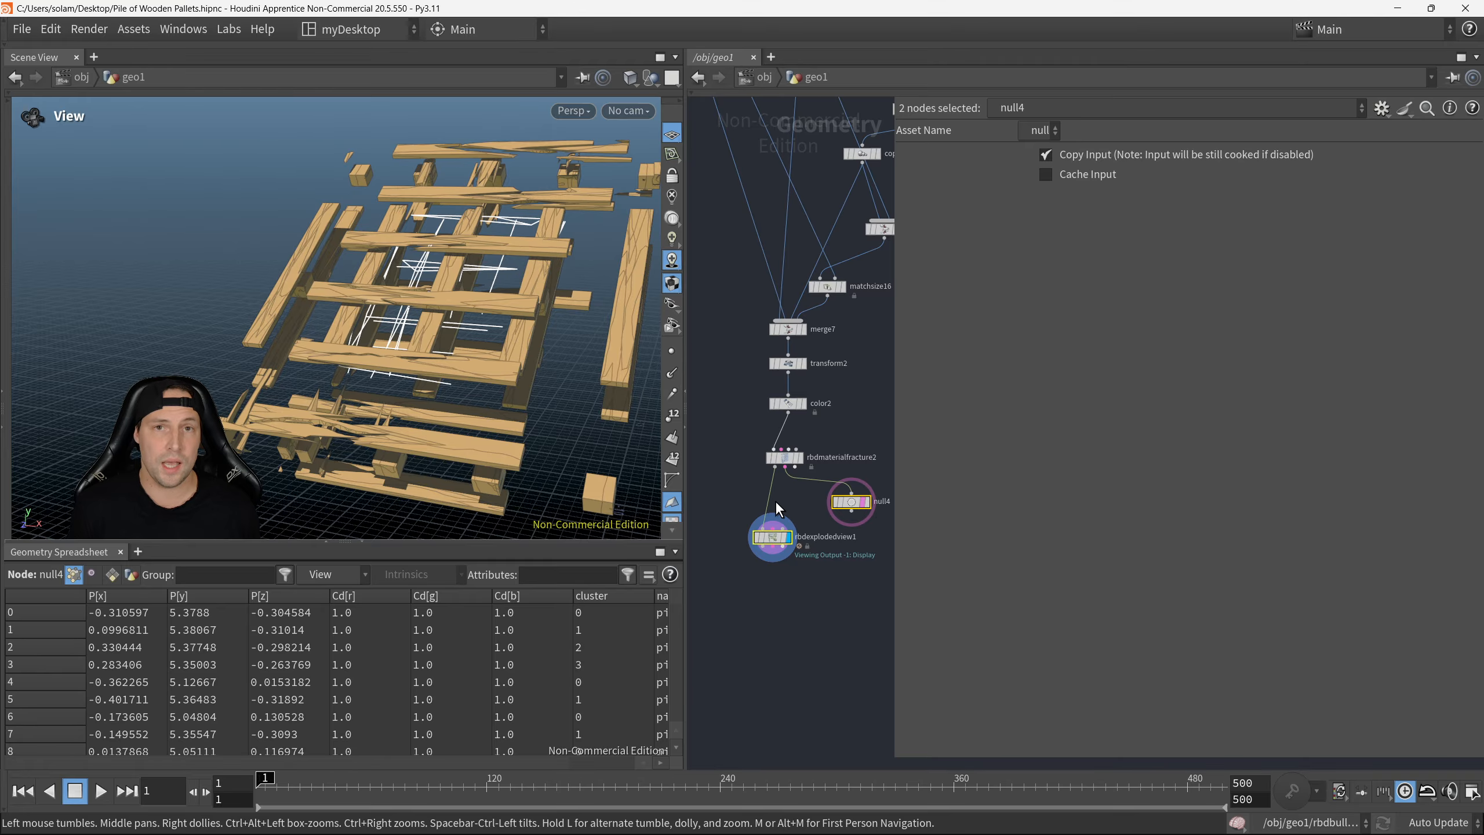
key("ctrl+x")
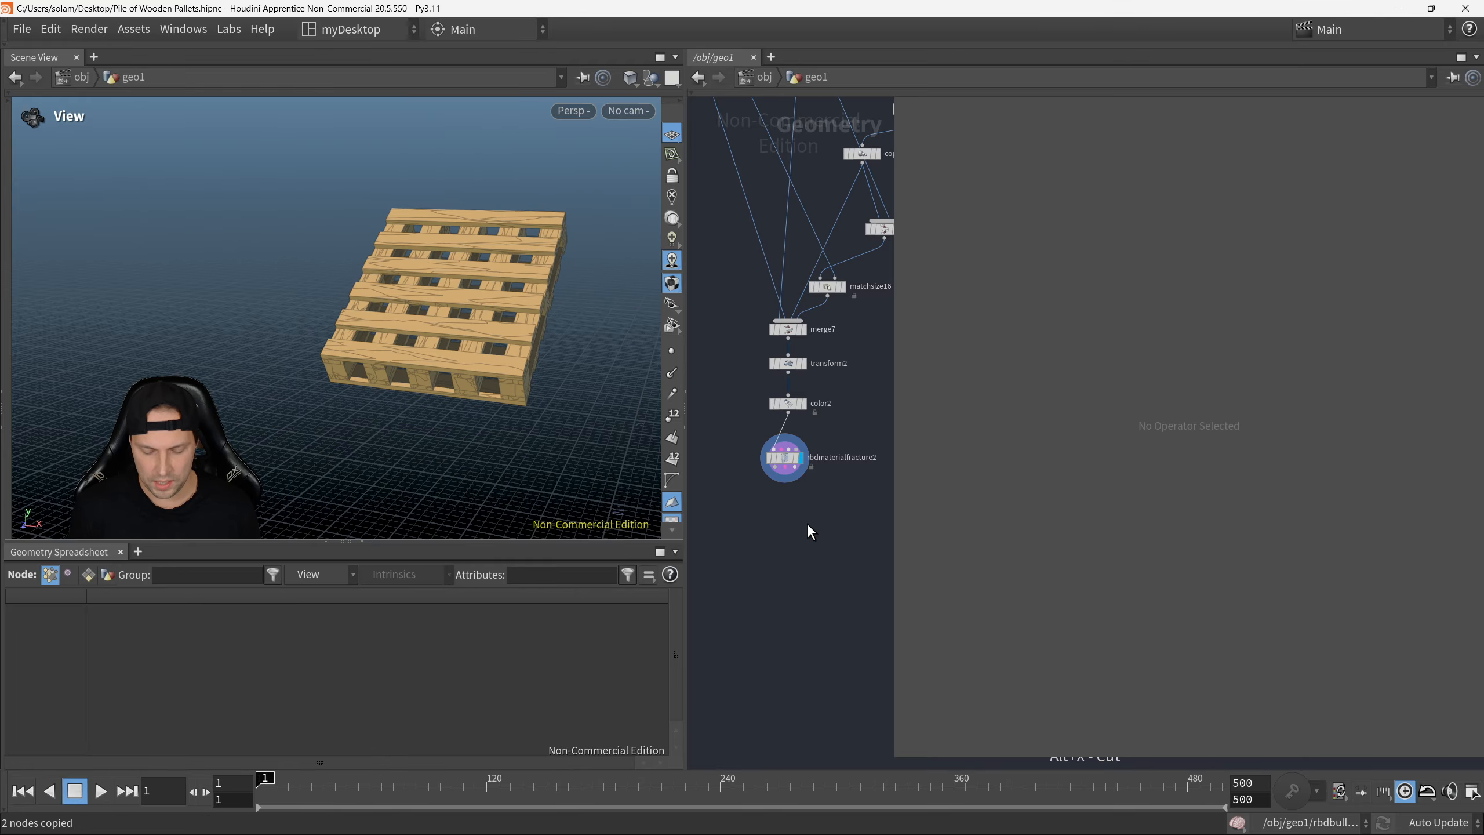
key("p")
scroll(877, 481, "up", 3)
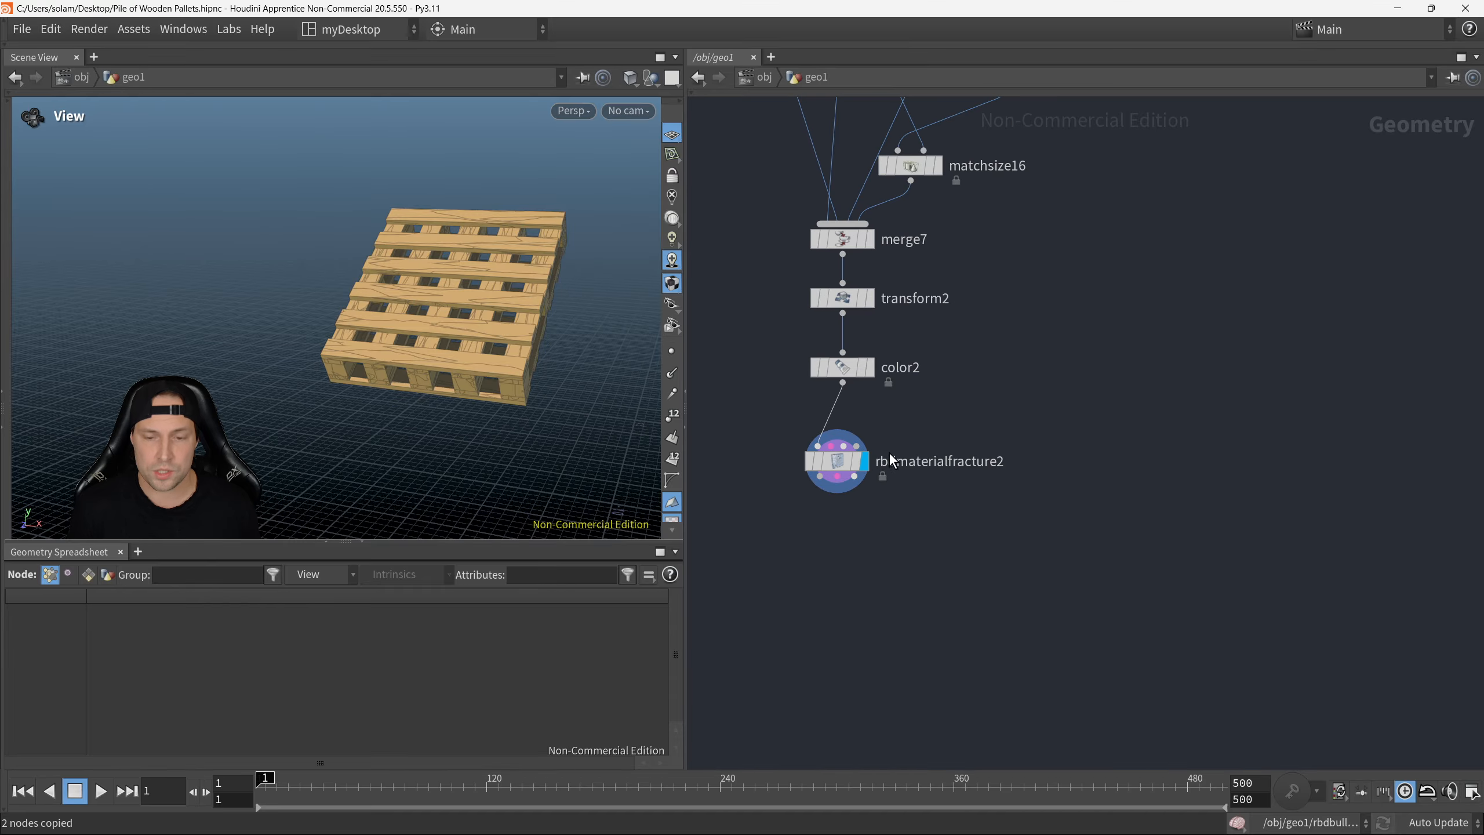
scroll(969, 432, "up", 1)
left_click_drag(553, 335, 544, 380)
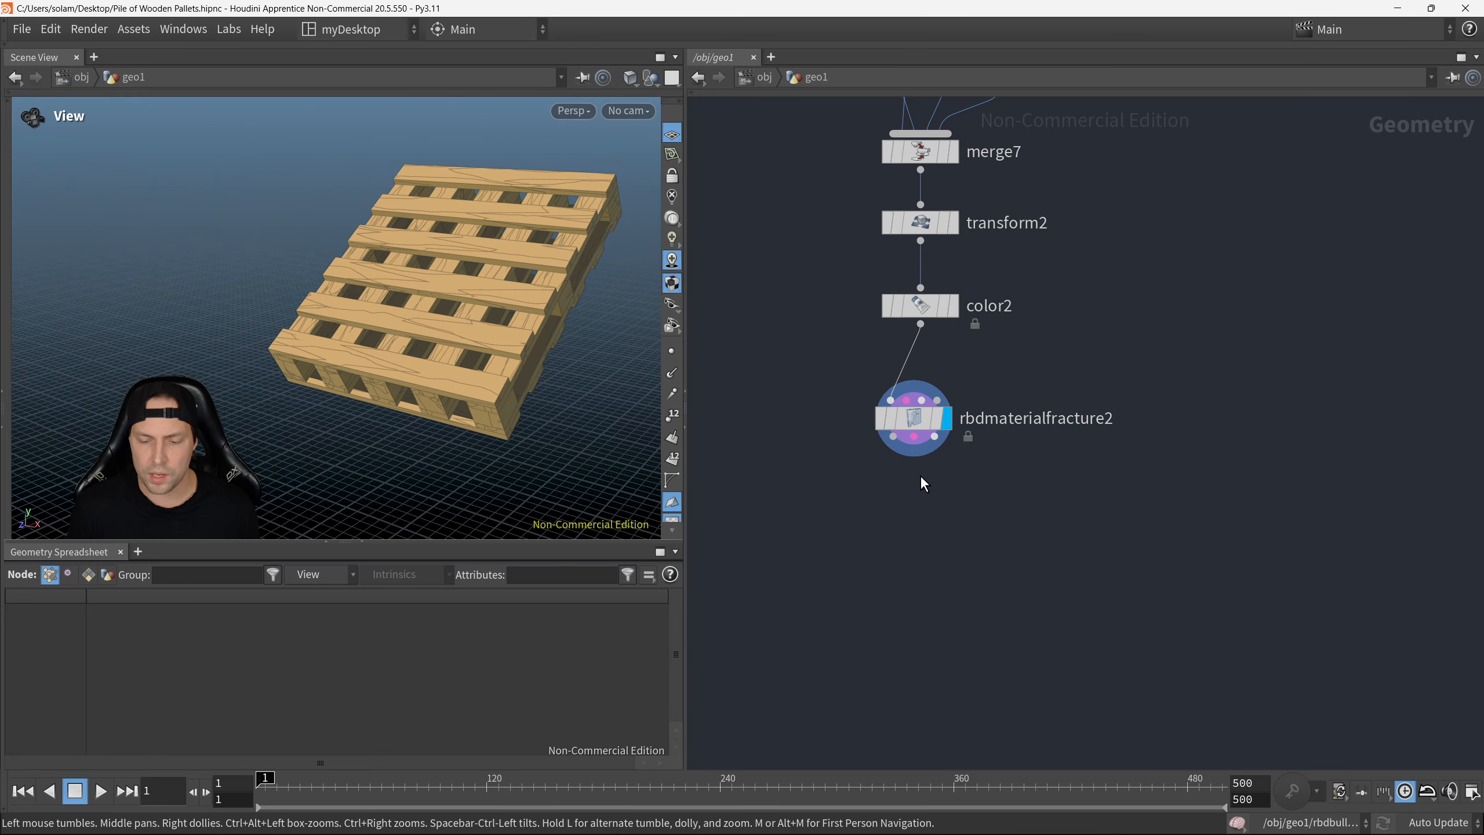
Step: Disable constraints in the RBD Material Fracture node's constraint settings
left_click(918, 420)
key("p")
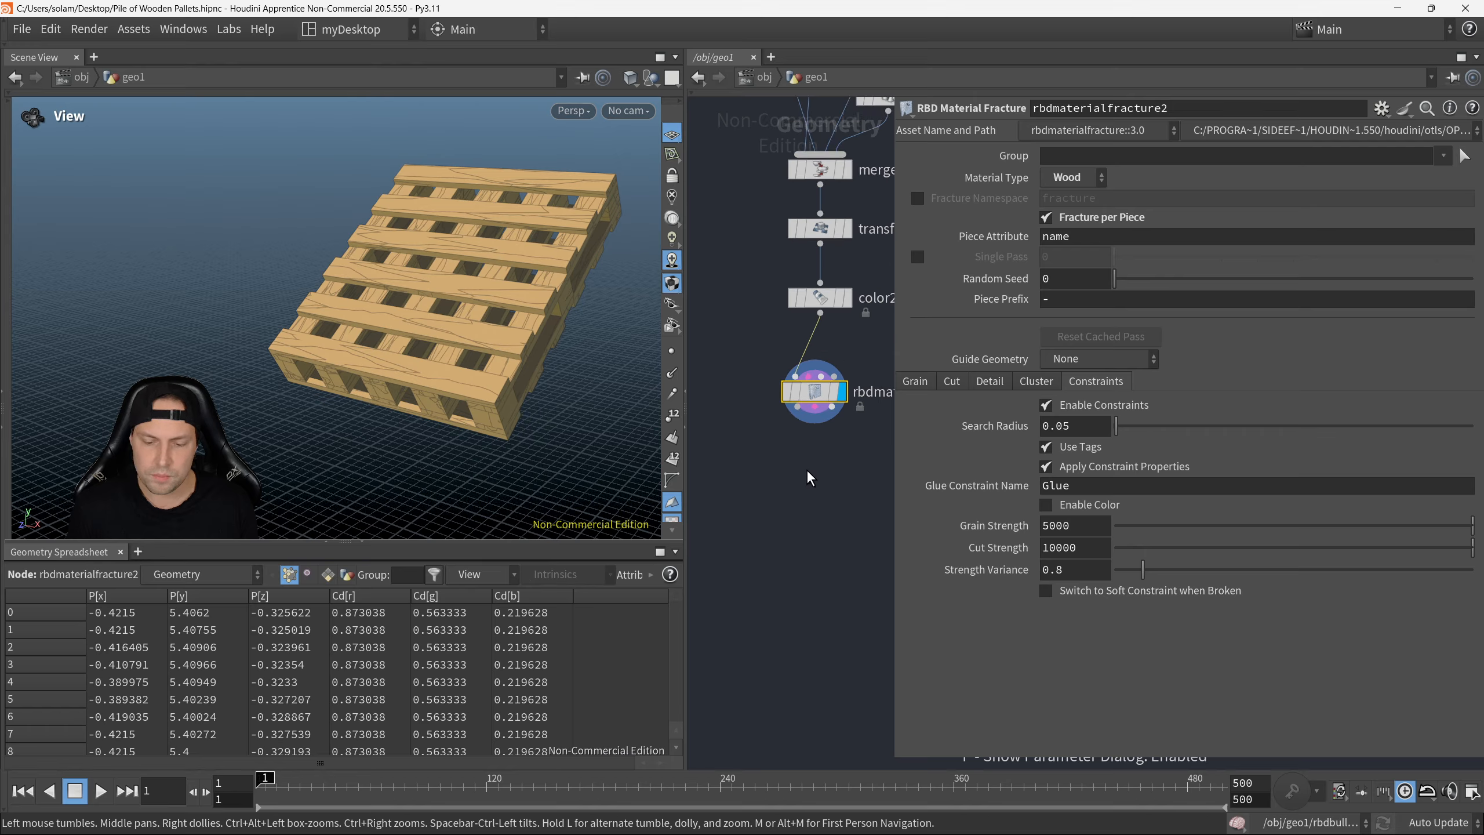
scroll(779, 432, "down", 1)
mouse_move(818, 481)
middle_mouse_down()
mouse_move(773, 472)
mouse_move(800, 469)
middle_mouse_up()
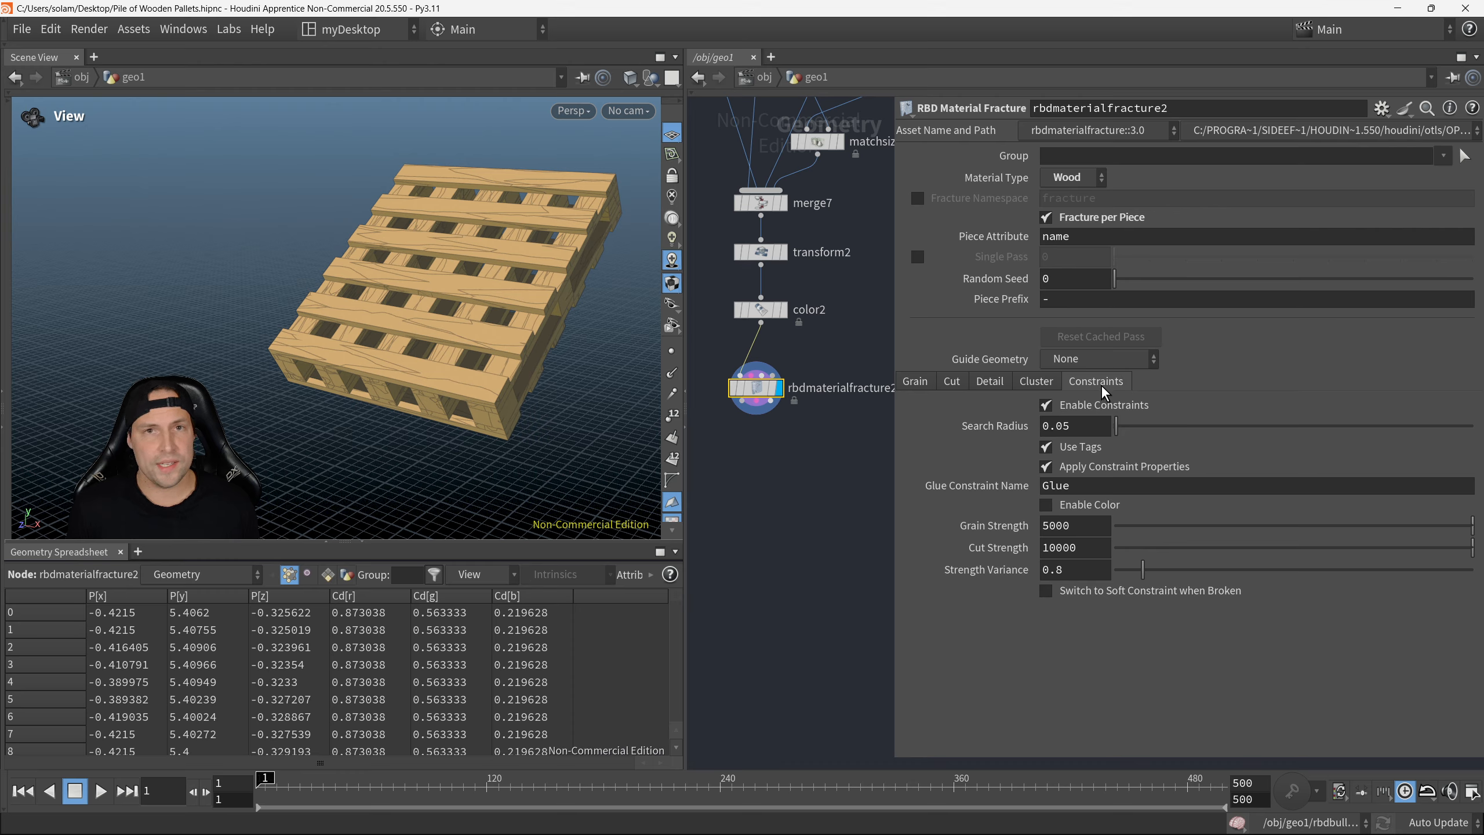
left_click(1048, 405)
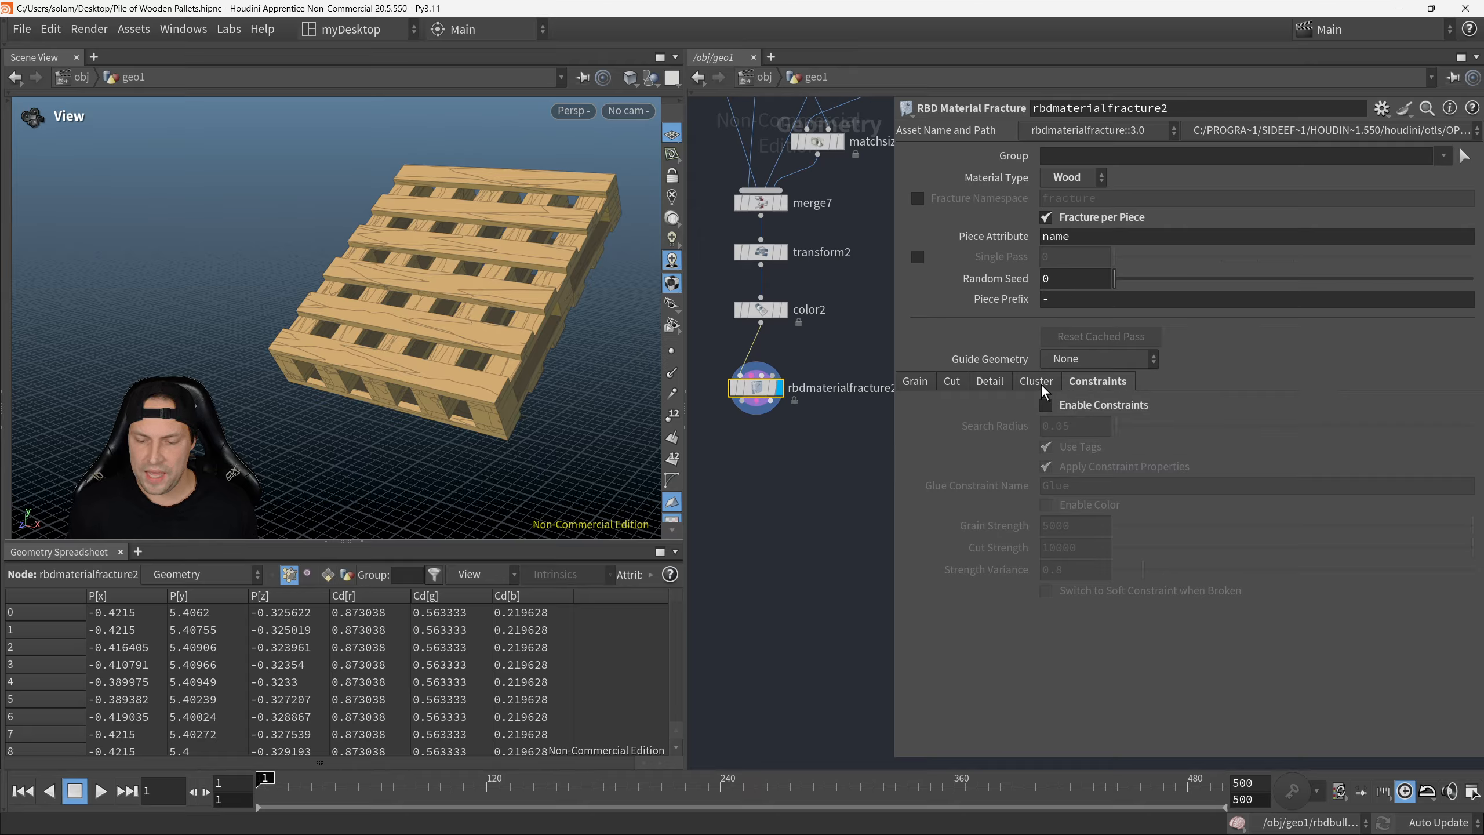
Step: Review the RBD Material Fracture node's cluster, detail, cut and grain settings and hide its parameters
left_click(1041, 383)
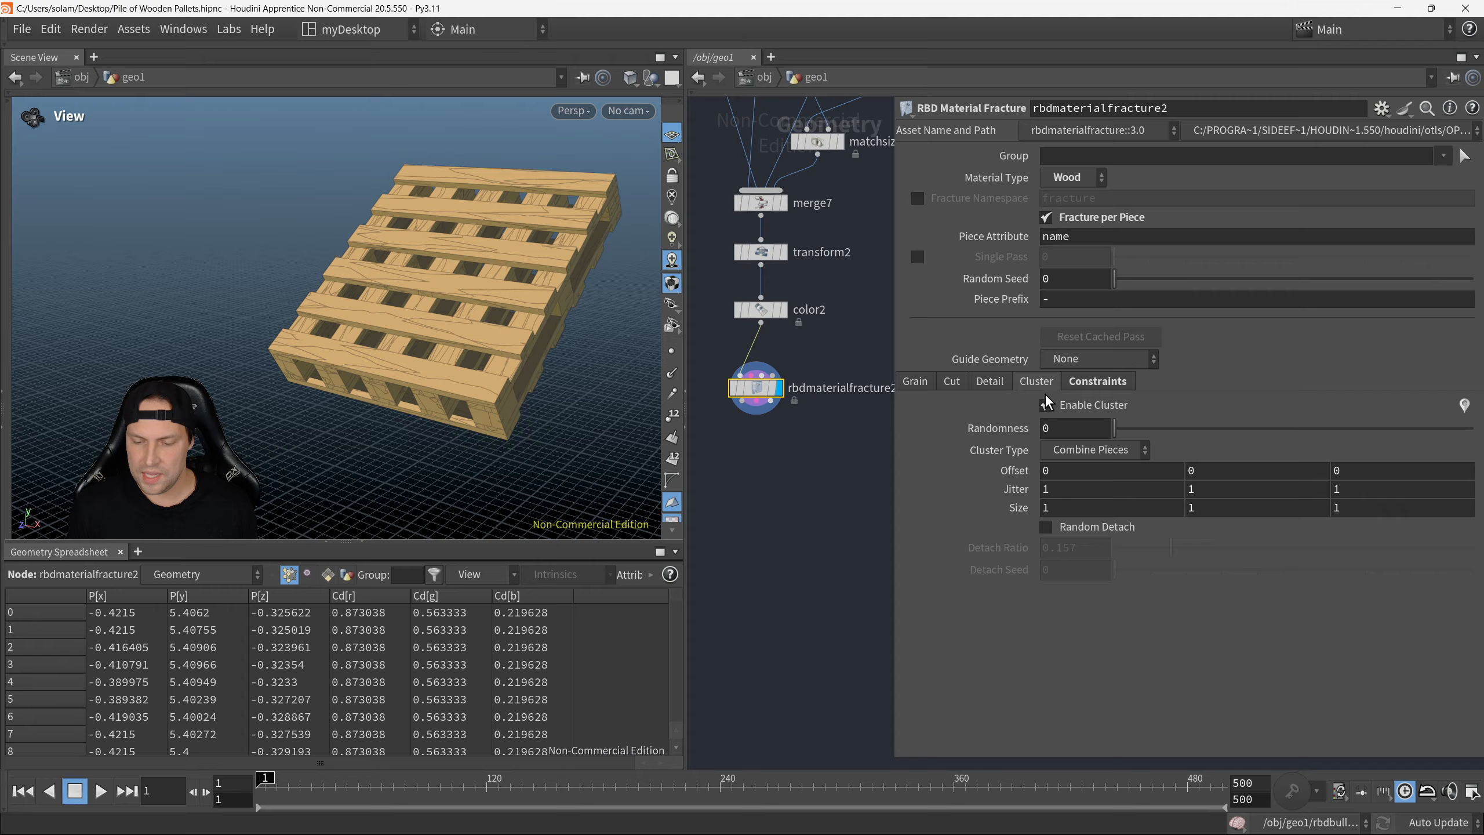
left_click(999, 381)
left_click(958, 383)
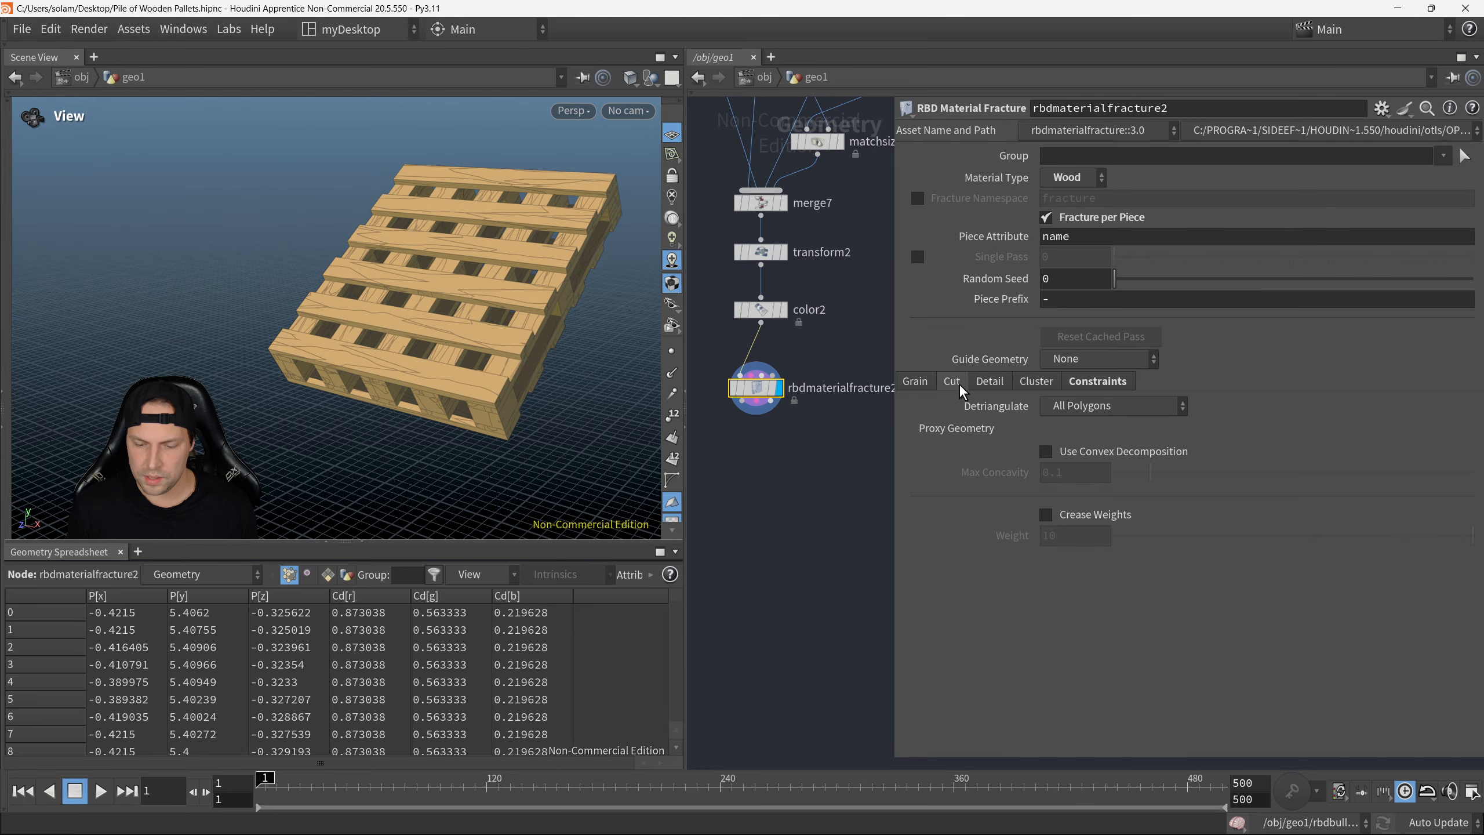
left_click(927, 380)
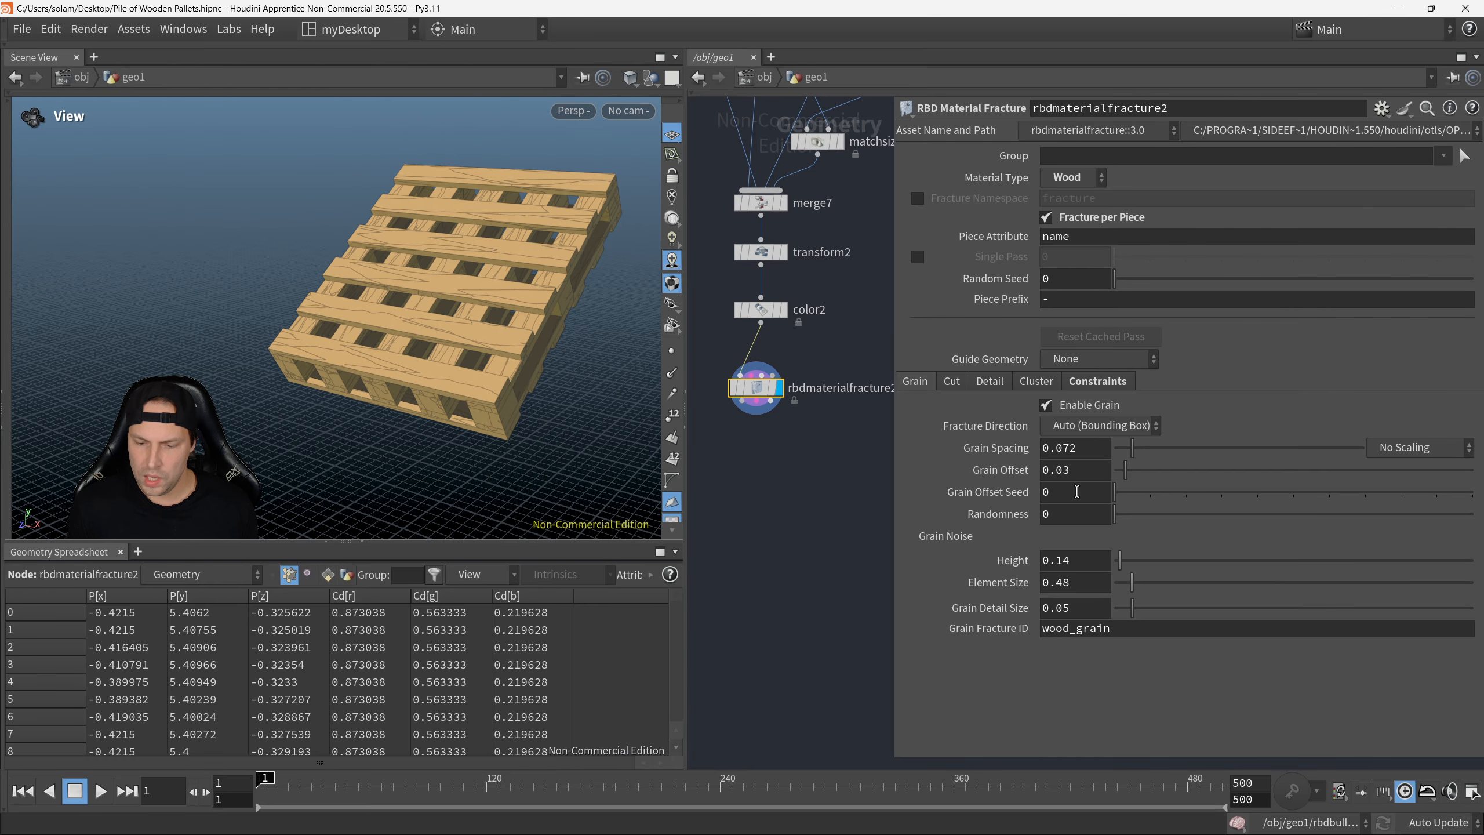
middle_click_drag(849, 511, 916, 465)
key("p")
scroll(899, 459, "up", 5)
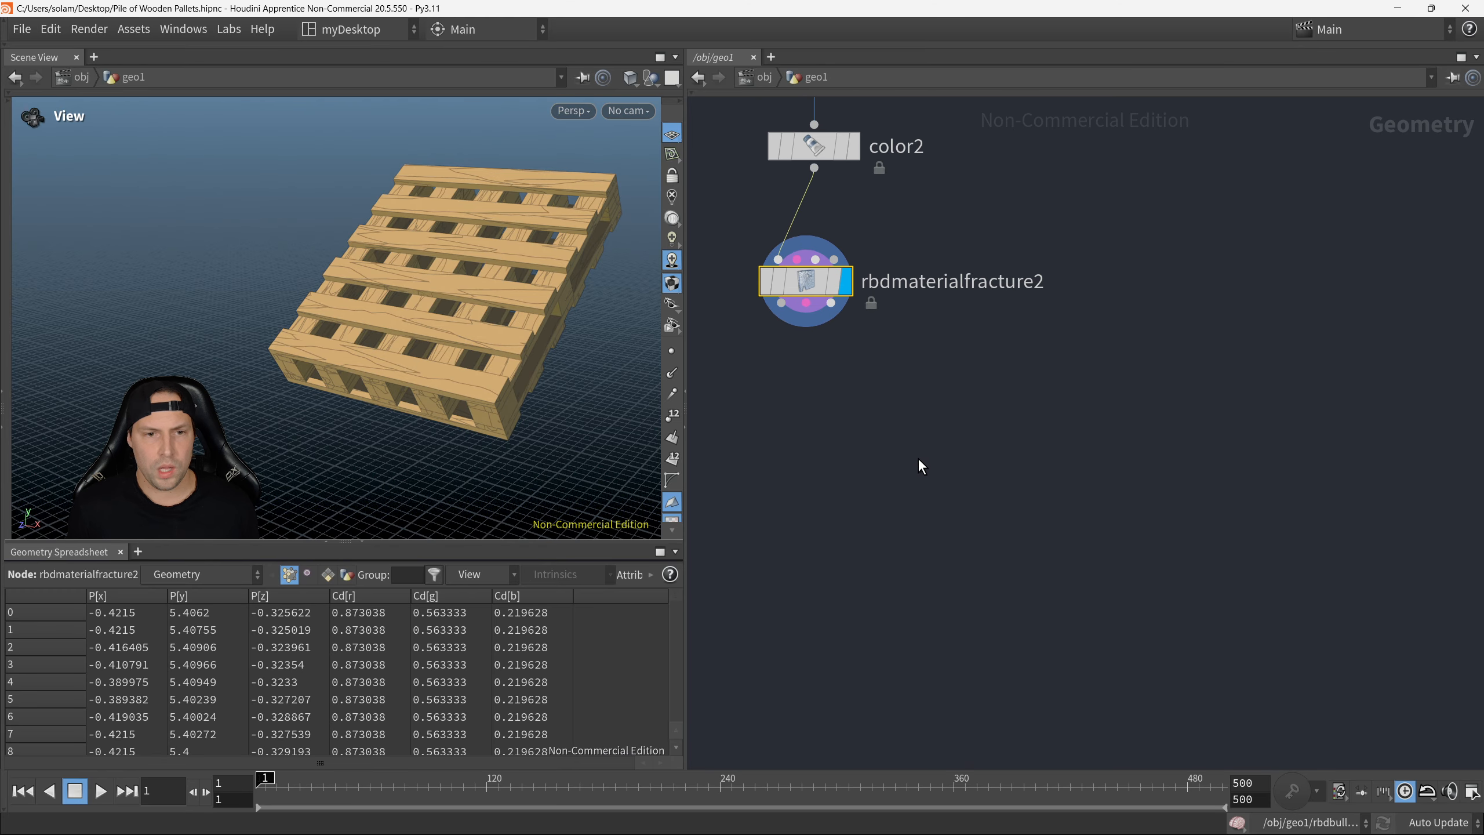
middle_click_drag(836, 369, 1035, 438)
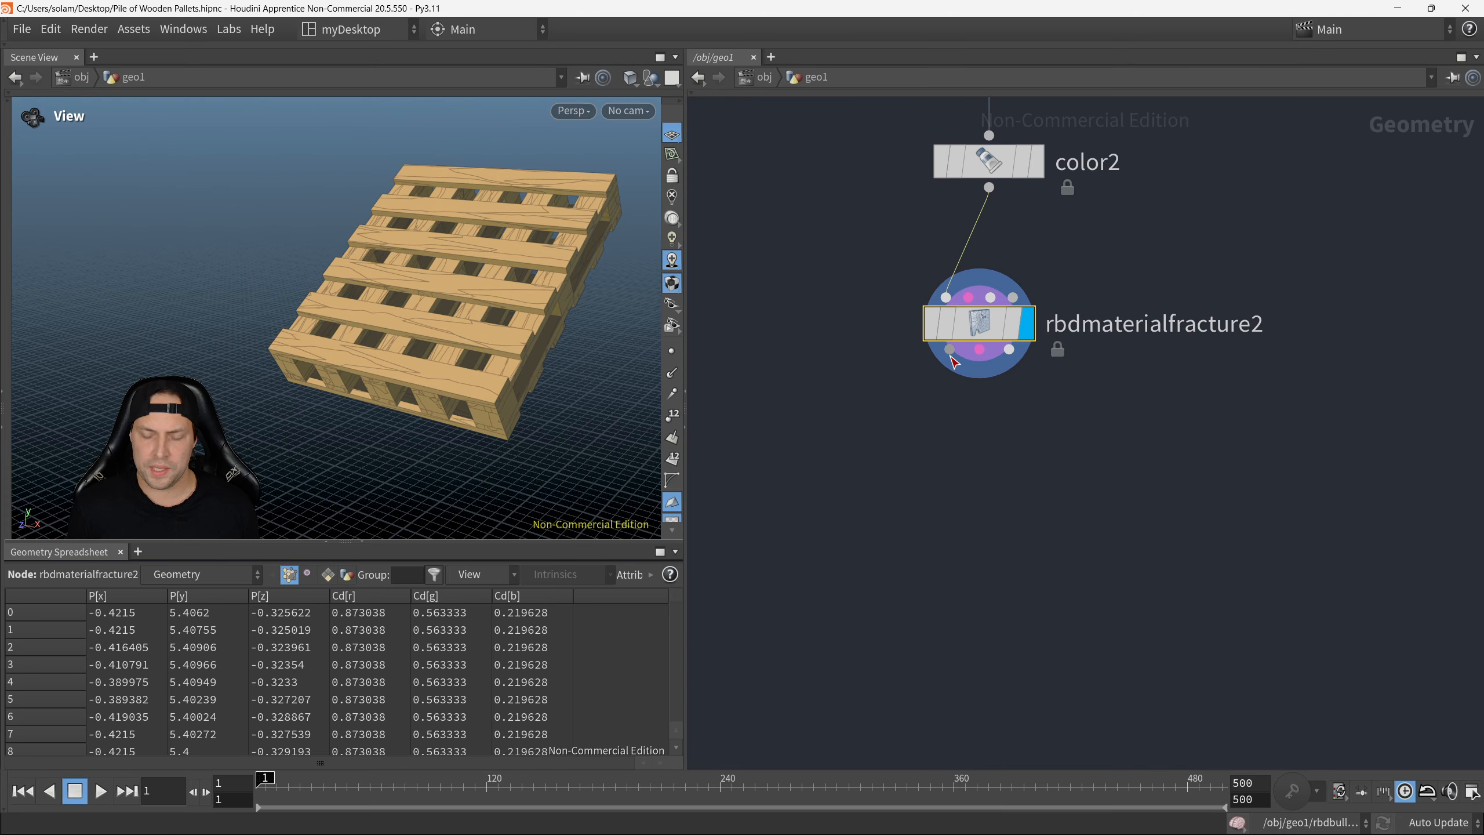
left_click_drag(949, 351, 965, 455)
mouse_move(967, 453)
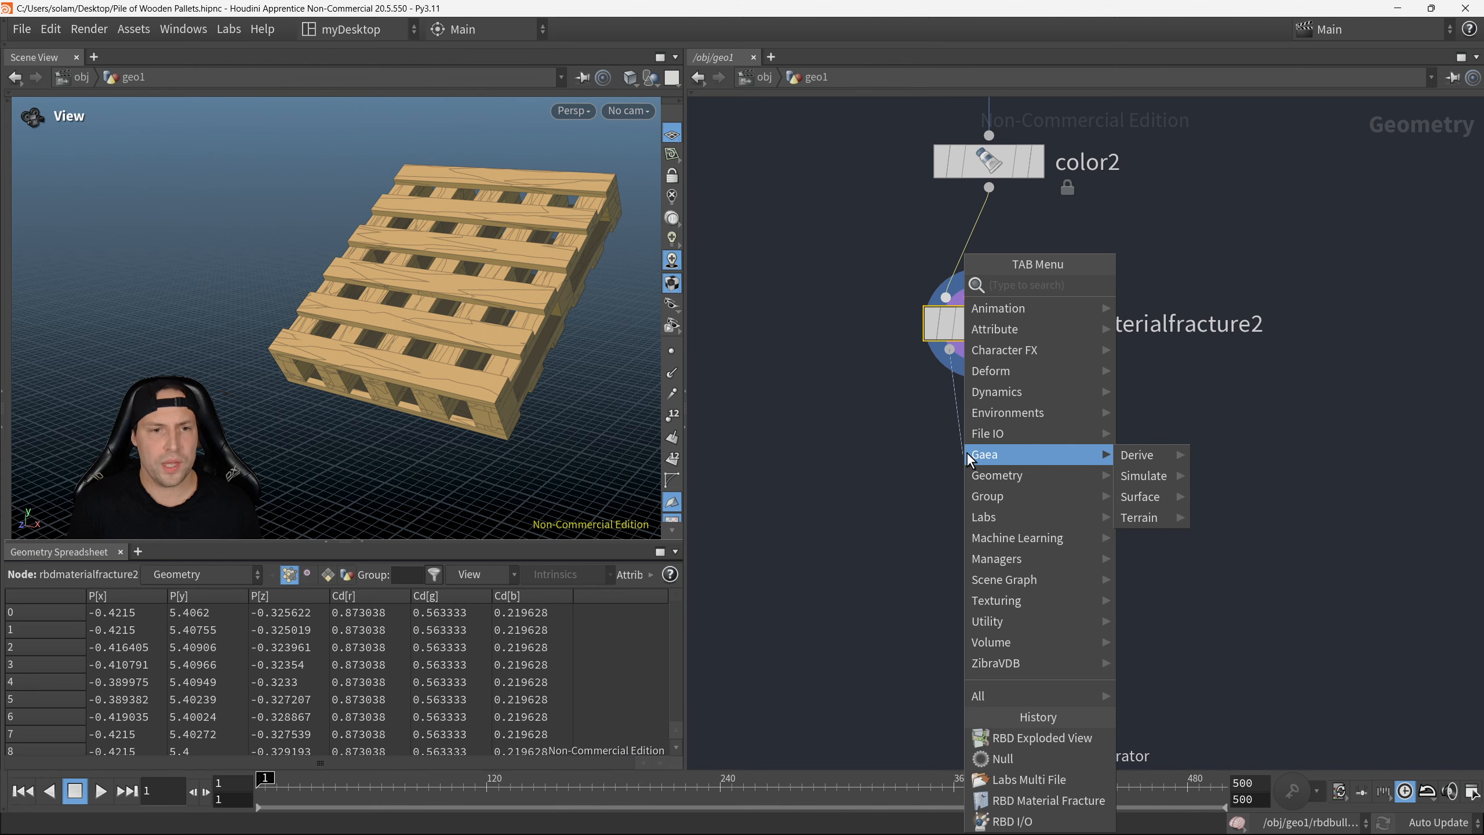
type("rbd")
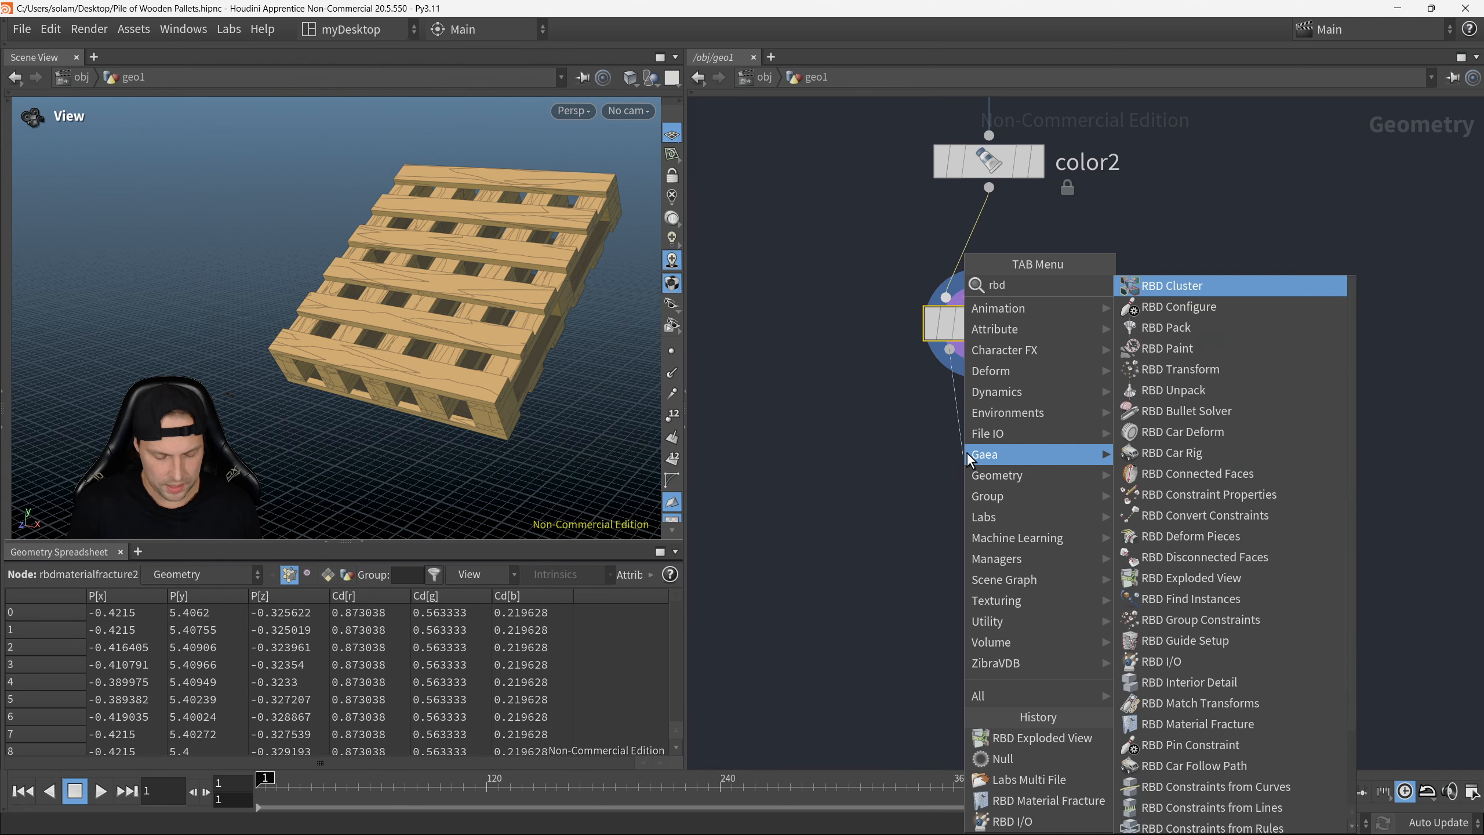
type("cos")
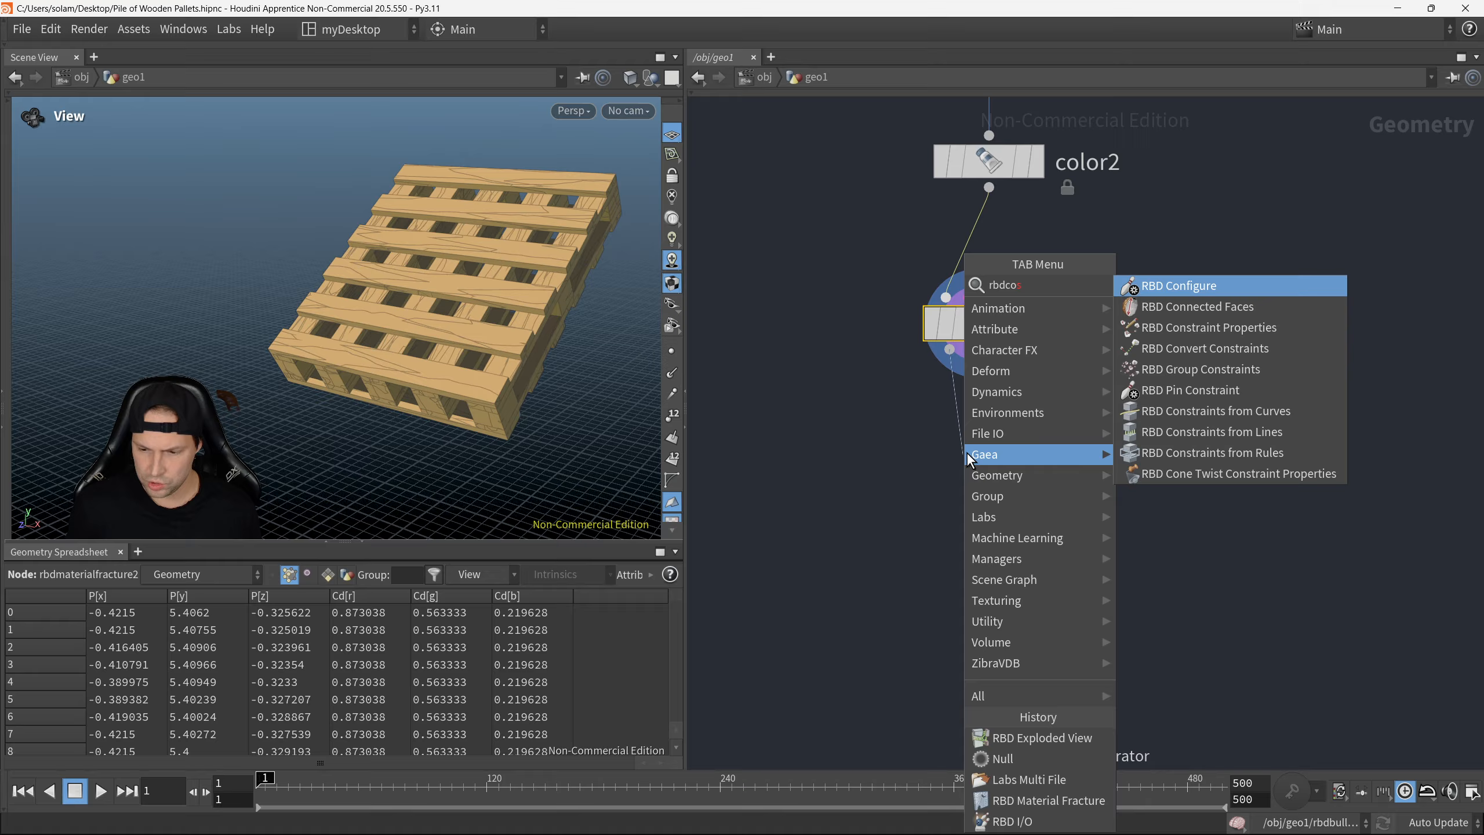
key("BackSpace")
type("ns")
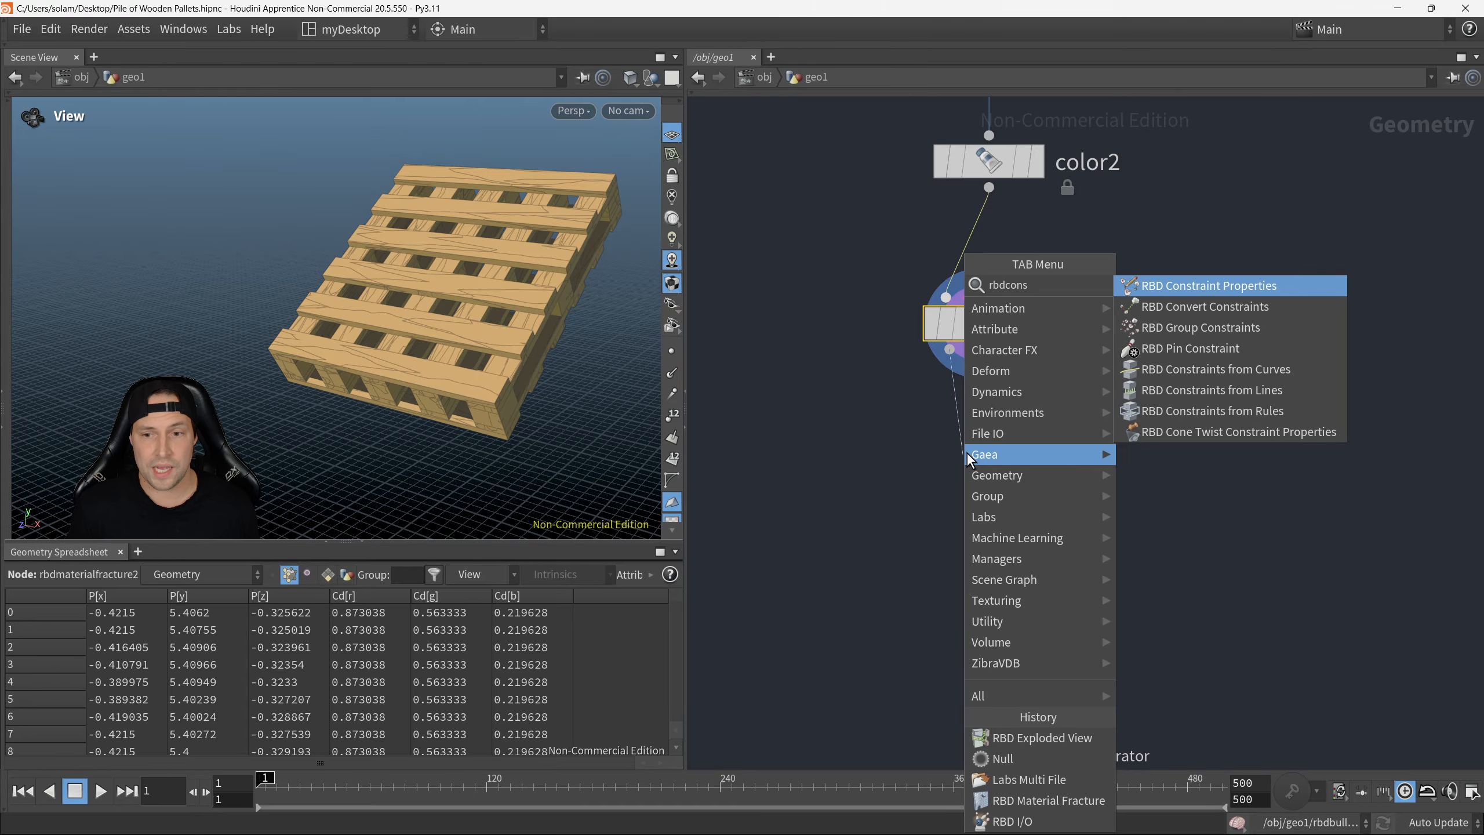
key("BackSpace")
key("BackSpace")
key("BackSpace")
key("BackSpace")
key("BackSpace")
key("BackSpace")
key("BackSpace")
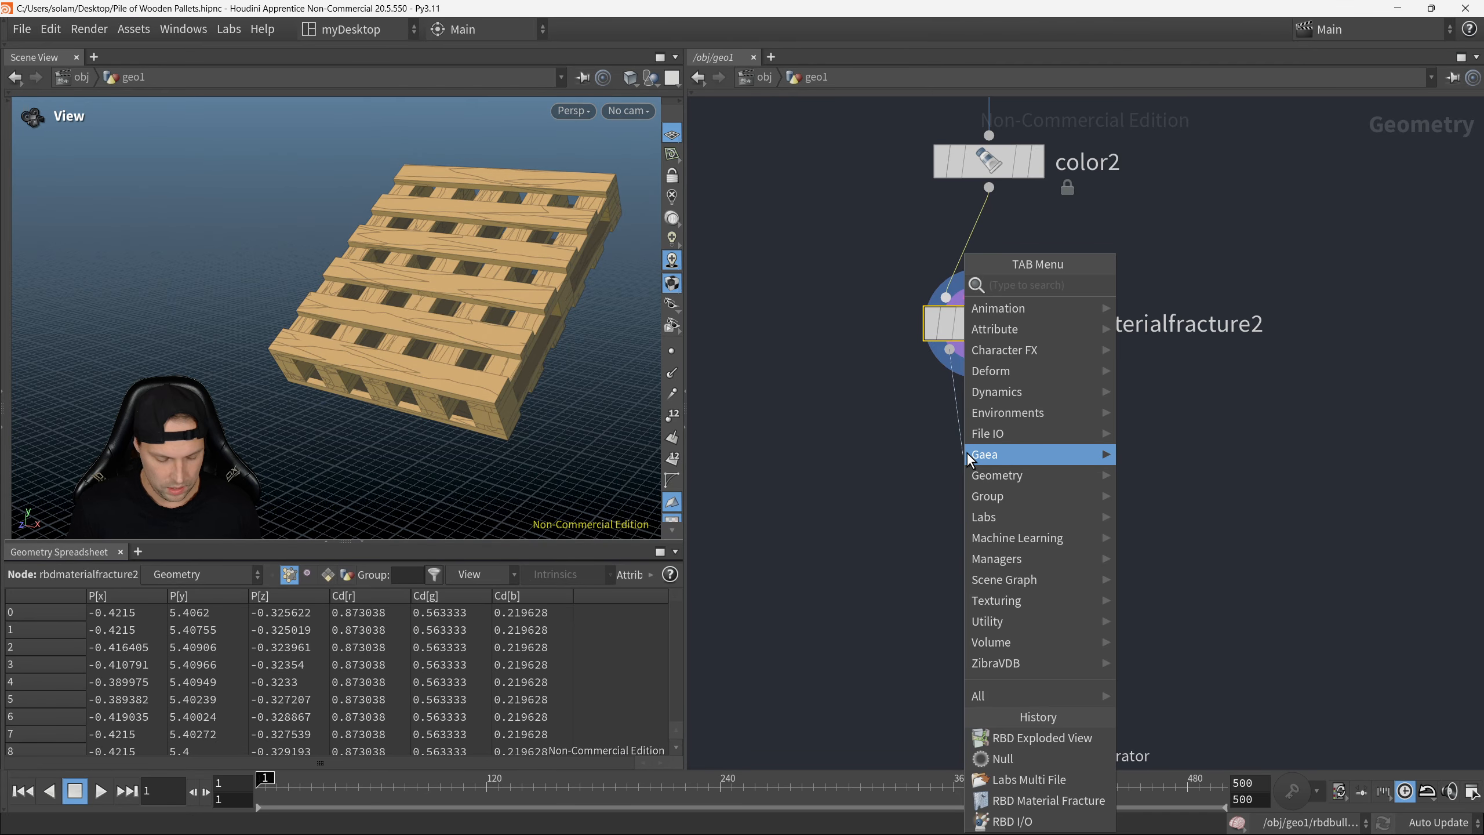
type("rcon")
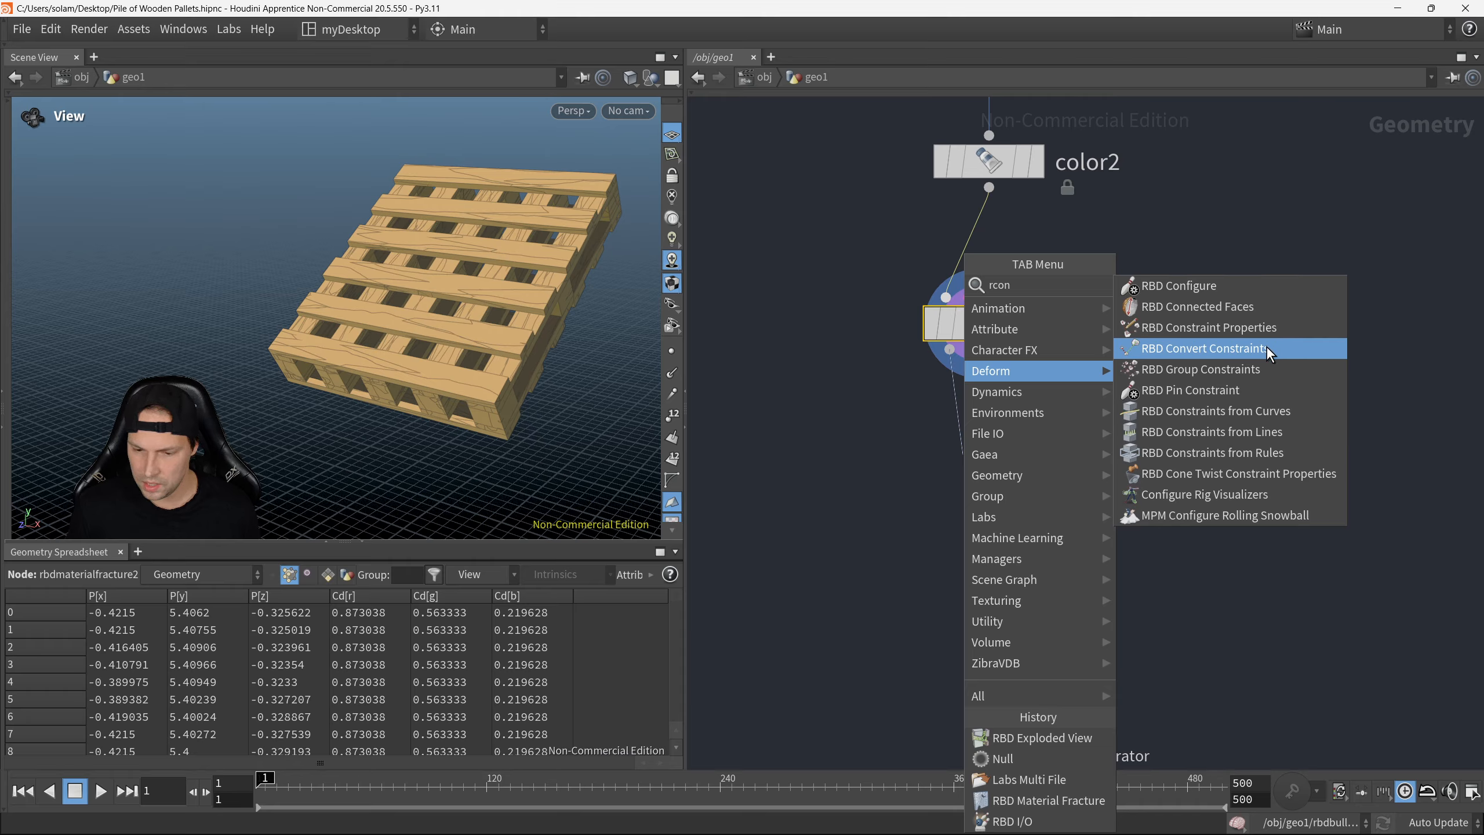
type("st")
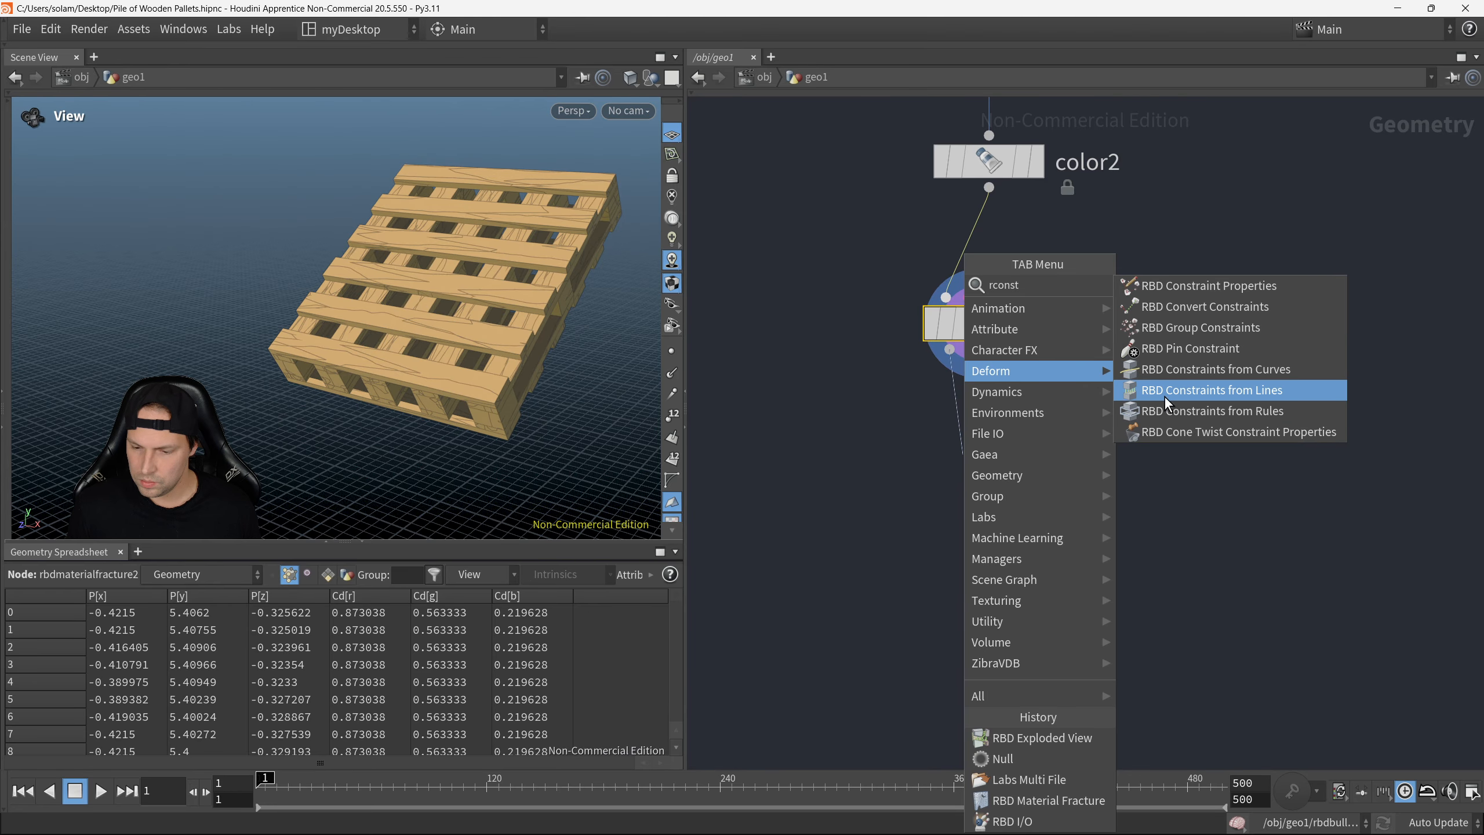
key("Return")
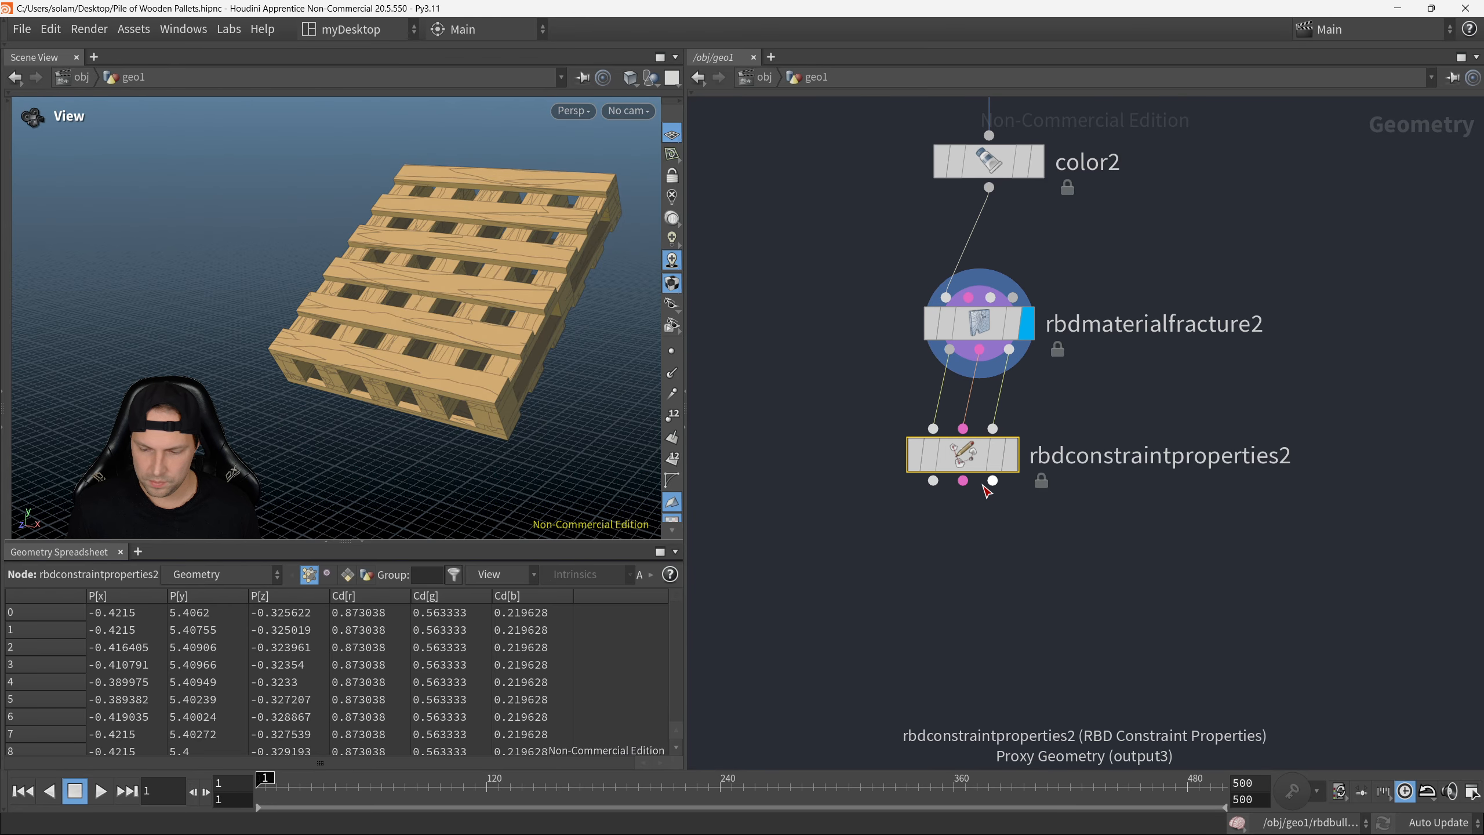
key("ctrl+x")
Step: Add an RBD Constraints from Rules node below the RBD Material Fracture node
key("Tab")
mouse_move(1005, 489)
type("rbdconsfrom")
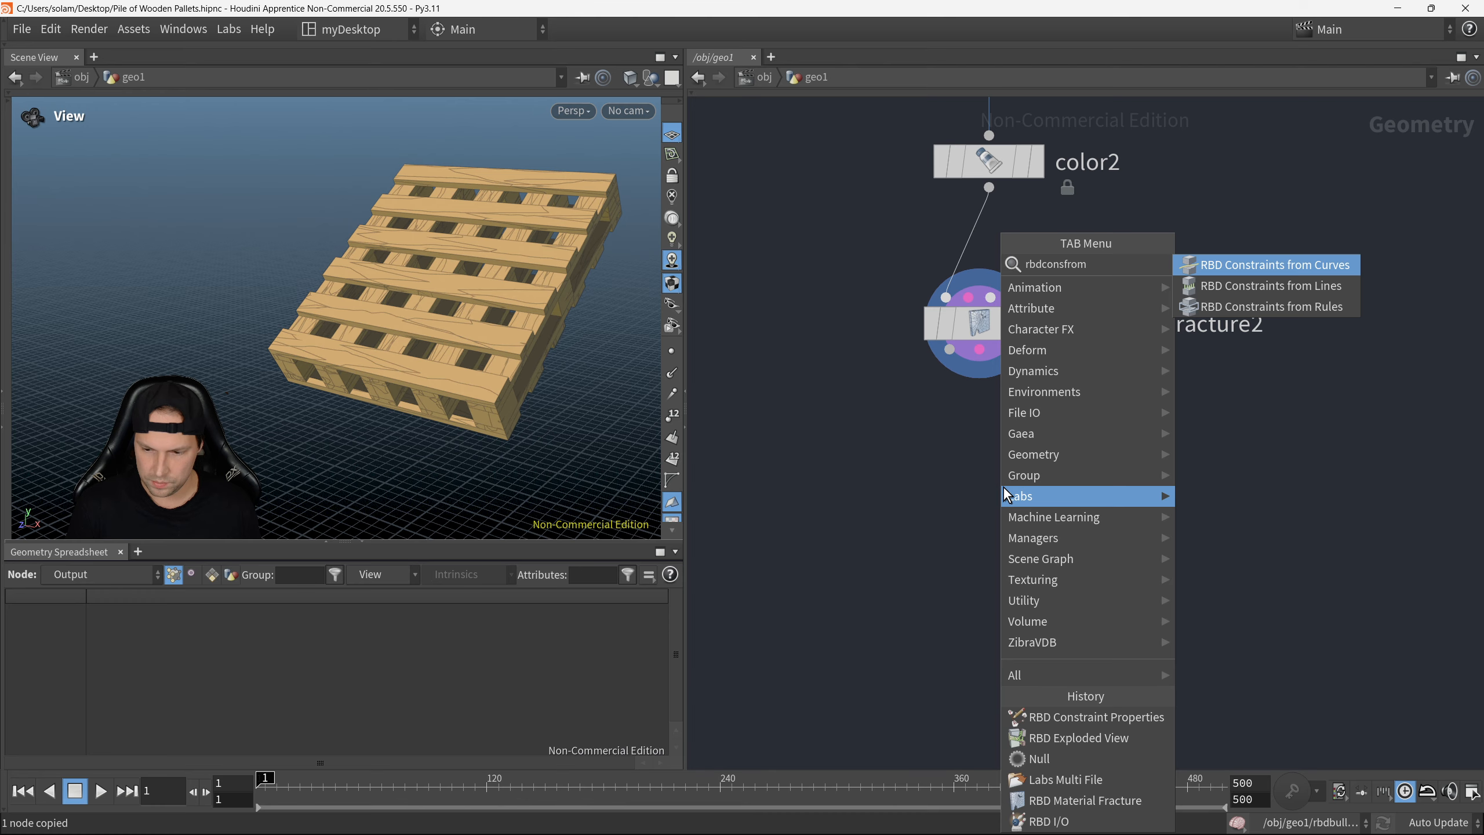
left_click(1260, 306)
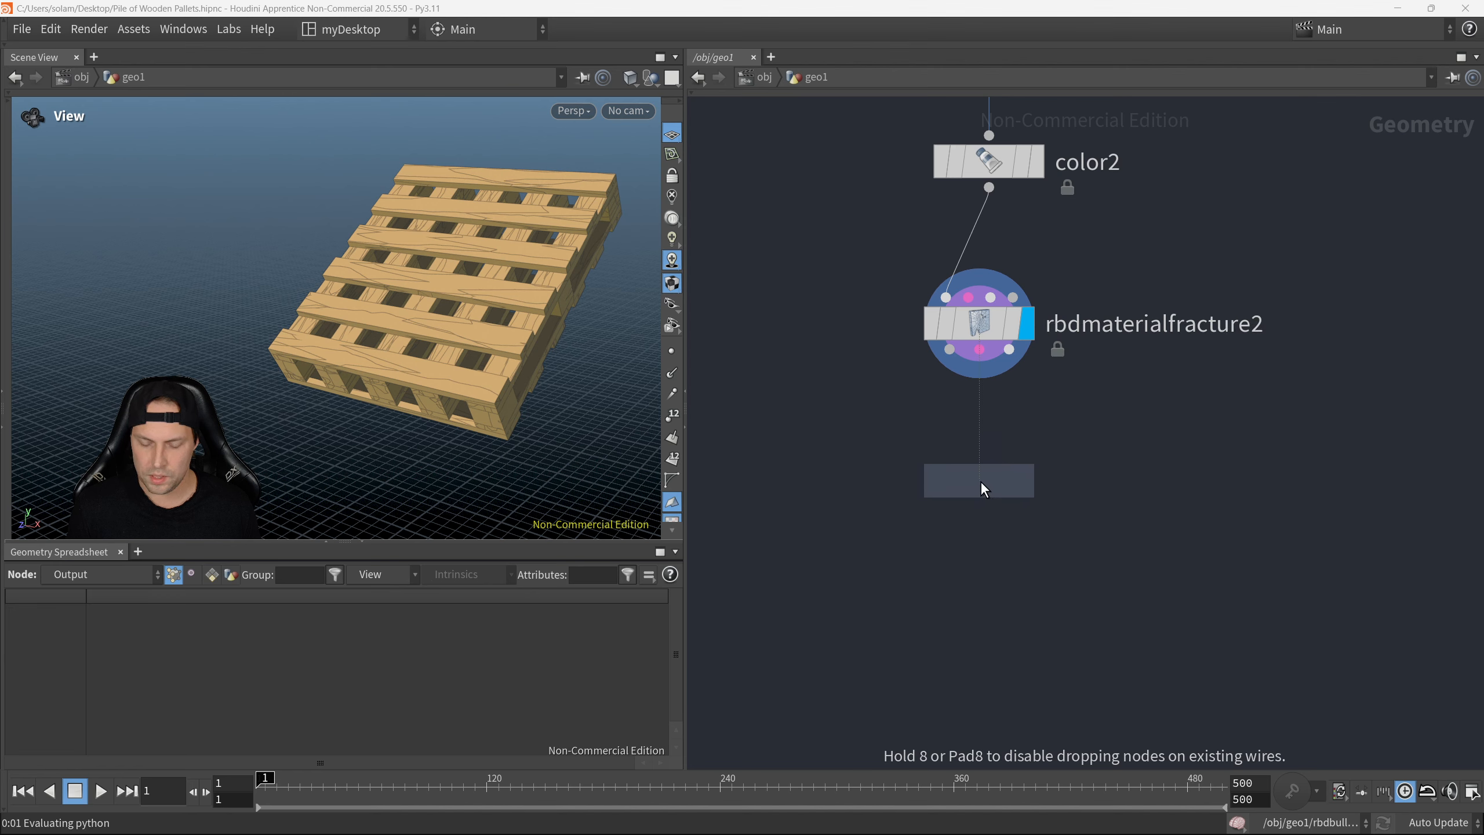
left_click(983, 494)
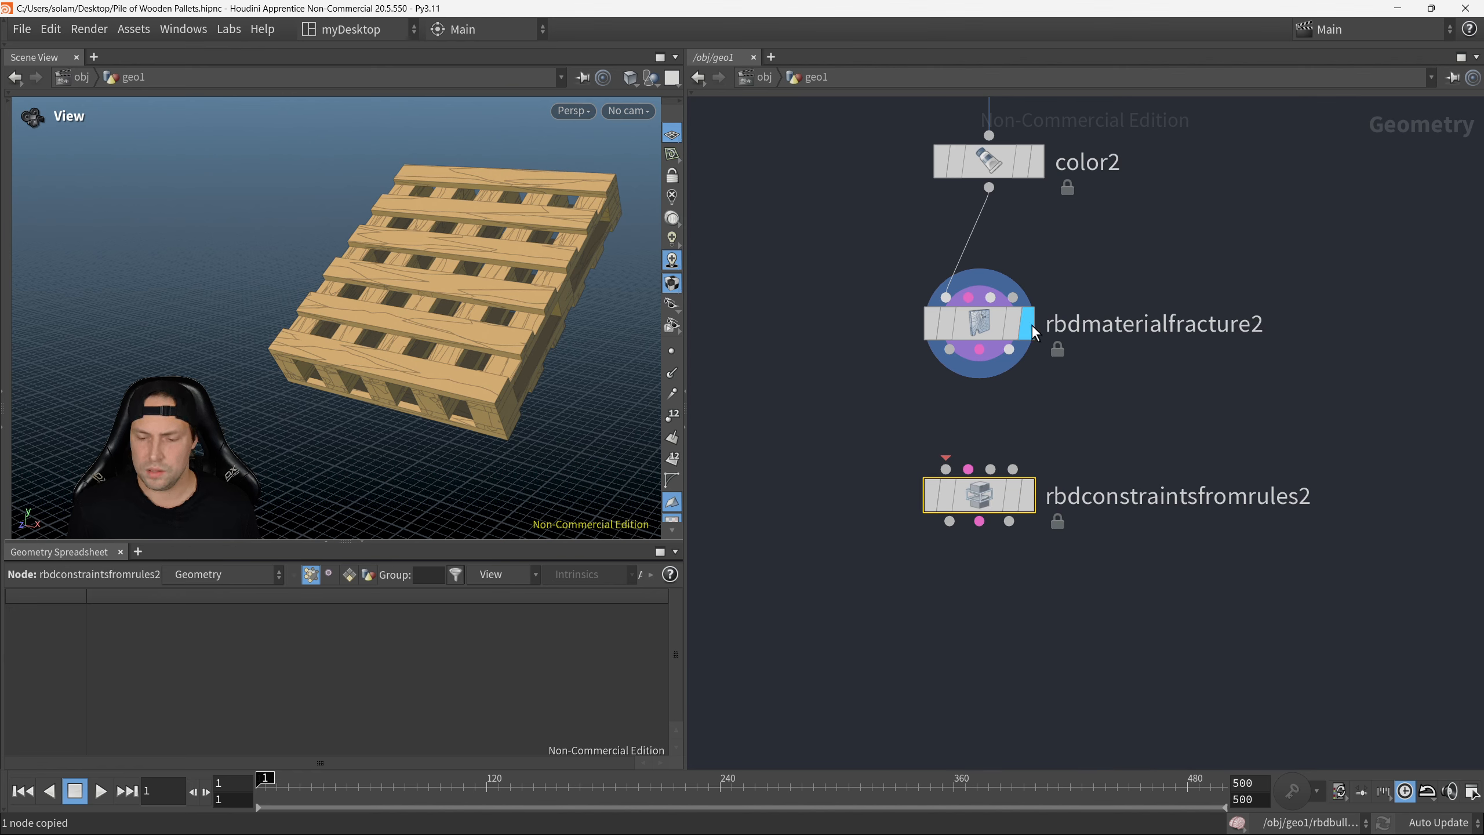
Step: Connect the fracture node's first output to the geometry input of the RBD Constraints from Rules node
left_click(951, 353)
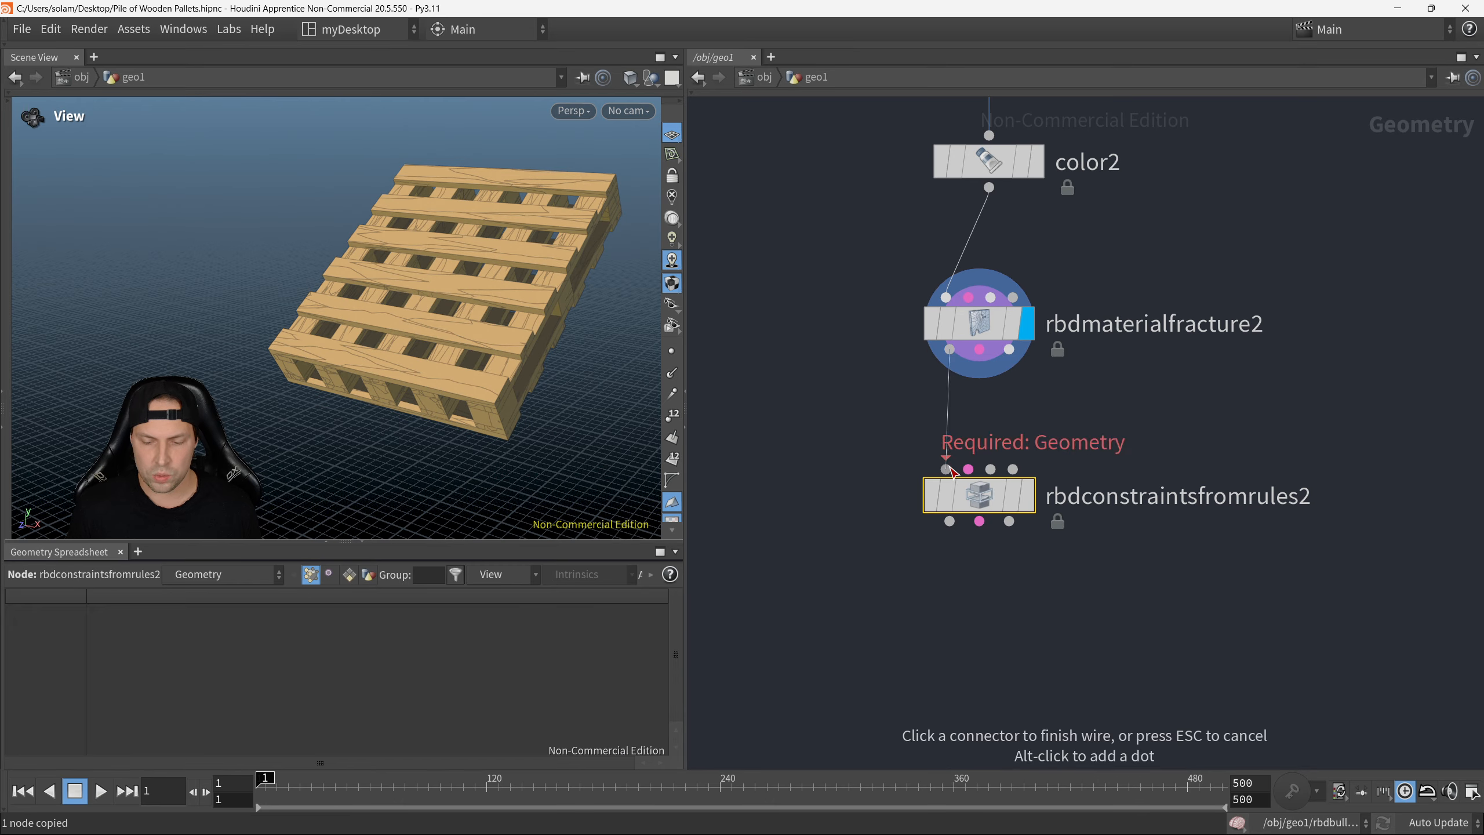
left_click(950, 468)
left_click_drag(987, 498, 986, 511)
scroll(985, 512, "down", 1)
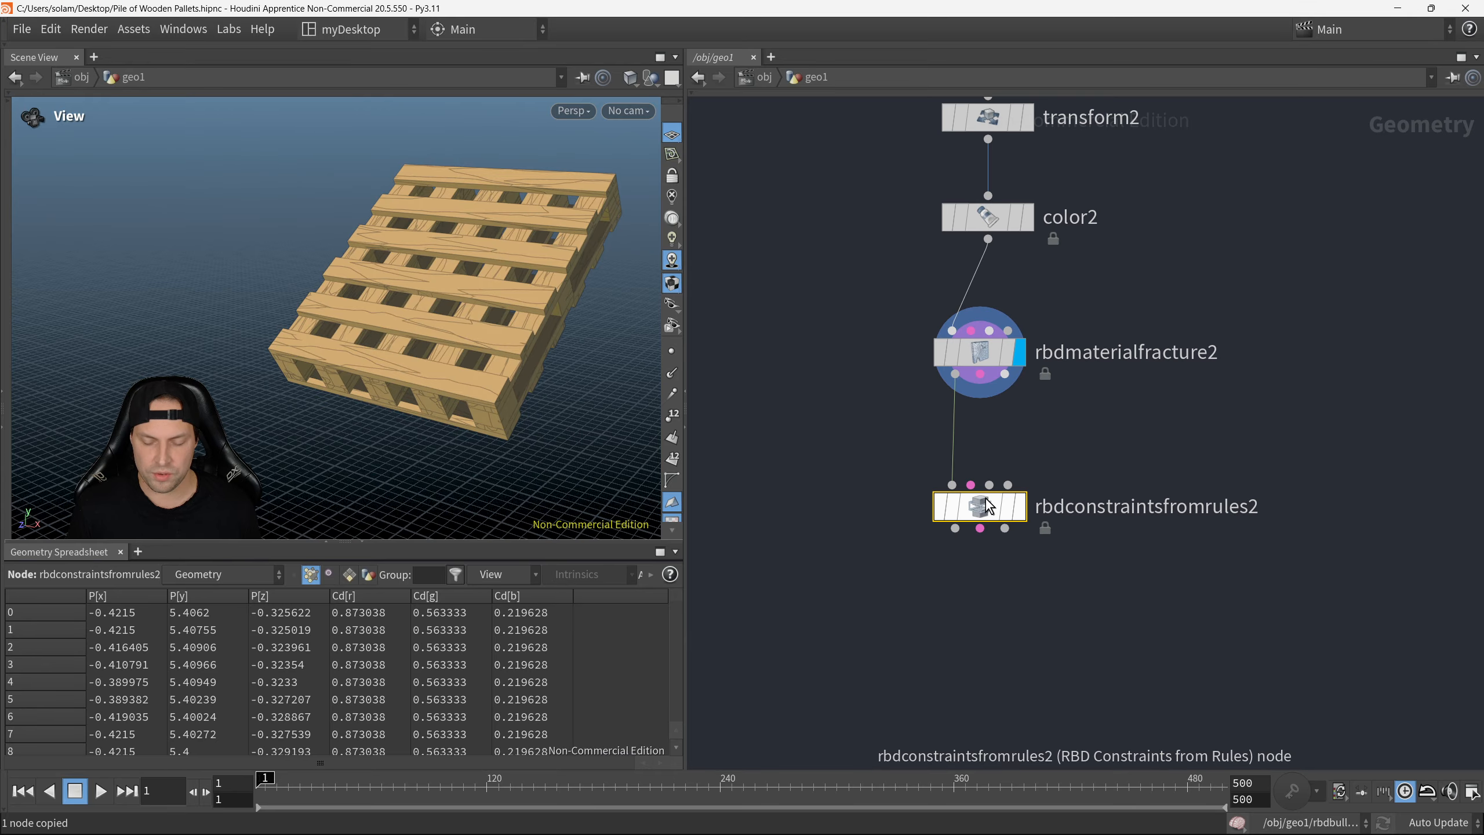
Step: Attach a null to the RBD Material Fracture node's constraint geometry output and place it off to the side
scroll(982, 426, "up", 1)
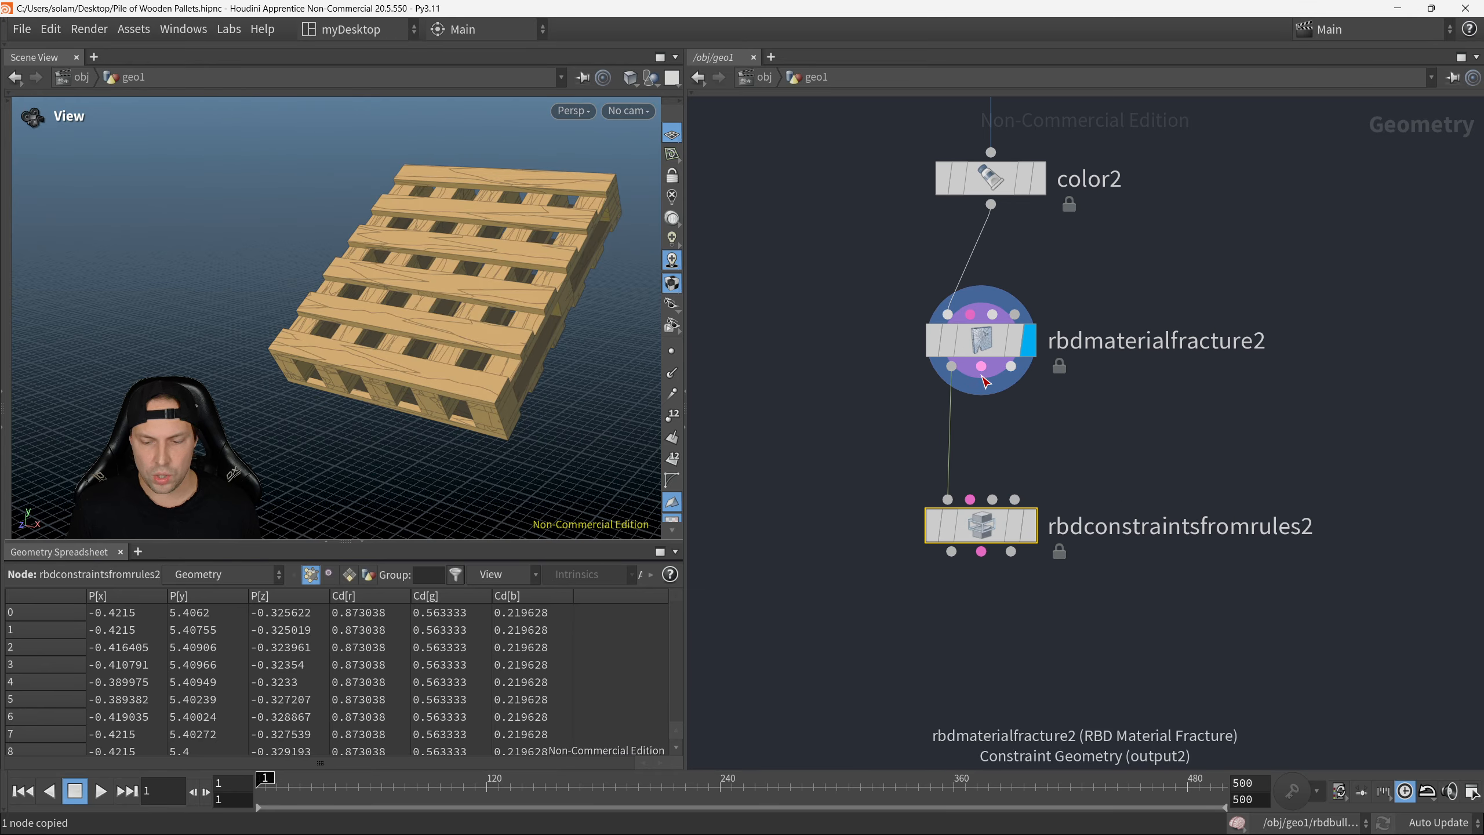
left_click(982, 370)
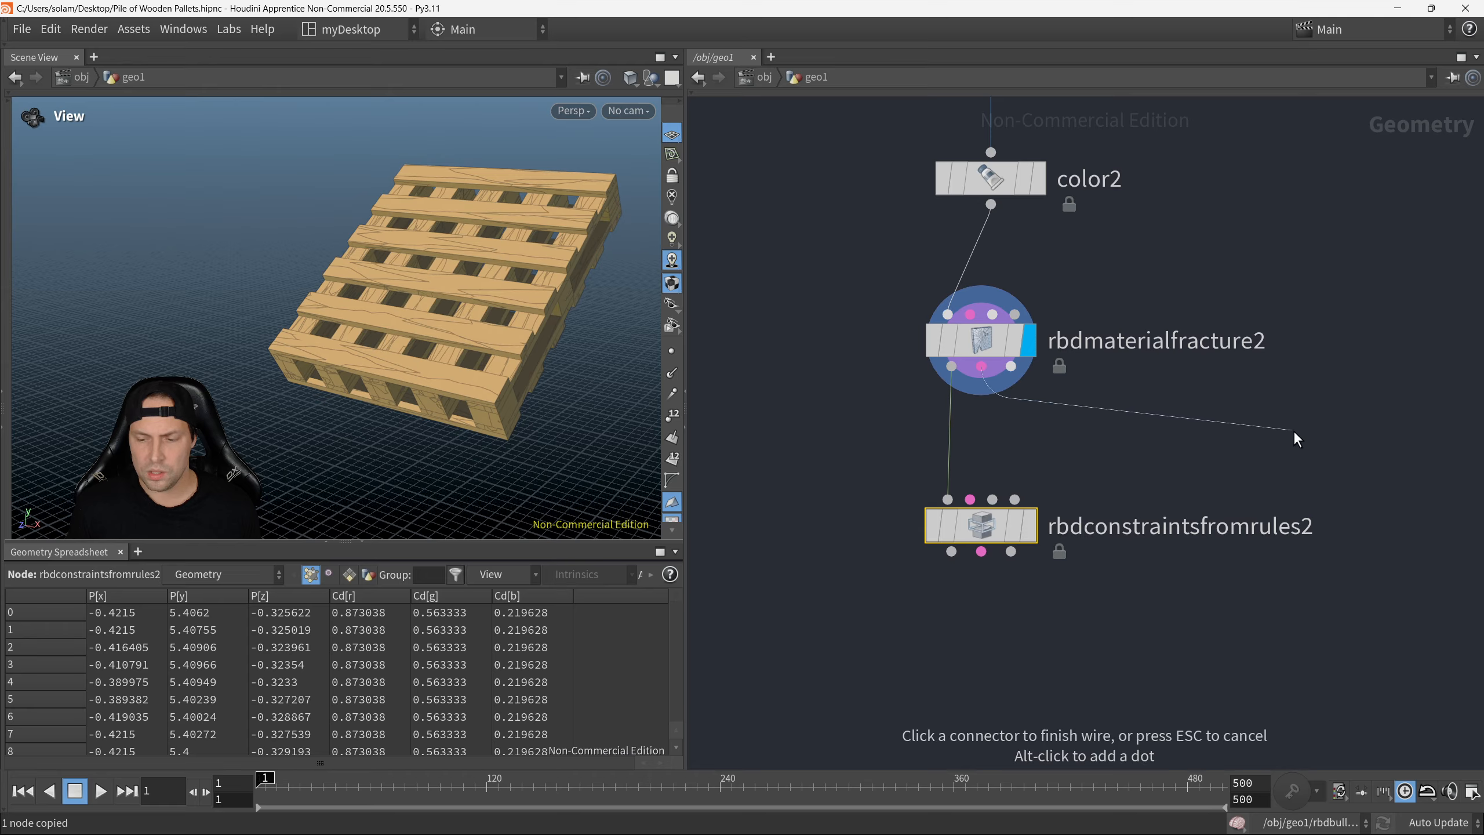
scroll(1214, 423, "down", 1)
scroll(1121, 401, "up", 1)
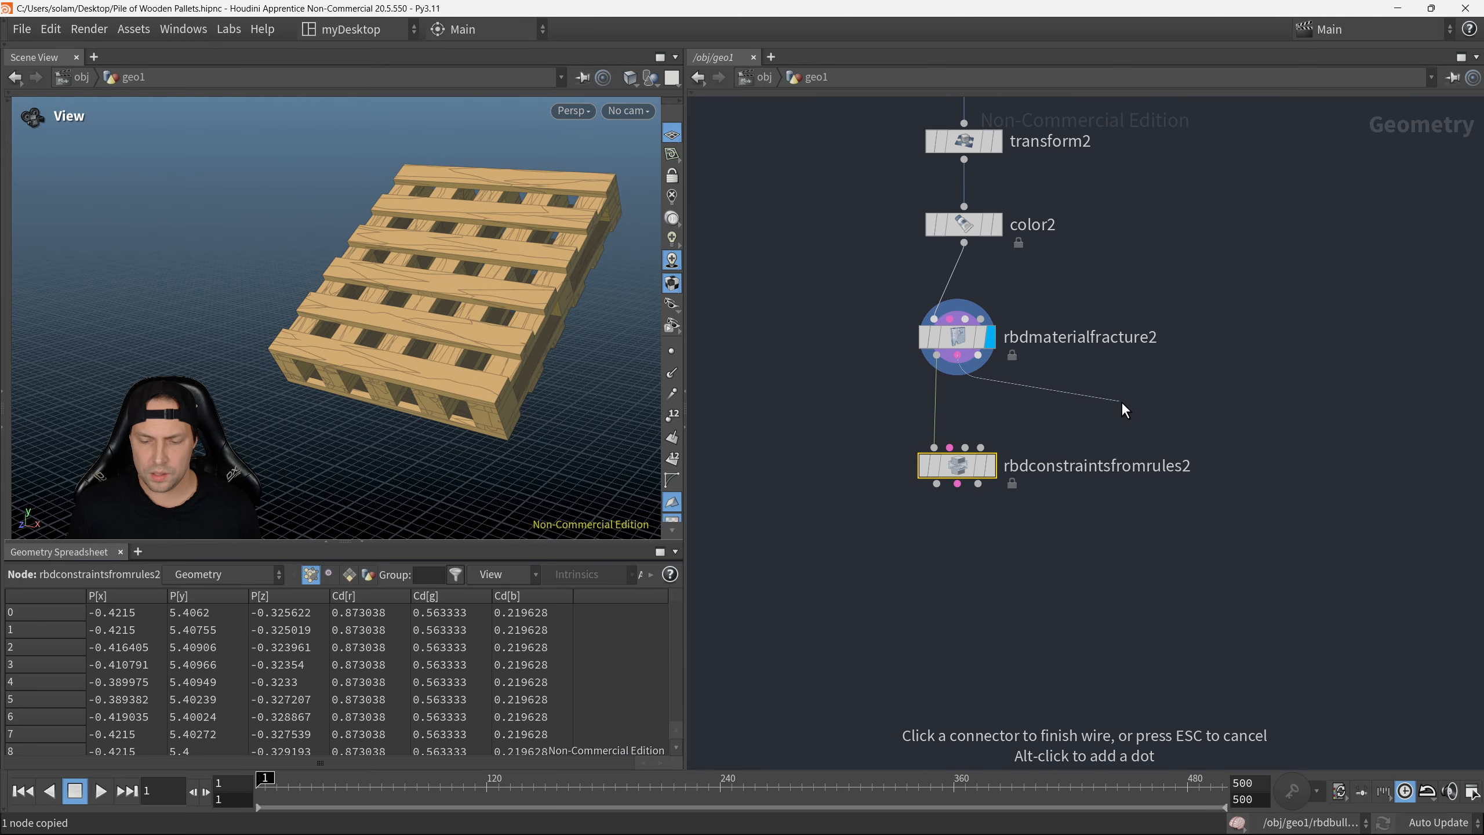
key("Tab")
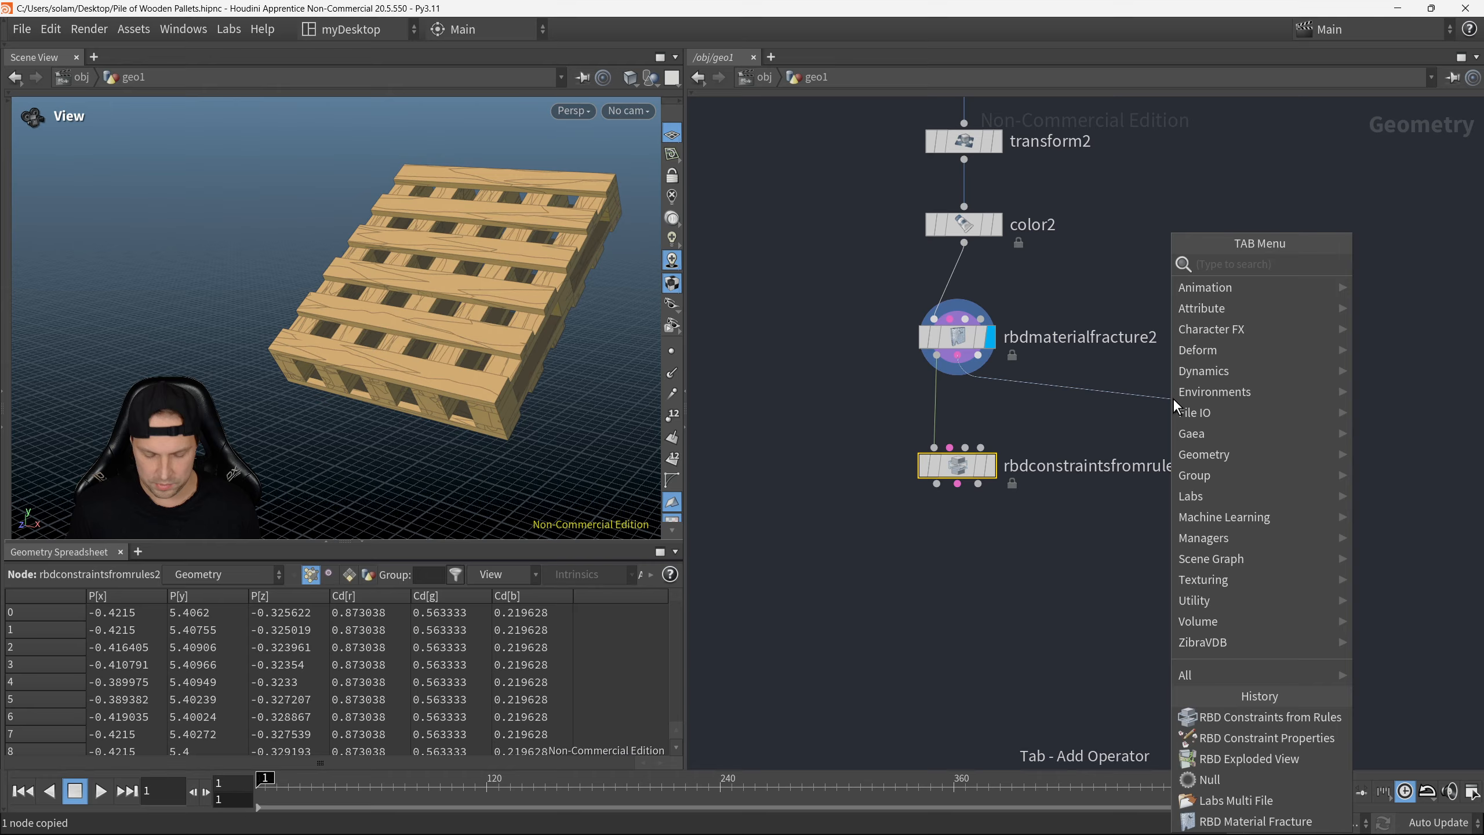
type("null")
key("Return")
left_click(1173, 399)
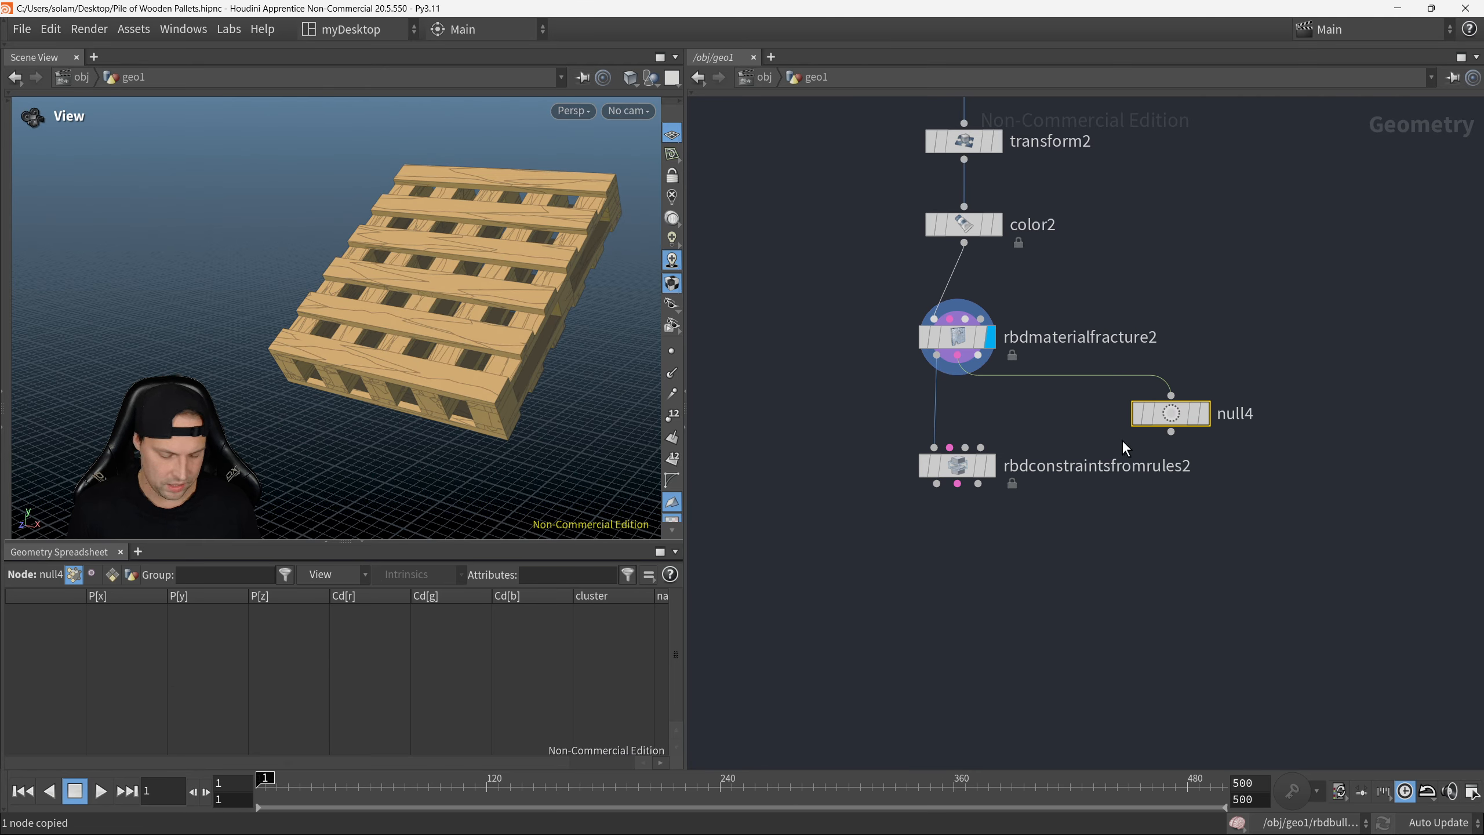
Step: Move the RBD Constraints from Rules node further down and display the null attached to the constraint geometry output
left_click_drag(967, 468, 973, 545)
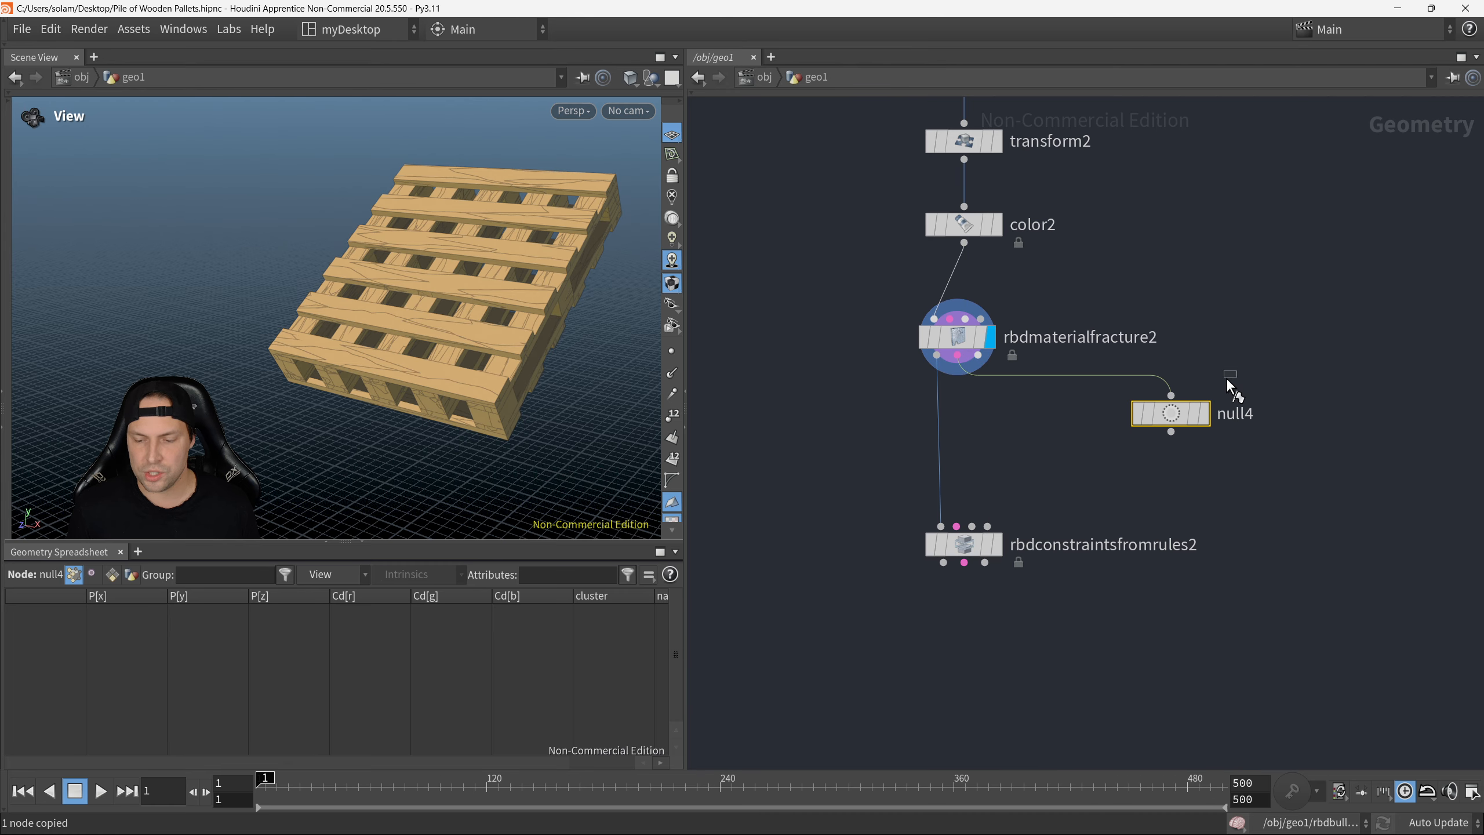
left_click_drag(1228, 378, 1130, 450)
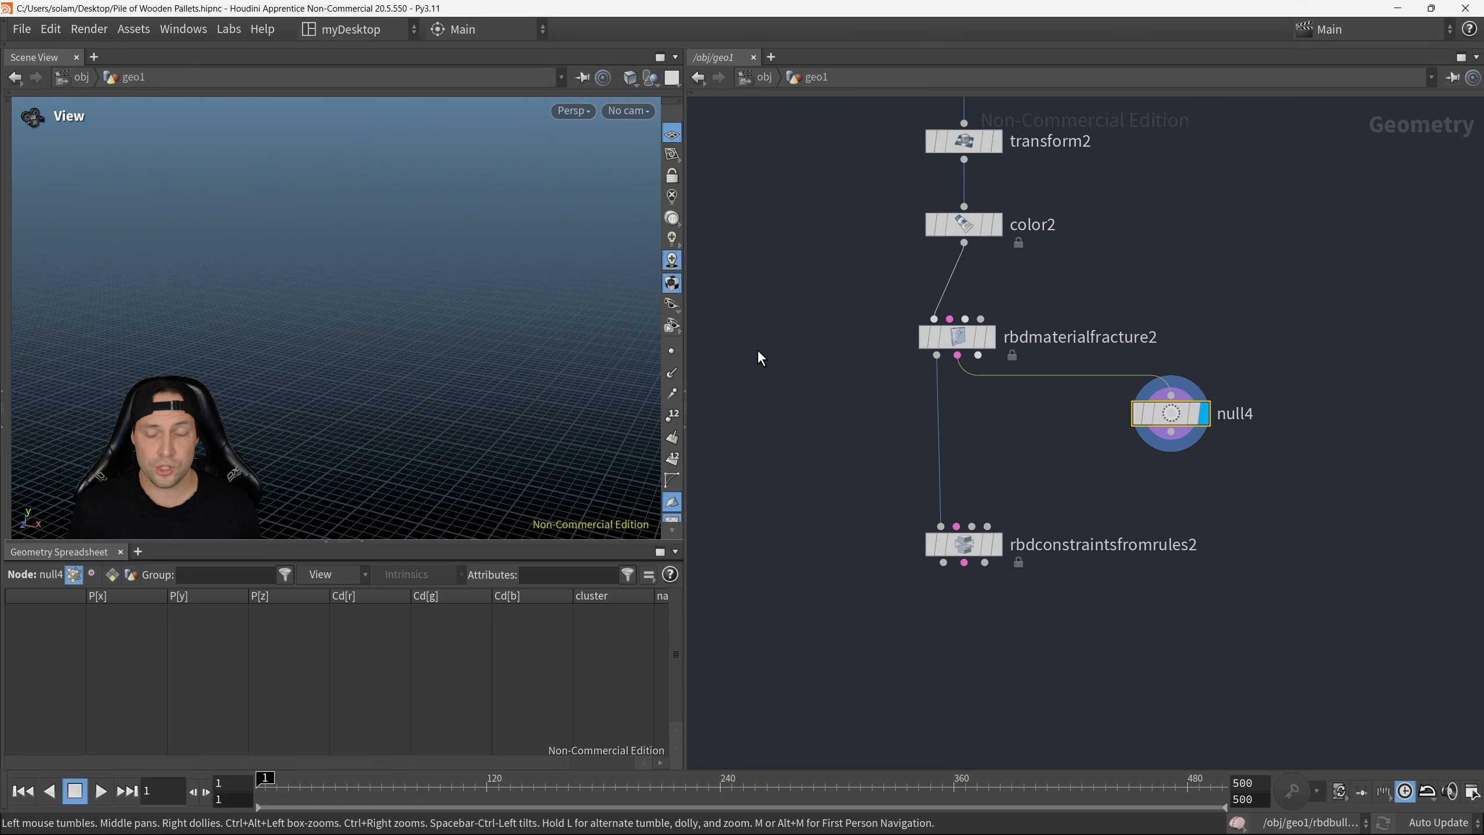
Step: Delete the null on the constraint output and check that Enable Constraints is off in the RBD Material Fracture node's constraint settings
key("alt+x")
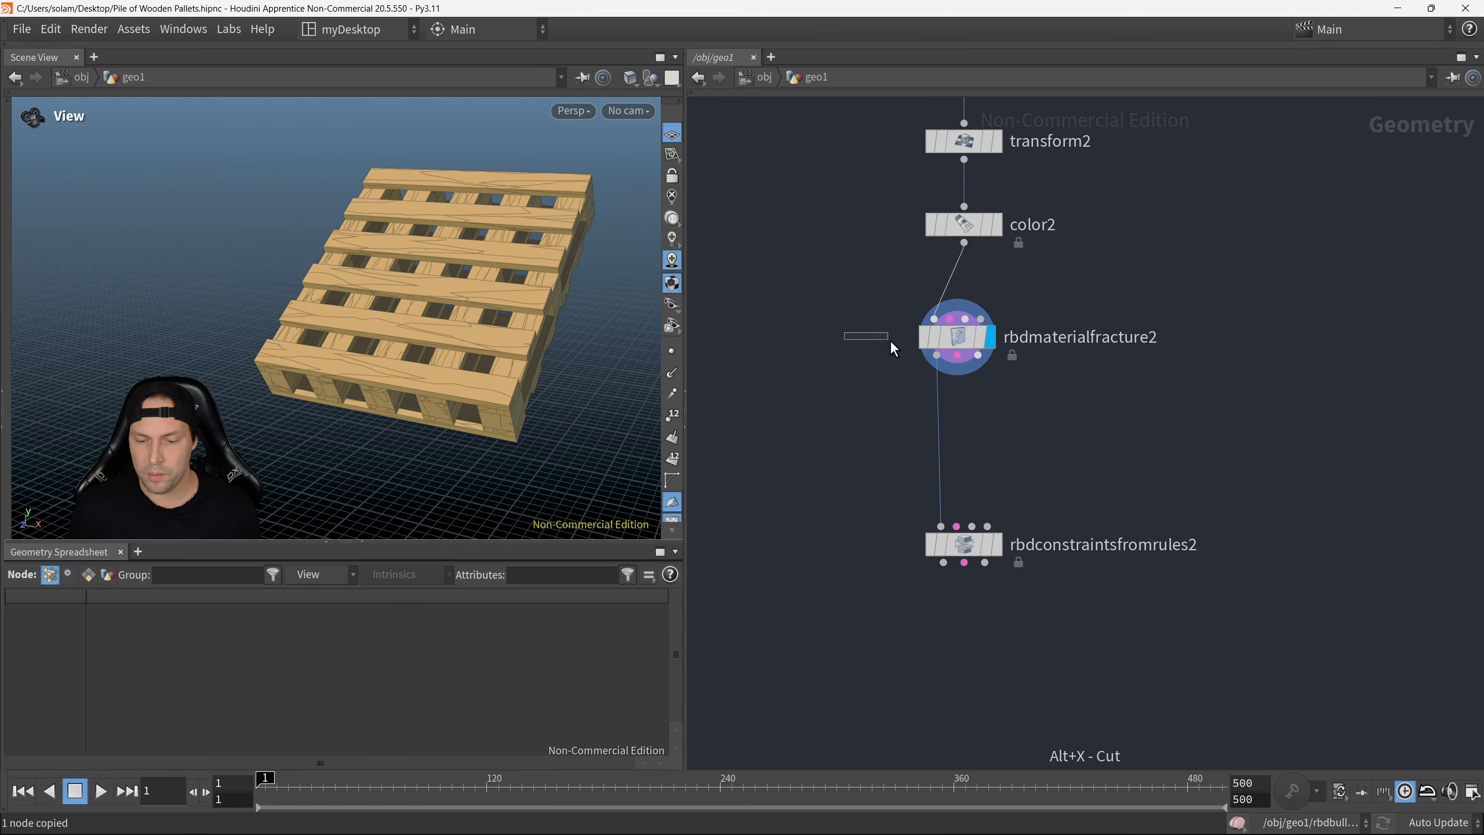
left_click_drag(891, 338, 981, 357)
key("p")
left_click(1082, 396)
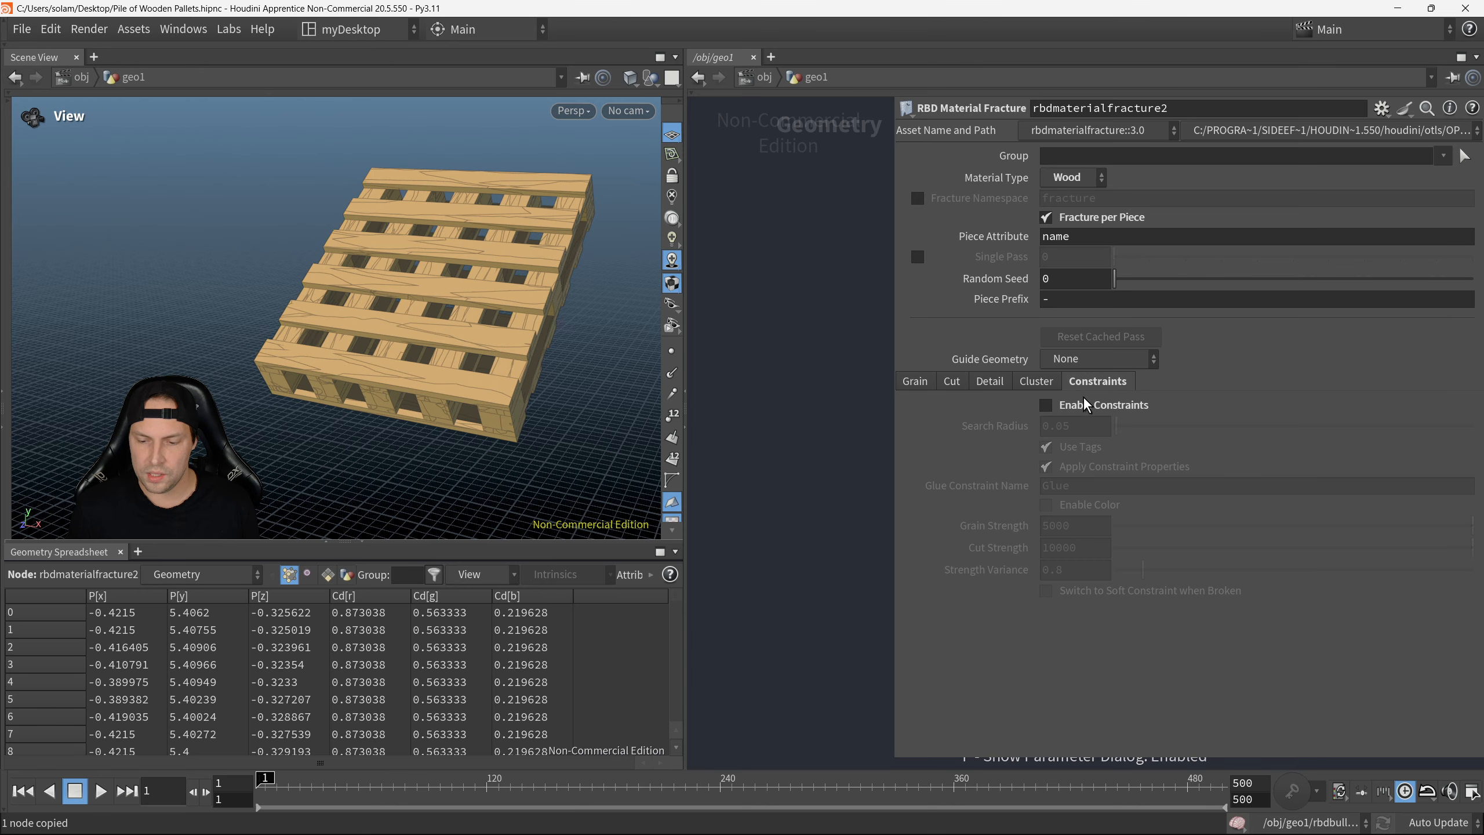
left_click(1050, 406)
left_click(1050, 406)
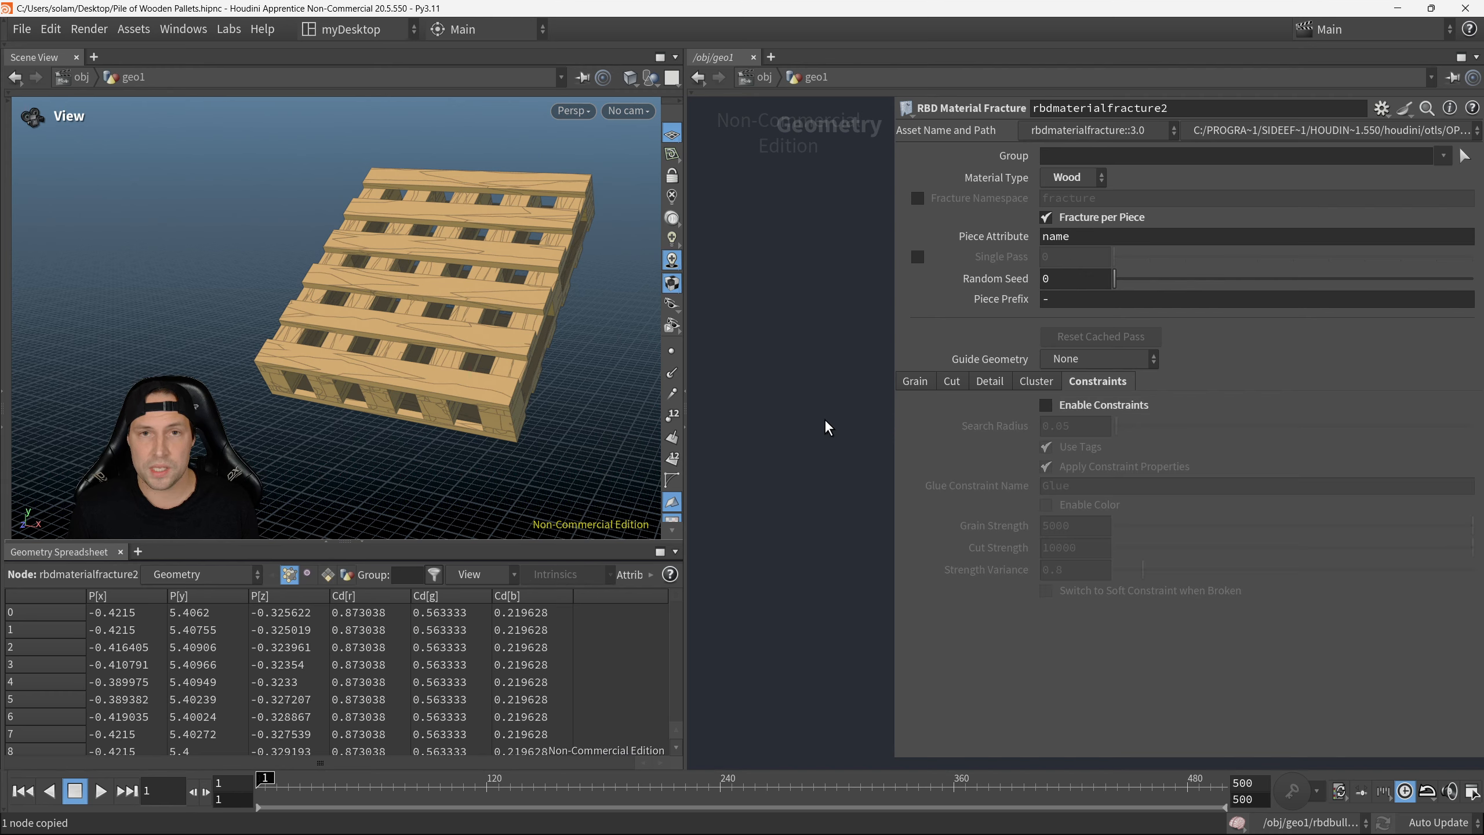
key("p")
Step: Display the RBD Constraints from Rules node and show its parameters beside a wider network area
middle_click_drag(916, 443, 895, 386)
scroll(923, 409, "up", 1)
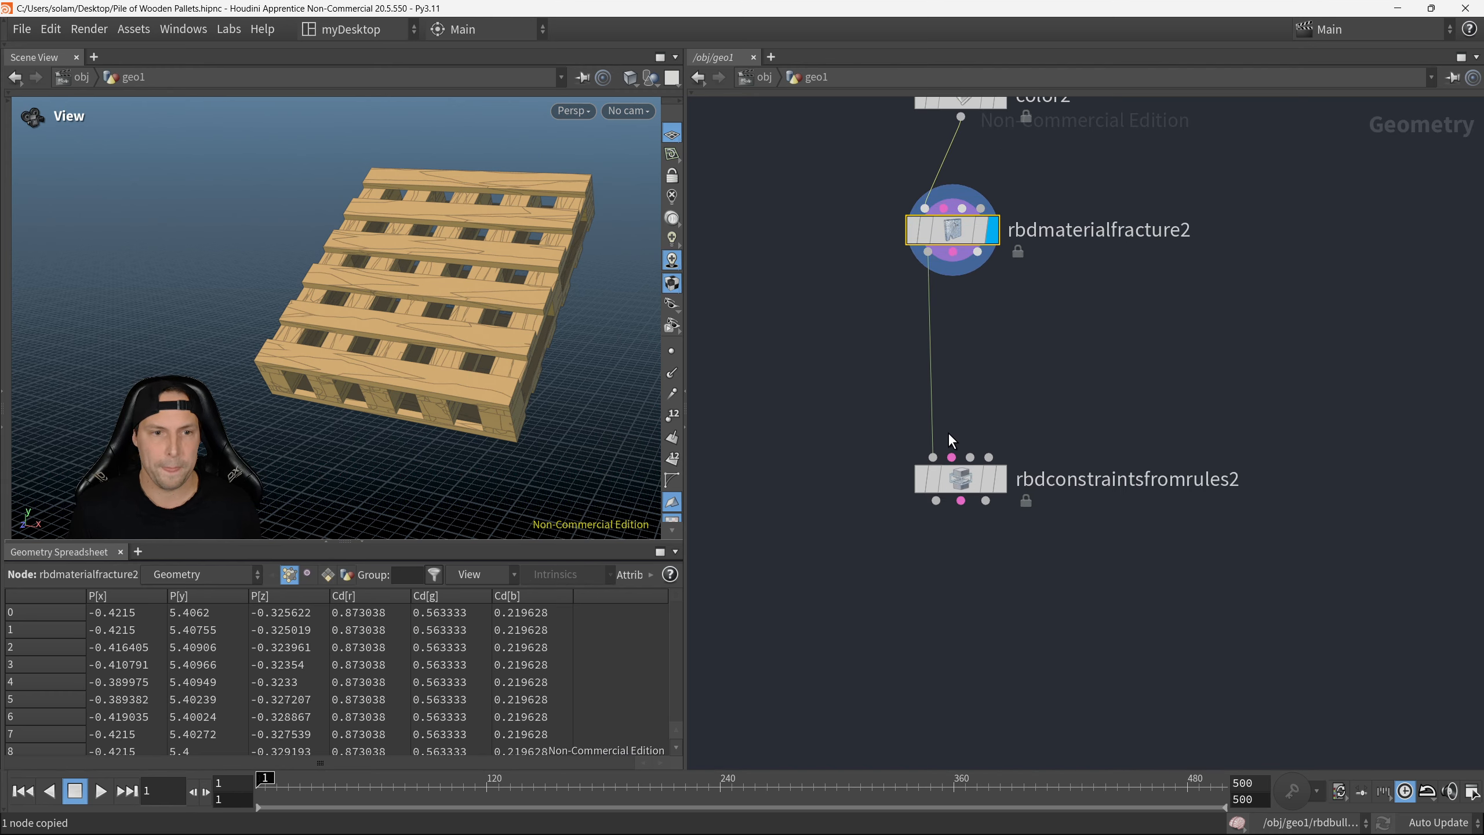
left_click(1000, 478)
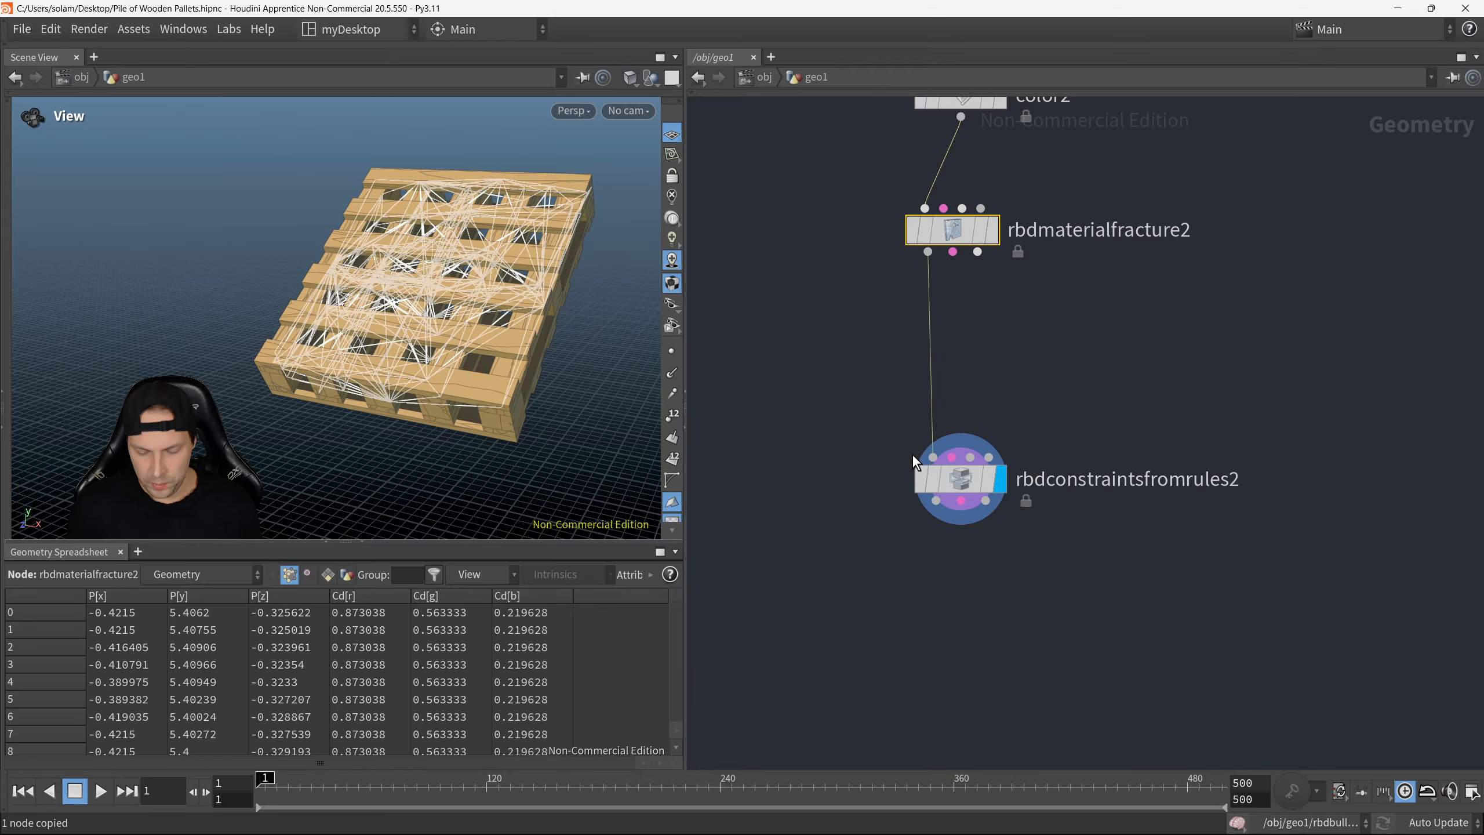
key("p")
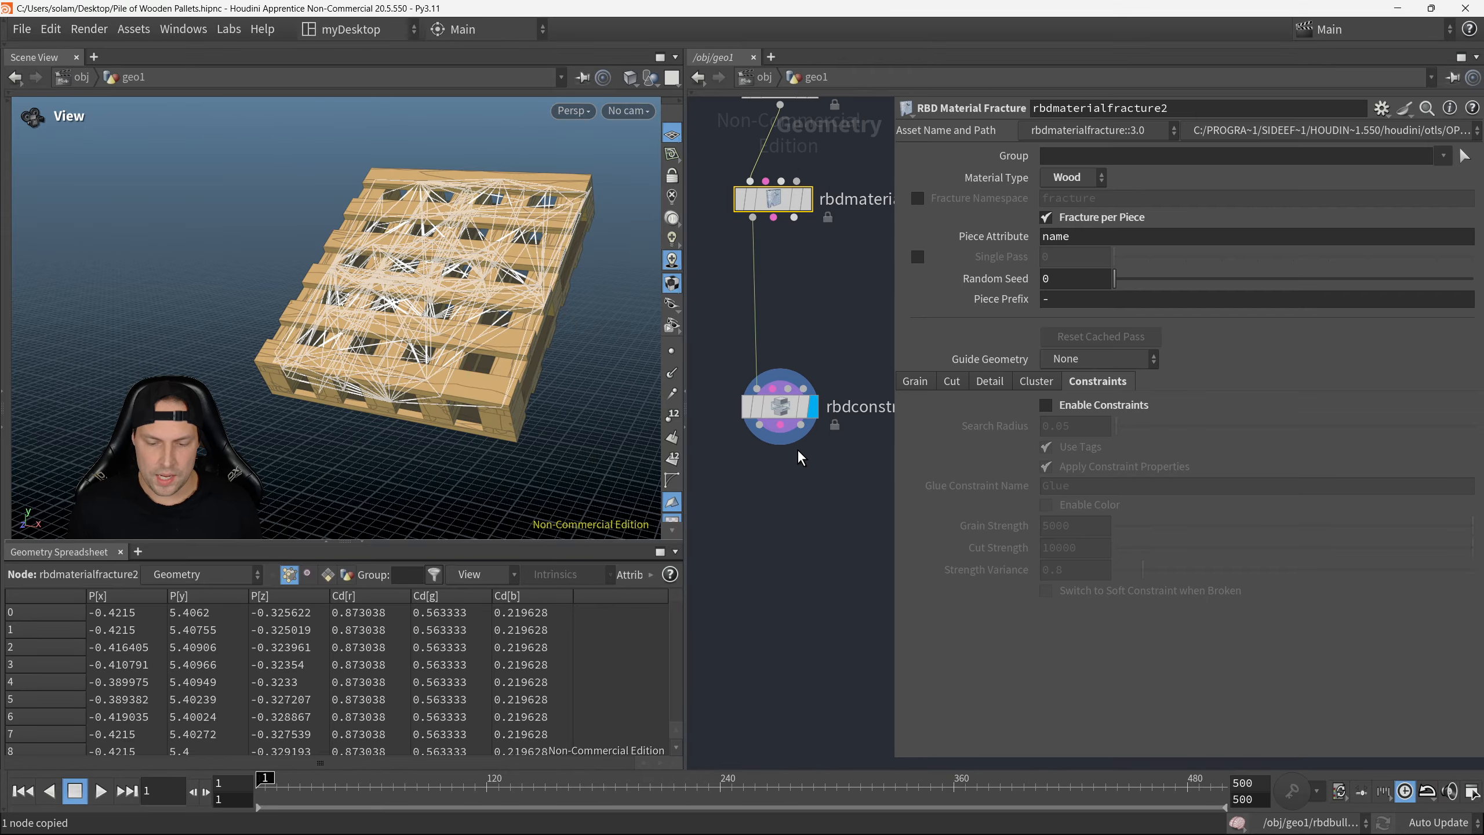
left_click_drag(893, 456, 1036, 456)
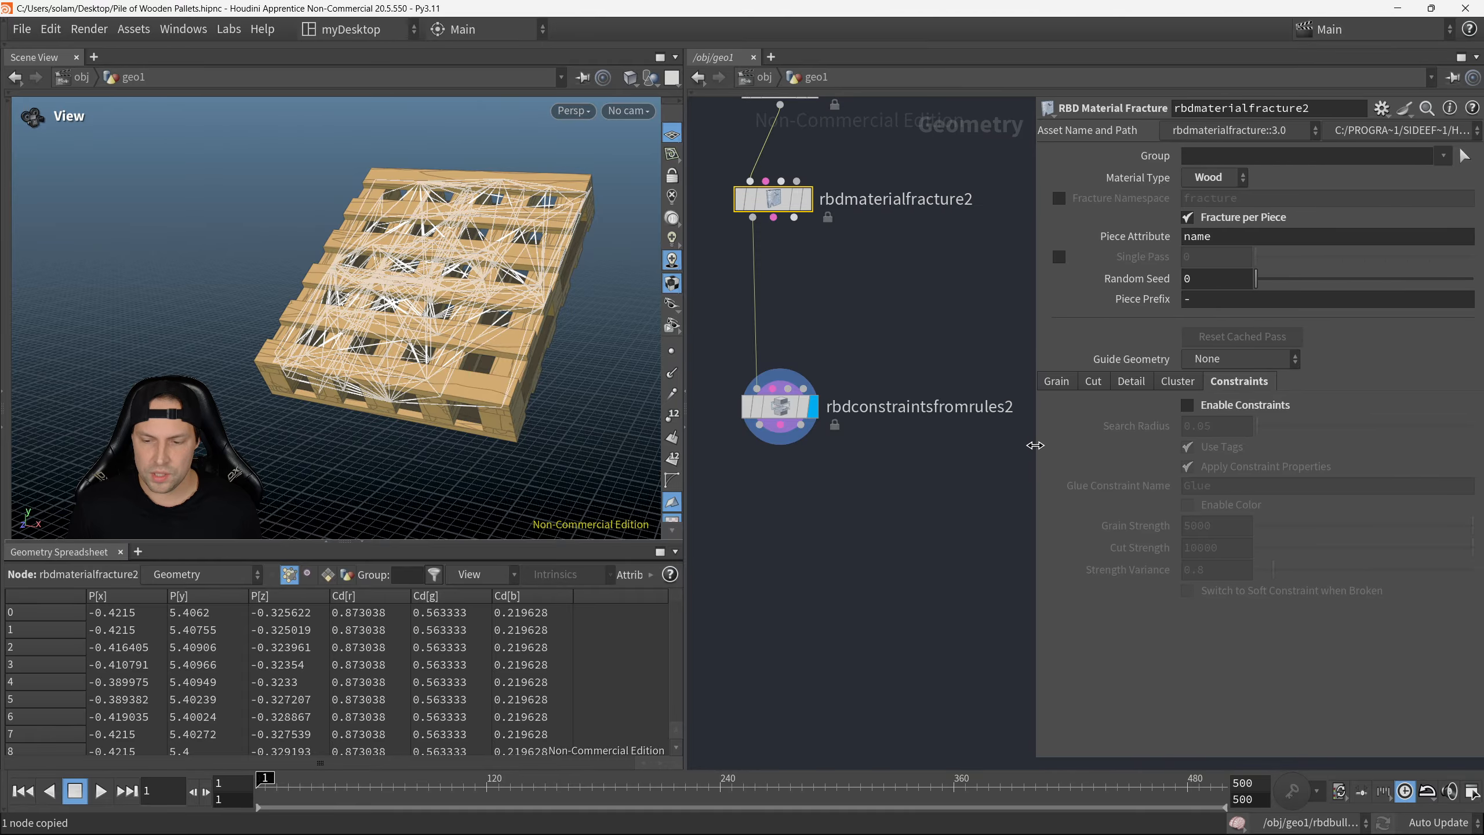
left_click(858, 401)
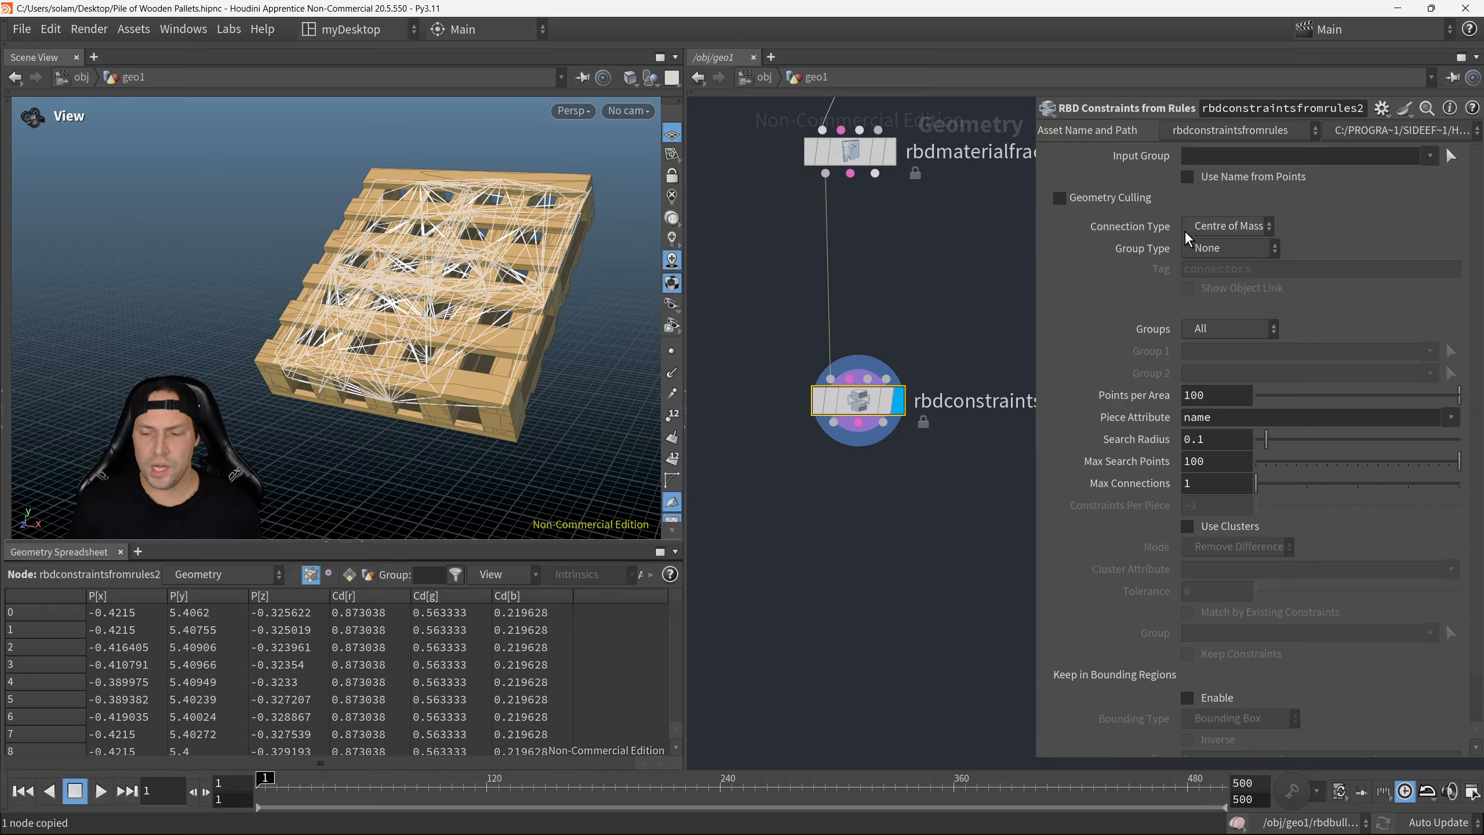
Step: Set the RBD Constraints from Rules connection type to Surface Points and inspect the constraints on the pallet
left_click(1205, 230)
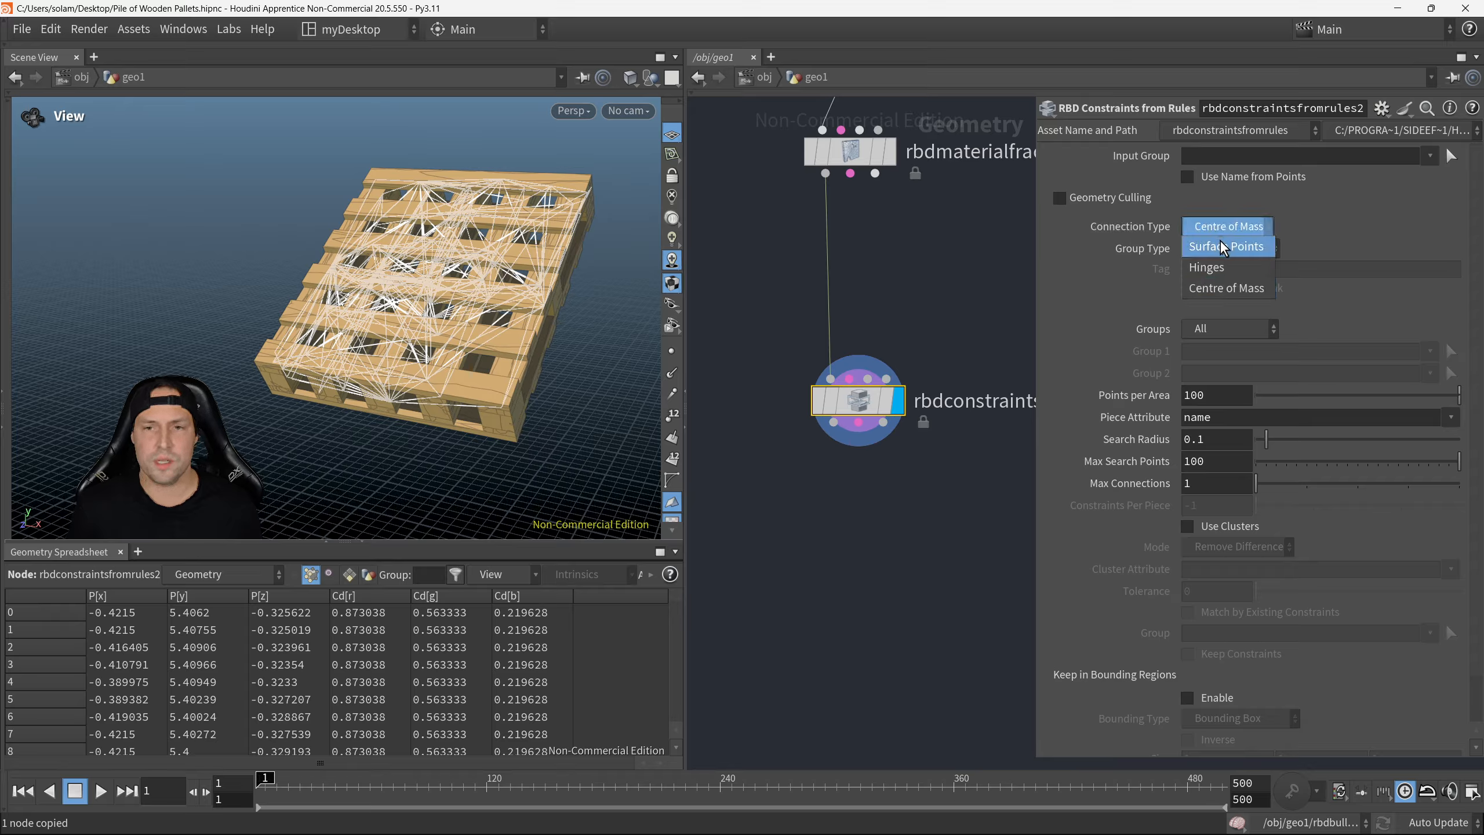
left_click(1233, 248)
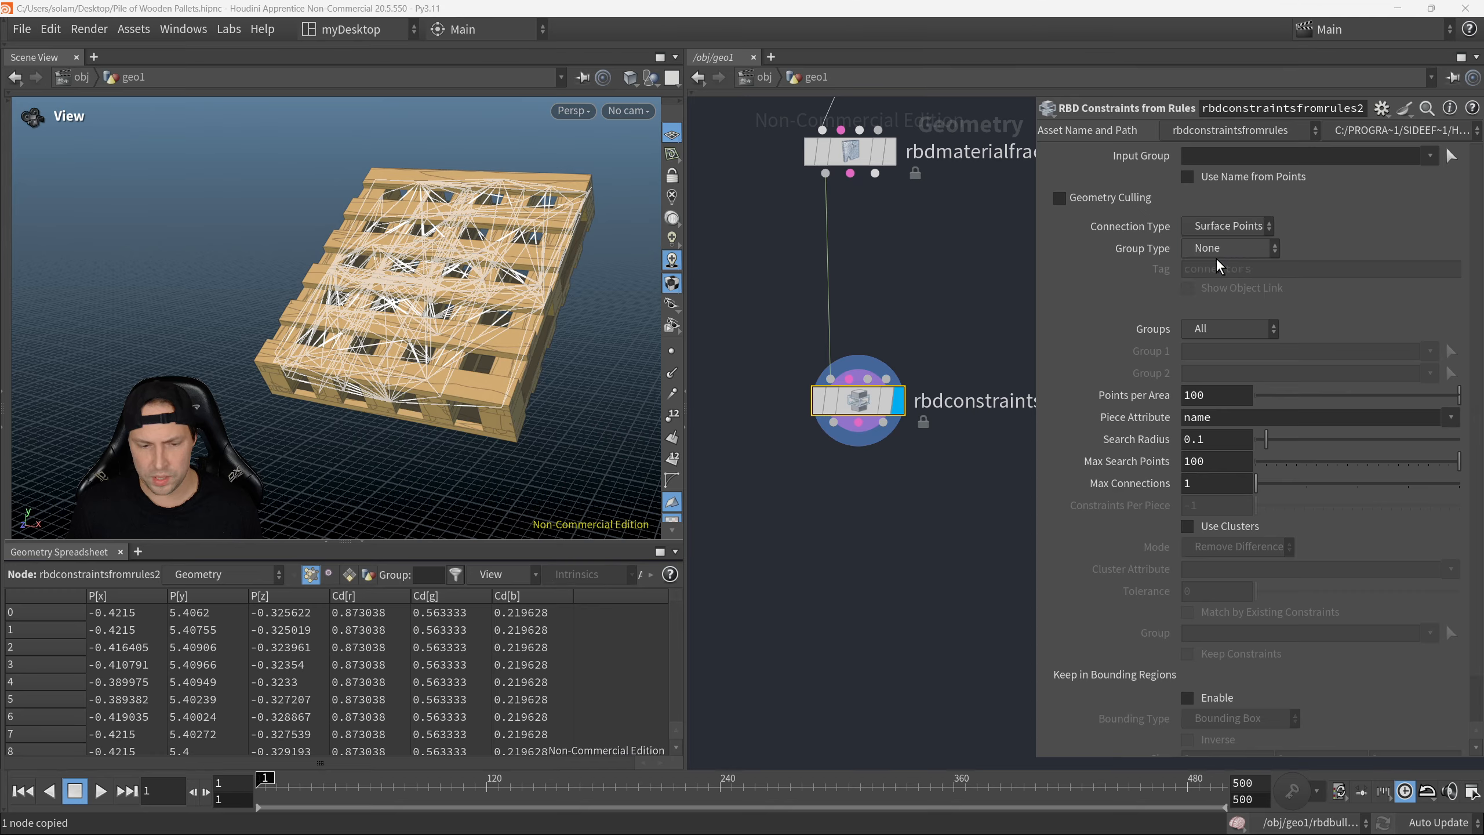
left_click_drag(605, 386, 481, 373)
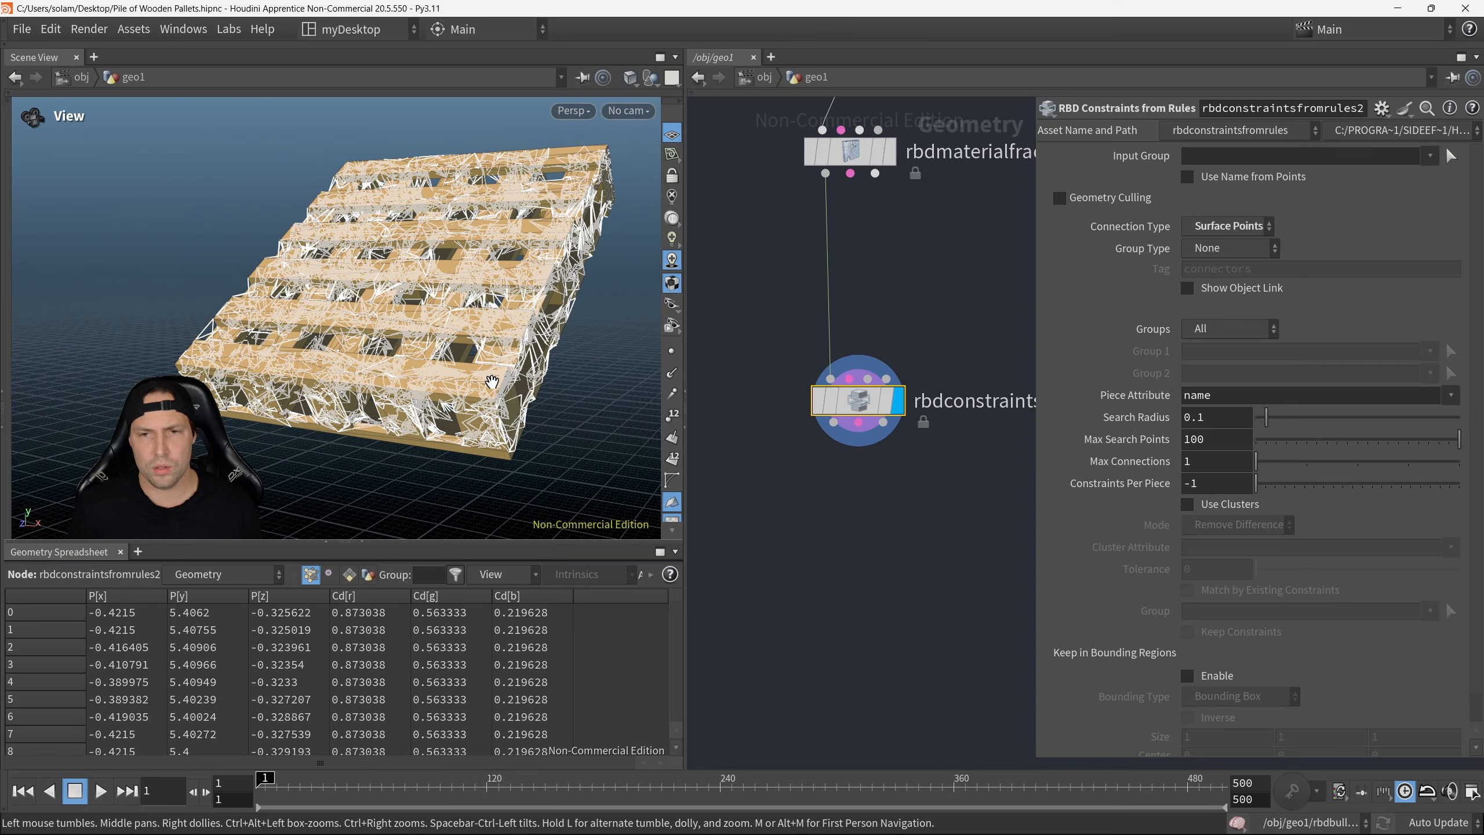
Step: Switch the constraint connection type to Hinges and inspect the pallet up close
left_click(1249, 226)
left_click(1247, 266)
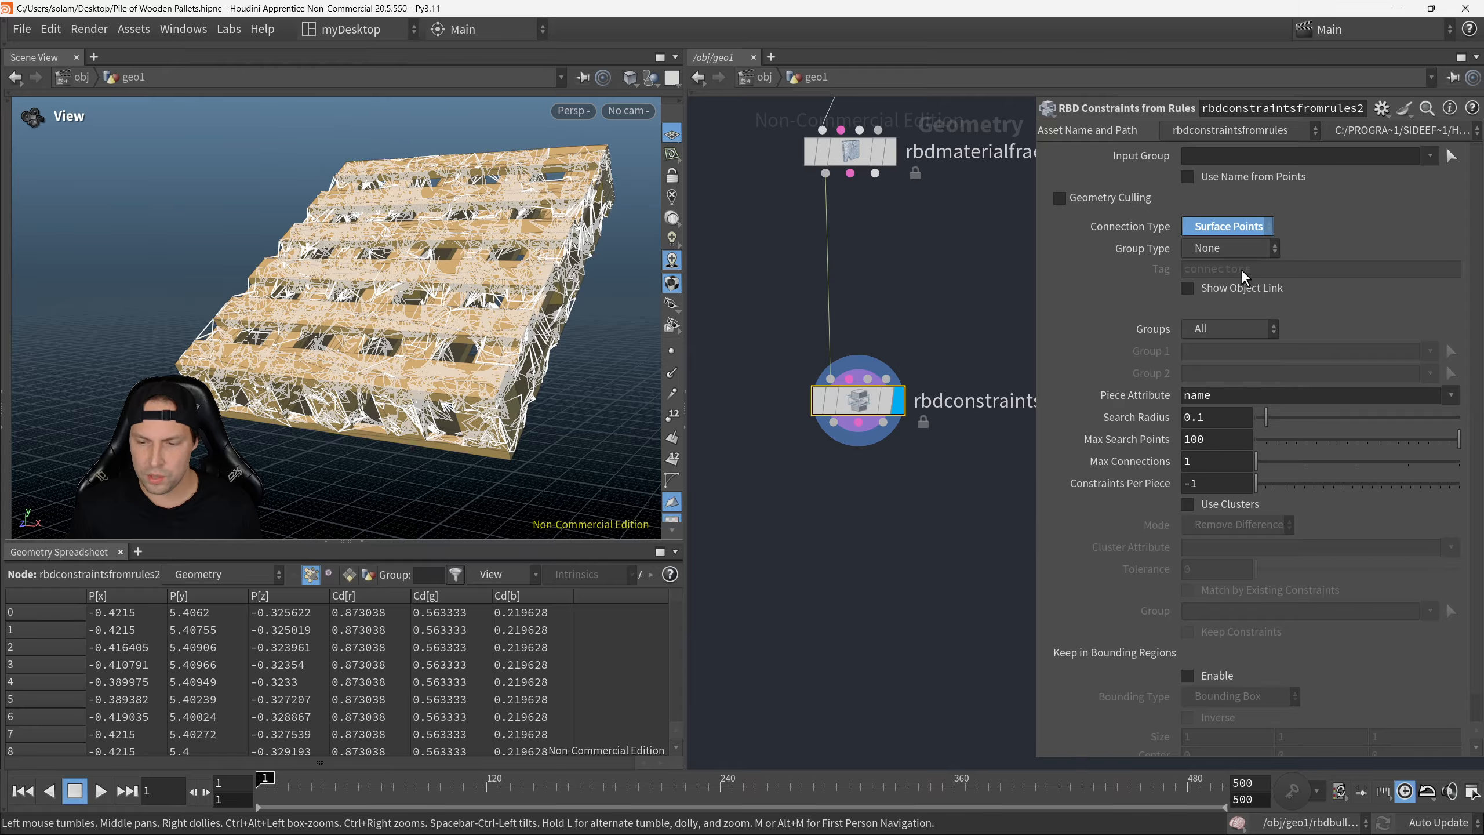
scroll(543, 392, "up", 3)
mouse_move(544, 391)
left_mouse_down()
mouse_move(546, 362)
mouse_move(564, 397)
left_mouse_up()
Step: Set the constraint connection type back to Centre of Mass and view the whole pallet
left_click(1214, 228)
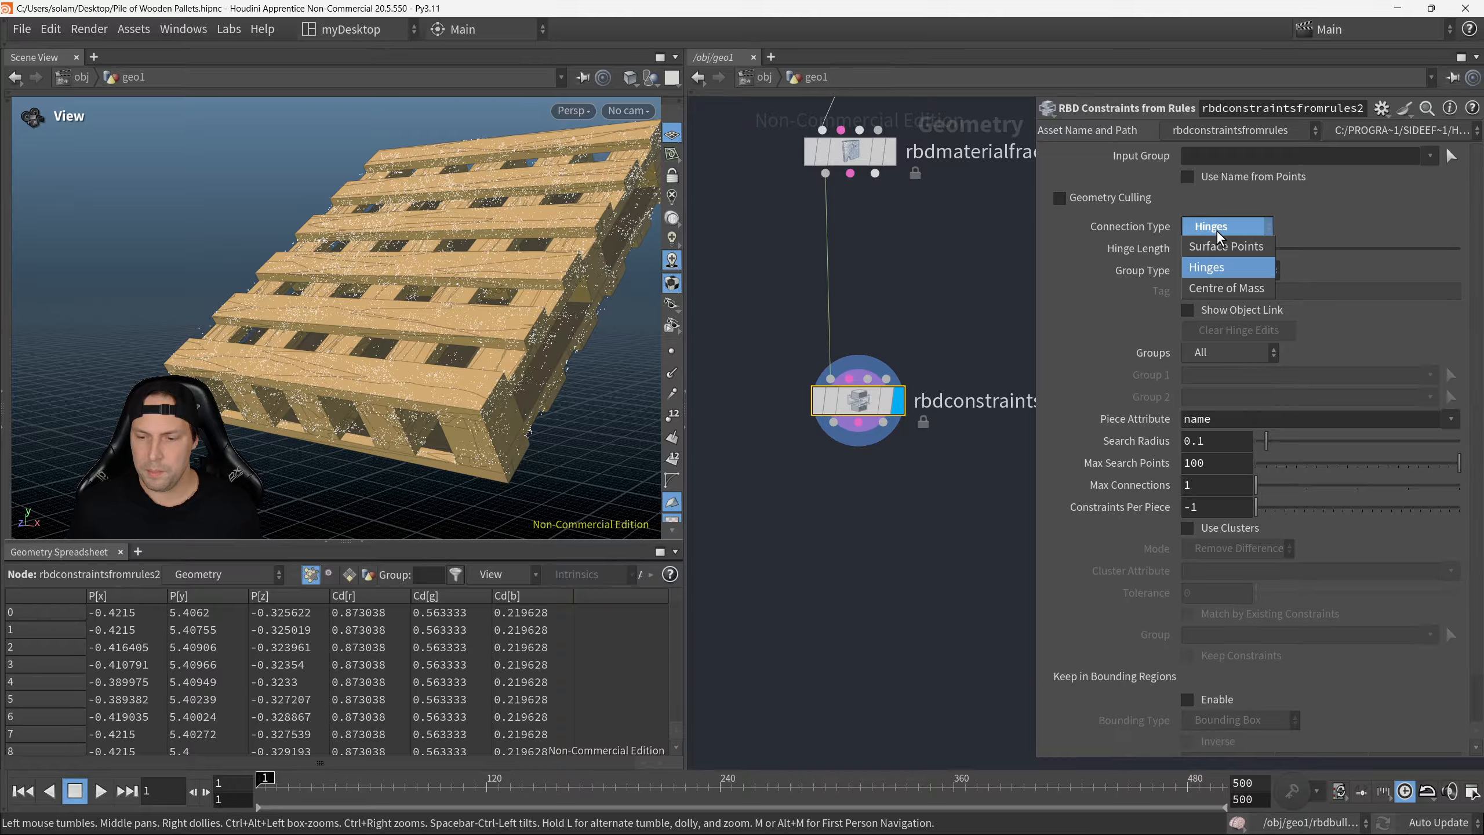
left_click(1242, 292)
scroll(502, 374, "down", 3)
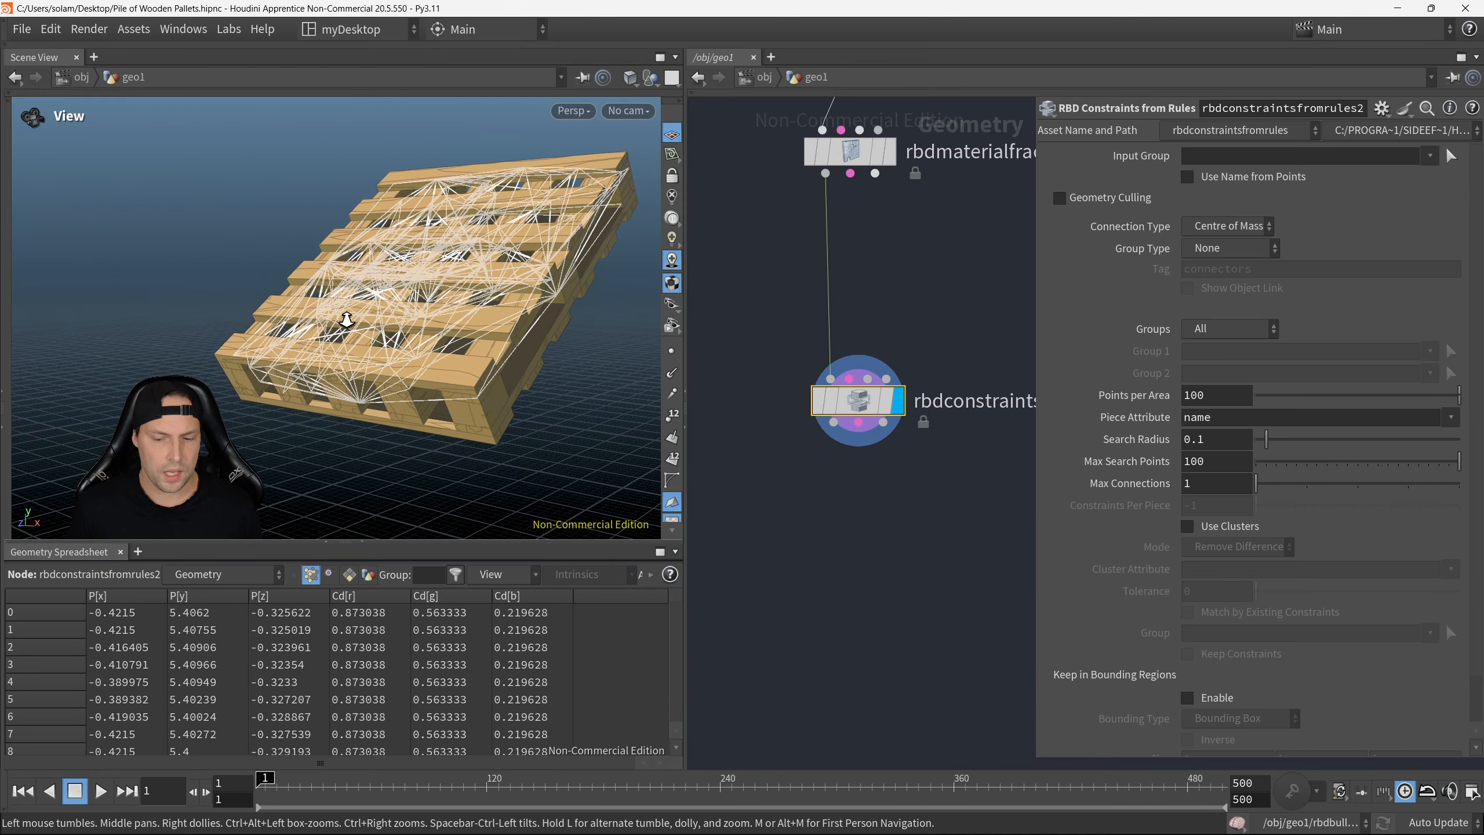
mouse_move(502, 374)
left_mouse_down()
mouse_move(514, 290)
mouse_move(513, 370)
mouse_move(478, 369)
mouse_move(497, 371)
left_mouse_up()
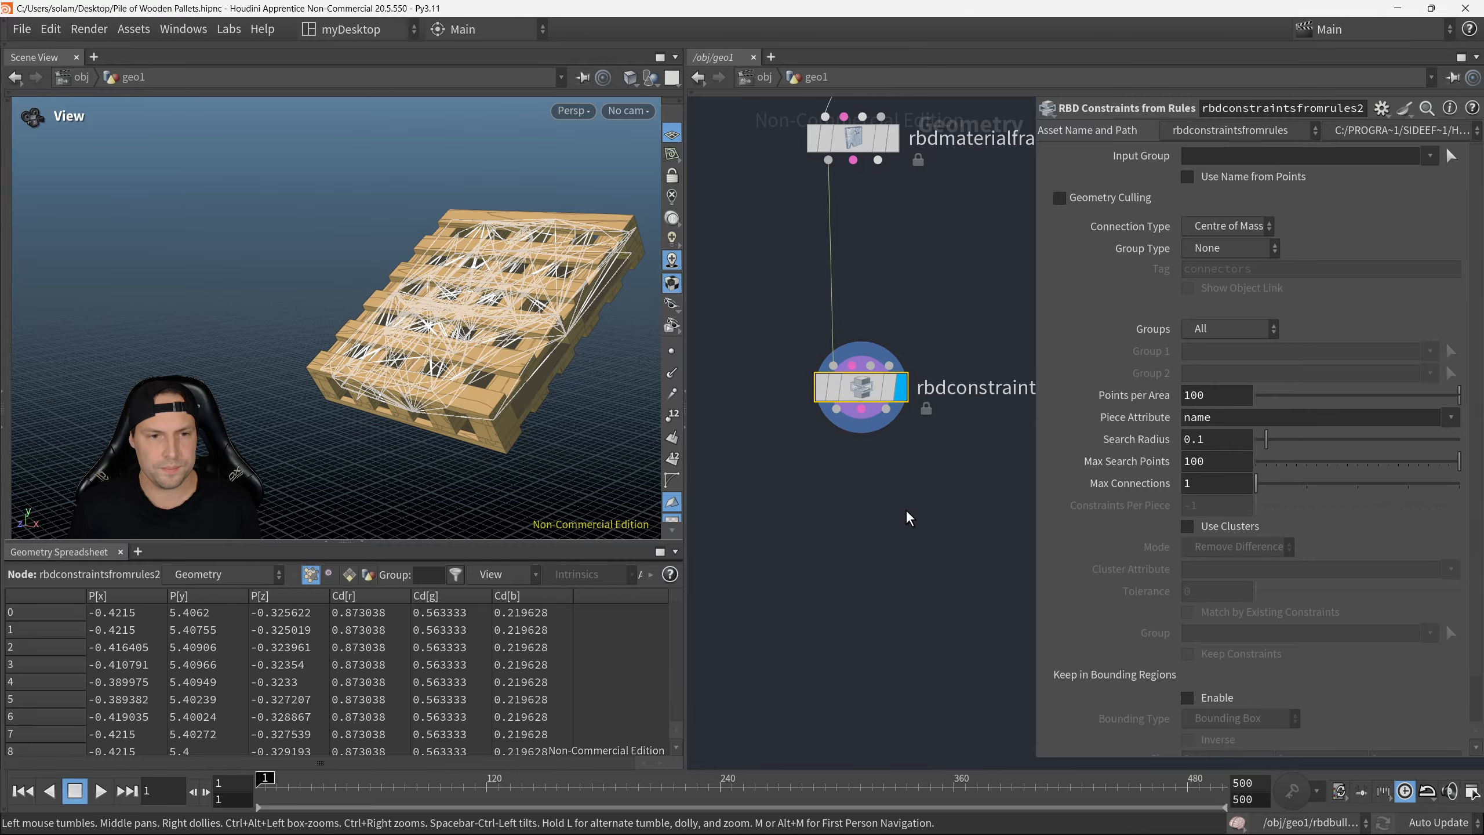
Step: Hide the parameters and move the RBD Constraints from Rules node closer beneath the RBD Material Fracture node
key("p")
scroll(935, 442, "up", 2)
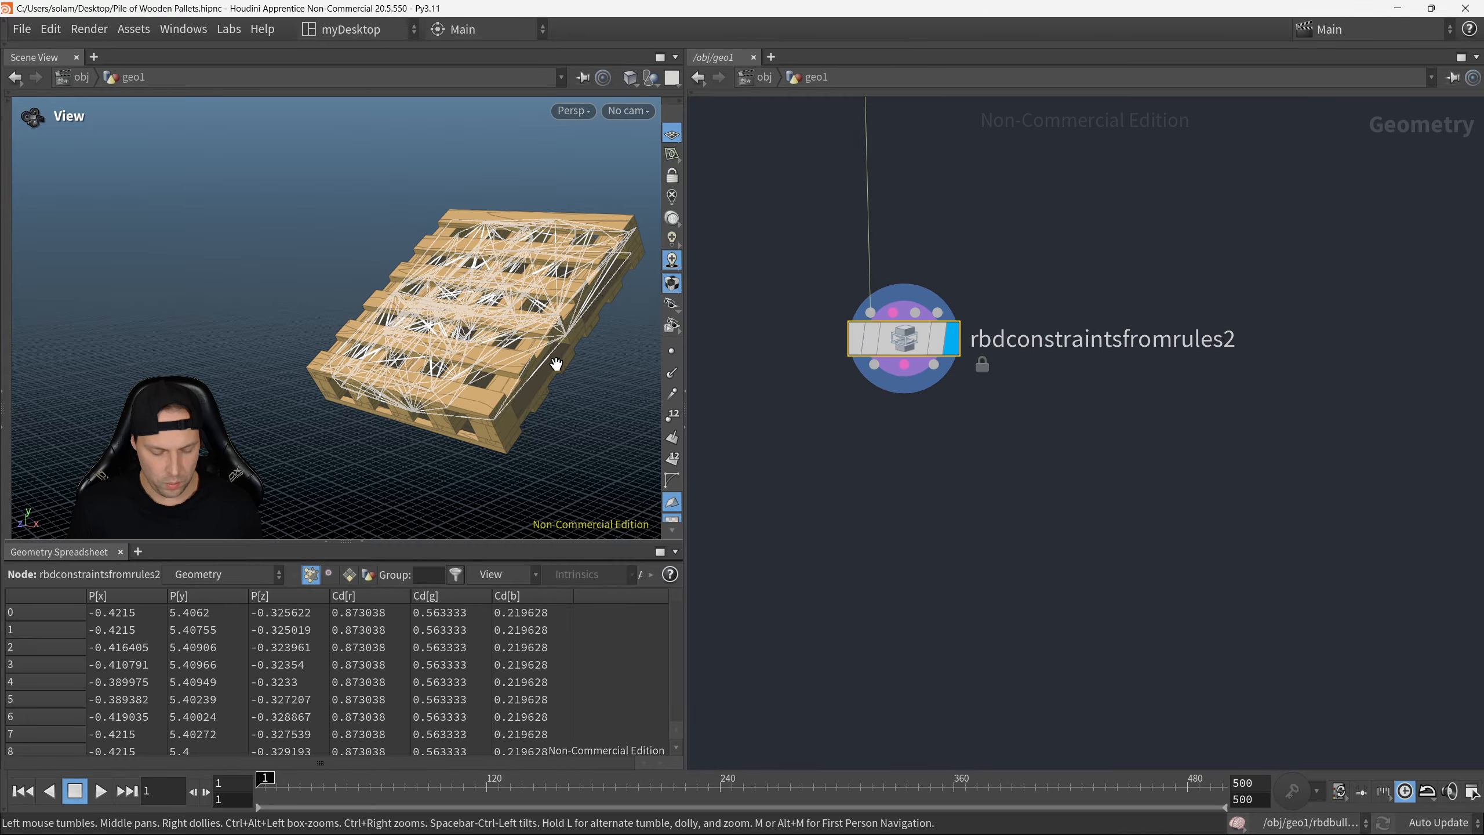
left_click_drag(566, 364, 584, 368)
scroll(955, 454, "down", 2)
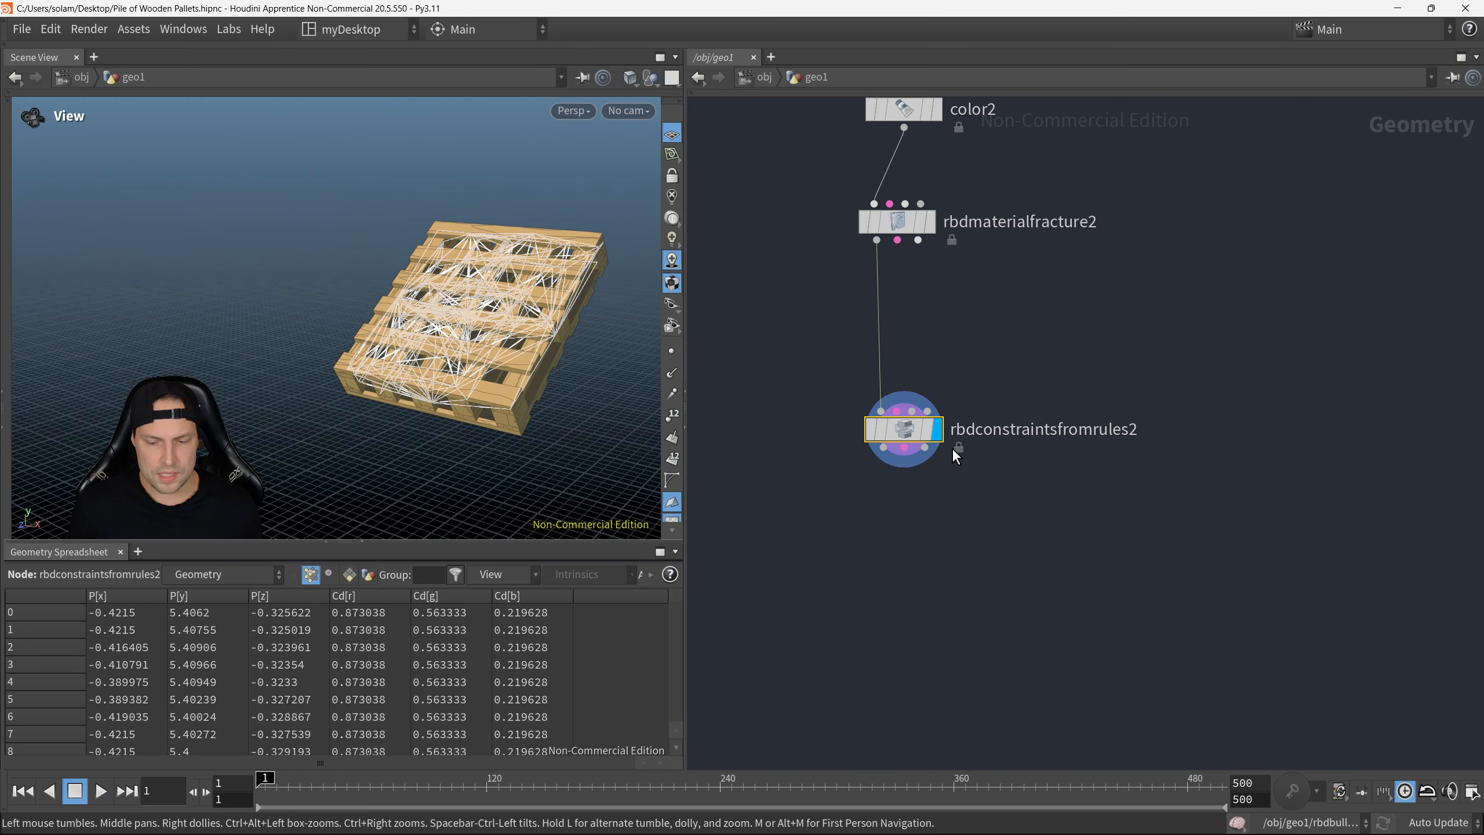
left_click_drag(909, 429, 902, 363)
middle_click_drag(1027, 272, 1034, 369)
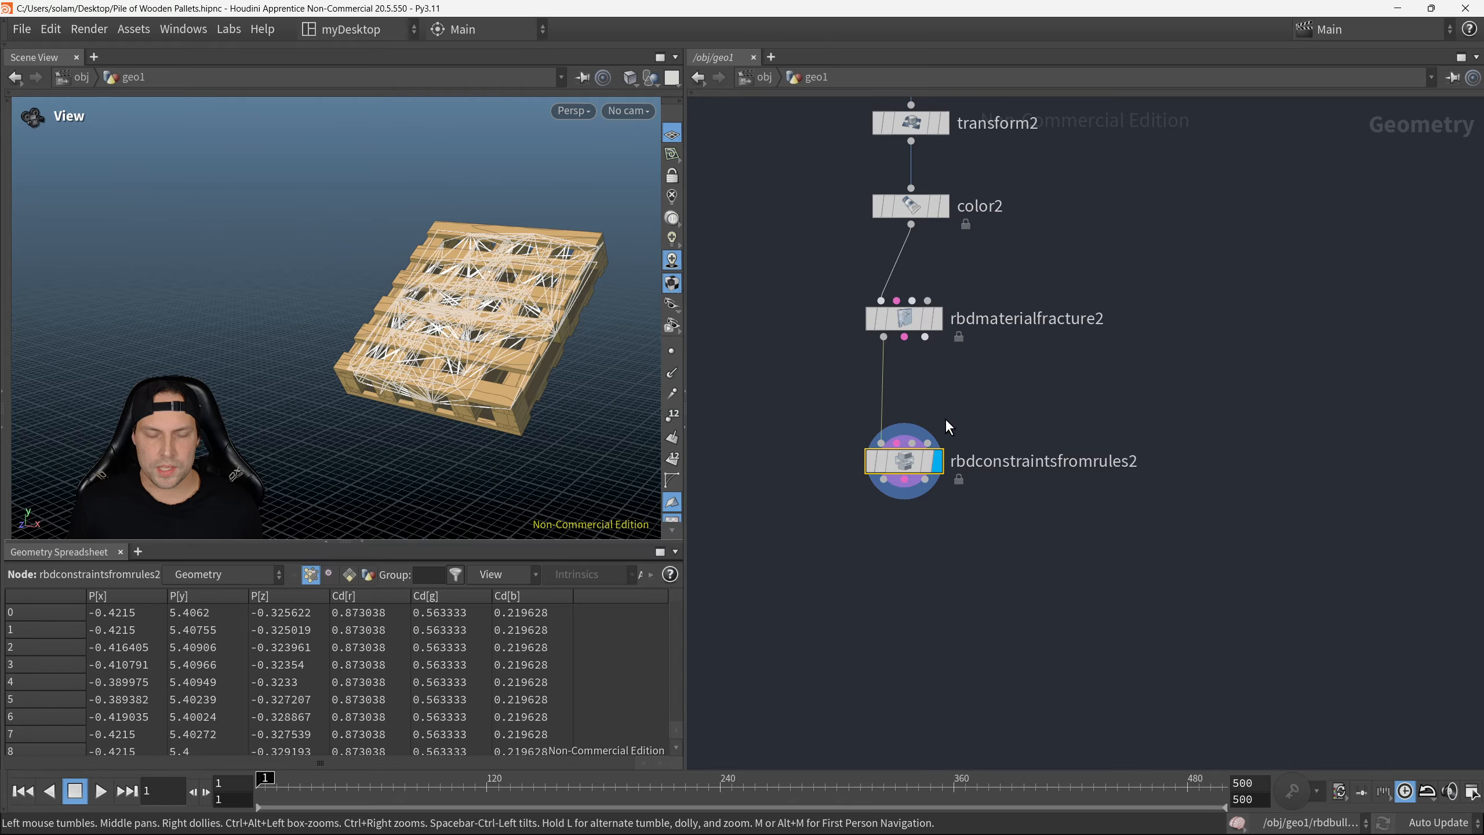
Step: Compare the fractured pallet with its constraint network by switching the display between the fracture and constraints nodes
key("r")
left_click_drag(454, 335, 546, 361)
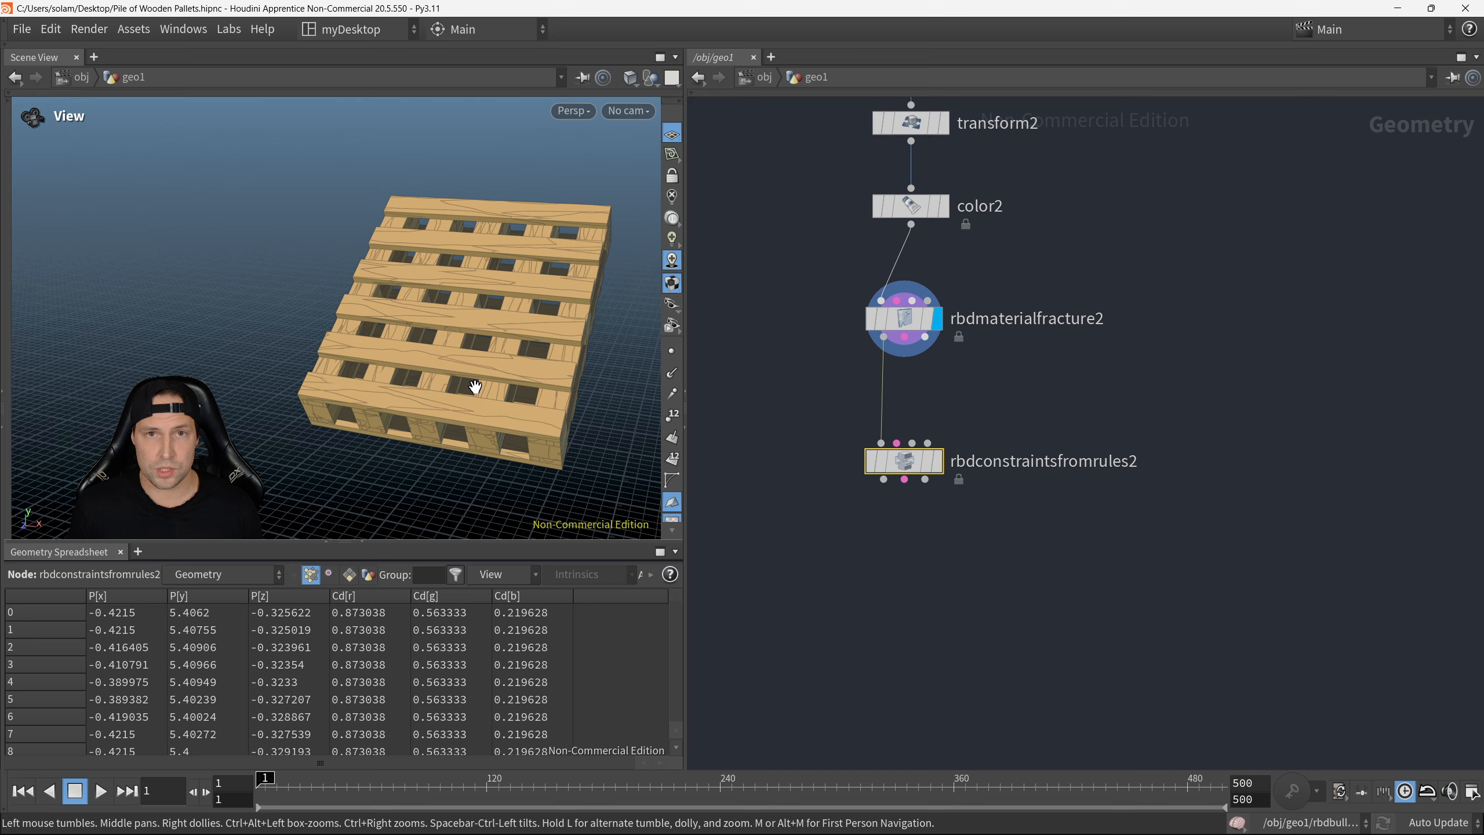
key("r")
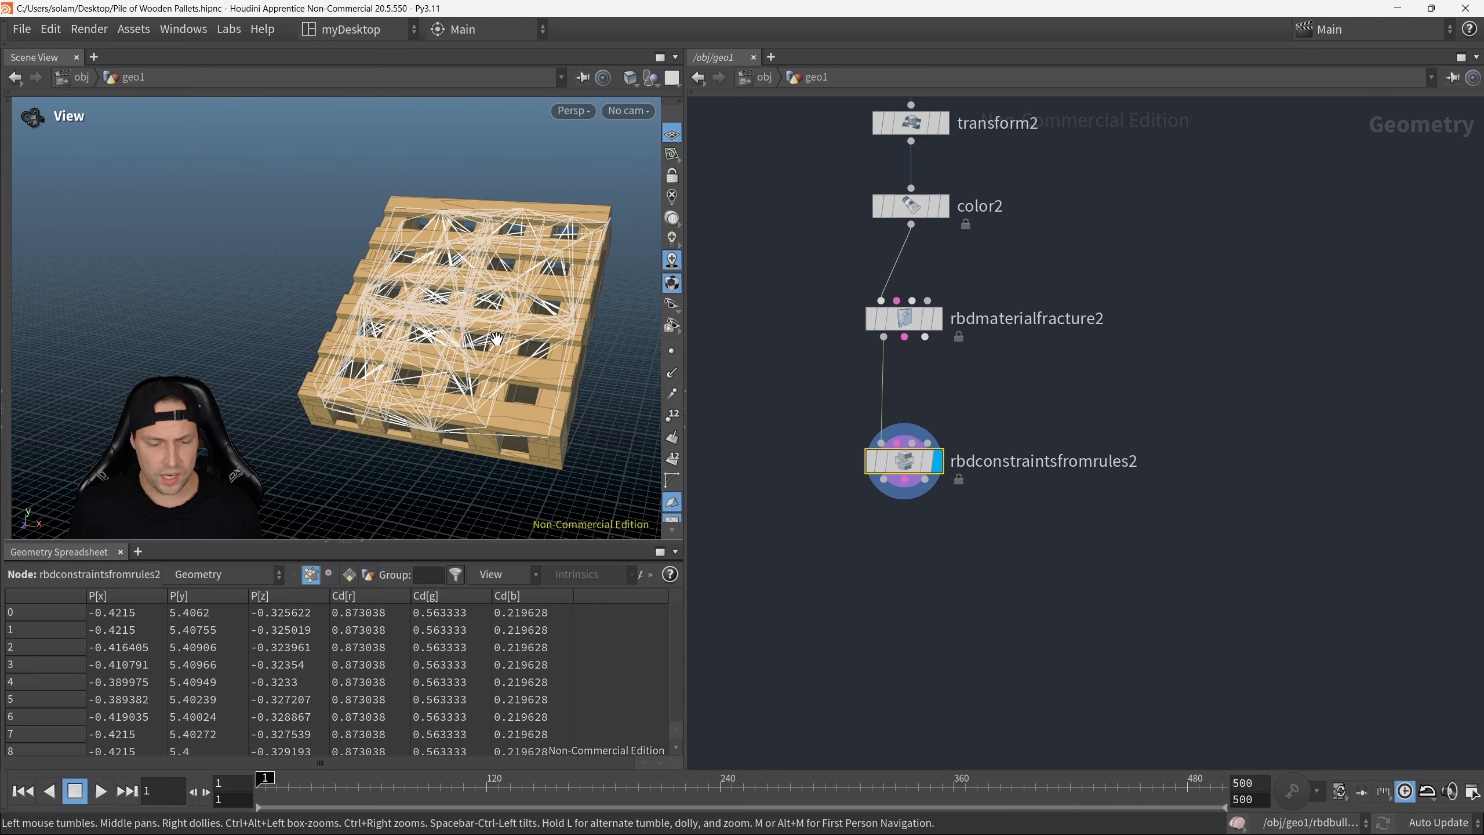
left_click_drag(497, 338, 513, 356)
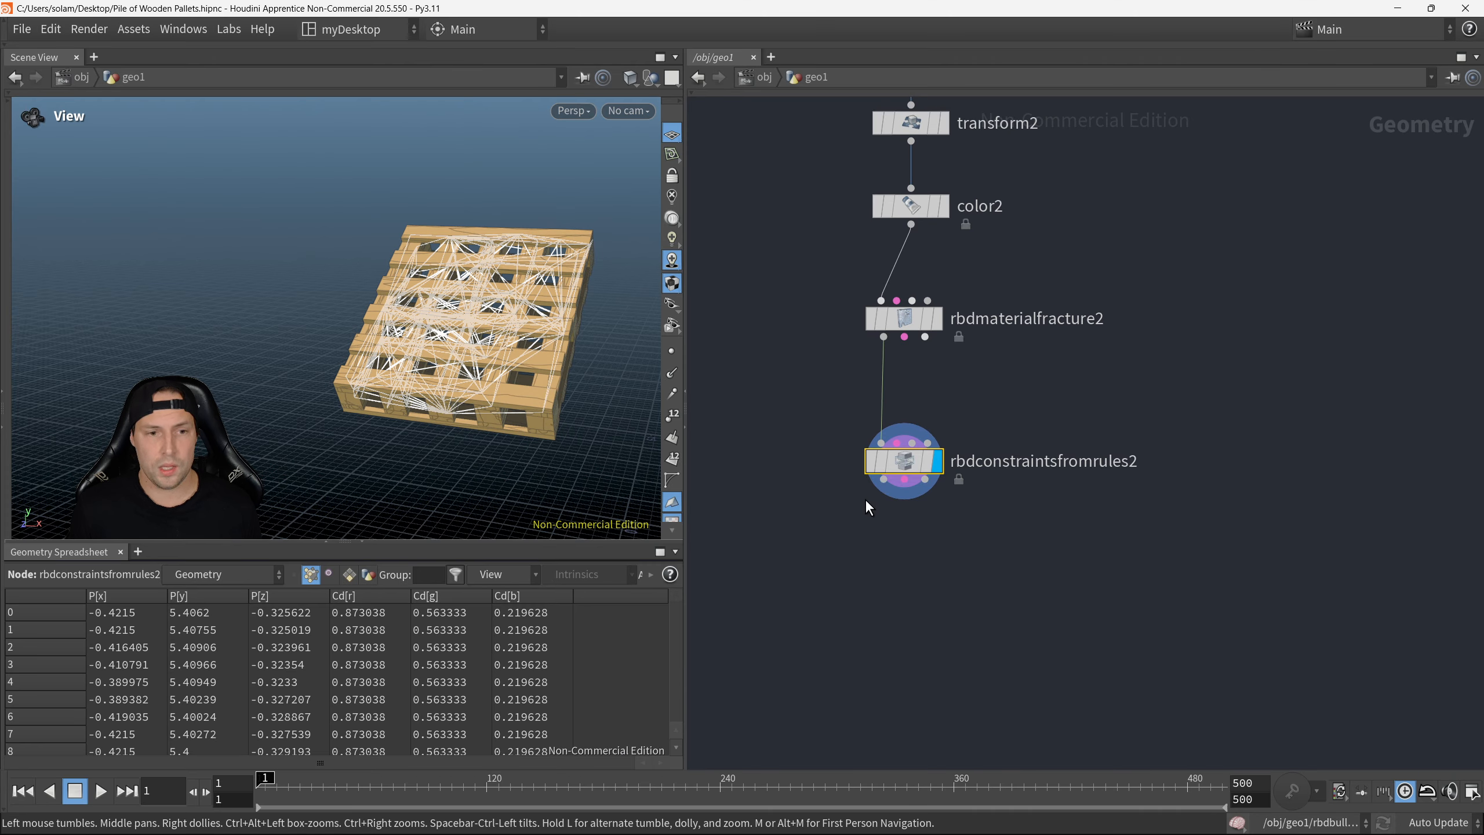
Step: Display the RBD Material Fracture node and move the RBD Constraints from Rules node aside to make room below it
middle_click_drag(867, 501, 863, 420)
key("r")
left_click(928, 247)
right_click_drag(541, 331, 636, 335)
left_click_drag(908, 388, 986, 426)
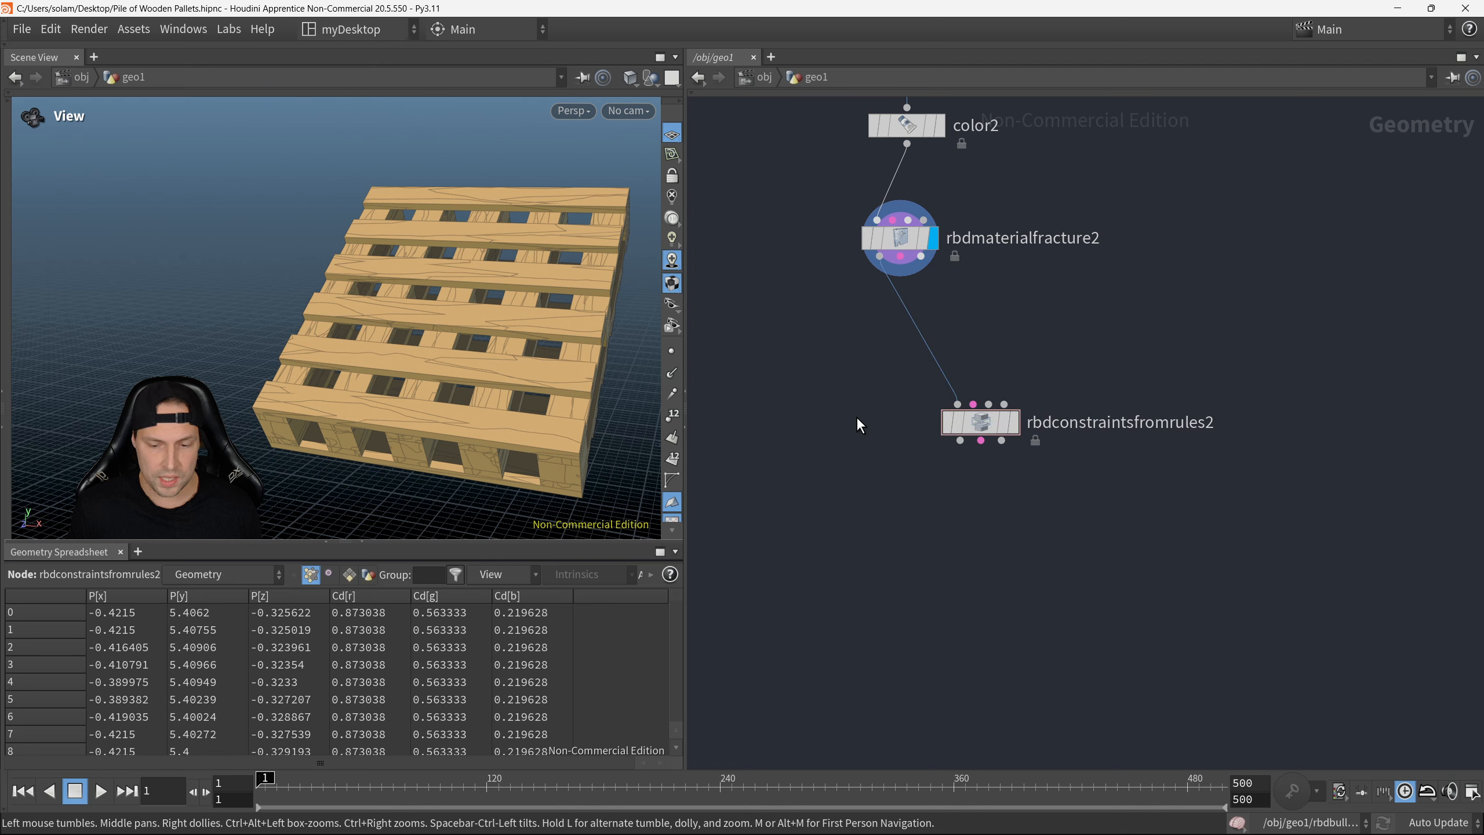
Step: Add an Exploded View node below the RBD Material Fracture node, beside the constraints node
key("Tab")
mouse_move(862, 417)
type("explode")
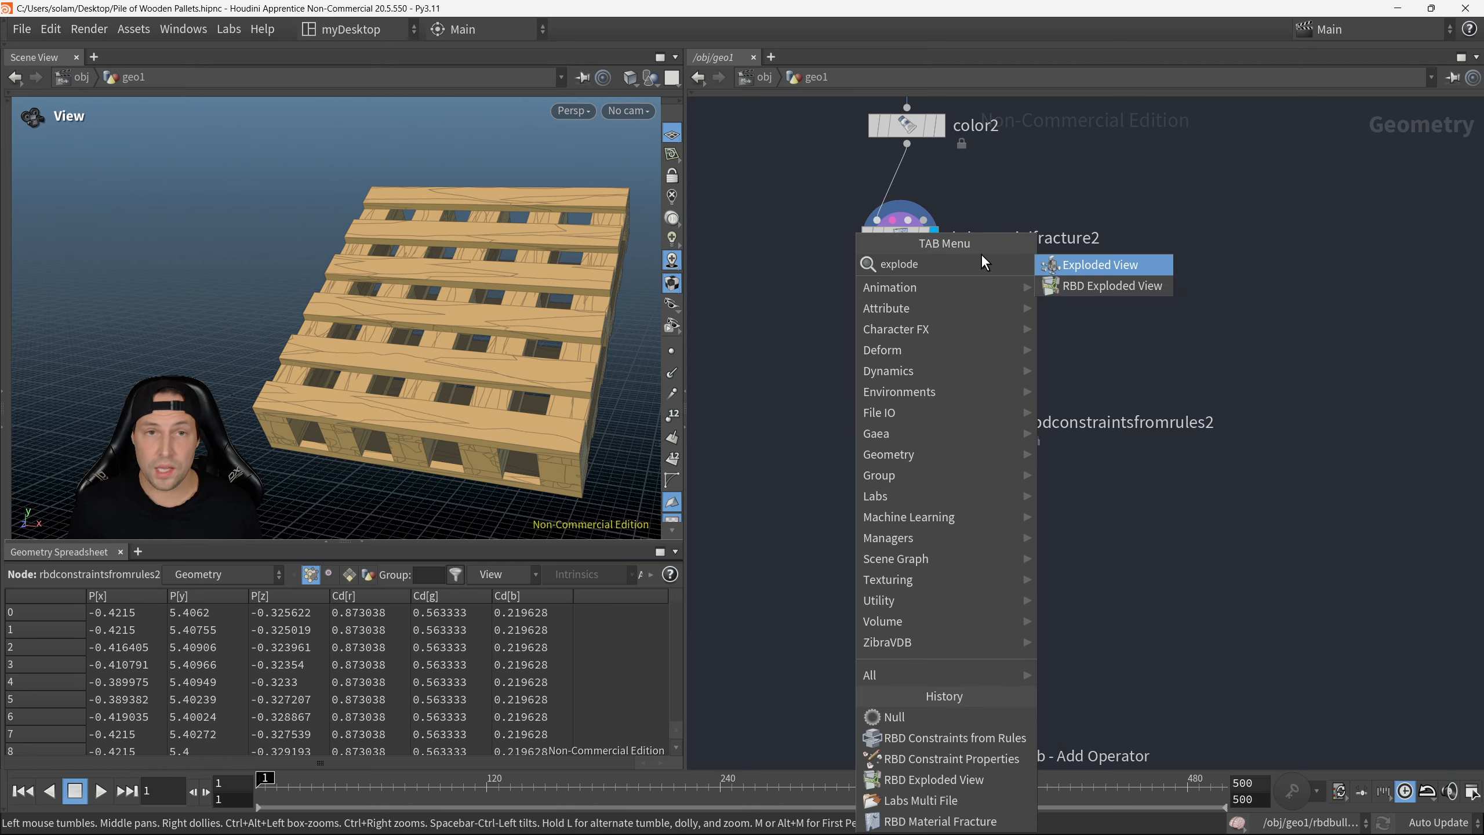
left_click(1104, 263)
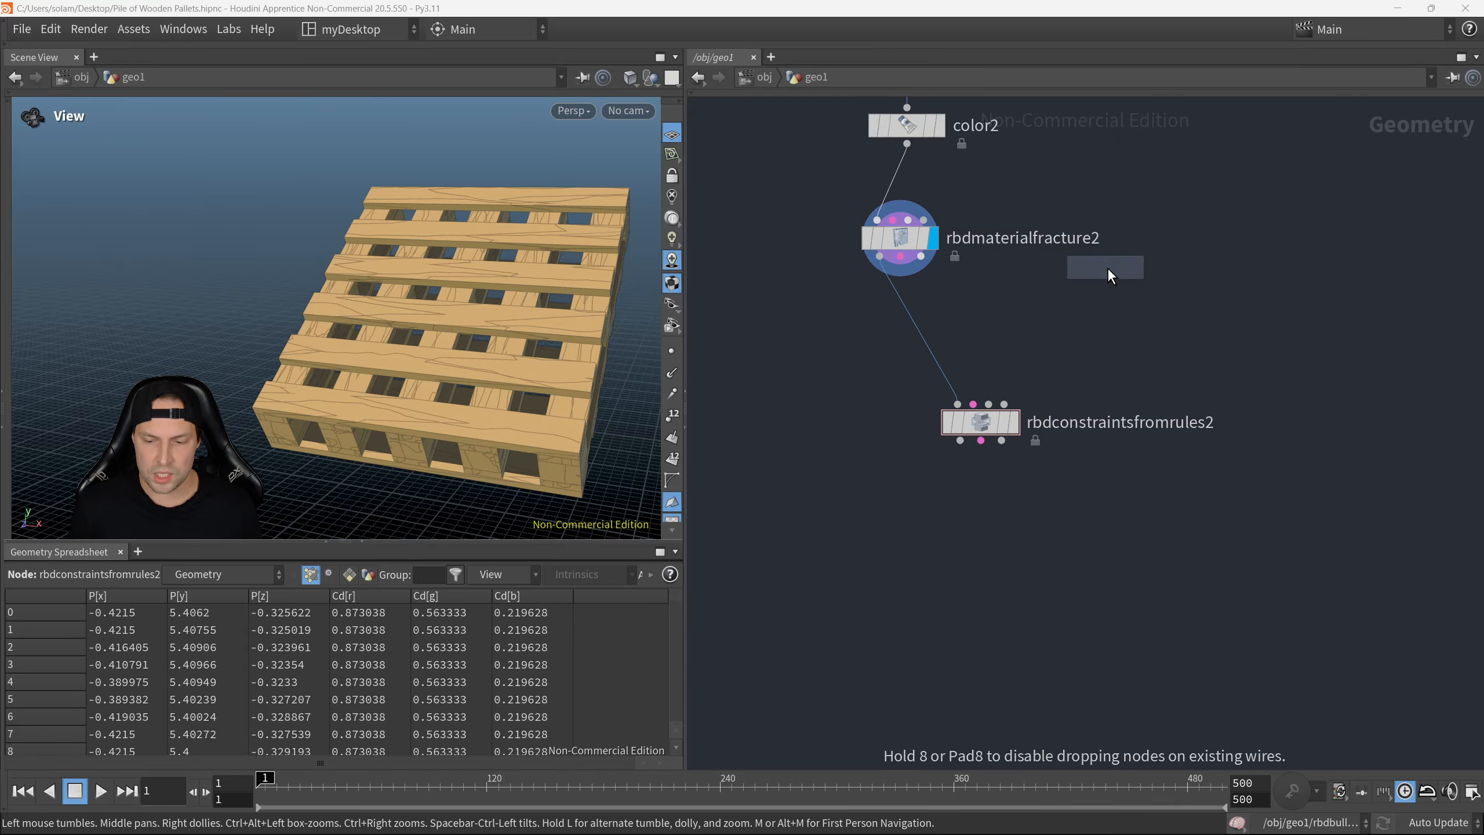
left_click(821, 386)
middle_click_drag(911, 389, 1018, 413)
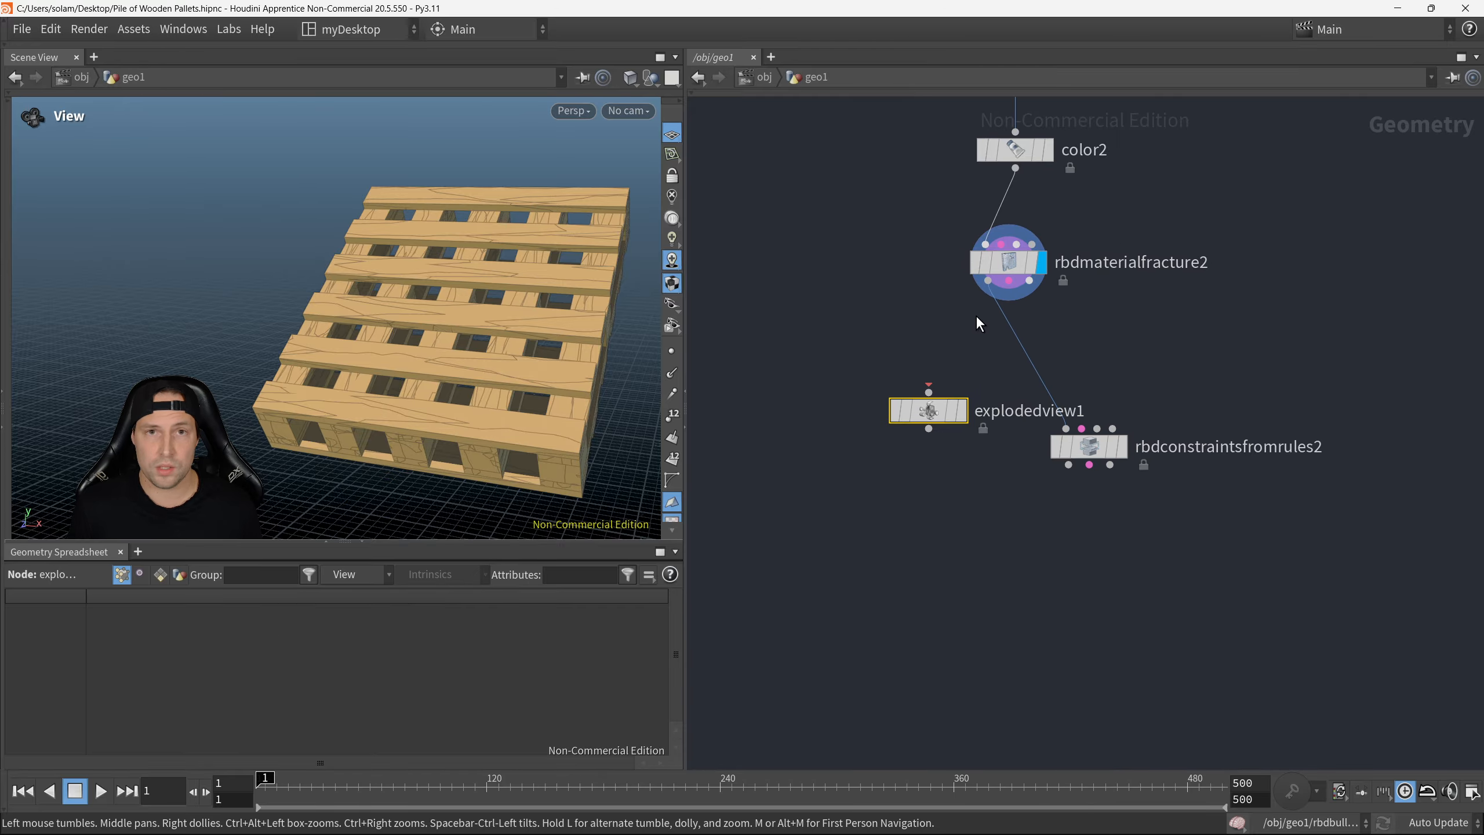
Step: Connect the fracture node's geometry output to the Exploded View node and display the exploded pallet
left_click_drag(998, 296, 928, 391)
left_click(961, 411)
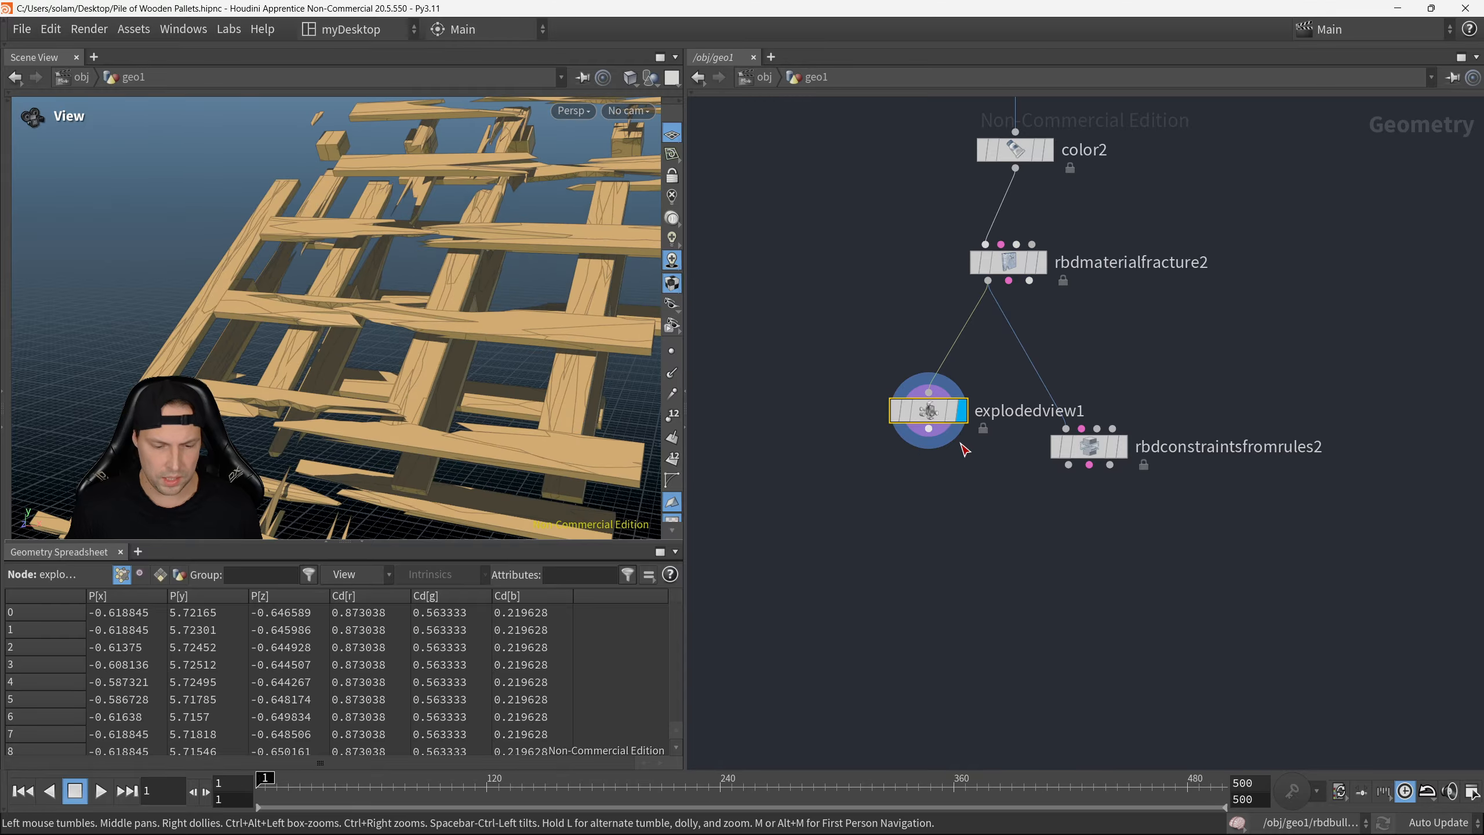
scroll(589, 400, "down", 6)
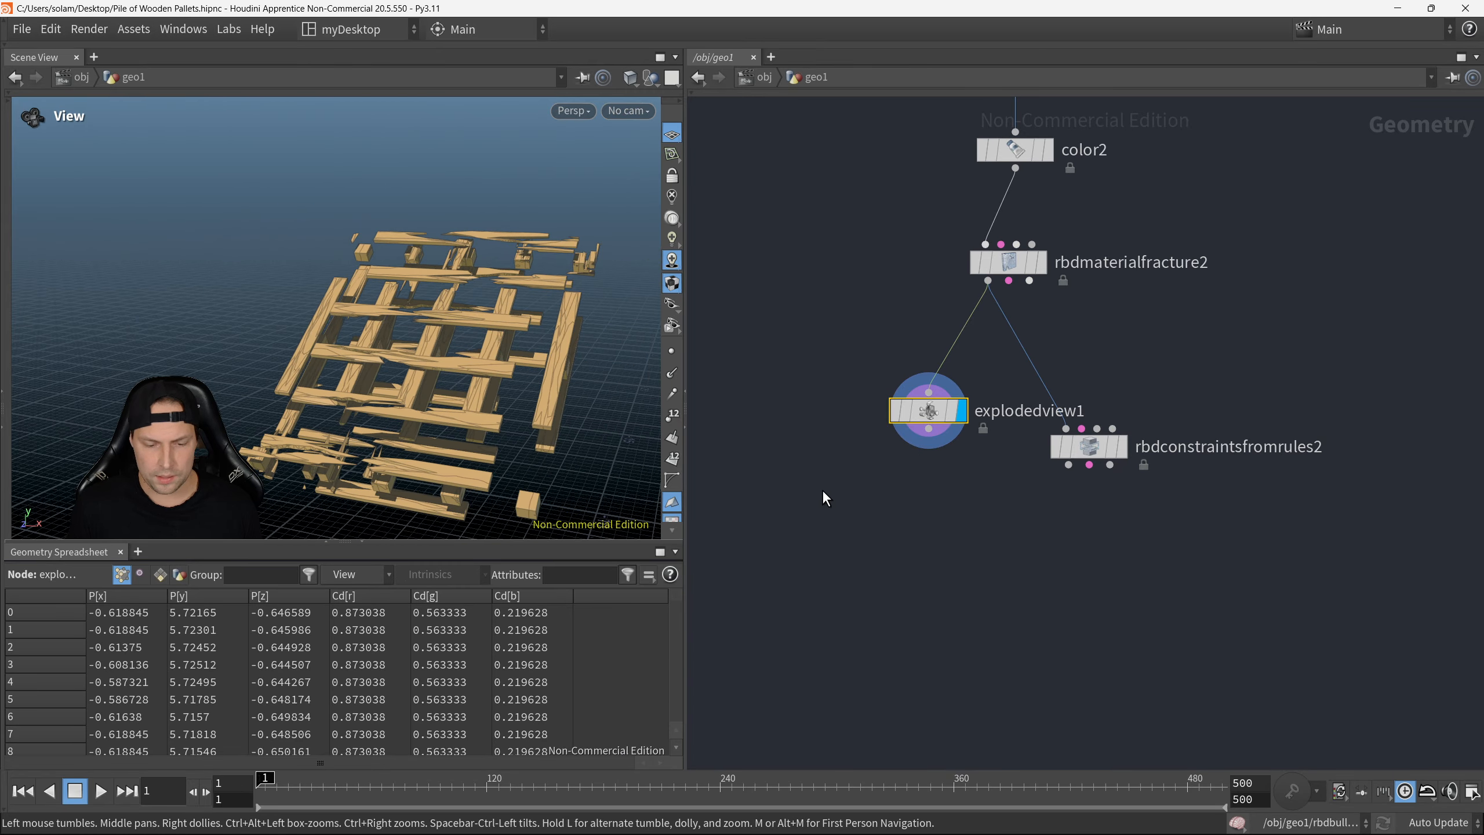
Step: Set the Exploded View's Uniform Scale to 1.09 and inspect the separated wood pieces
key("p")
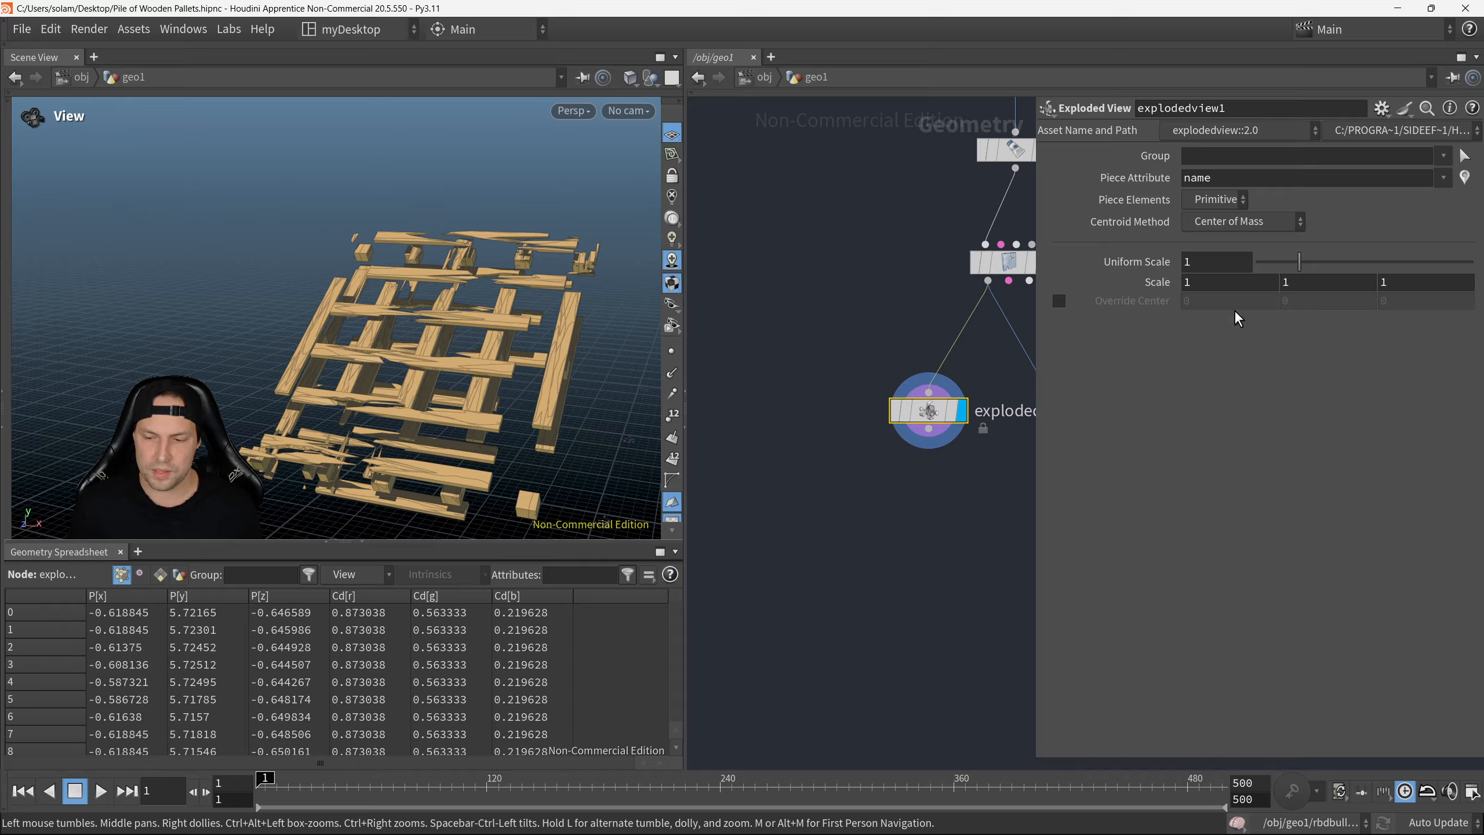
left_click_drag(1289, 262, 1303, 262)
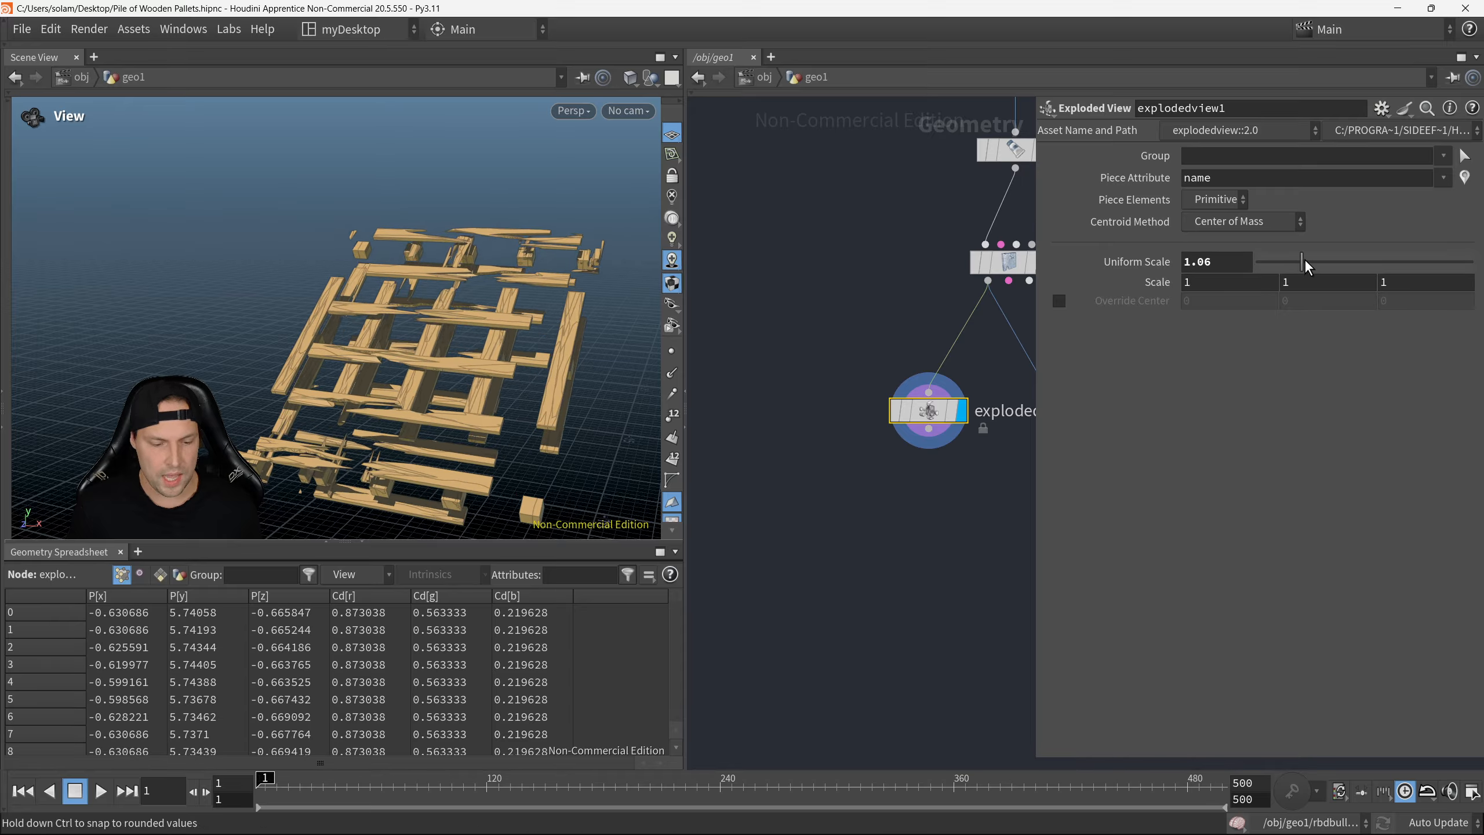
left_click_drag(508, 359, 543, 377)
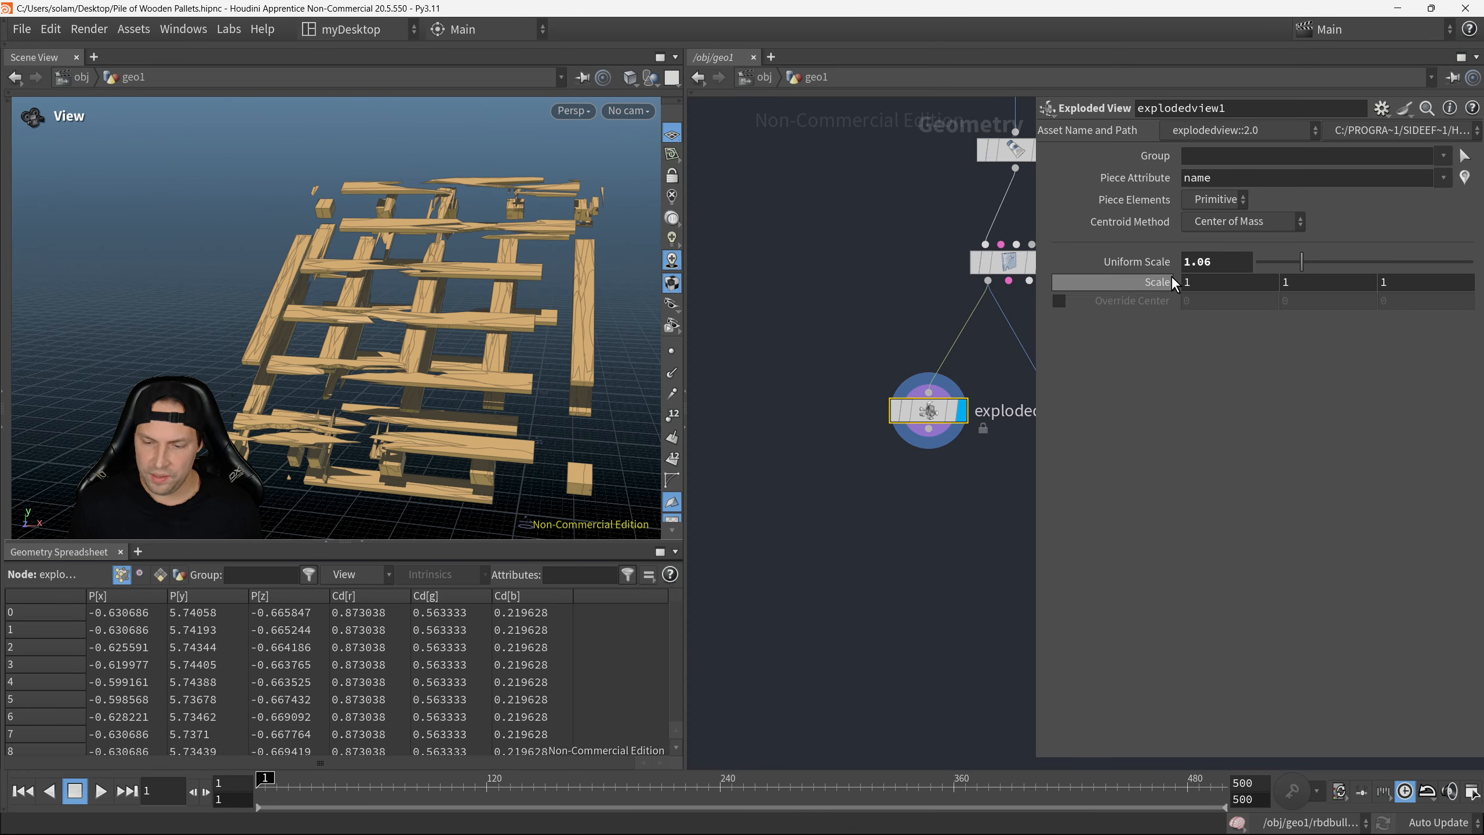
middle_click_drag(1223, 265, 1250, 354)
left_click_drag(527, 360, 438, 292)
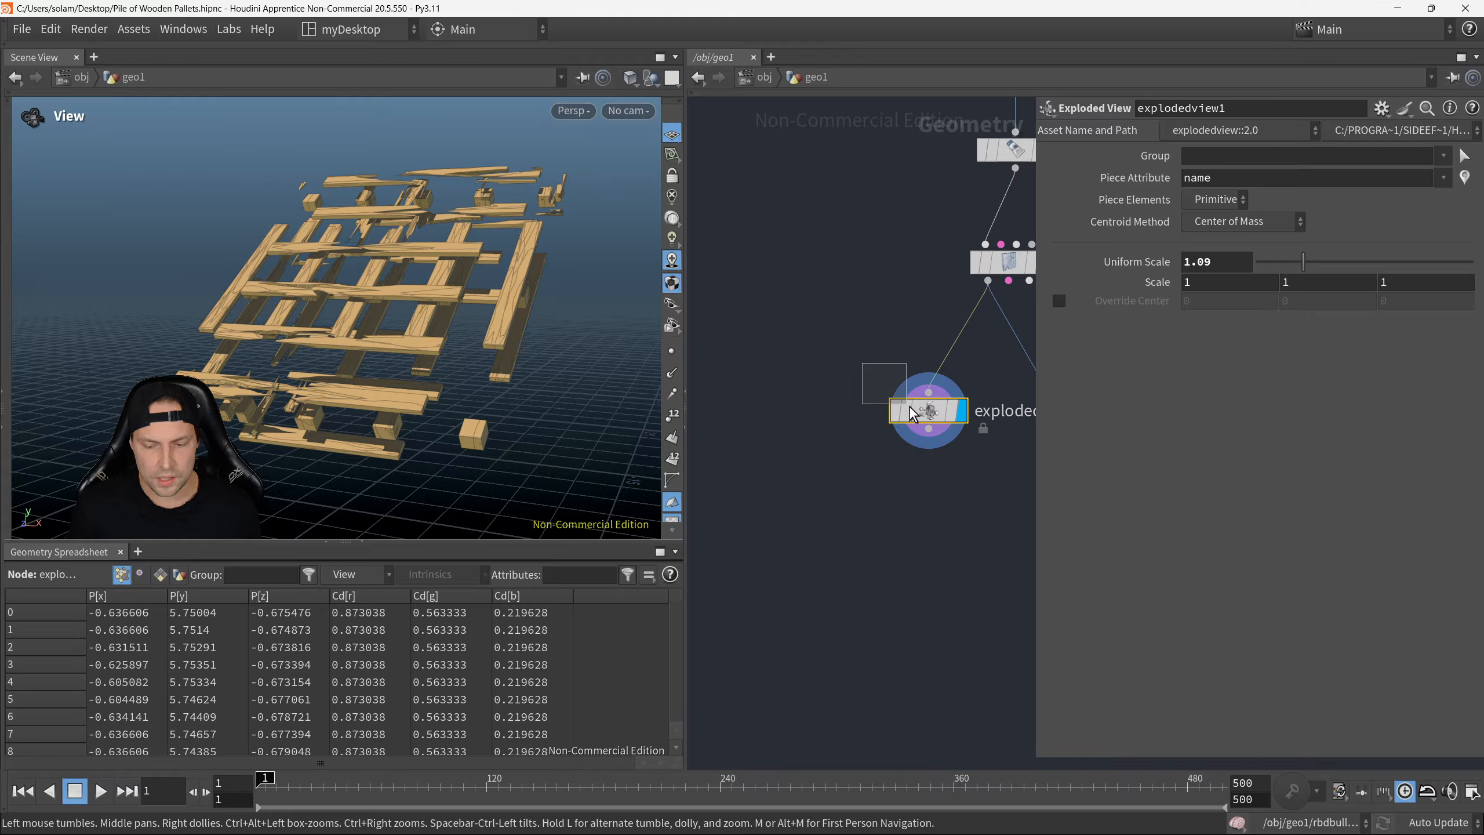
Step: Delete the Exploded View node and hide the parameters
key("ctrl+x")
middle_click_drag(940, 422, 880, 424)
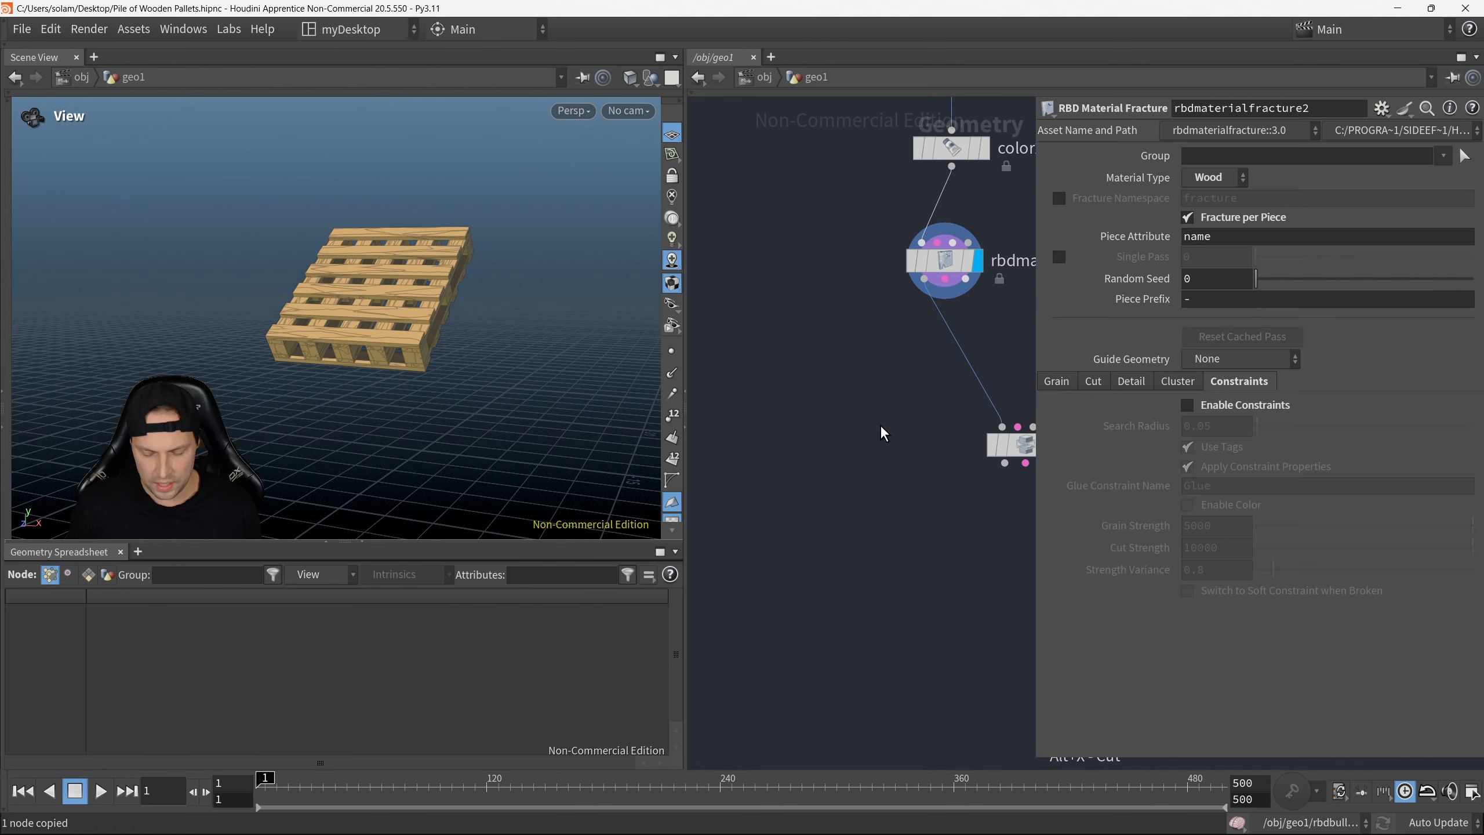
key("p")
Step: Move the RBD Constraints from Rules node back directly beneath the RBD Material Fracture node
left_click_drag(1025, 458, 944, 383)
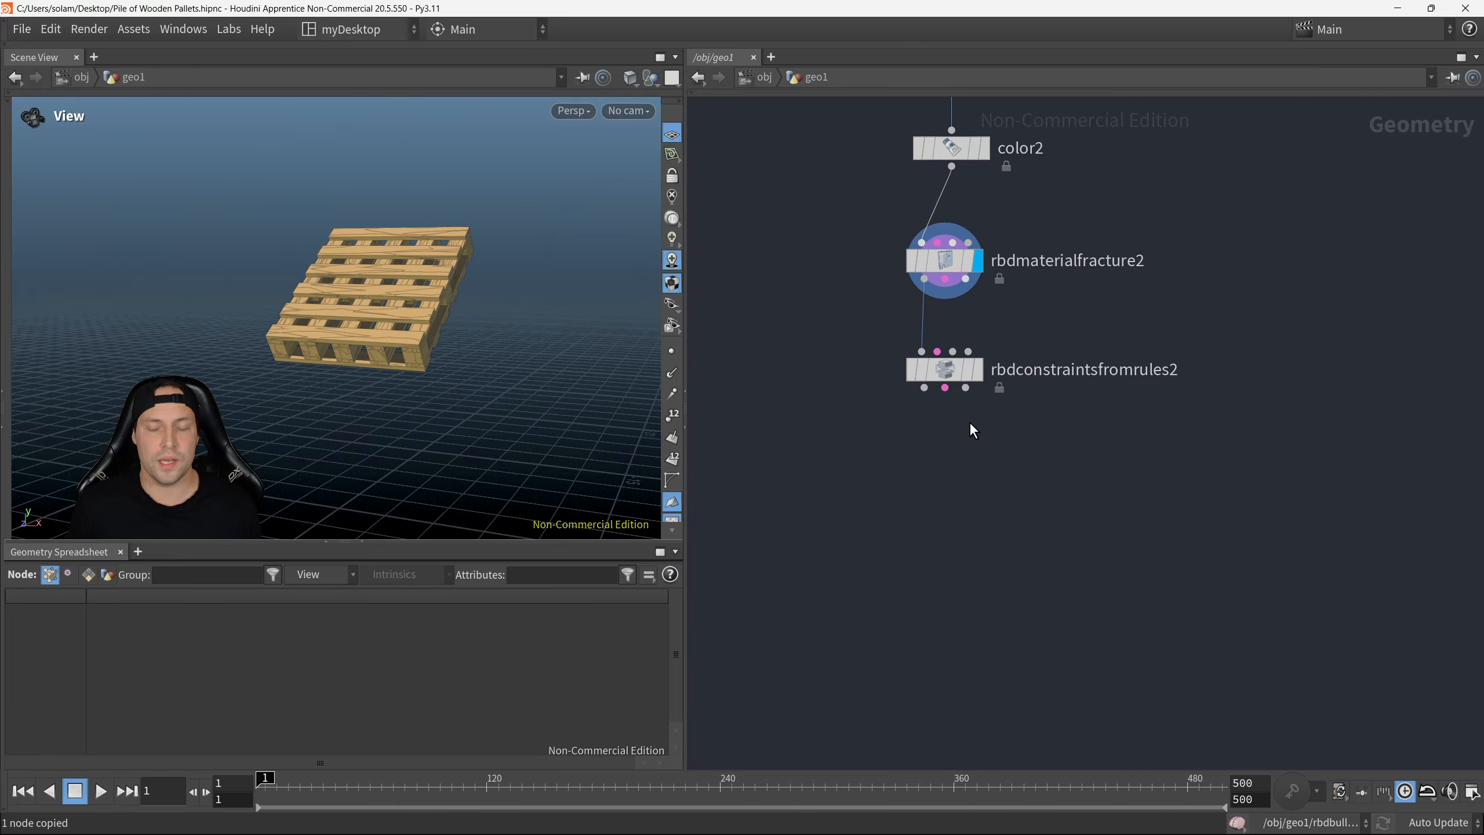
middle_click_drag(988, 460, 1003, 396)
scroll(994, 397, "up", 1)
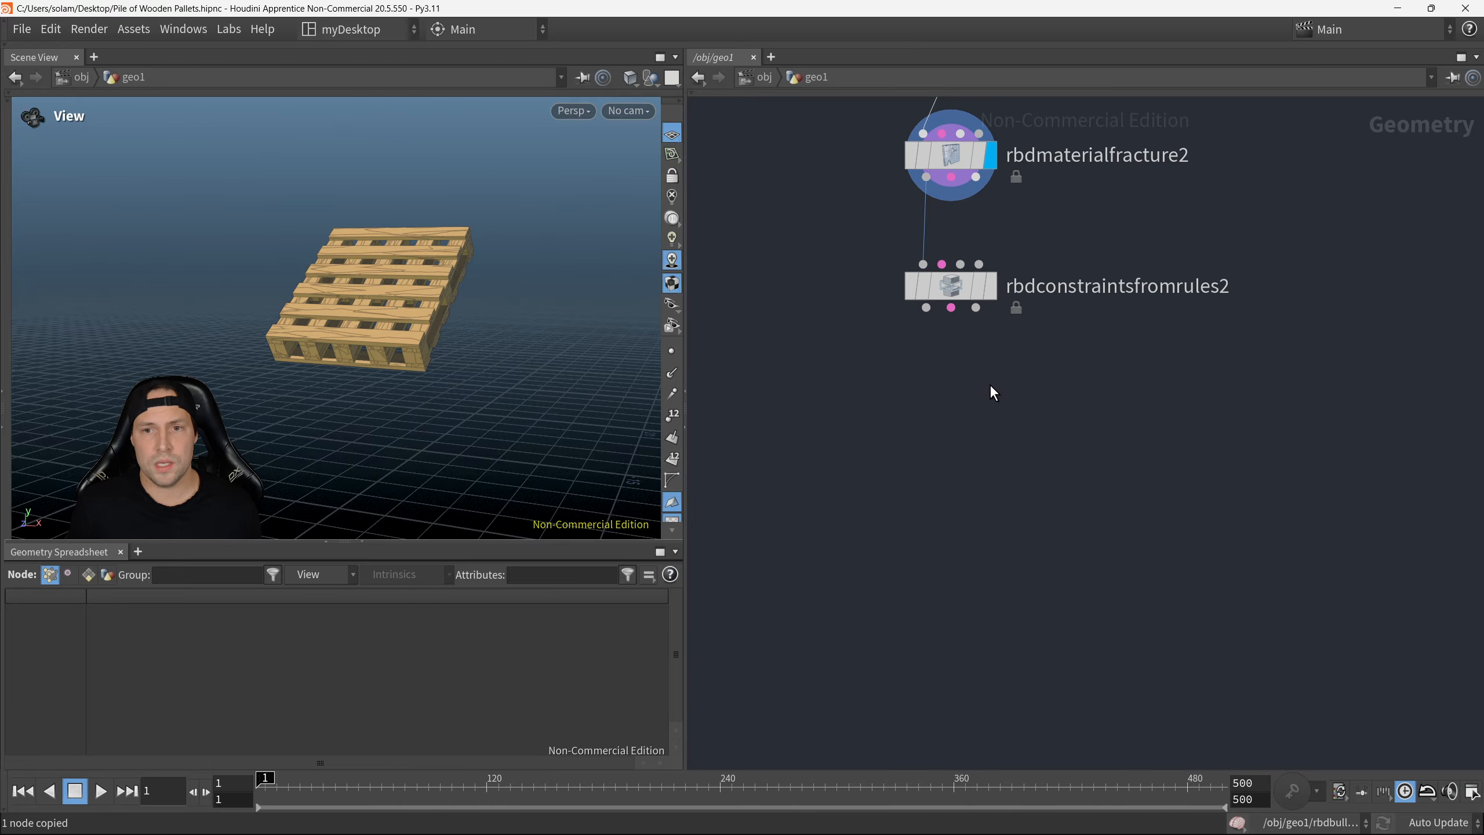
scroll(958, 357, "up", 2)
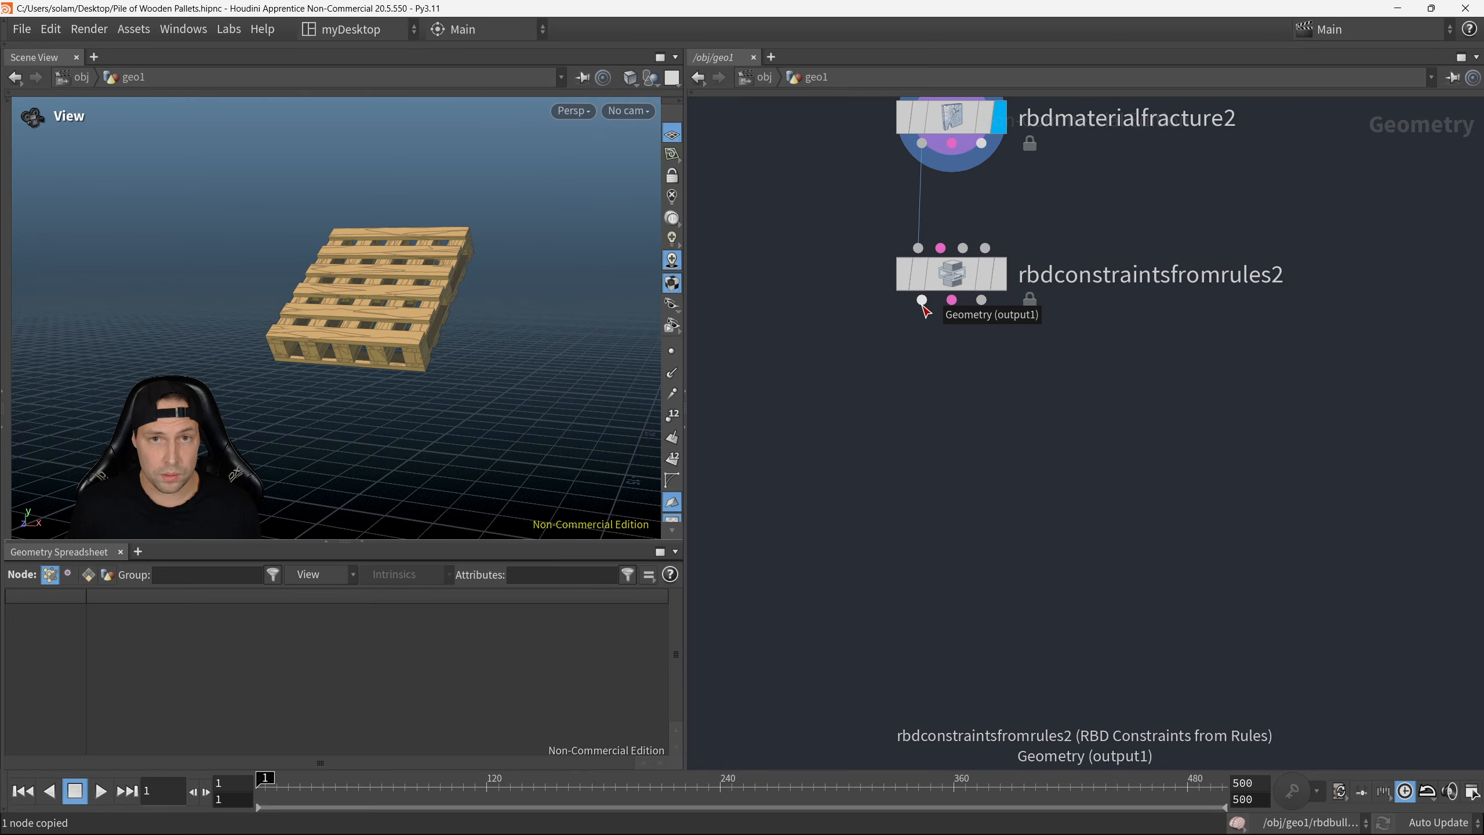
Step: Add an RBD Cluster node beneath the RBD Constraints from Rules node, fed by all three of its outputs
left_click_drag(923, 305, 937, 455)
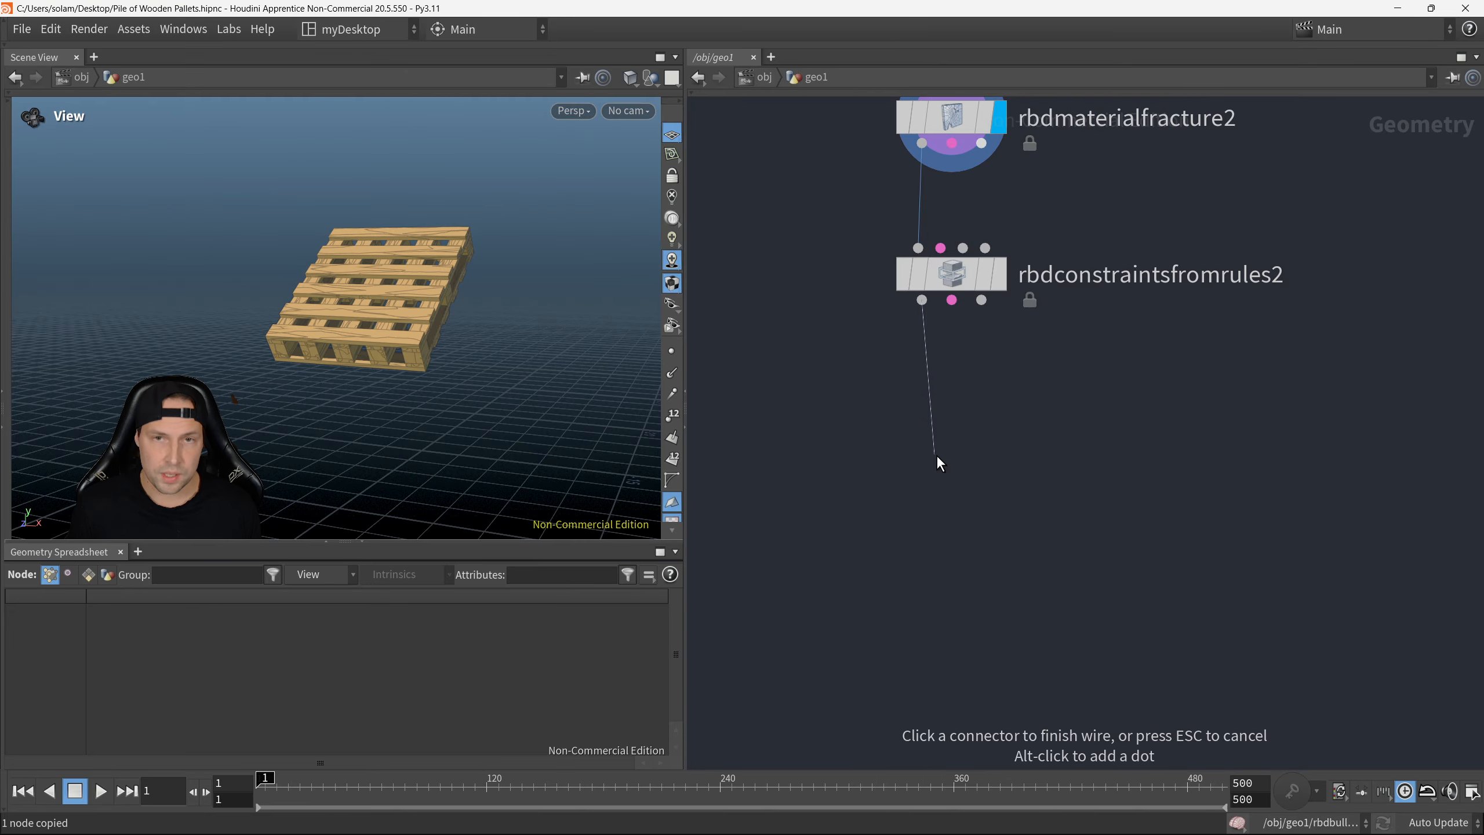
left_click(937, 455)
type("rbdclu")
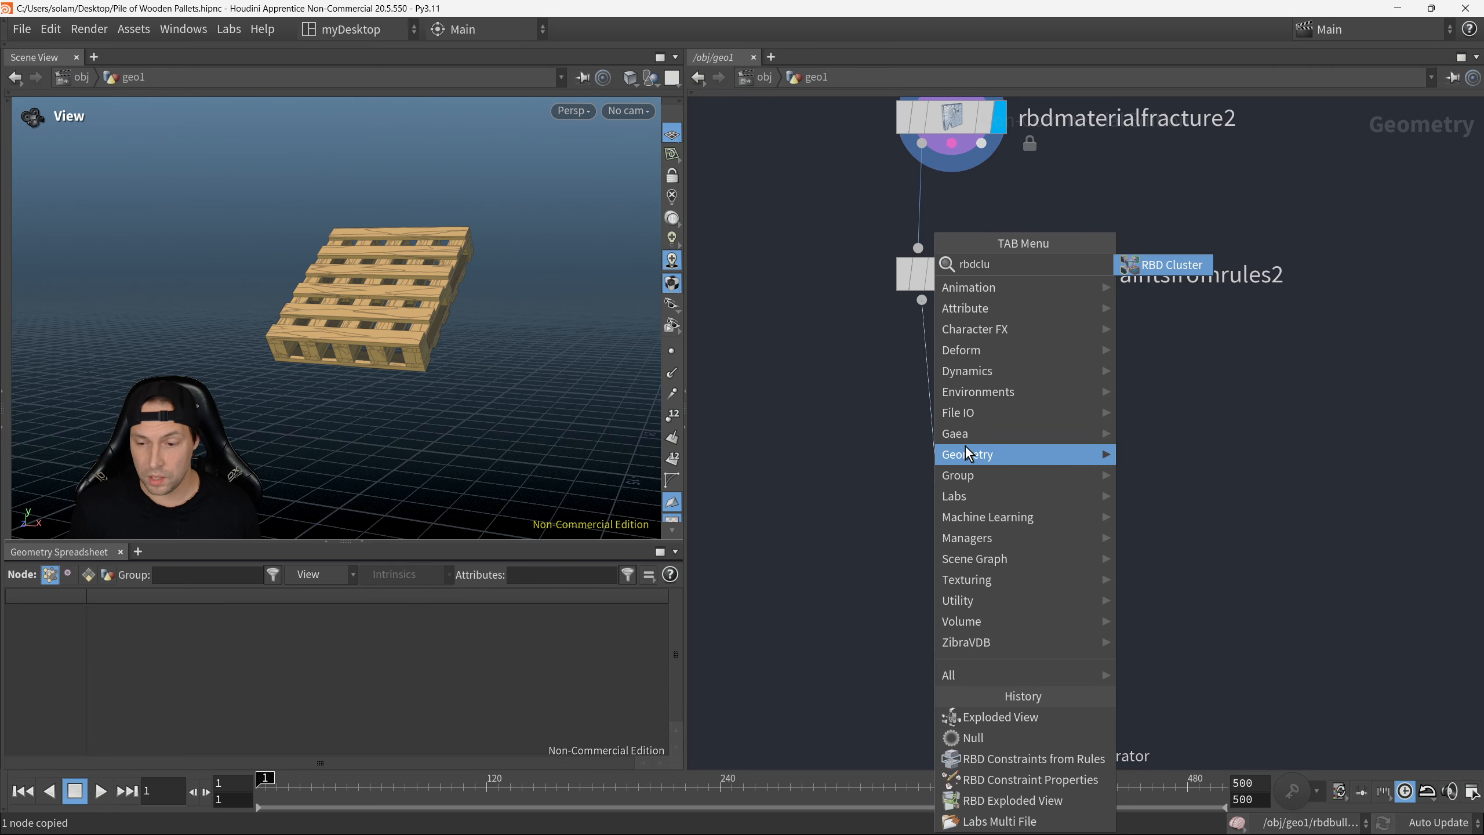
left_click(1163, 265)
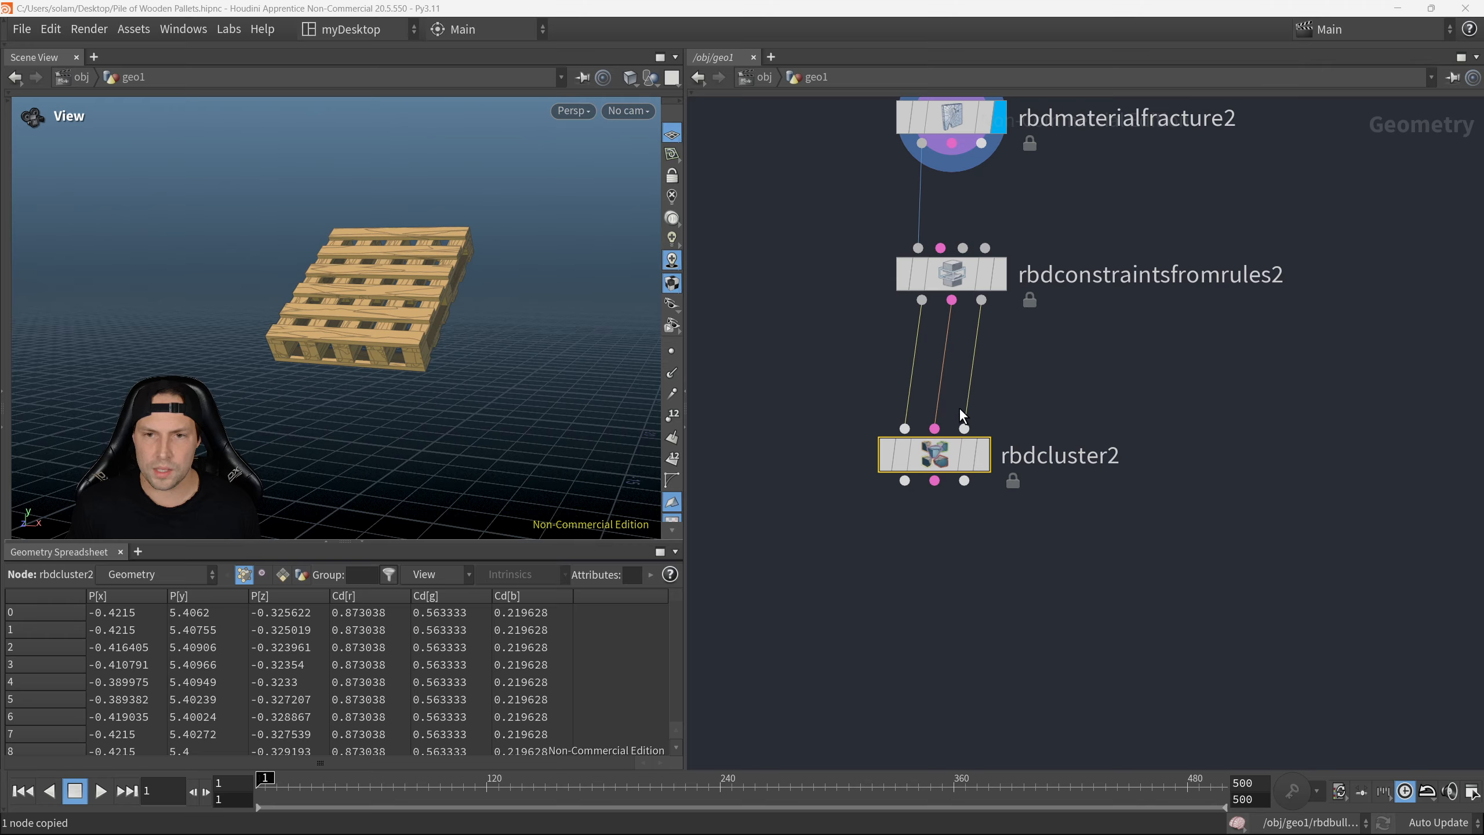
left_click_drag(958, 454, 976, 522)
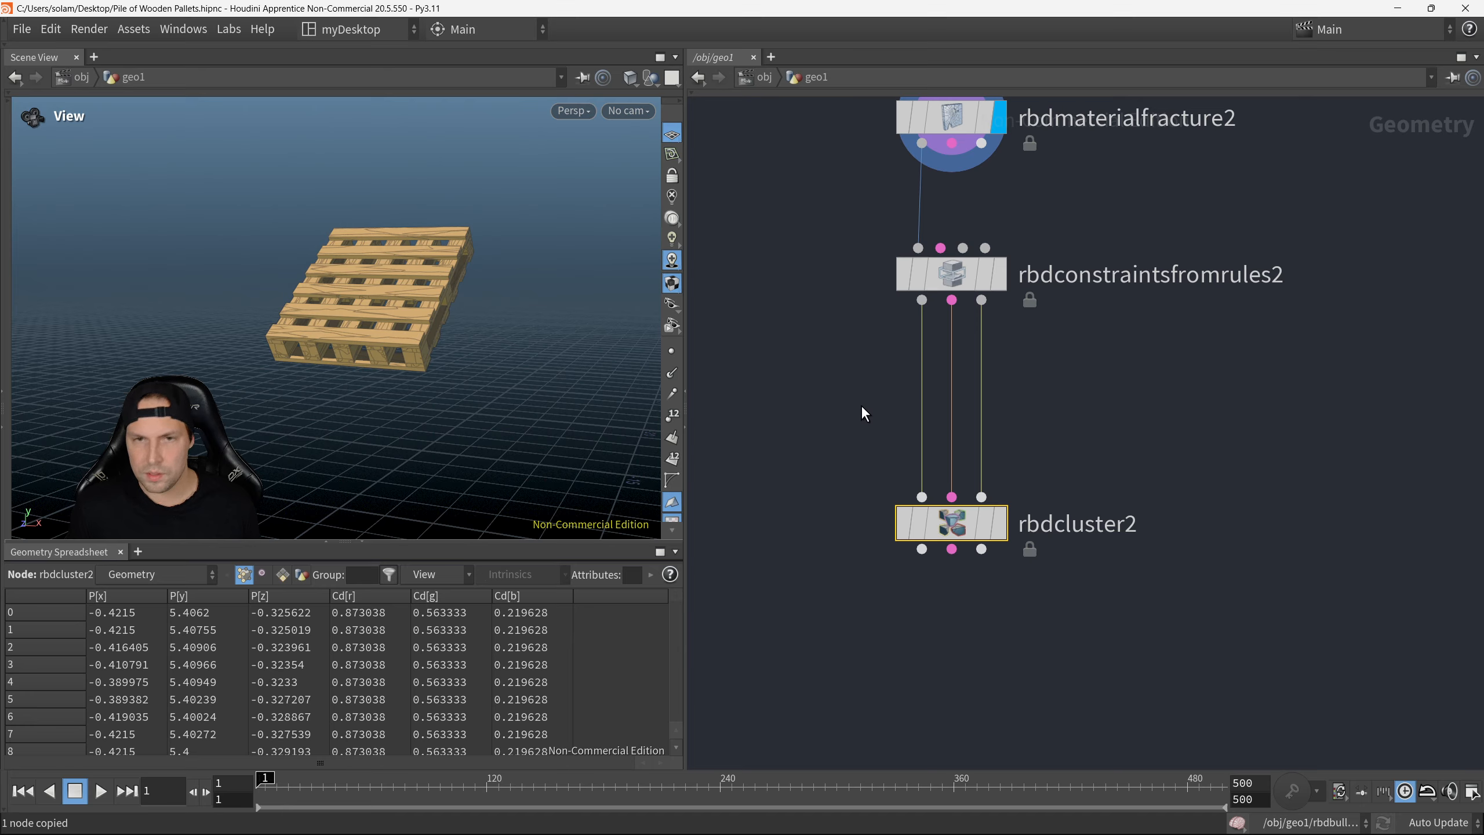
Step: Cut the three wires into the RBD Cluster node and undo back through the recent network changes
key("y")
left_click_drag(827, 417, 1085, 408)
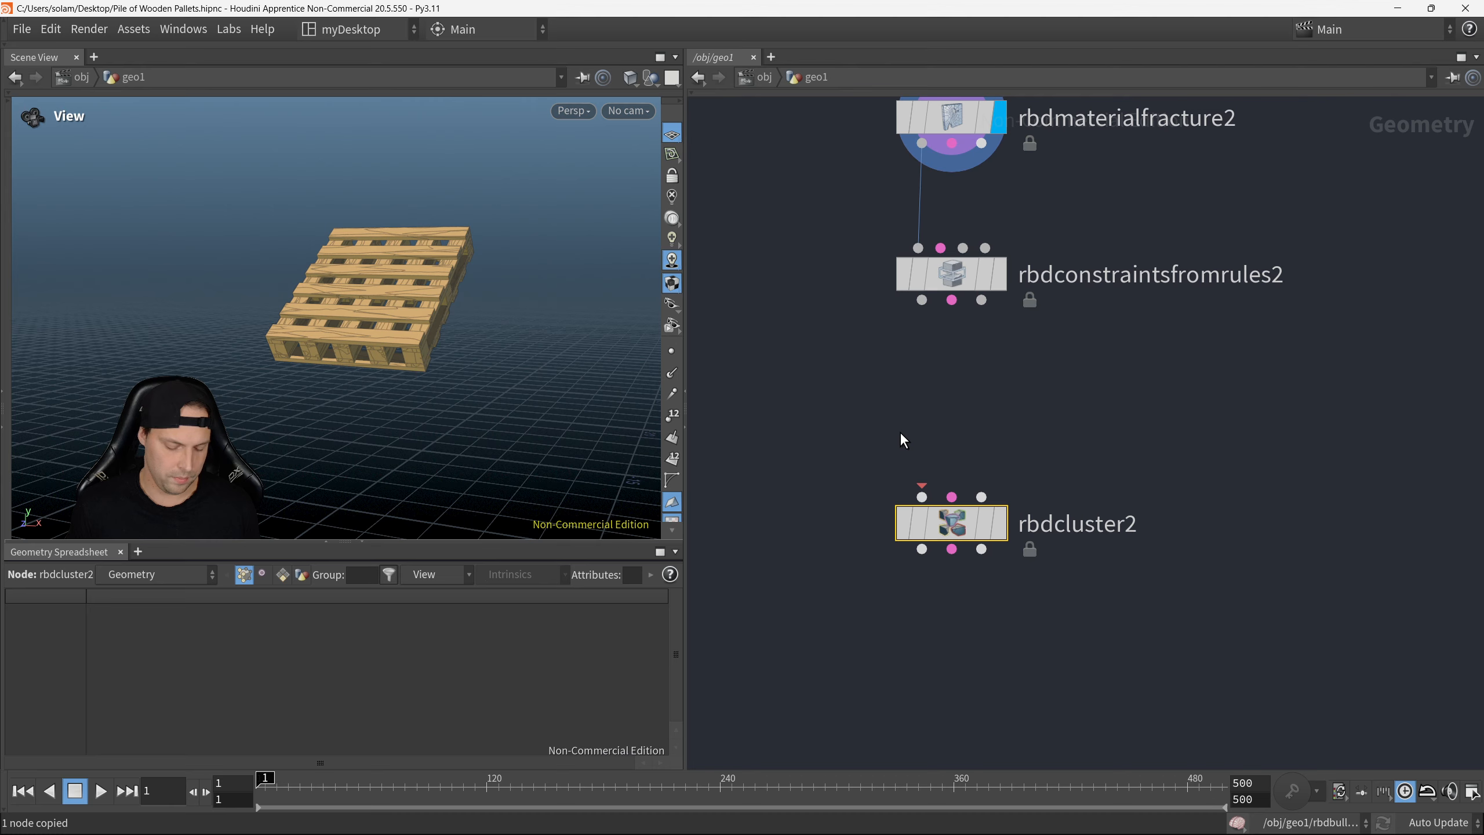
key("ctrl+z")
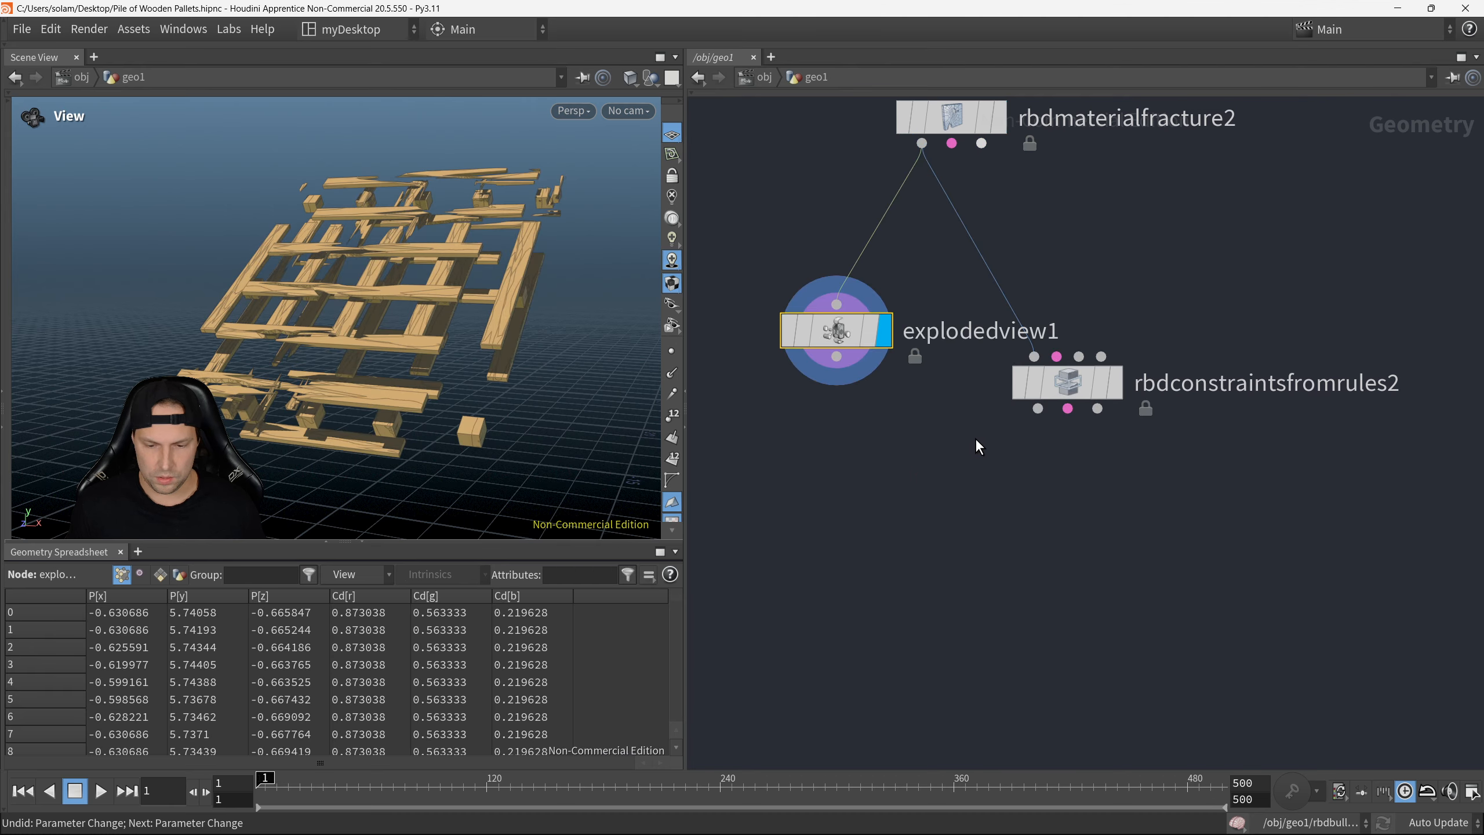
Step: Try to redo the undone network changes after moving the RBD Constraints from Rules node
middle_click_drag(979, 447, 962, 486)
left_click_drag(1053, 430, 1027, 491)
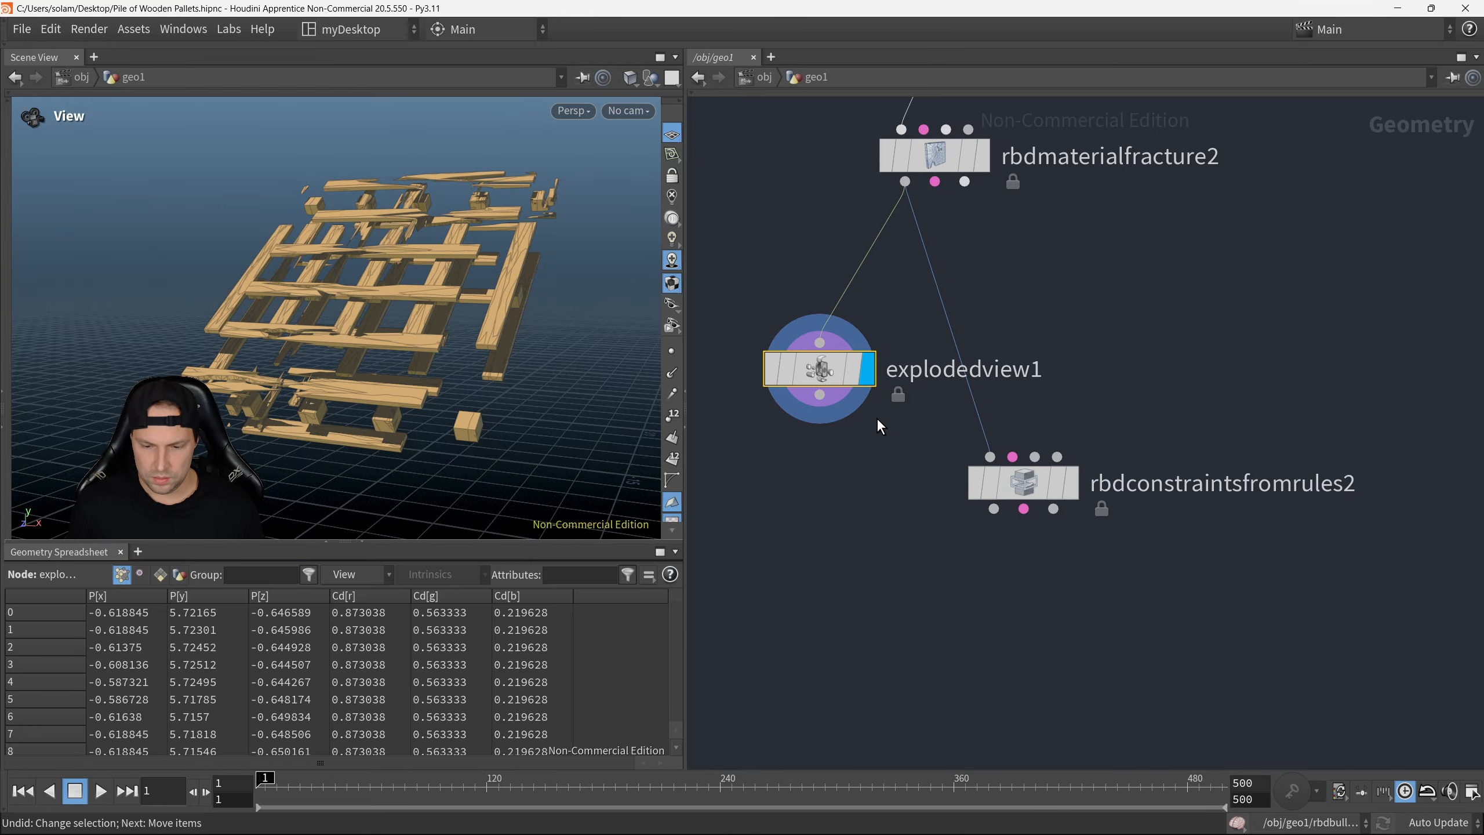
key("ctrl+z")
key("ctrl+z")
key("ctrl+y")
key("ctrl+y")
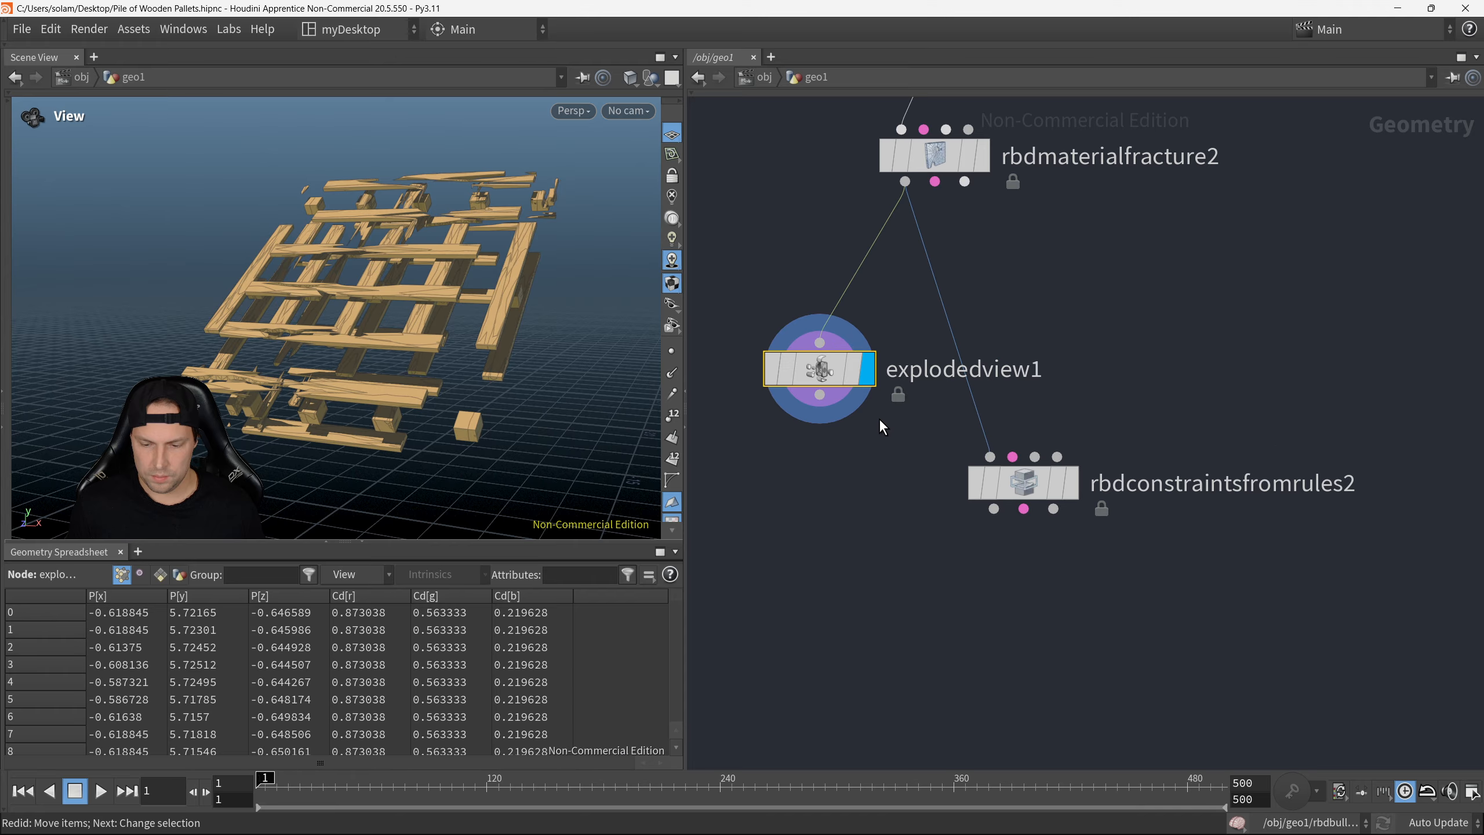
key("ctrl+y")
key("ctrl+y")
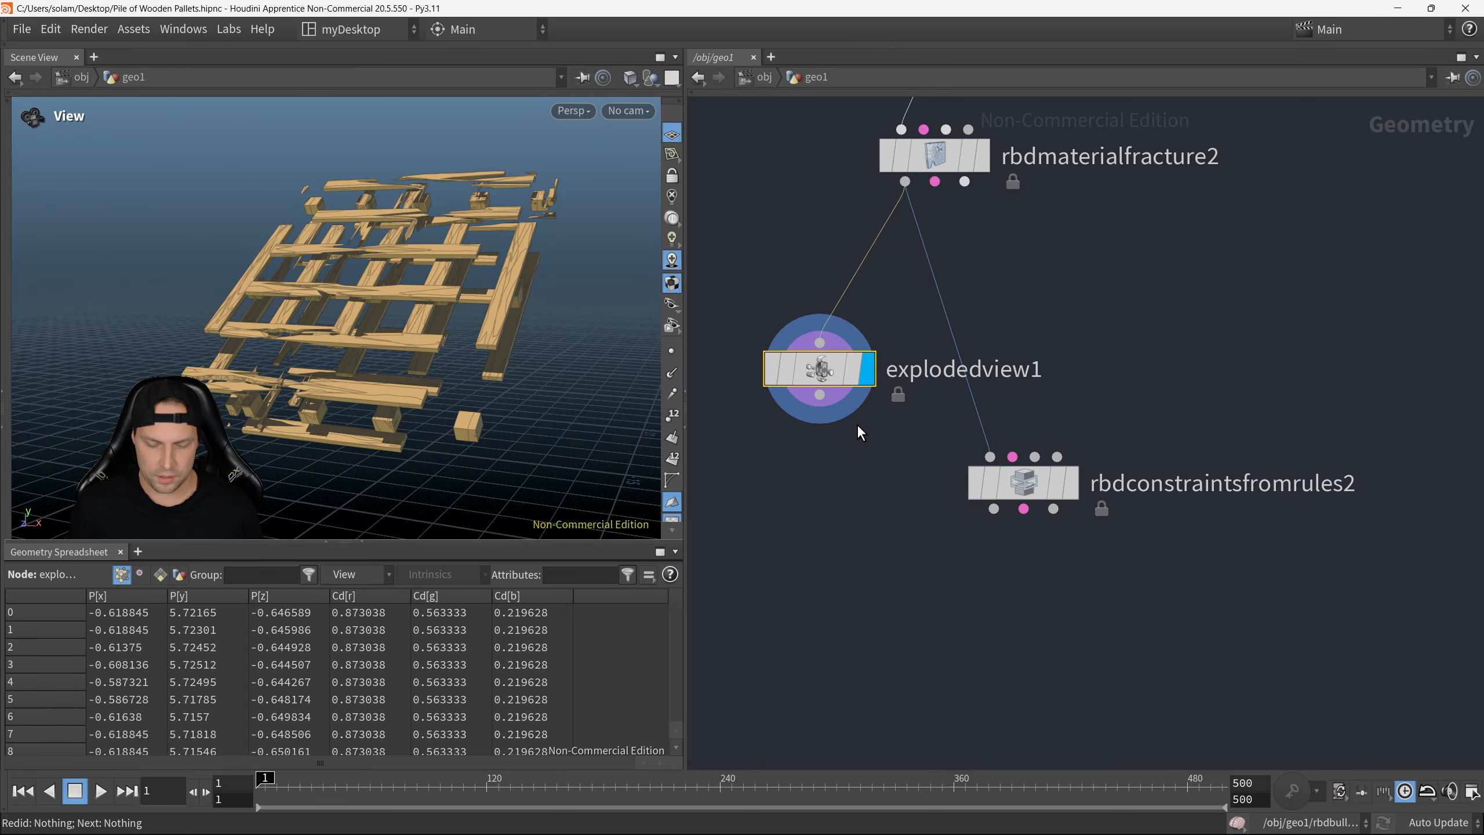
Step: Delete the restored Exploded View node and move the RBD Constraints from Rules node directly beneath the fracture node
key("ctrl+x")
left_click_drag(1023, 486, 933, 305)
scroll(920, 376, "down", 3)
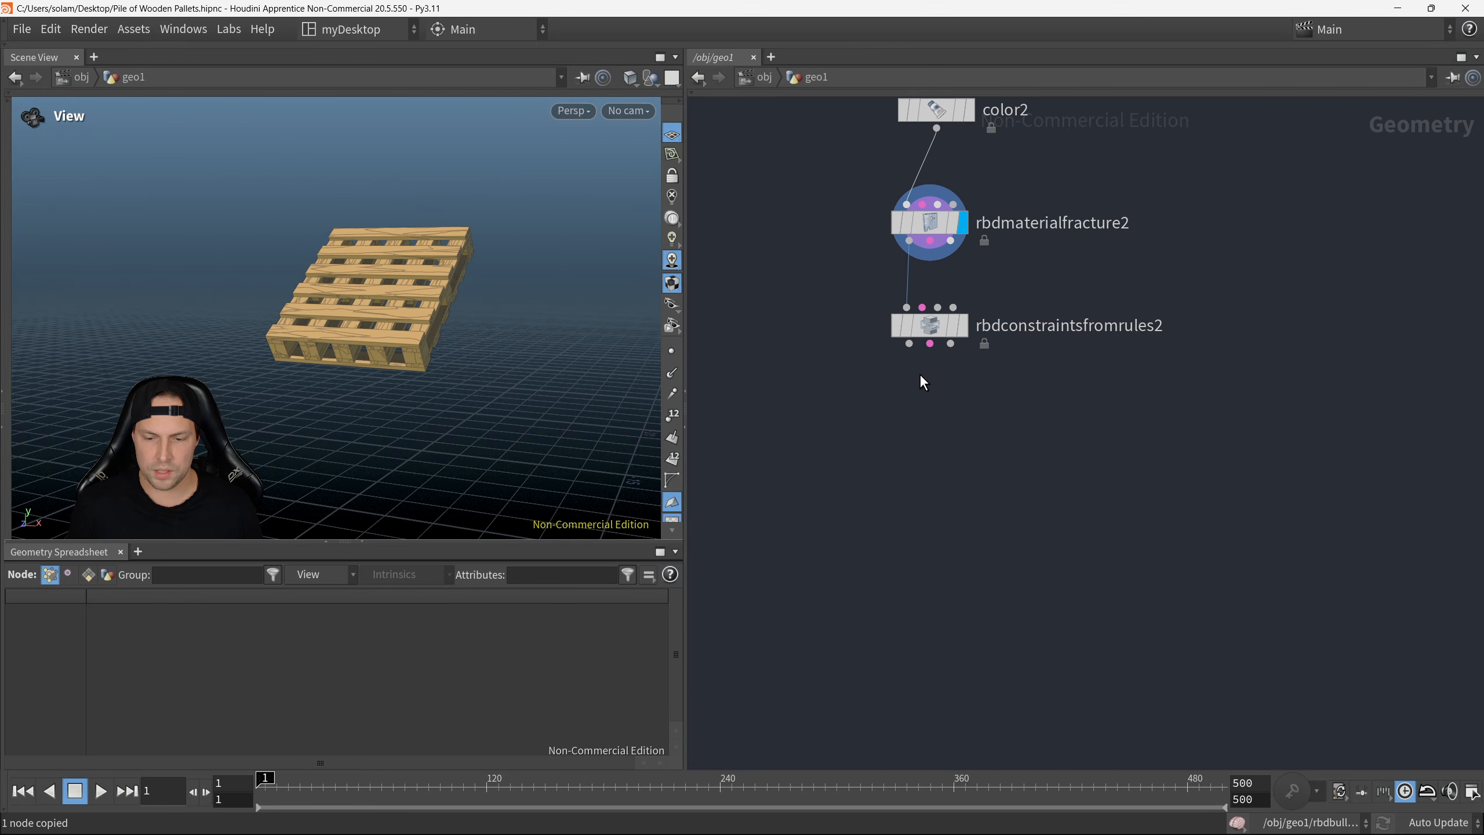
Step: Create an RBD Cluster node from the RBD Constraints from Rules outputs and align it below that node
left_click_drag(914, 368, 935, 444)
mouse_move(943, 447)
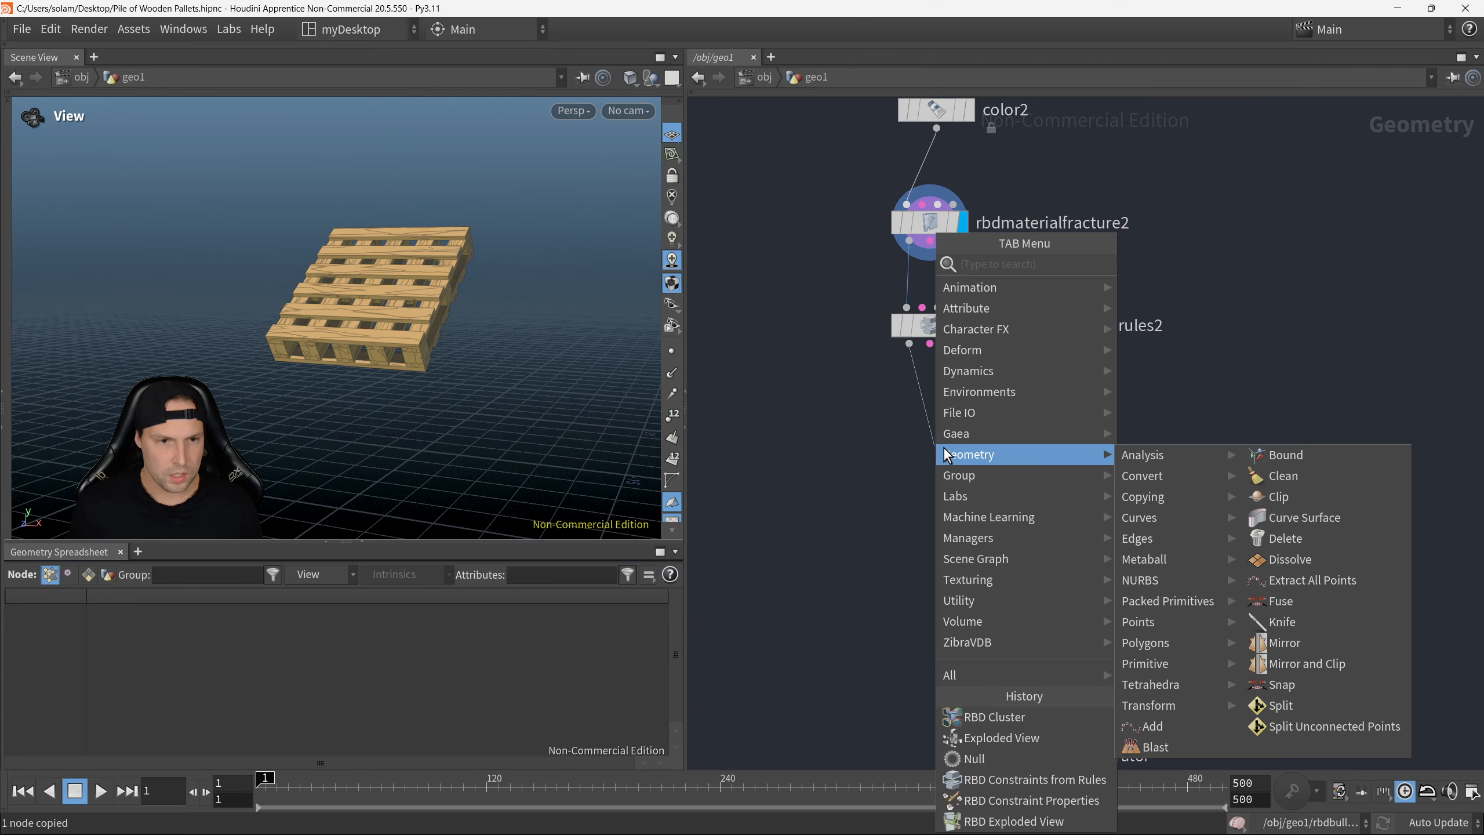
type("rbdclu")
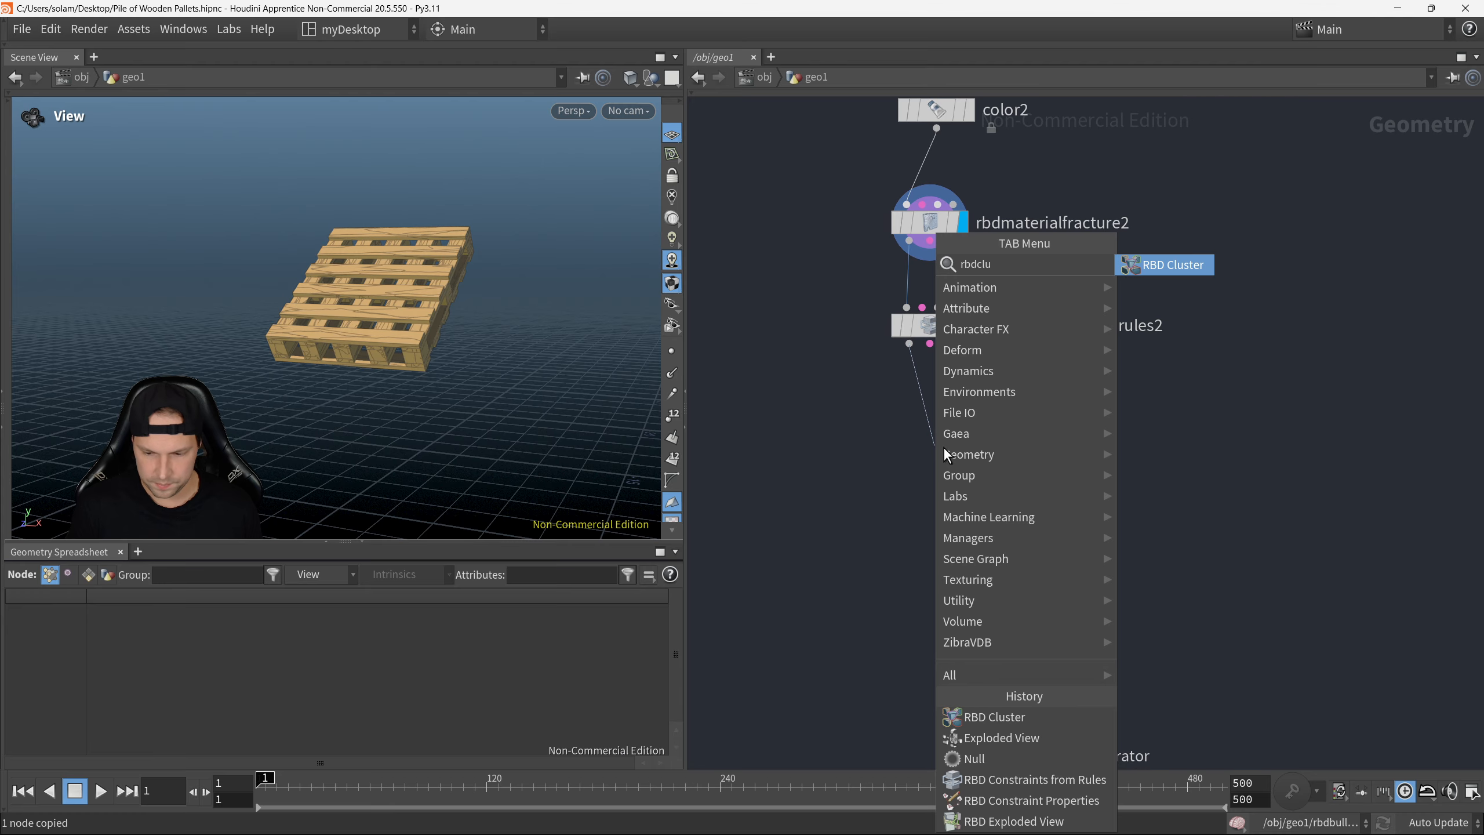
left_click(1177, 266)
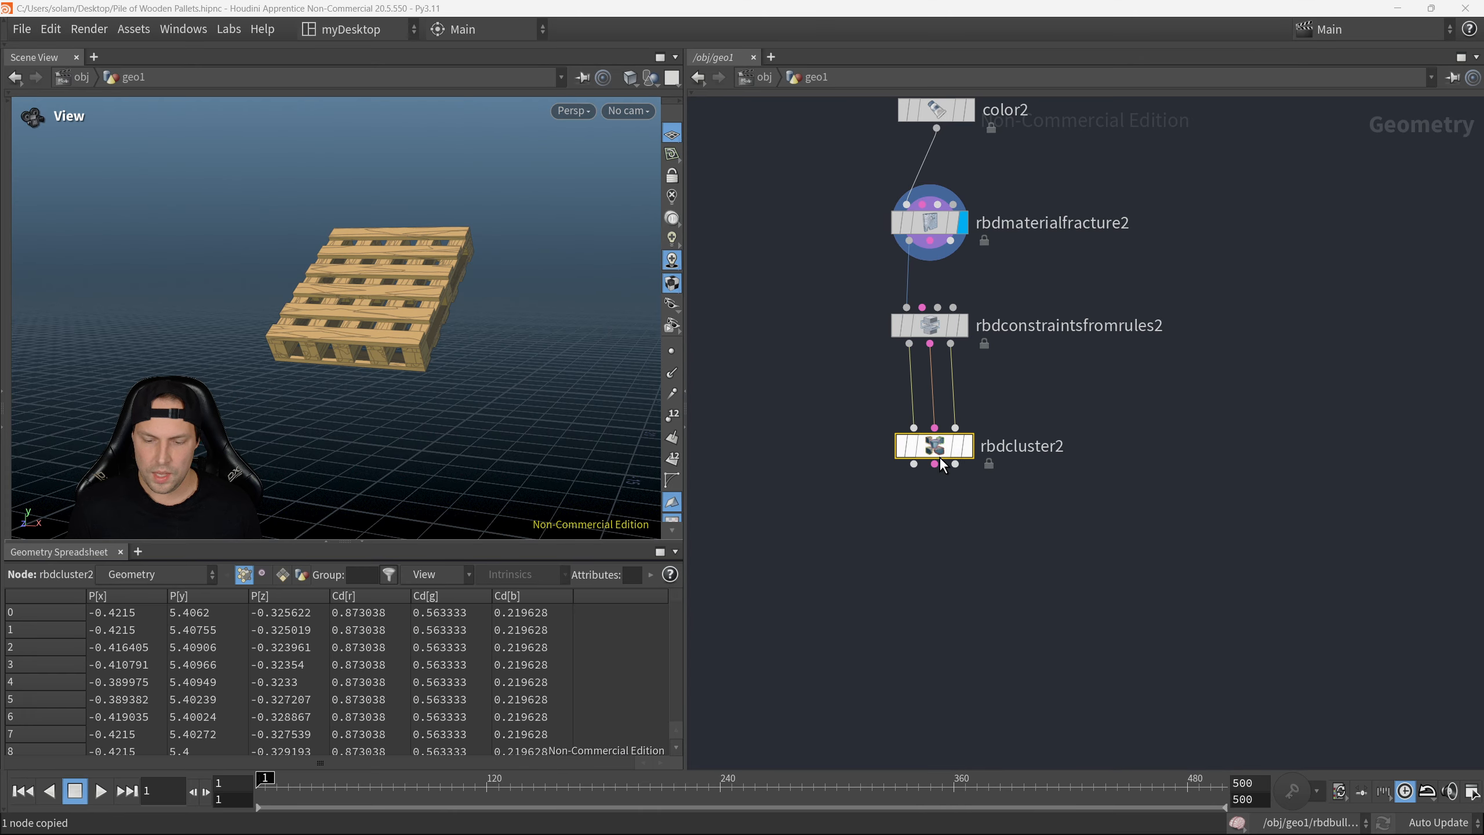
left_click(938, 494)
scroll(947, 492, "up", 2)
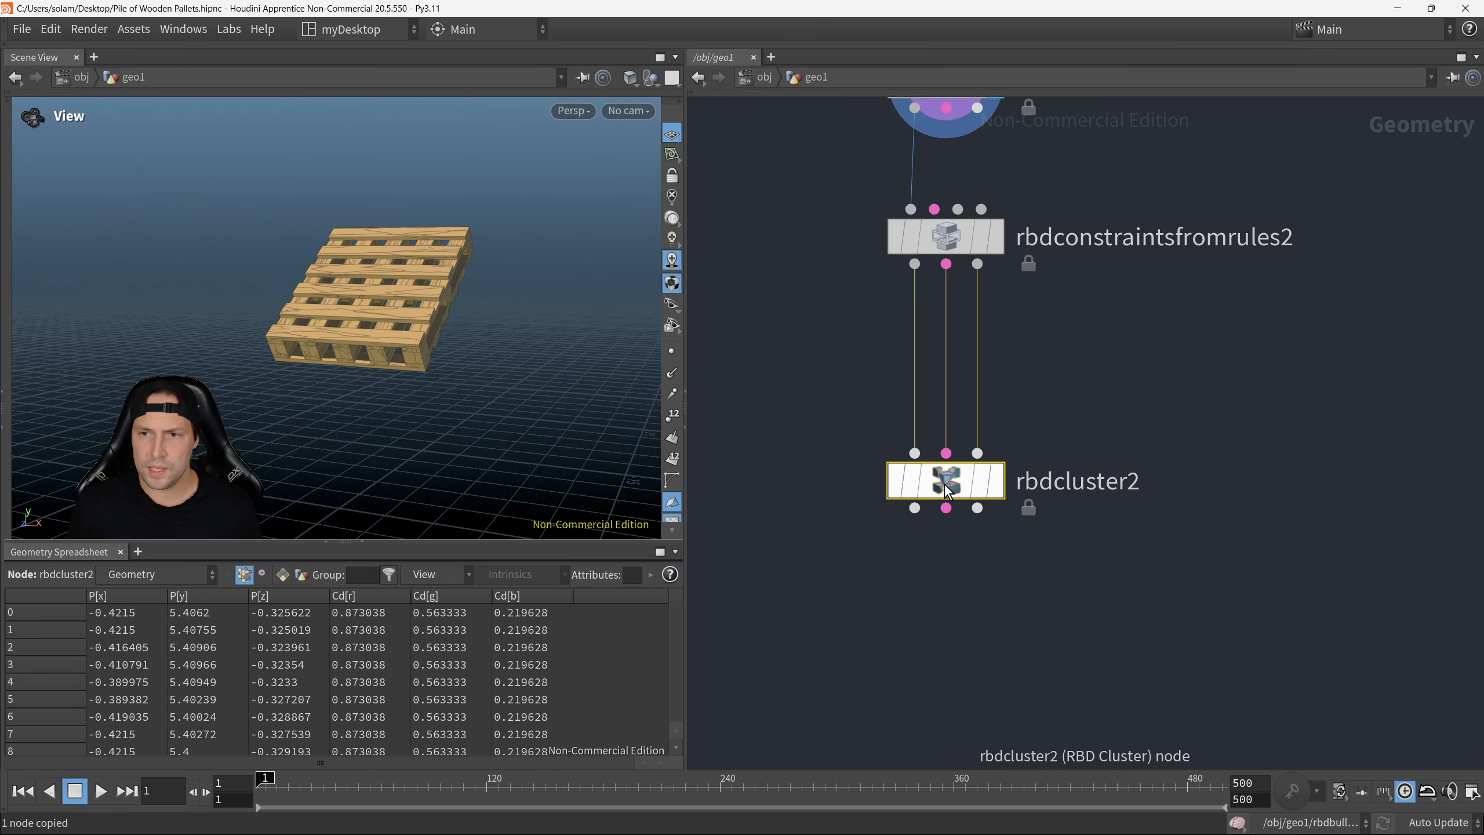
middle_click_drag(1049, 530, 1054, 546)
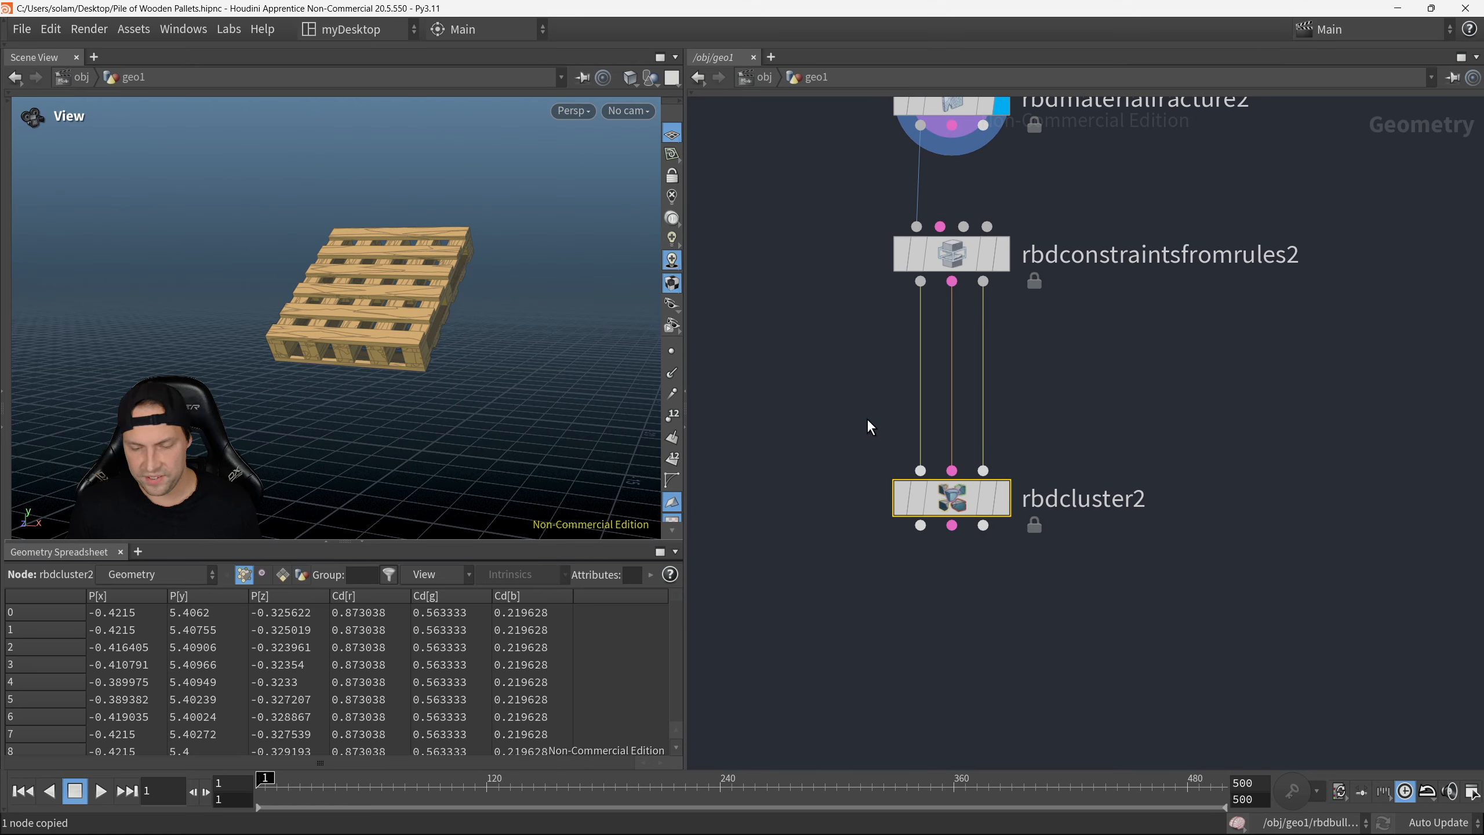
Step: Cut all three wires between the RBD Constraints from Rules and RBD Cluster nodes
key("y")
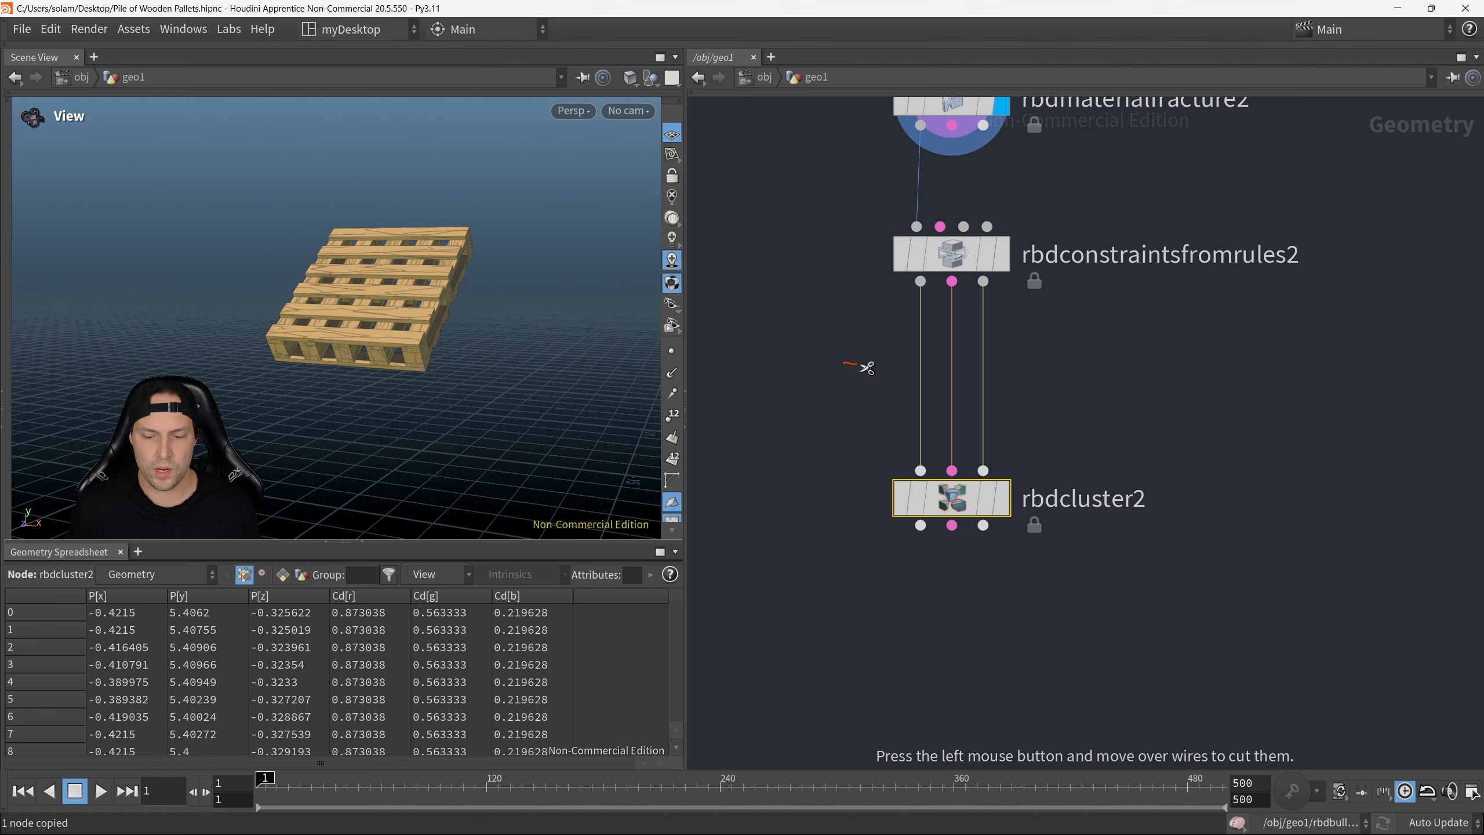
left_click_drag(874, 367, 1190, 360)
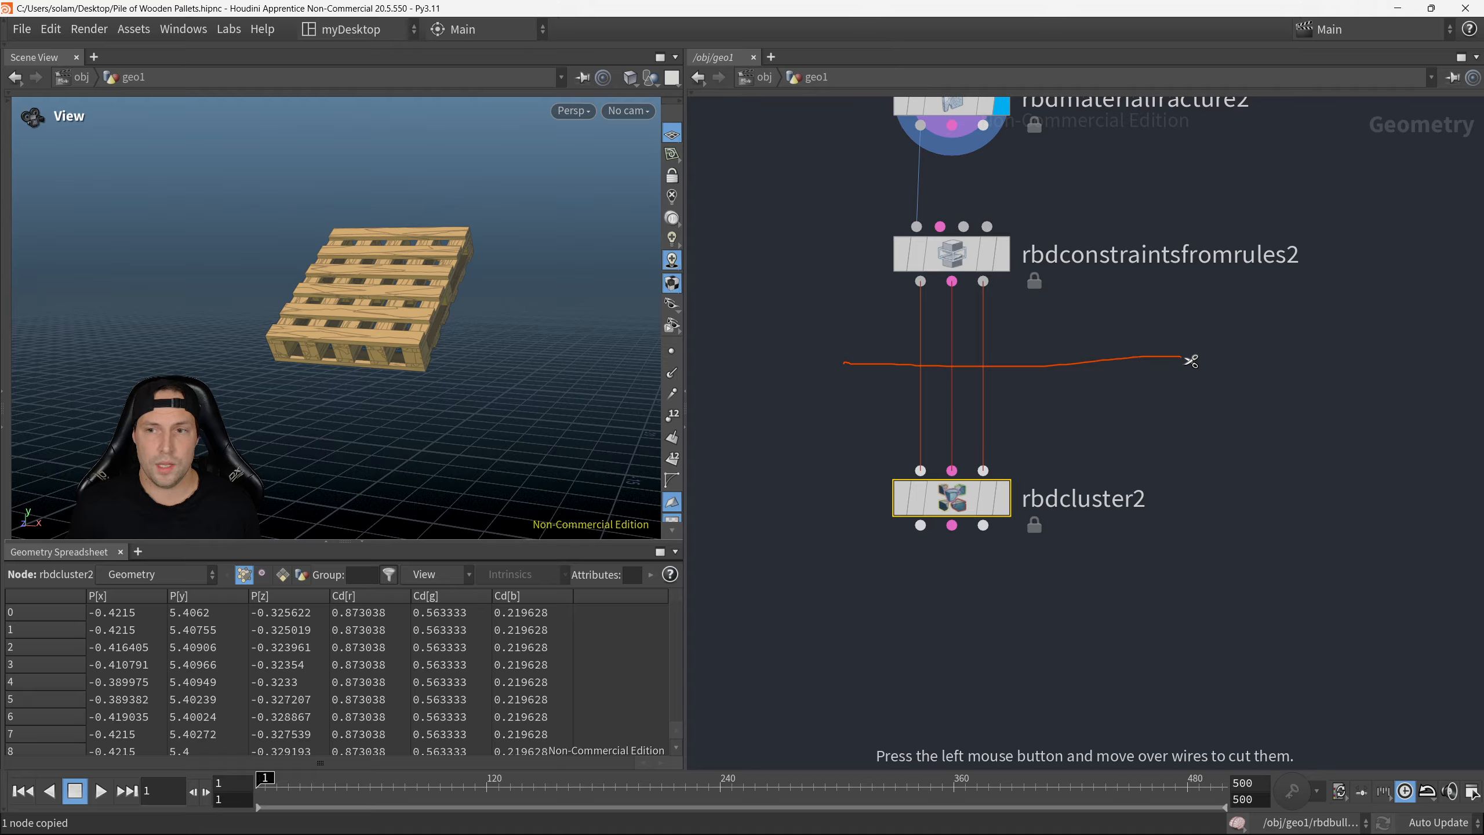
left_click_drag(1190, 360, 1192, 361)
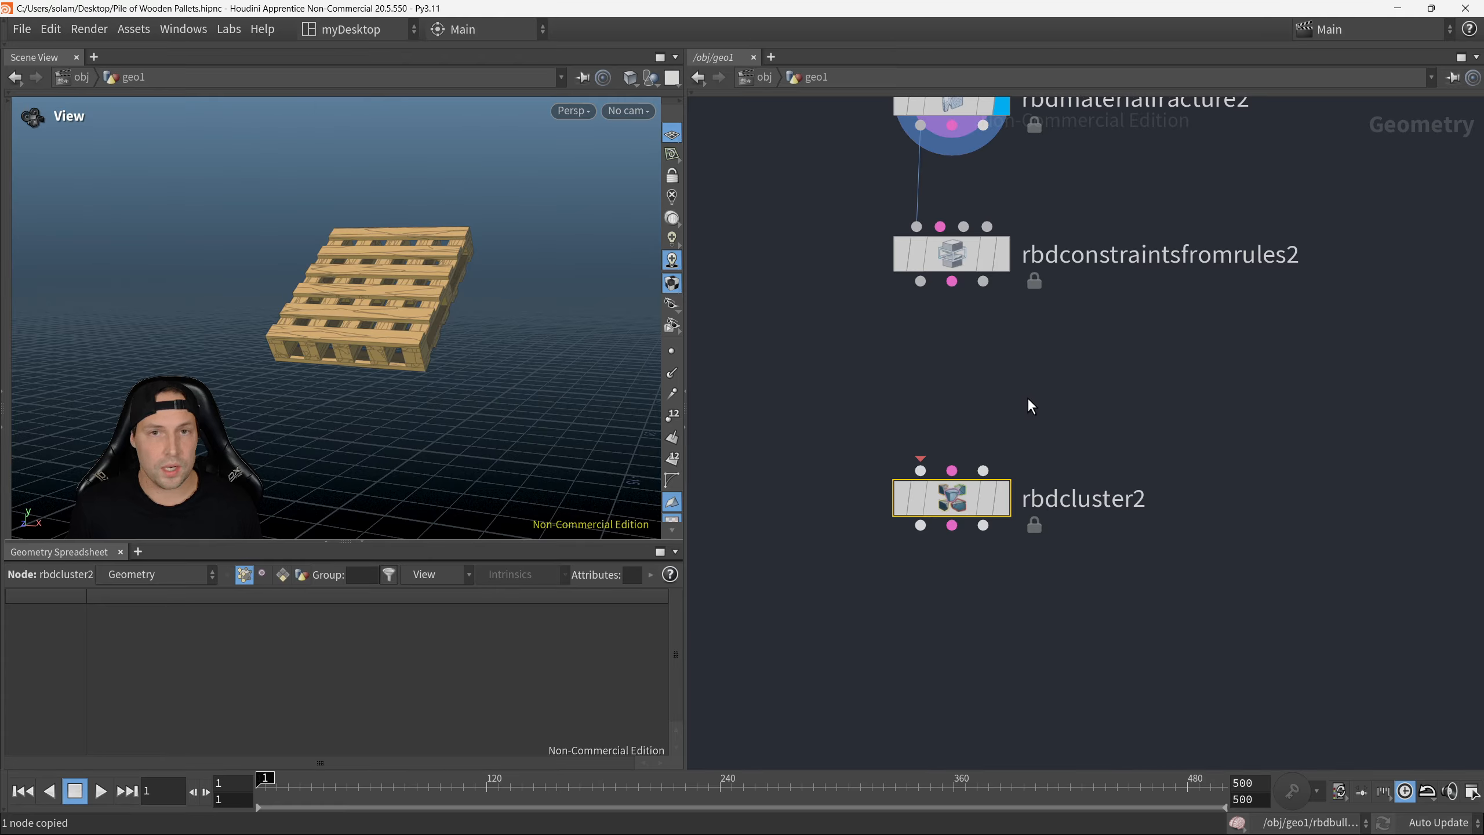
Step: Reconnect the geometry, constraint geometry and proxy geometry outputs one by one to the matching RBD Cluster inputs
middle_click_drag(1009, 410, 1054, 412)
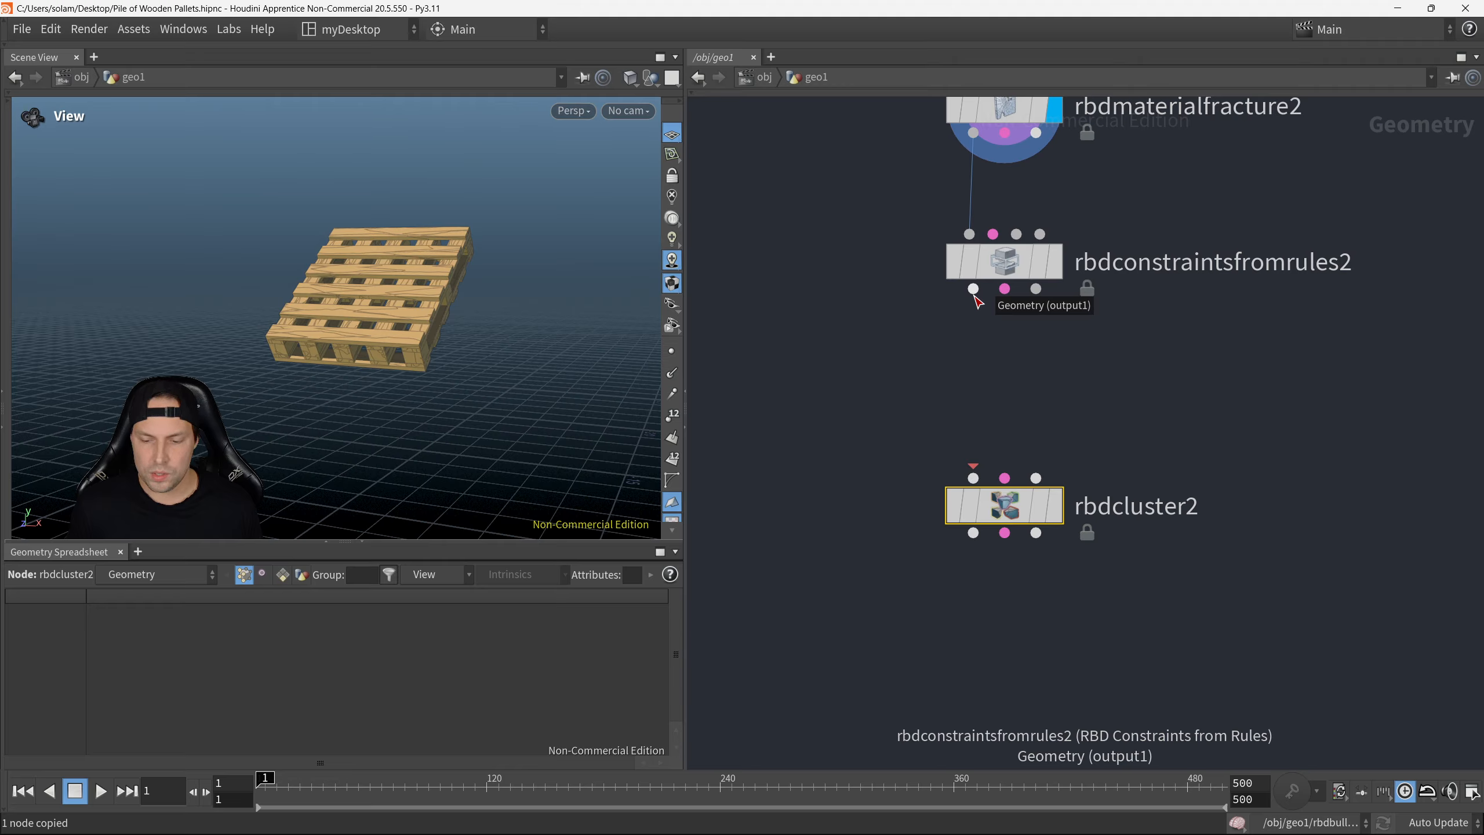
left_click_drag(974, 294, 973, 478)
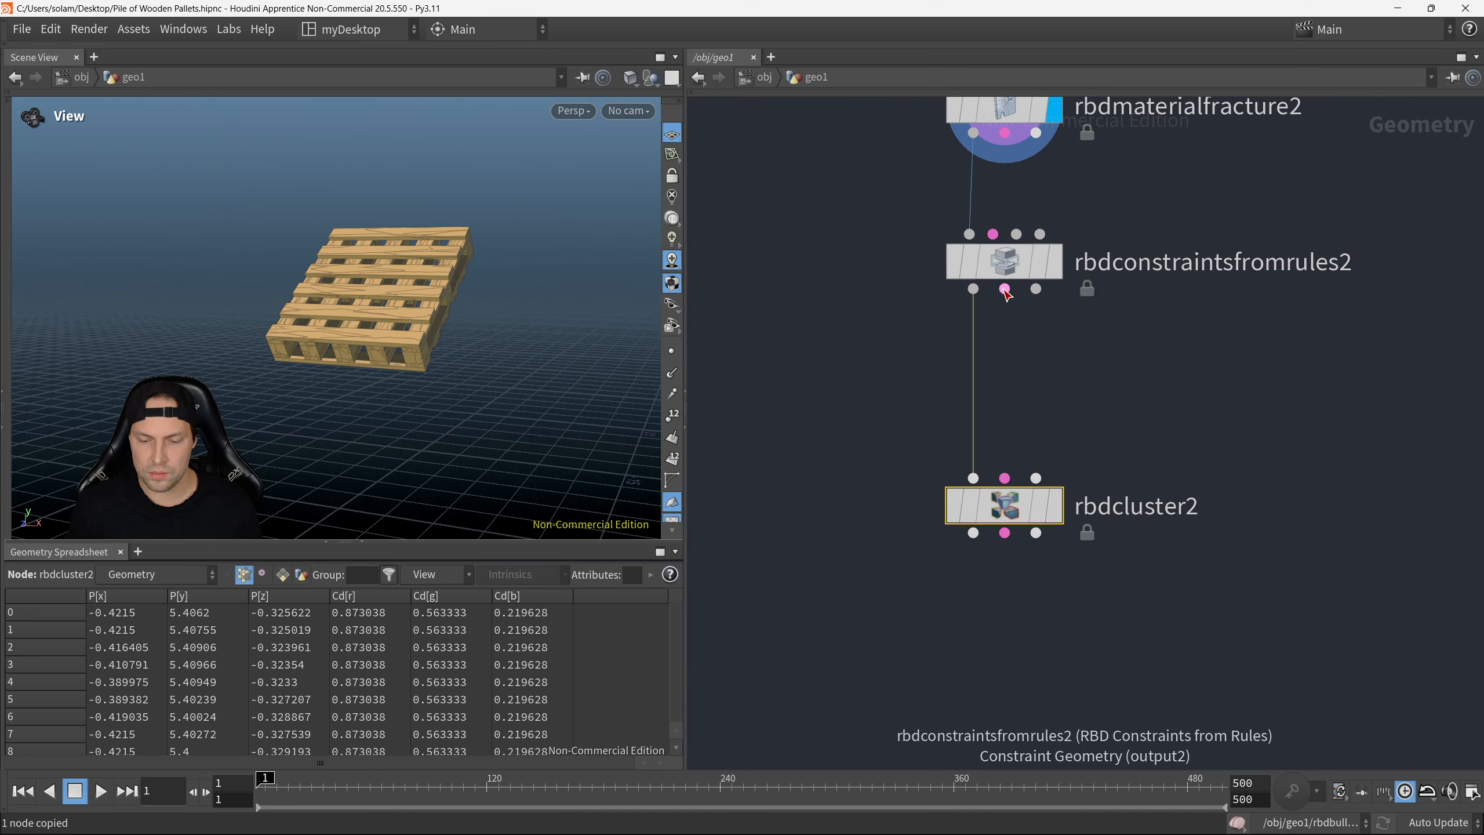
left_click_drag(1005, 289, 1008, 421)
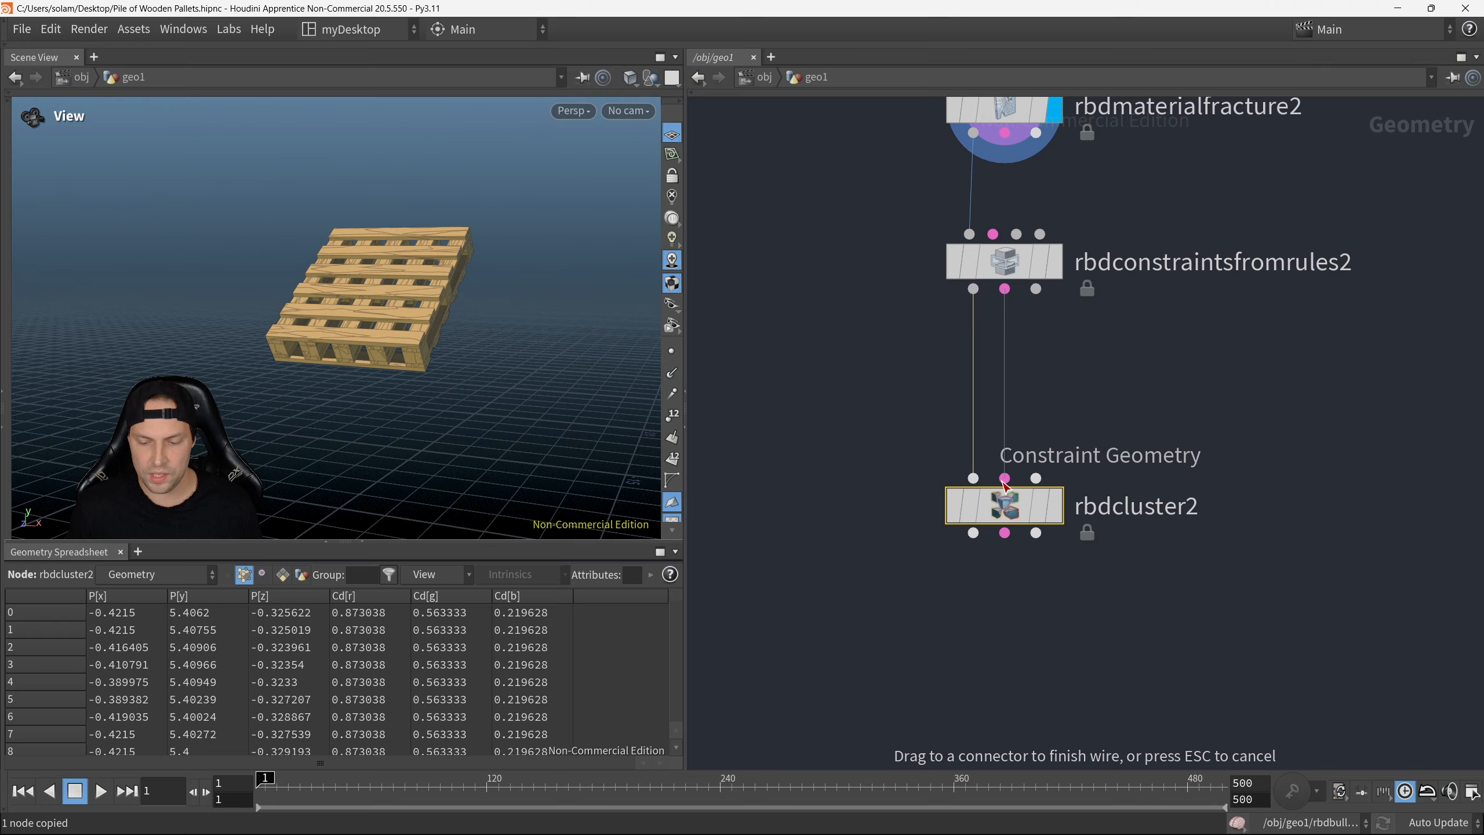
left_click_drag(1006, 483, 1005, 478)
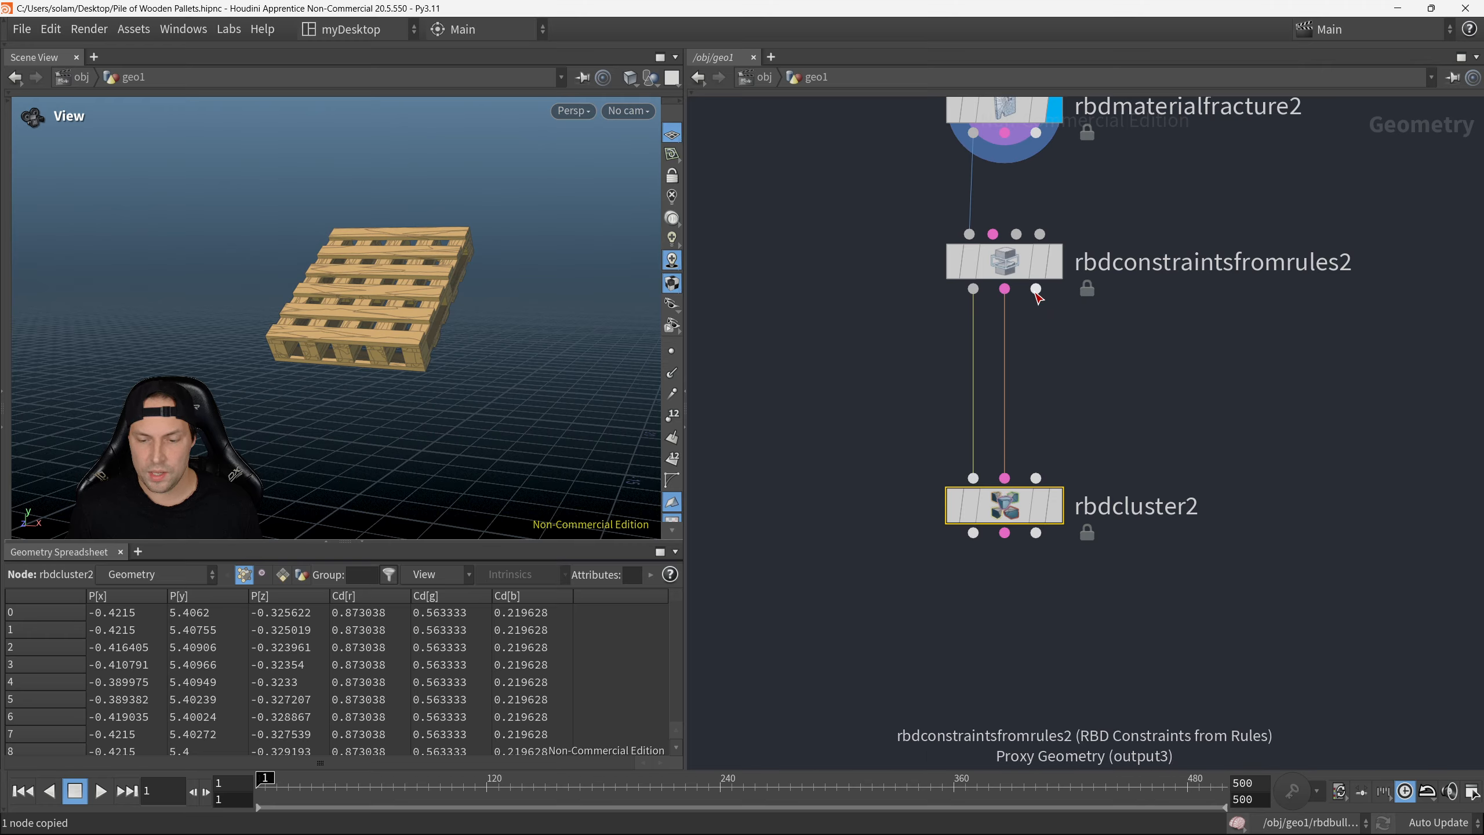
left_click_drag(1036, 289, 1036, 479)
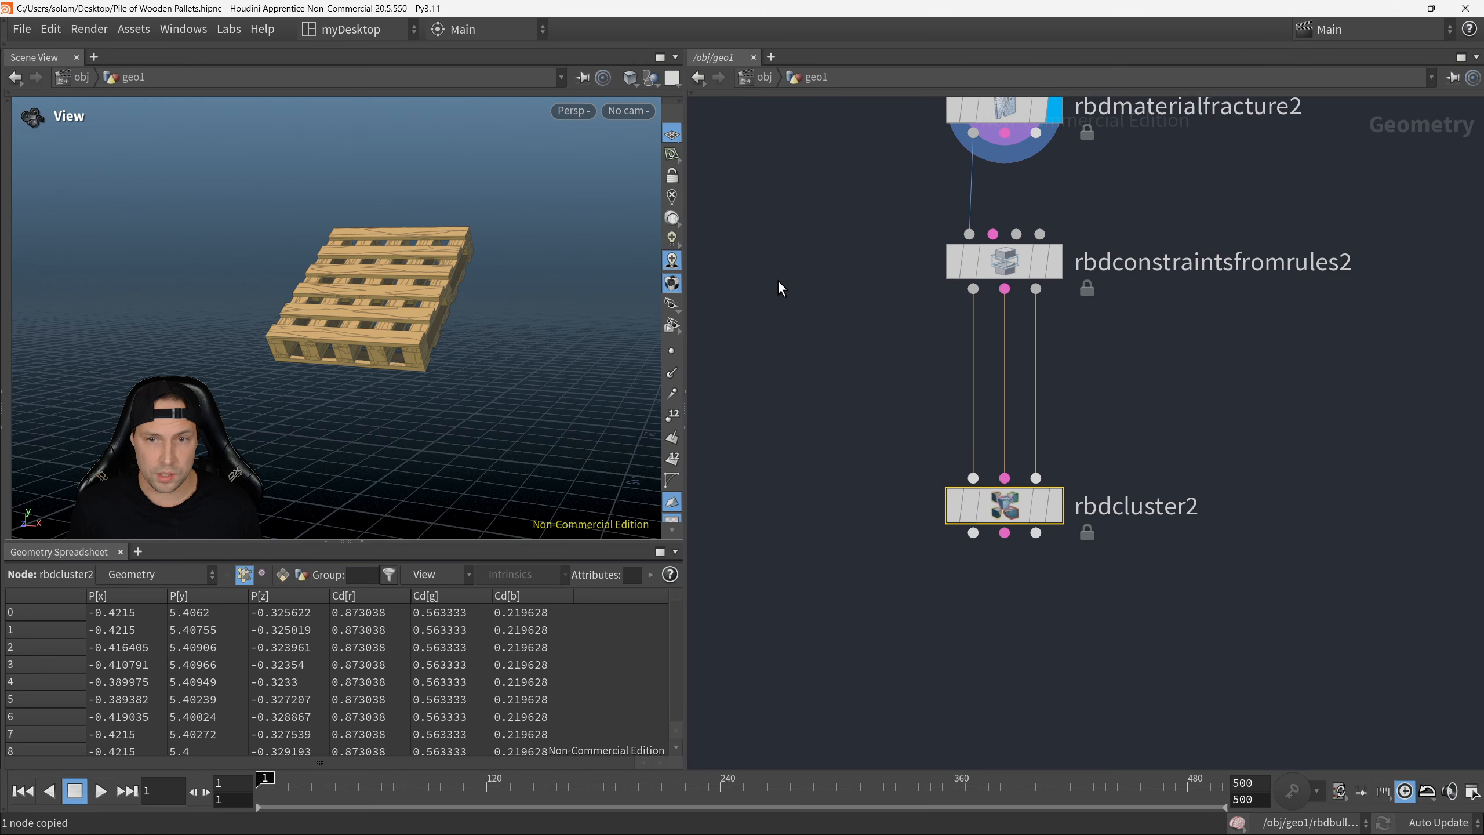
Step: Inspect the proxy geometry output of the RBD Constraints from Rules node through a temporary Null and delete the Null
scroll(592, 320, "down", 2)
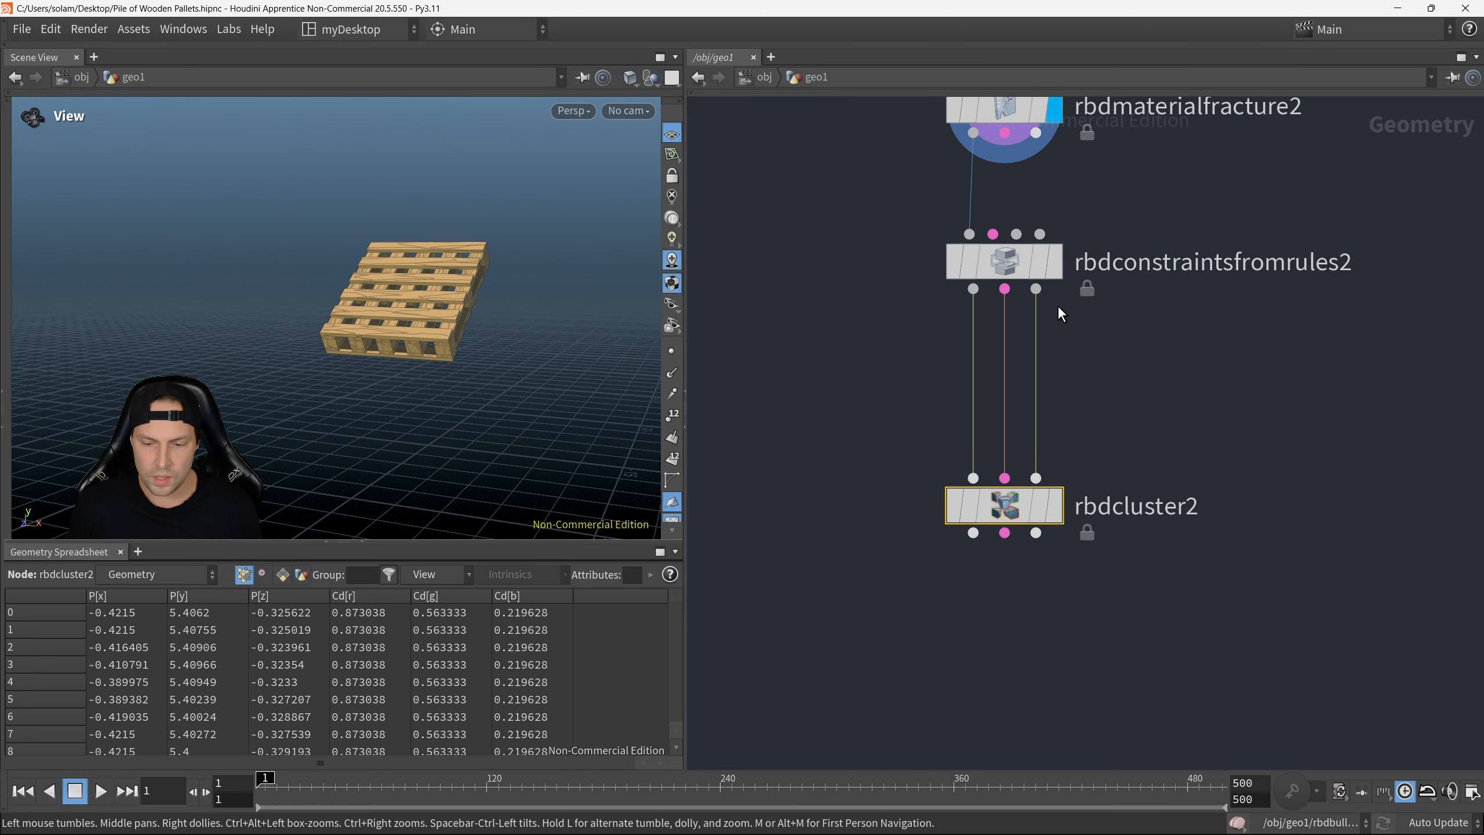
left_click(1036, 289)
key("Tab")
type("null")
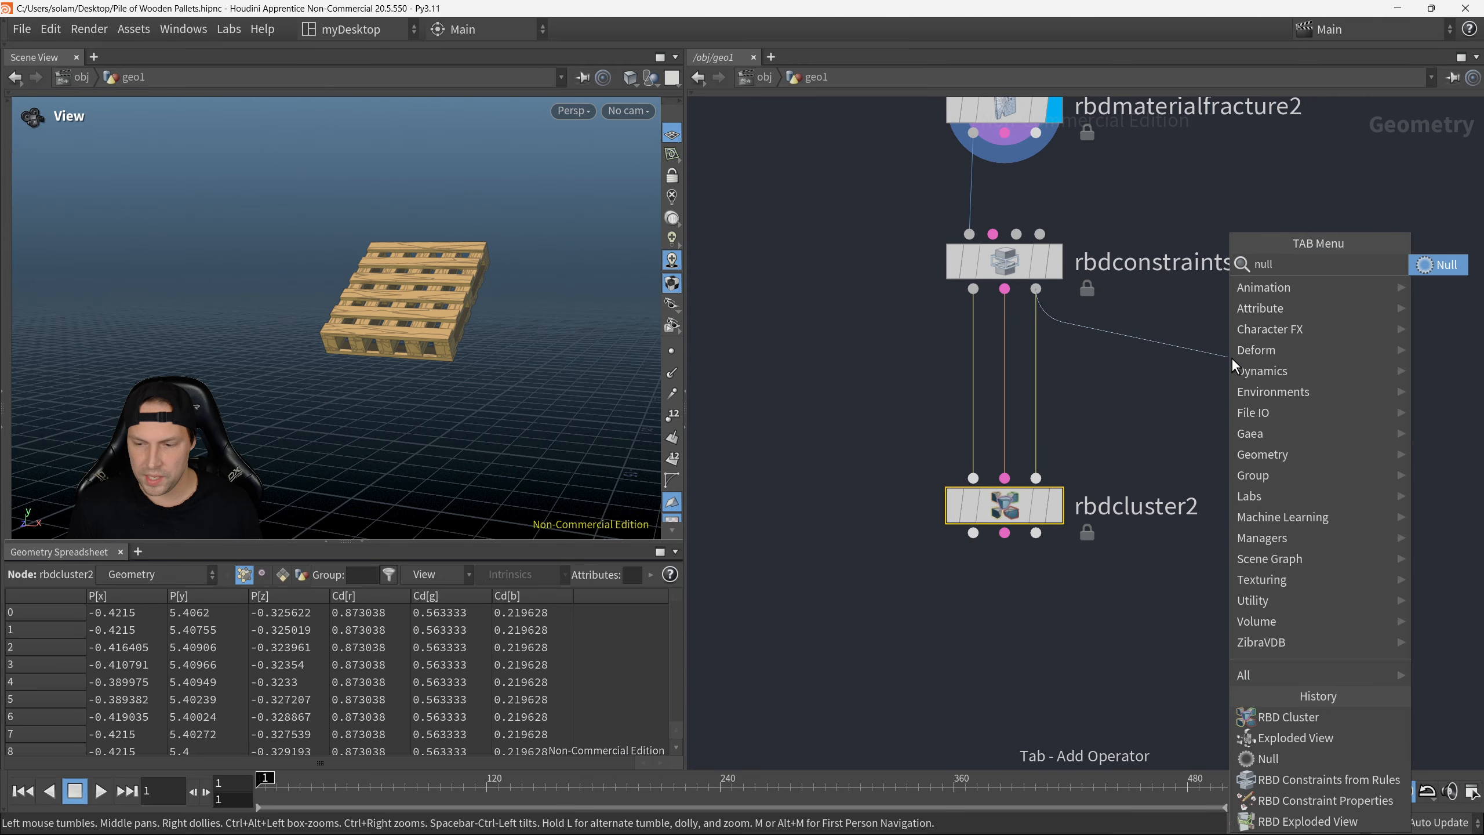
key("Return")
left_click(1228, 377)
key("r")
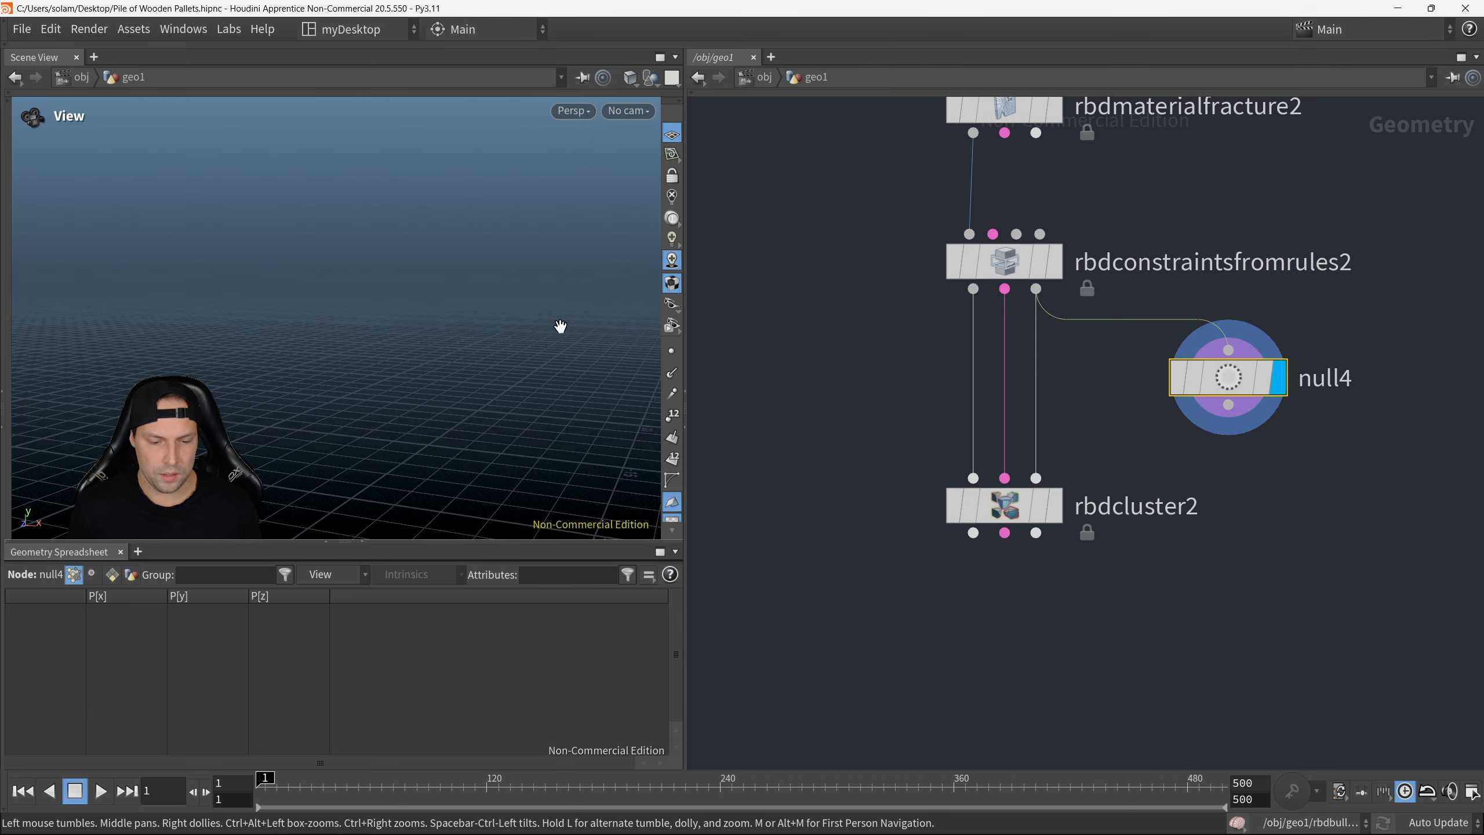
left_click_drag(561, 326, 473, 338)
key("space+h")
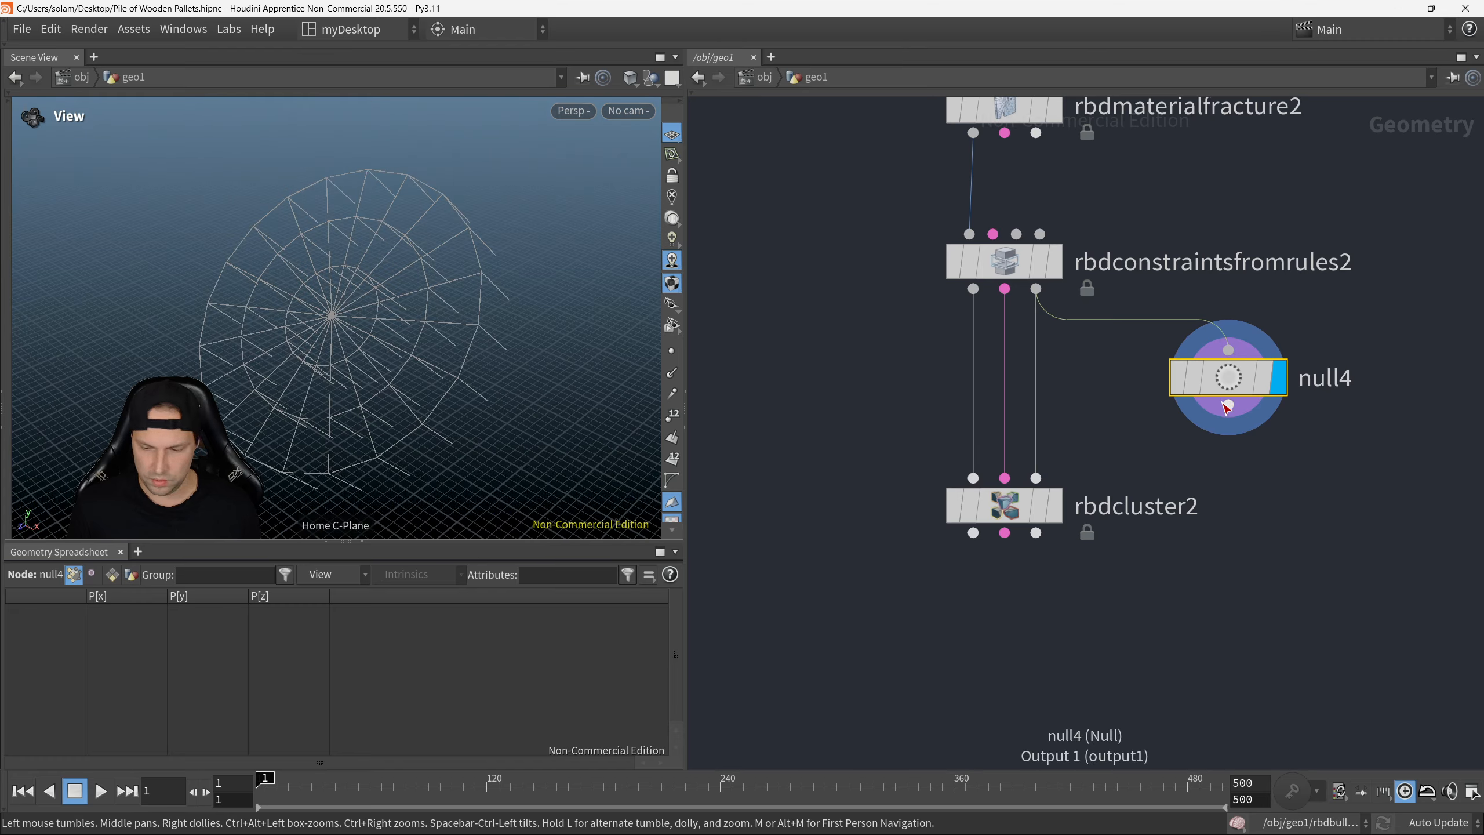
key("ctrl+x")
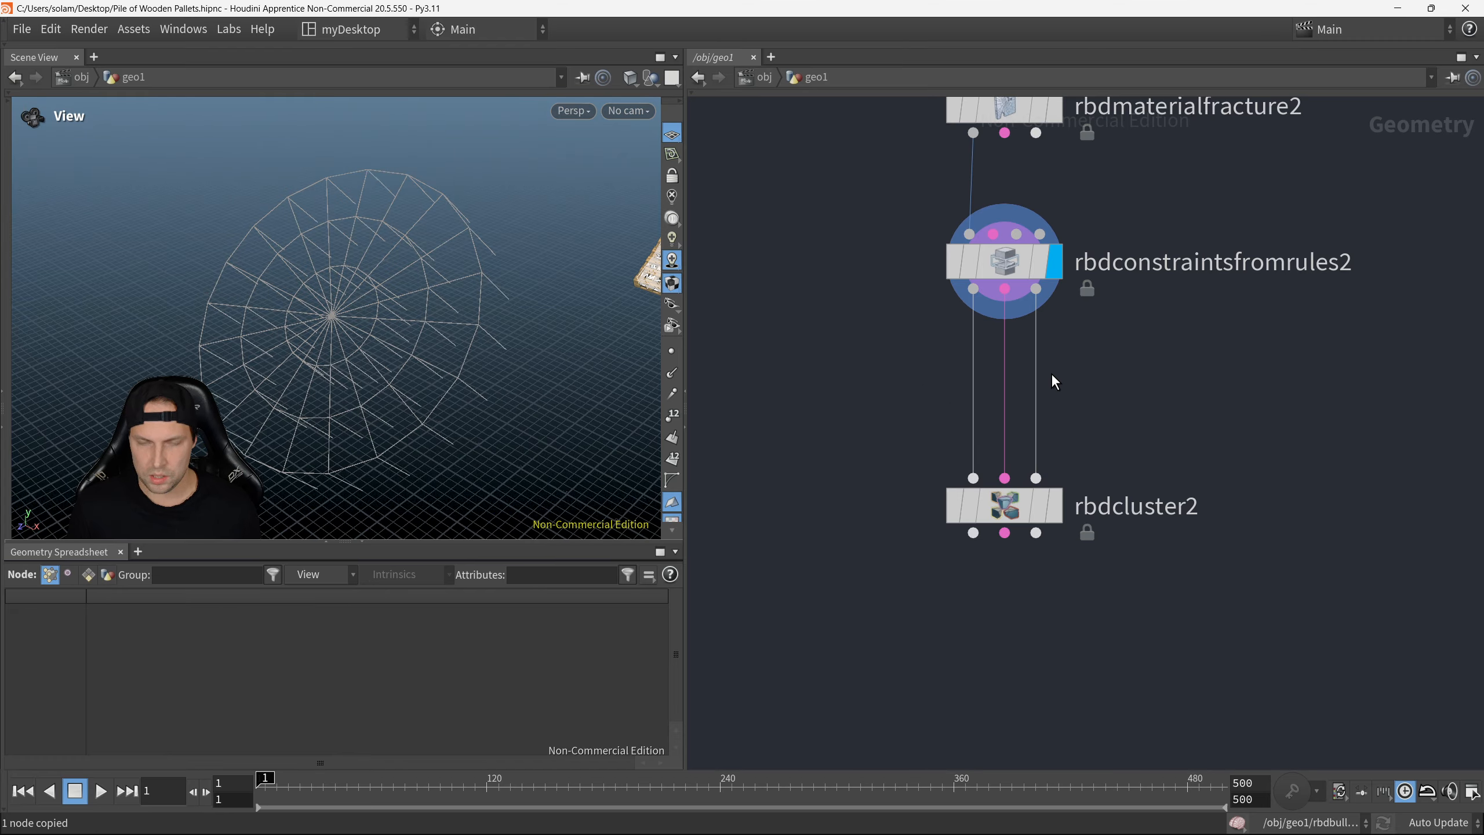
Step: Display the RBD Cluster node and frame the pallet in the viewport
key("r")
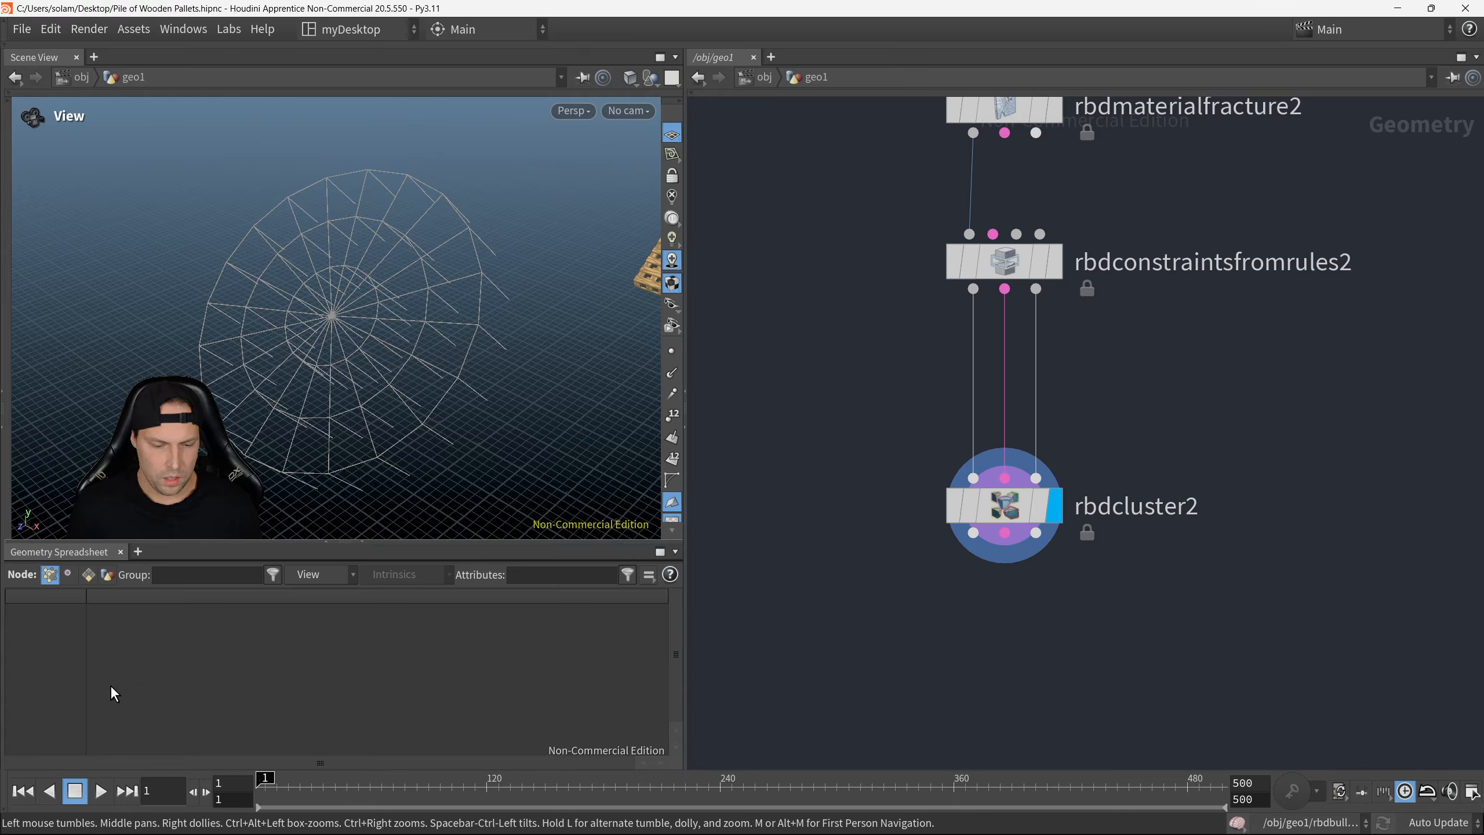
middle_click_drag(434, 477, 285, 461)
right_click_drag(285, 461, 573, 300)
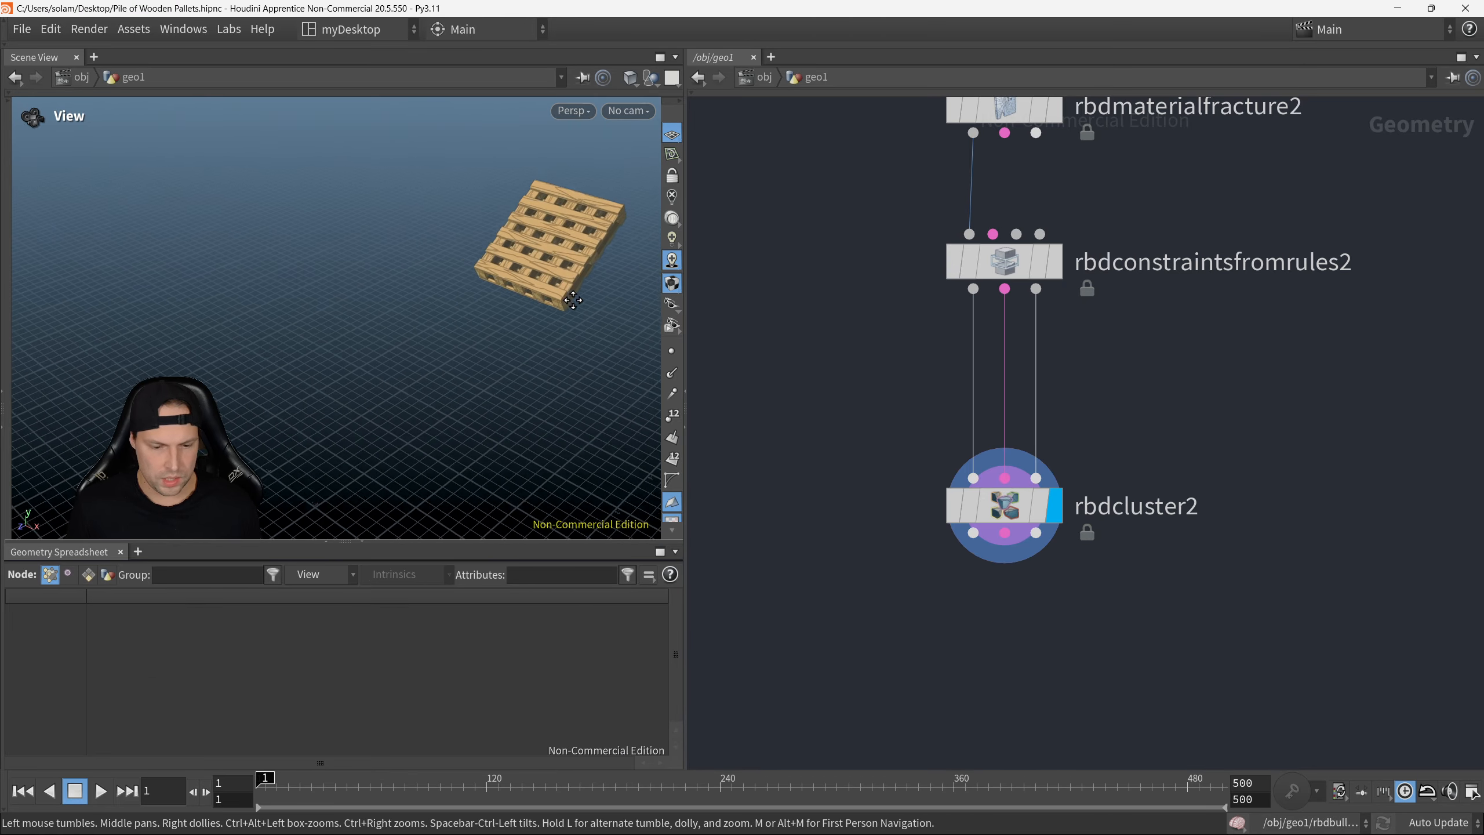
middle_click_drag(573, 300, 453, 306)
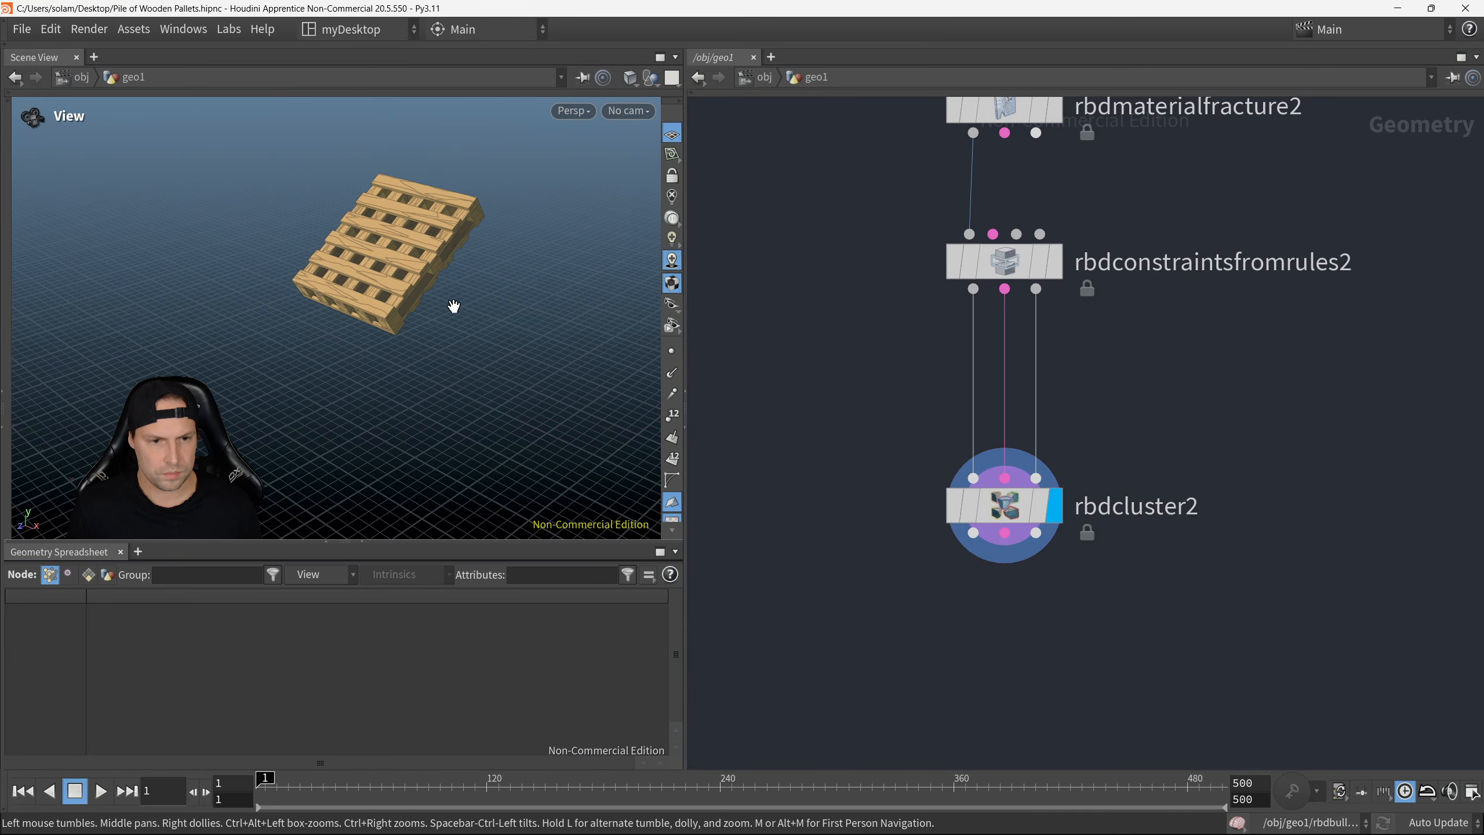
middle_click_drag(456, 240, 463, 282)
middle_click_drag(1144, 449, 1100, 414)
scroll(1134, 398, "down", 3)
Step: Show the RBD Cluster node's parameters and turn on visualization of the Cluster Attribute
left_click(1018, 448)
middle_click_drag(1025, 473, 983, 478)
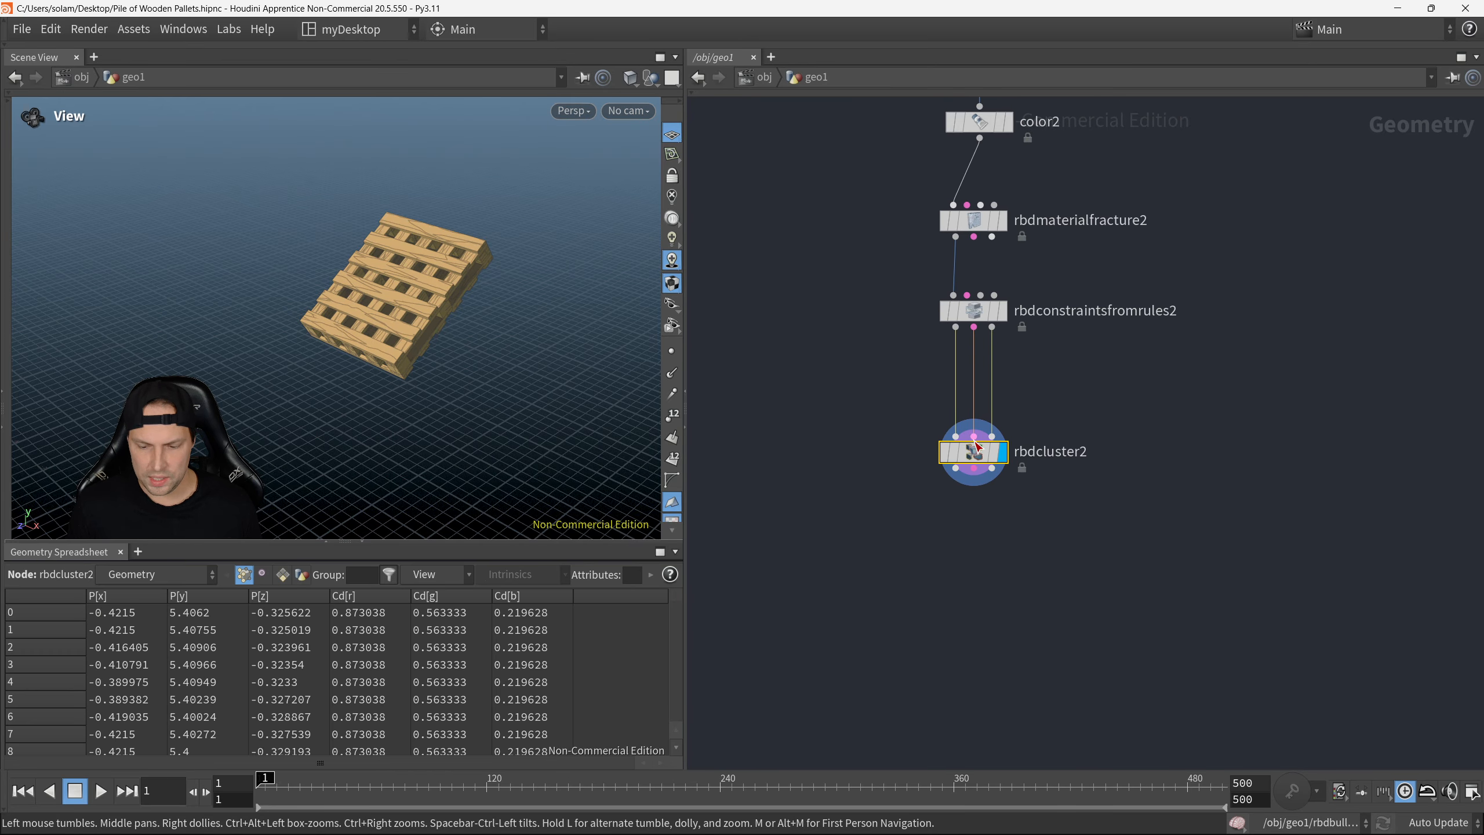
key("p")
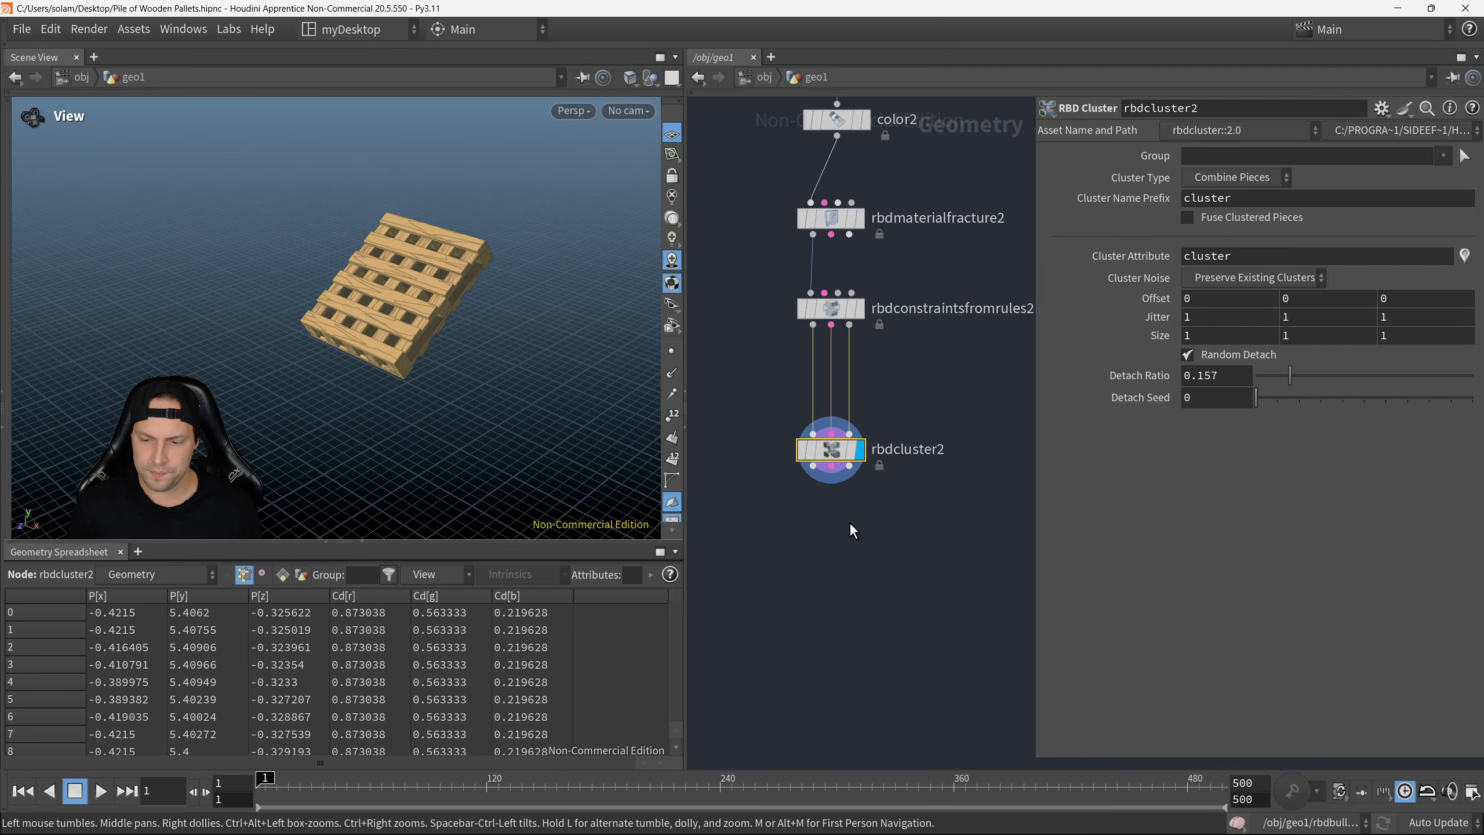
scroll(857, 503, "up", 2)
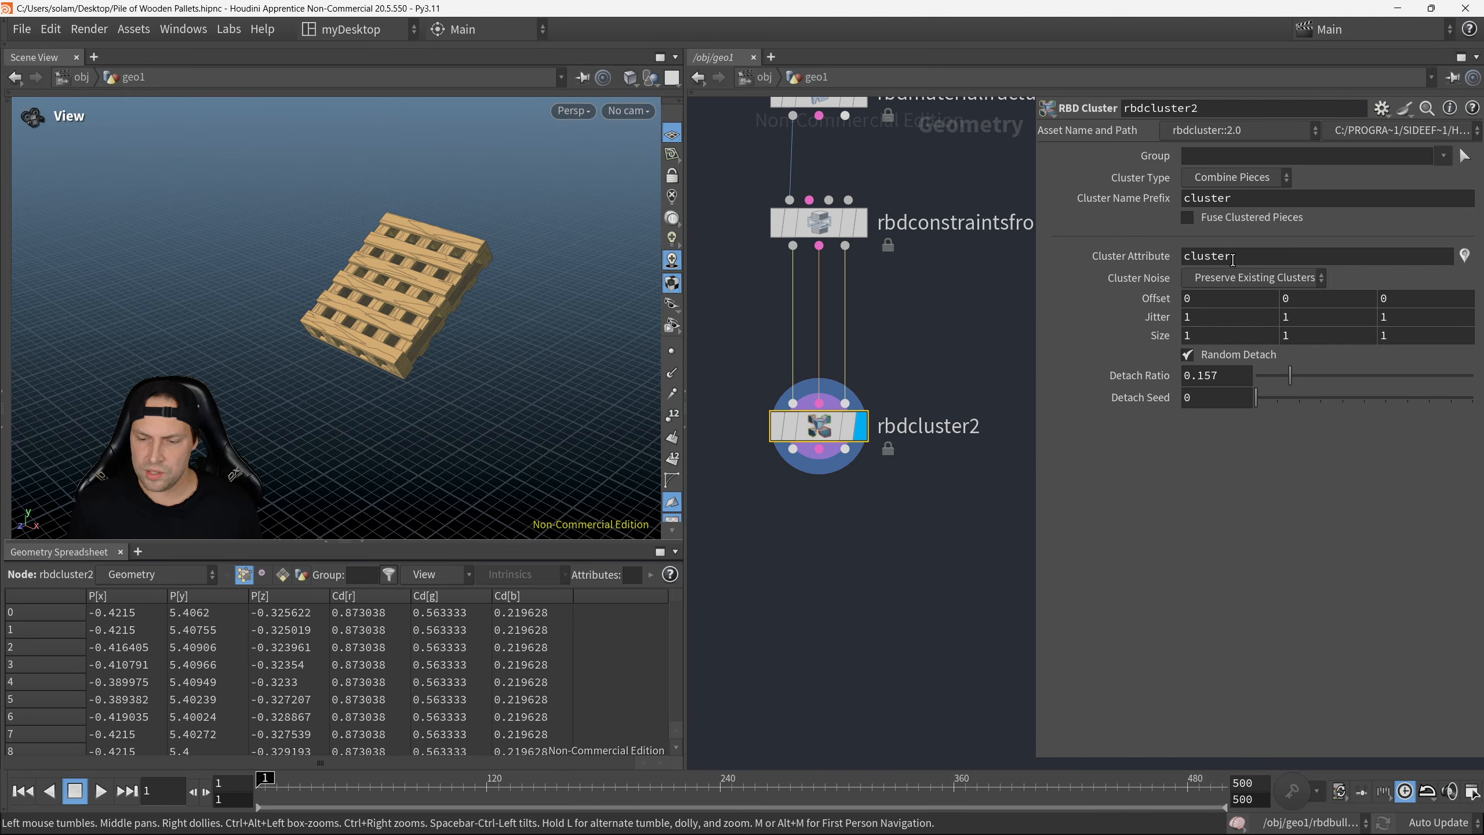
left_click(1465, 258)
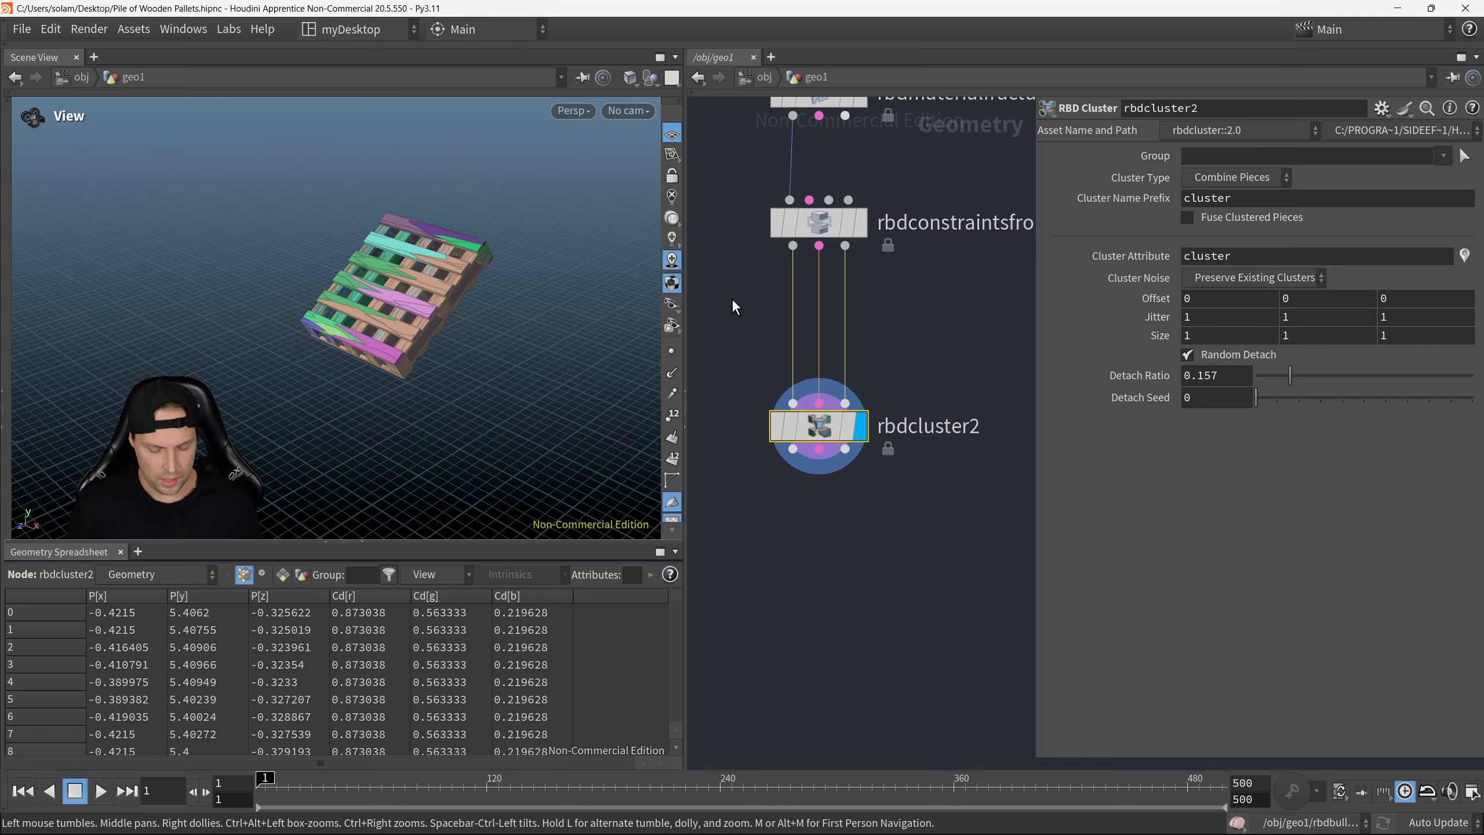
Step: Examine the coloured clusters on the pallet and the RBD Cluster node's Size and Random Detach settings
scroll(390, 302, "up", 10)
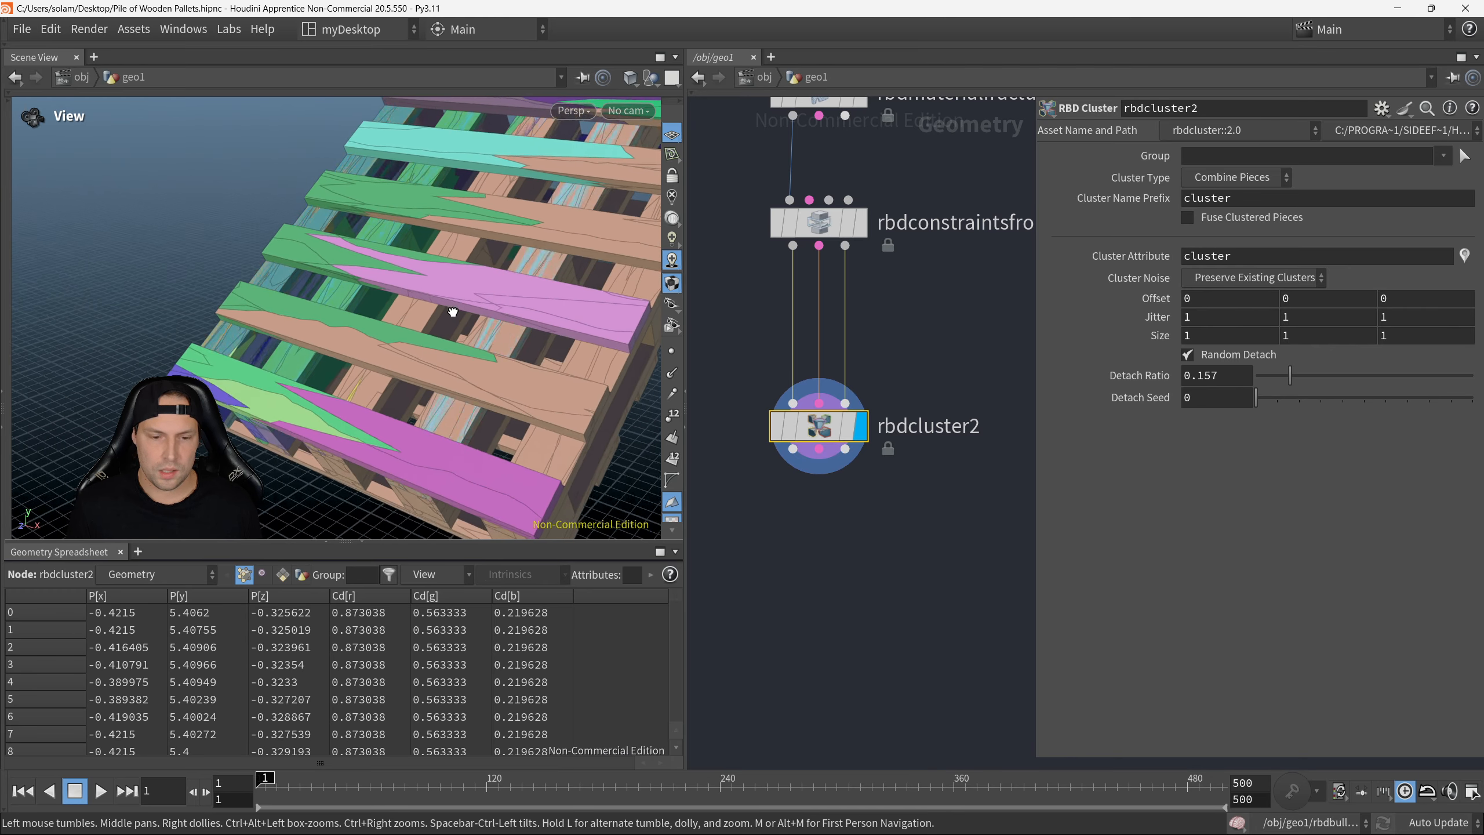
scroll(526, 292, "down", 8)
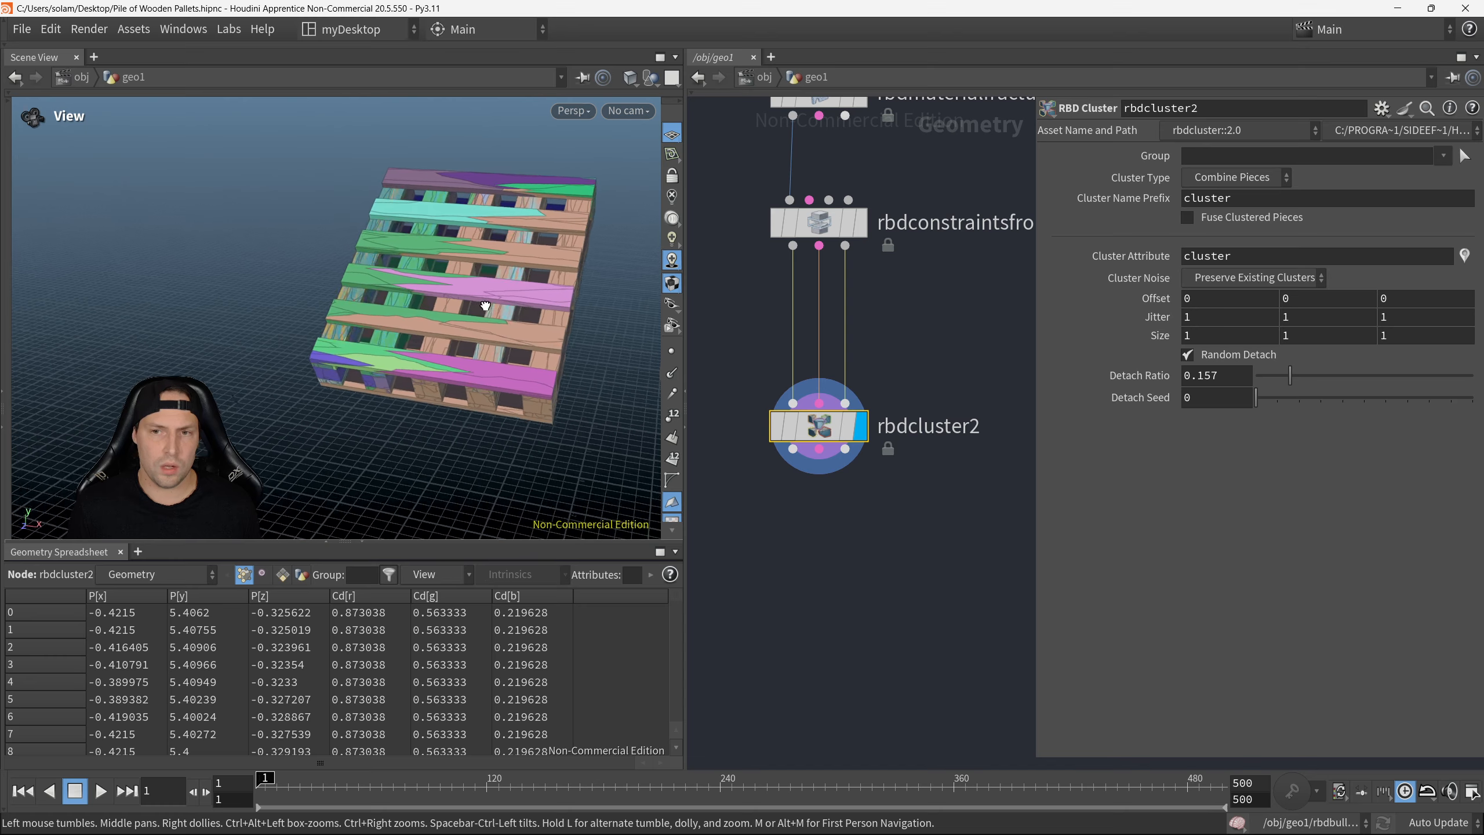
left_click_drag(564, 275, 570, 318)
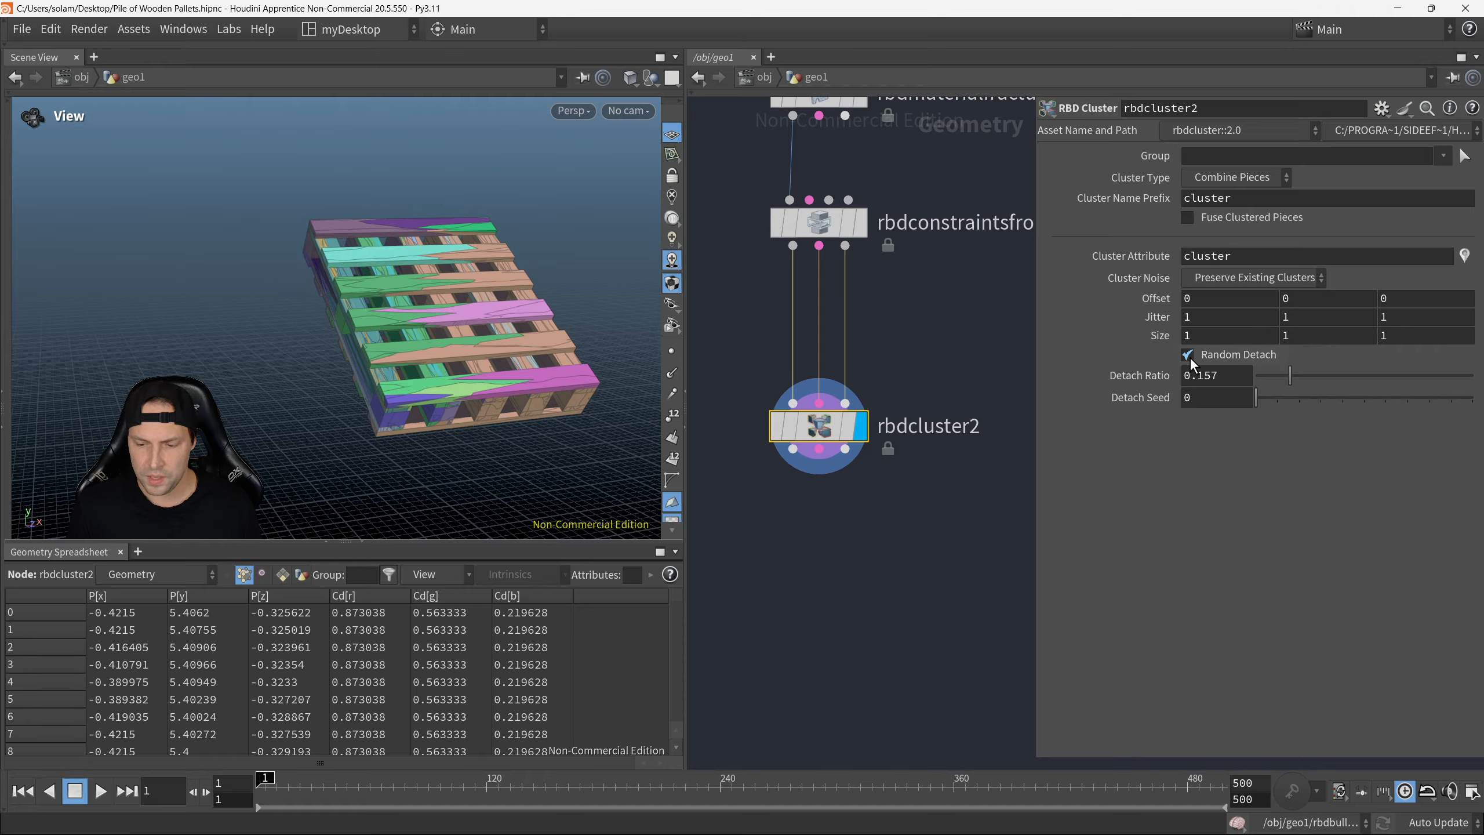
mouse_move(1161, 346)
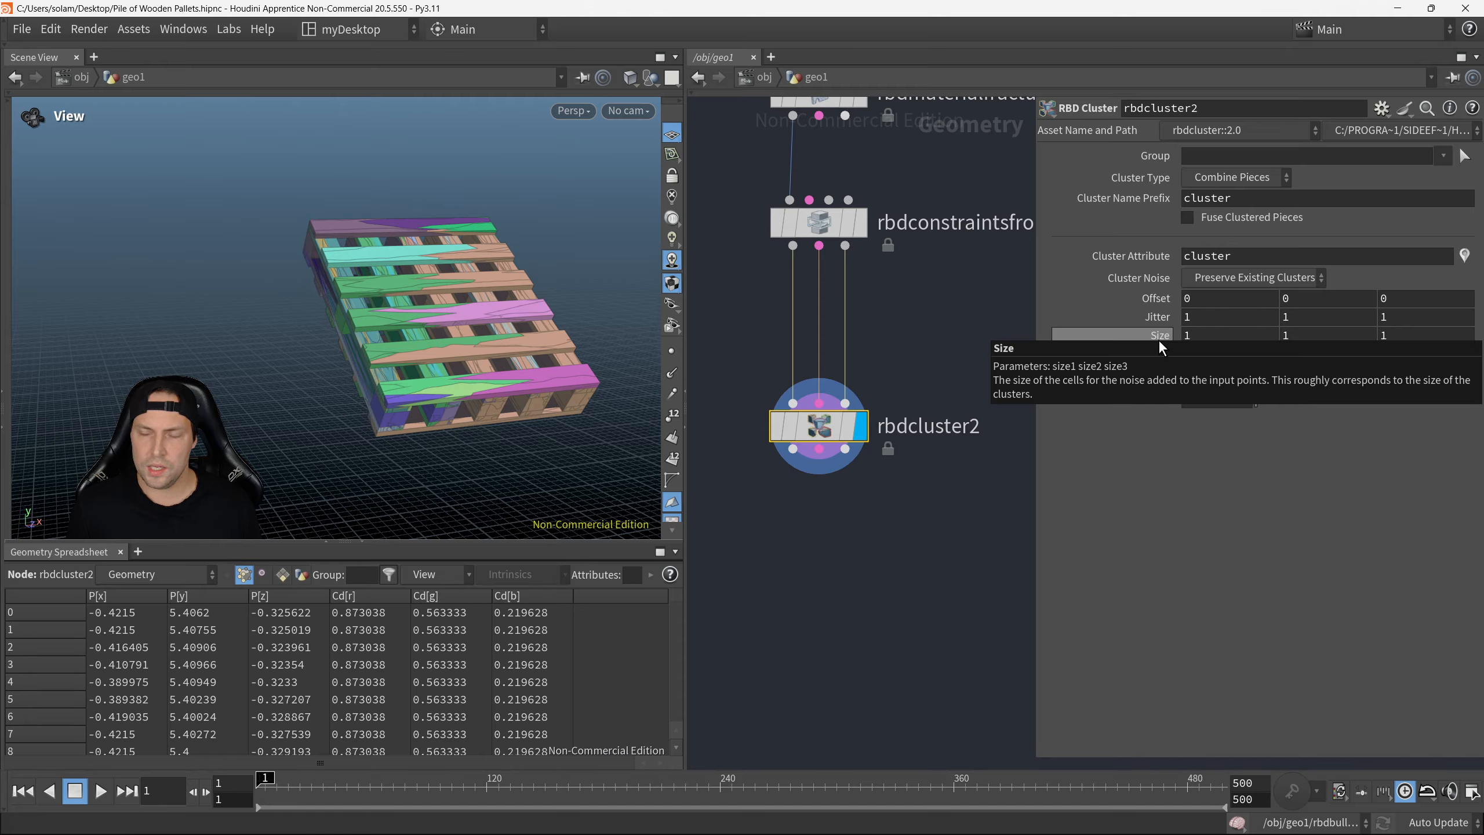
key("F8")
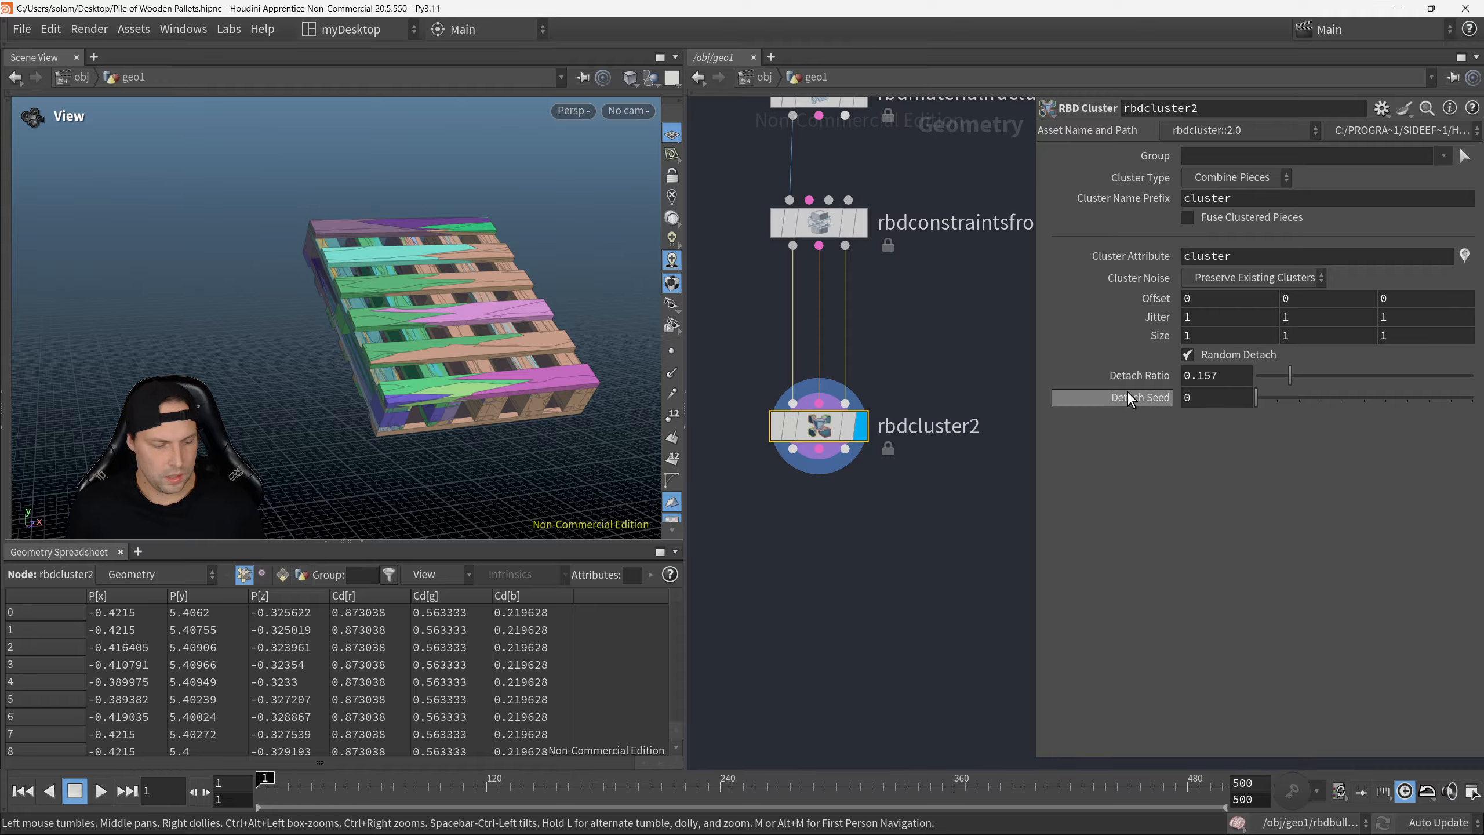
key("F8")
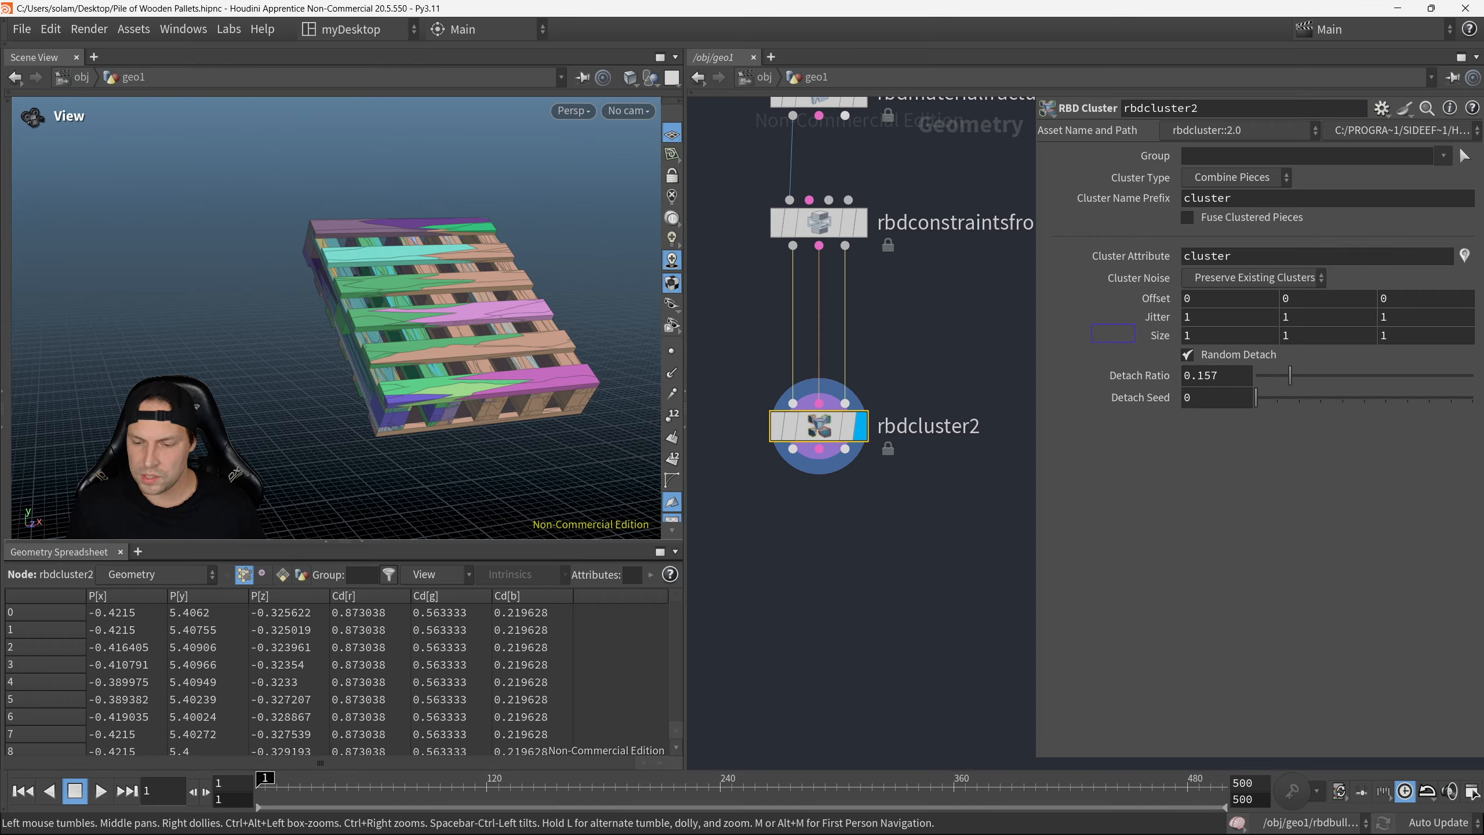
left_click_drag(1135, 343, 1475, 349)
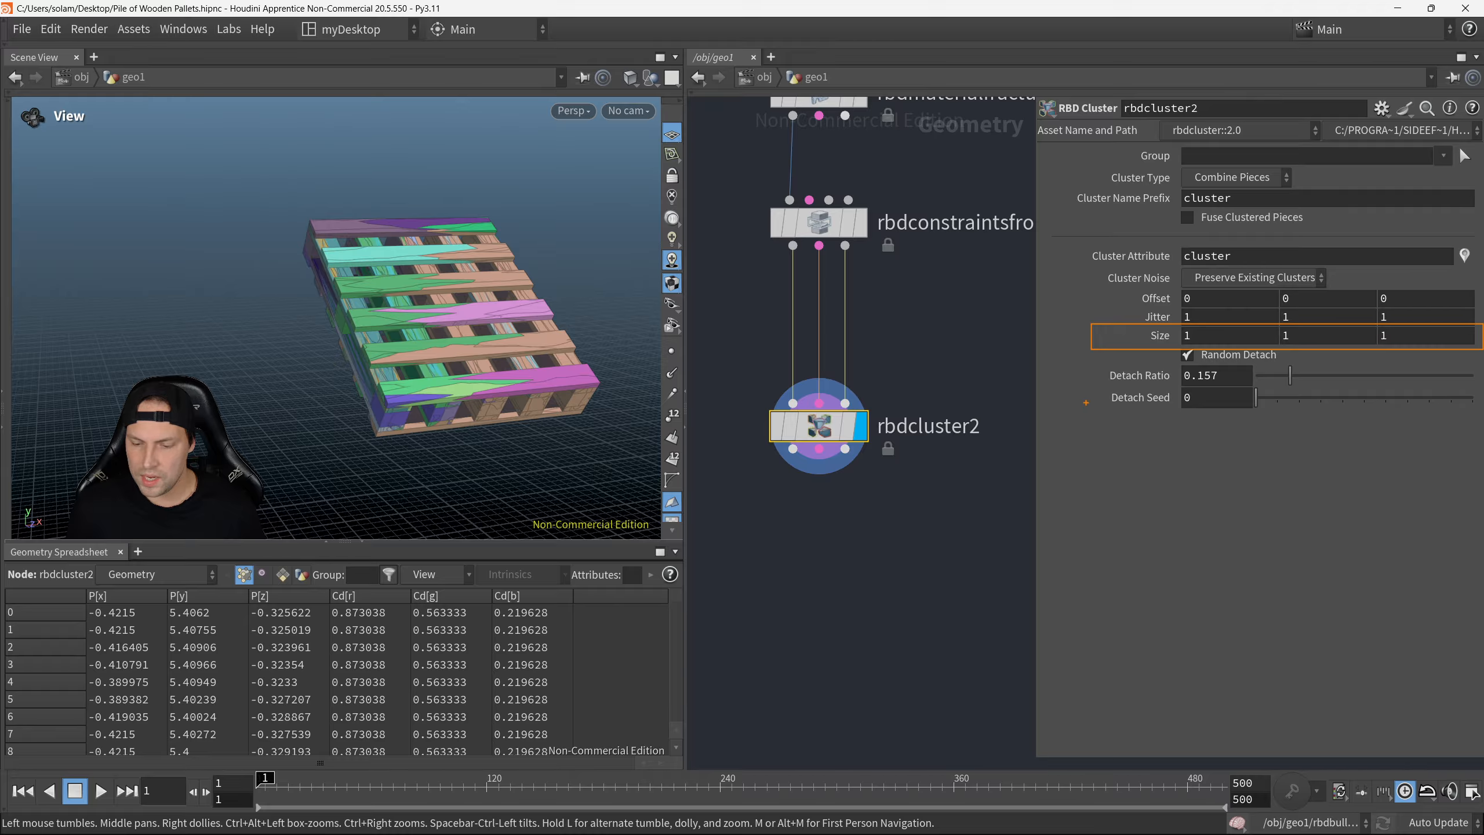
mouse_move(1090, 350)
left_mouse_down()
mouse_move(1227, 418)
mouse_move(1478, 418)
left_mouse_up()
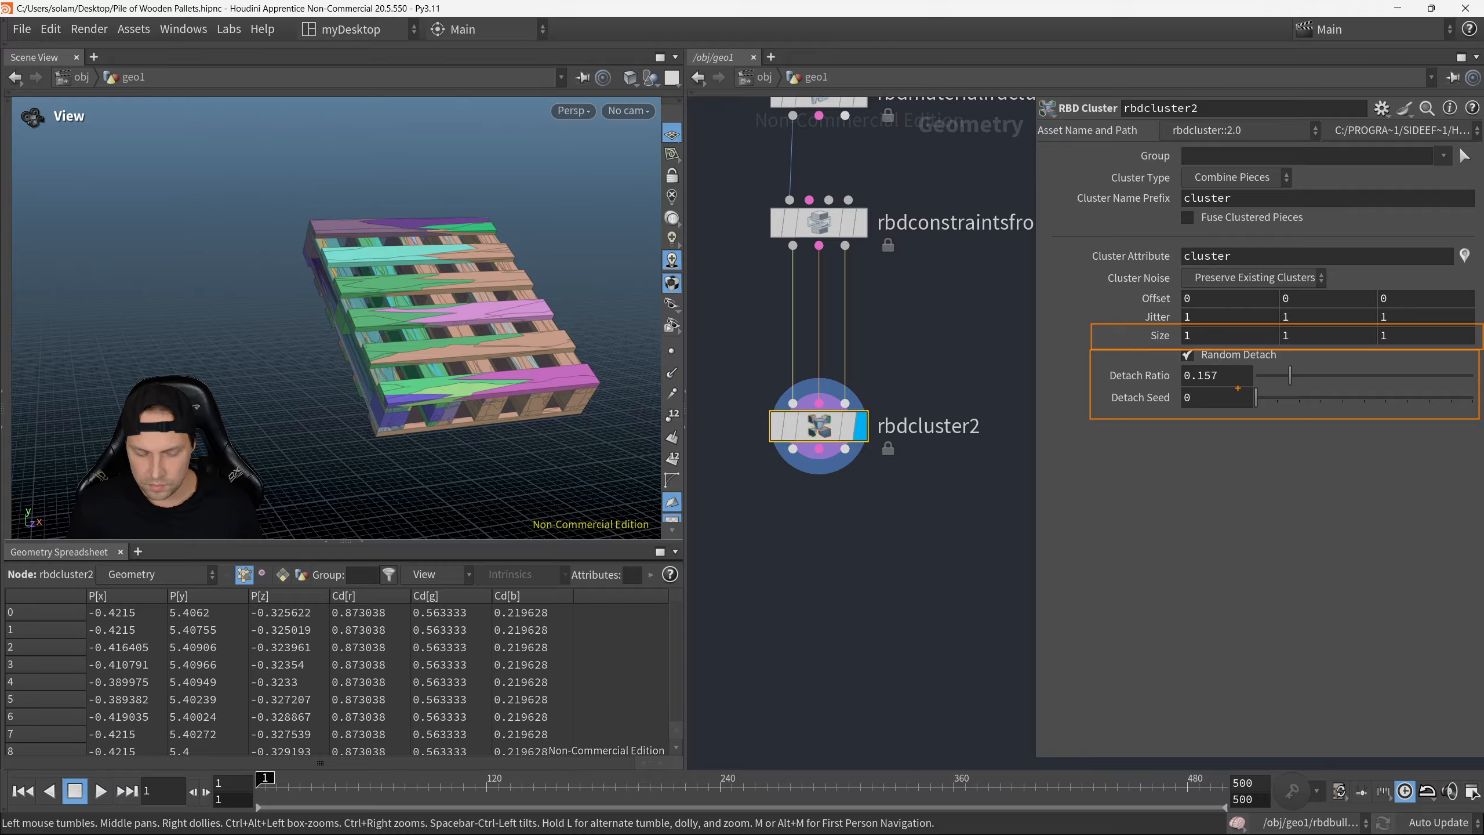
key("Escape")
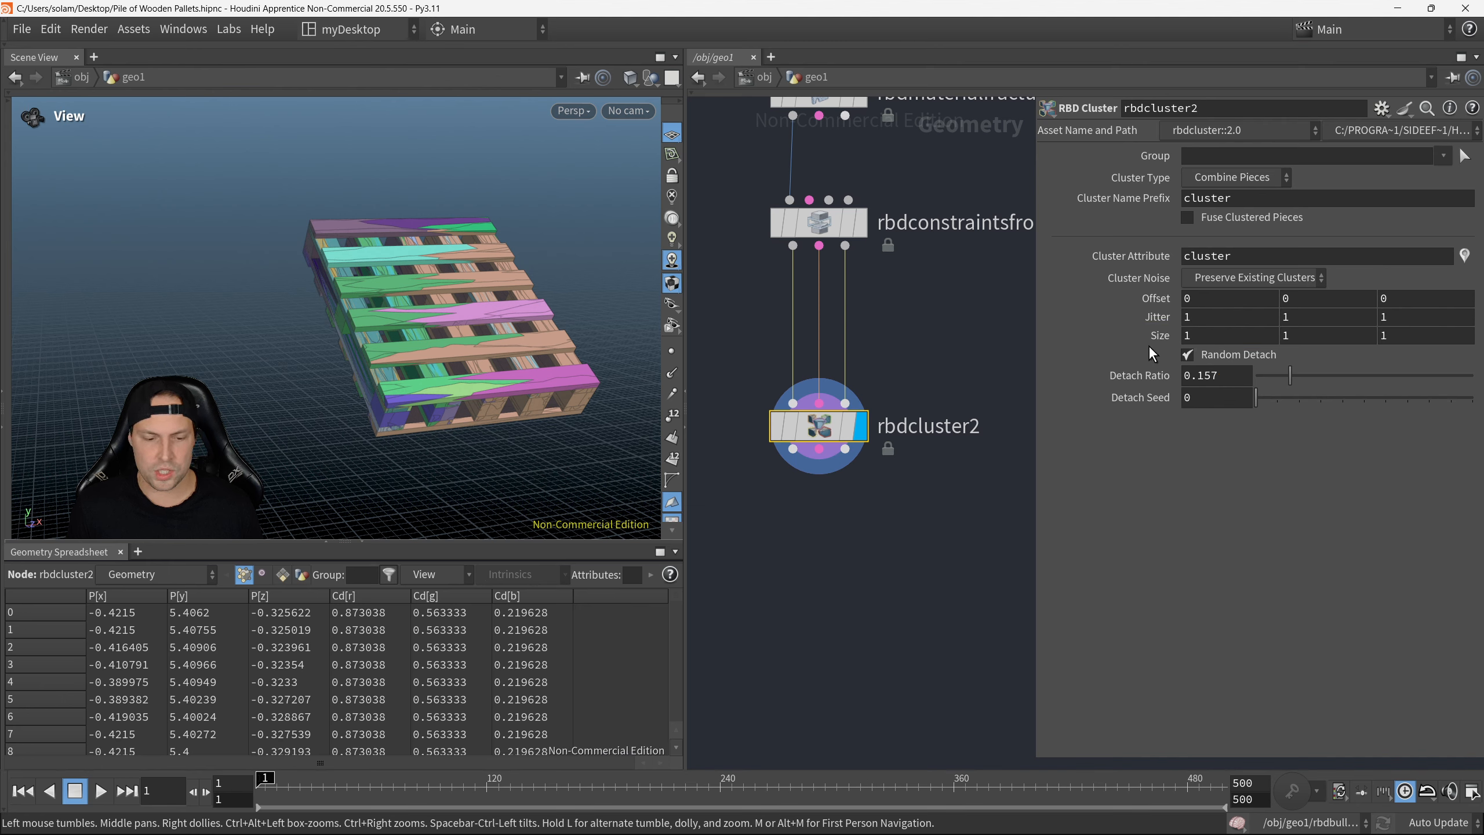
mouse_move(1152, 345)
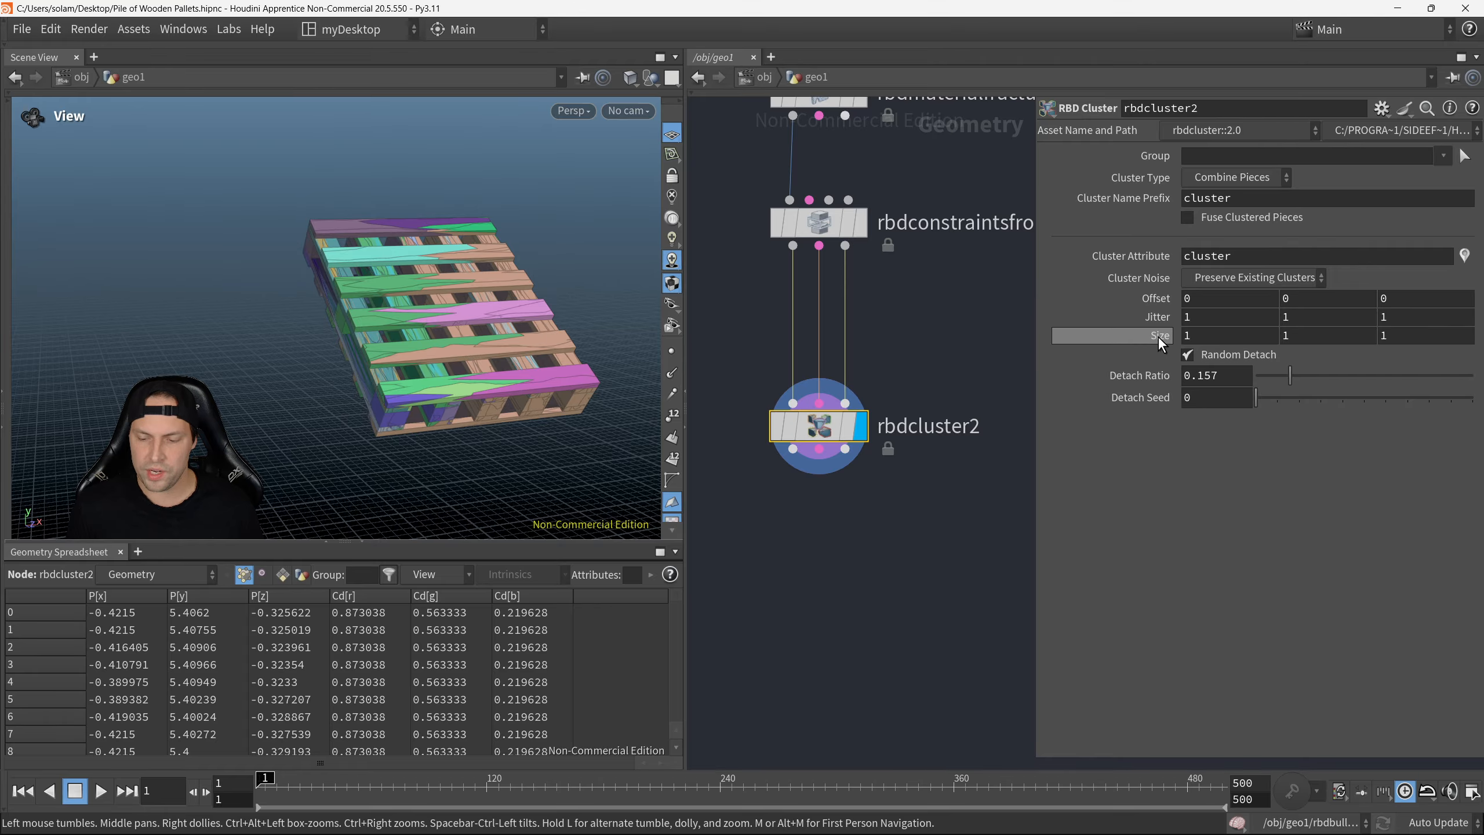
Step: Set the RBD Cluster node's Size to 3.8 on all three axes and check the larger clusters on the pallet
middle_click_drag(1160, 343, 1204, 307)
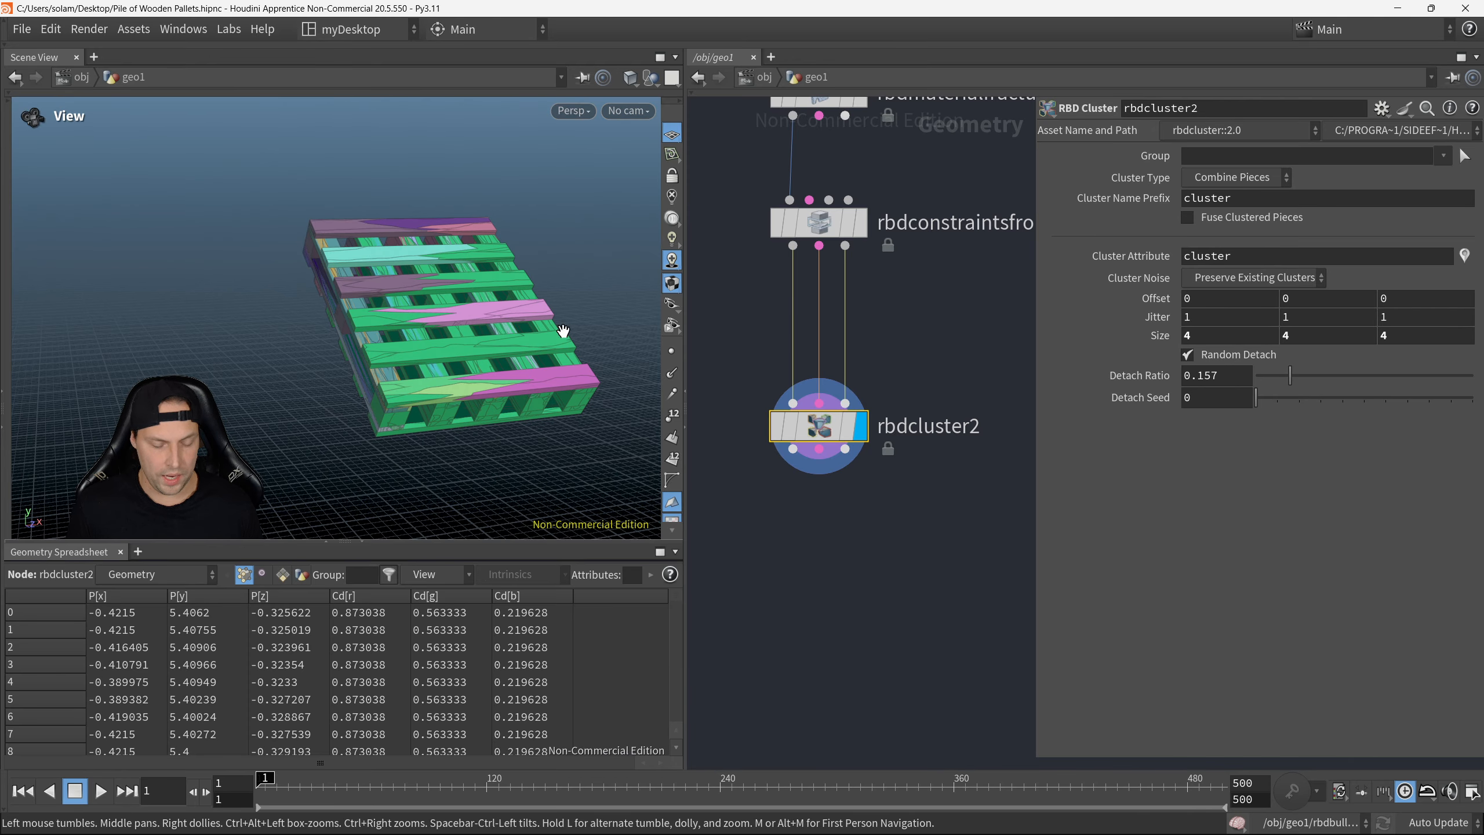
left_click_drag(564, 331, 427, 341)
middle_click_drag(1158, 335, 1128, 337)
left_click_drag(567, 406, 604, 287)
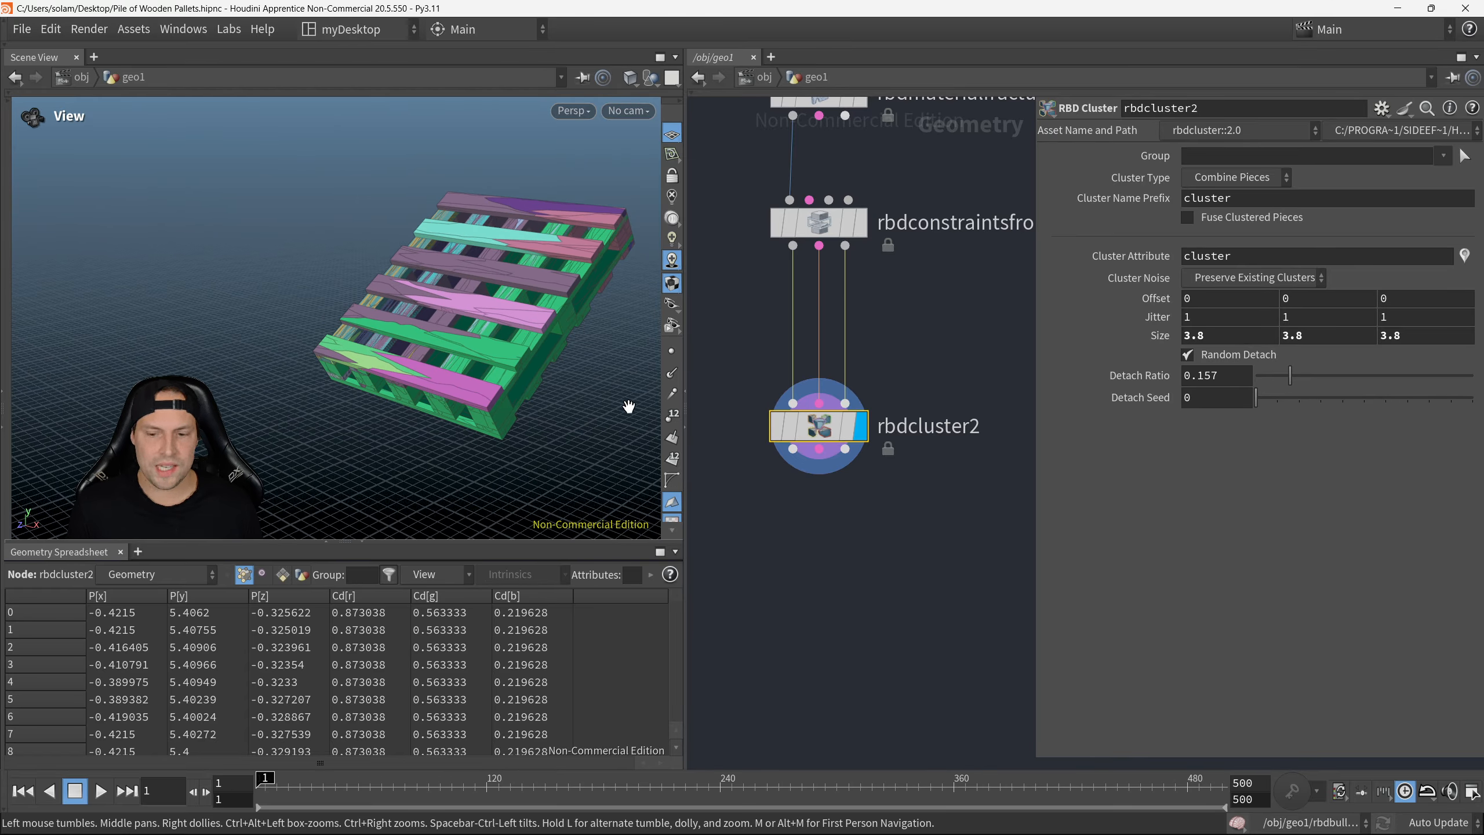
left_click_drag(596, 344, 503, 396)
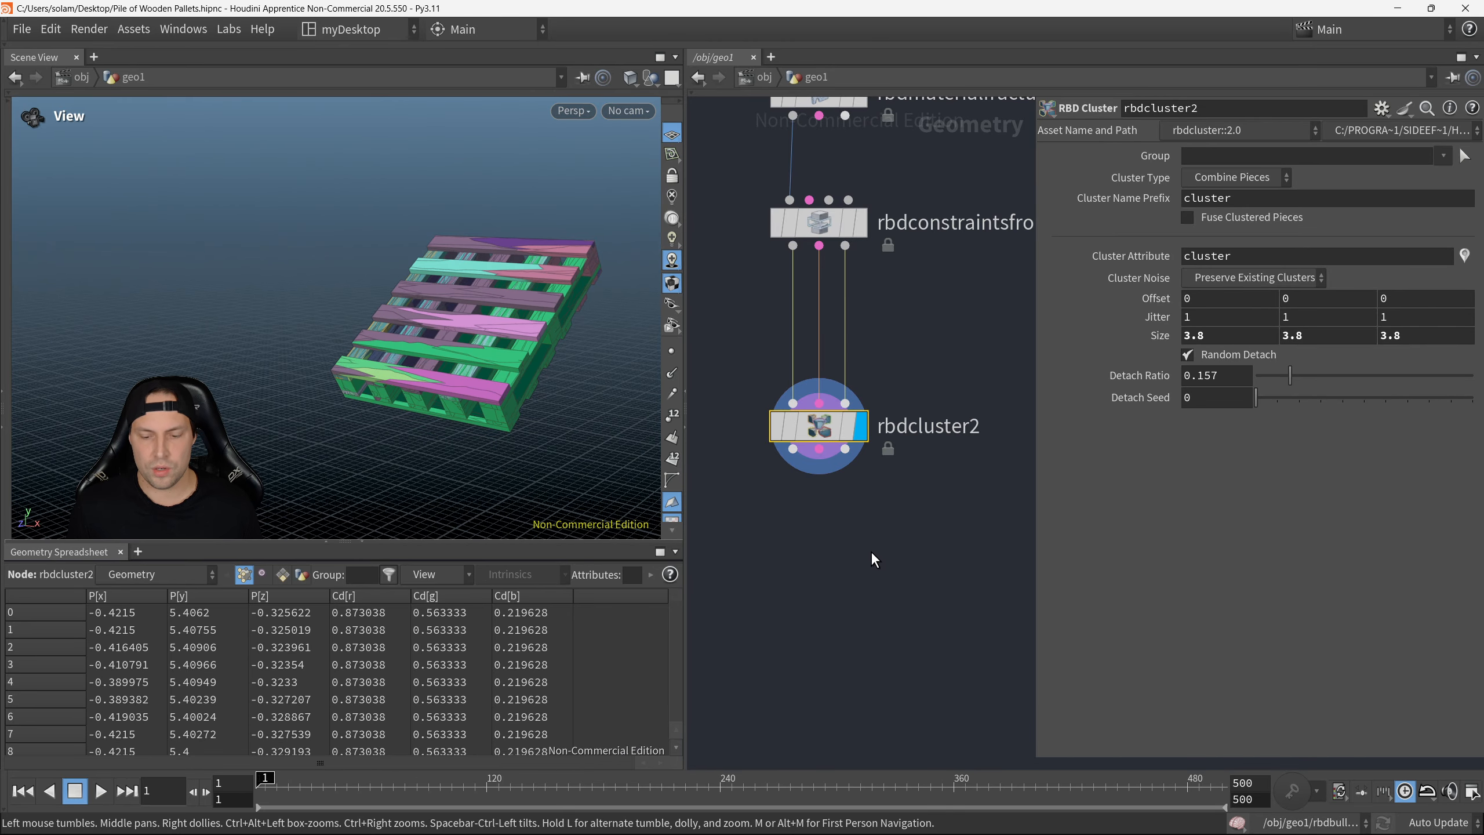
Step: Add an Exploded View node to the geometry output of the RBD Cluster node and display it
scroll(847, 462, "down", 4)
left_click(796, 400)
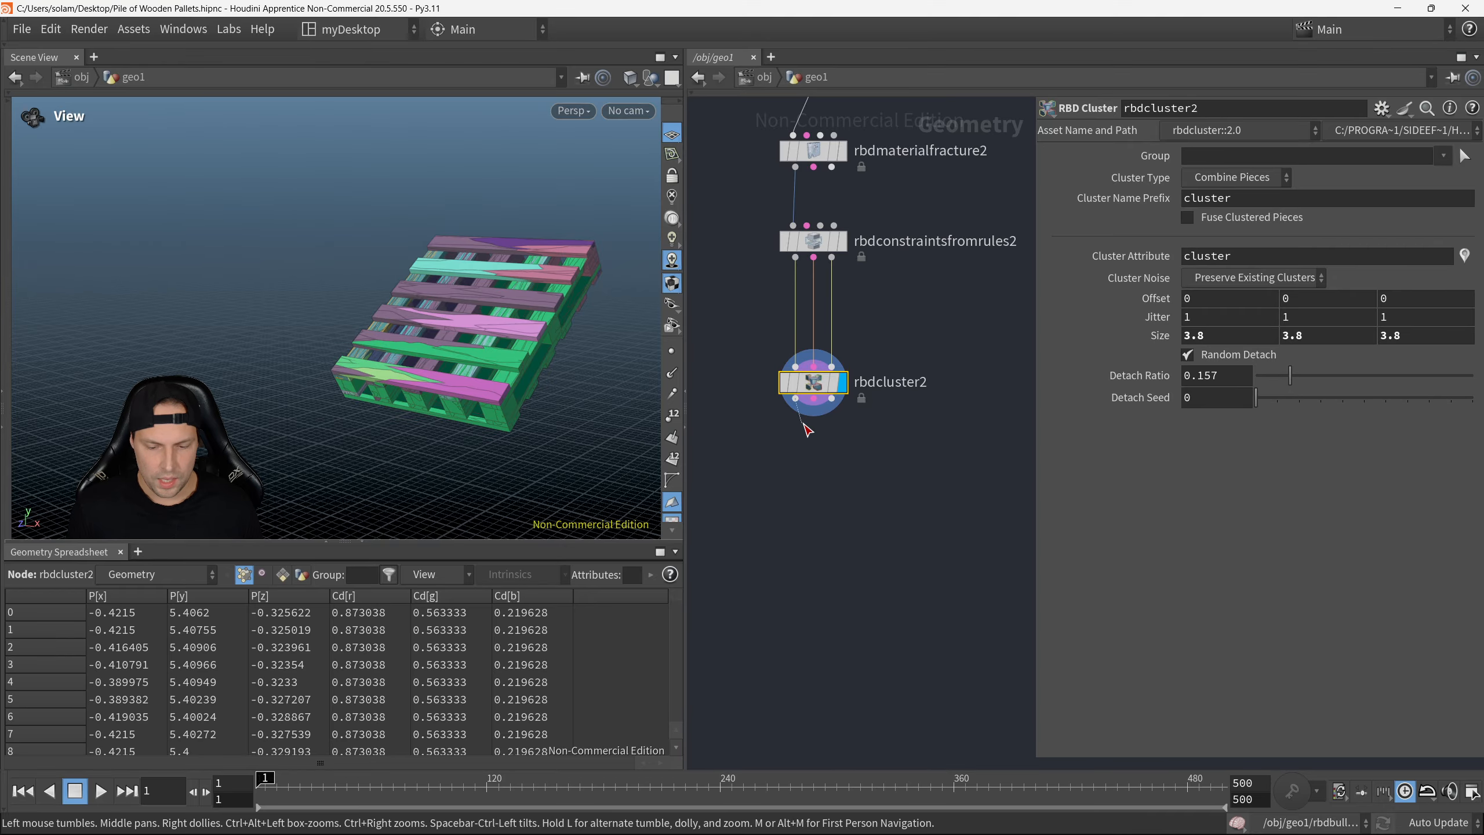
left_click(832, 493)
type("explod")
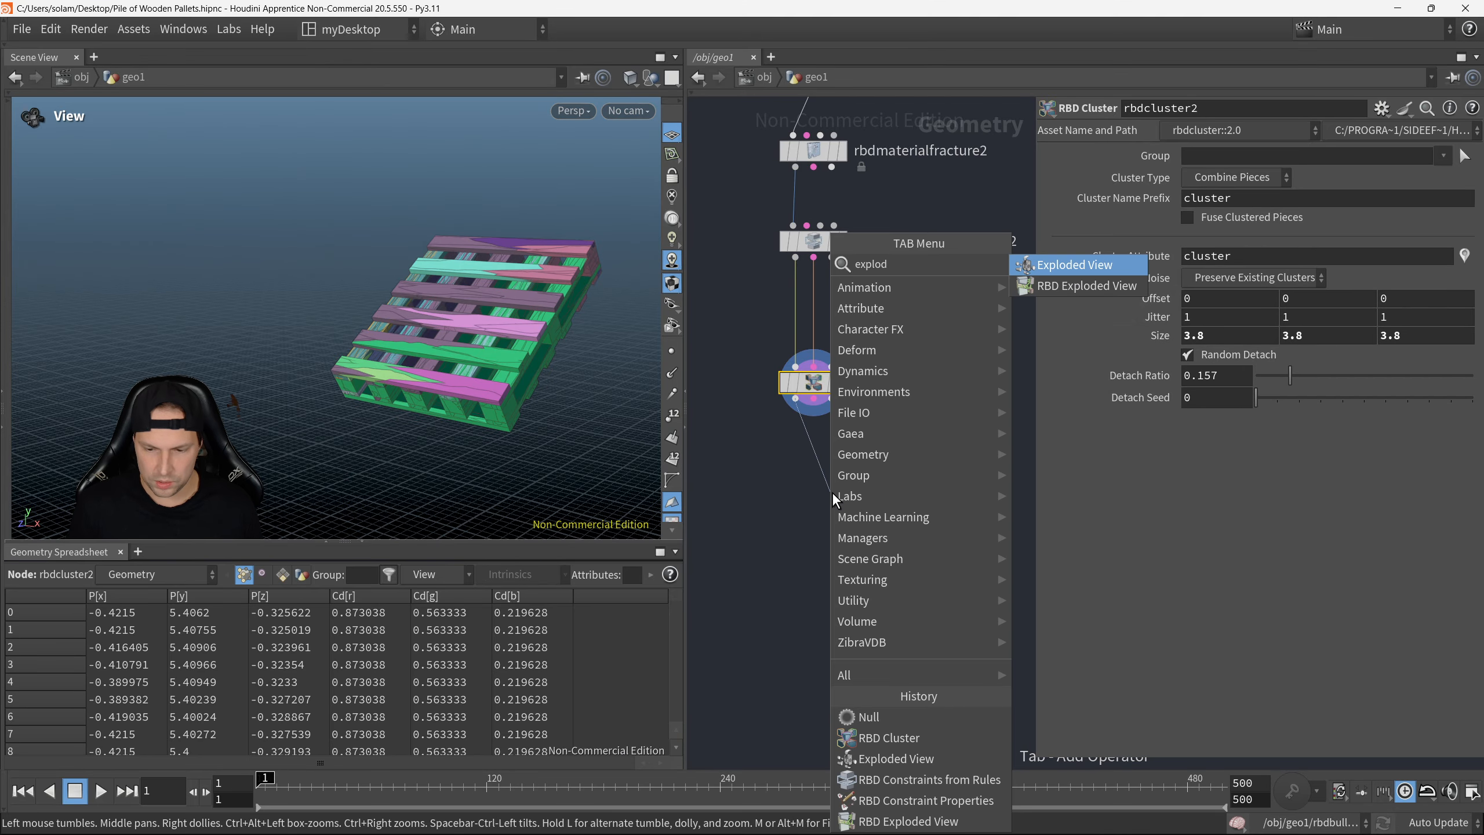
left_click(1057, 264)
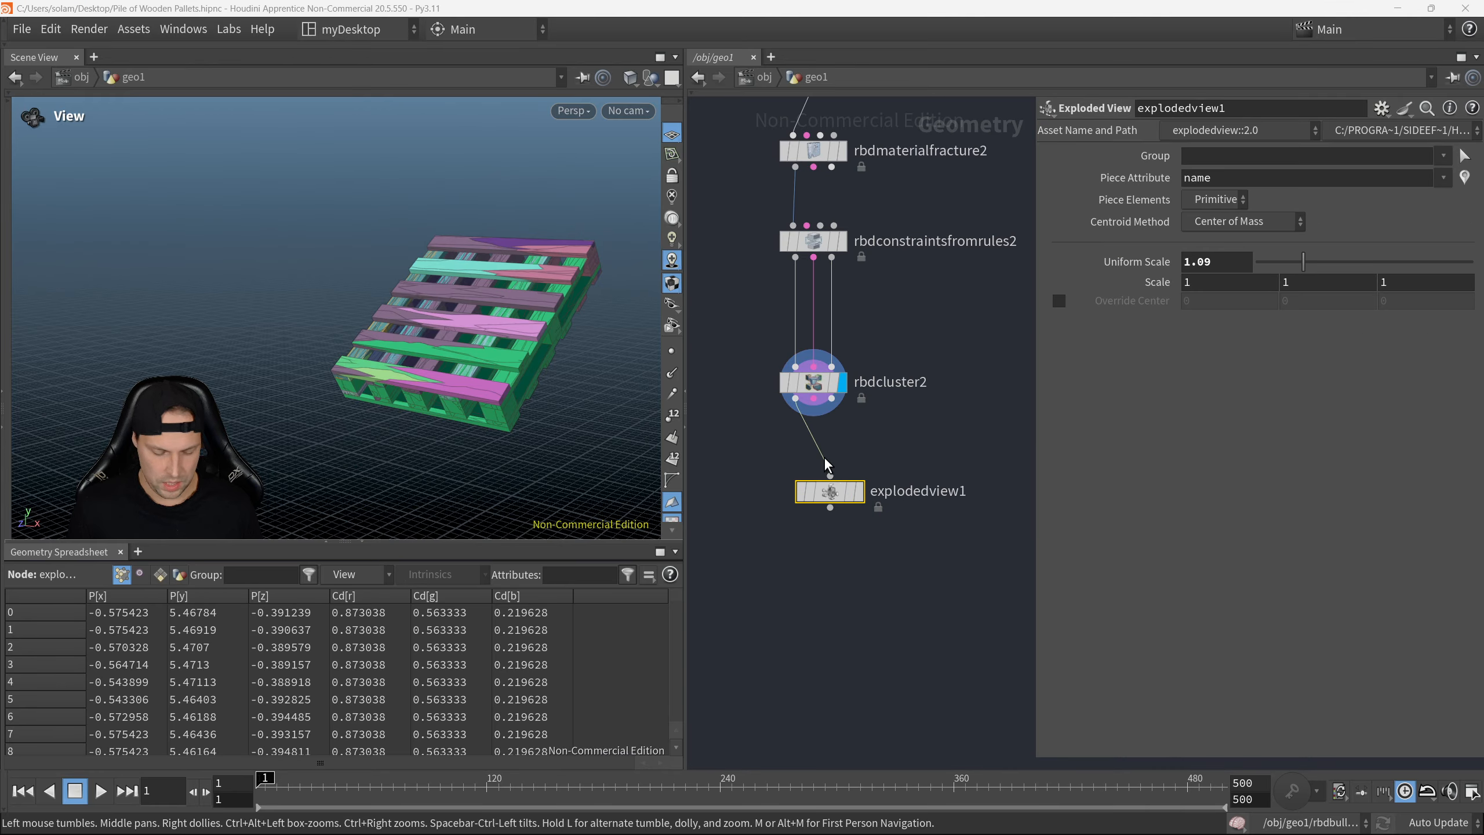
left_click_drag(515, 401, 574, 440)
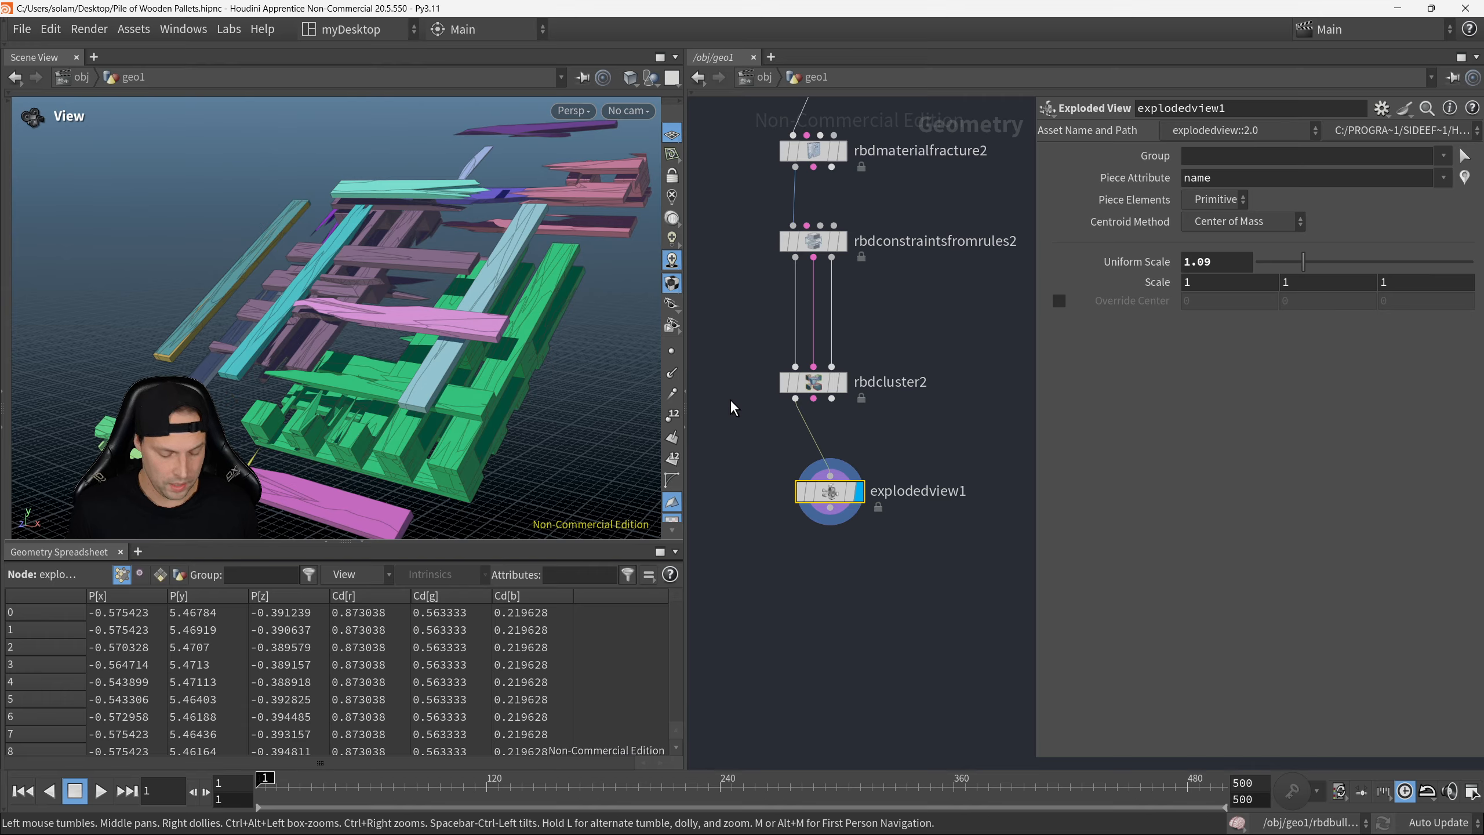
Step: Compare the exploded pieces with and without clustering by bypassing the RBD Cluster node temporarily and enabling it again
scroll(900, 404, "down", 2)
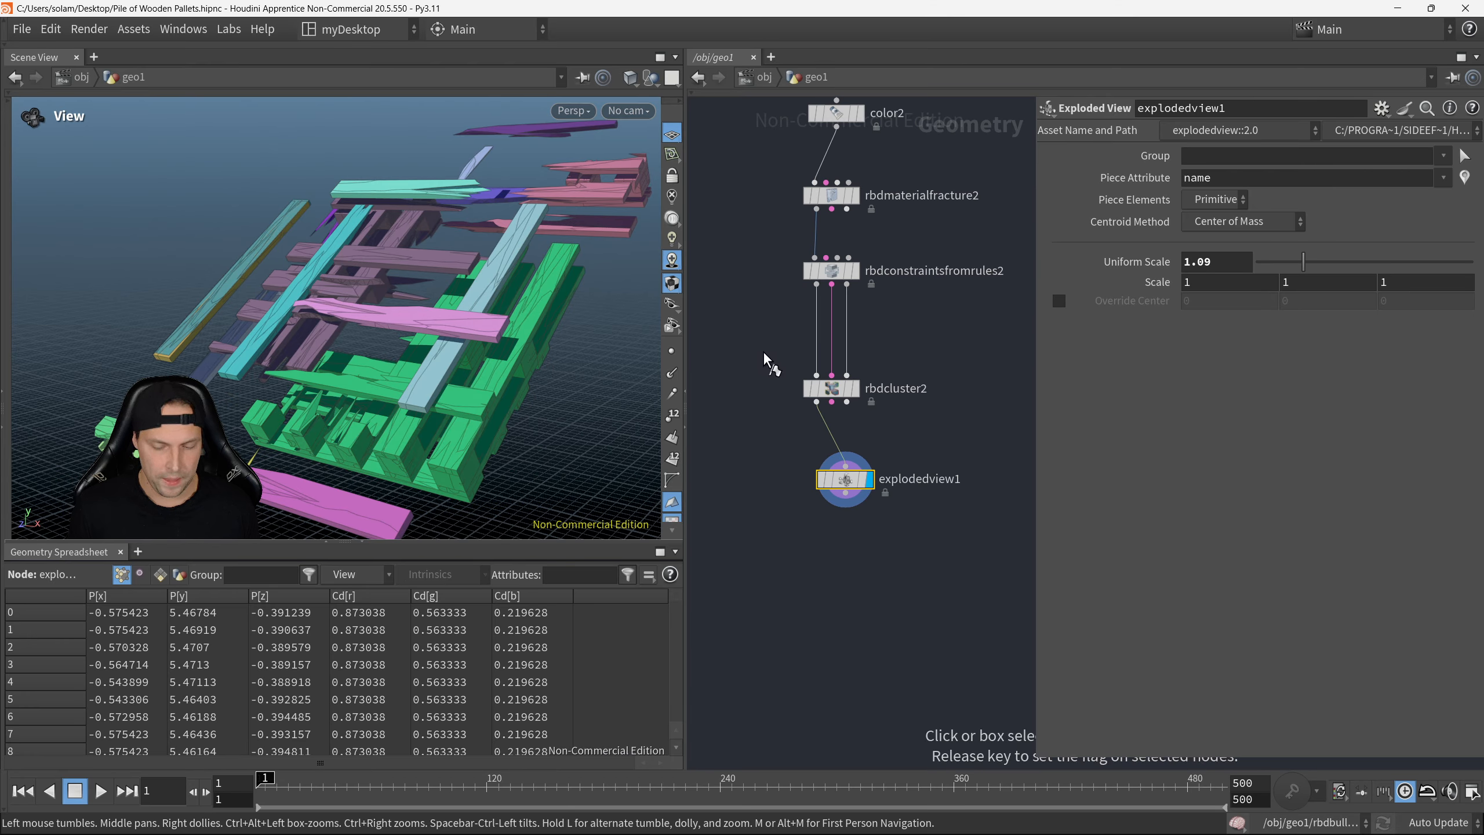
left_click_drag(756, 348, 925, 420)
left_click_drag(450, 351, 508, 348)
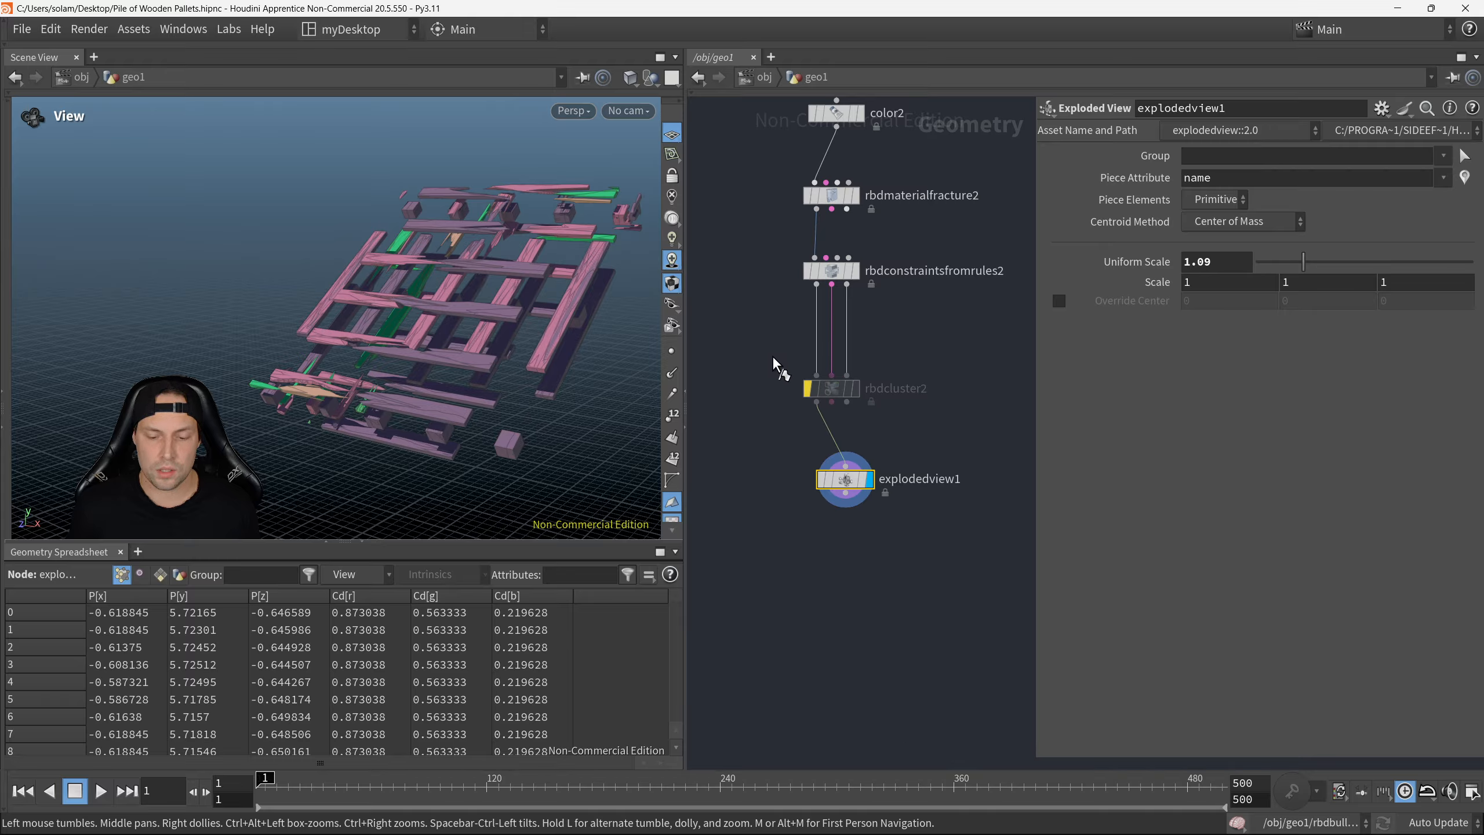
key("q")
left_click_drag(772, 354, 928, 412)
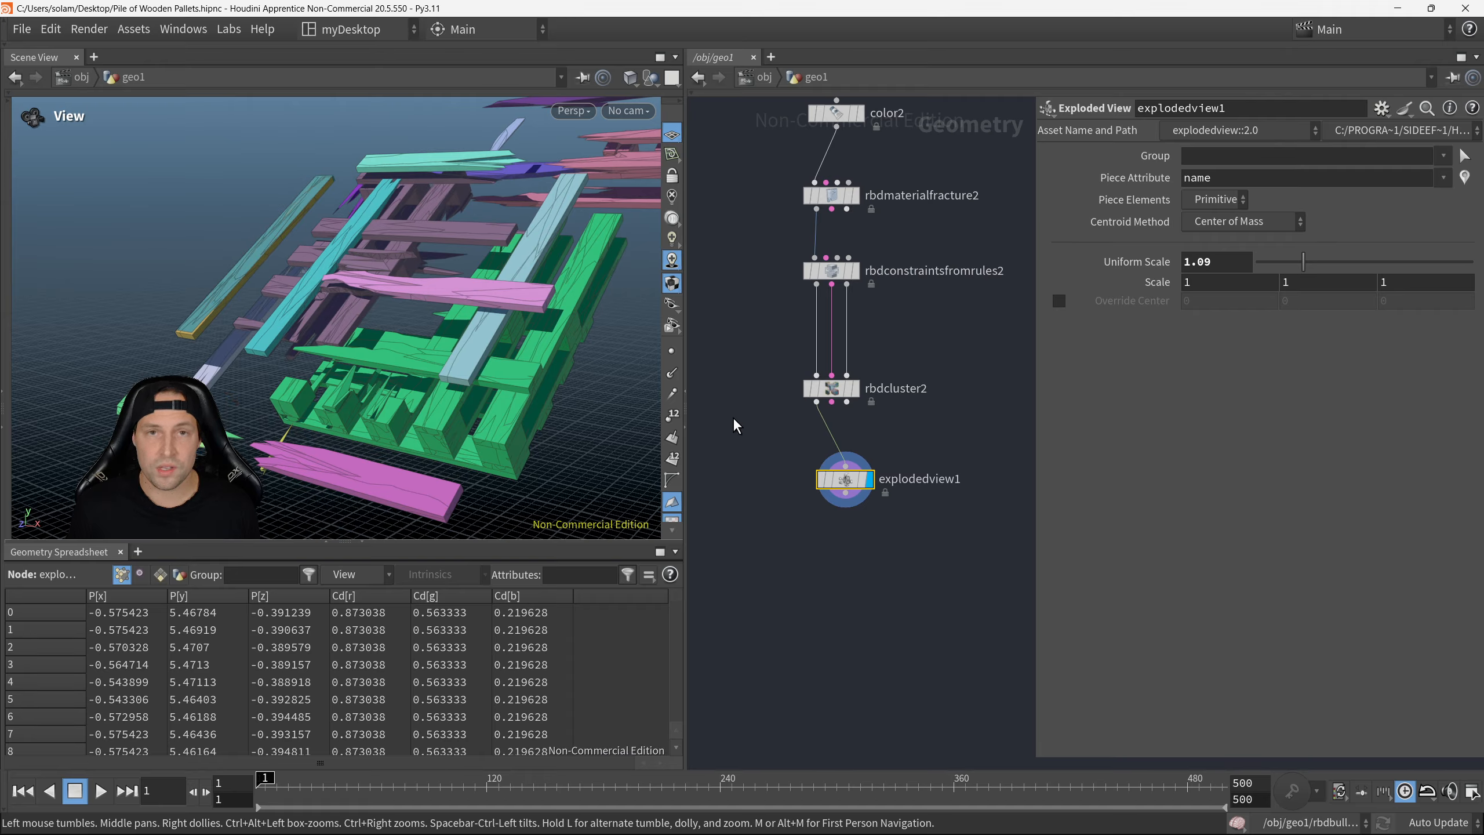
left_click_drag(471, 350, 554, 254)
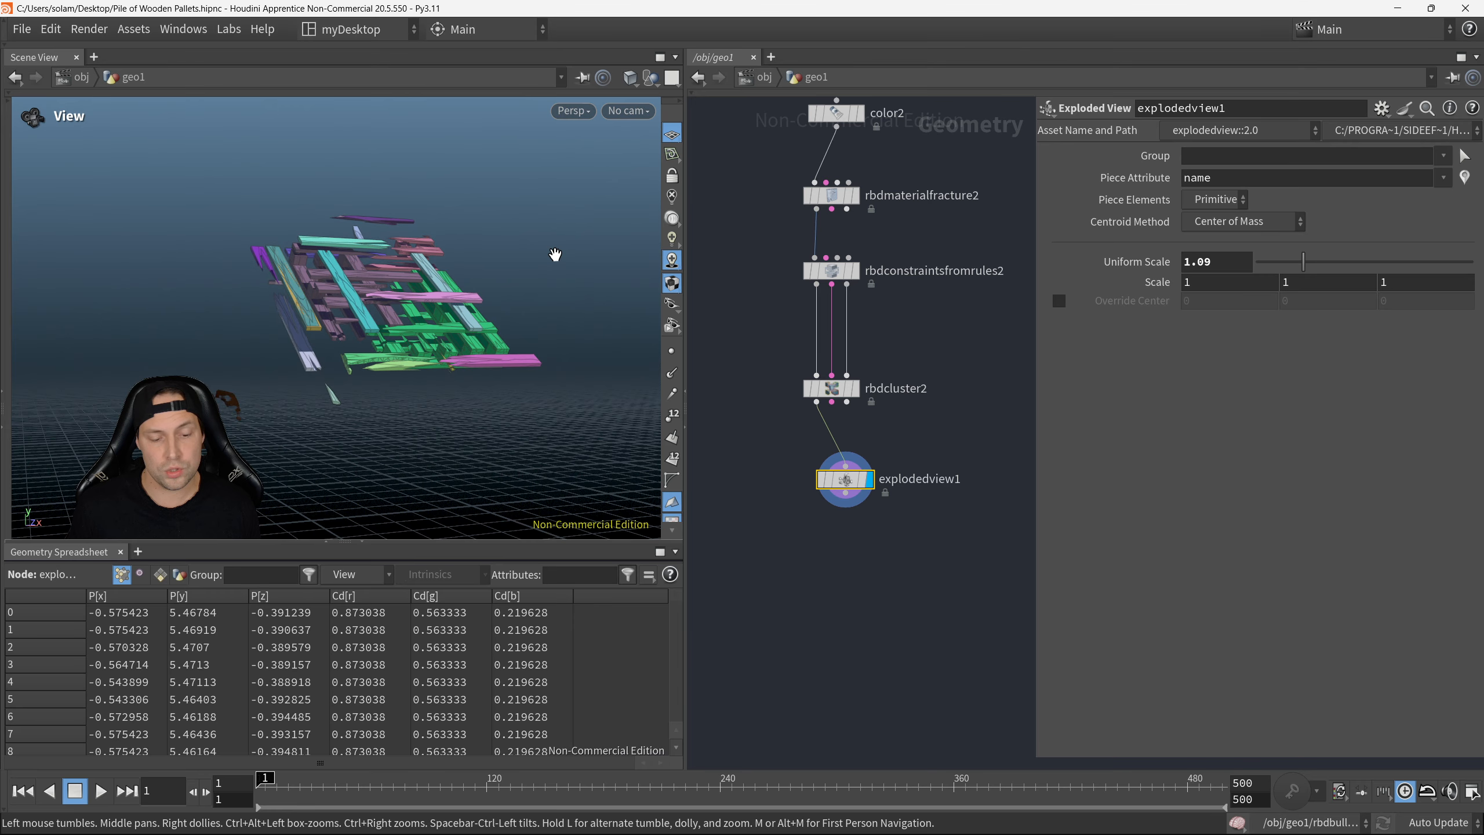
left_click_drag(489, 299, 479, 348)
Step: Align the Exploded View node directly beneath the RBD Cluster node and view the exploded clusters from another angle
left_click_drag(858, 488, 845, 517)
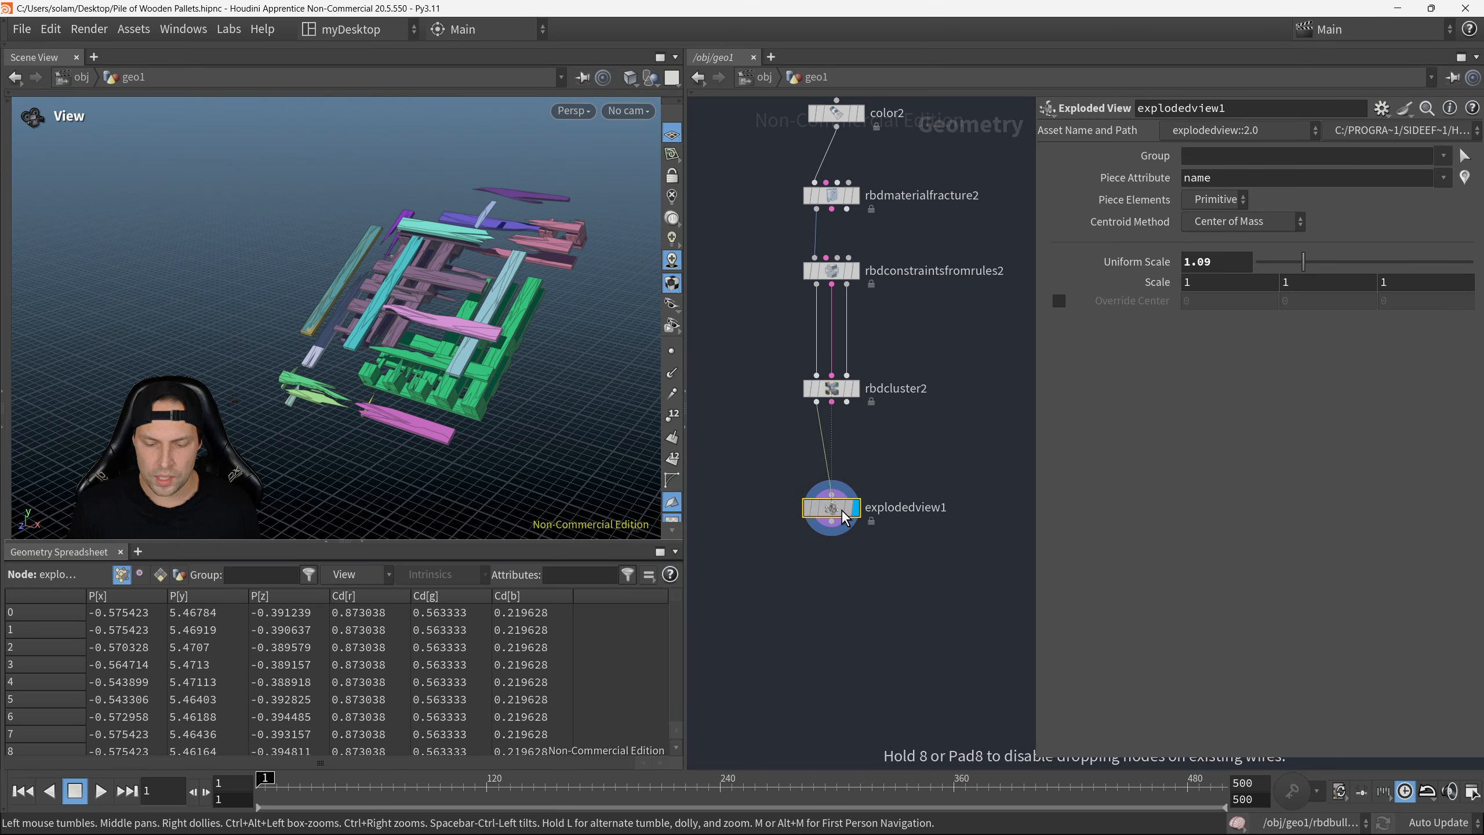
mouse_move(887, 395)
middle_mouse_down()
mouse_move(885, 456)
mouse_move(905, 382)
middle_mouse_up()
scroll(885, 455, "down", 1)
scroll(886, 430, "up", 1)
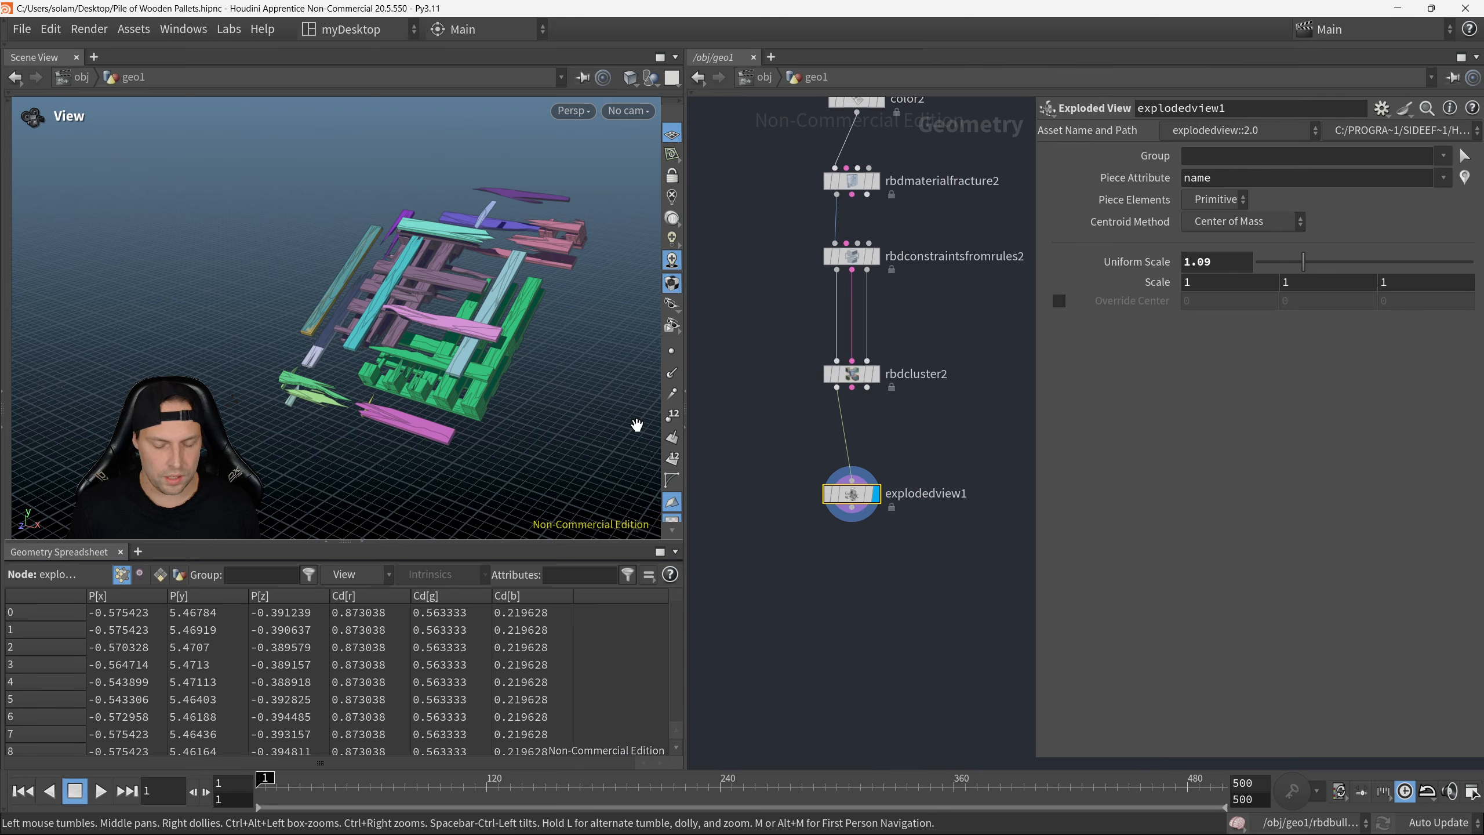
left_click_drag(637, 424, 563, 341)
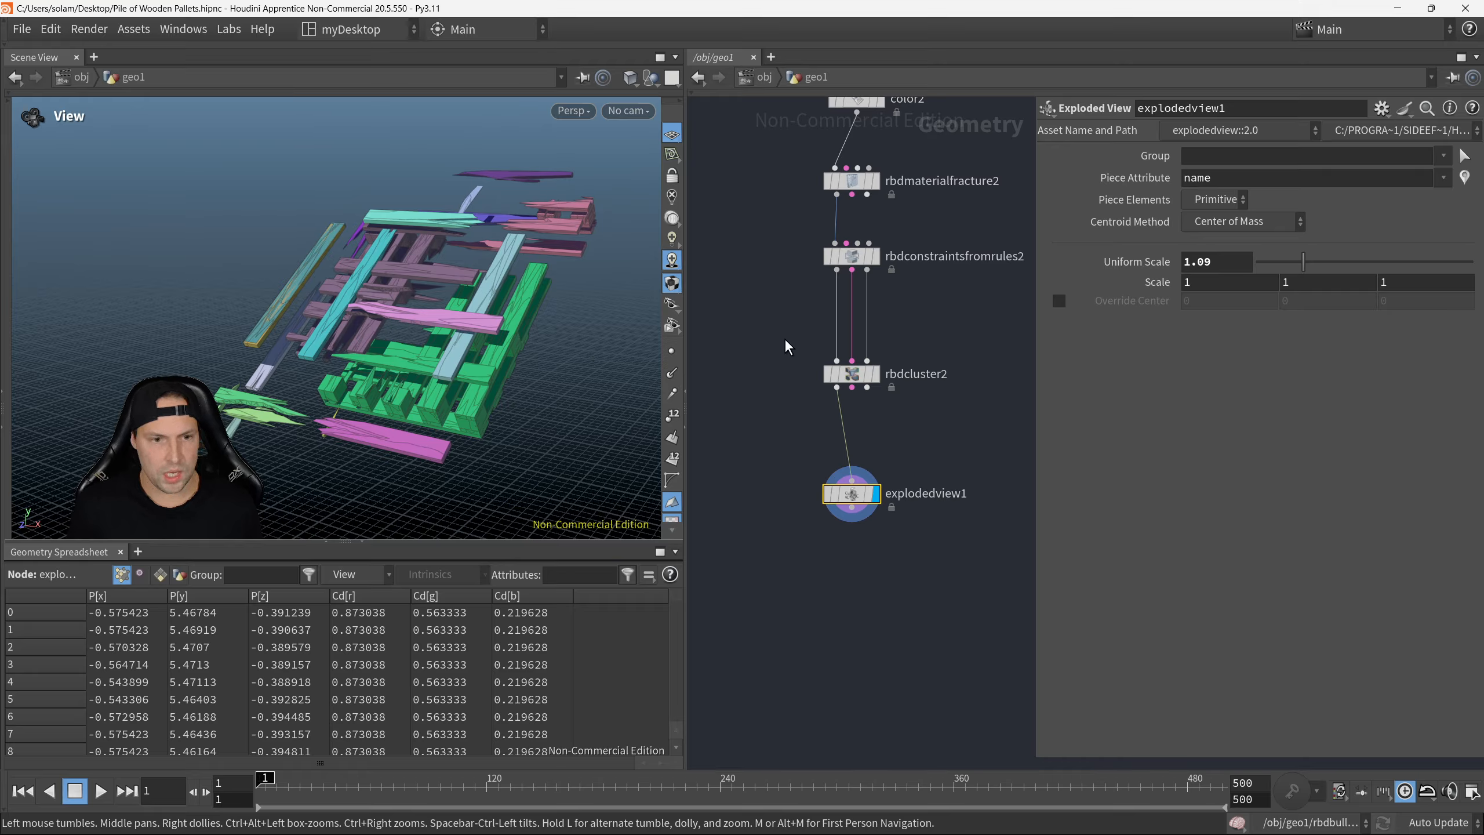
Step: Move the RBD Constraints from Rules node slightly down, display it and examine the constraint lines across the pallet
scroll(793, 329, "down", 1)
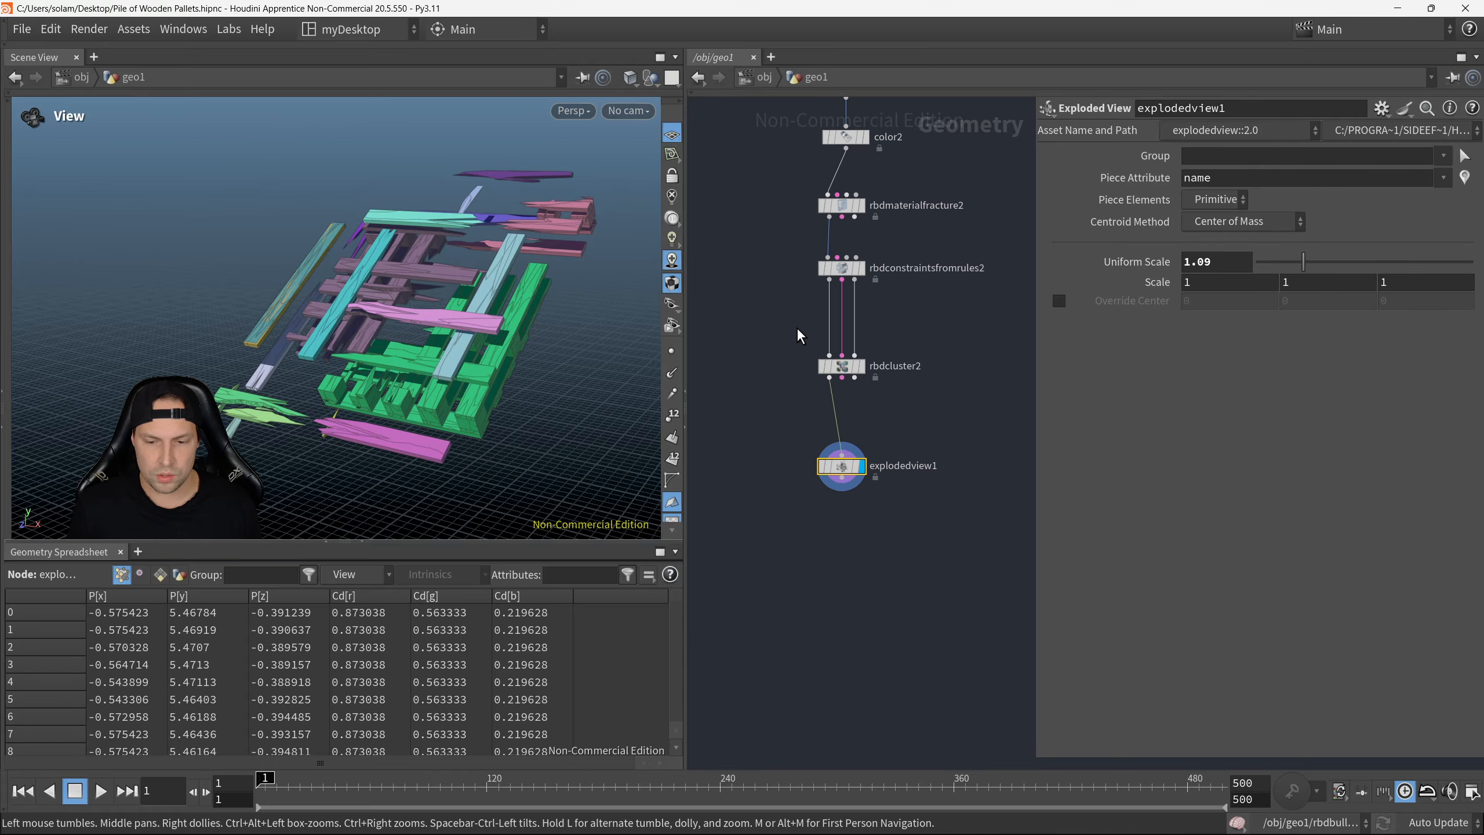
middle_click_drag(796, 328, 799, 402)
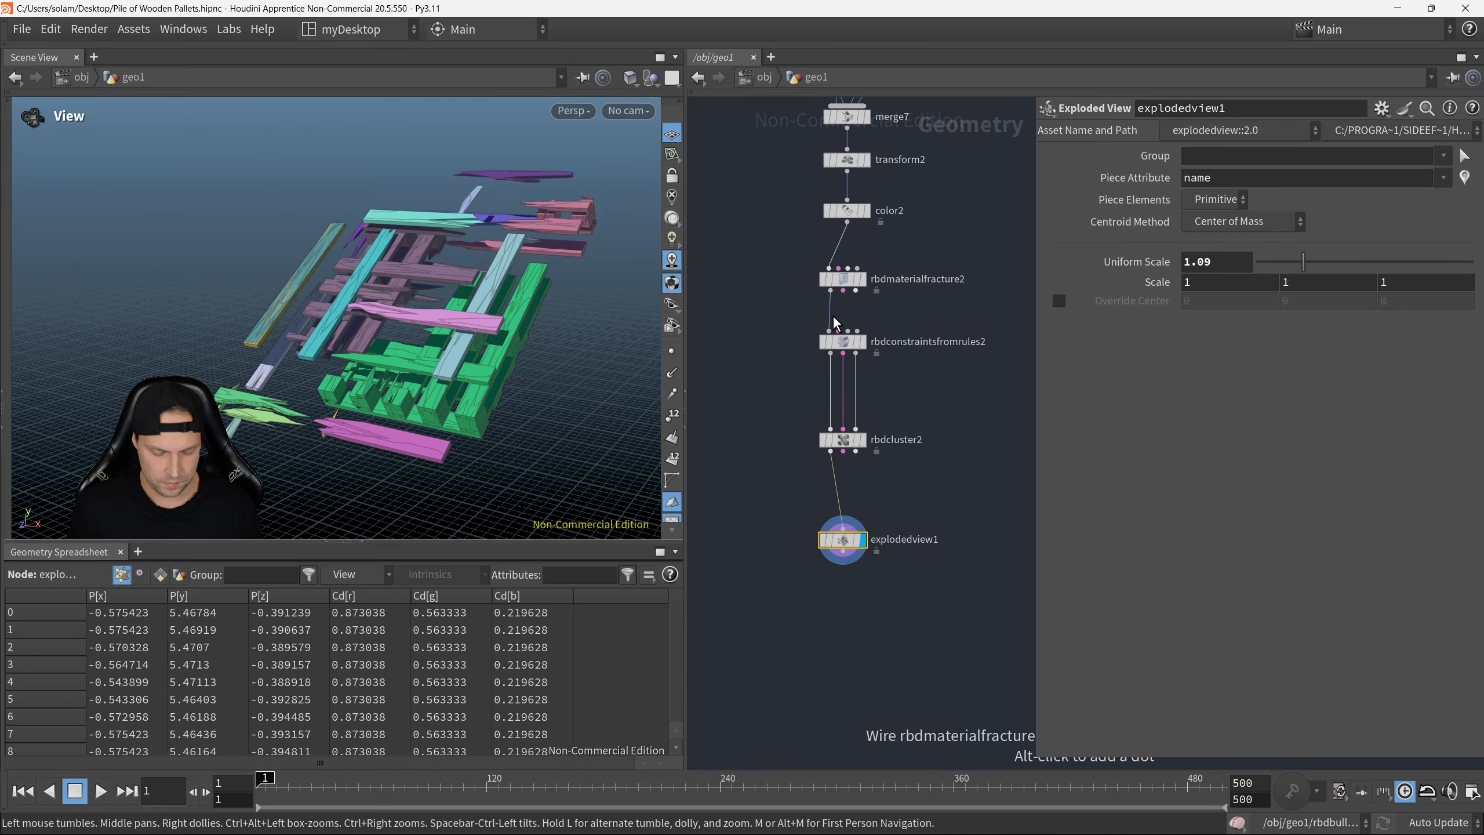
left_click_drag(844, 343, 847, 355)
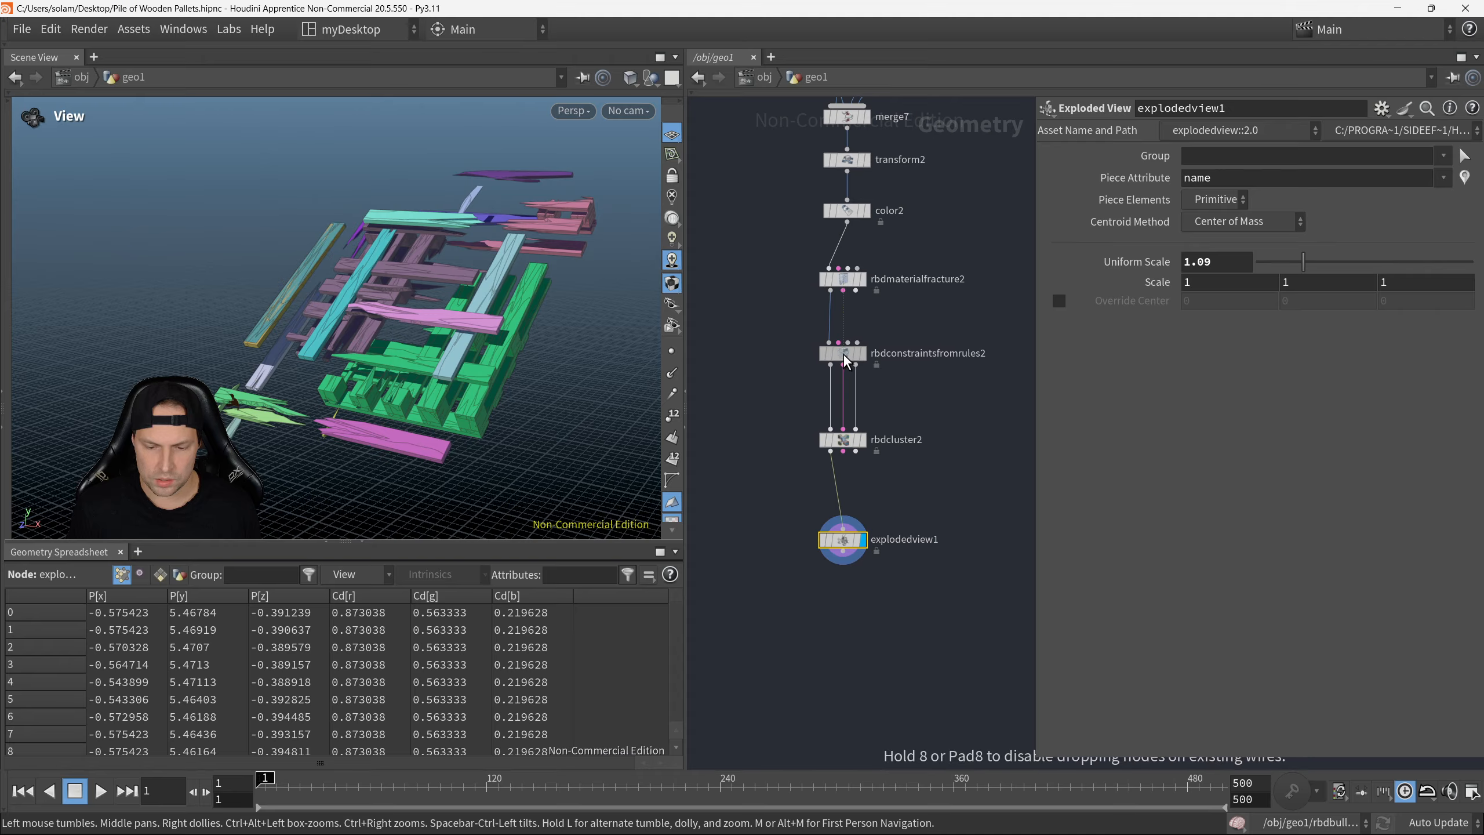
key("r")
left_click(846, 355)
right_click_drag(493, 337, 678, 320)
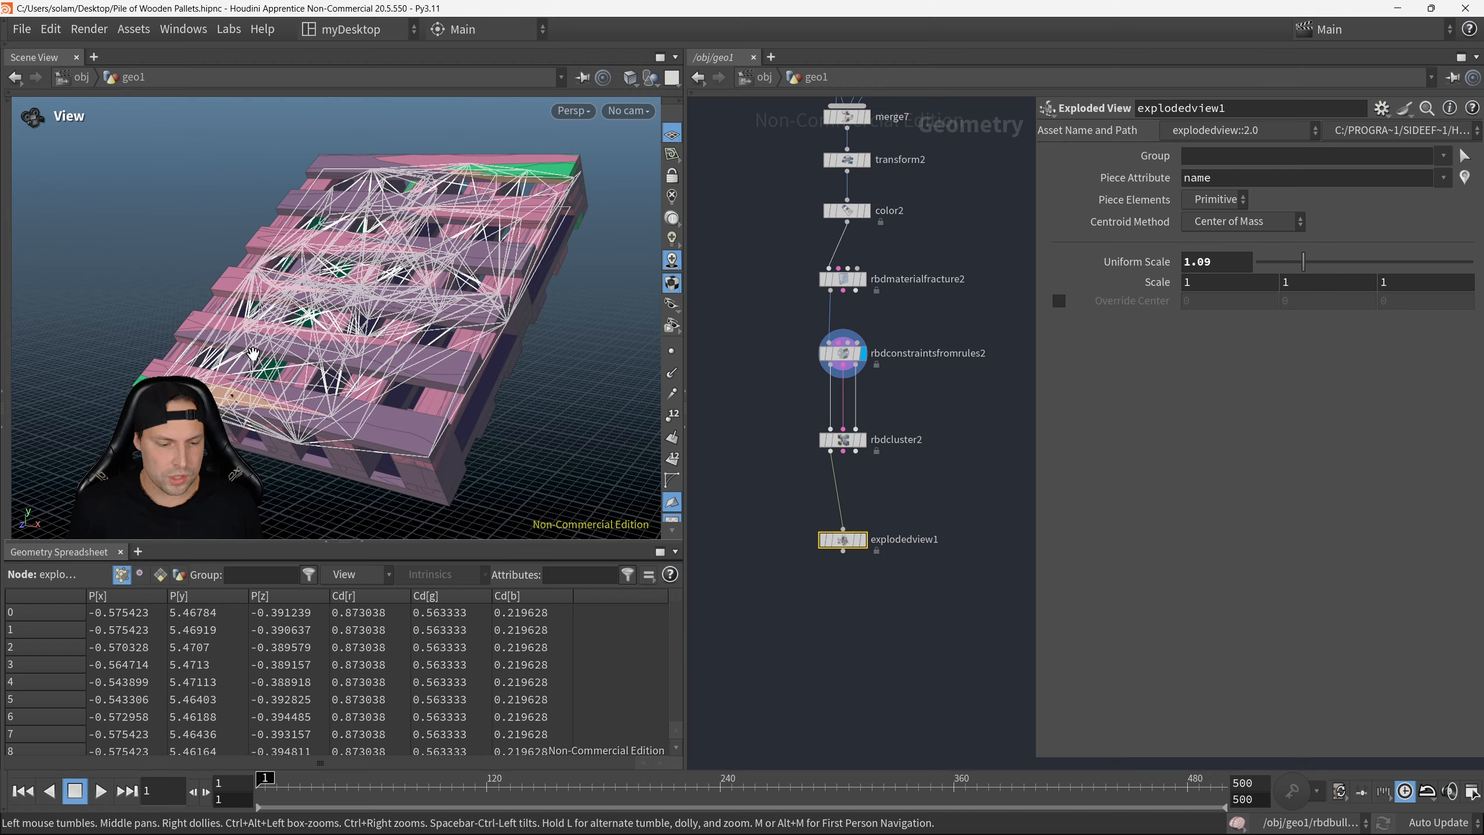
left_click_drag(414, 286, 376, 198)
scroll(464, 303, "down", 3)
left_click_drag(541, 304, 507, 310)
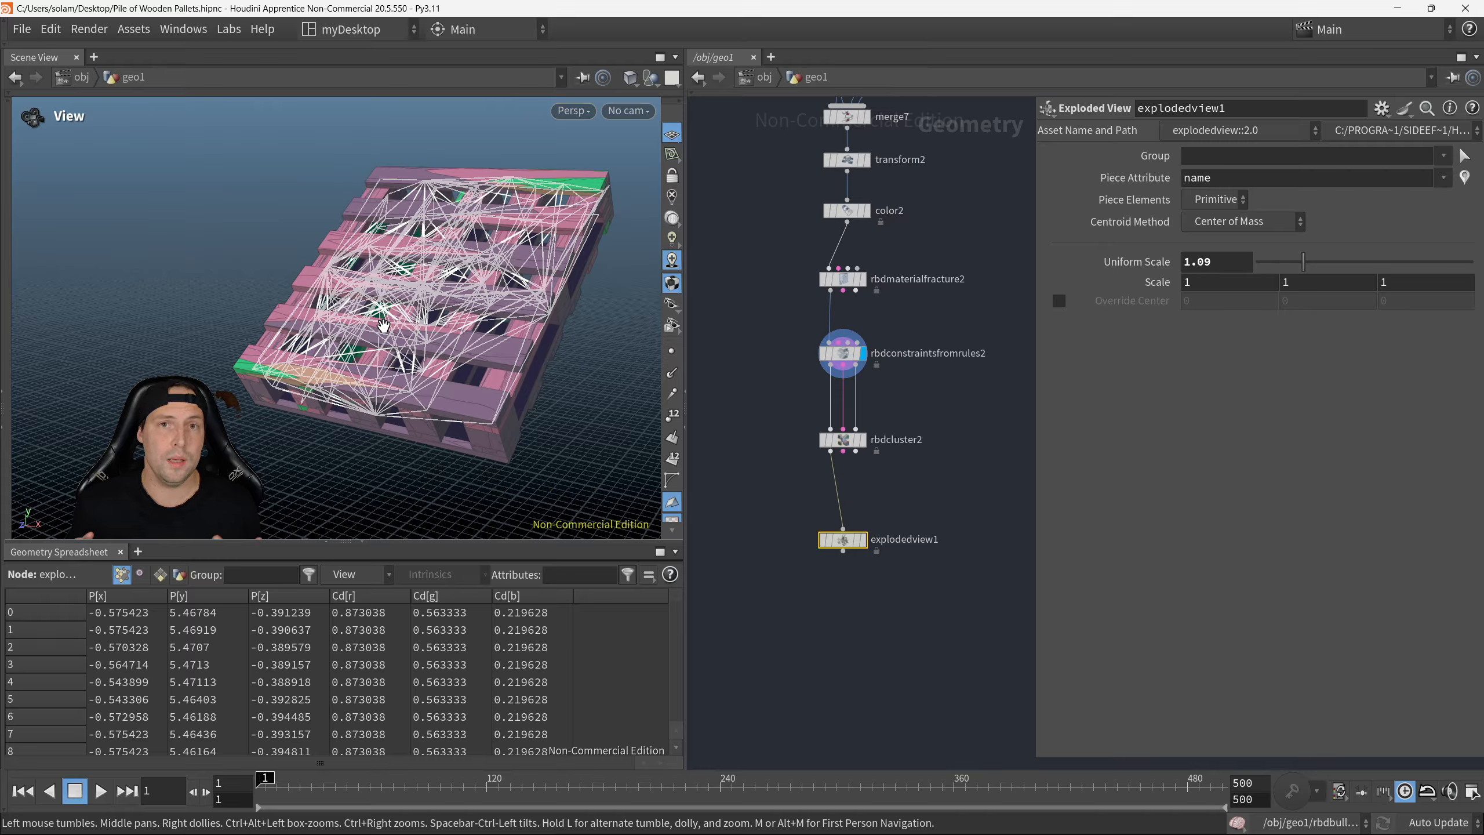
Step: Cut the Exploded View node out of the network
left_click_drag(748, 494, 904, 577)
scroll(883, 559, "up", 2)
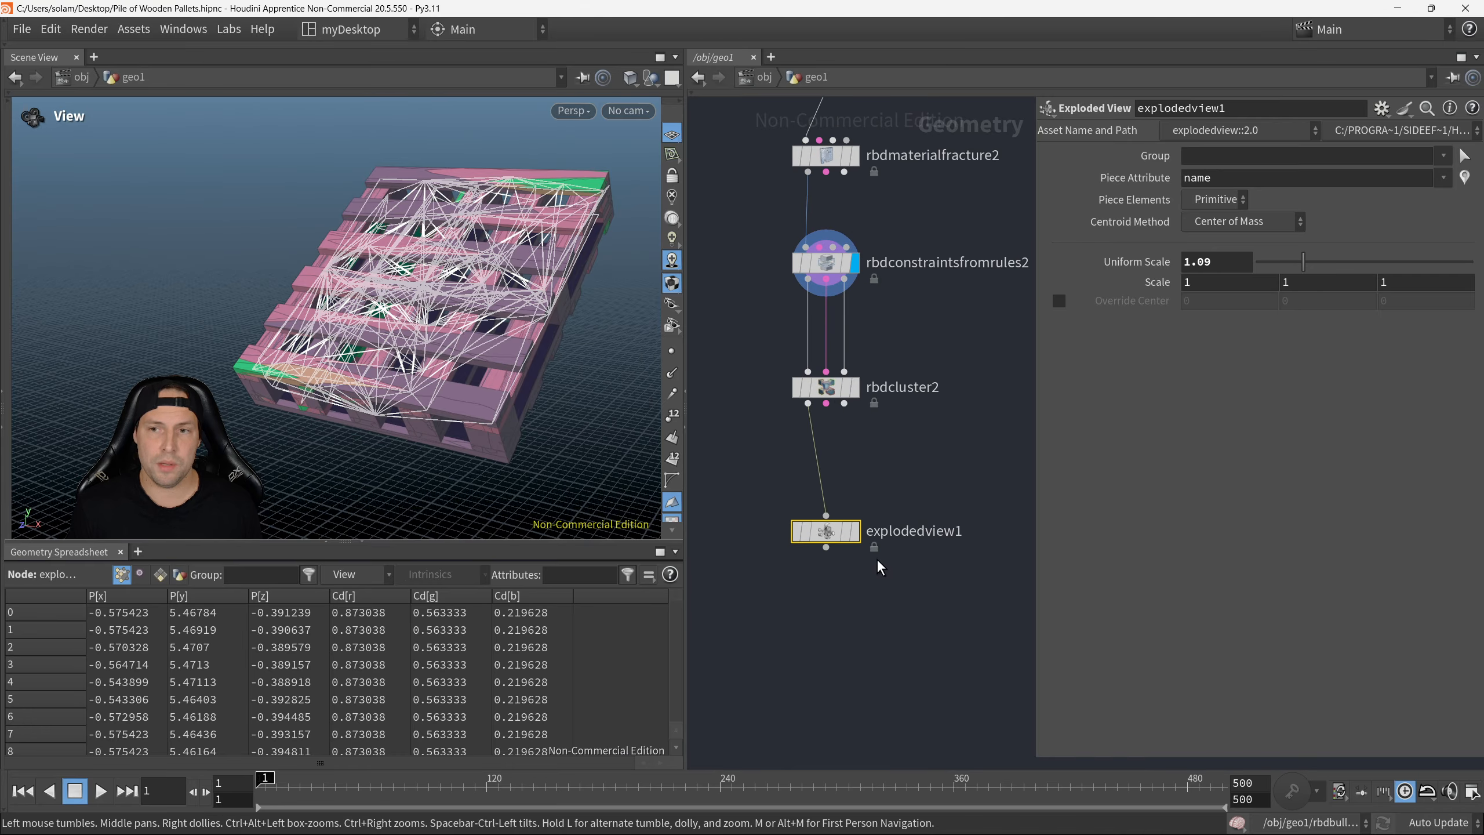
key("ctrl+x")
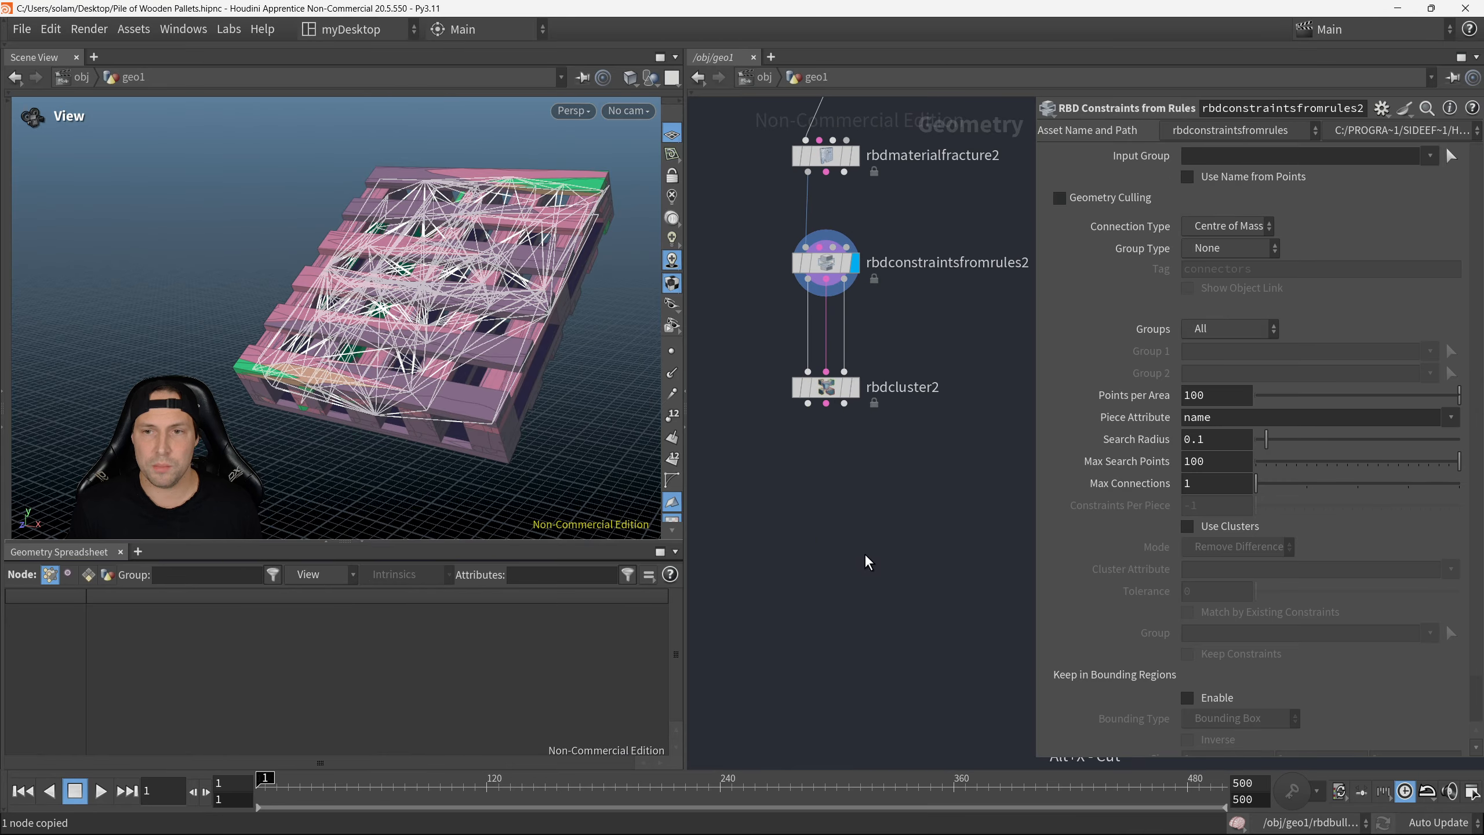
Step: Add an RBD Constraint Properties node fed by all three RBD Cluster outputs and align it directly beneath that node
scroll(843, 538, "up", 1)
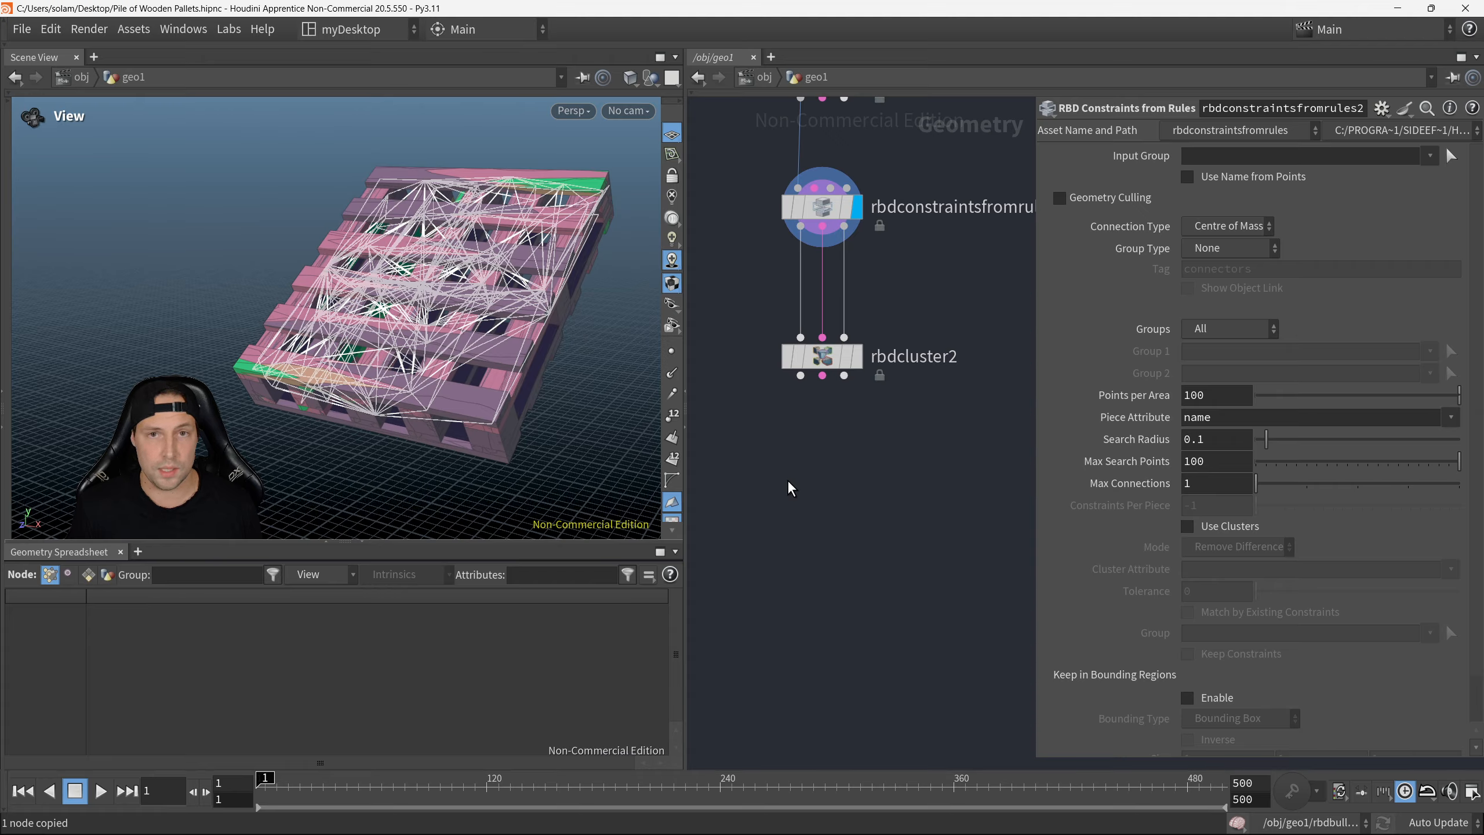
scroll(805, 381, "up", 1)
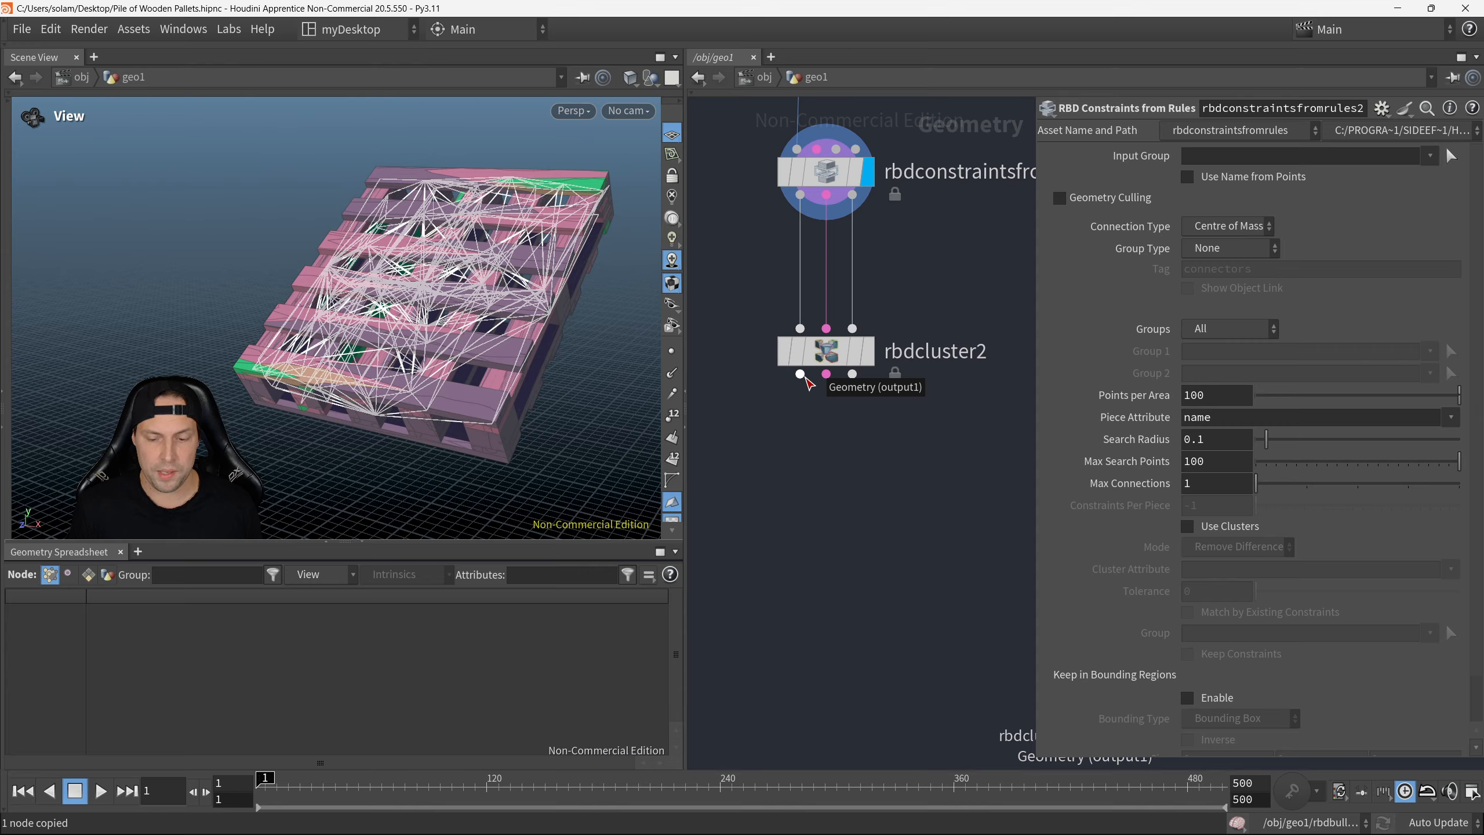
left_click(807, 379)
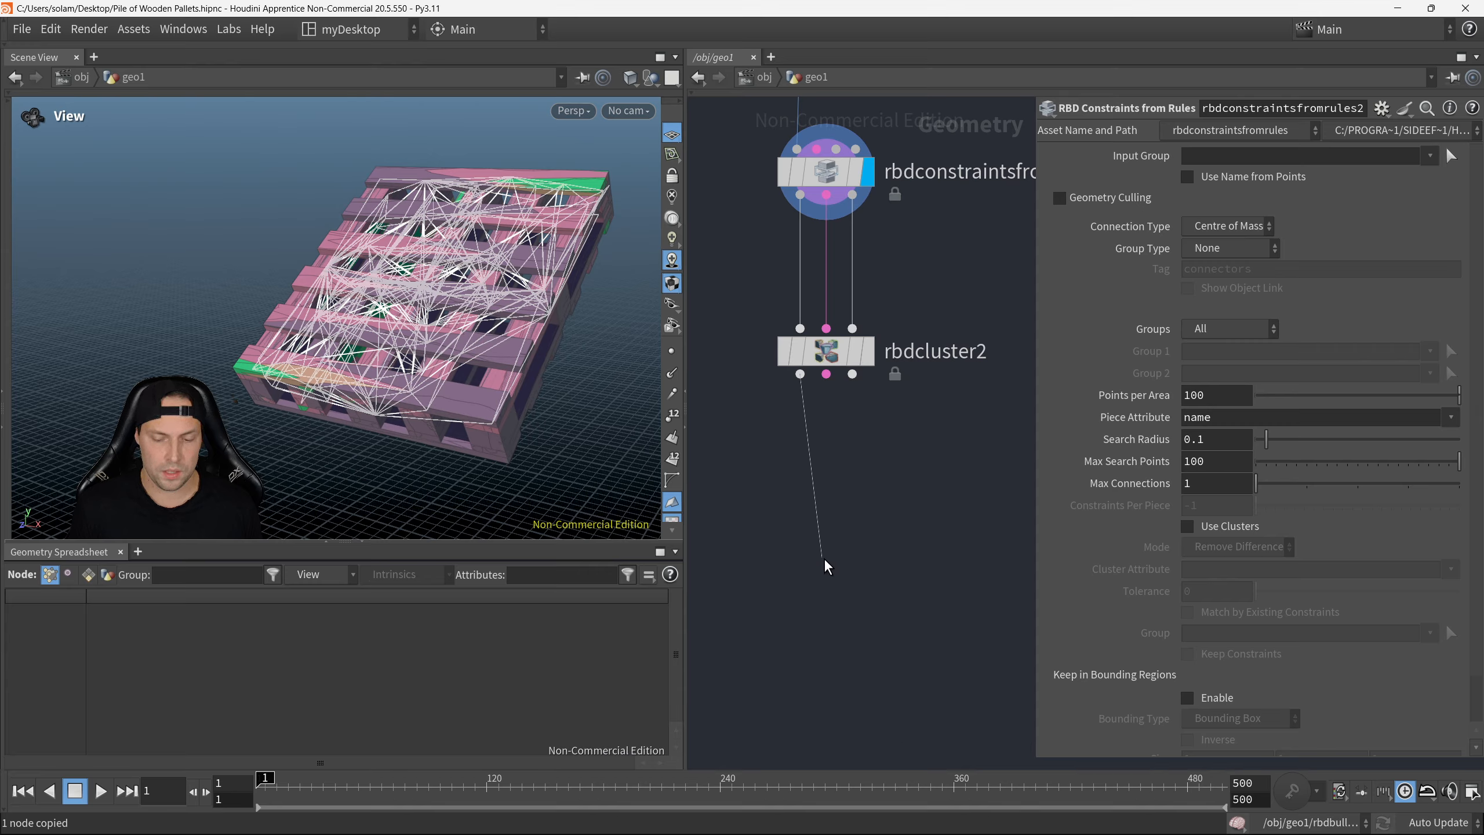
key("Tab")
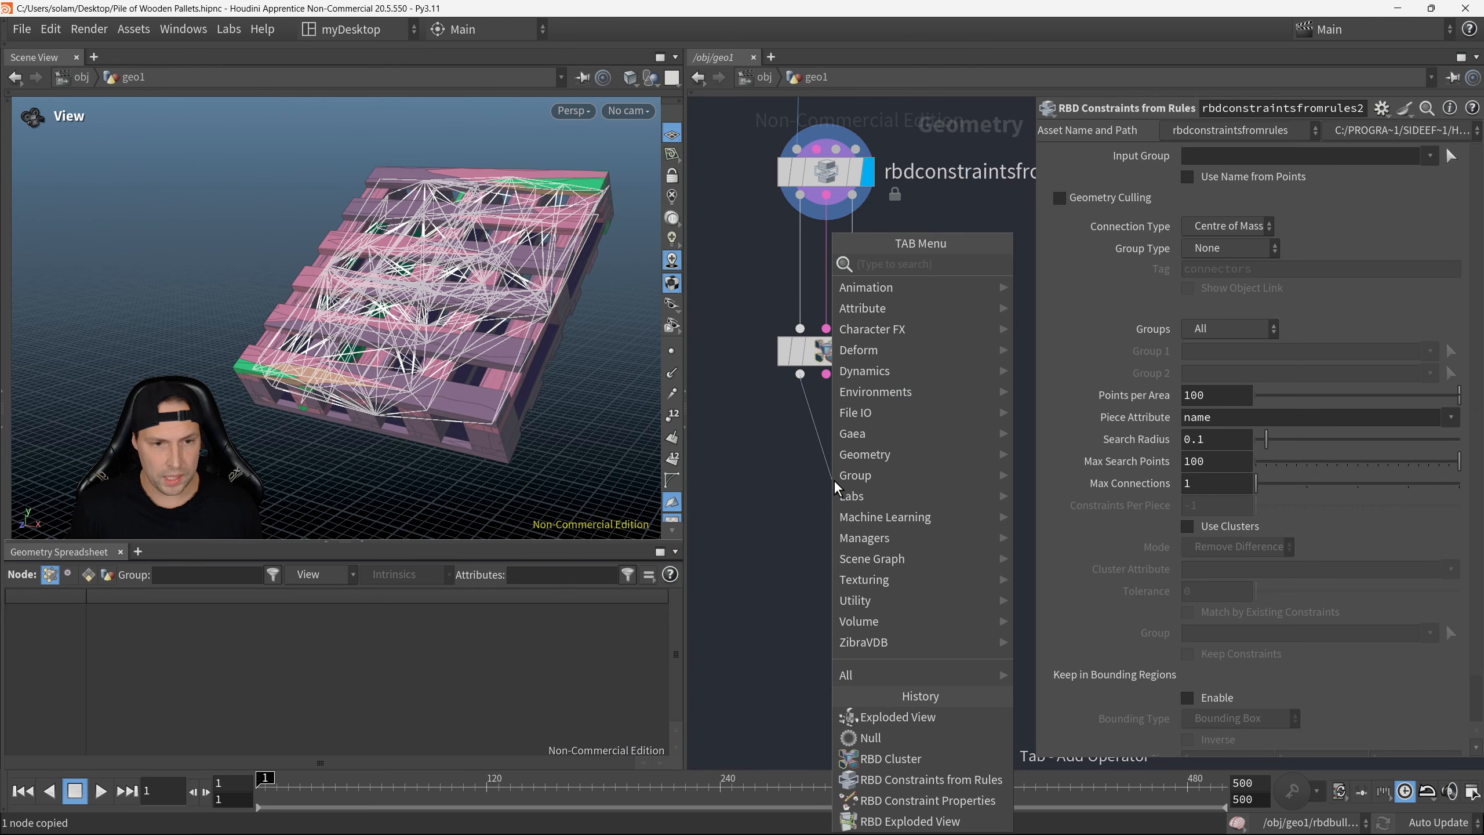
type("rbdcons")
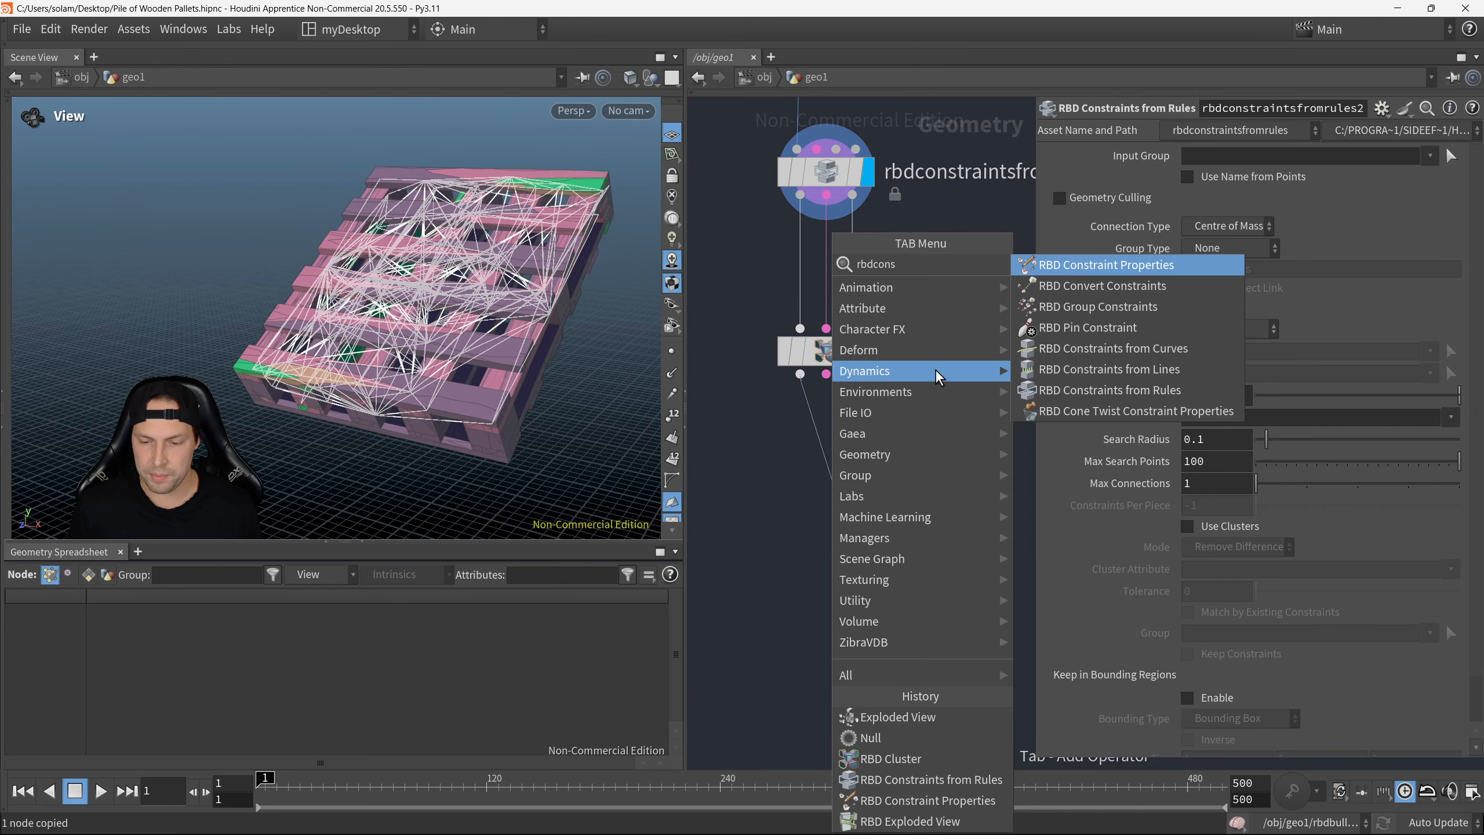
left_click(1045, 270)
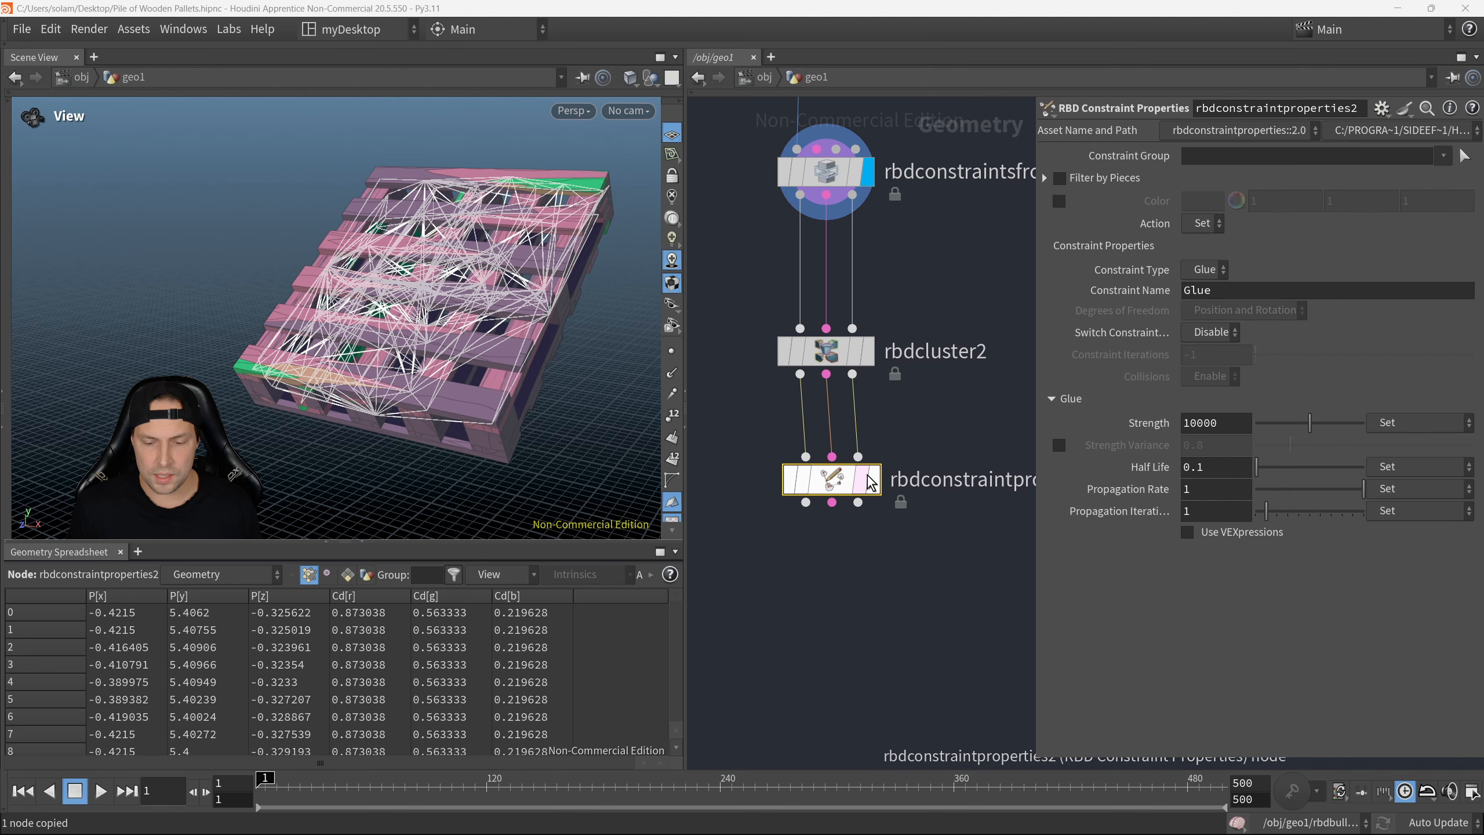
key("p")
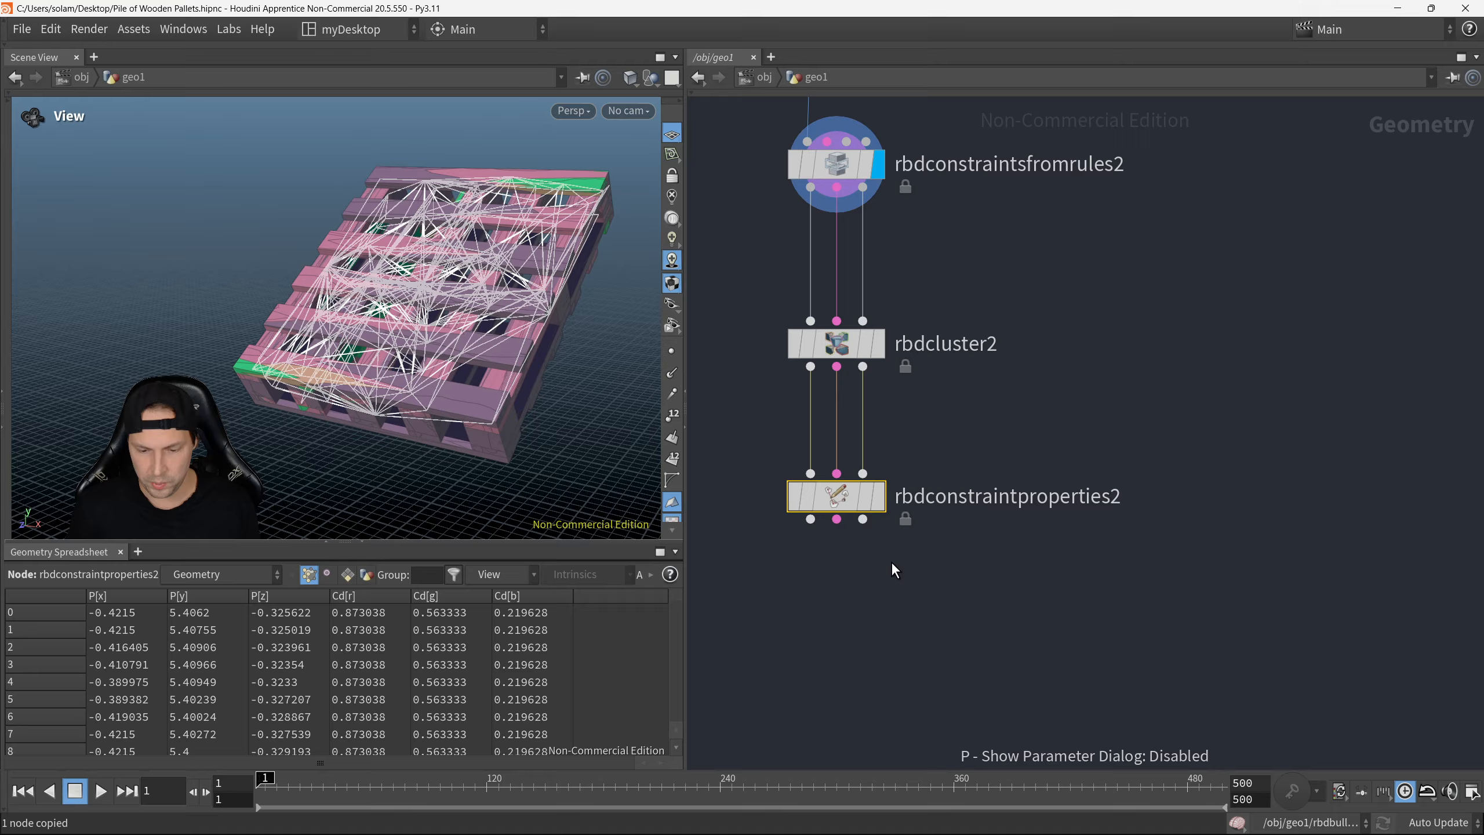
scroll(914, 529, "up", 2)
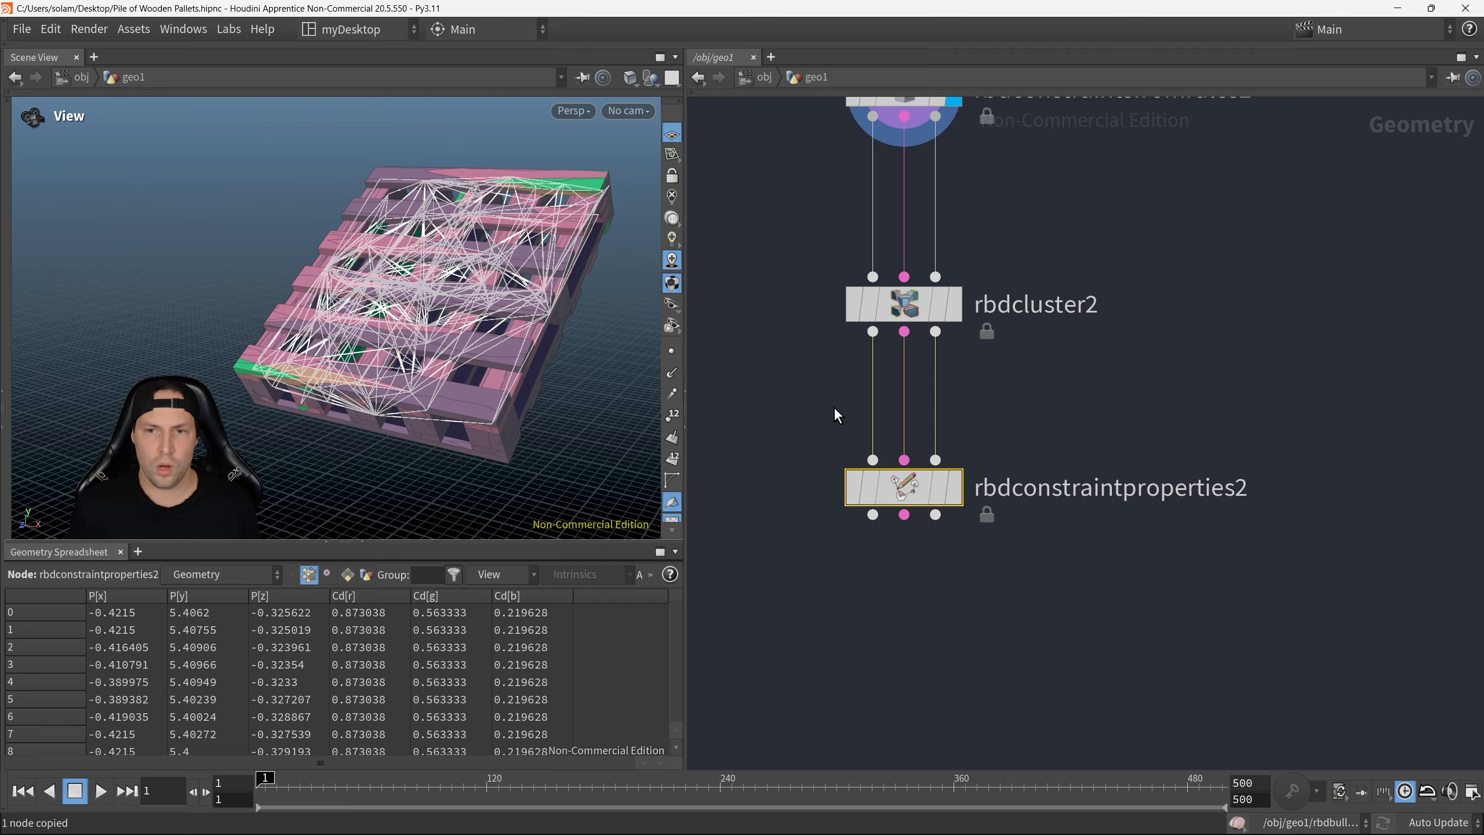
Step: Cut the wires between RBD Cluster and RBD Constraint Properties, and reconnect the geometry, constraint and proxy outputs one by one
key("y")
left_click_drag(795, 394, 994, 398)
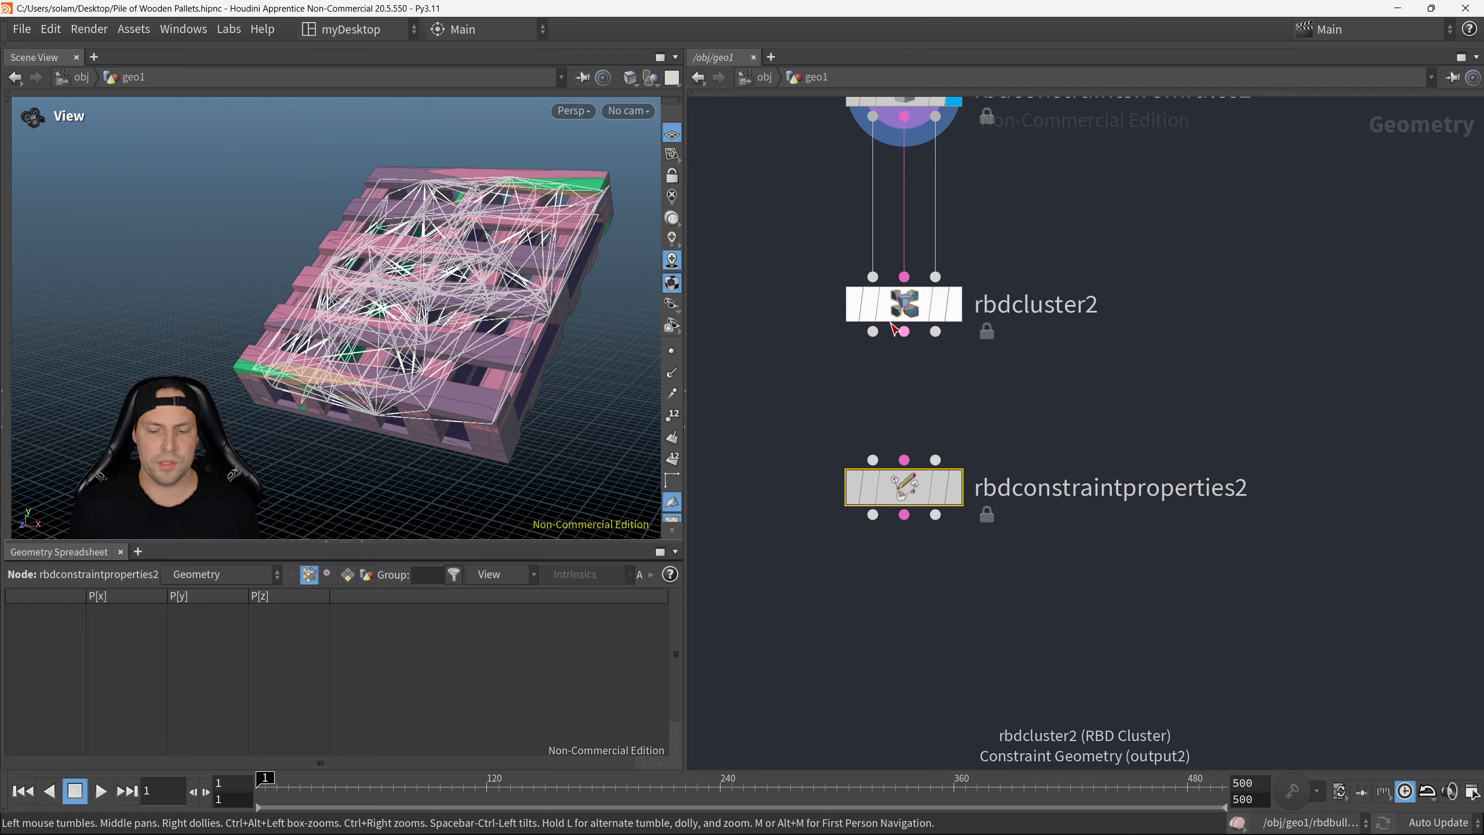
left_click_drag(873, 332, 873, 460)
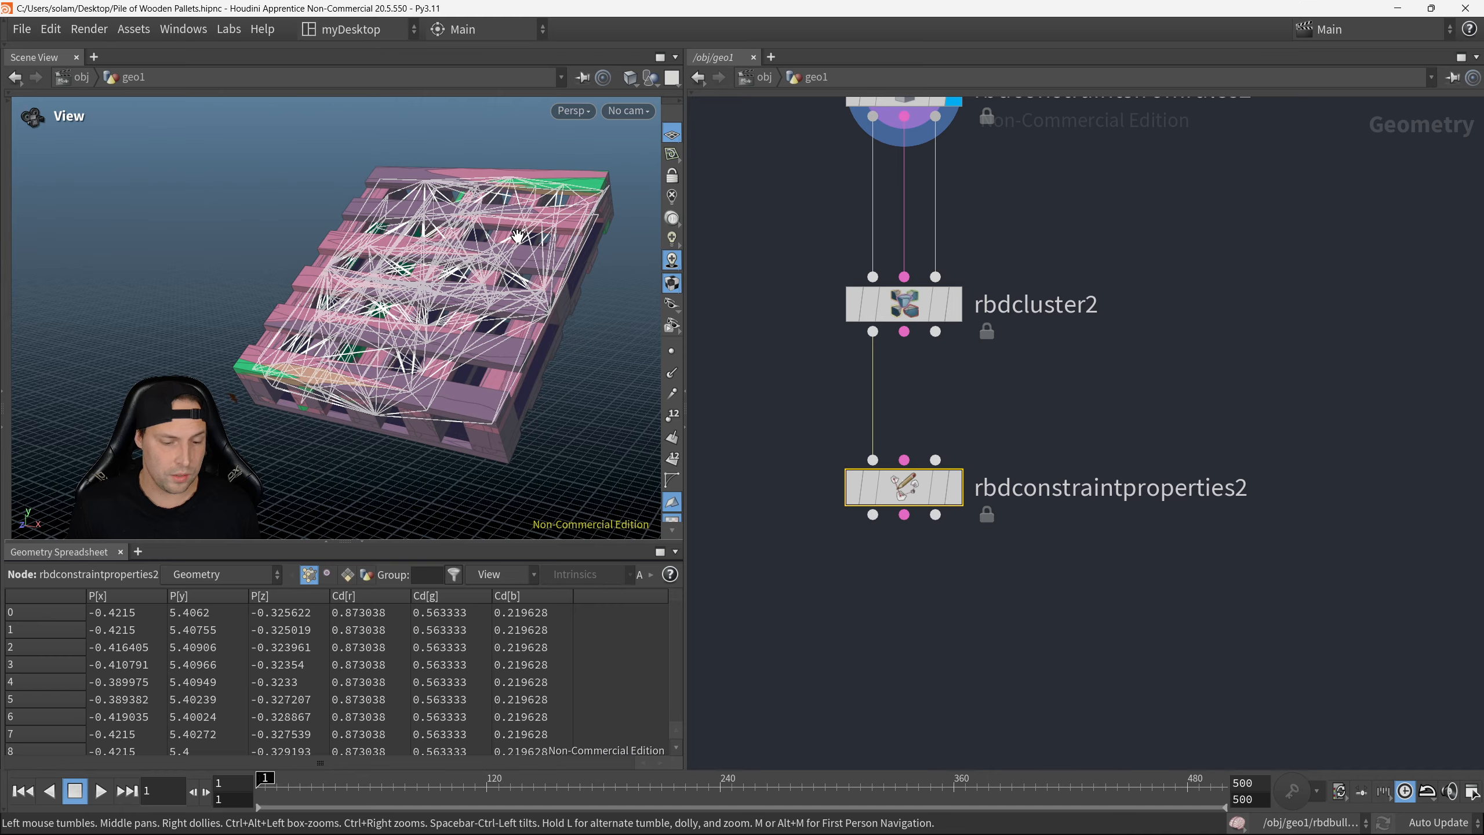
left_click_drag(451, 331, 447, 328)
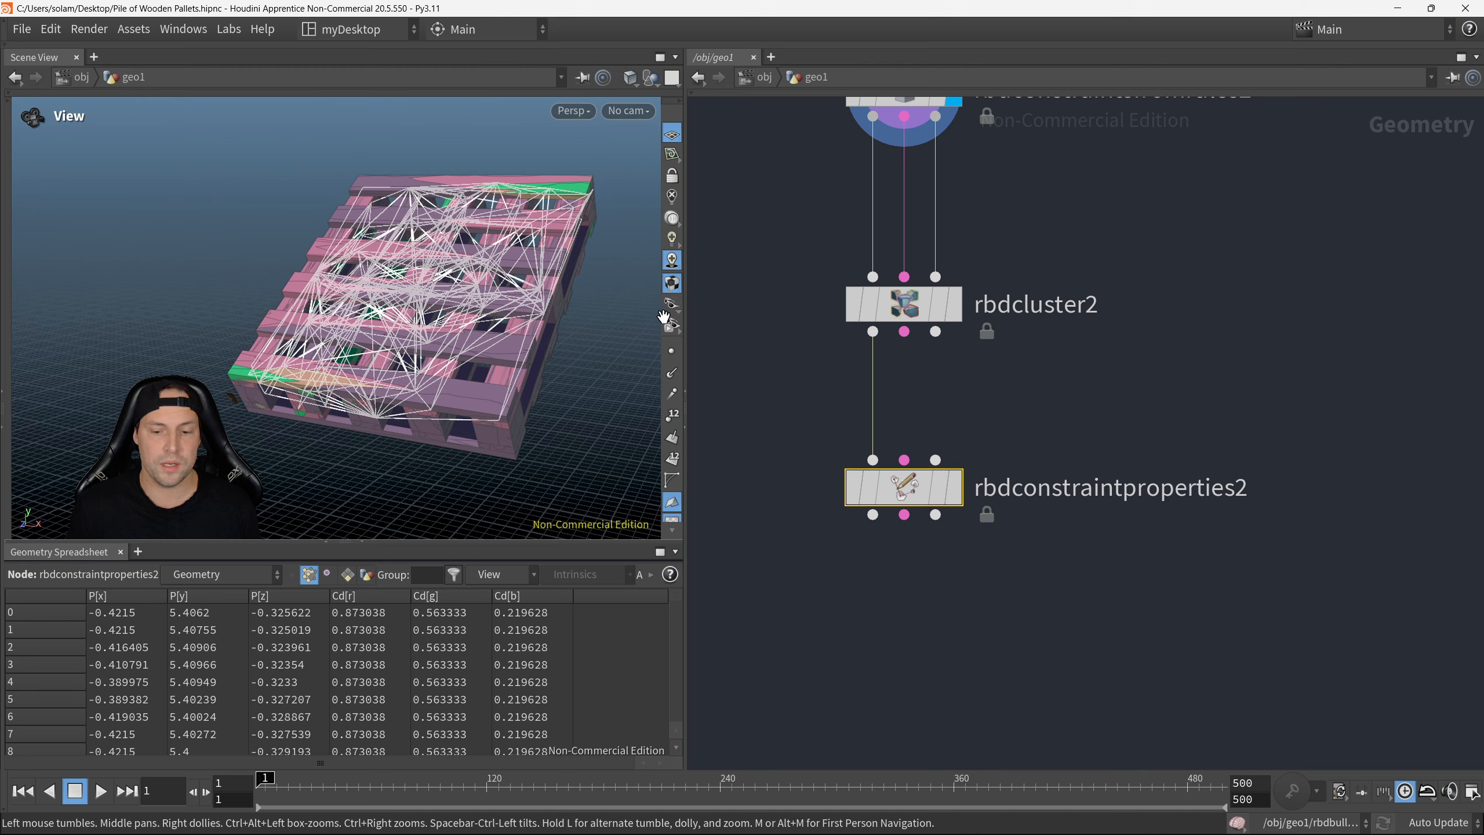
left_click_drag(906, 333, 912, 453)
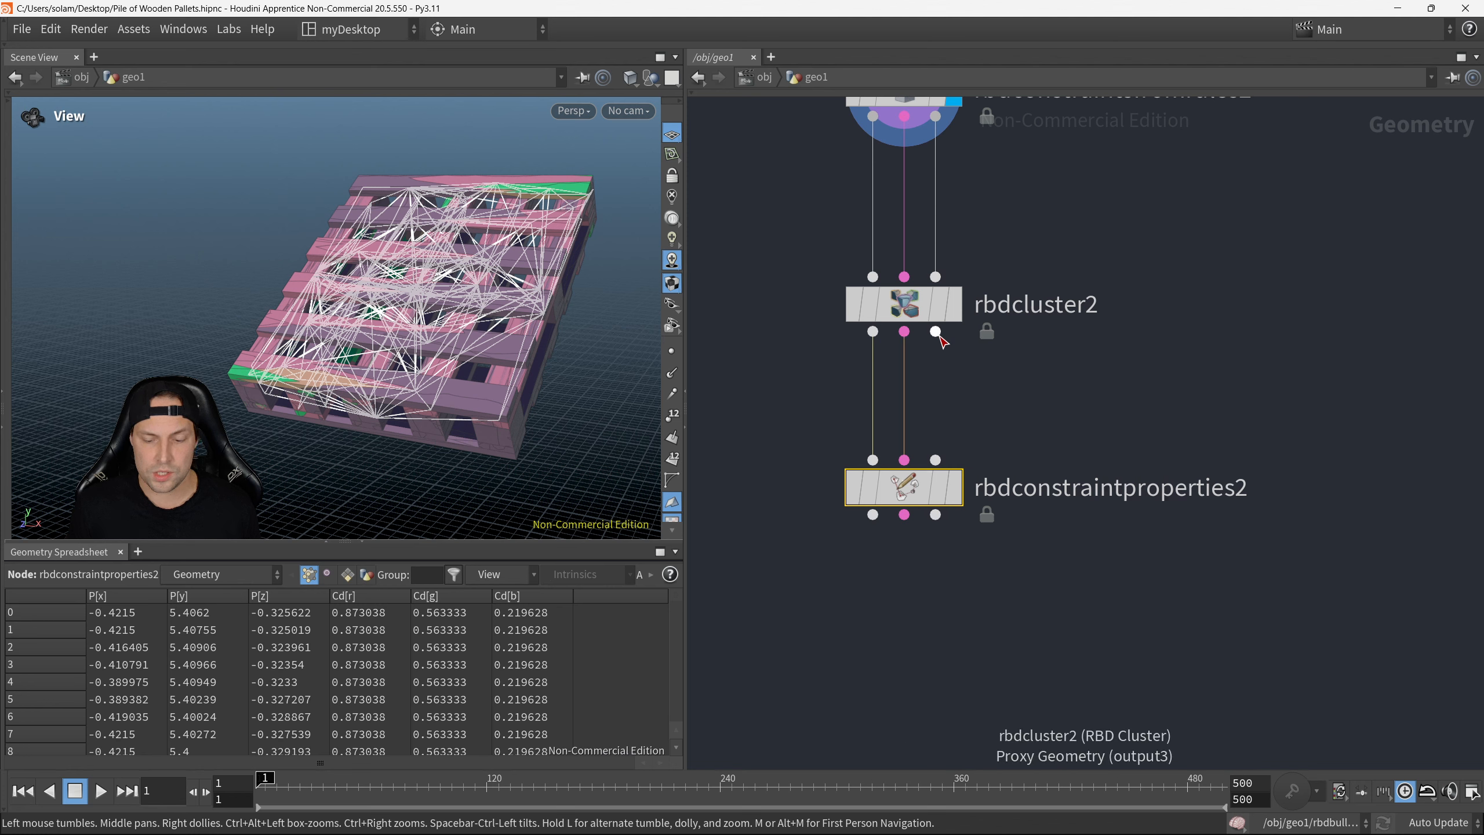
left_click_drag(936, 333, 937, 458)
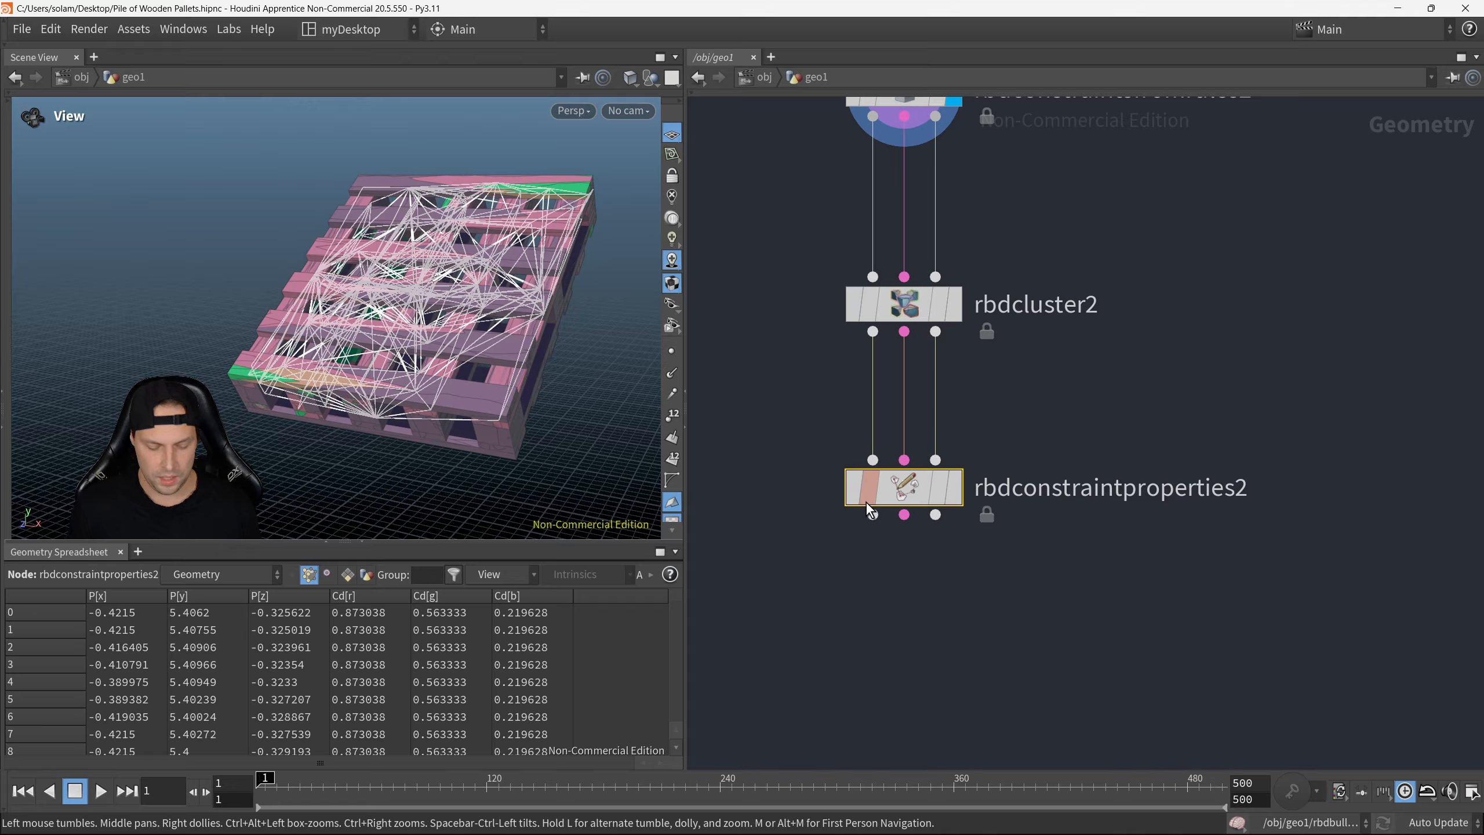
Step: Display the new RBD Constraint Properties node and show its parameters in a slightly wider parameter overlay
key("r")
left_click_drag(792, 418, 985, 535)
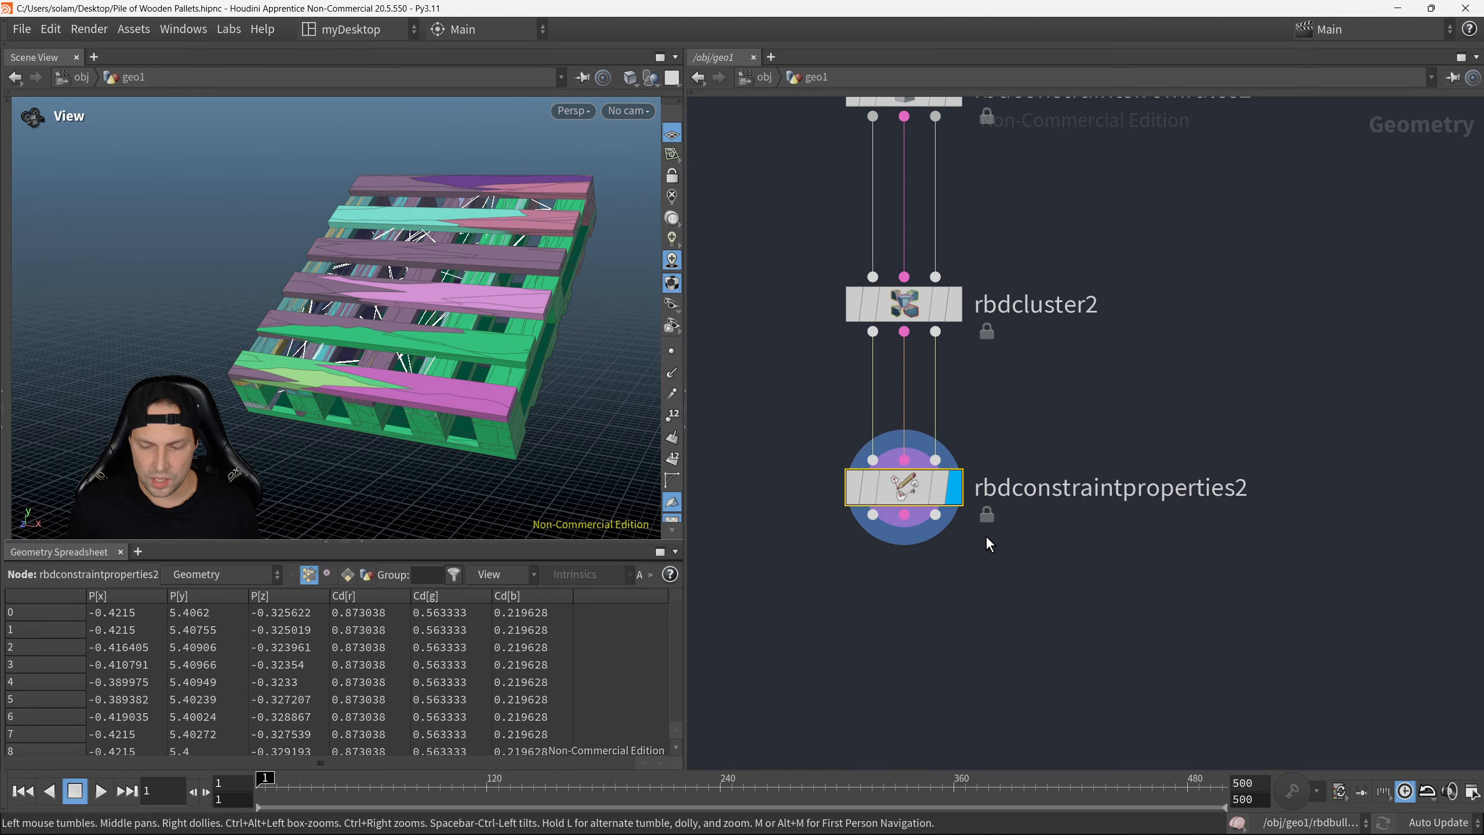
right_click_drag(562, 344, 520, 351)
middle_click_drag(1081, 581, 1064, 565)
key("p")
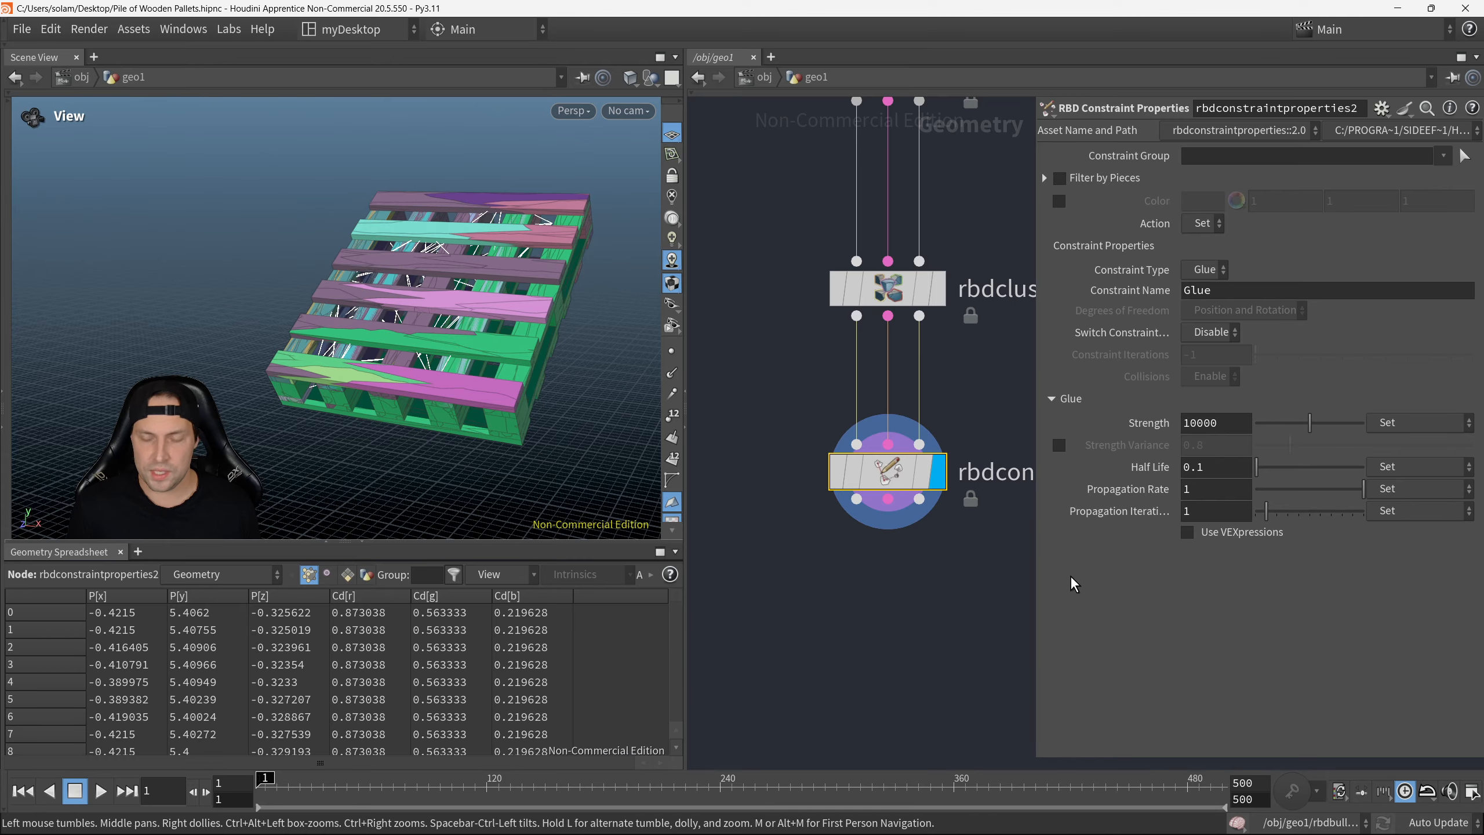
left_click_drag(1043, 759, 1000, 759)
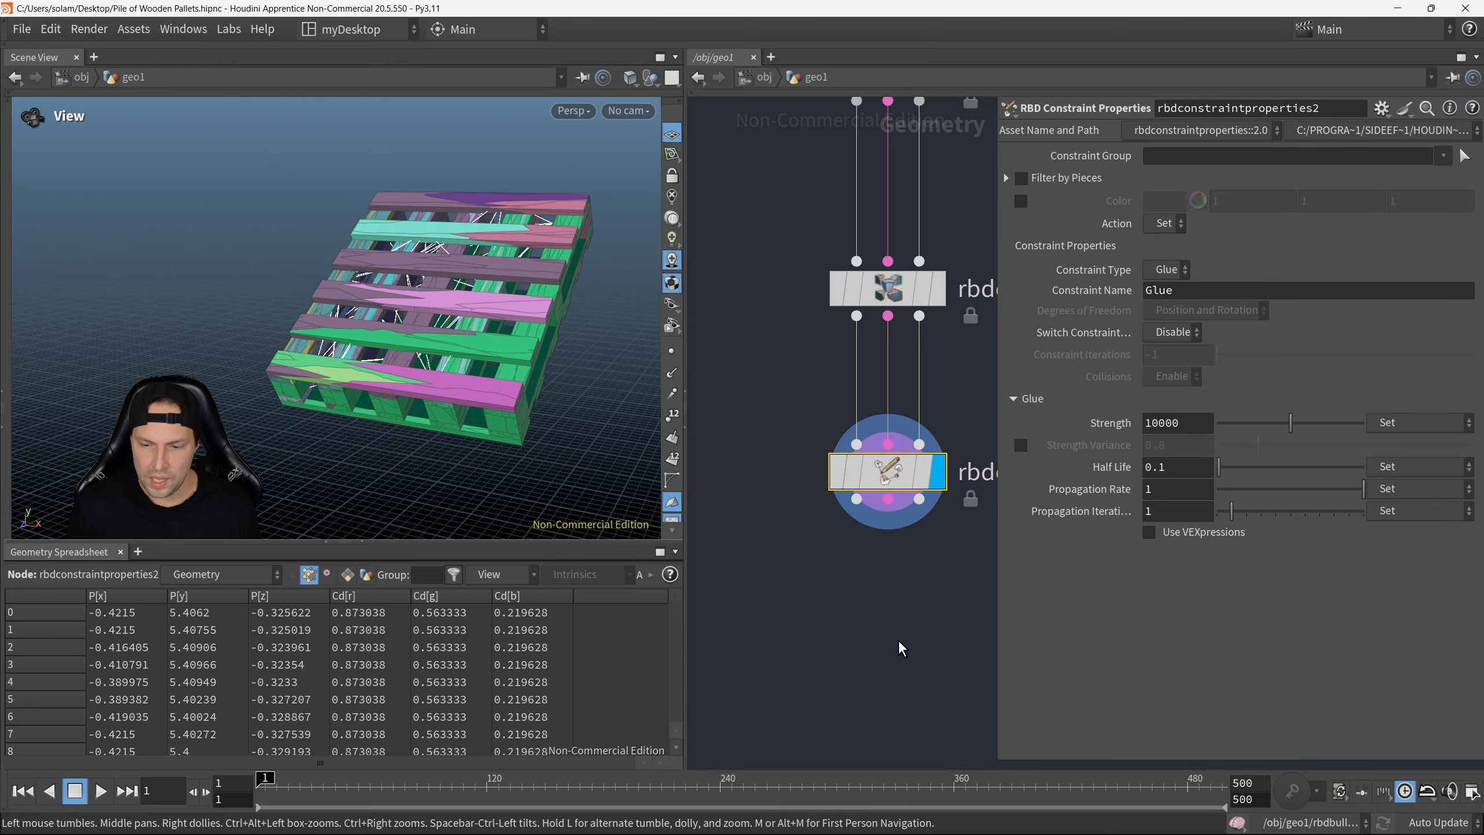
Step: Set the Constraint Type of the new RBD Constraint Properties node to Soft
scroll(926, 637, "down", 2)
middle_click_drag(927, 637, 890, 621)
key("F8")
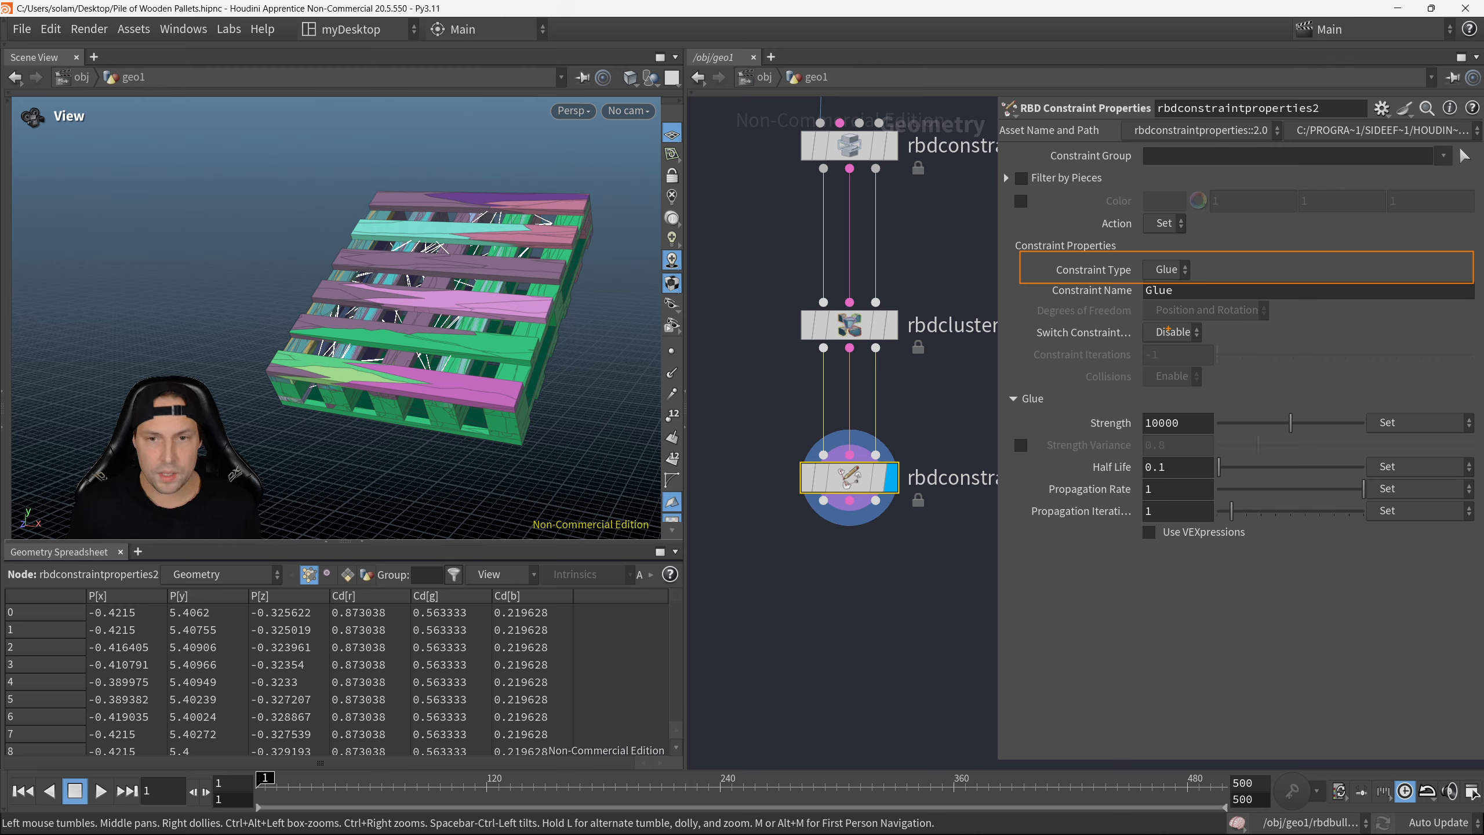
left_click(1175, 271)
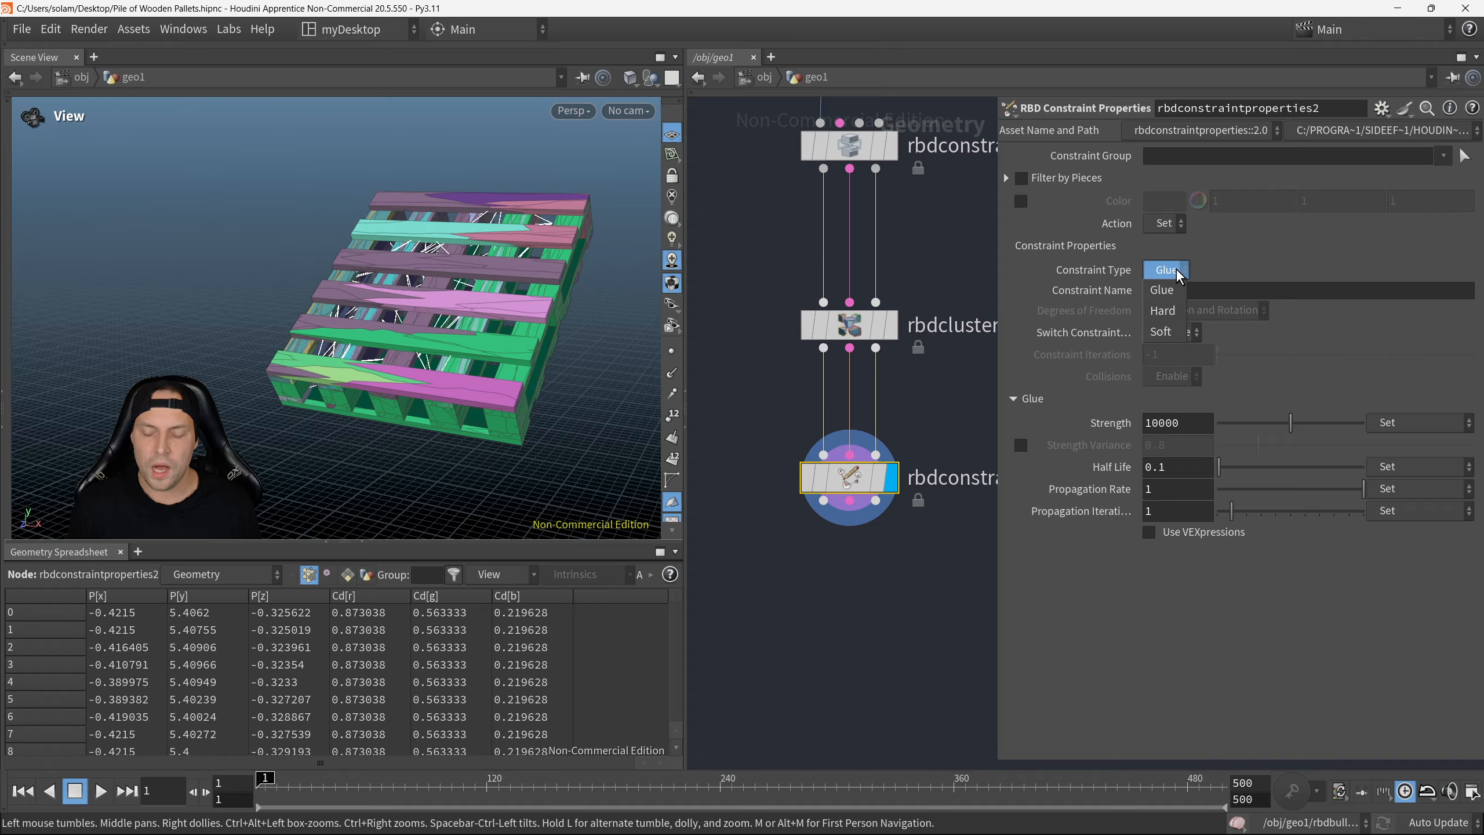
left_click(1172, 332)
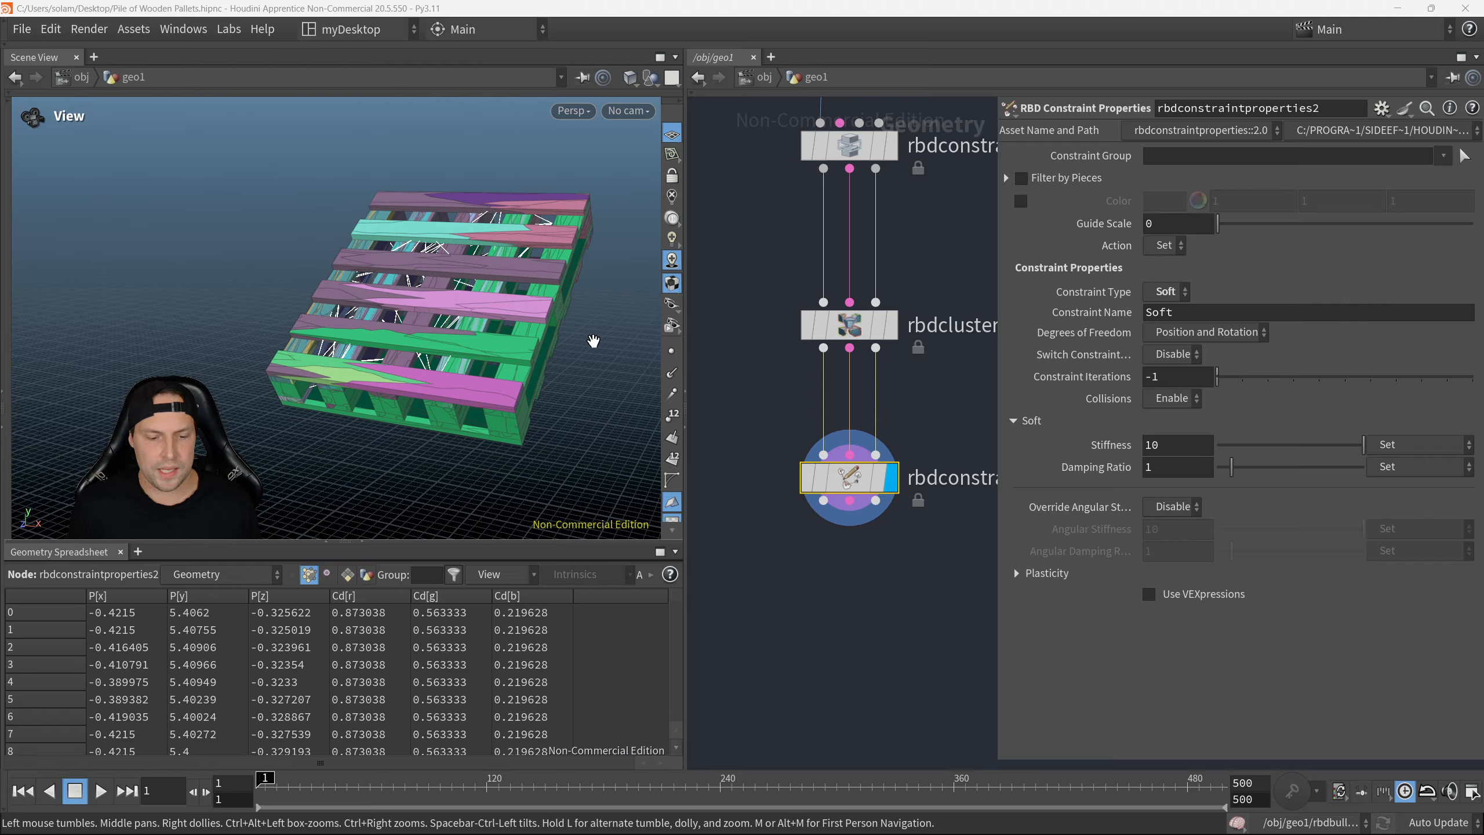
left_click_drag(593, 340, 506, 348)
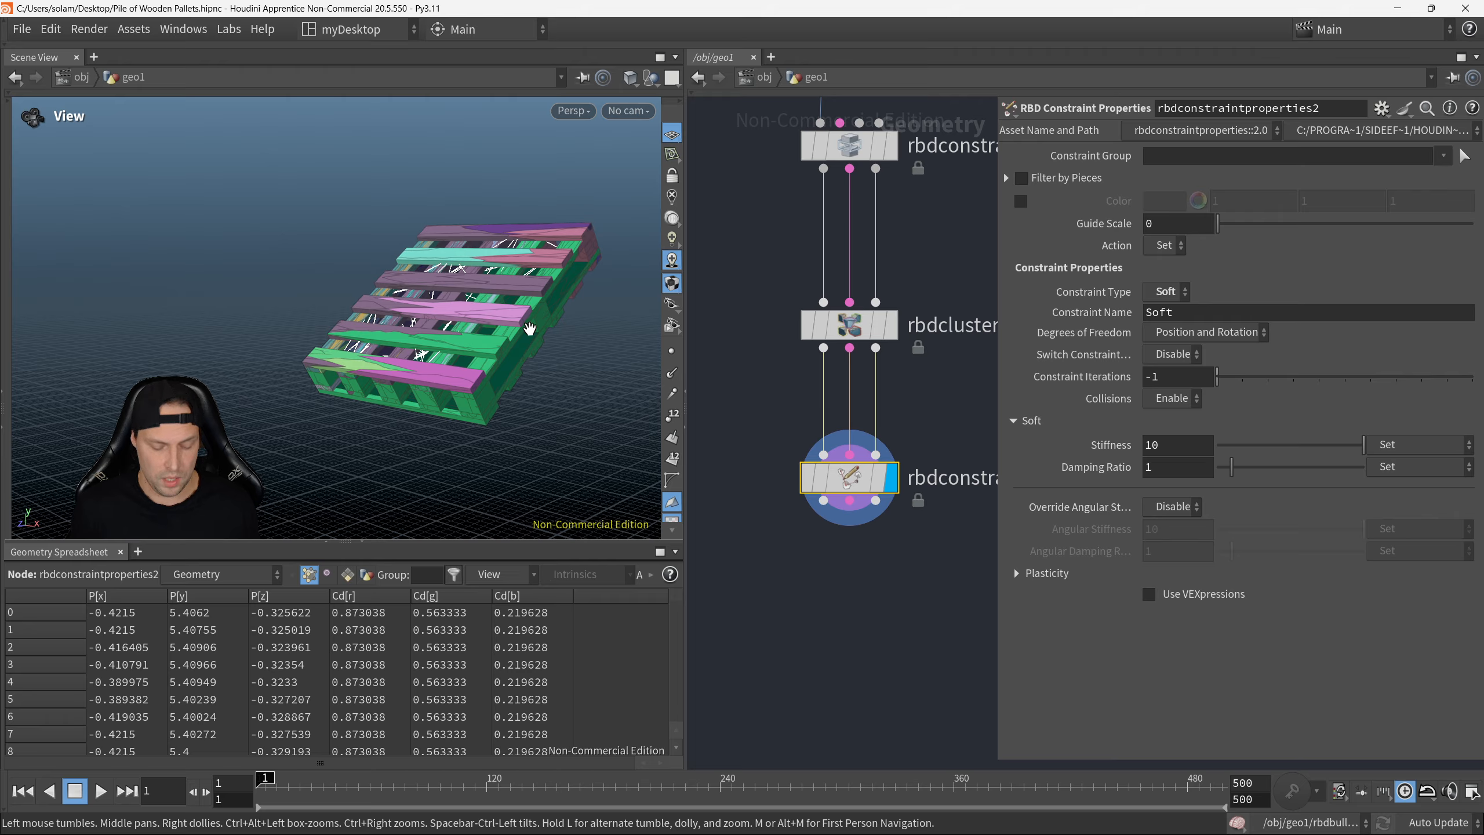
left_click_drag(506, 293, 547, 291)
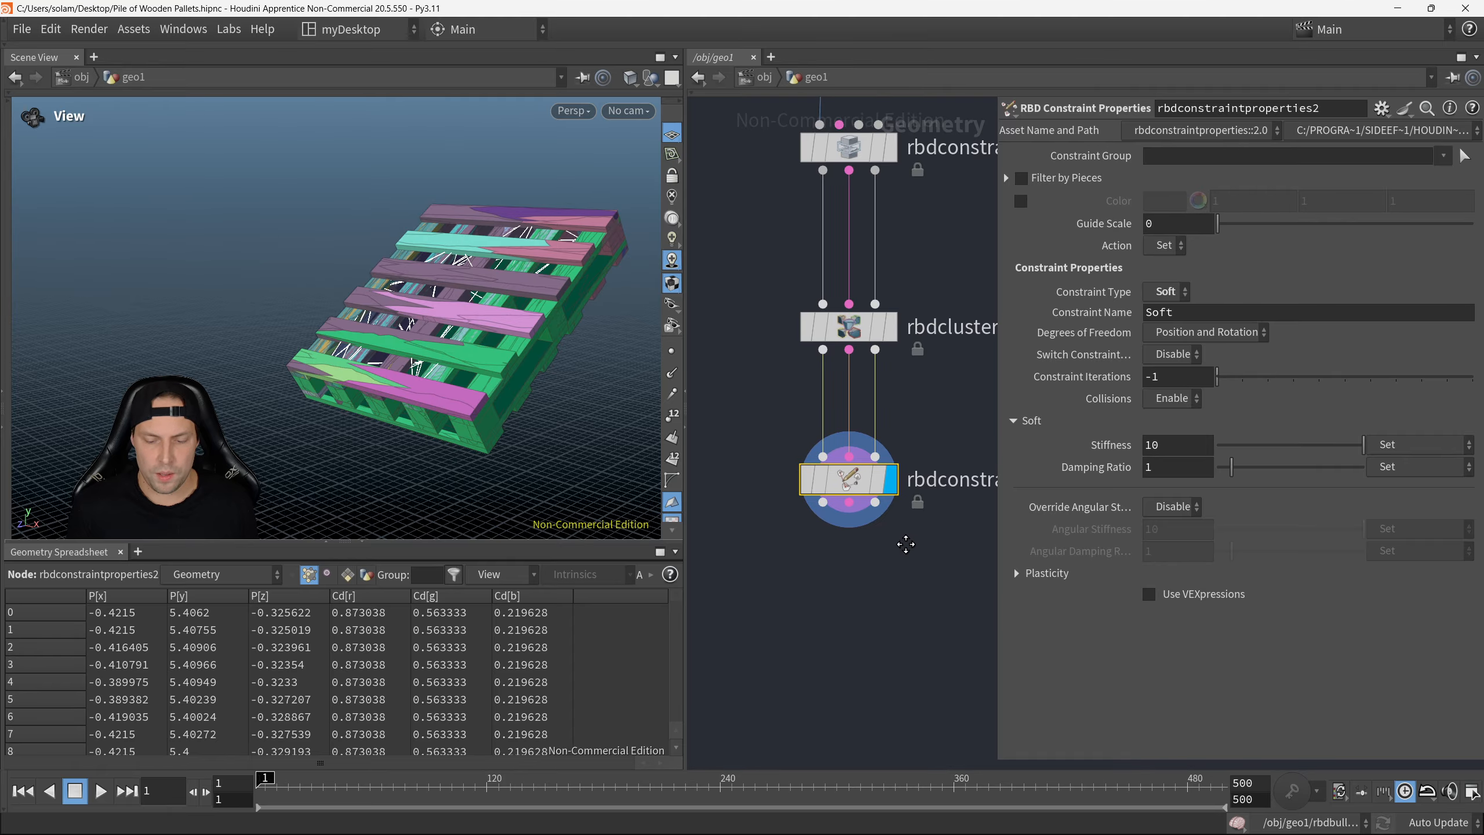
middle_click_drag(901, 541, 909, 519)
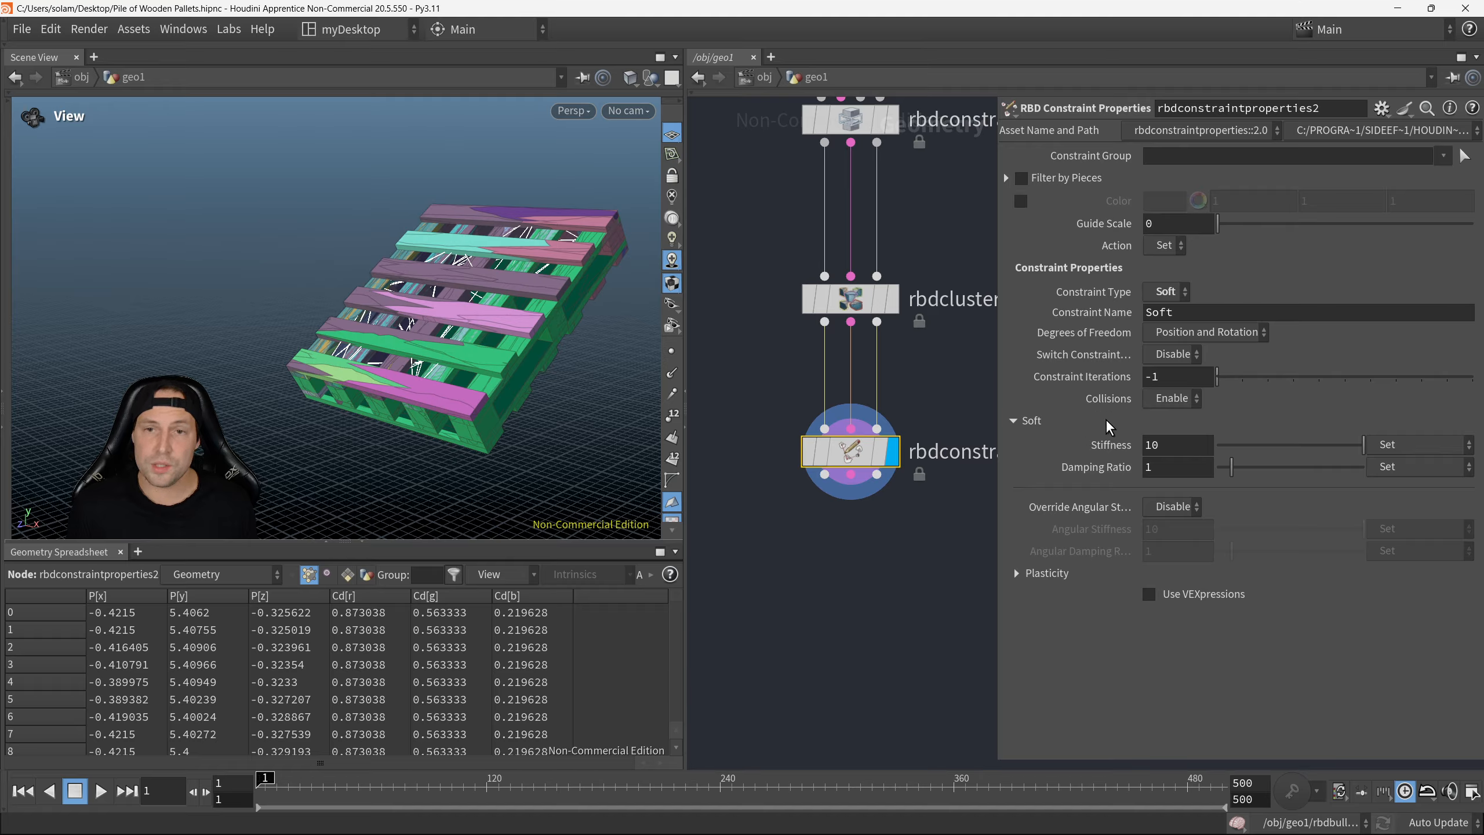
key("F8")
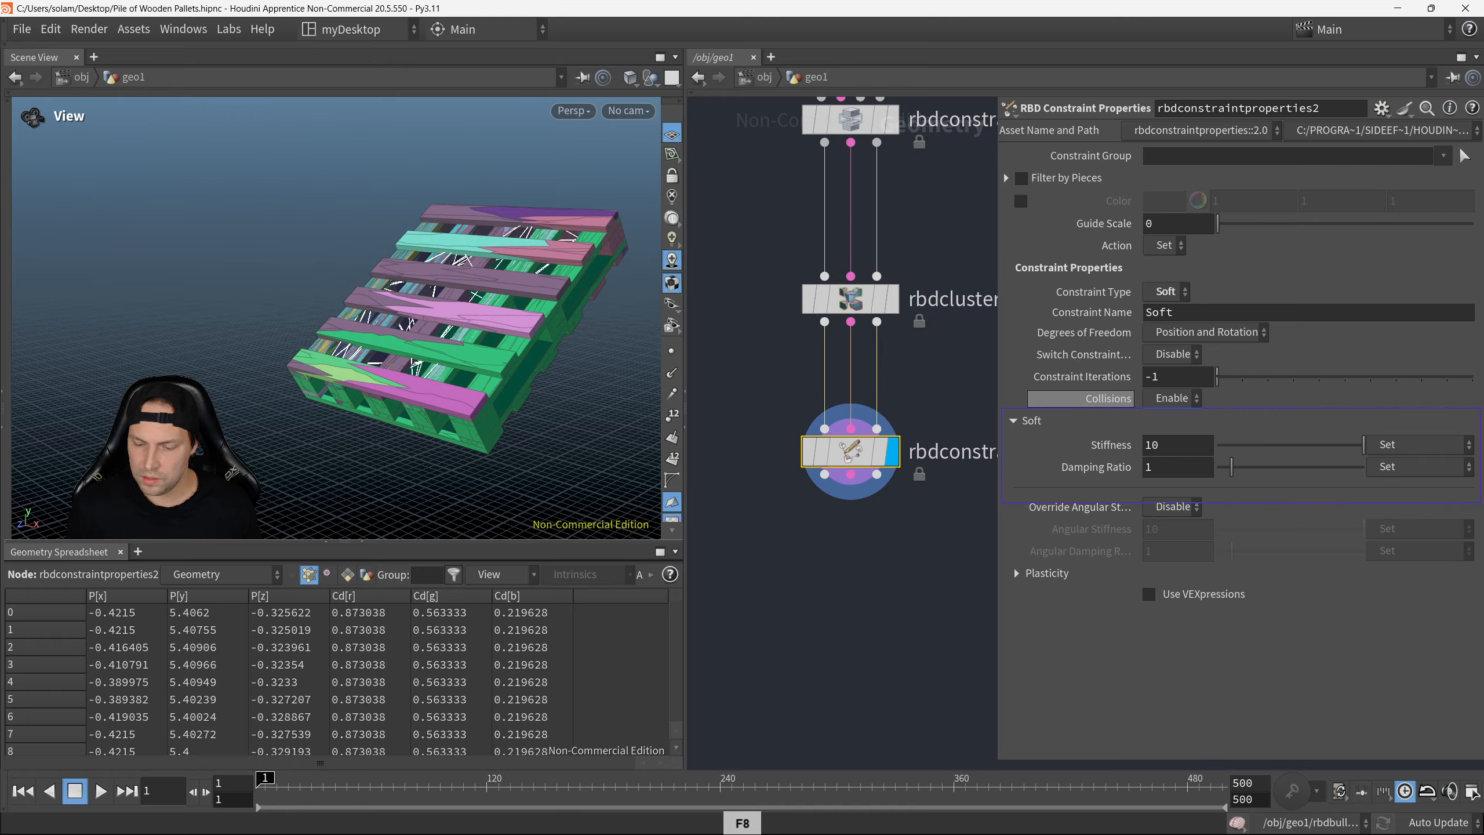
left_click_drag(1001, 407, 1480, 502, "ctrl")
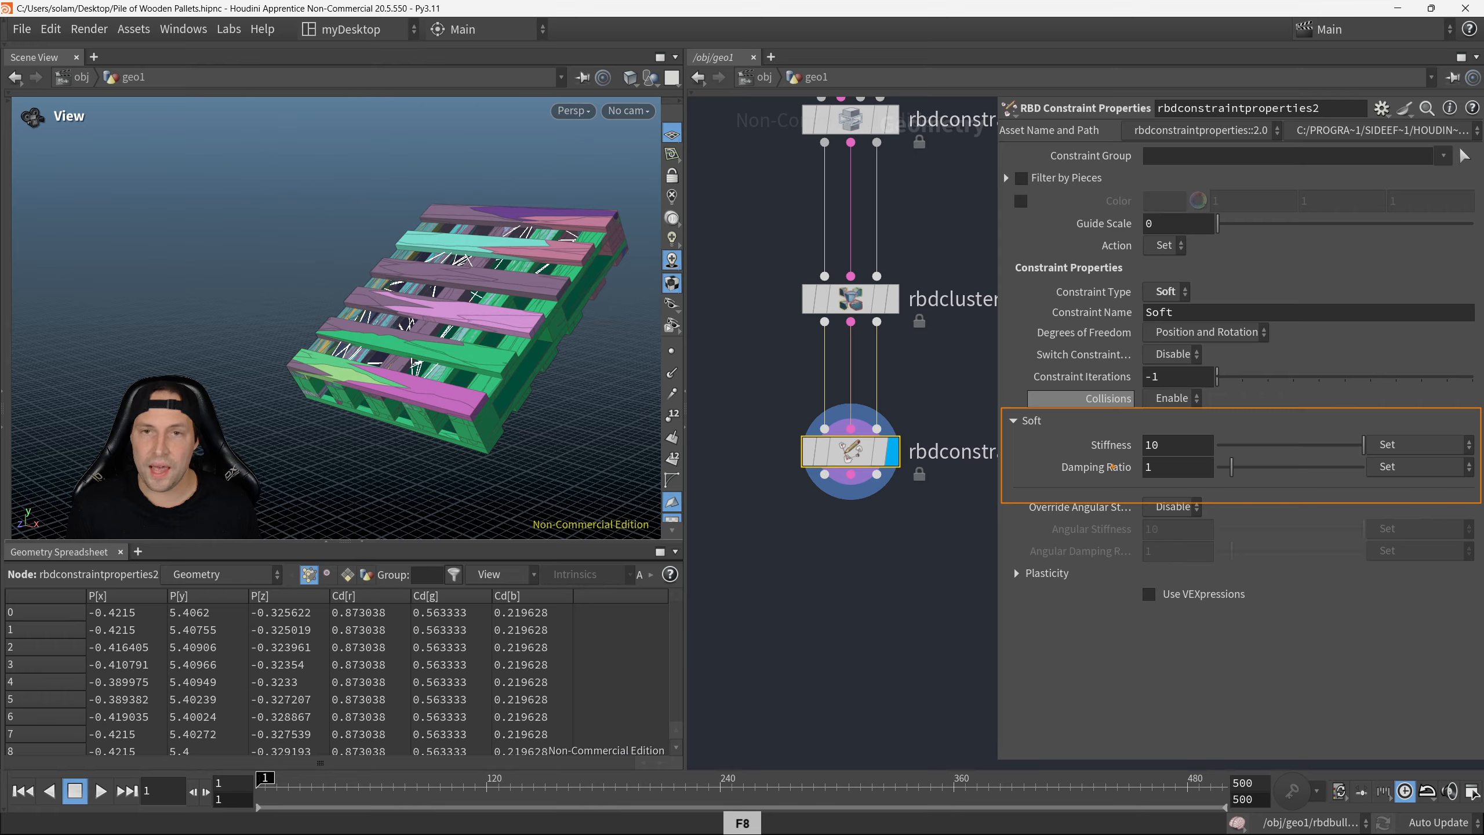
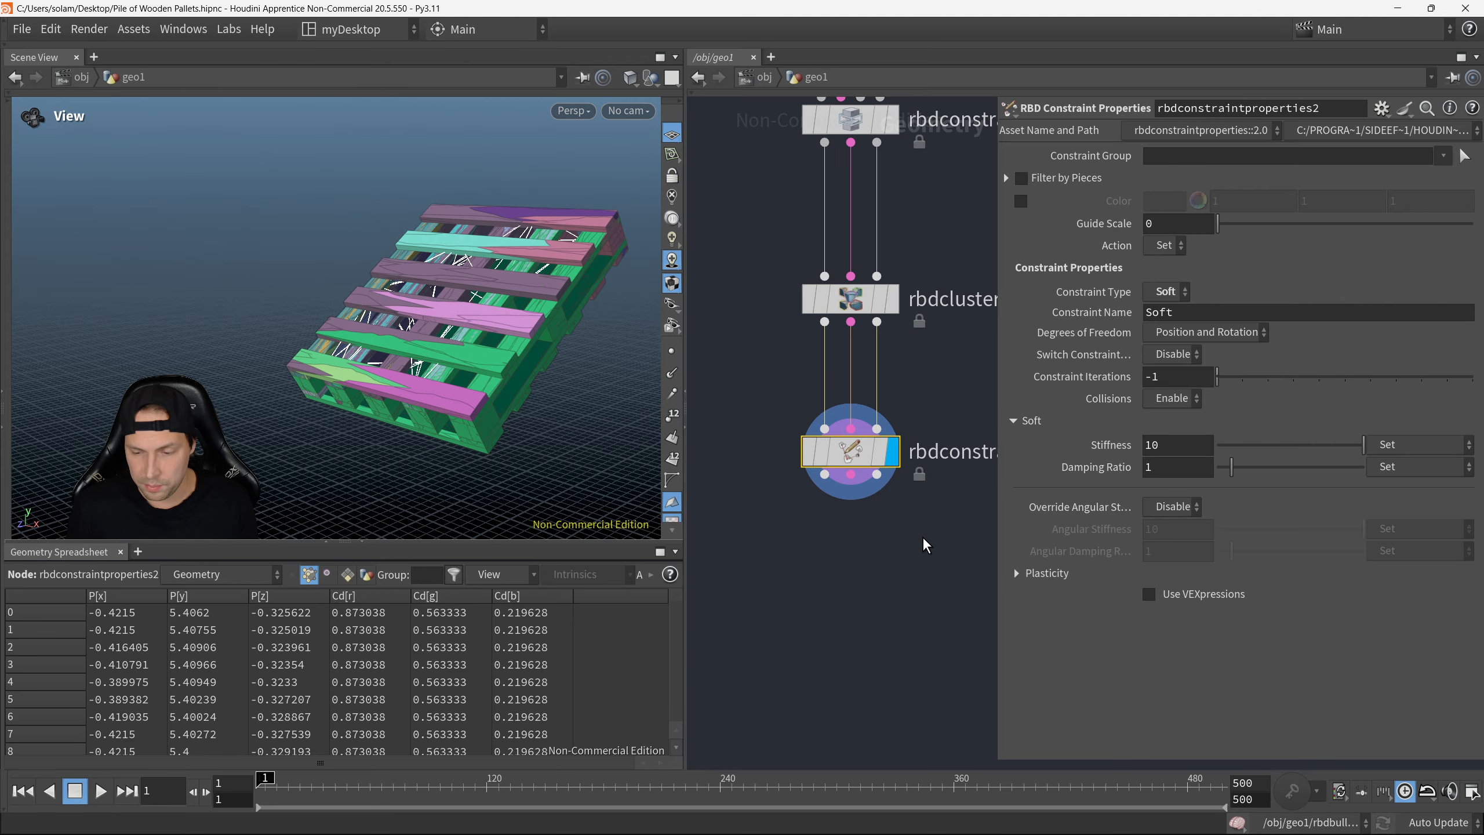
Step: Open the parameters of the finished network's RBD Constraint Properties node and examine its Stiffness and Damping Ratio
key("p")
middle_click_drag(958, 538, 1104, 499)
scroll(882, 538, "down", 3)
middle_click_drag(914, 515, 1134, 478)
scroll(1134, 477, "down", 2)
scroll(947, 493, "down", 5)
mouse_move(905, 486)
middle_mouse_down()
mouse_move(1023, 500)
mouse_move(984, 461)
mouse_move(1057, 462)
middle_mouse_up()
scroll(932, 449, "up", 3)
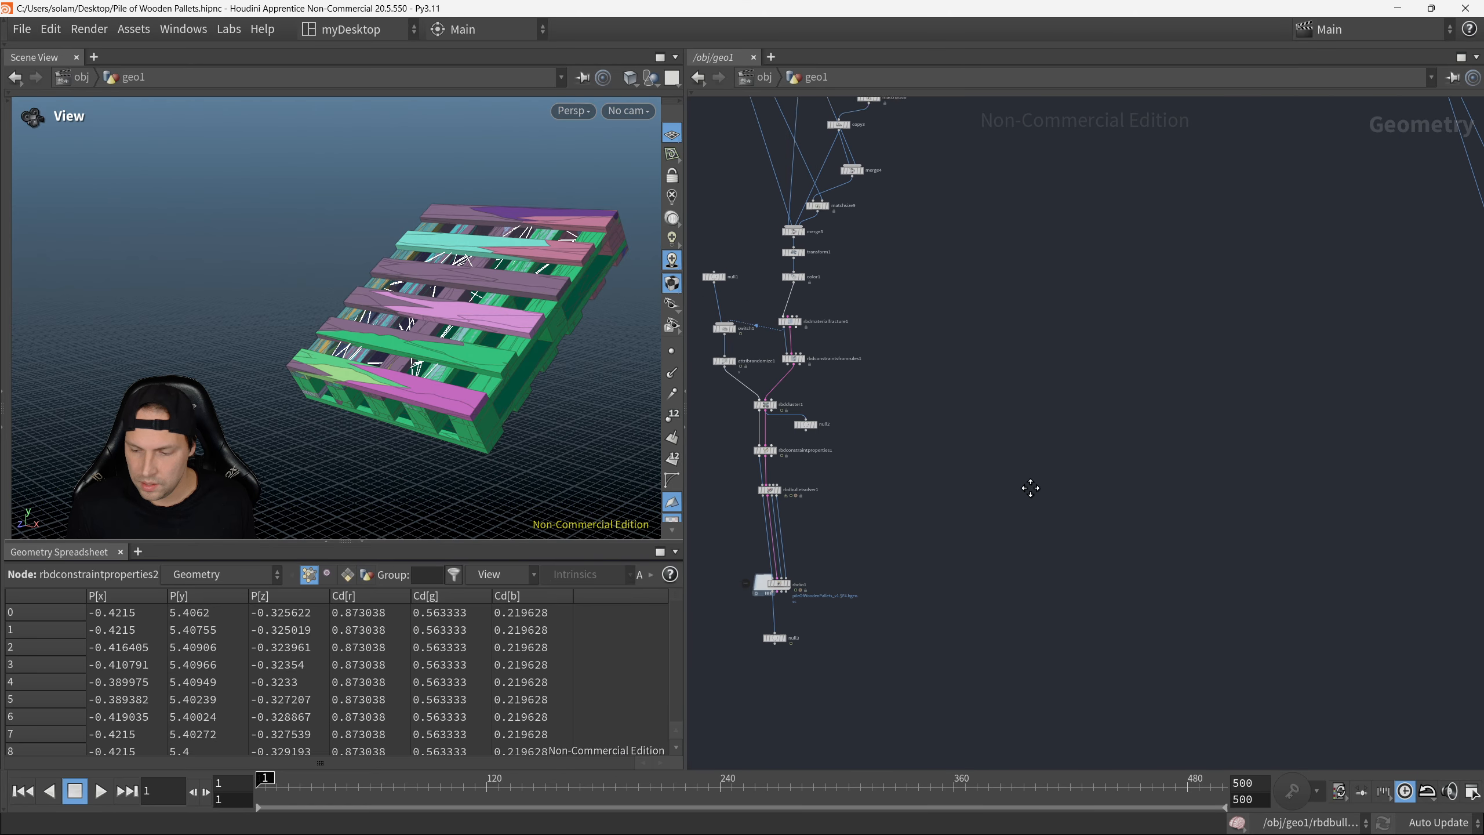
scroll(847, 424, "up", 3)
left_click_drag(790, 472, 914, 509)
key("p")
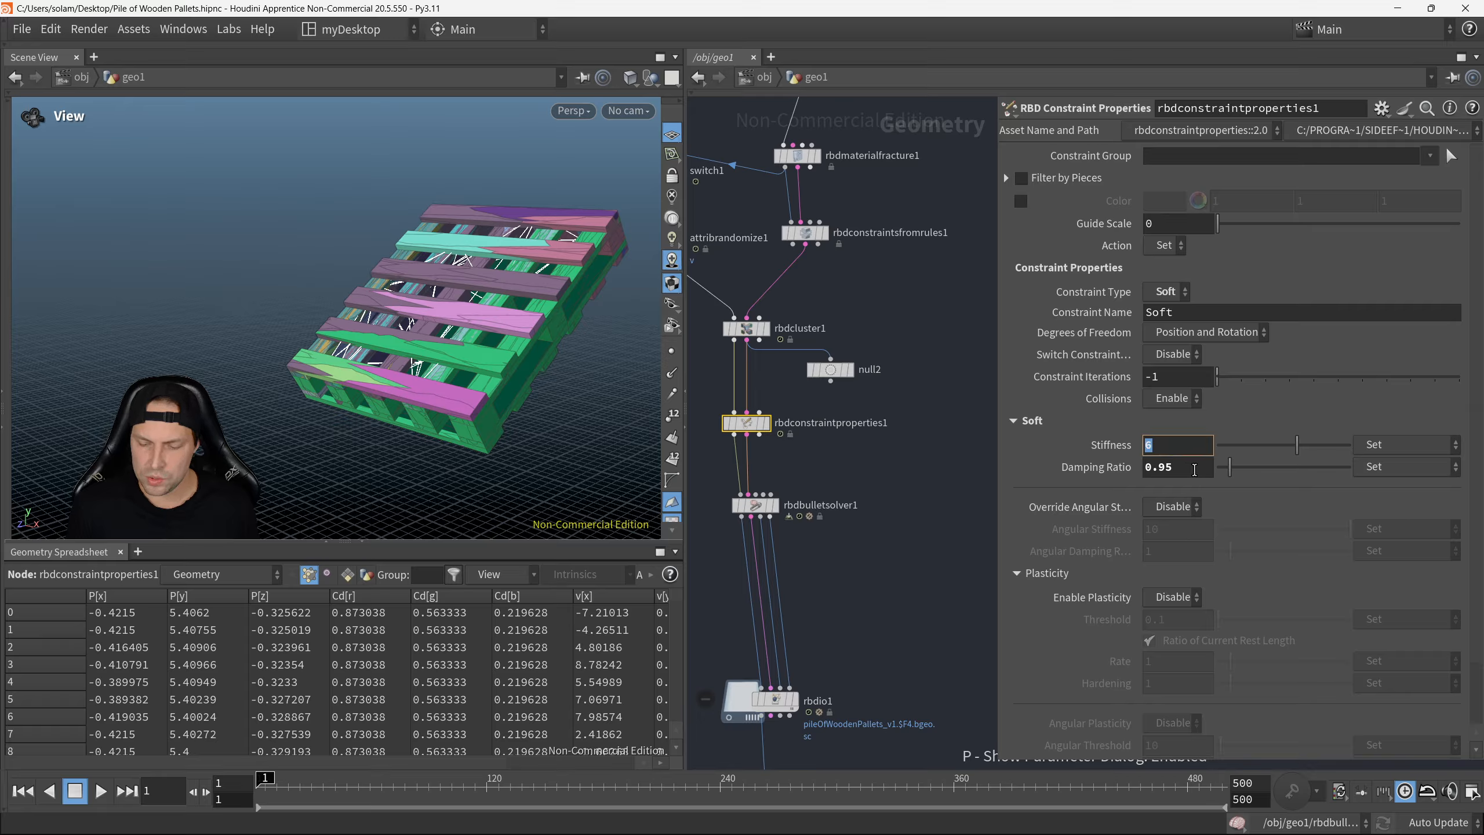
double_click(1163, 467)
double_click(1166, 446)
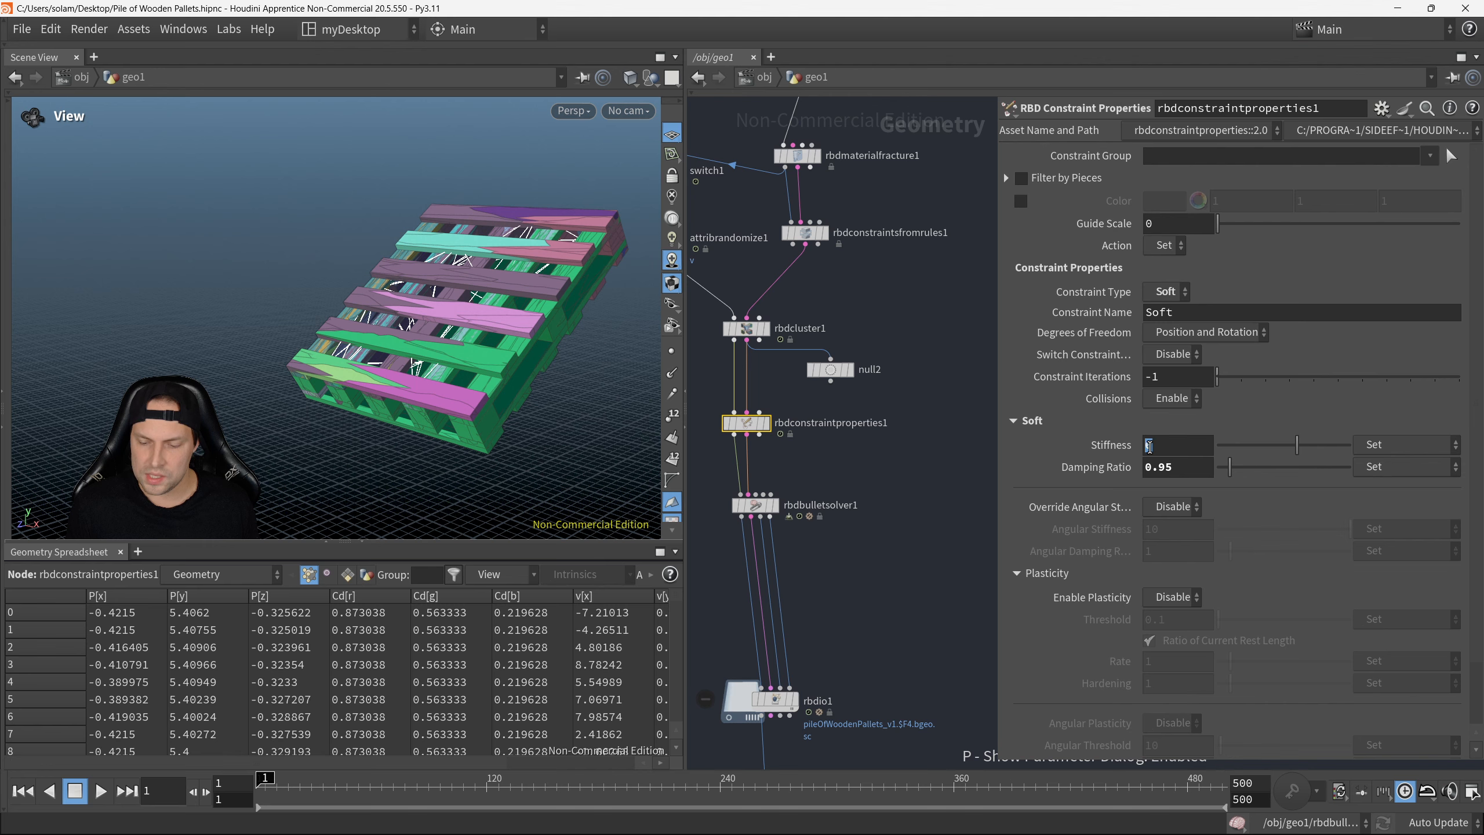
left_click_drag(1196, 472, 1153, 472)
left_click(1177, 473)
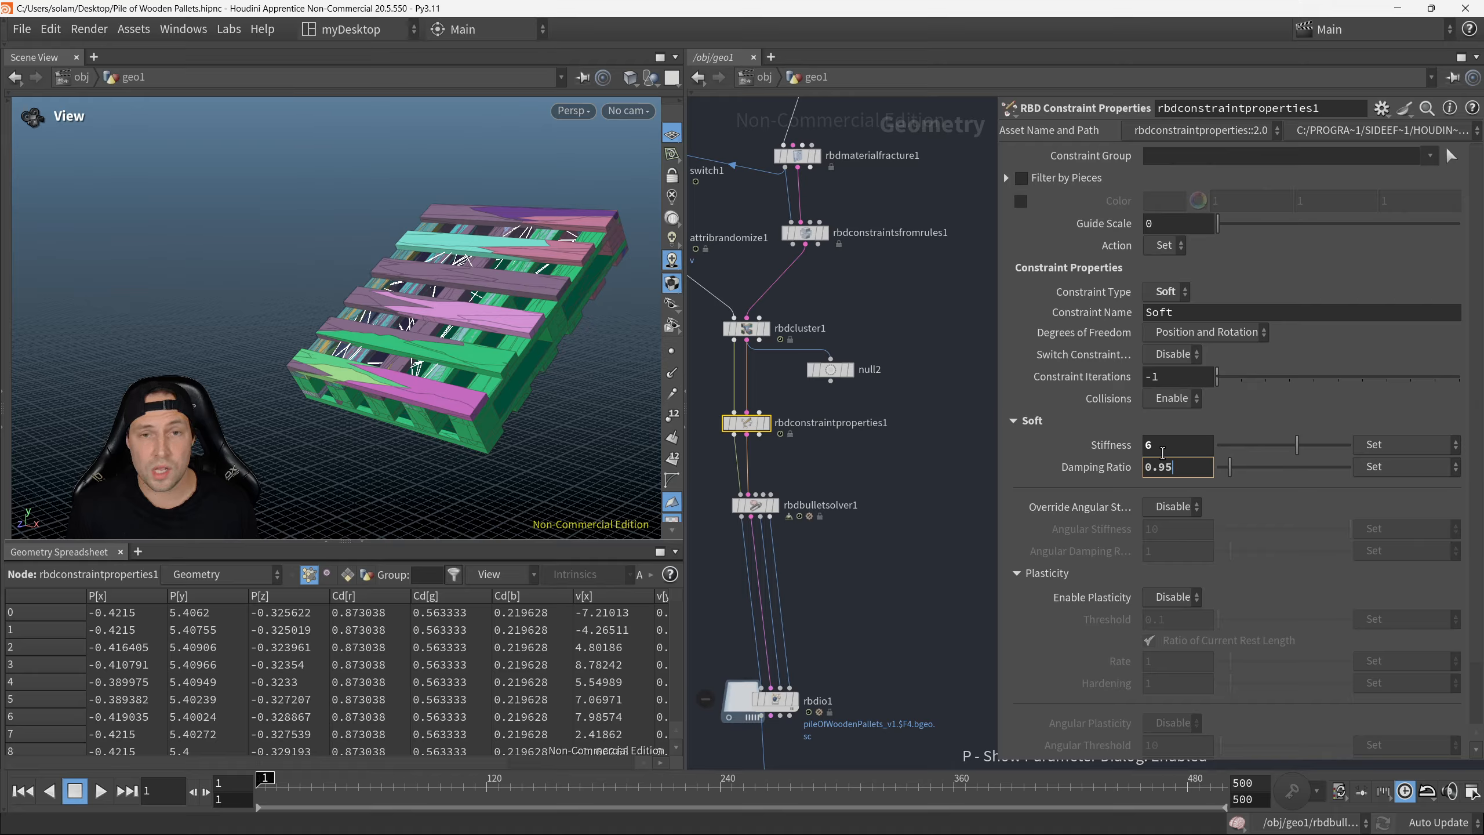
double_click(1181, 450)
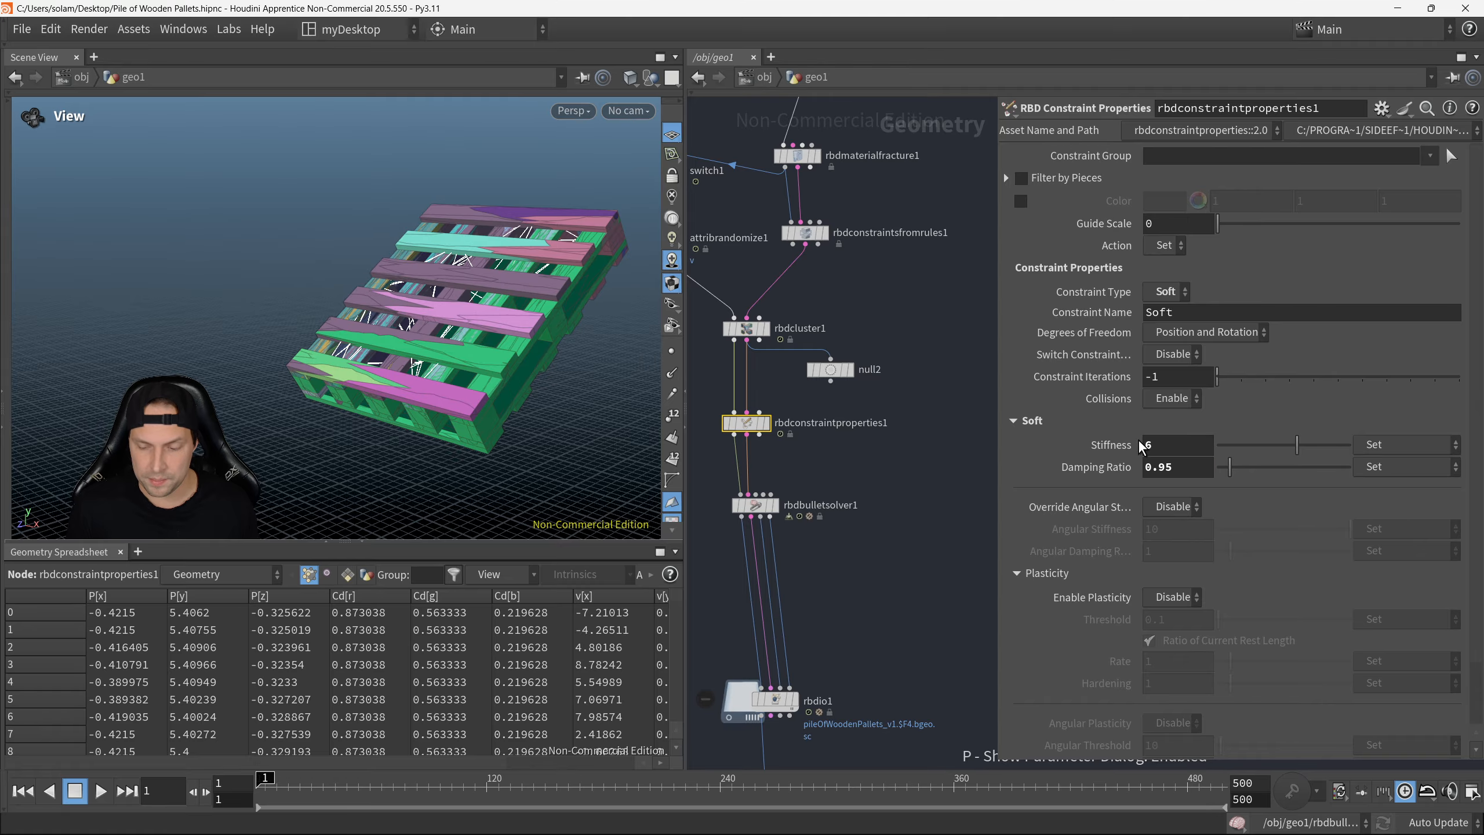
Step: Set the soft constraint stiffness of the rbdconstraintproperties2 node to 6
middle_click_drag(933, 485, 835, 472)
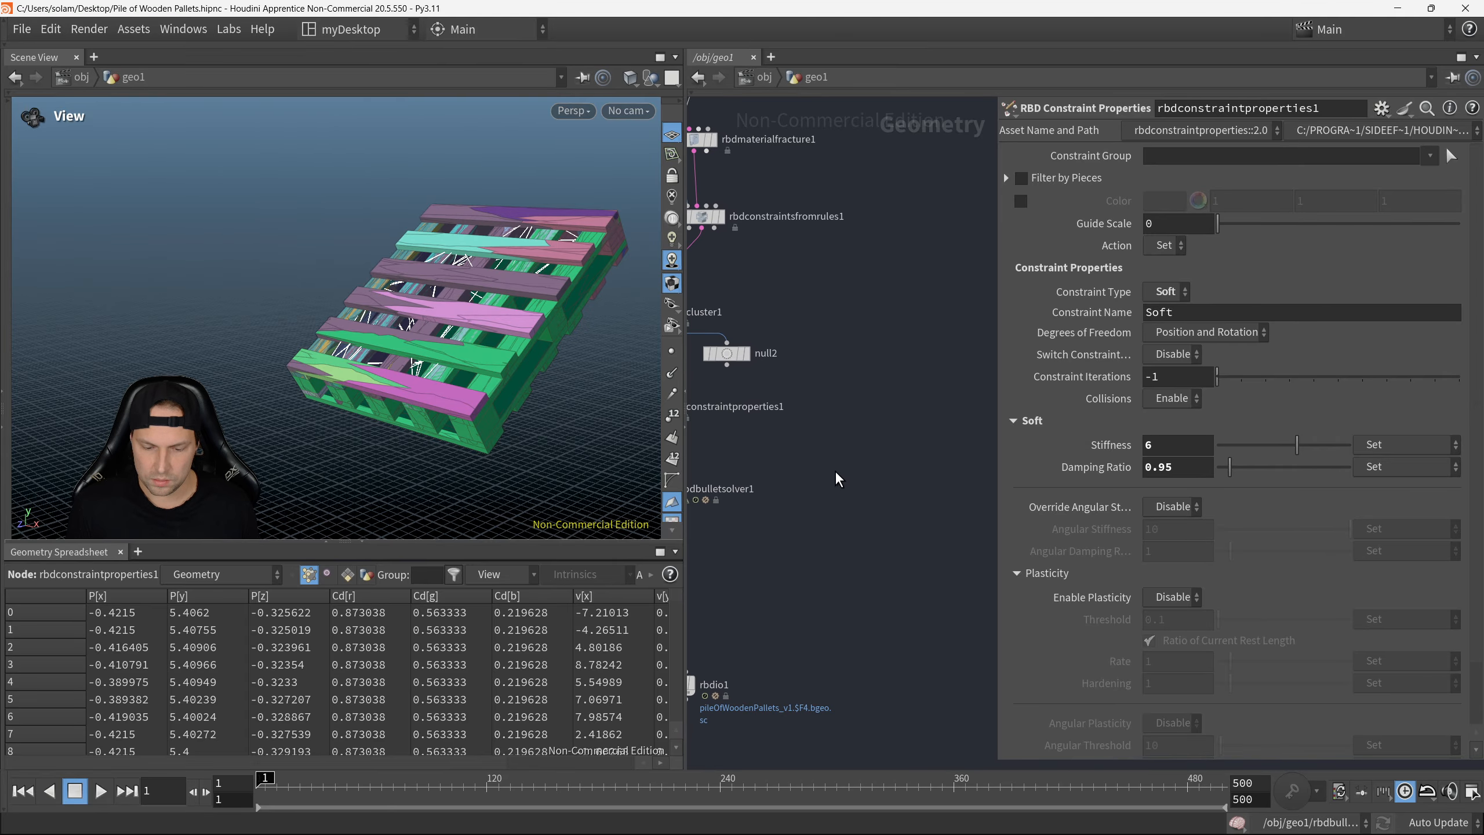
key("p")
middle_click_drag(1227, 476, 1060, 474)
scroll(1139, 453, "down", 4)
middle_click_drag(1174, 453, 864, 439)
scroll(1125, 461, "down", 1)
middle_click_drag(1125, 463, 928, 458)
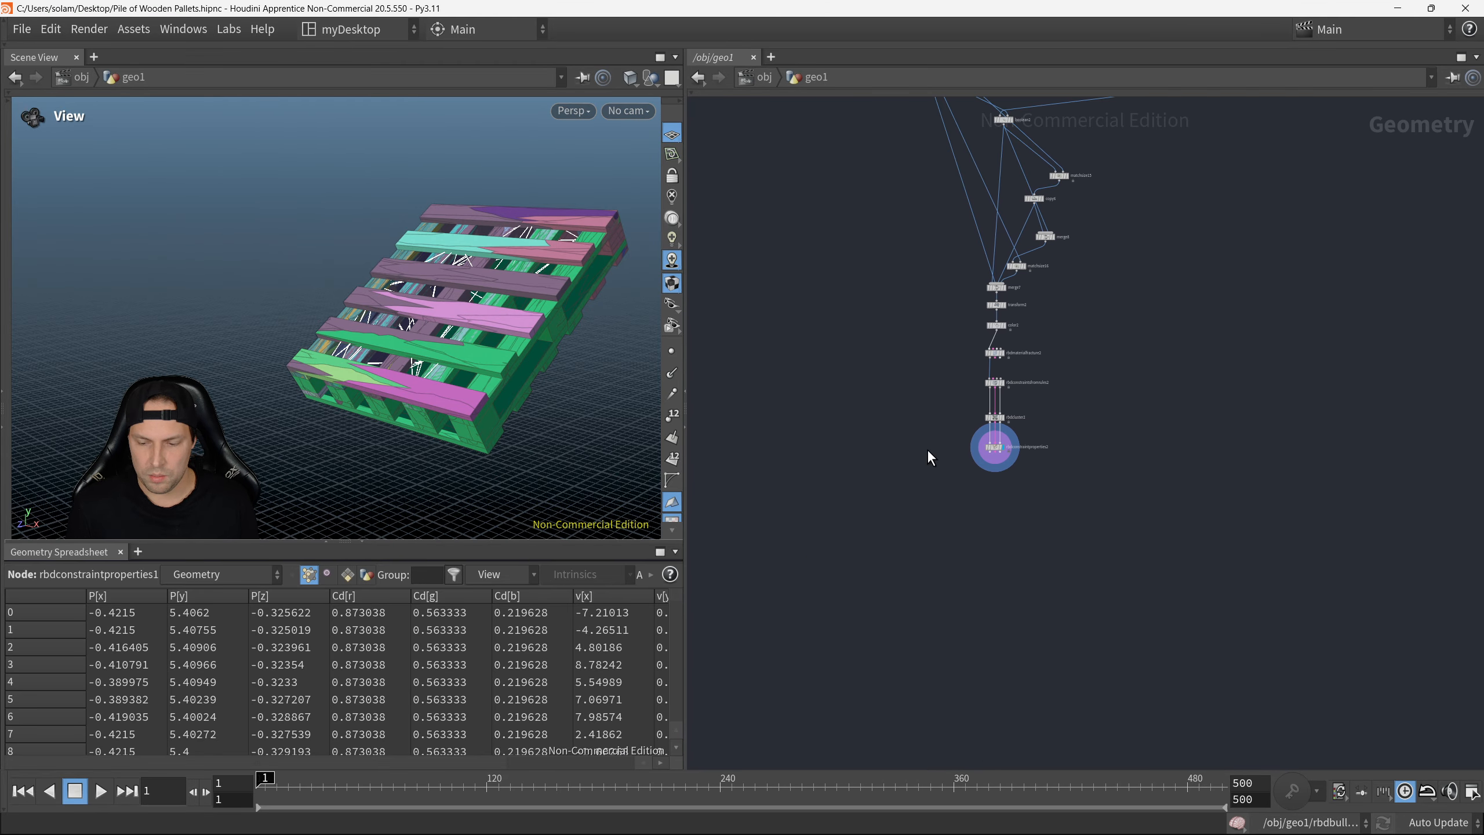
scroll(991, 447, "up", 5)
left_click_drag(881, 405, 1061, 473)
key("p")
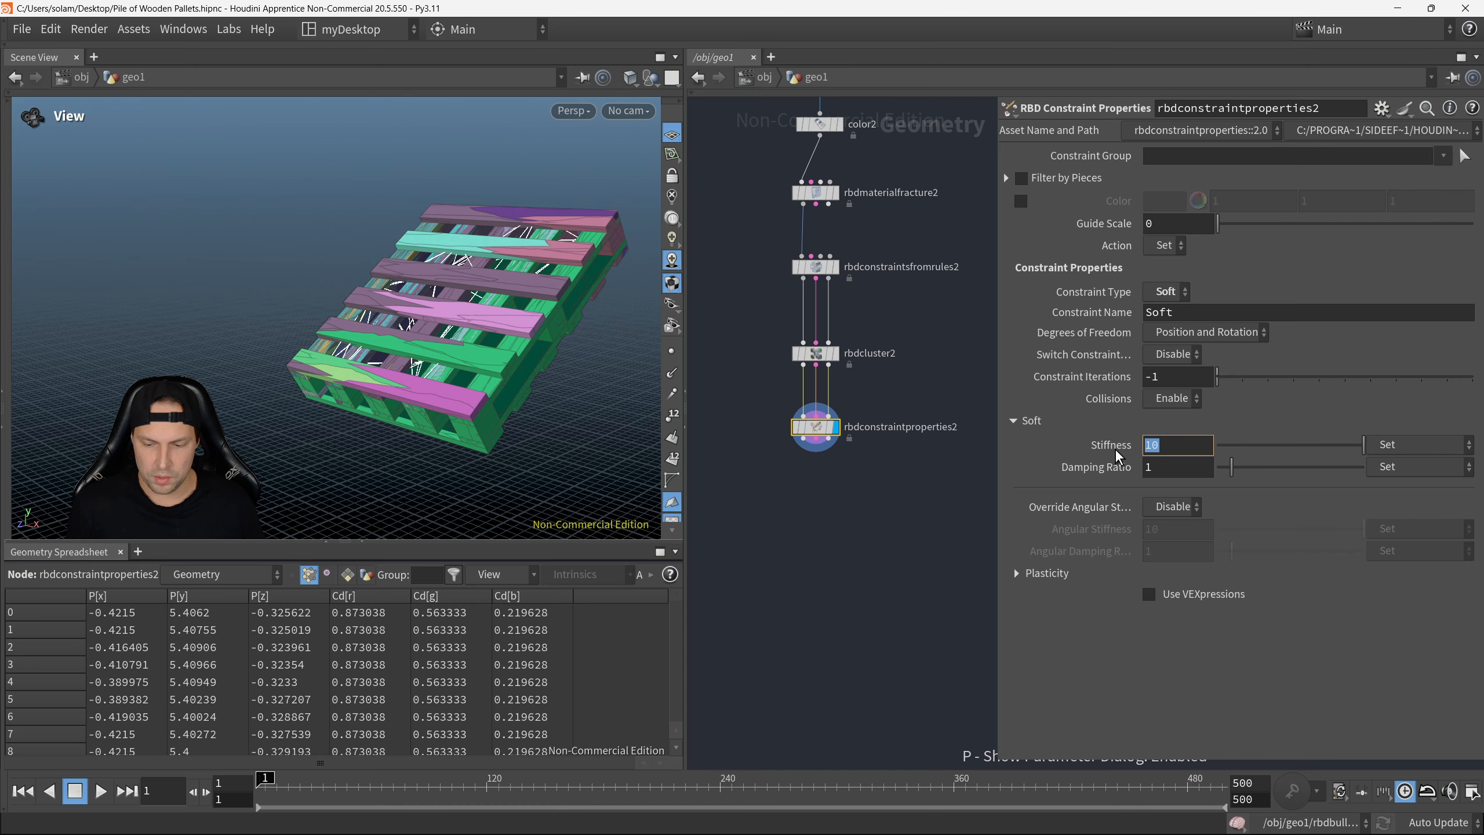
type("6")
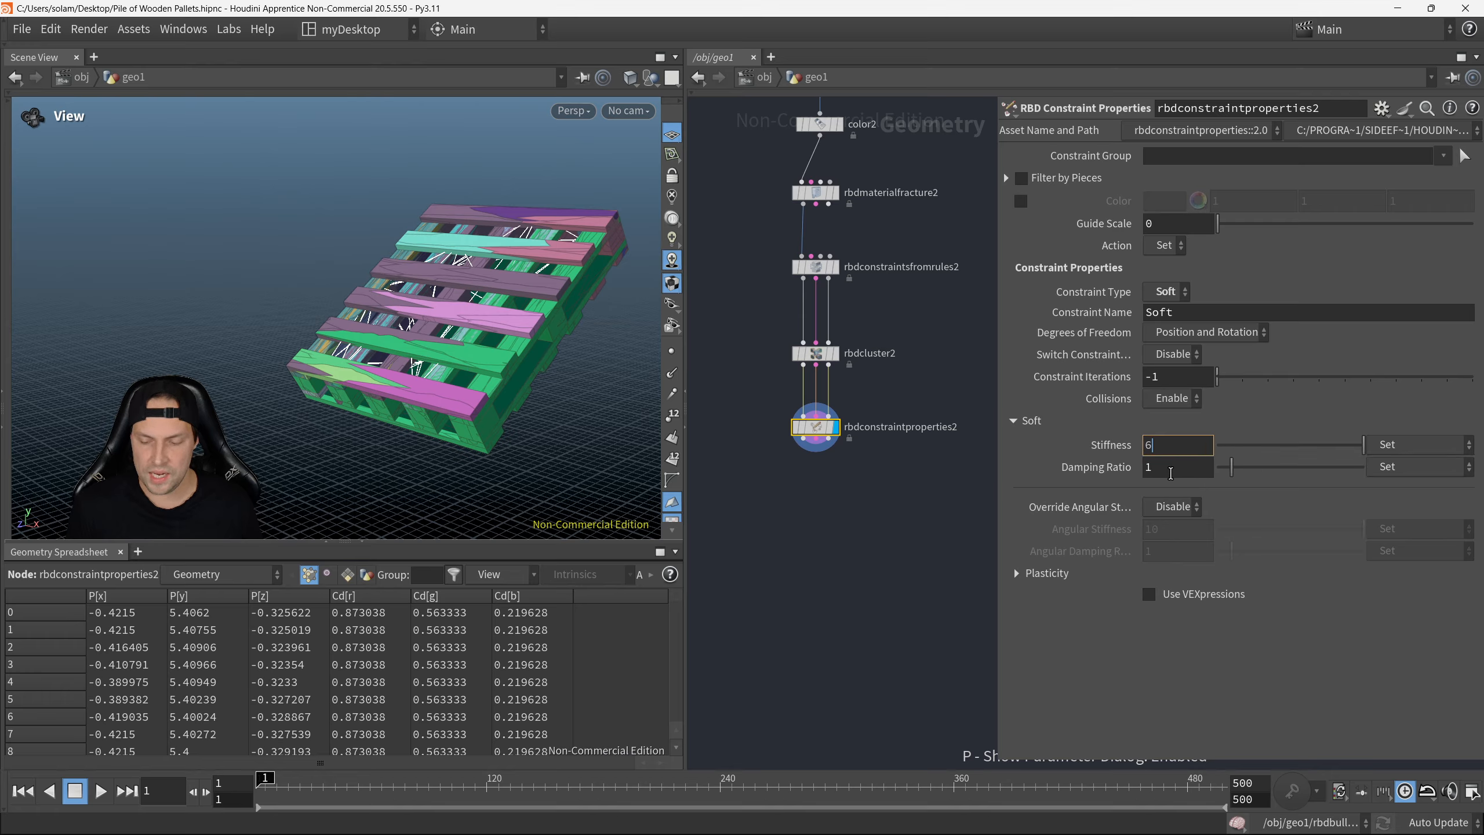
Step: Set the soft constraint damping ratio of rbdconstraintproperties2 to .95 and hide its parameters
left_click(1177, 468)
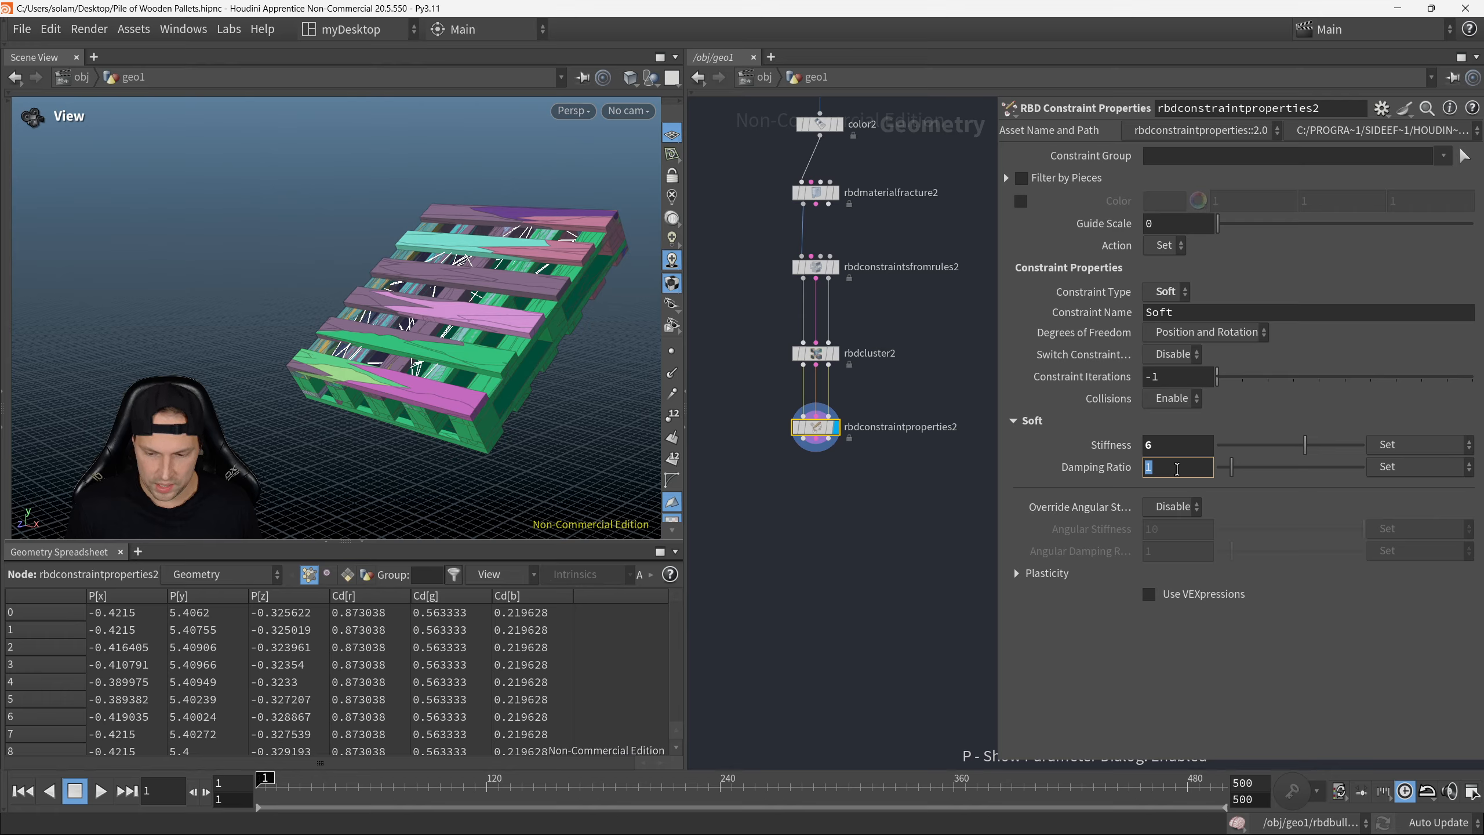
type("0.95")
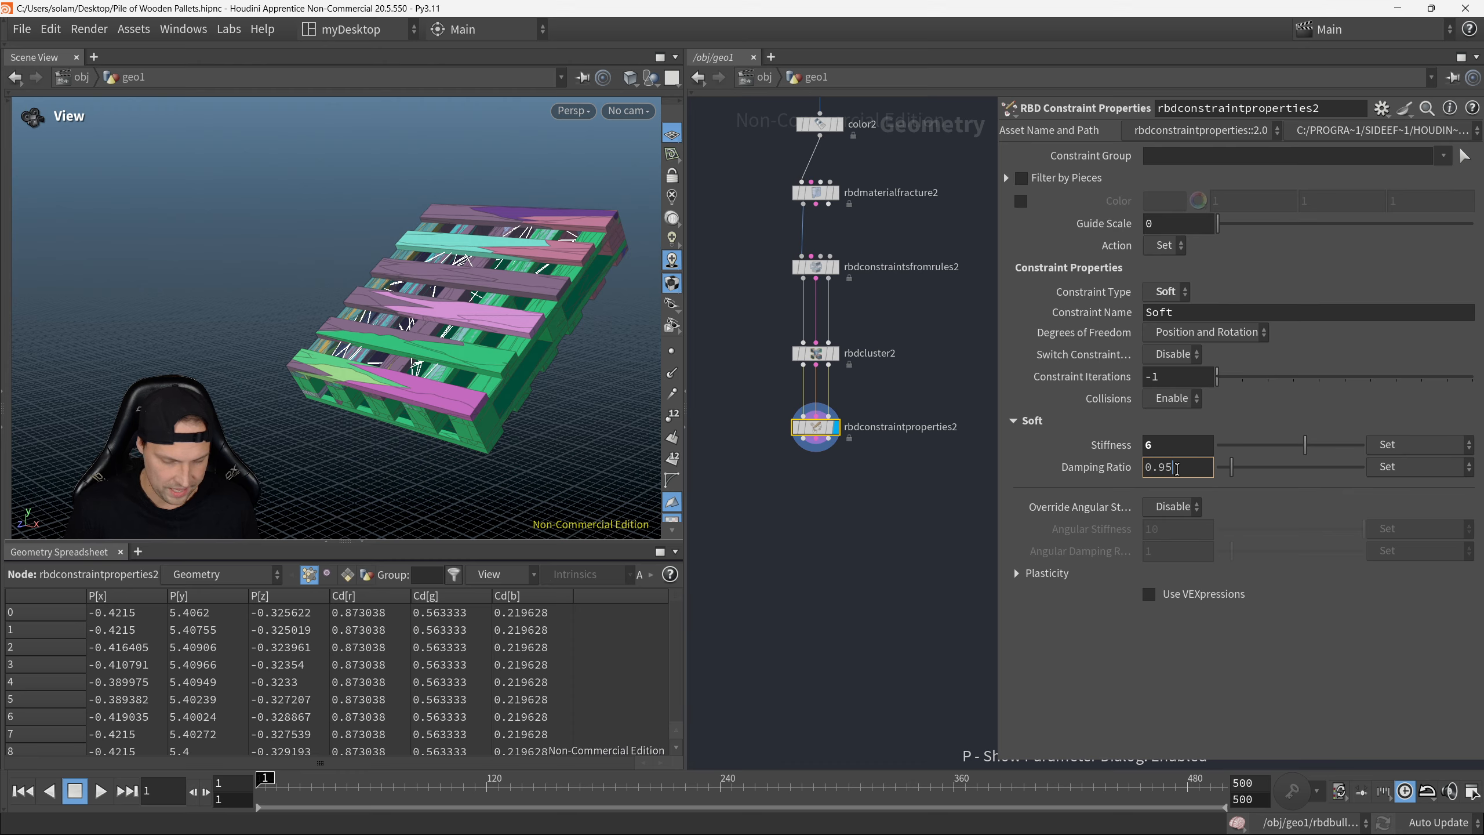
key("Return")
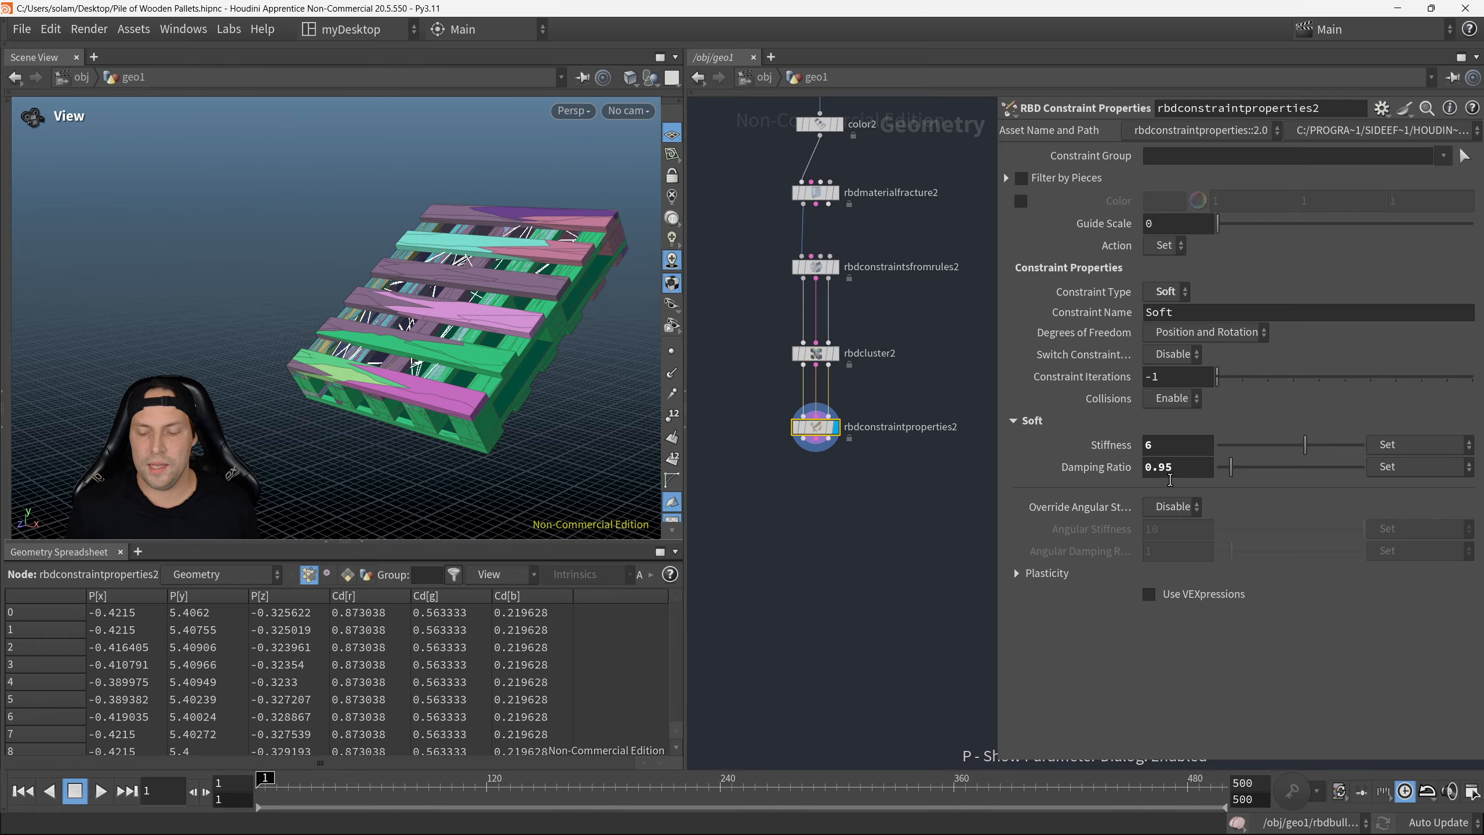
left_click(1160, 478)
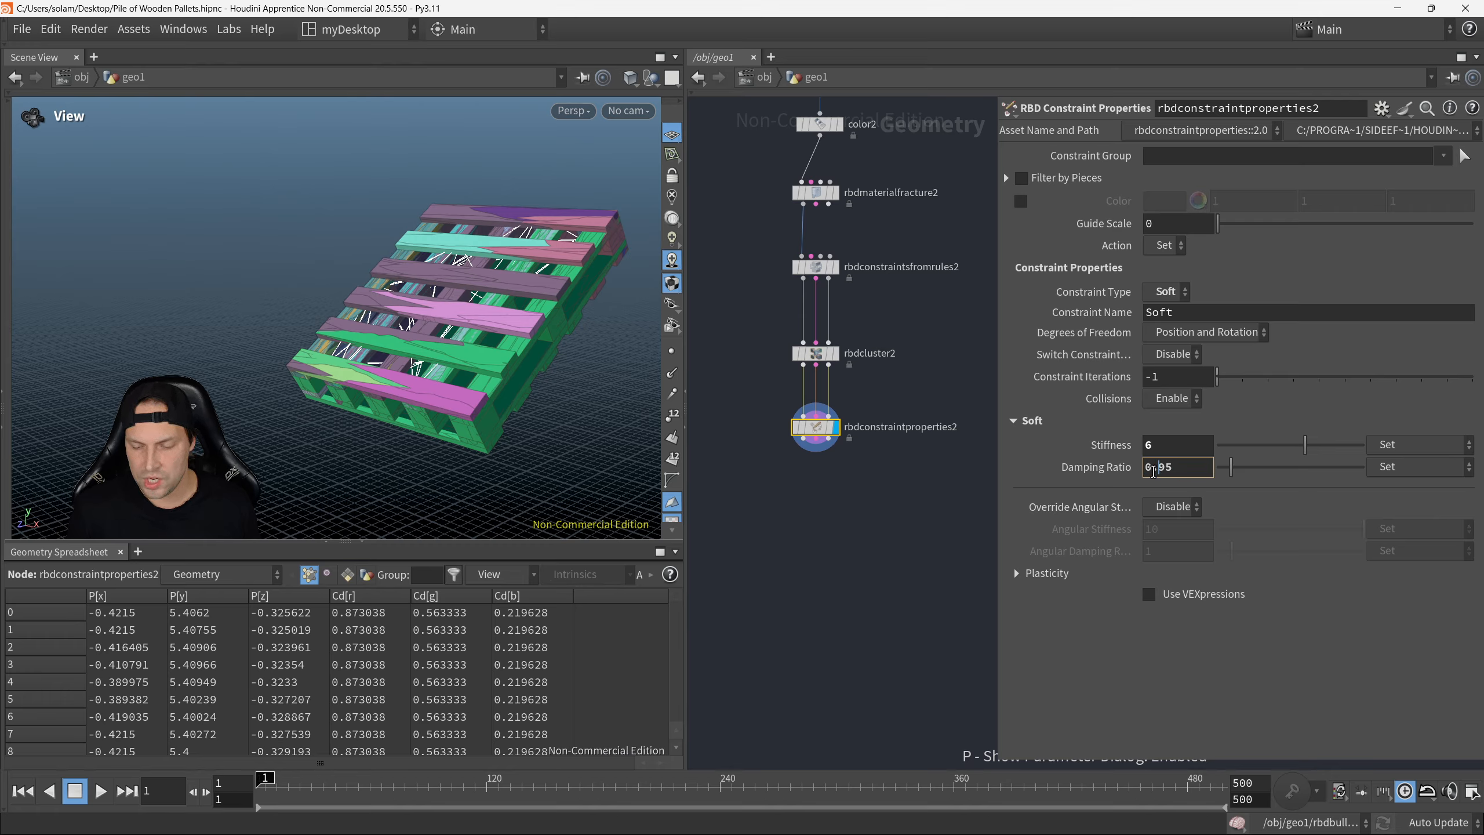
key("BackSpace")
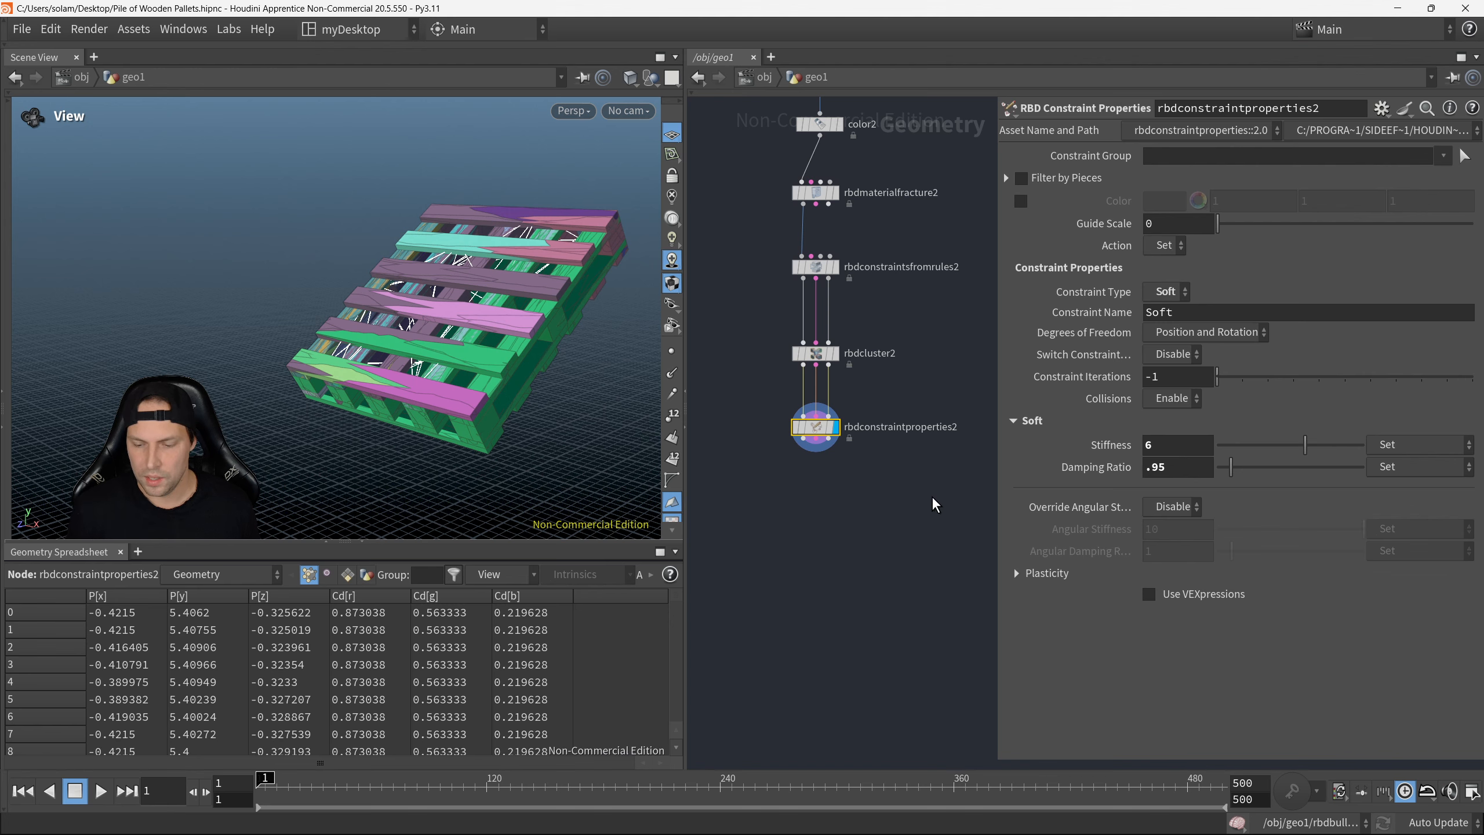
double_click(1157, 467)
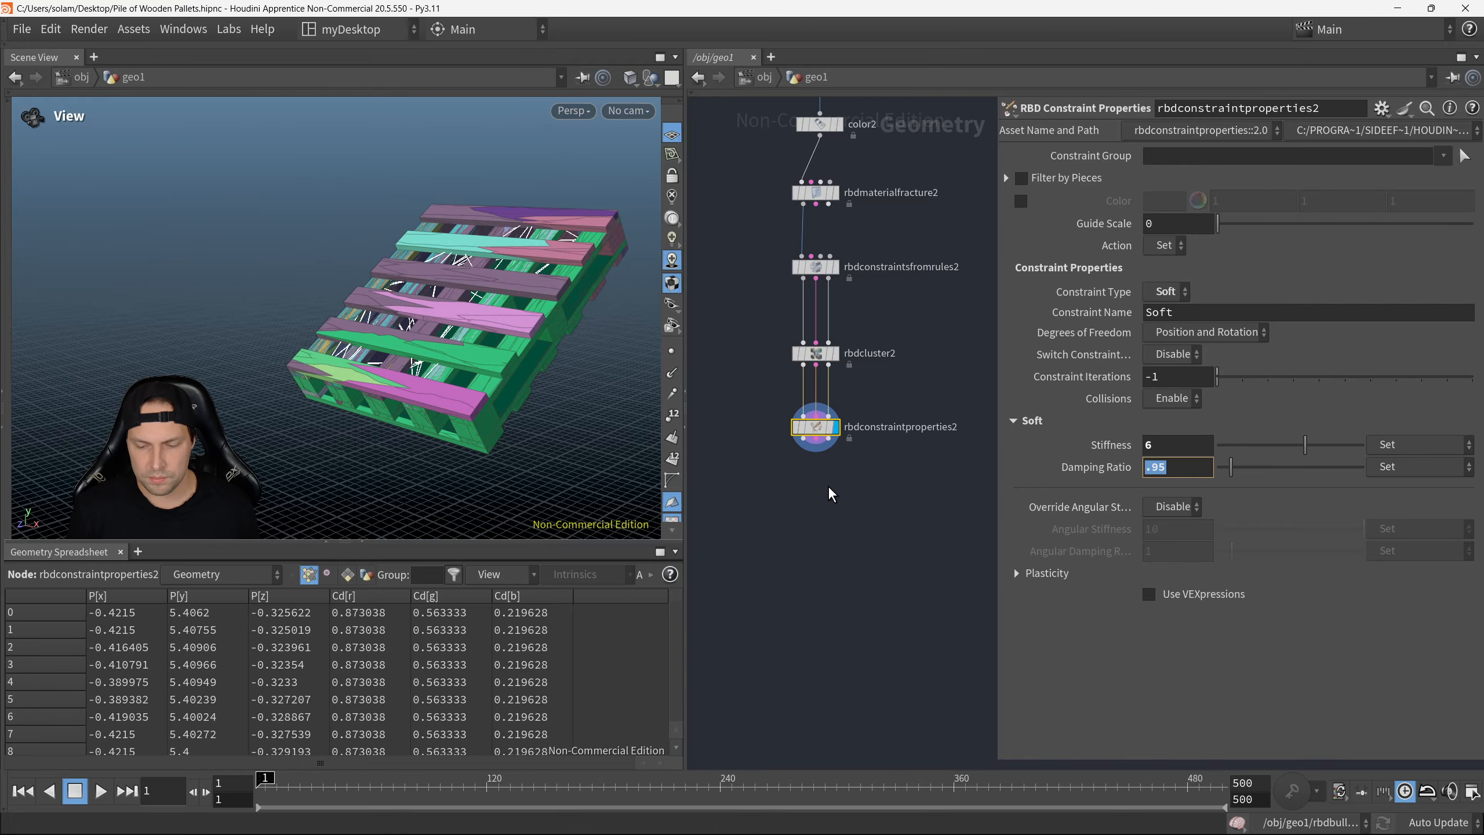
middle_click_drag(897, 519, 899, 519)
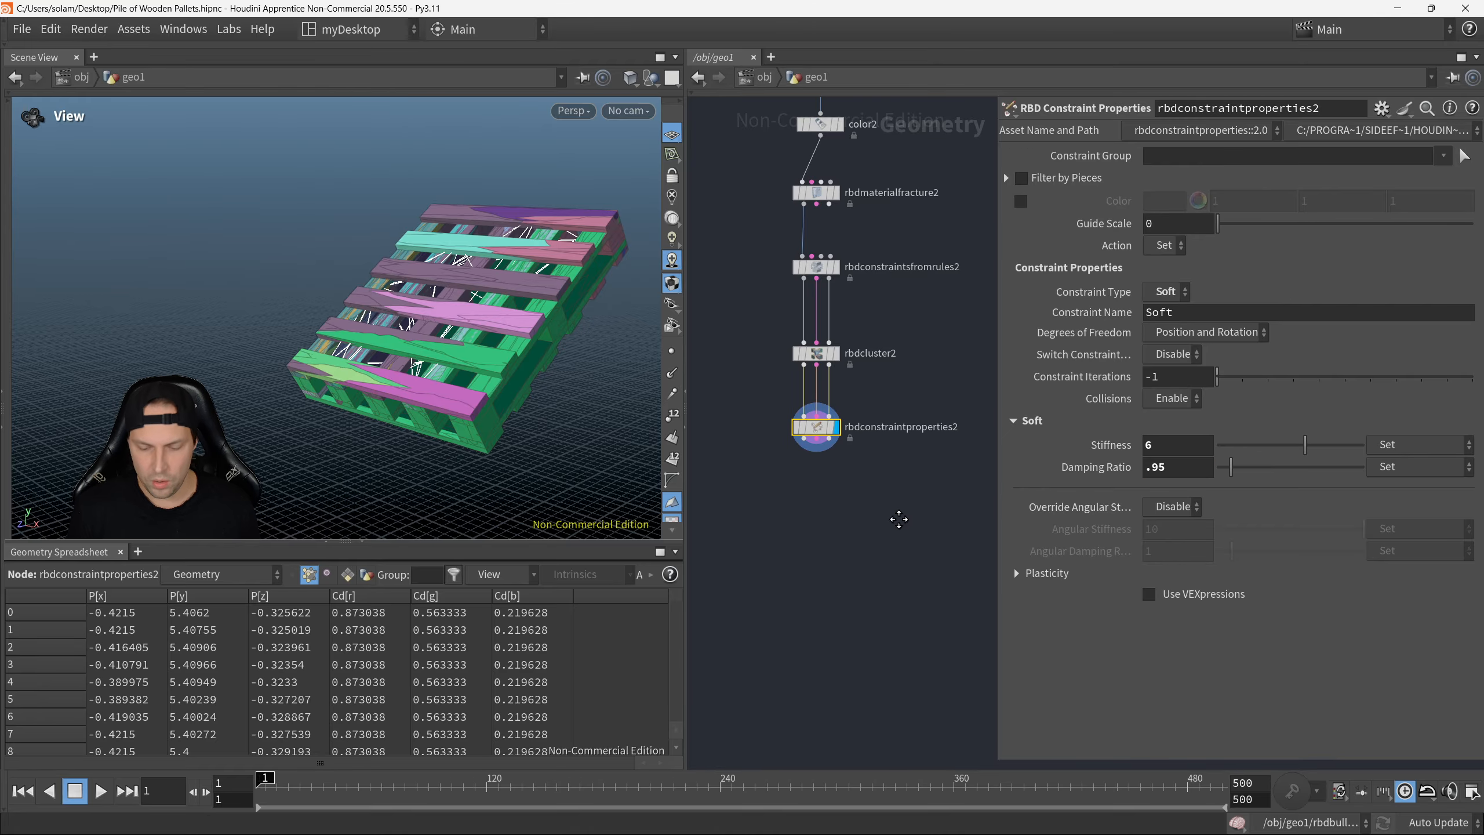
key("p")
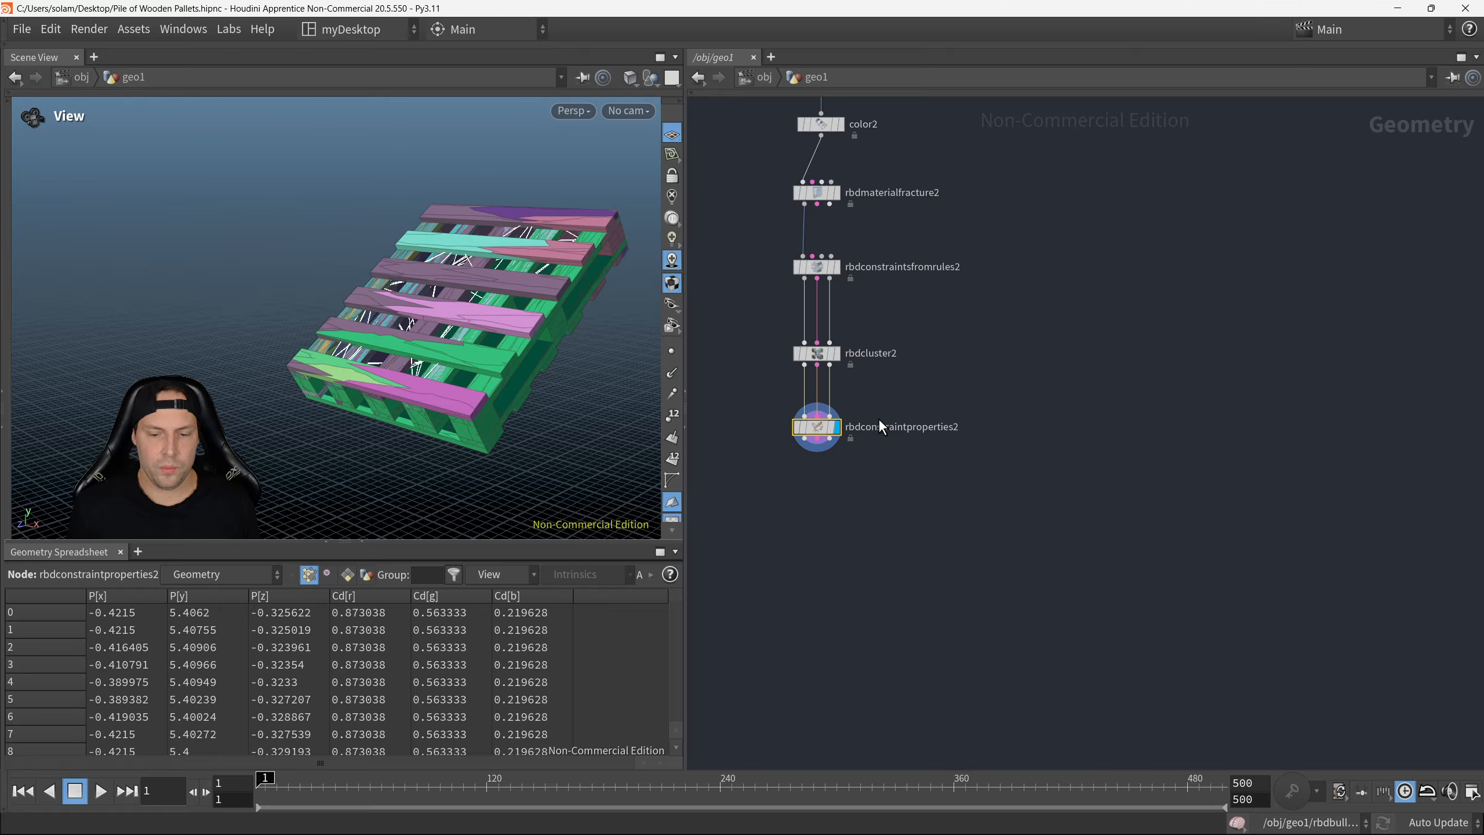
Step: Add an RBD Bullet Solver node directly below rbdconstraintproperties2
middle_click_drag(879, 417, 953, 431)
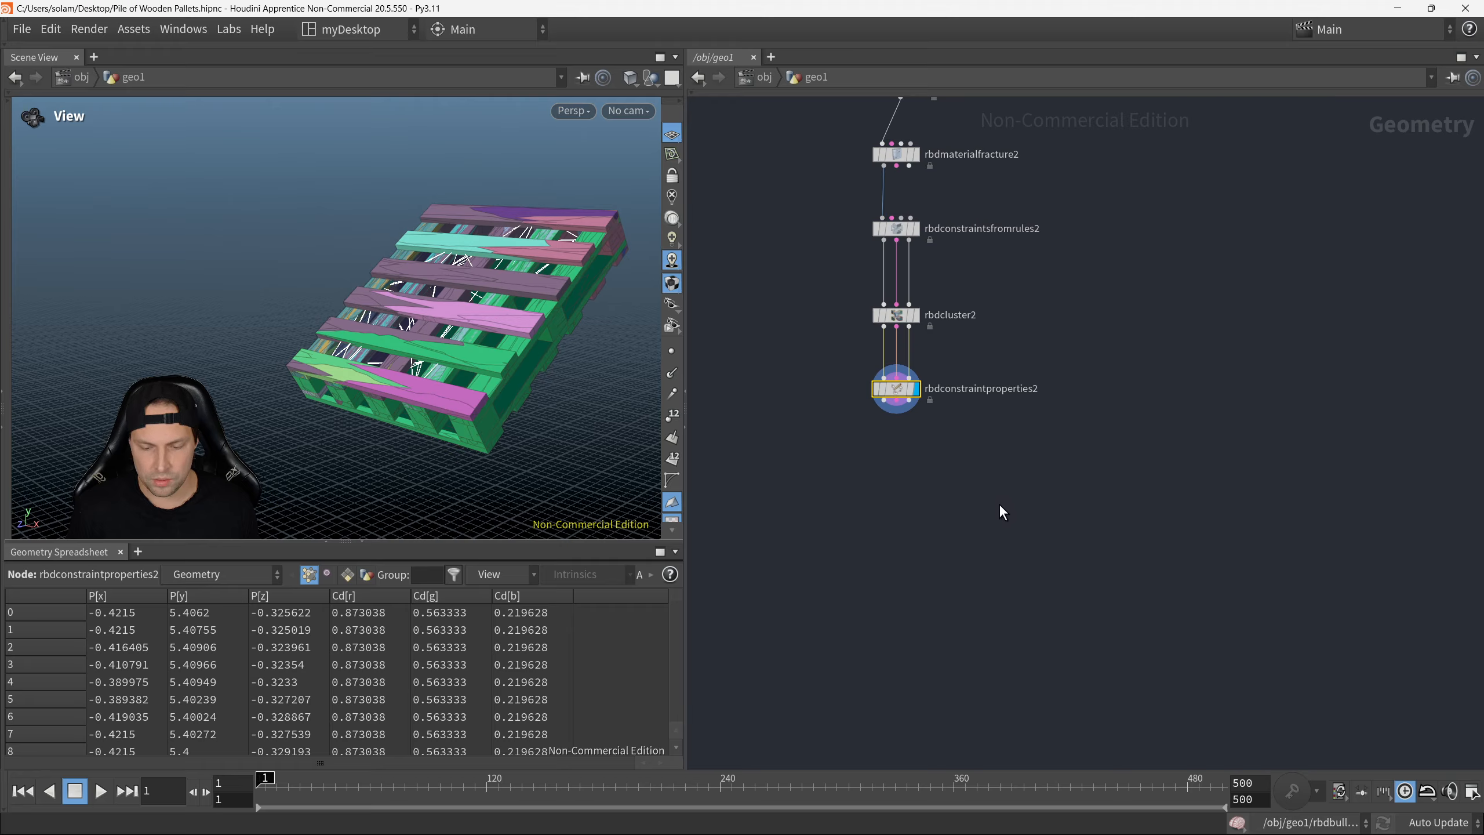
left_click(1009, 524)
key("Tab")
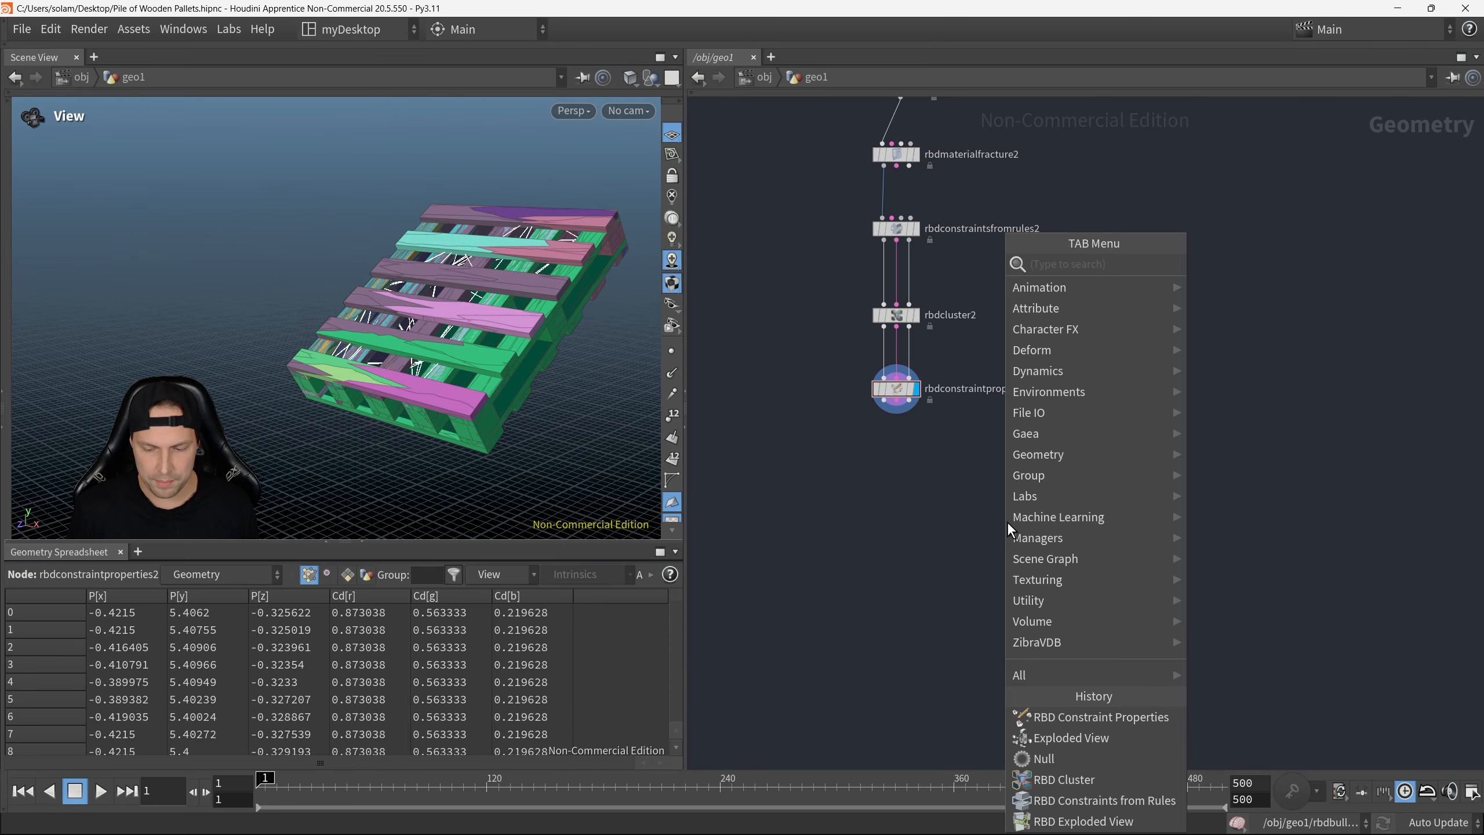
type("rb")
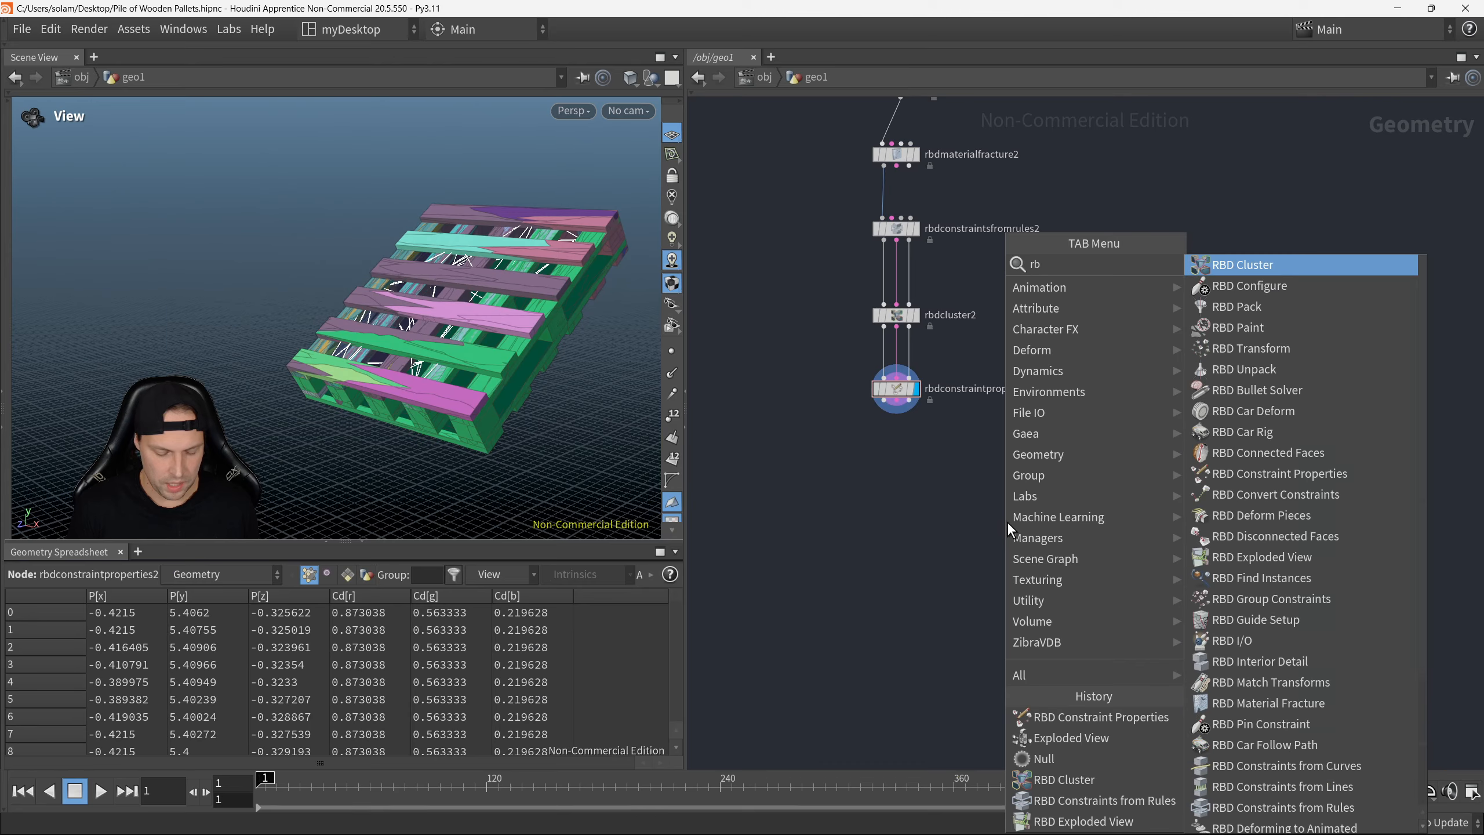
type("dsolver")
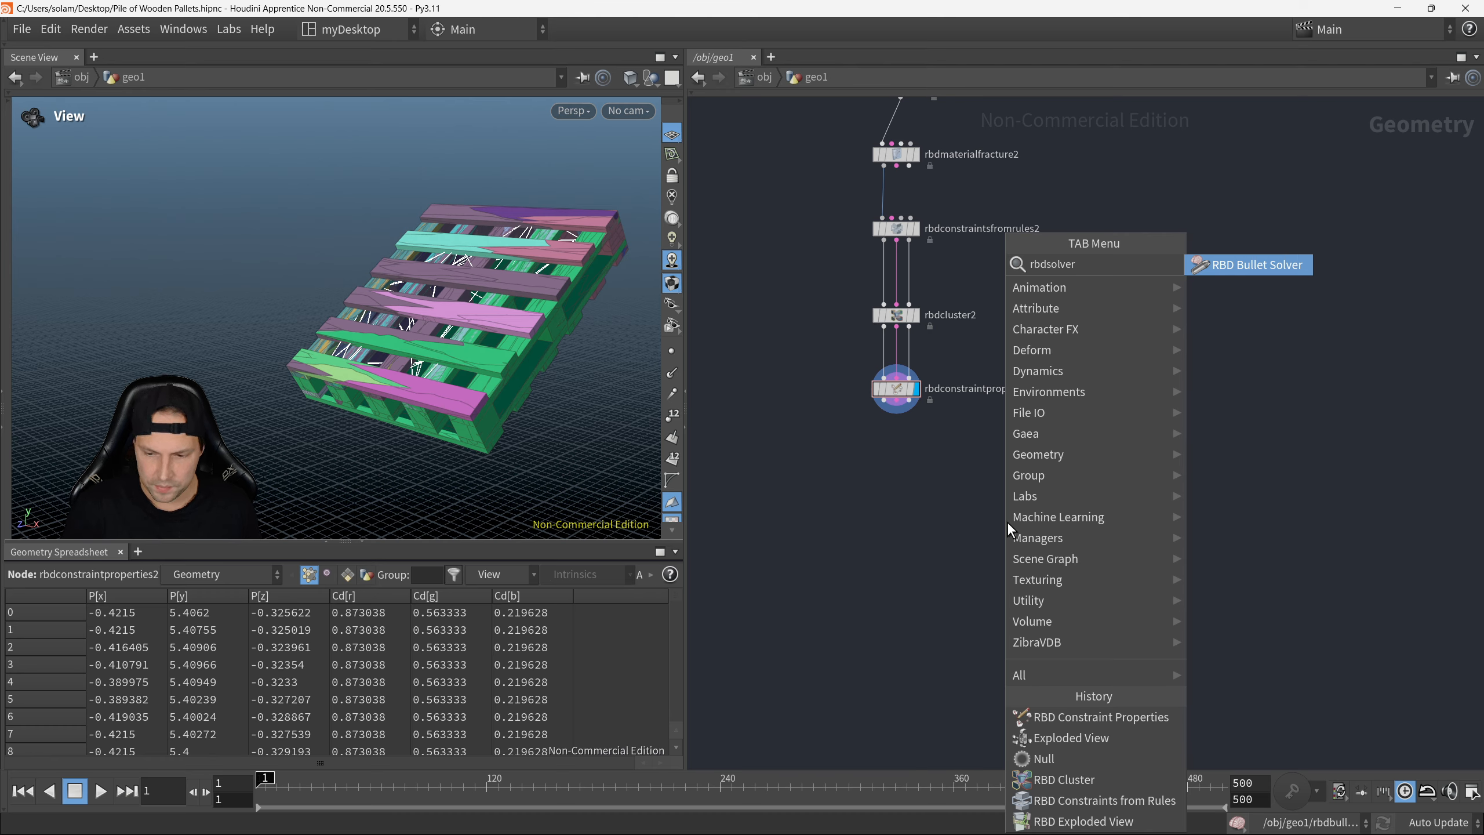
left_click(1220, 268)
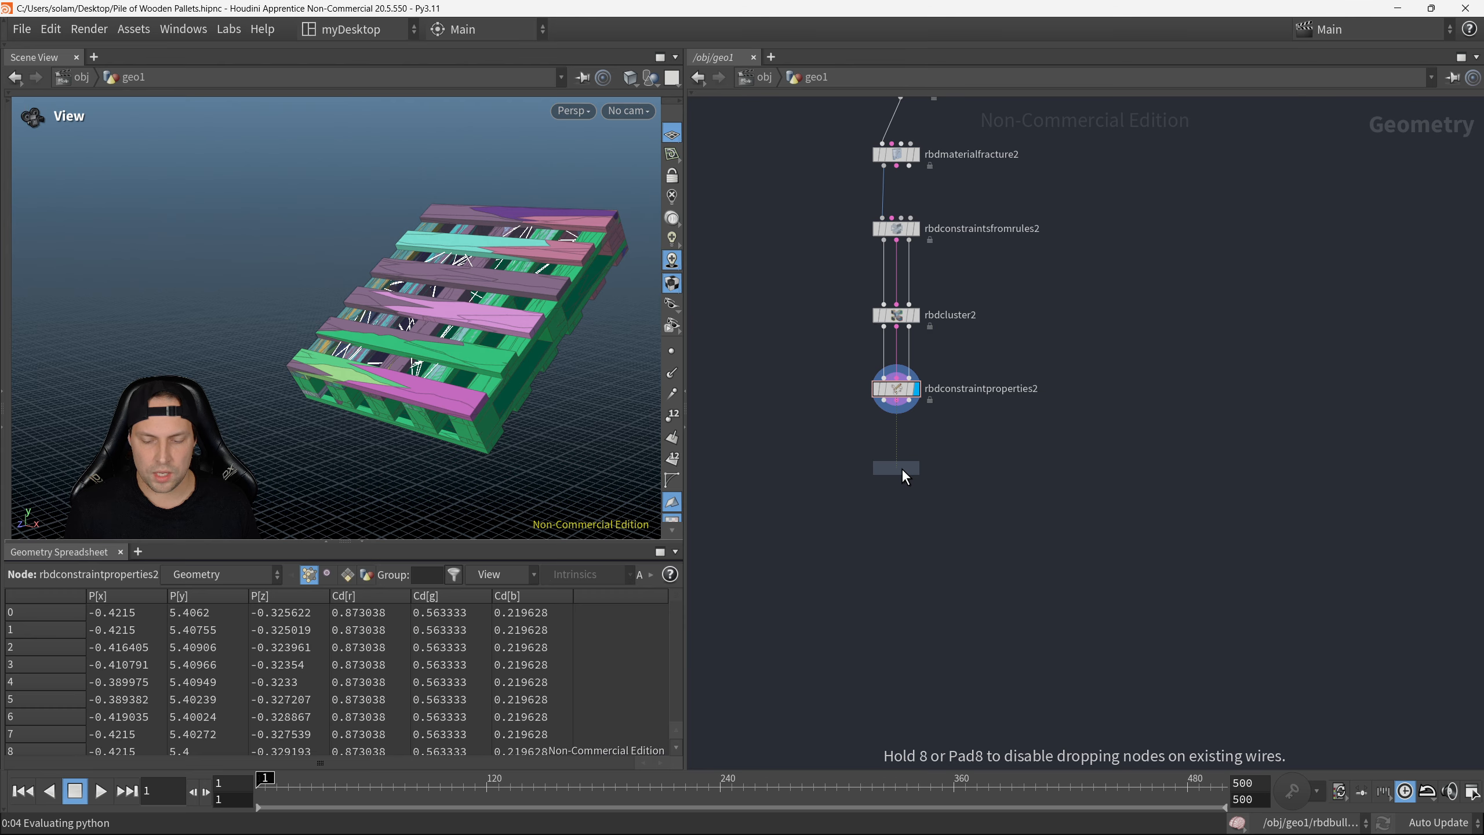
left_click(904, 475)
Step: Move the bullet solver slightly lower and wire the first two outputs of rbdconstraintproperties2 into its first two inputs
scroll(909, 425, "up", 3)
middle_click_drag(953, 439, 984, 378)
scroll(980, 383, "up", 1)
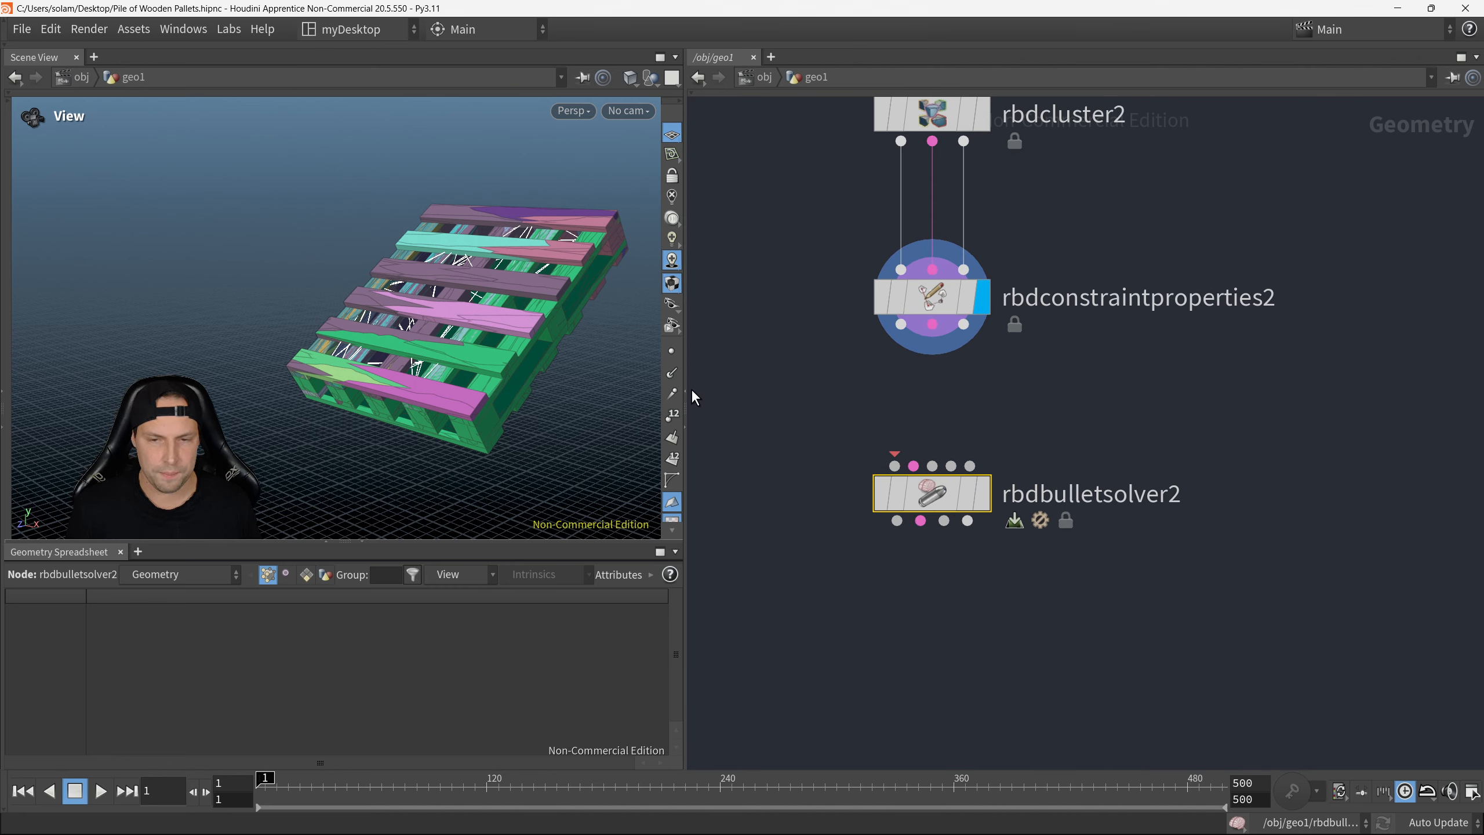
left_click_drag(632, 381, 579, 365)
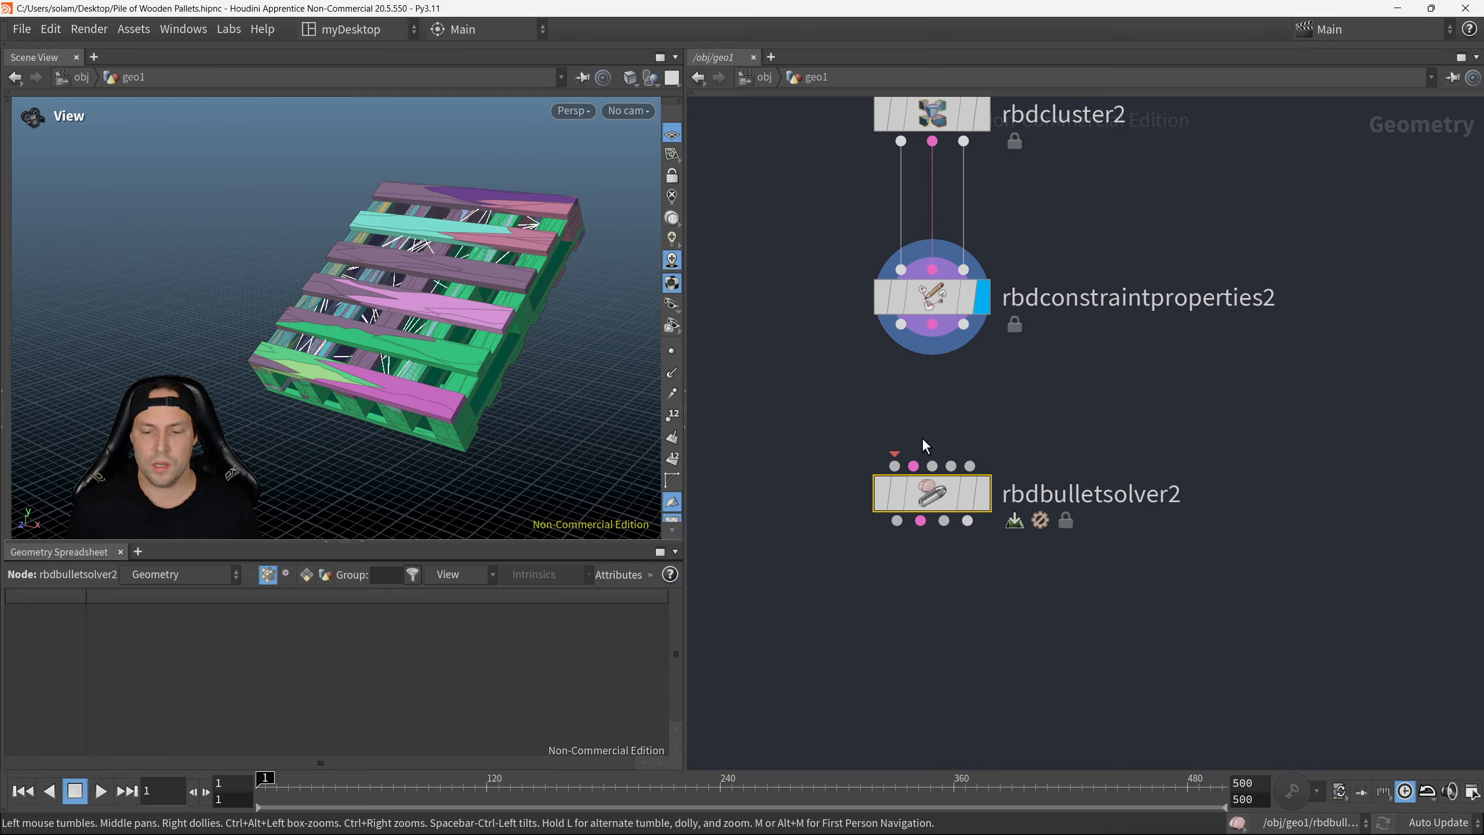
left_click_drag(936, 488, 936, 503)
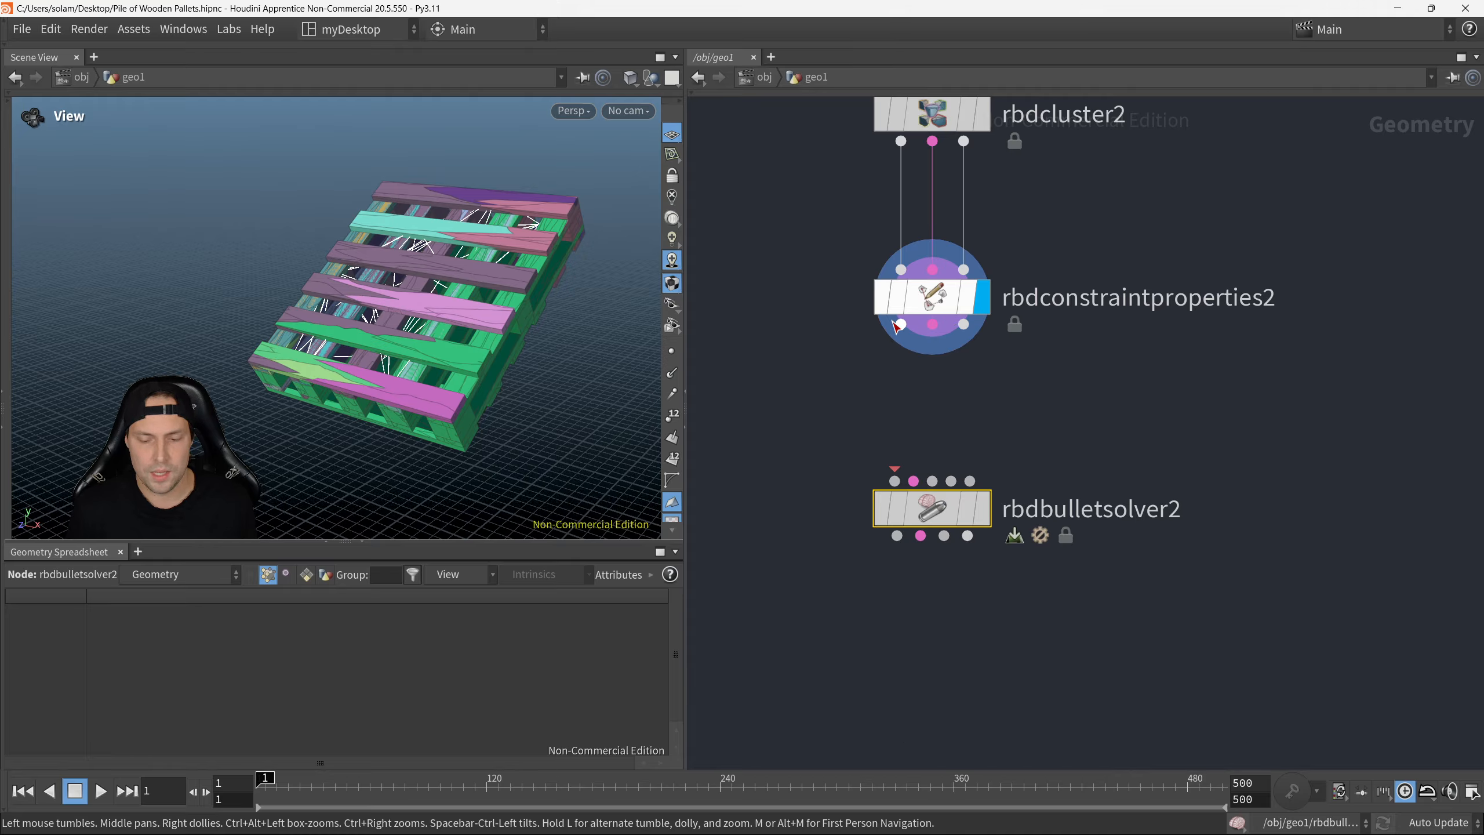
left_click_drag(906, 329, 902, 483)
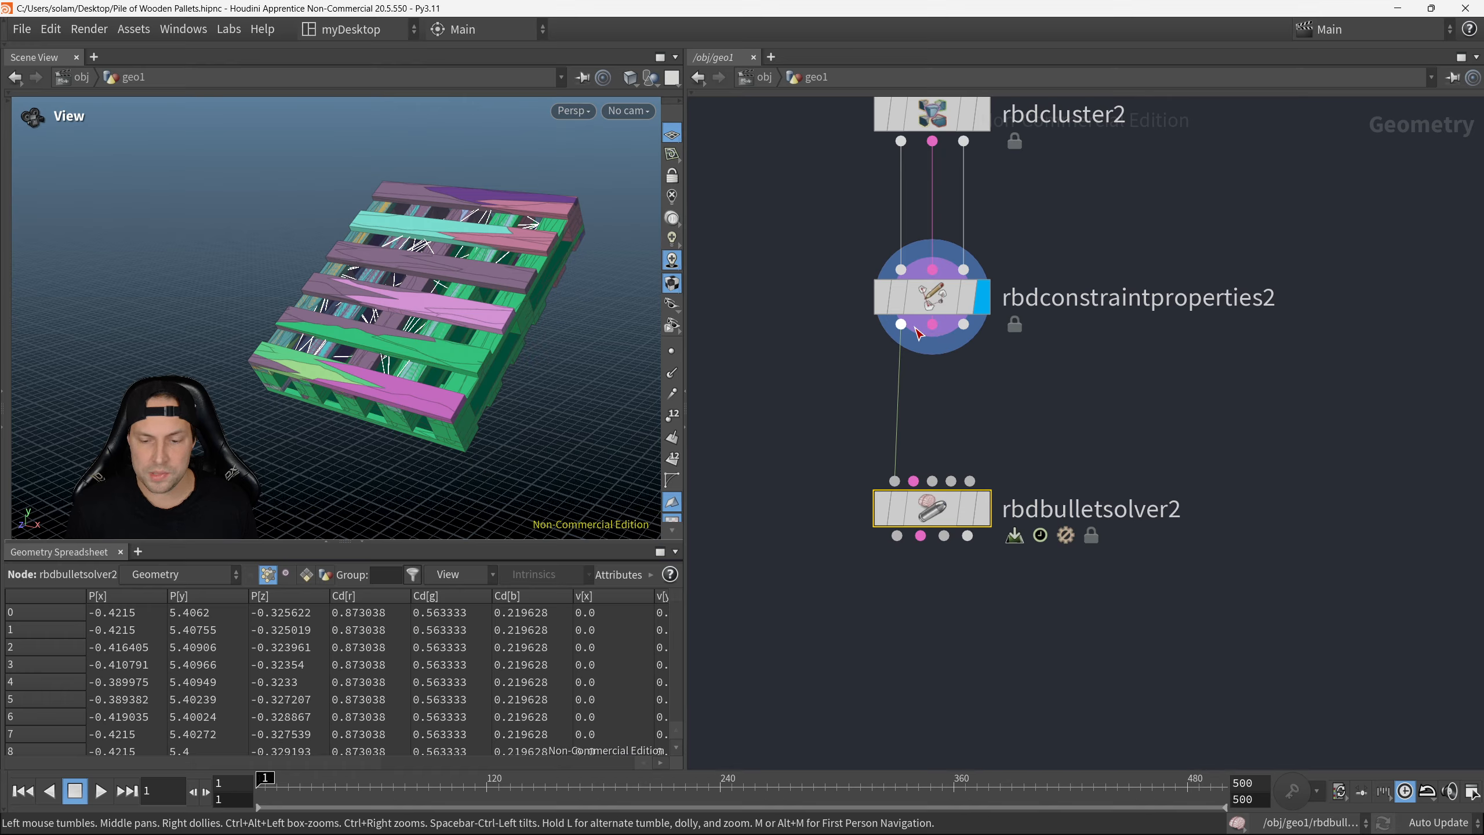
left_click_drag(933, 324, 930, 467)
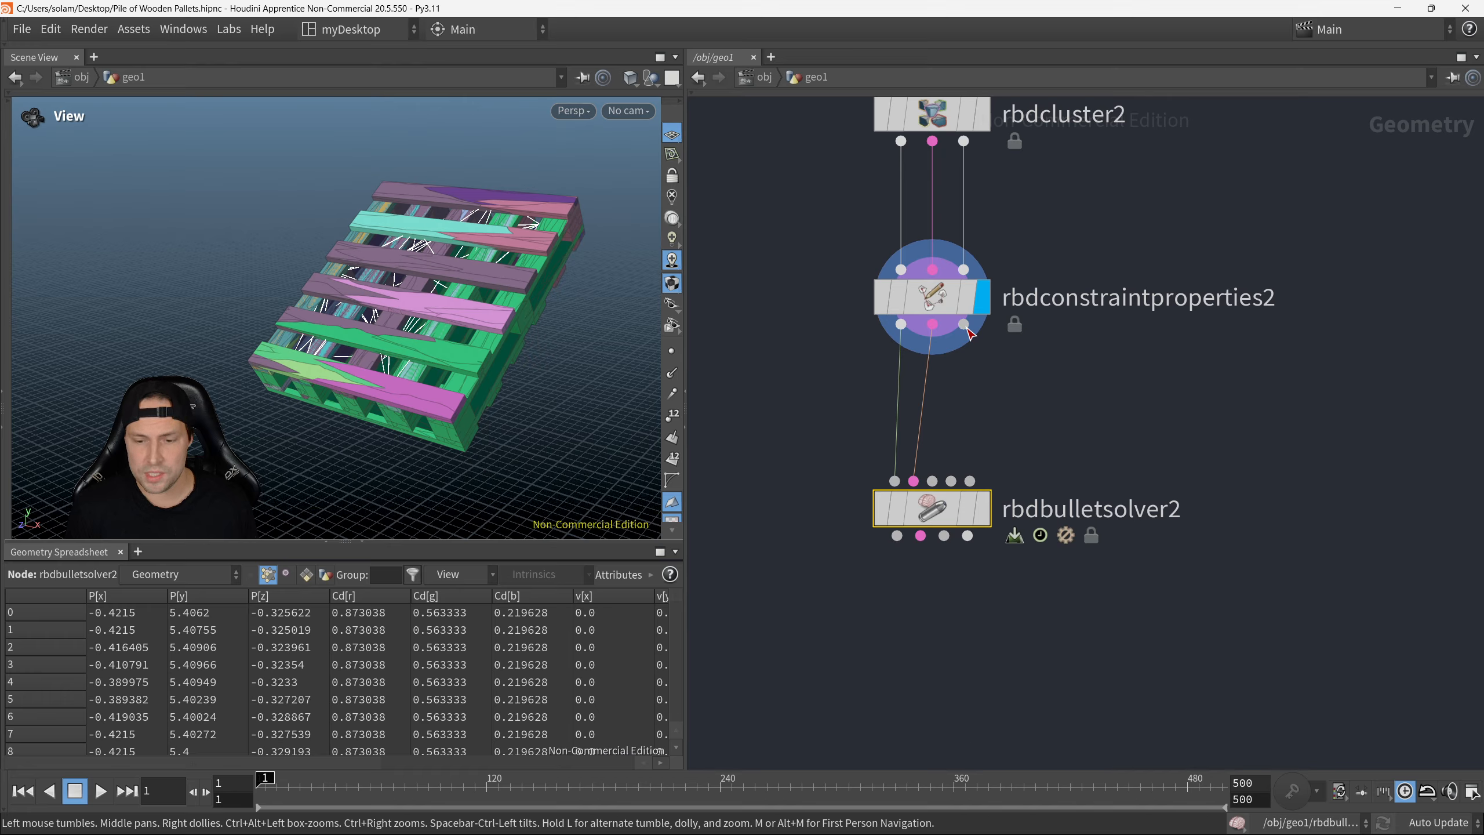
left_click_drag(966, 327, 951, 481)
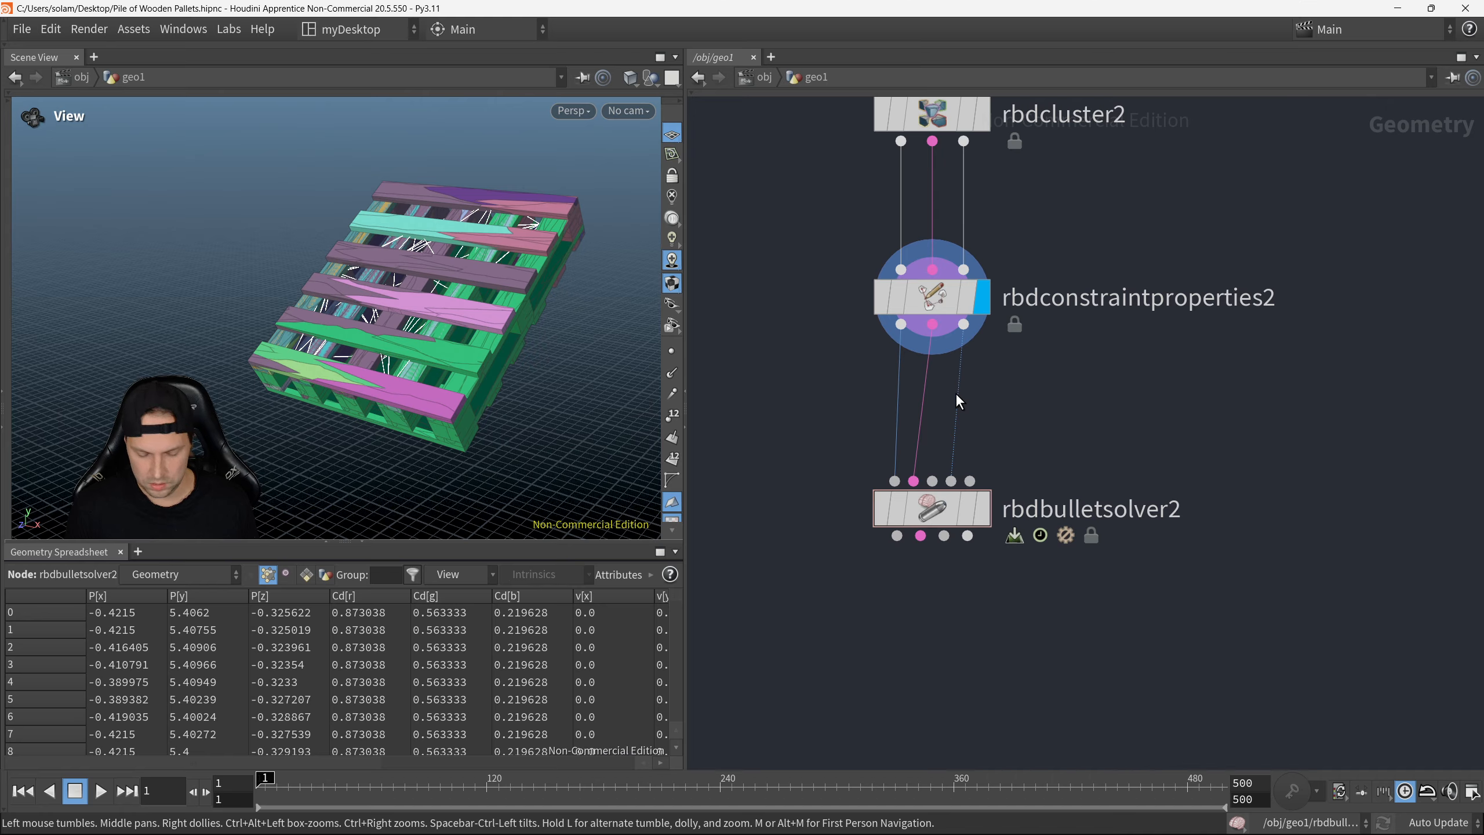
key("y")
left_click_drag(948, 400, 982, 403)
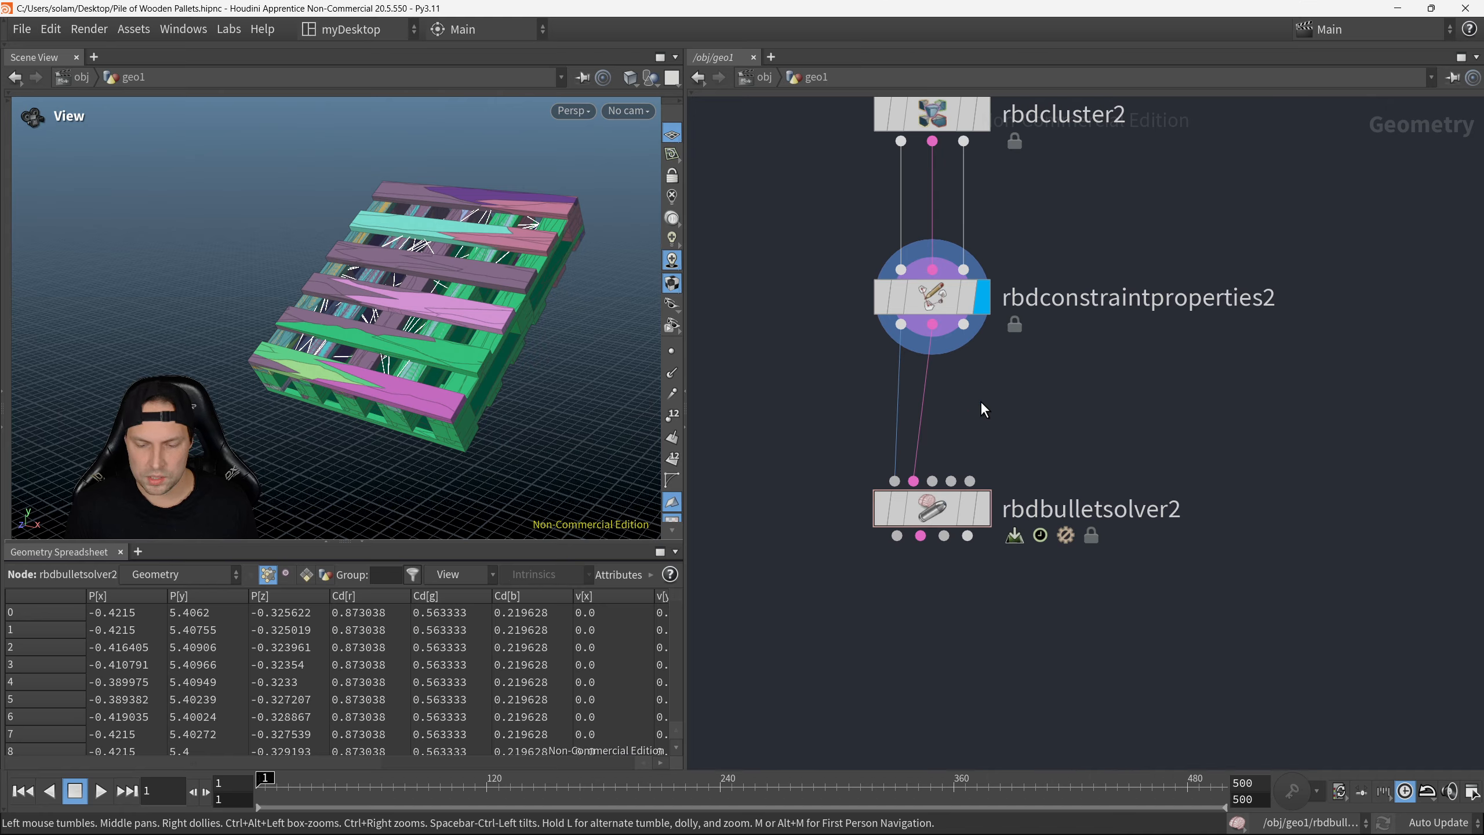
Step: Connect the third output of rbdconstraintproperties2 to the third input of the bullet solver
left_click_drag(963, 326, 1051, 422)
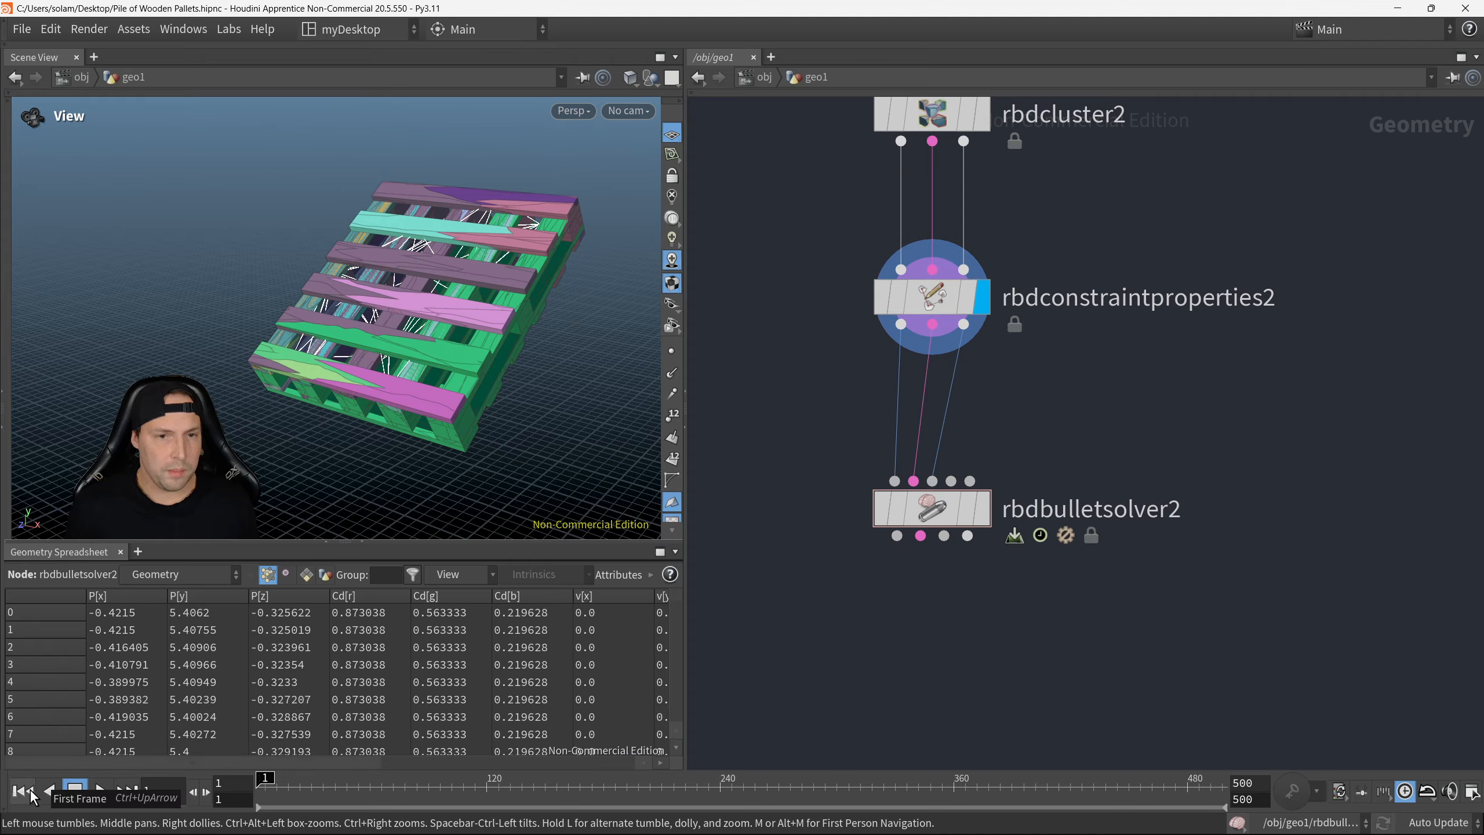
Step: Scrub the timeline, return to the first frame, and set the display to the rbdbulletsolver2 node
left_click_drag(268, 784, 578, 776)
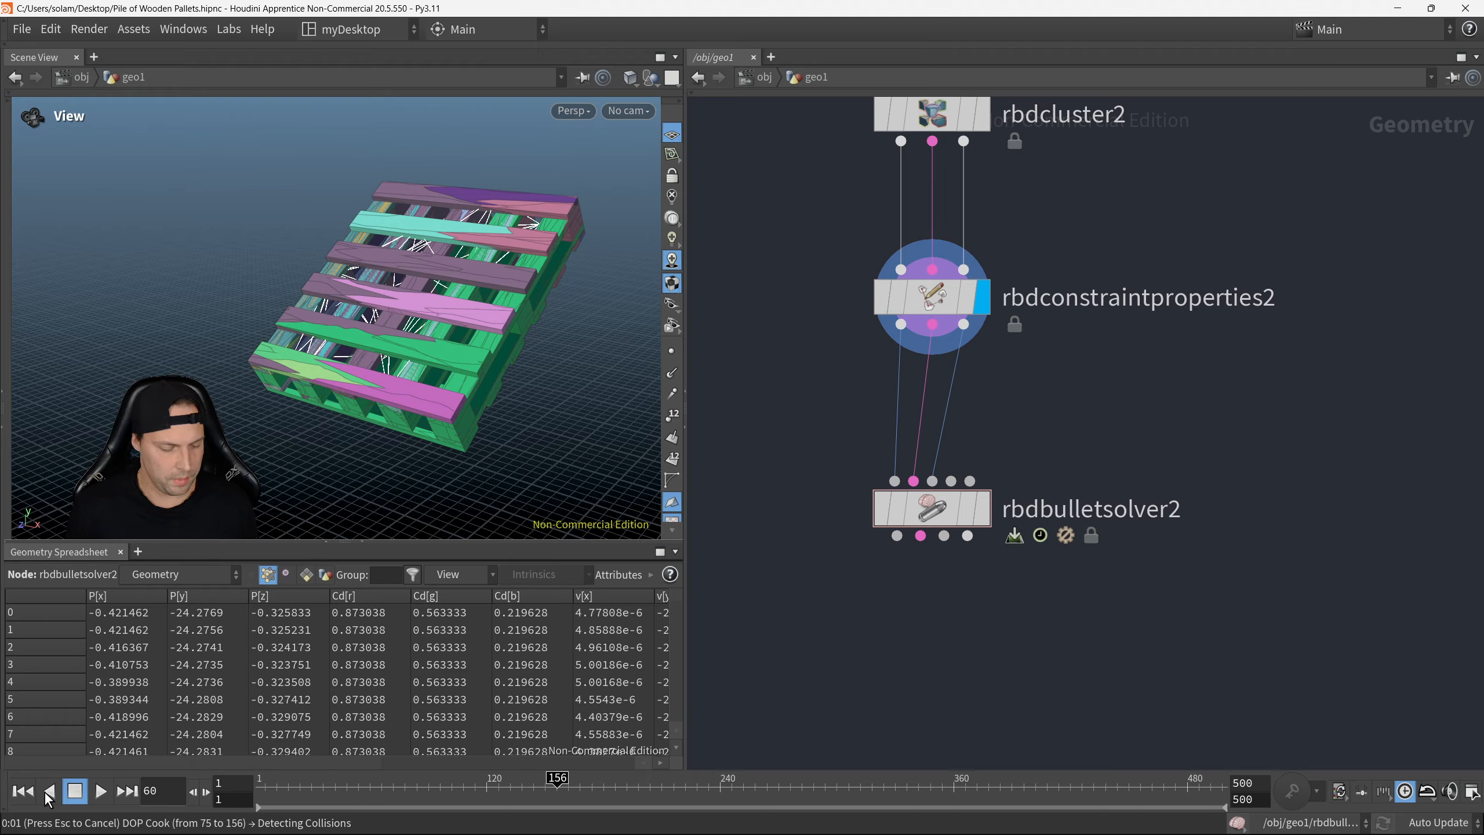
left_click(22, 791)
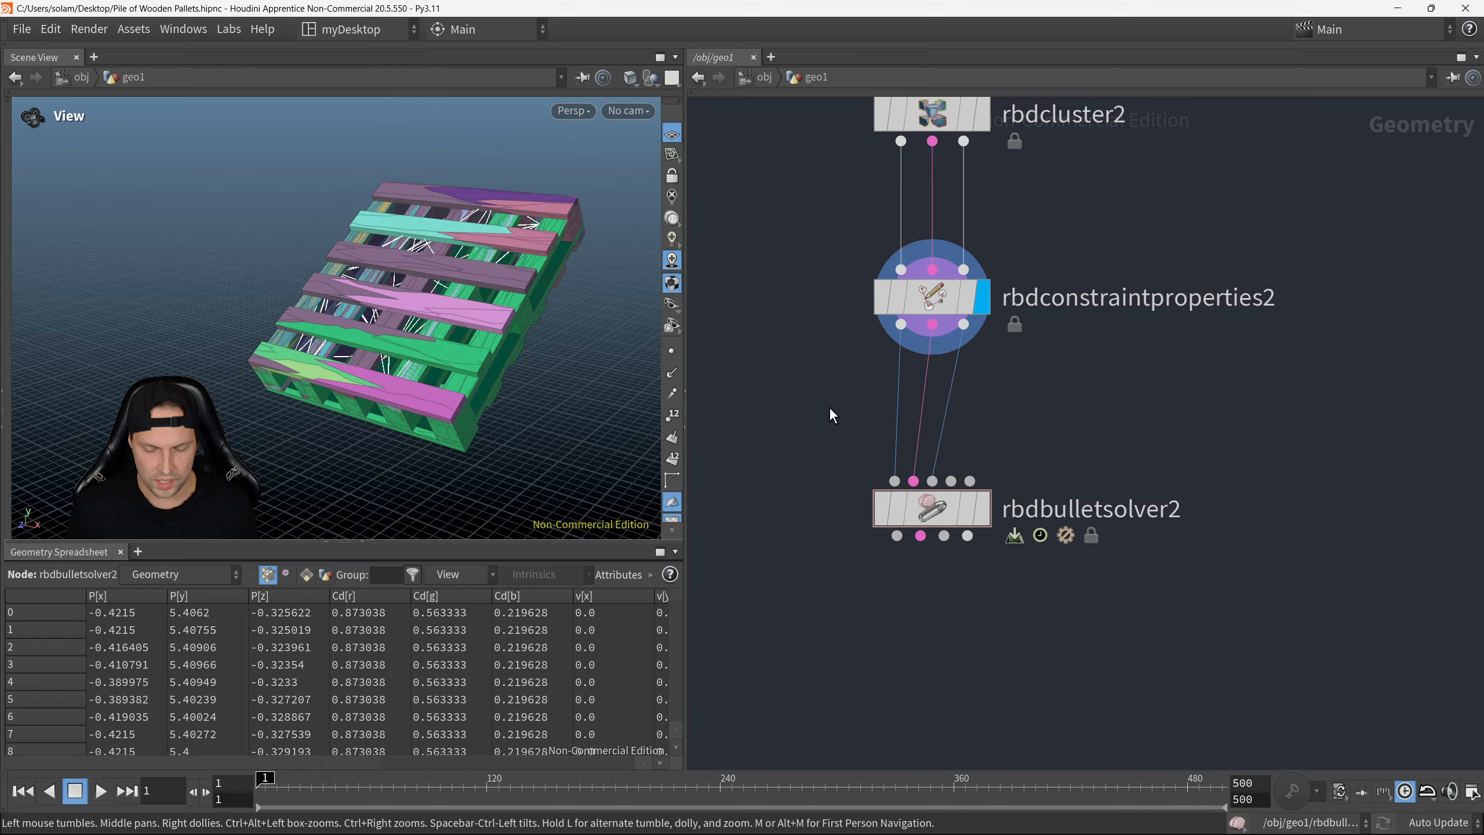
key("r")
left_click_drag(784, 411, 1084, 581)
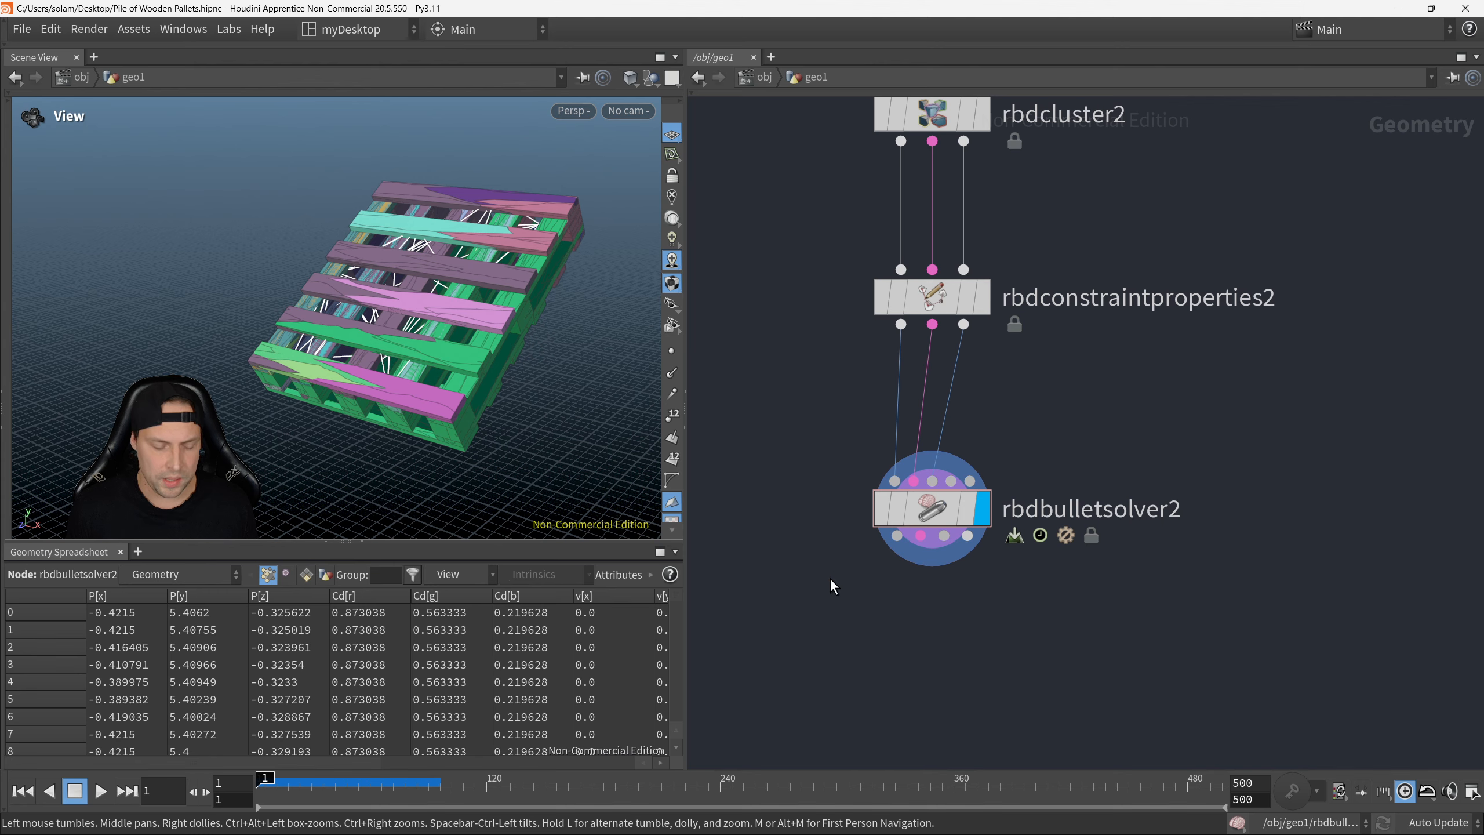
Step: Show the parameters of rbdbulletsolver2 beside the node network
key("p")
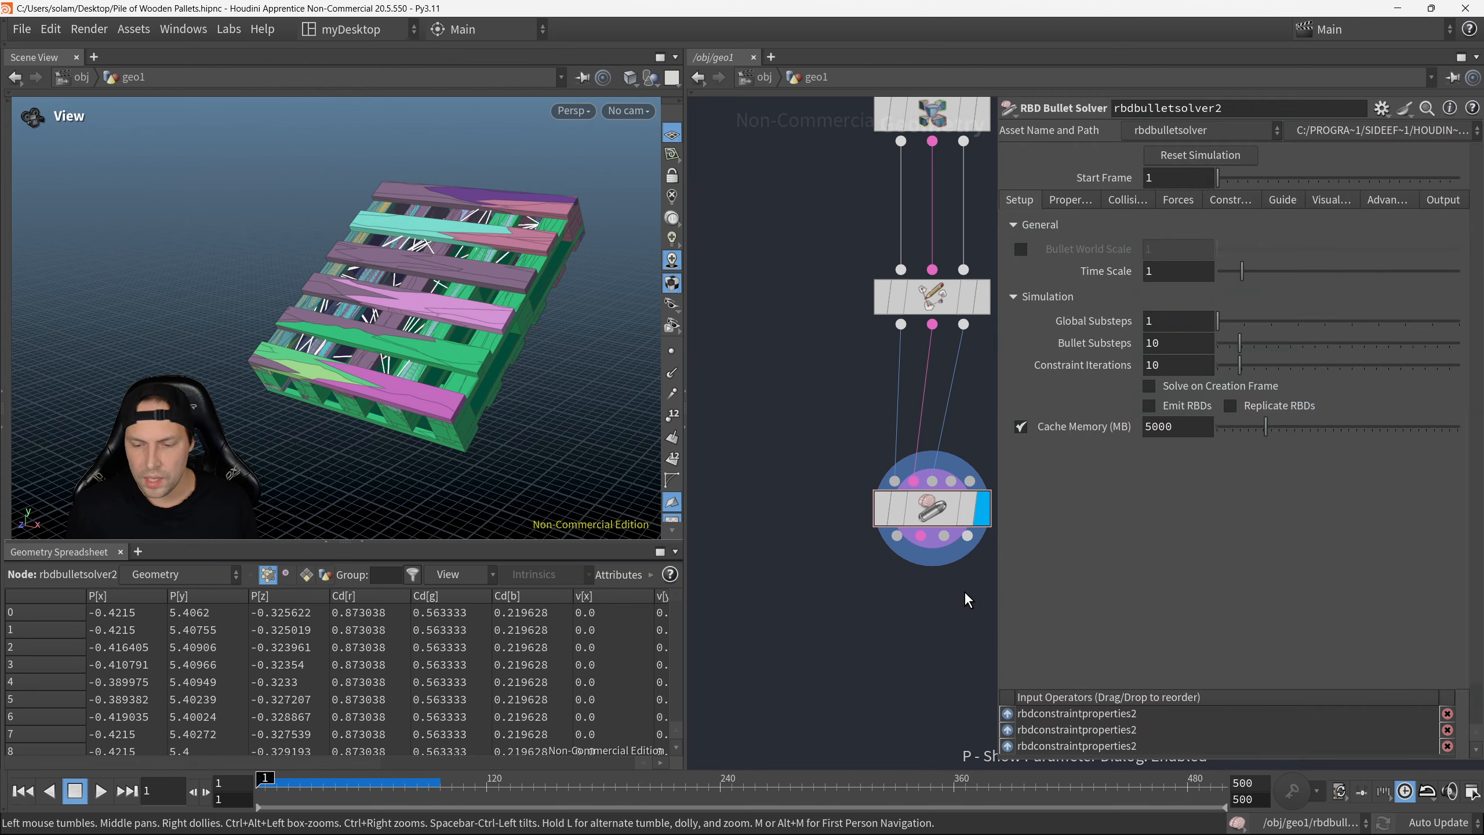
key("h")
middle_click_drag(904, 619, 835, 607)
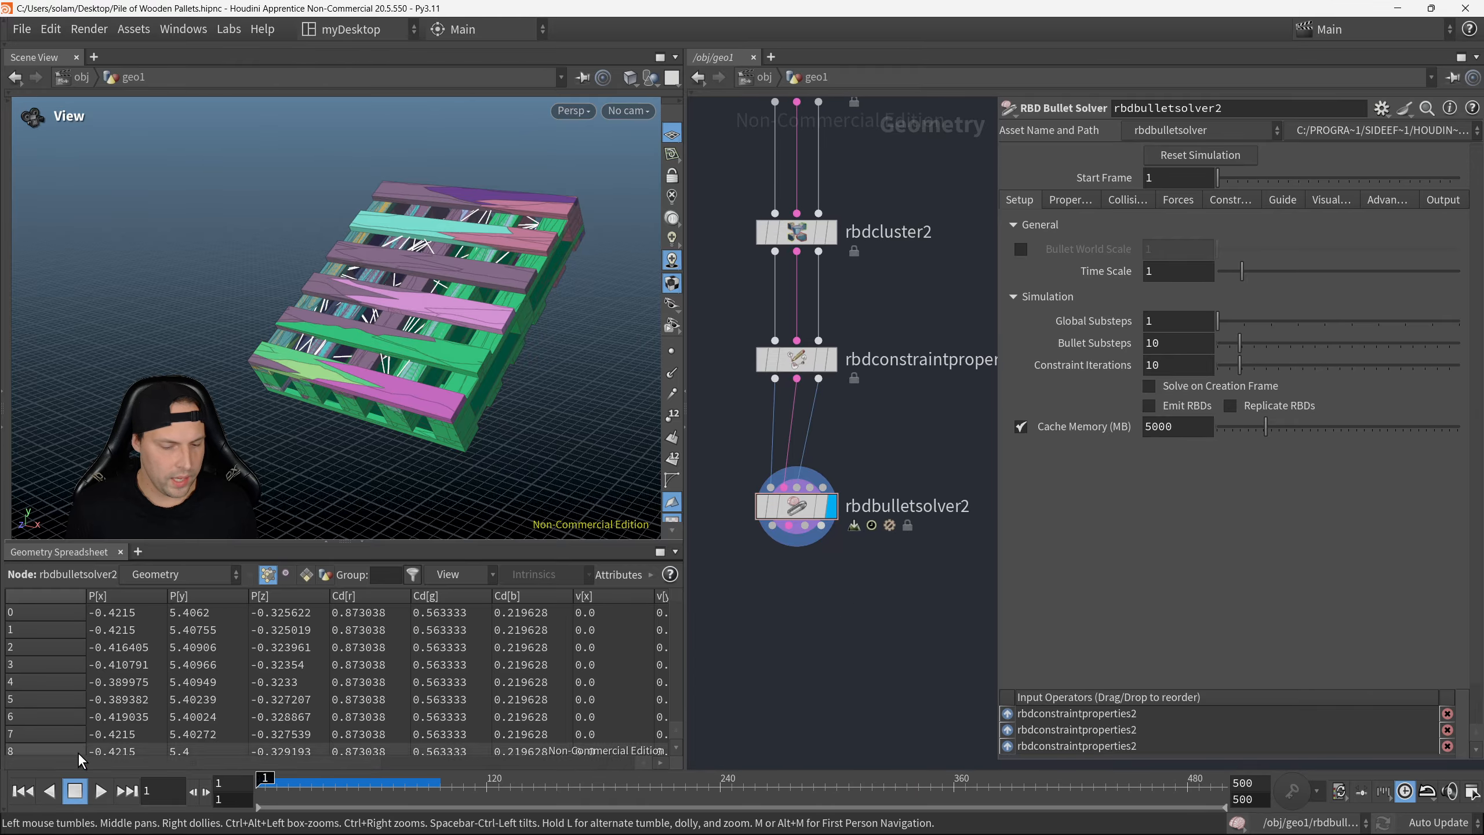
Step: Play the bullet simulation with the whole fall area in view to examine how the pallet moves, and stop playback
scroll(419, 414, "down", 2)
middle_click_drag(437, 439, 442, 391)
scroll(417, 427, "down", 1)
right_click_drag(414, 434, 362, 456)
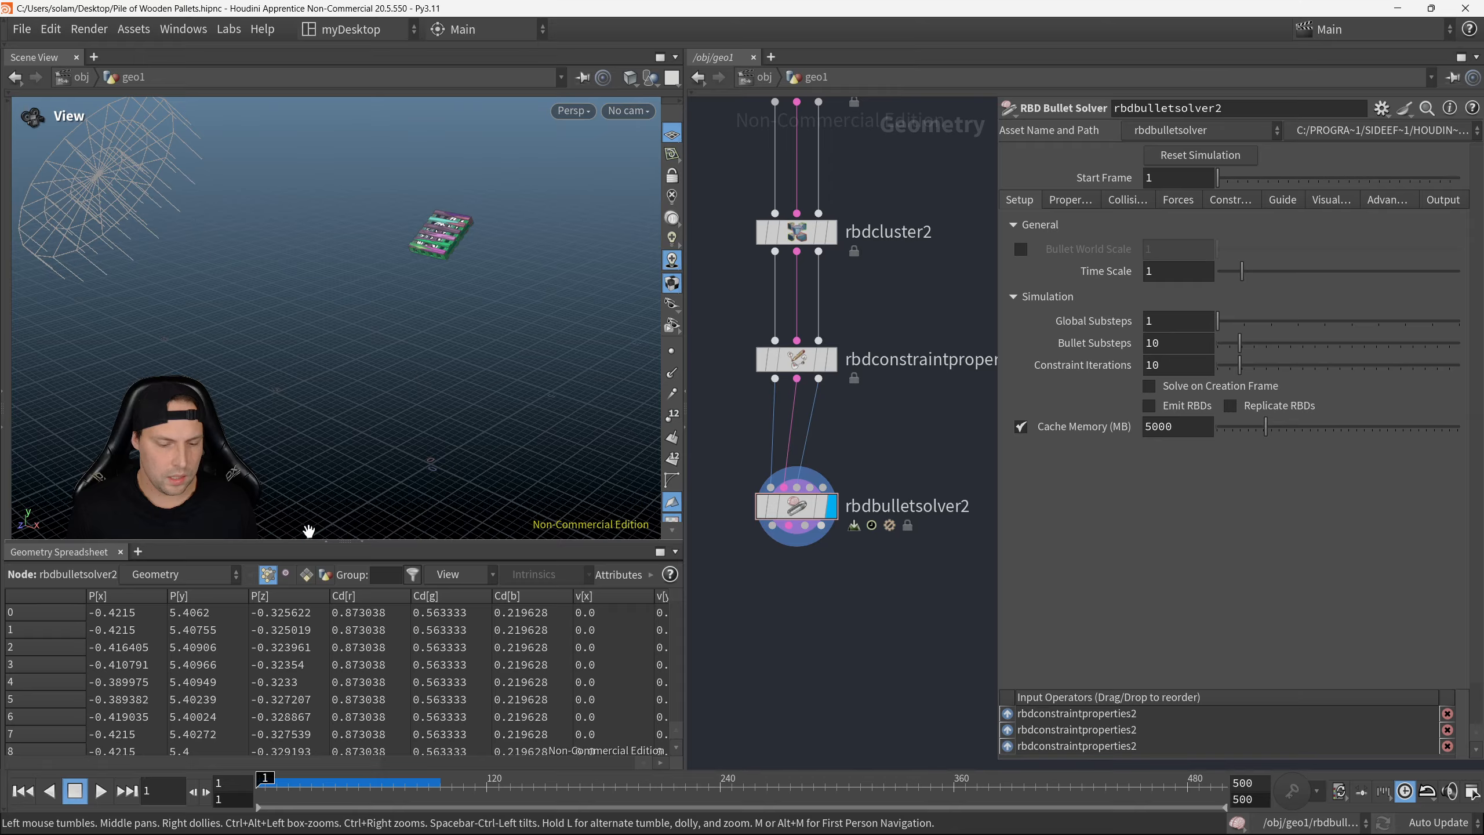
left_click(101, 791)
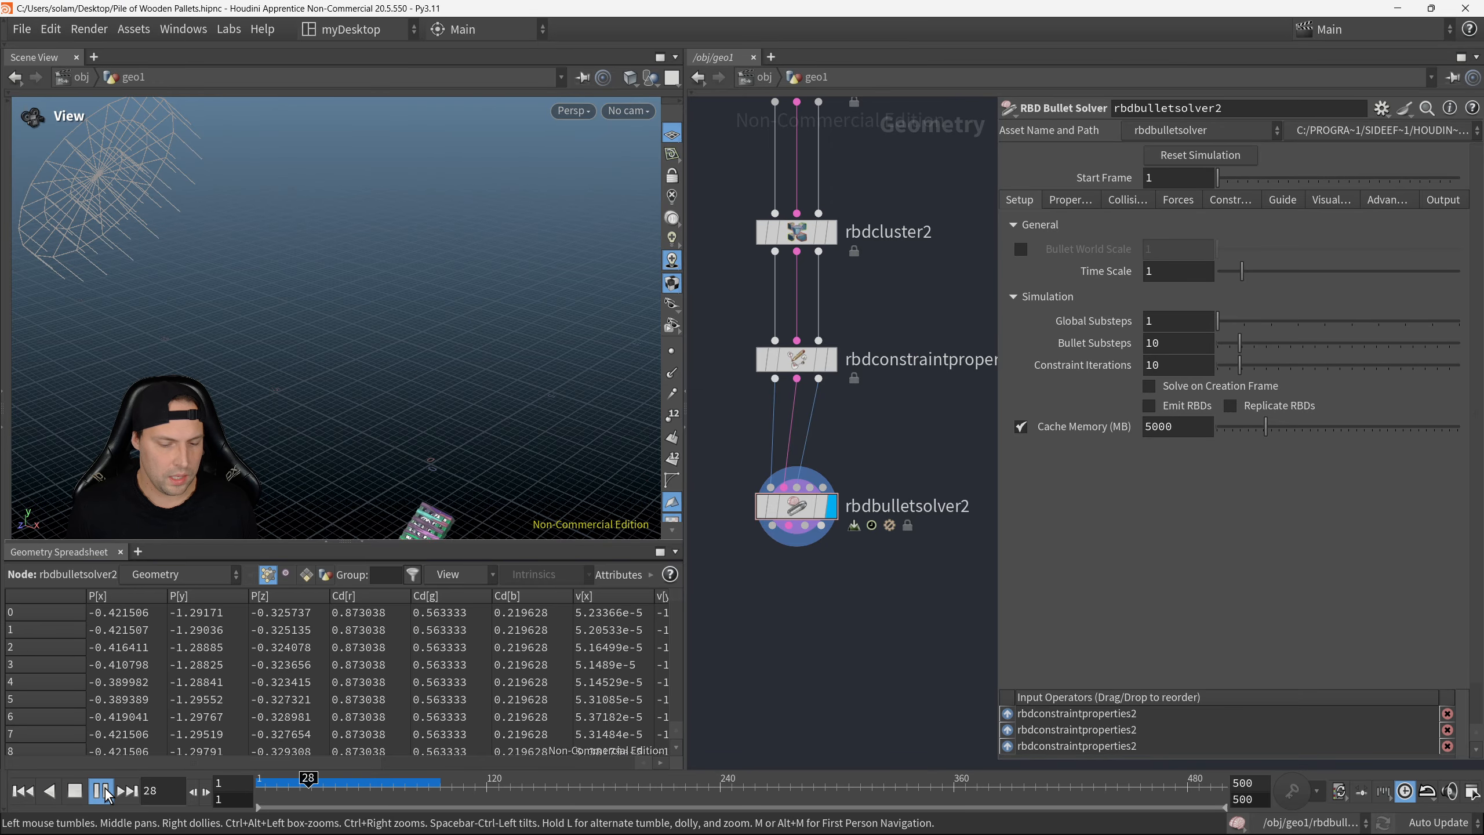
left_click(75, 791)
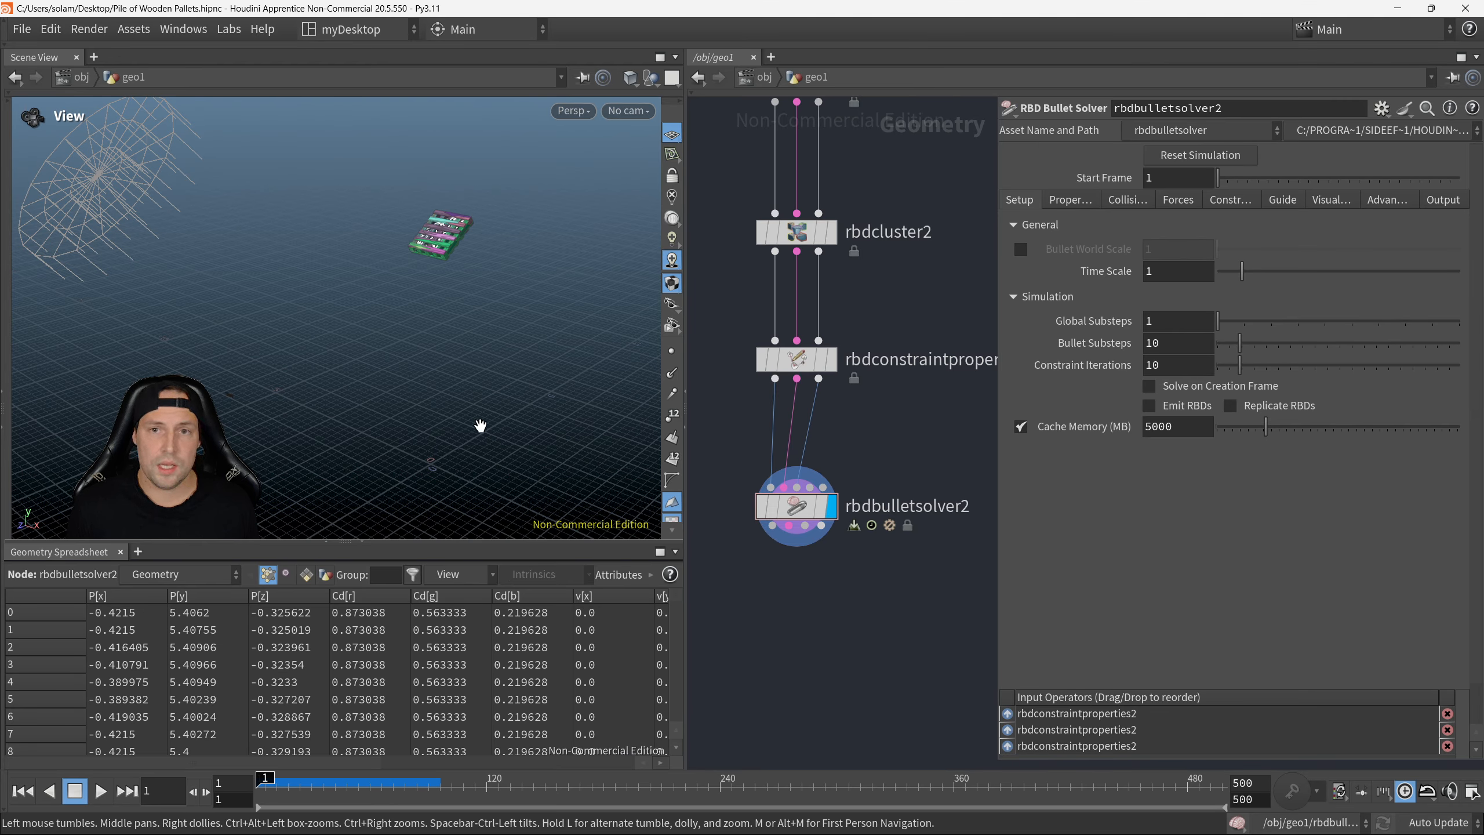
left_click_drag(483, 431, 482, 504)
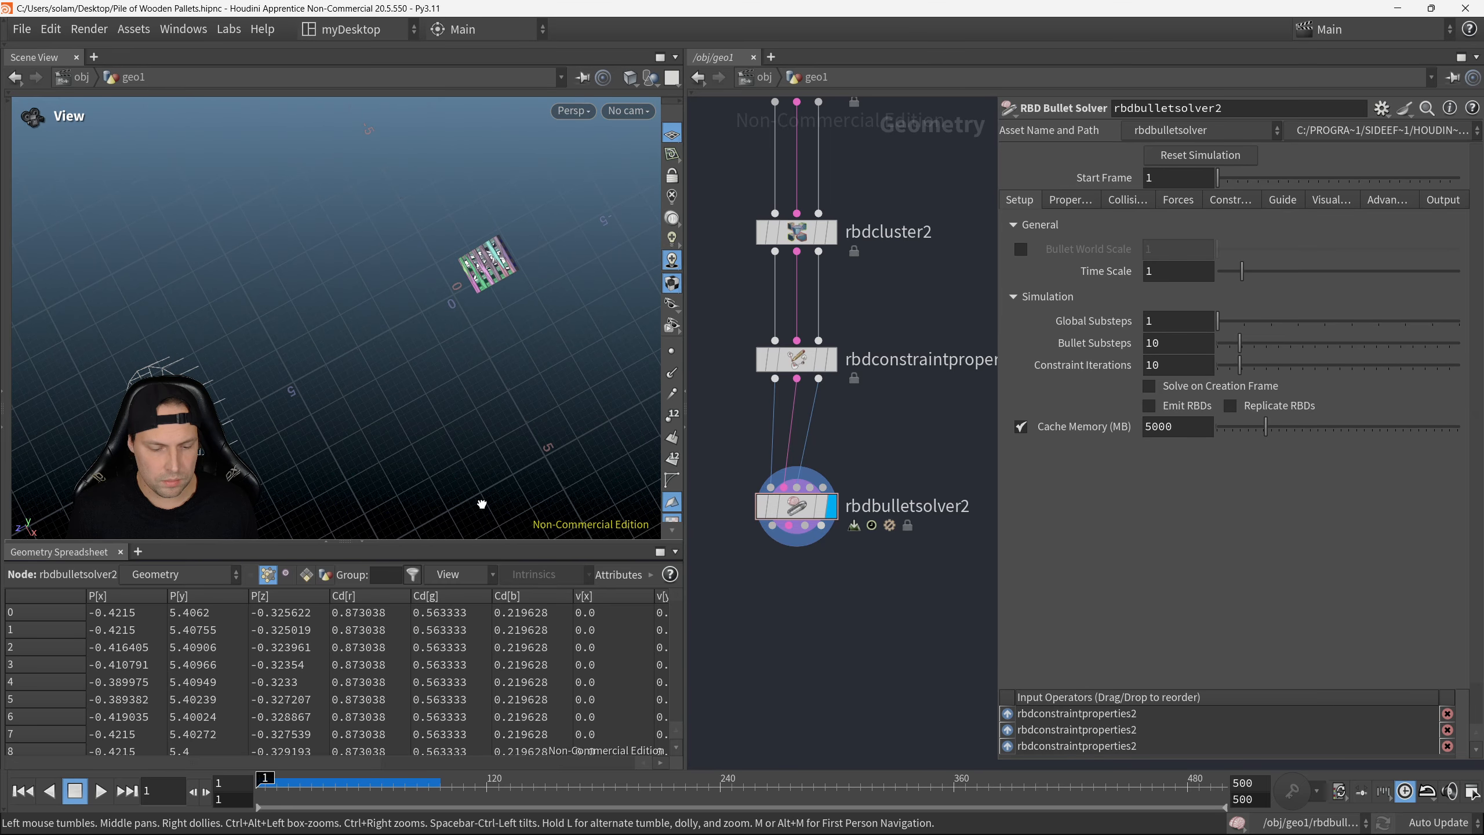
left_click(672, 155)
left_click(672, 135)
left_click(672, 135)
left_click_drag(556, 298, 526, 305)
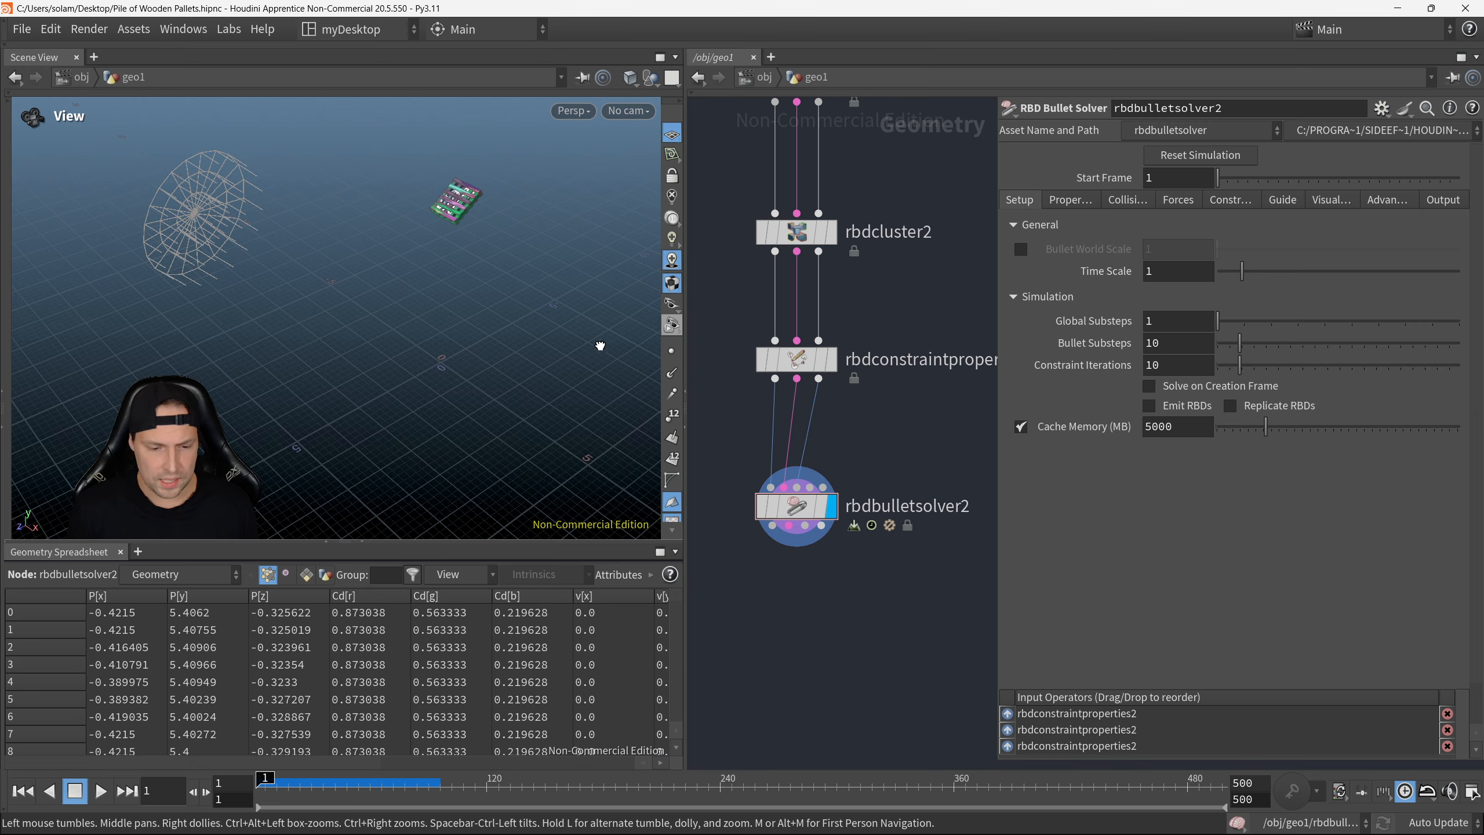
left_click_drag(600, 345, 607, 322)
Step: Set the bullet solver's ground collision type to Ground Plane
left_click(1070, 200)
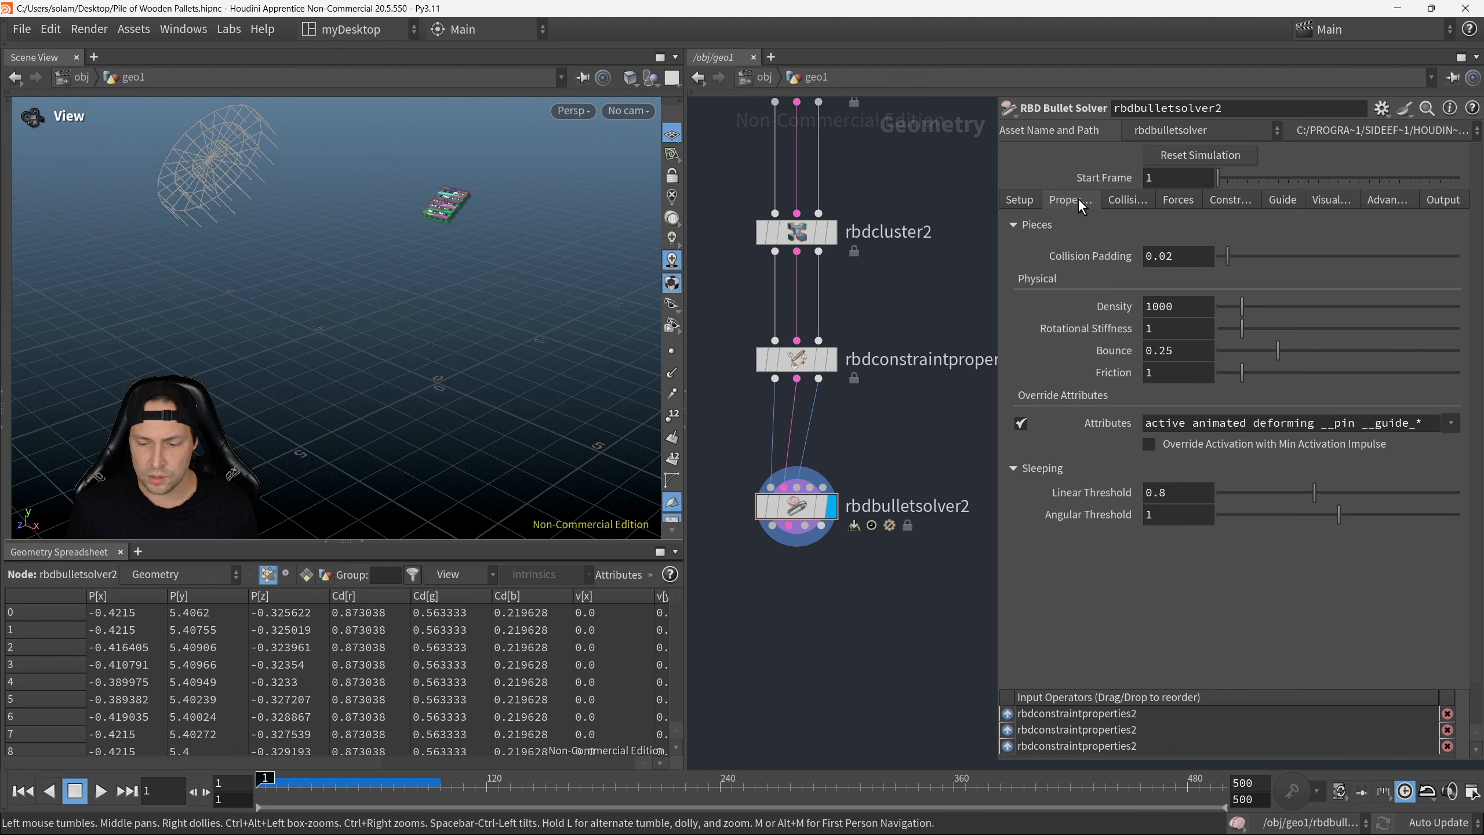
left_click(1127, 202)
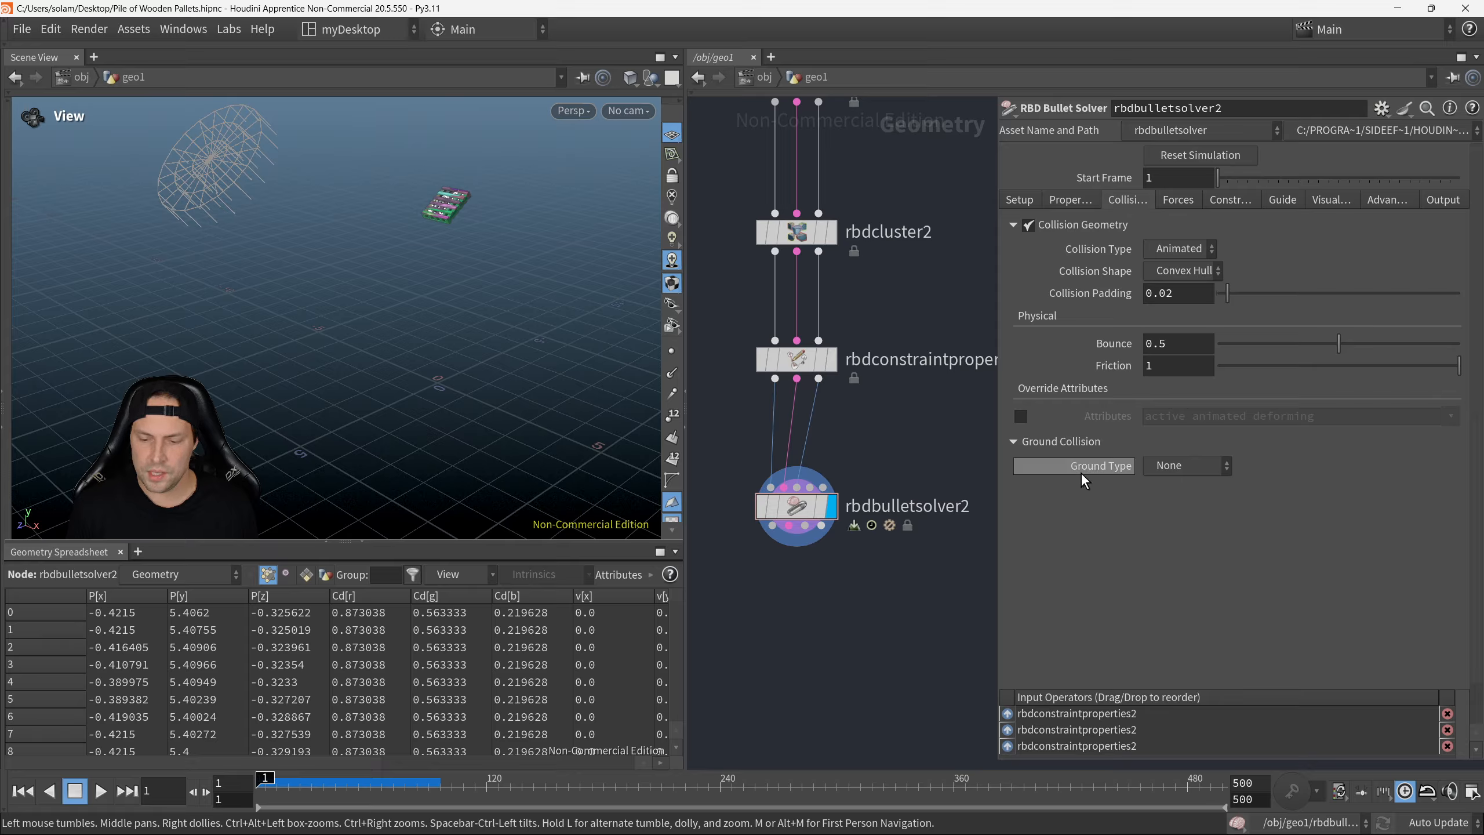
left_click(1196, 471)
left_click(1208, 503)
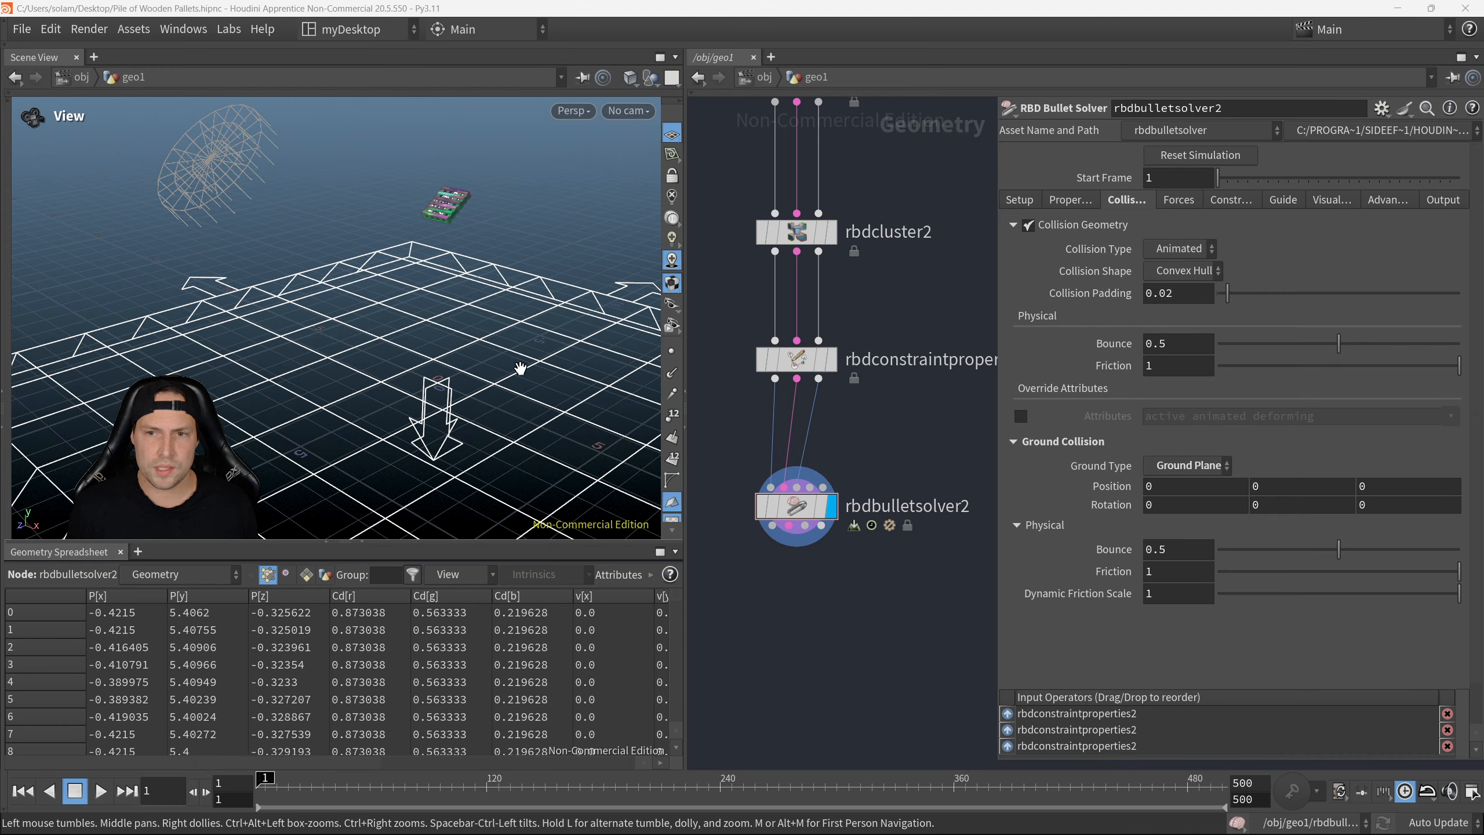
Step: Examine the extent and placement of the ground plane beneath the pallet from a wider view
left_click_drag(463, 422, 470, 384)
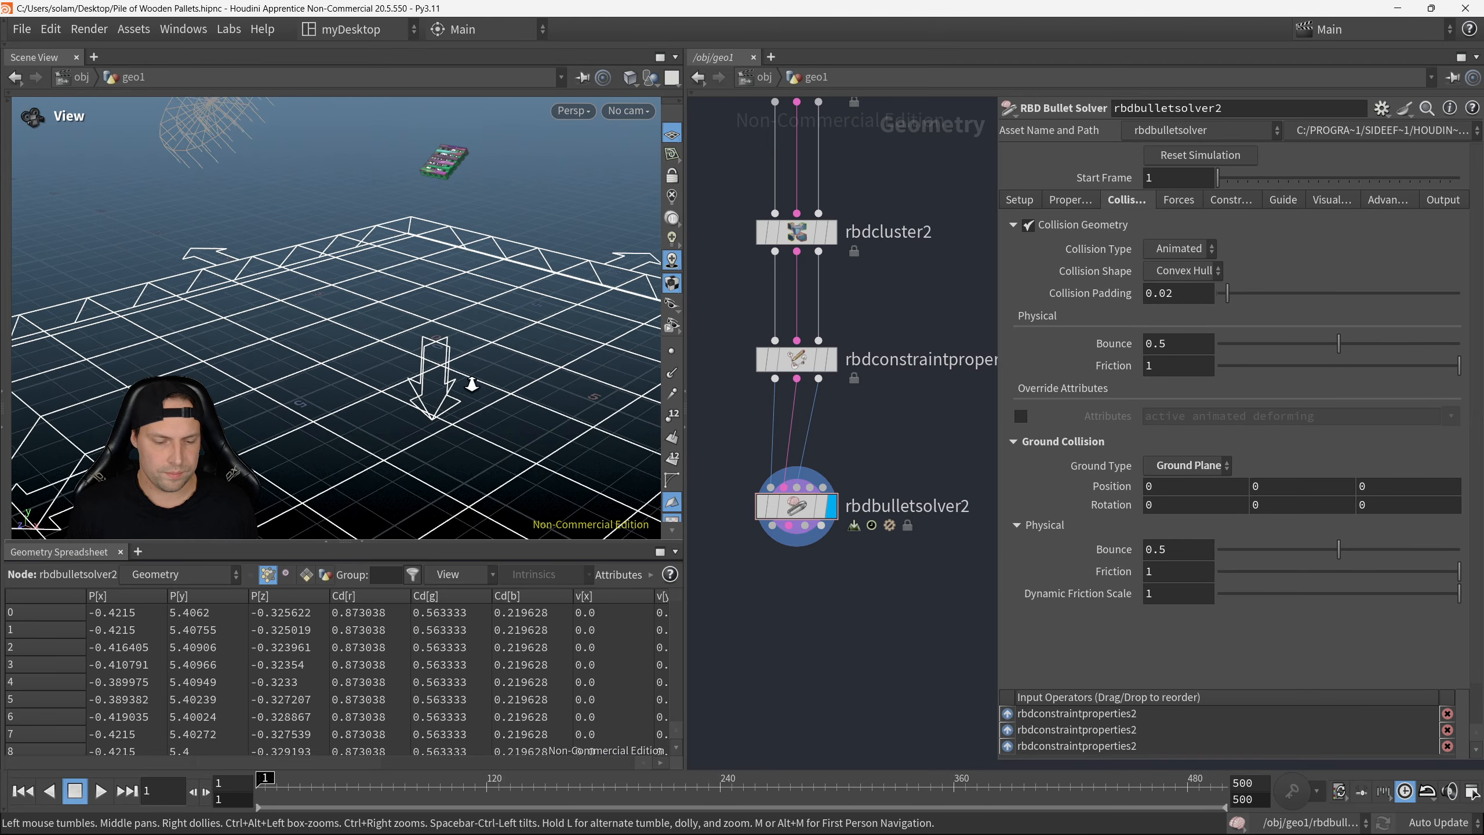
scroll(455, 381, "down", 4)
middle_click_drag(417, 316, 356, 329)
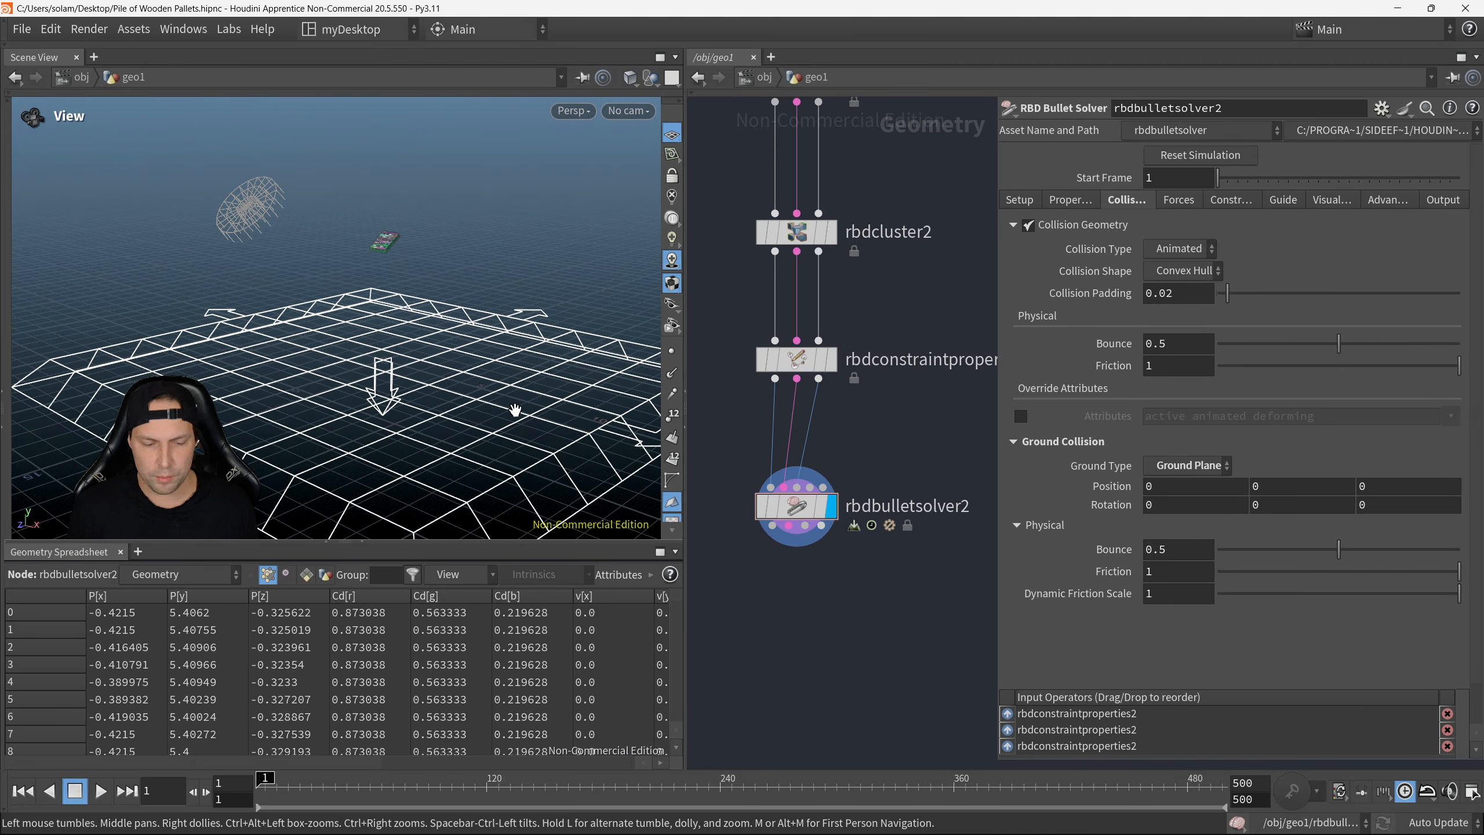
middle_click_drag(519, 392, 444, 388)
scroll(462, 386, "up", 2)
mouse_move(493, 376)
left_mouse_down()
mouse_move(494, 339)
mouse_move(494, 378)
left_mouse_up()
scroll(434, 367, "down", 1)
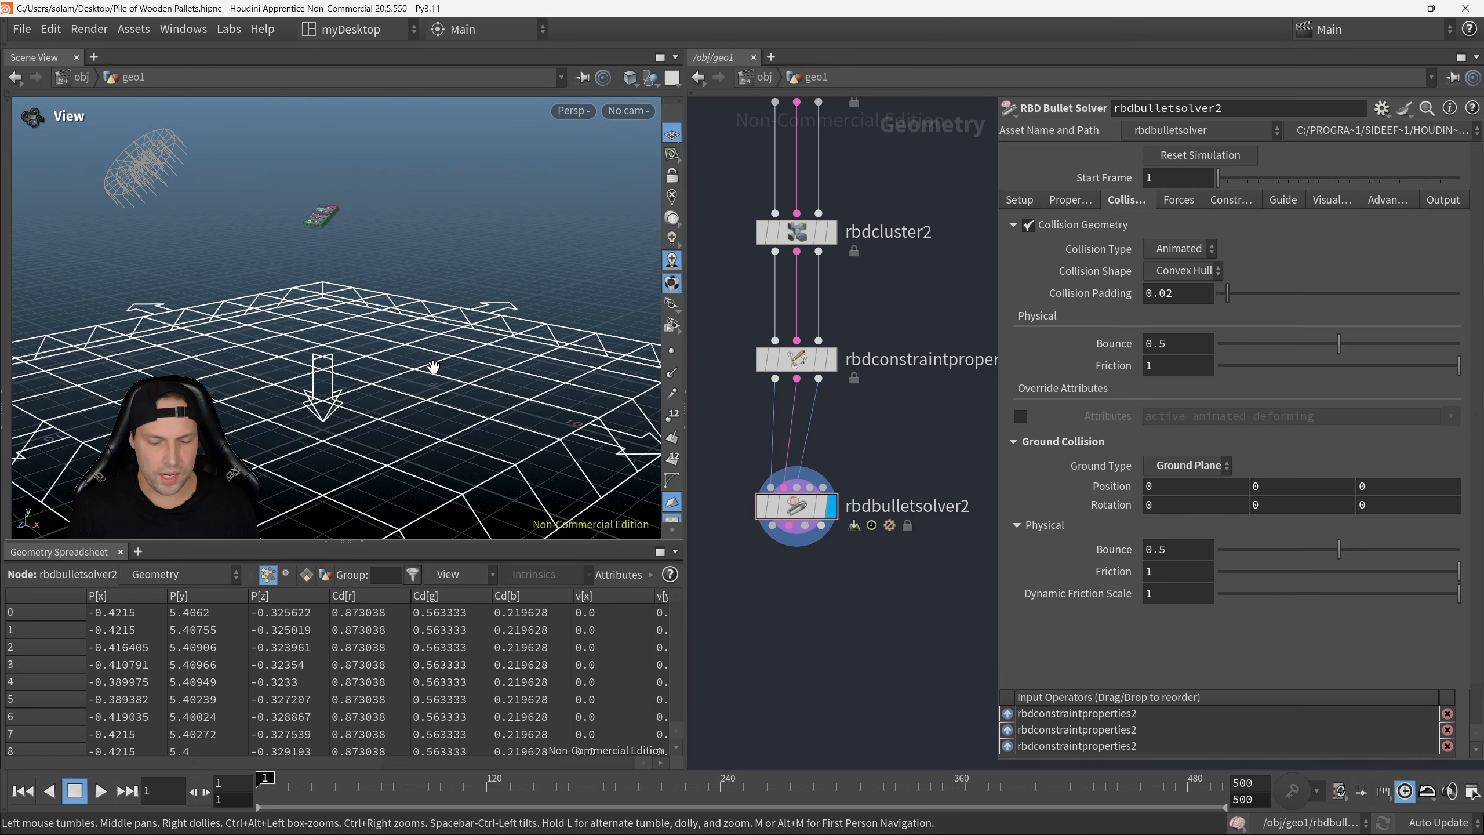
middle_click_drag(434, 367, 460, 379)
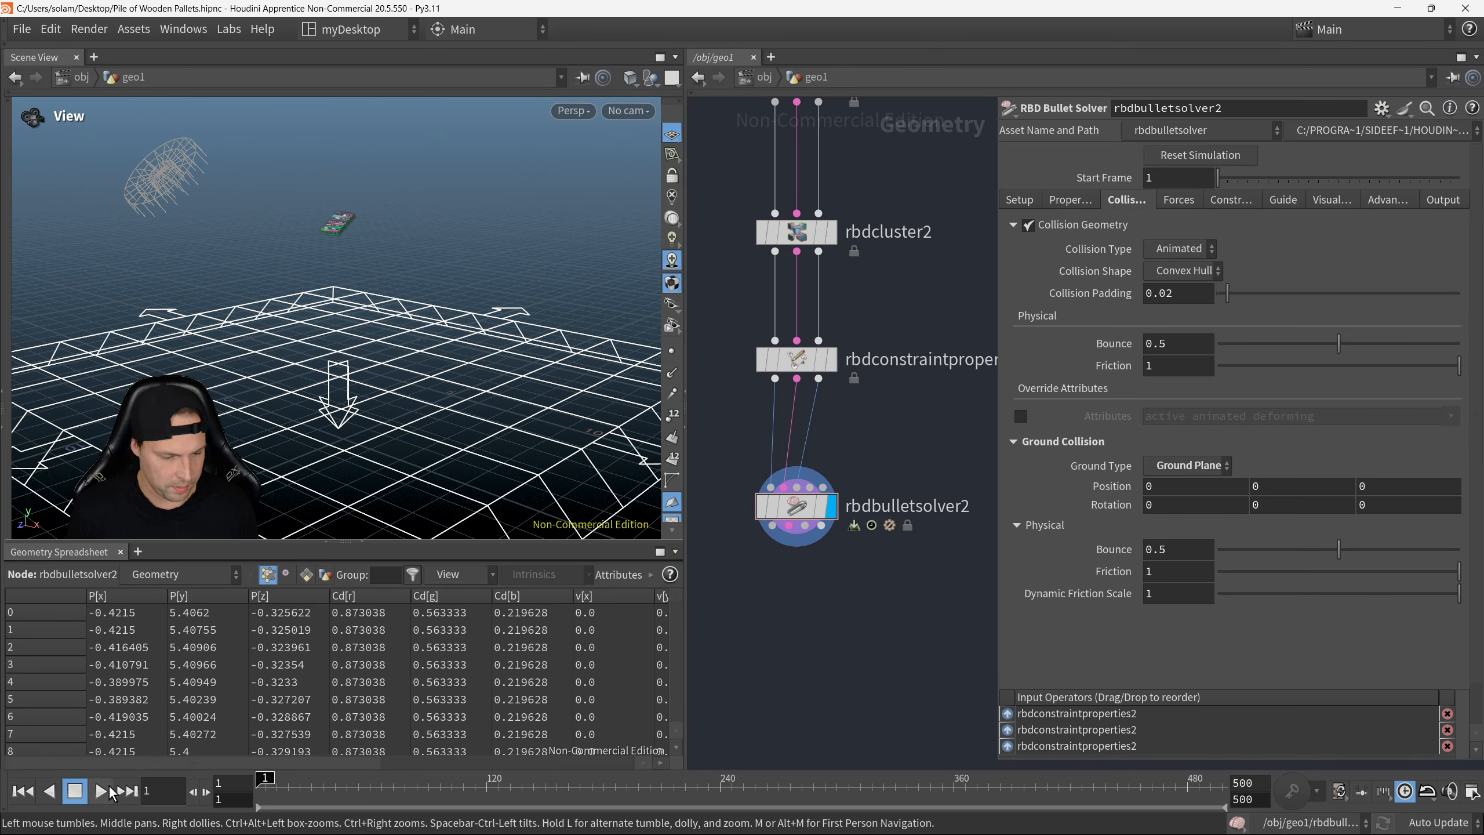
Step: Play the simulation twice to examine up close how the pallet lands on the ground plane, and stop it at frame 39
left_click(108, 790)
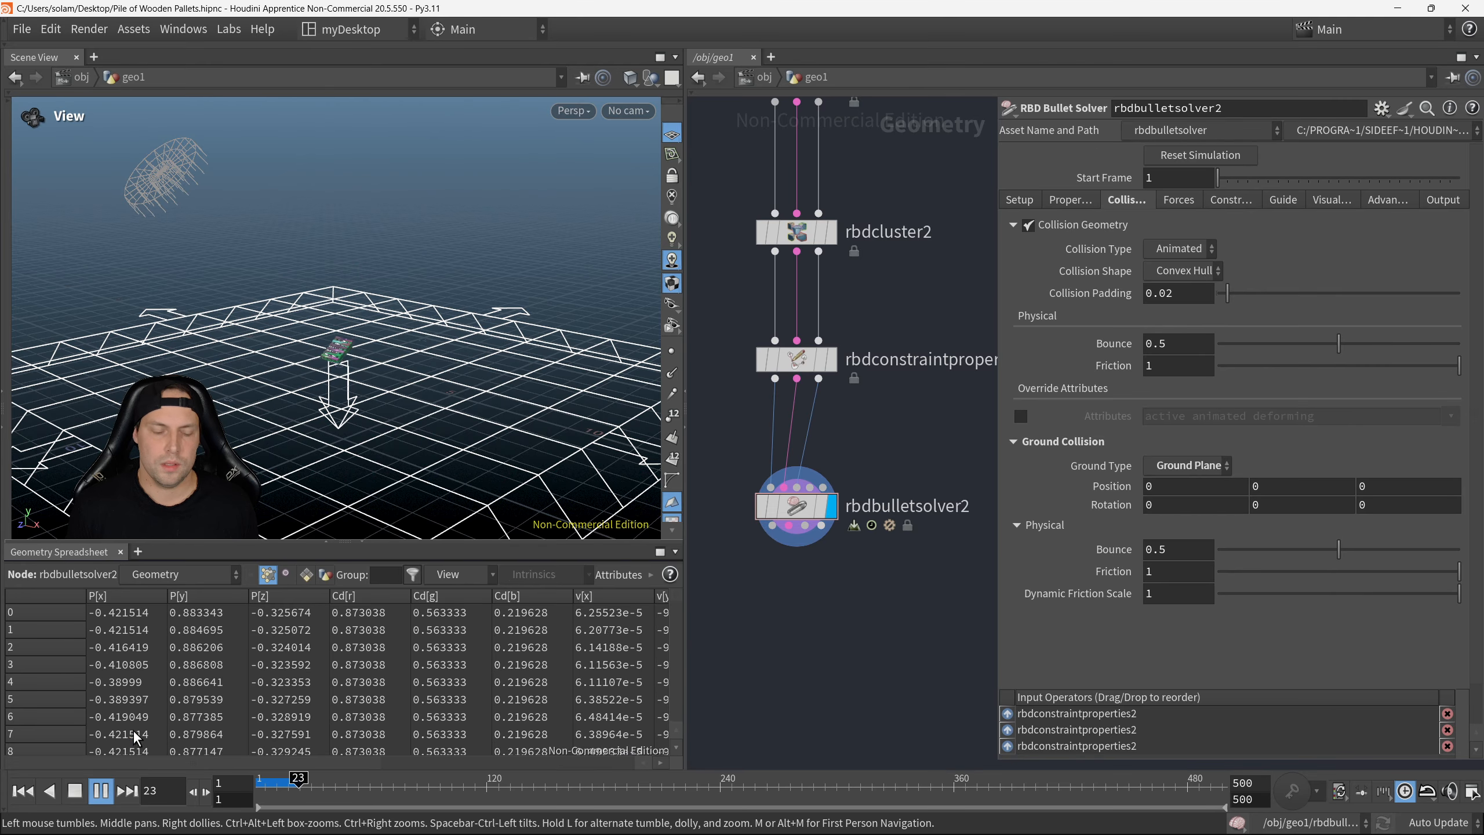
scroll(365, 418, "up", 5)
left_click_drag(410, 311, 441, 368)
scroll(441, 367, "up", 2)
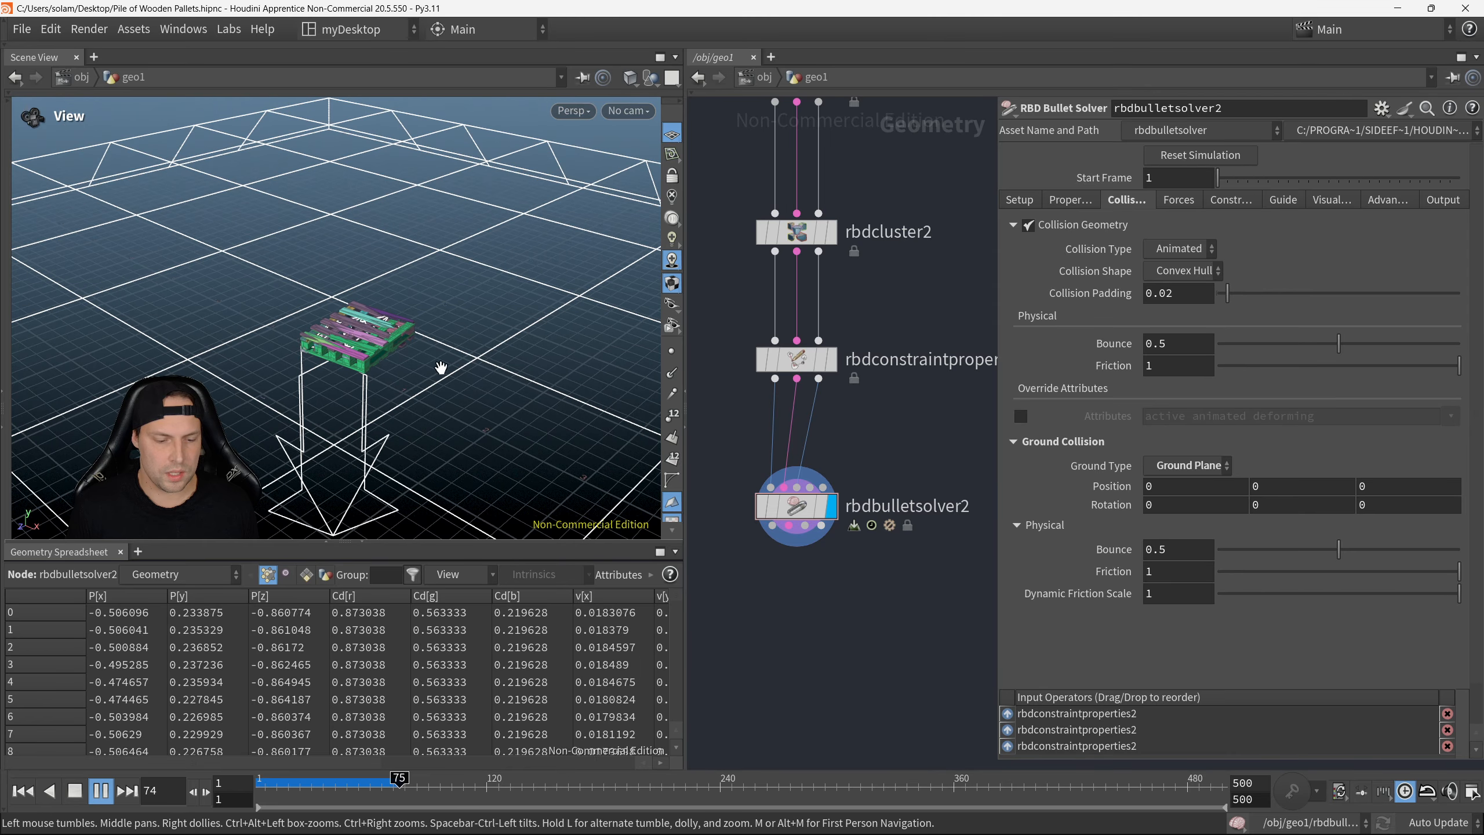
middle_click_drag(374, 351, 404, 374)
right_click_drag(404, 374, 536, 391)
left_click_drag(444, 418, 431, 455)
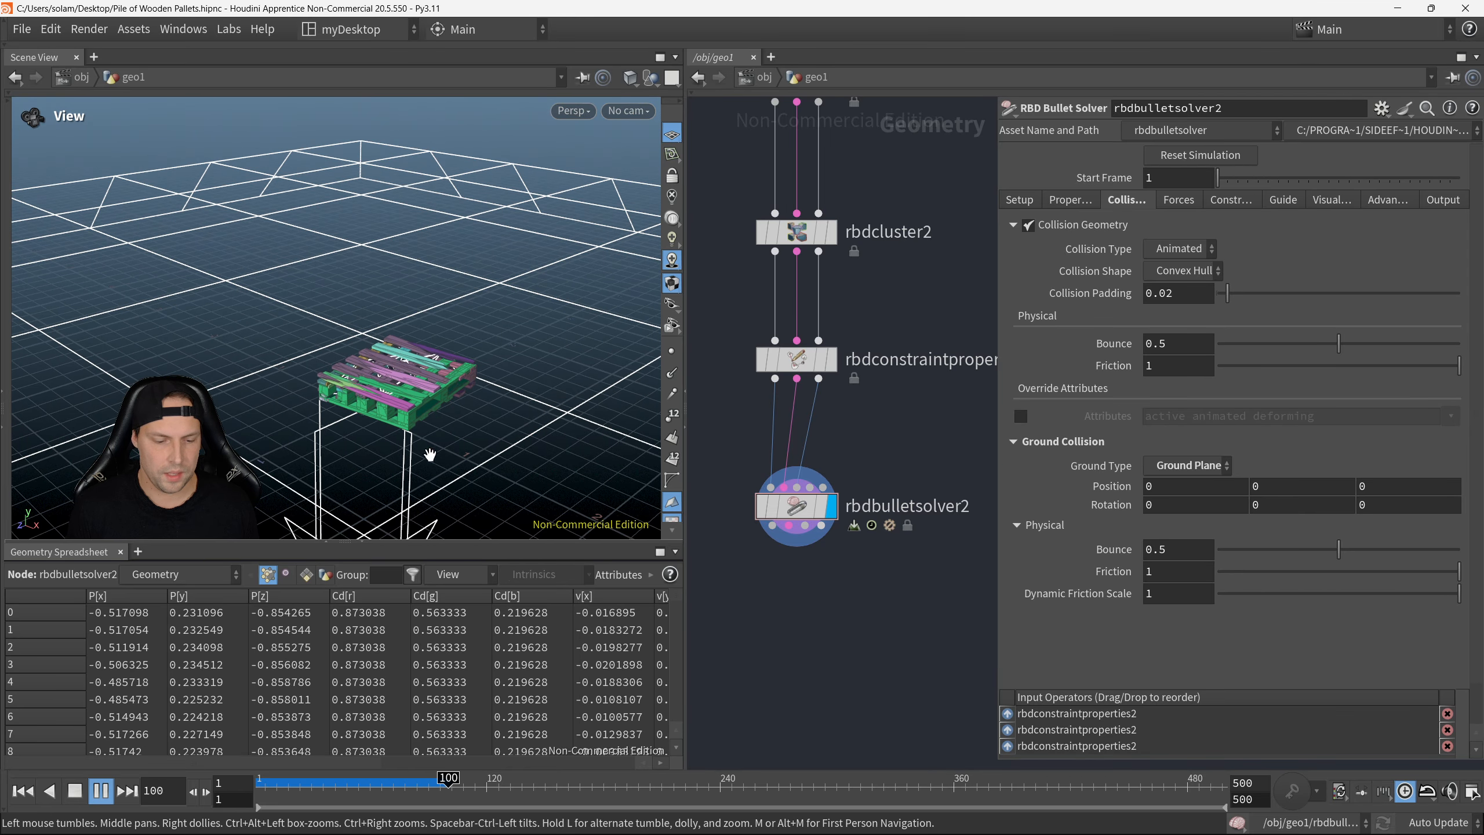
left_click(74, 791)
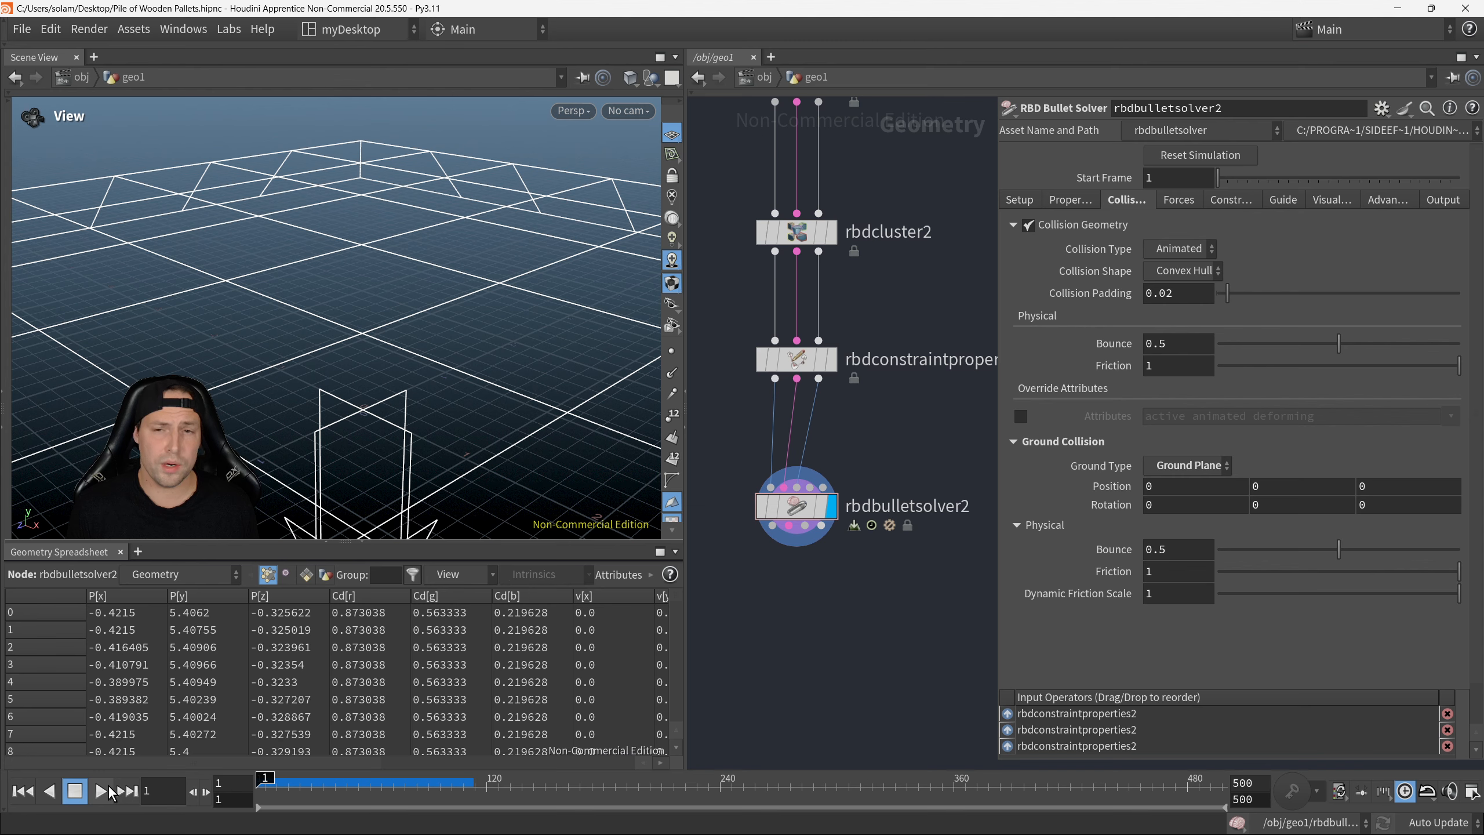
left_click(109, 790)
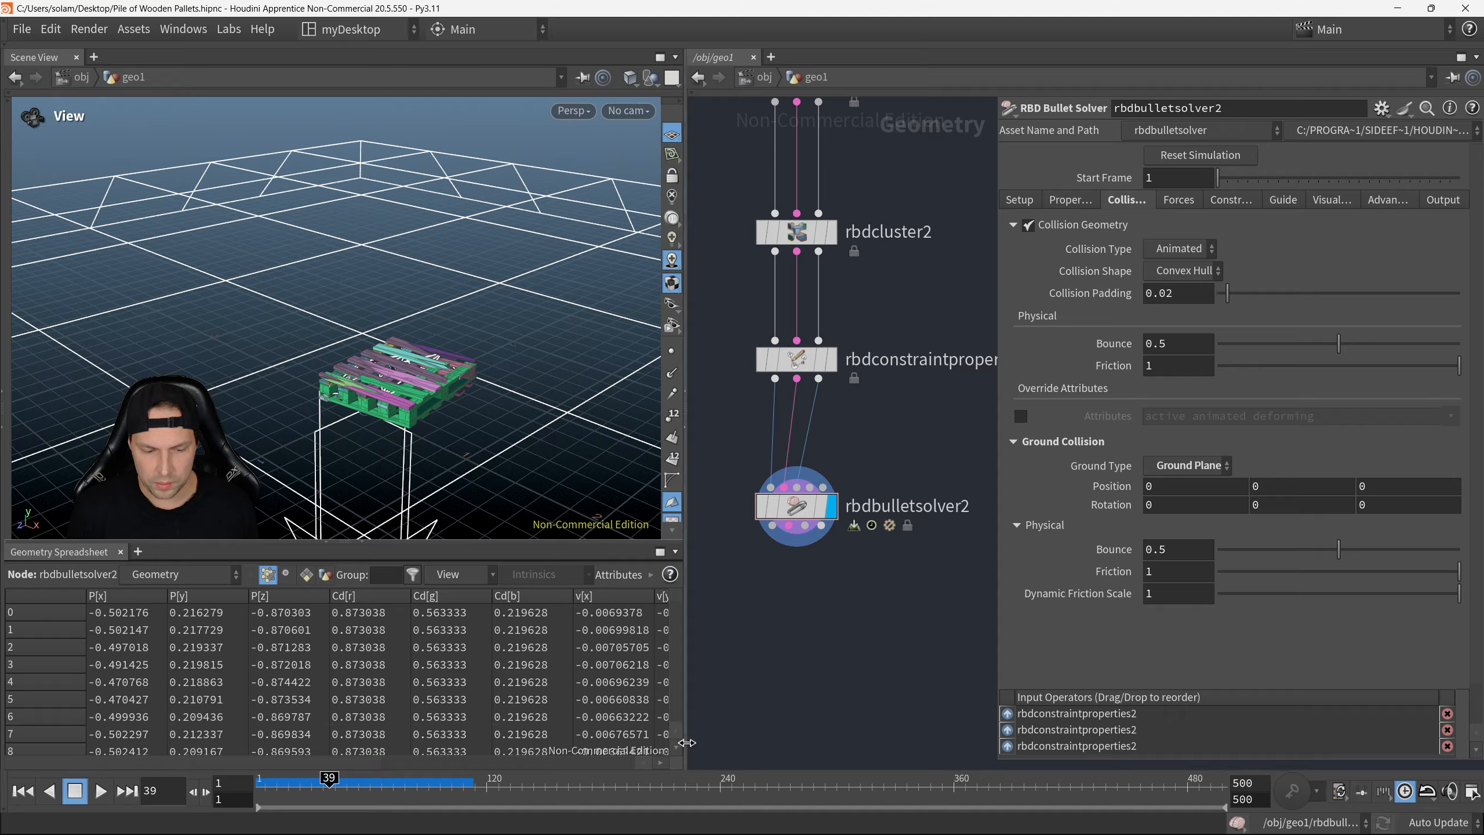
middle_click_drag(507, 417, 488, 386)
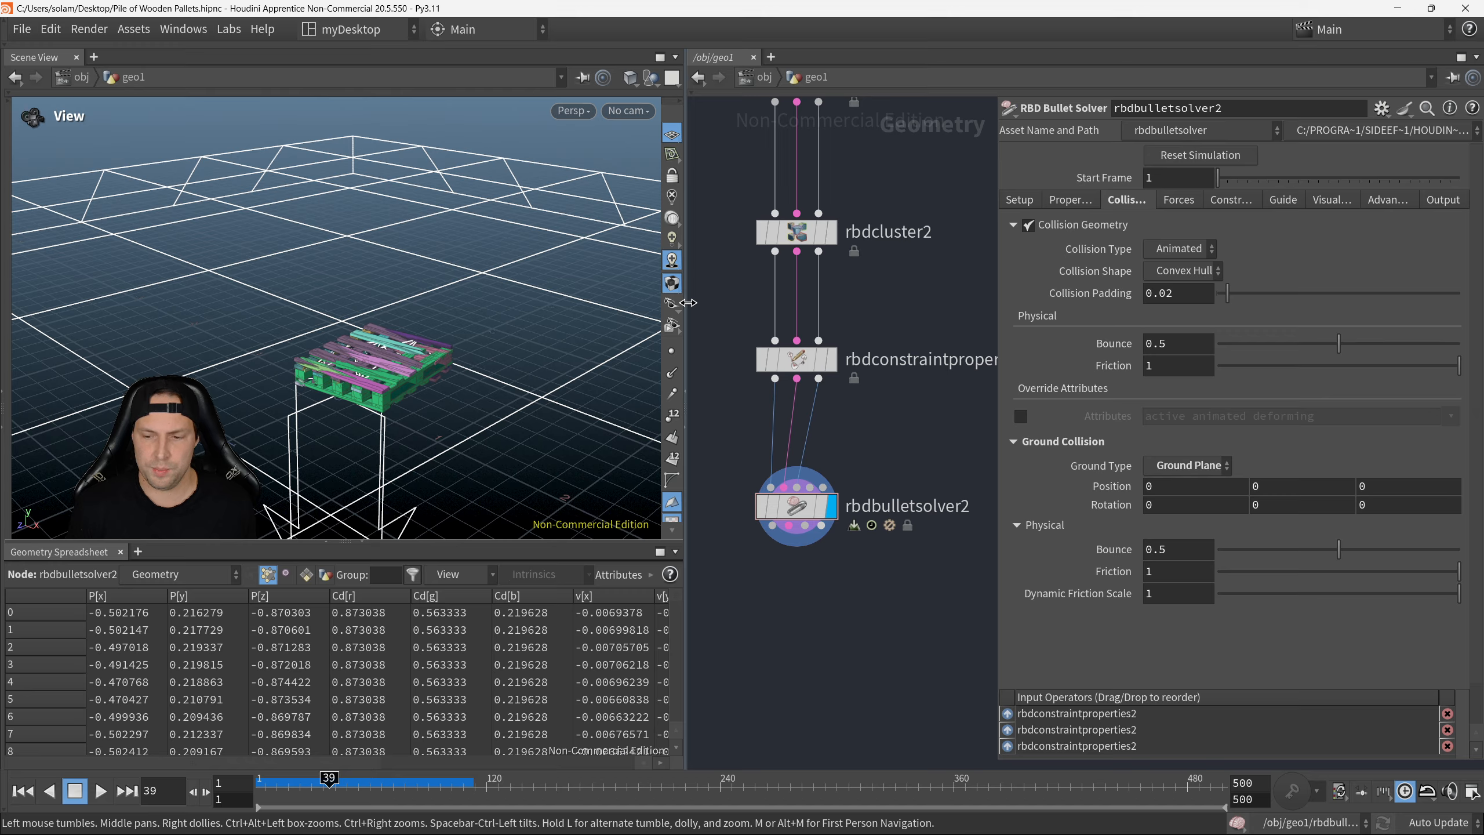
Step: Turn off the constraint geometry display in the bullet solver's visualization settings, with the broken pallet in close view
left_click(1324, 202)
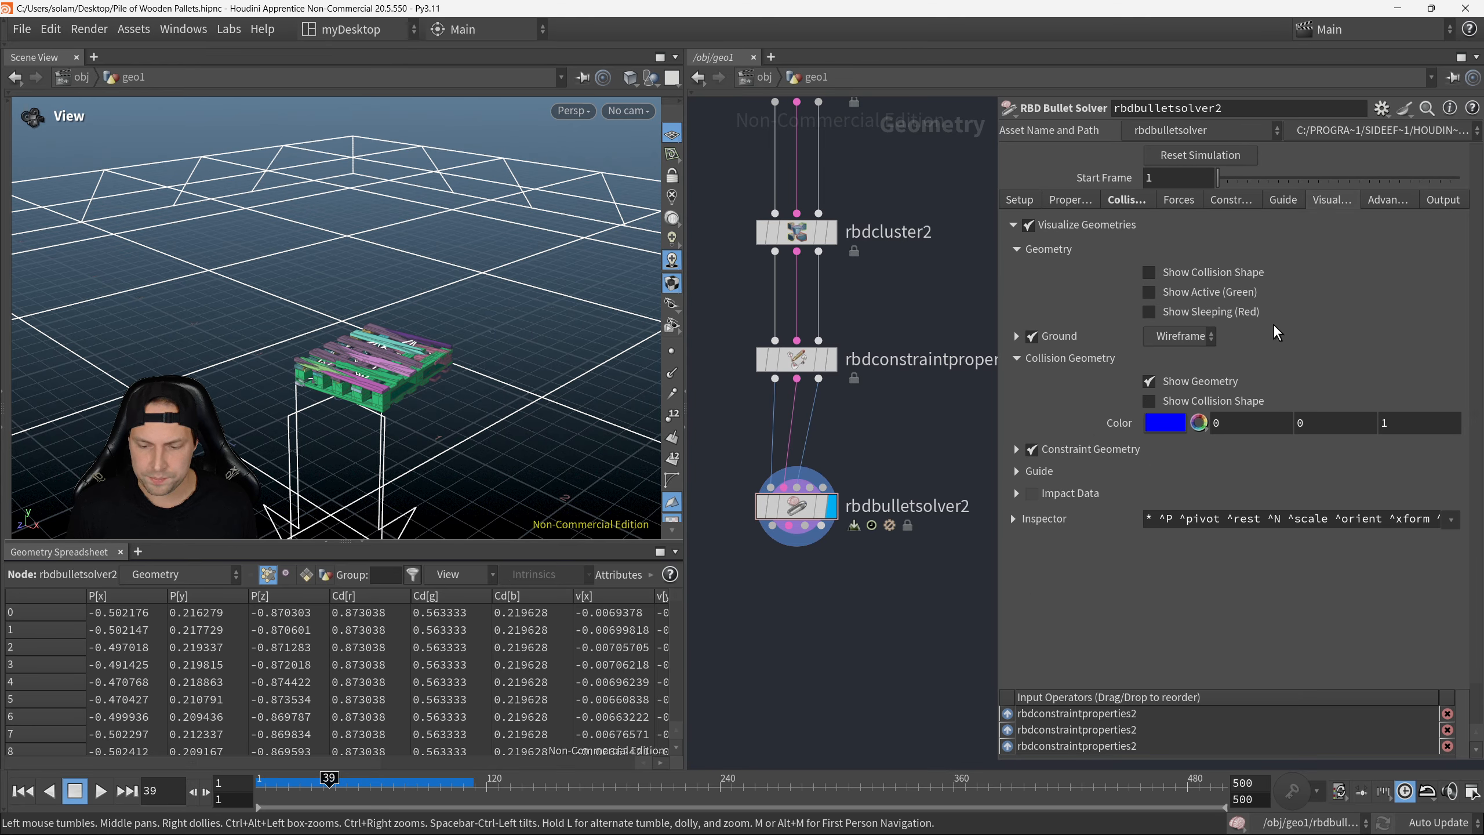
left_click(1150, 381)
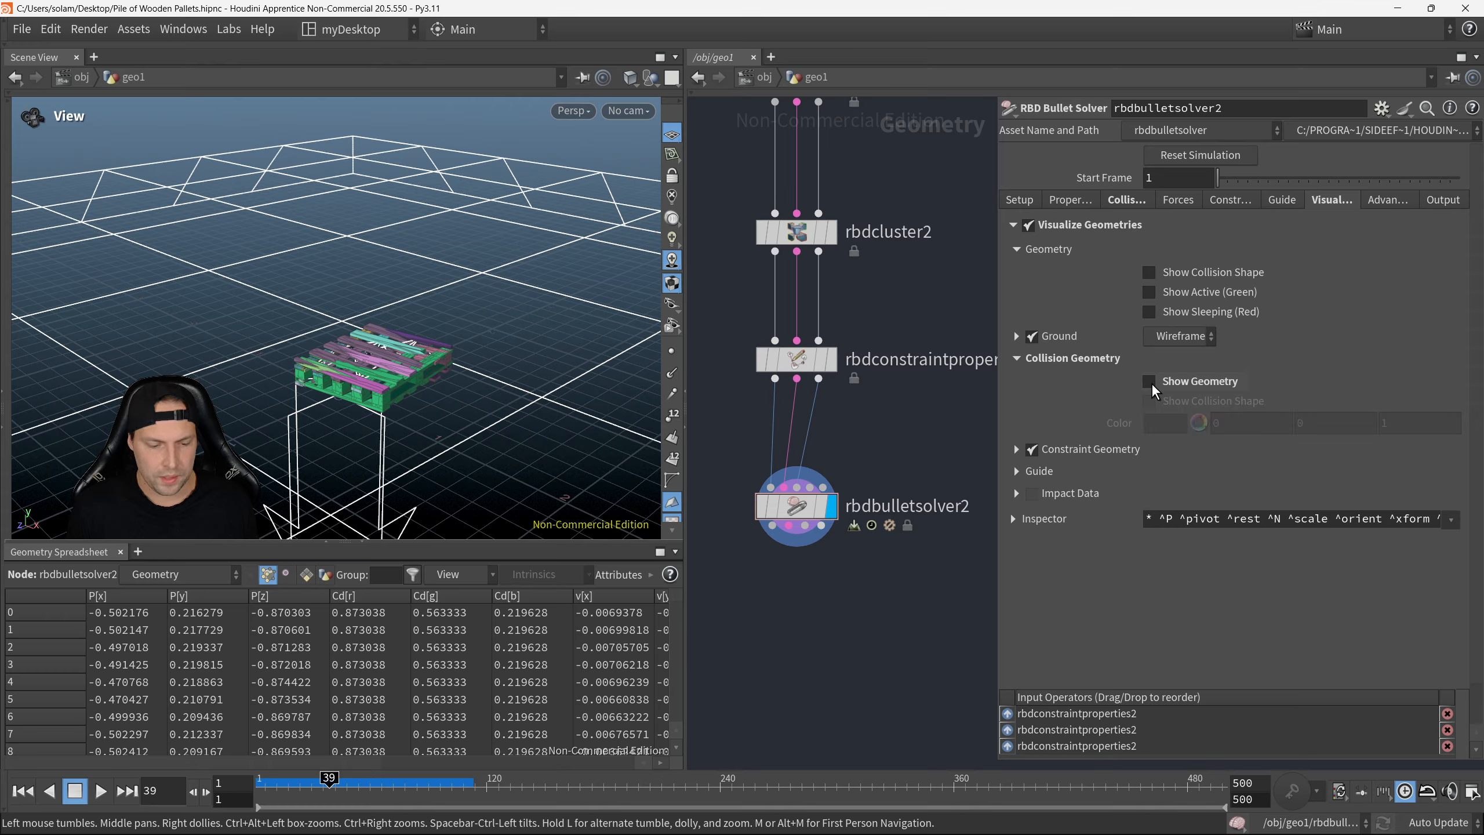
left_click(1149, 381)
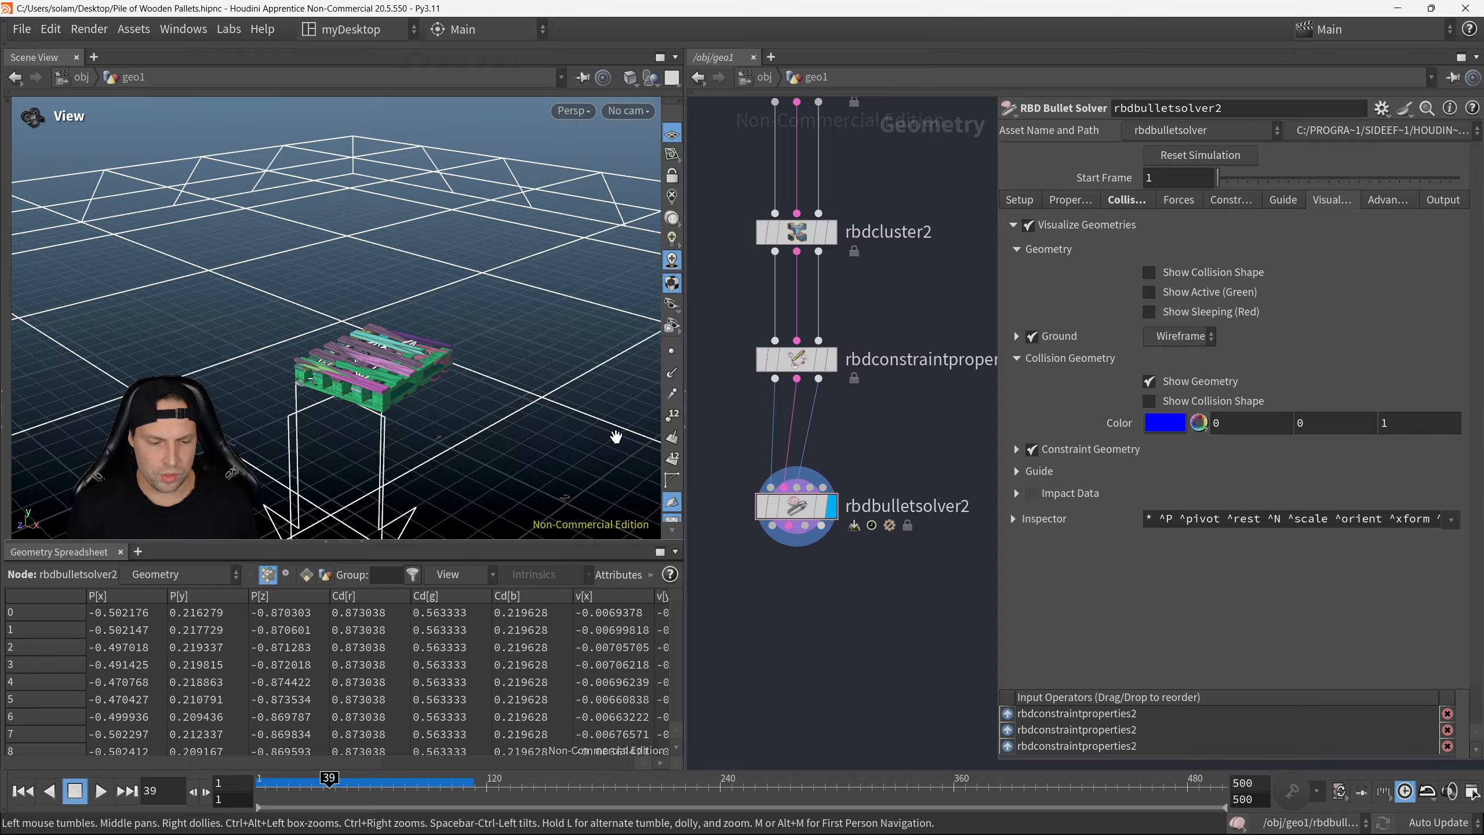
right_click_drag(467, 373, 713, 363)
middle_click_drag(401, 356, 488, 353)
left_click_drag(489, 352, 466, 364)
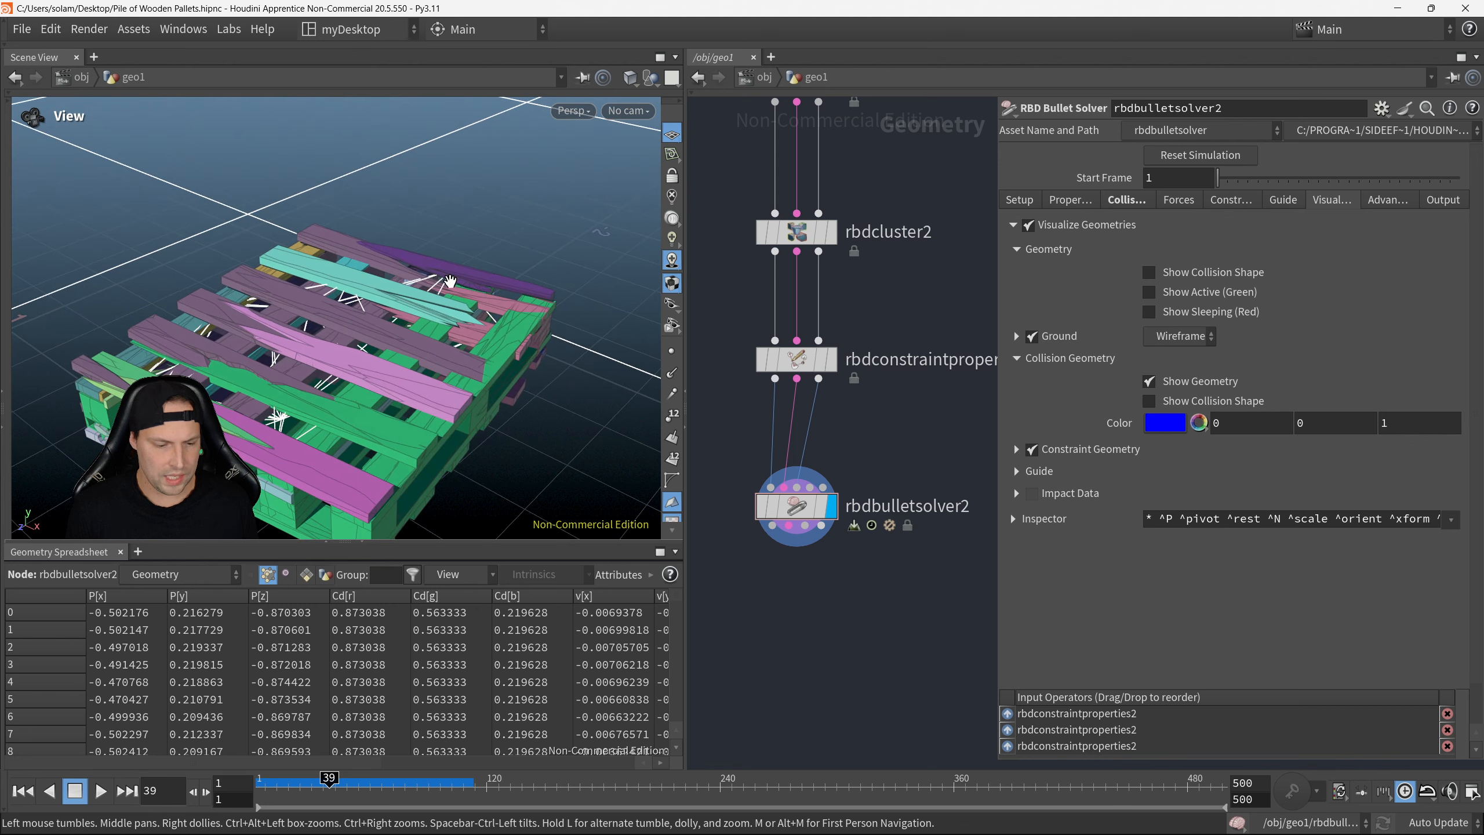
middle_click_drag(398, 403, 434, 349)
right_click_drag(434, 348, 476, 356)
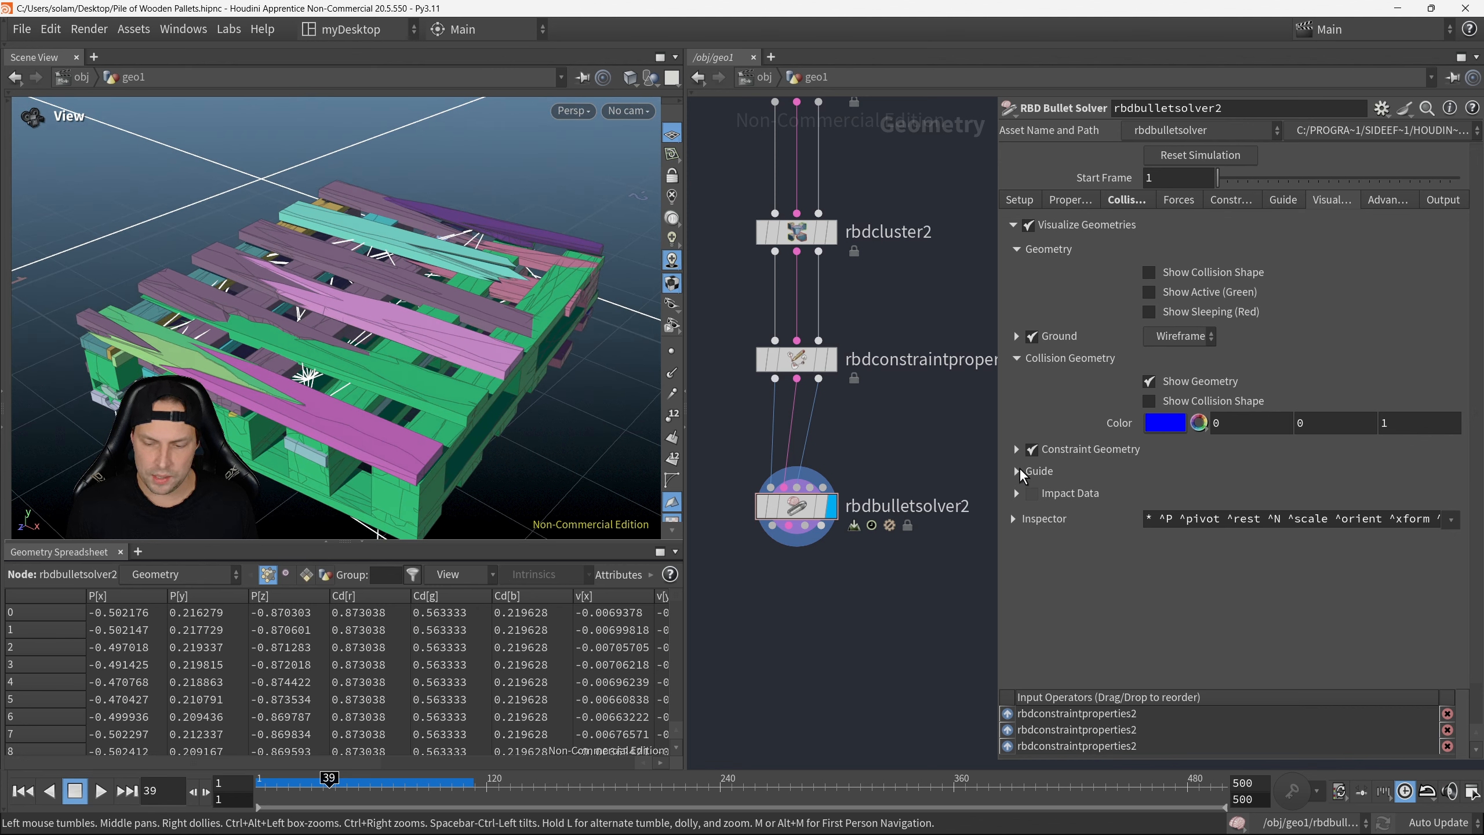
left_click(1030, 449)
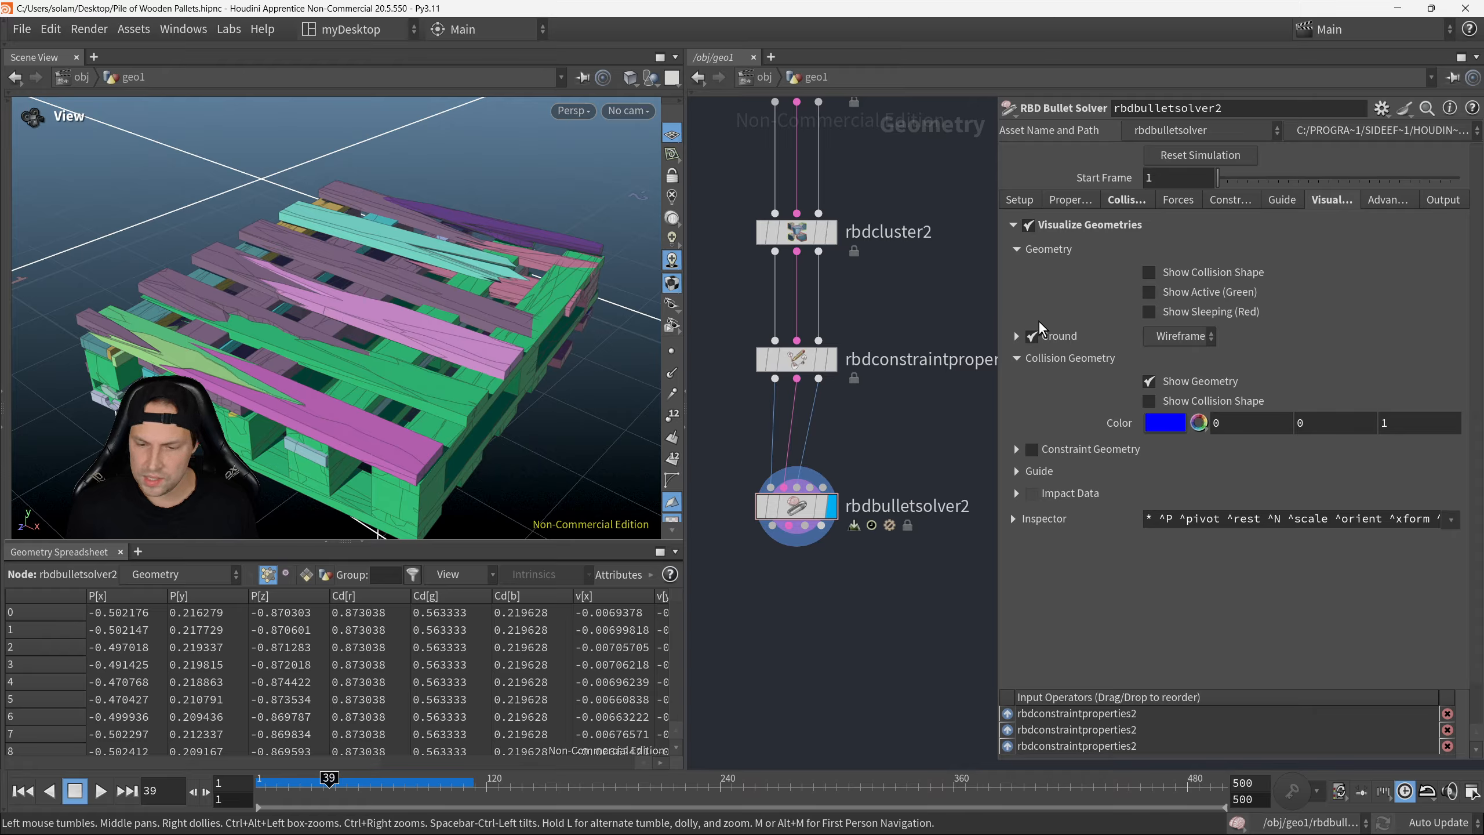
Step: Try hiding all of the solver's visualized geometries, look at the pallet alone, and restore the visualization
left_click(1030, 226)
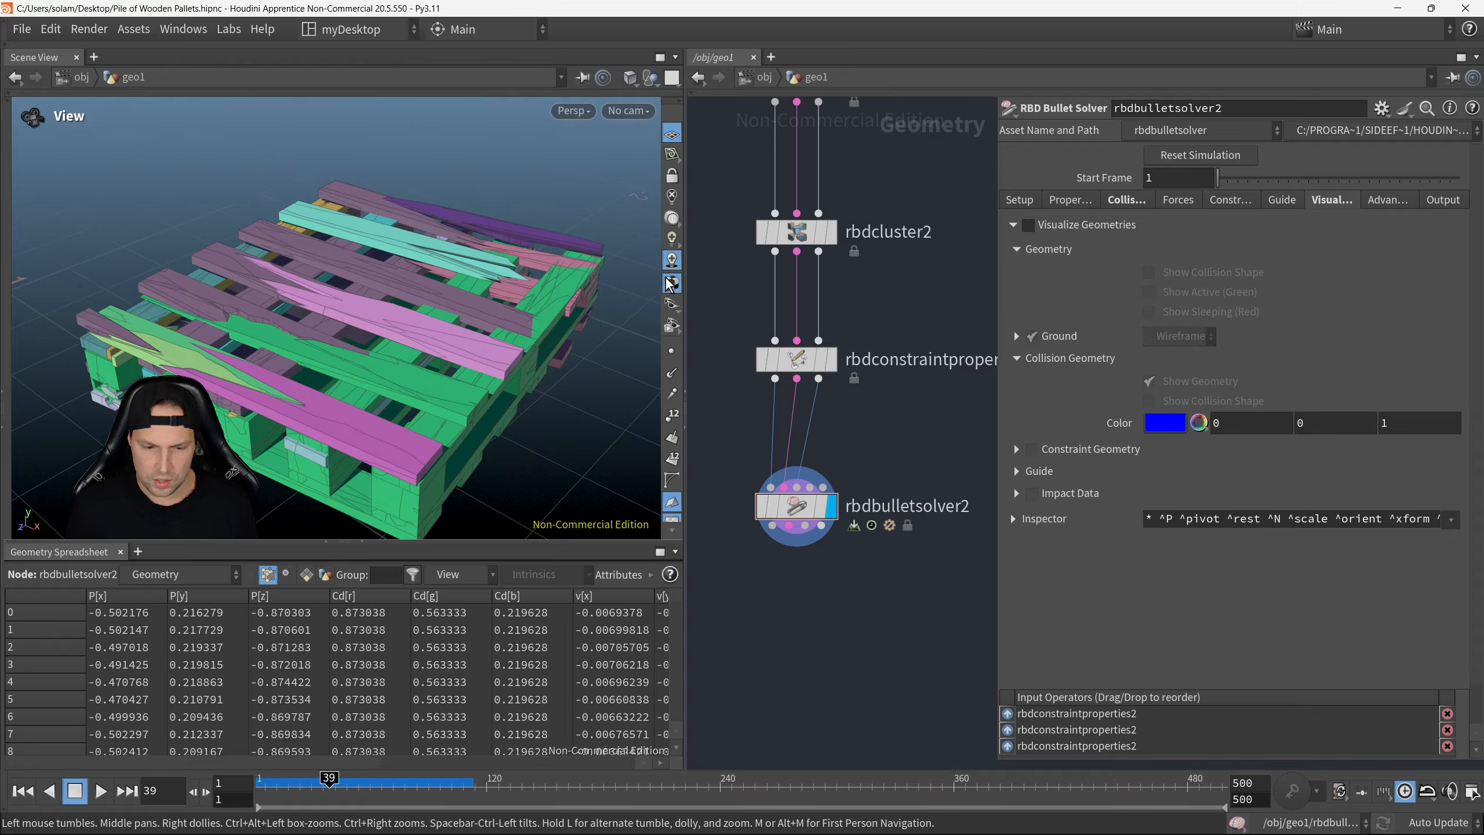
scroll(555, 302, "down", 5)
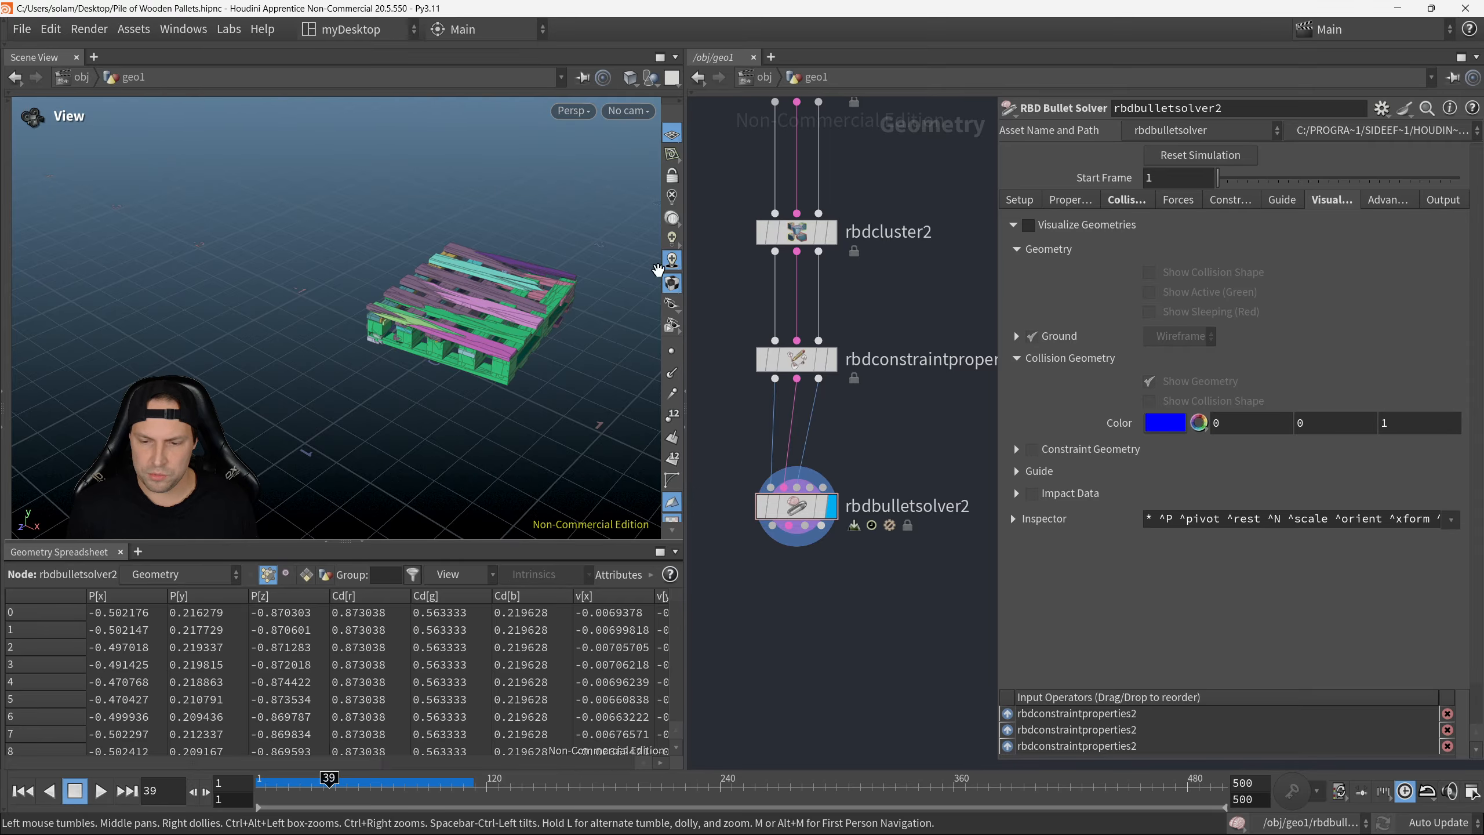
left_click_drag(515, 309, 449, 283)
scroll(489, 297, "down", 4)
middle_click_drag(530, 275, 476, 318)
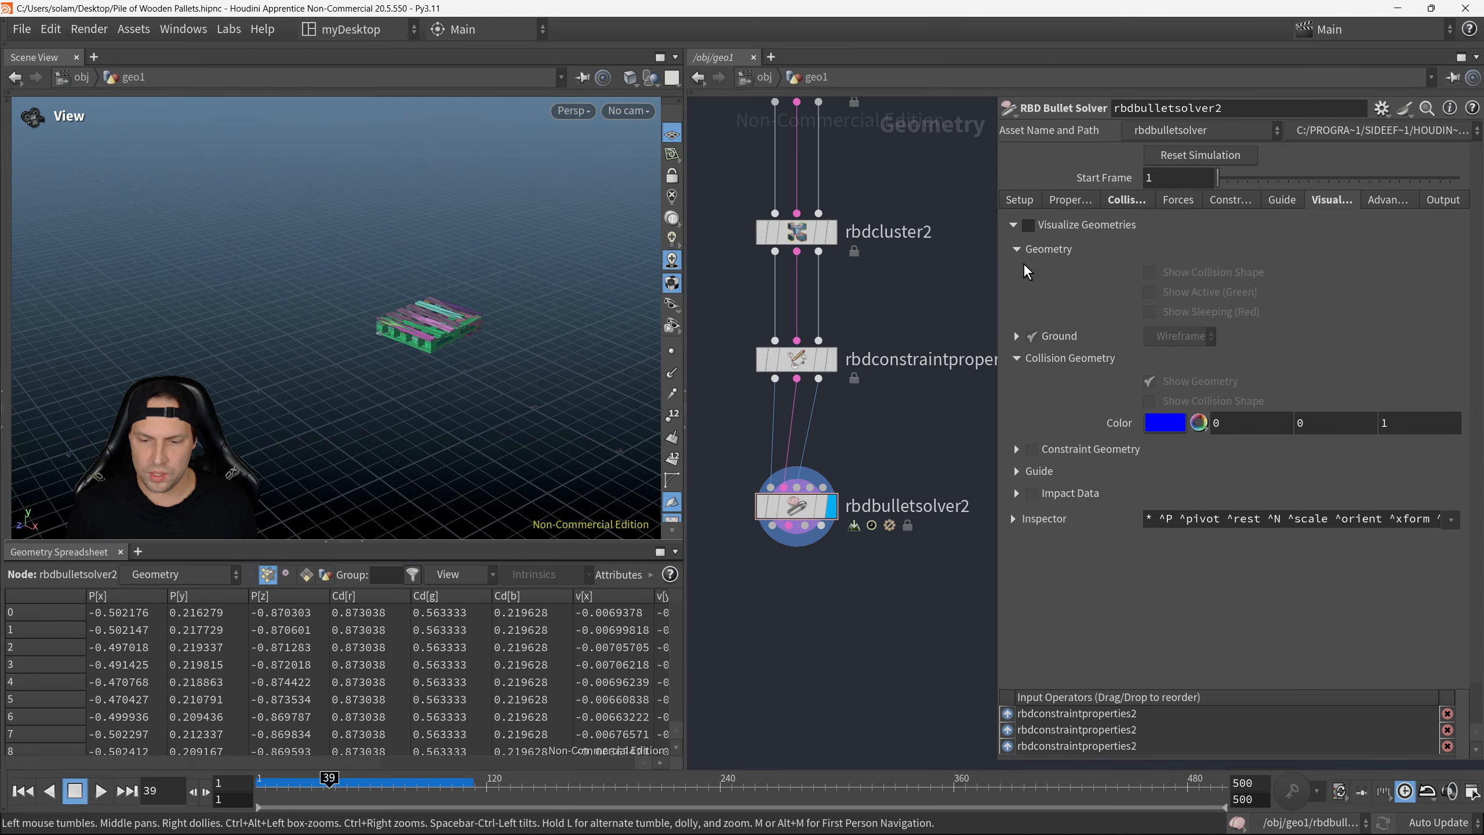
left_click(1029, 225)
Step: Try the Shaded display for the solver's ground, and return it to Wireframe
left_click(1180, 341)
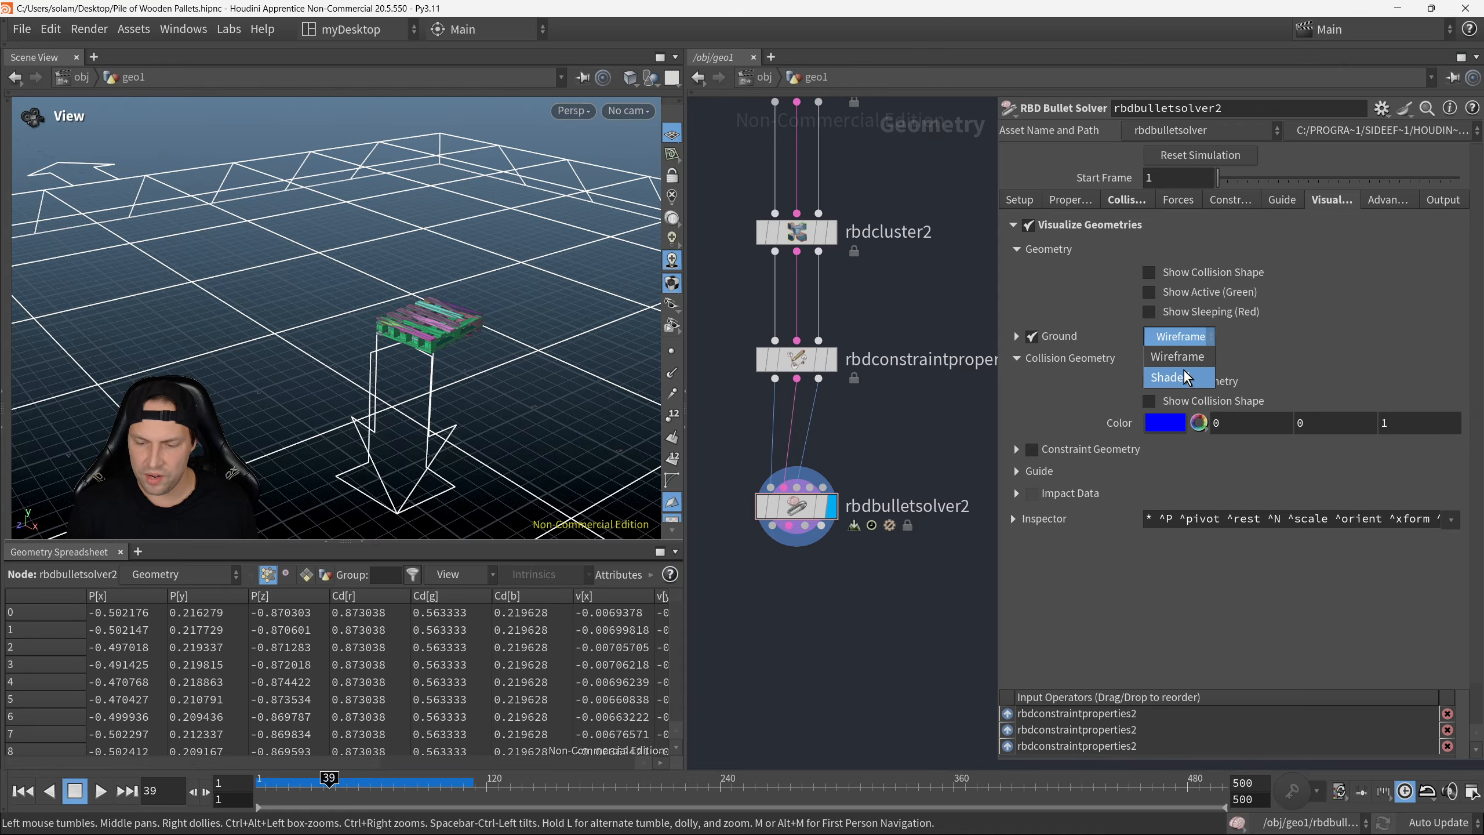
left_click(1166, 379)
mouse_move(474, 332)
left_mouse_down()
mouse_move(455, 309)
mouse_move(510, 323)
mouse_move(428, 351)
left_mouse_up()
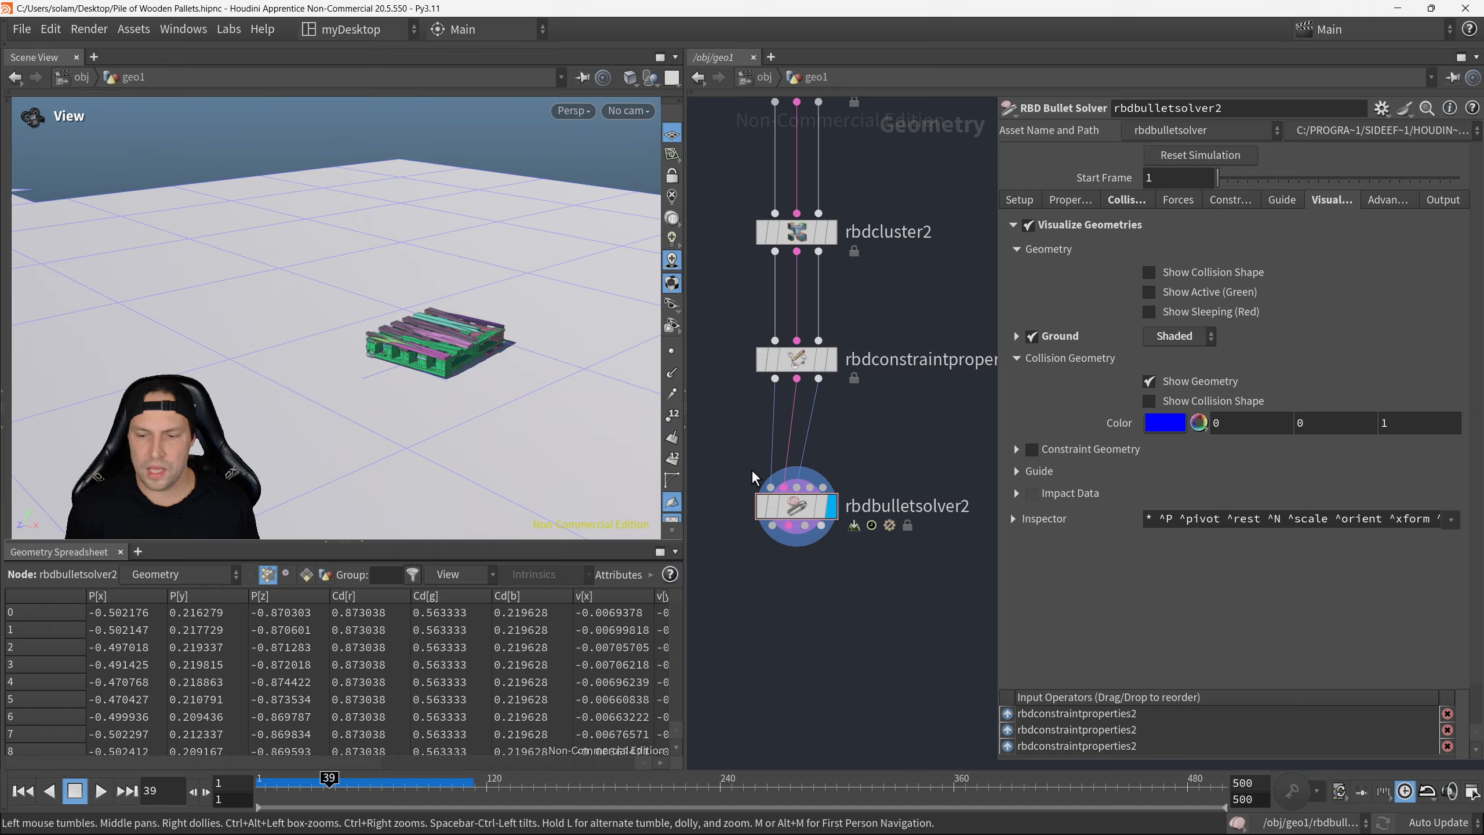
left_click(1179, 336)
left_click(1171, 338)
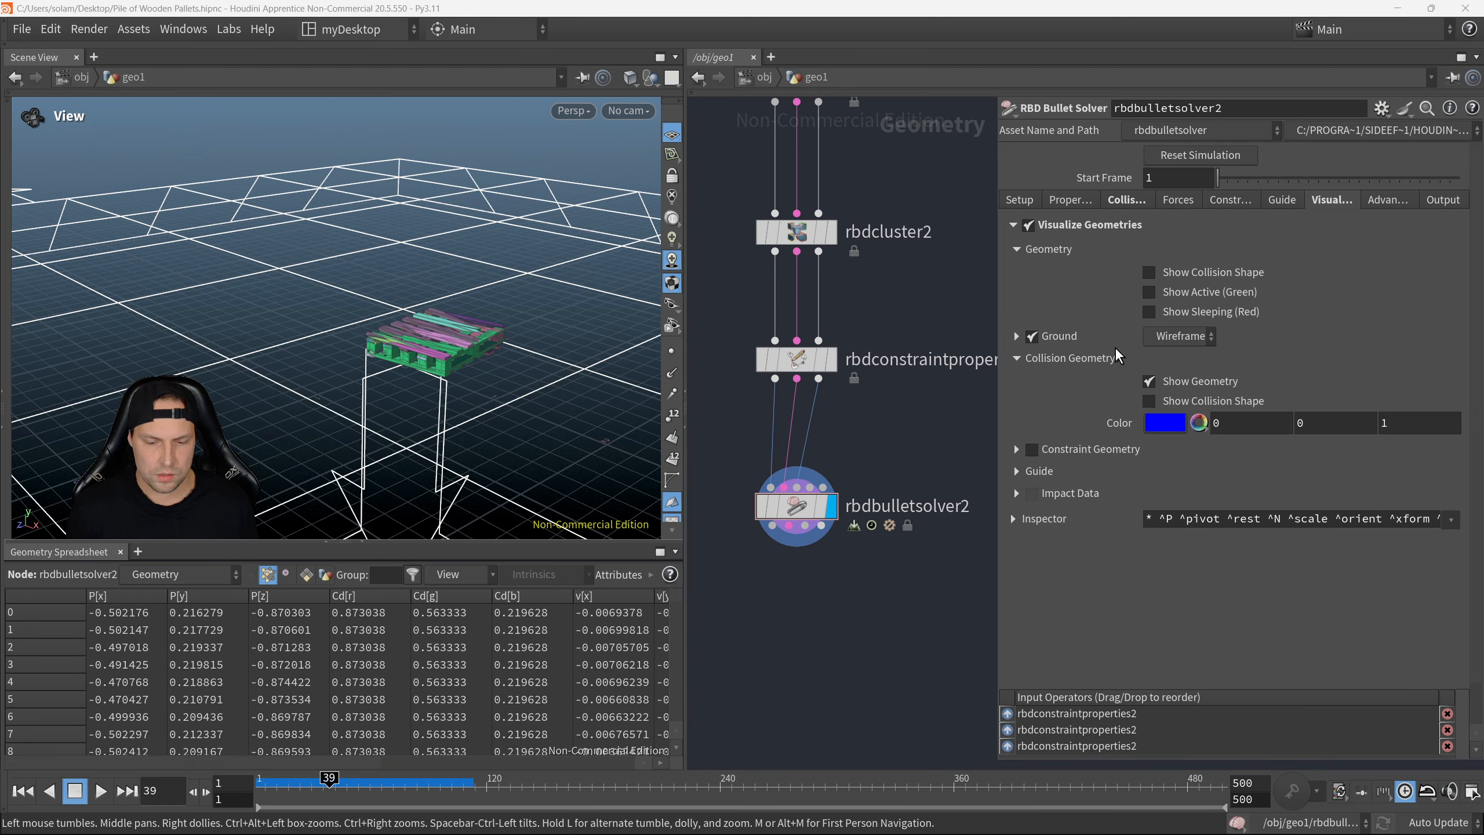
Step: Turn off the solver's ground visualization and examine the fallen pallet from a low side angle
left_click(1032, 336)
scroll(461, 345, "down", 5)
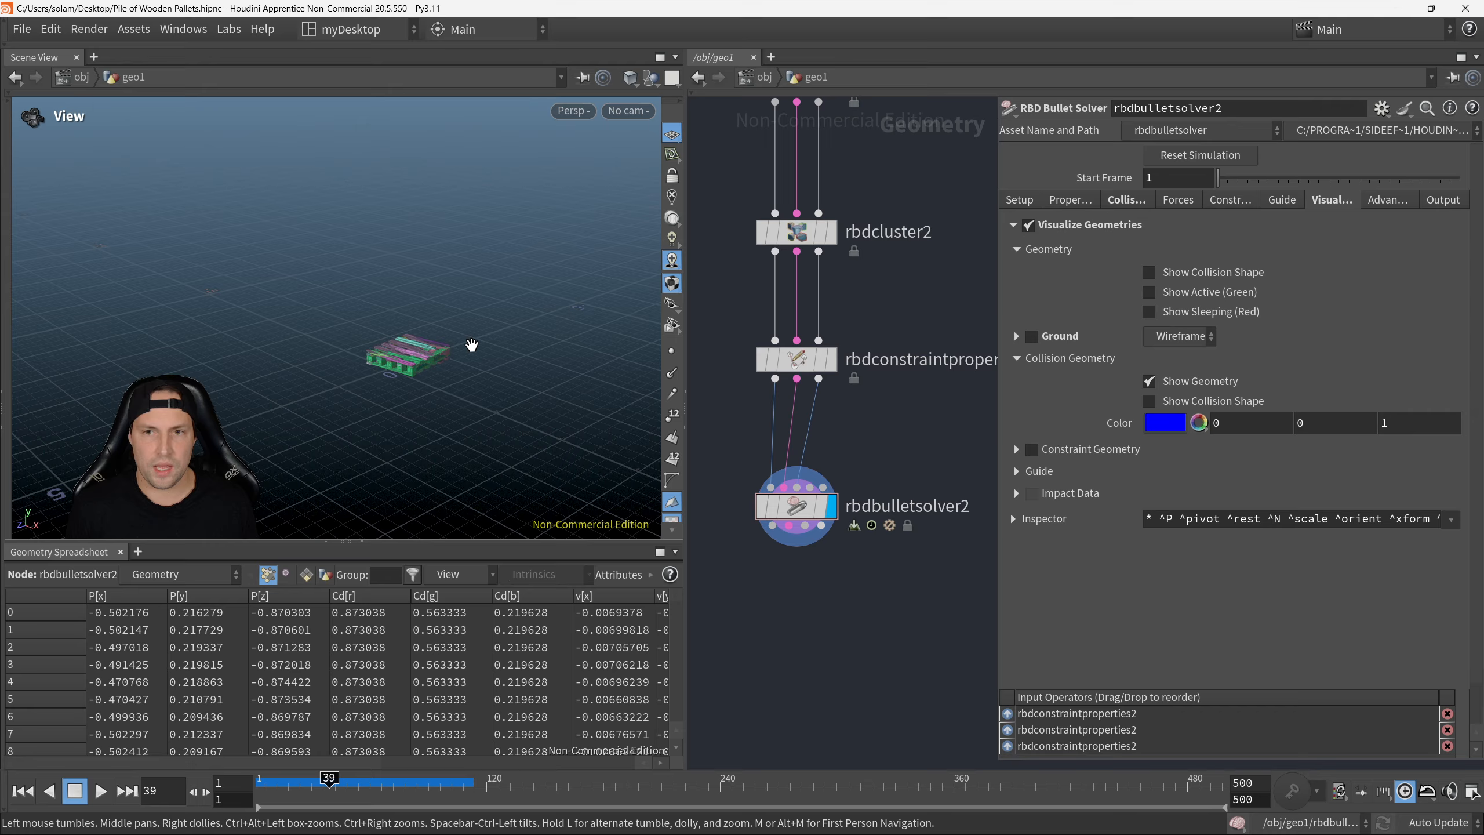
scroll(472, 344, "up", 3)
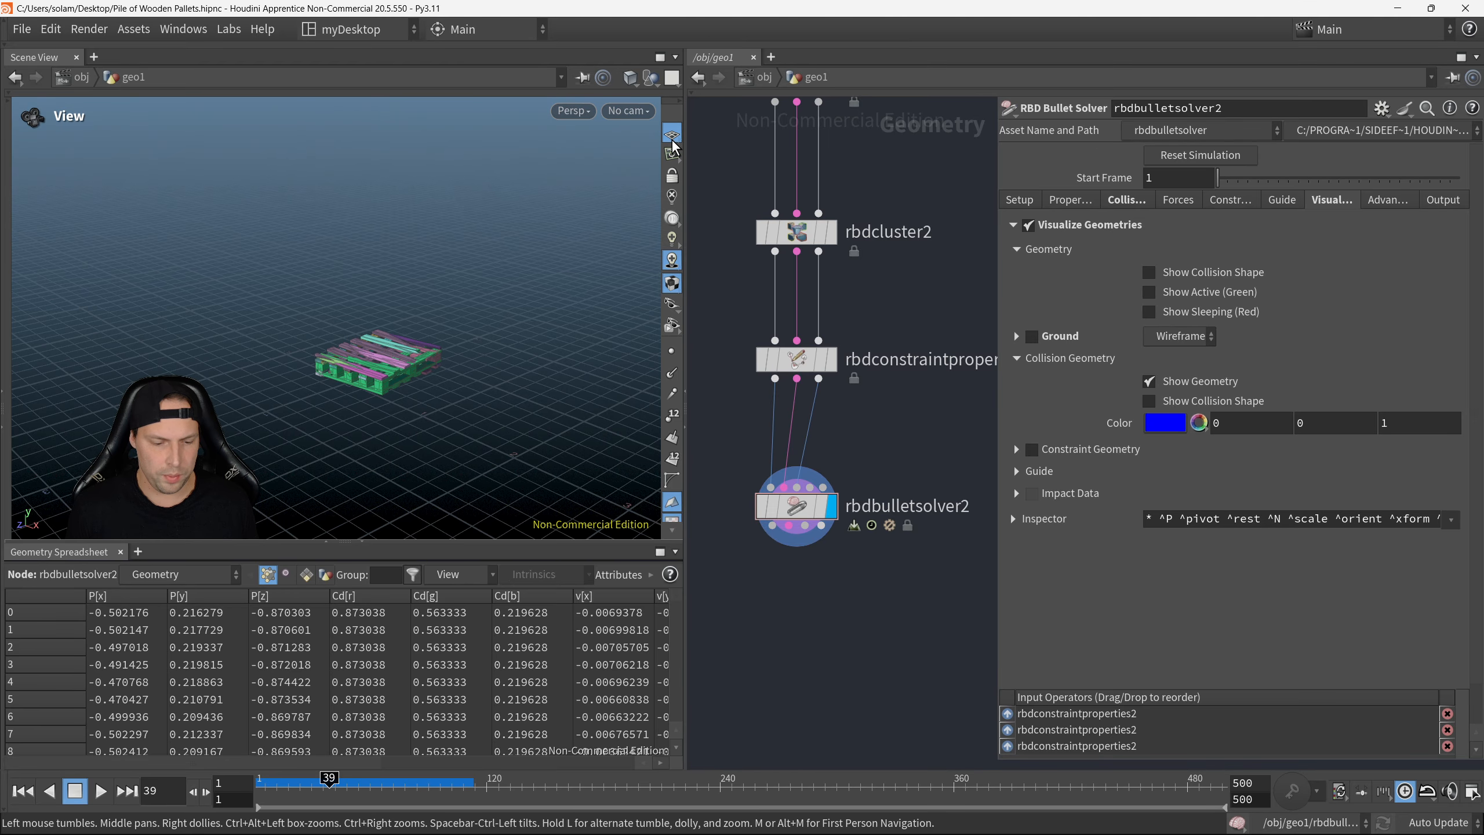
scroll(431, 366, "up", 5)
left_click_drag(458, 387, 473, 354)
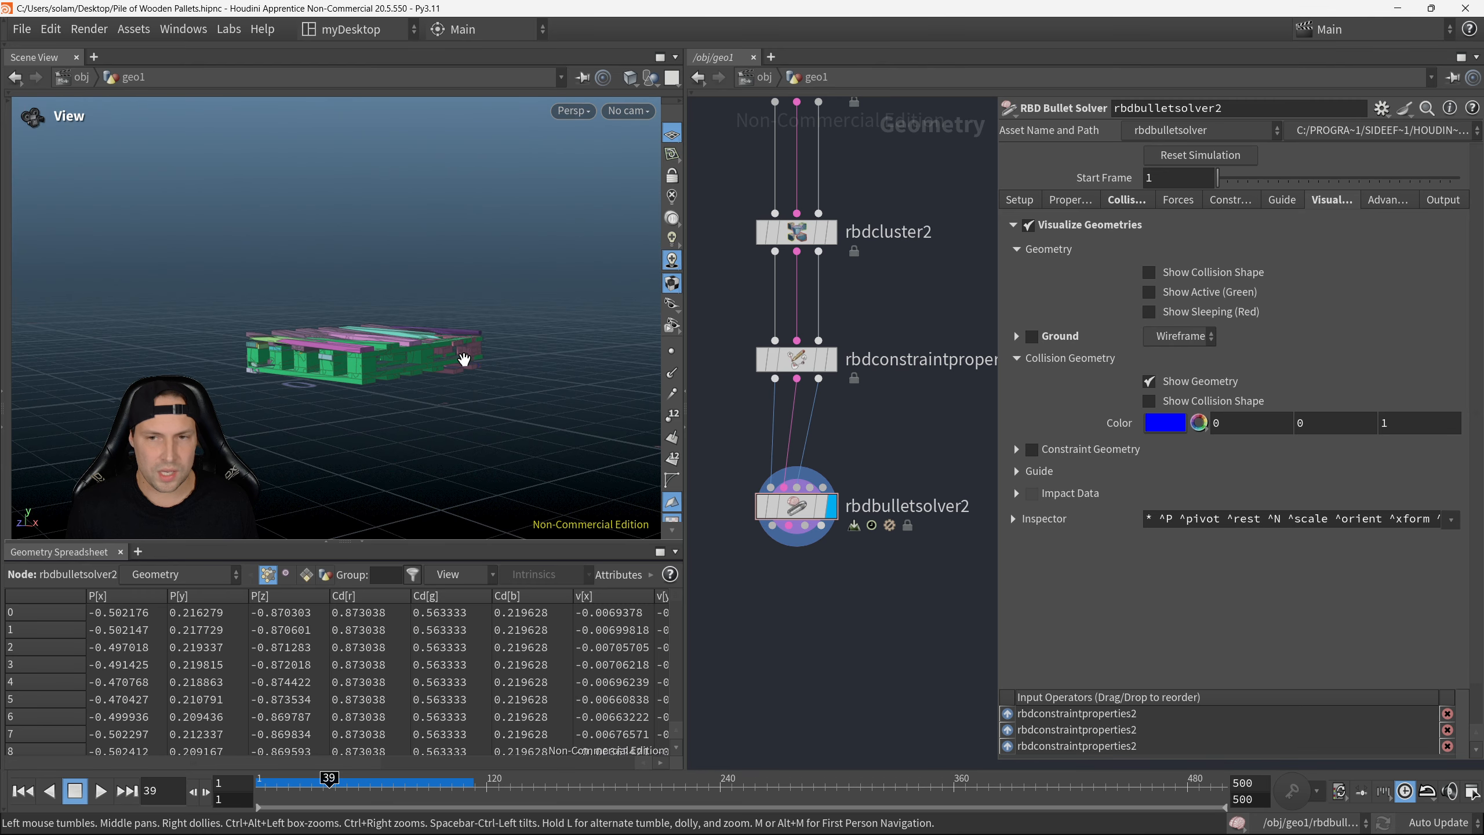
left_click_drag(367, 365, 487, 372)
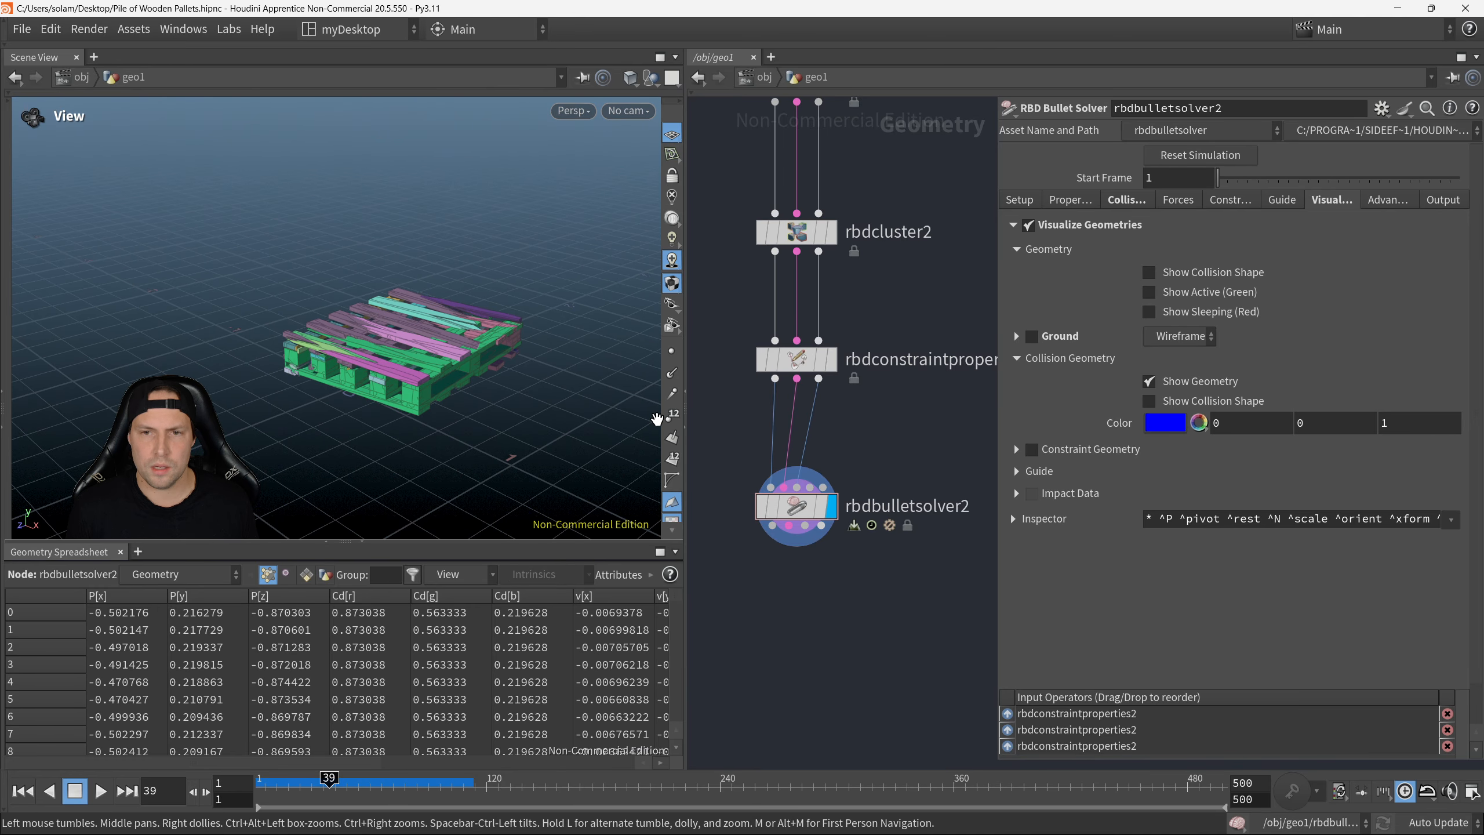
Step: Hide the parameters beside the node network and return to the first frame with the whole fall area in view
middle_click_drag(908, 610, 905, 603)
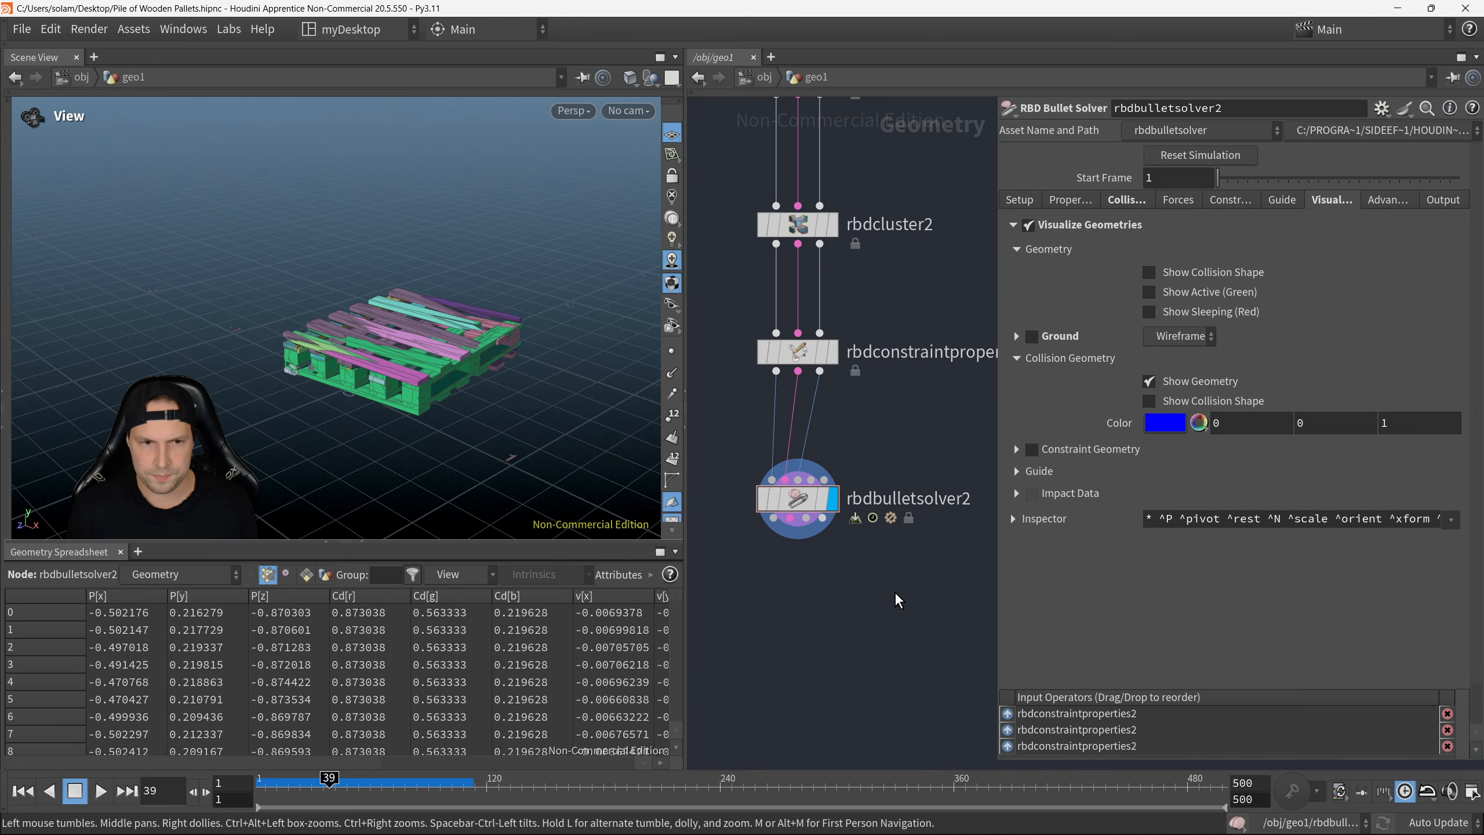
key("p")
right_click_drag(575, 319, 400, 304)
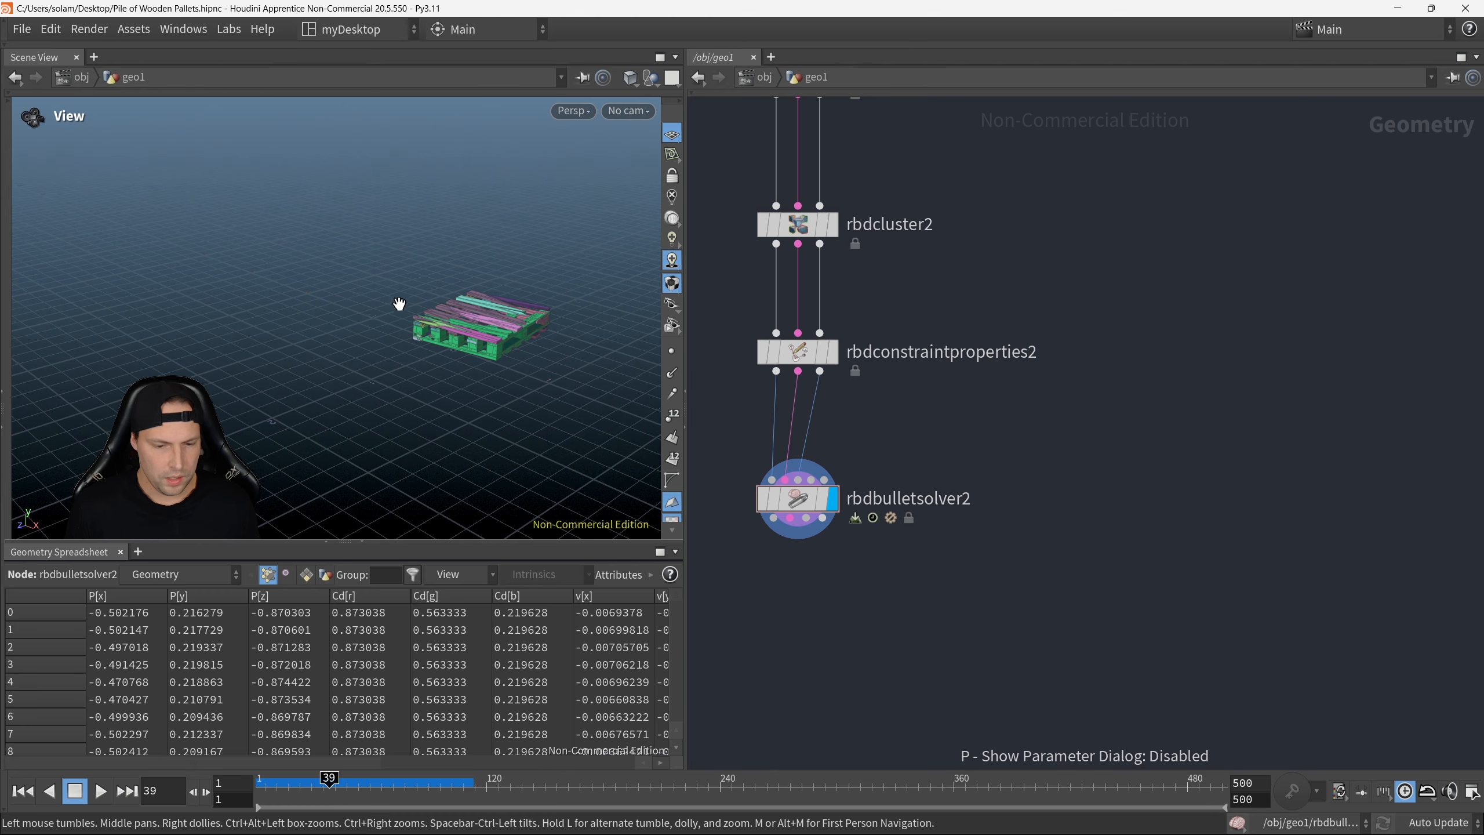
right_click_drag(527, 293, 467, 306)
middle_click_drag(468, 305, 346, 332)
left_click(32, 790)
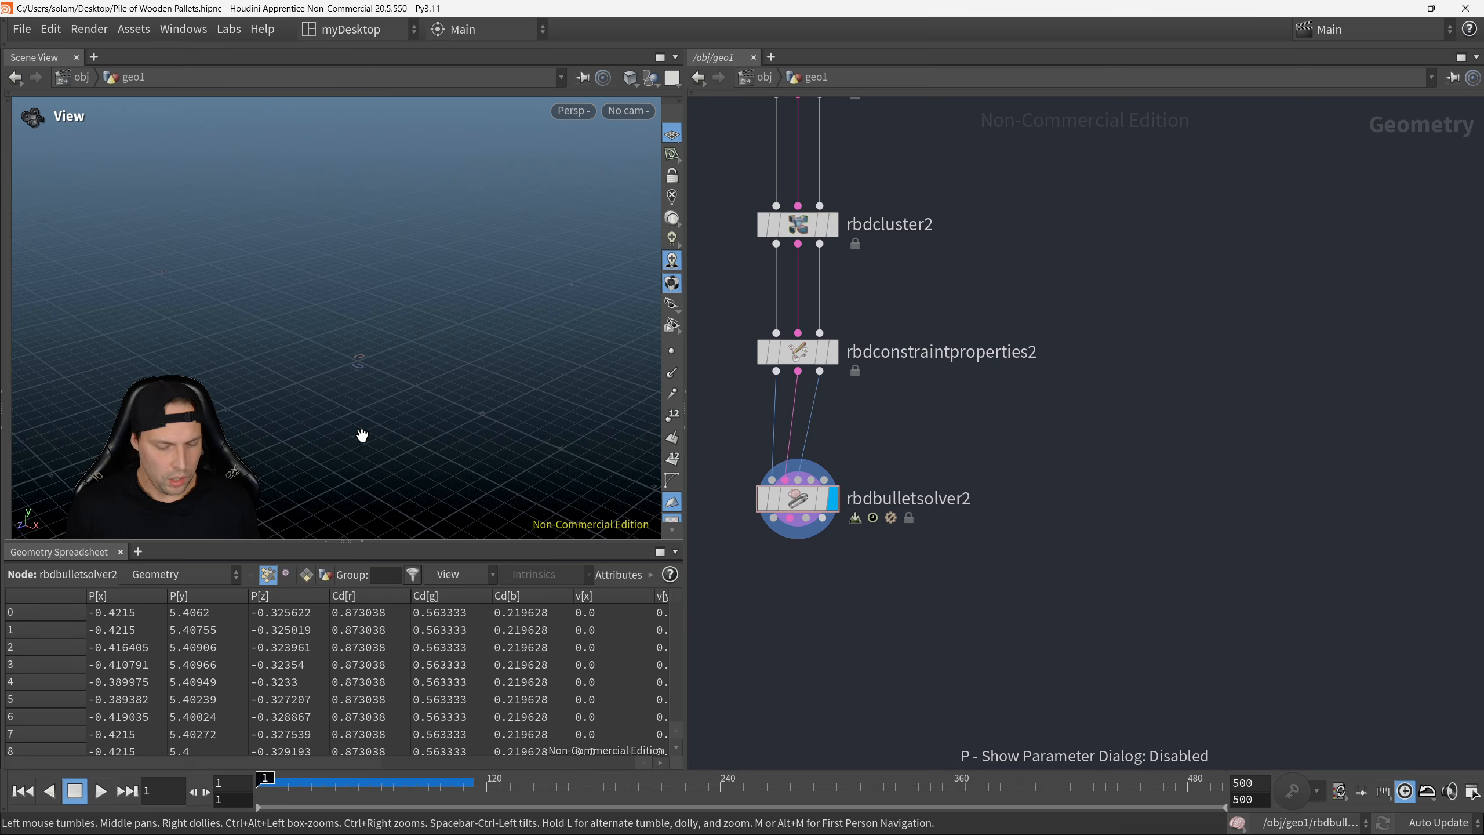
scroll(380, 413, "down", 3)
left_click_drag(420, 383, 422, 337)
middle_click_drag(467, 393, 423, 335)
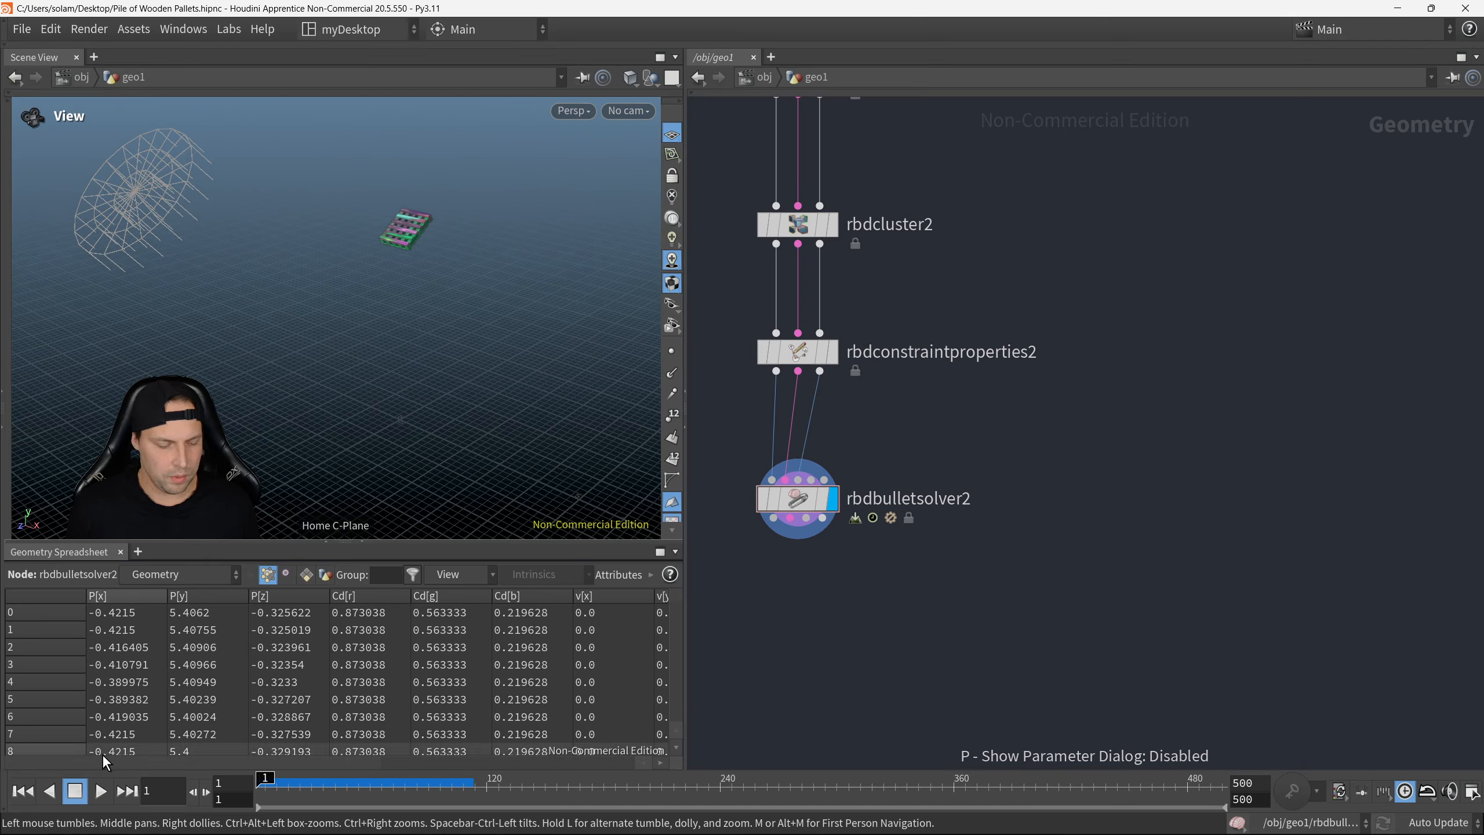
Step: Play the simulation from the first frame, stop it at frame 108, and look at the landed pallet
left_click(101, 790)
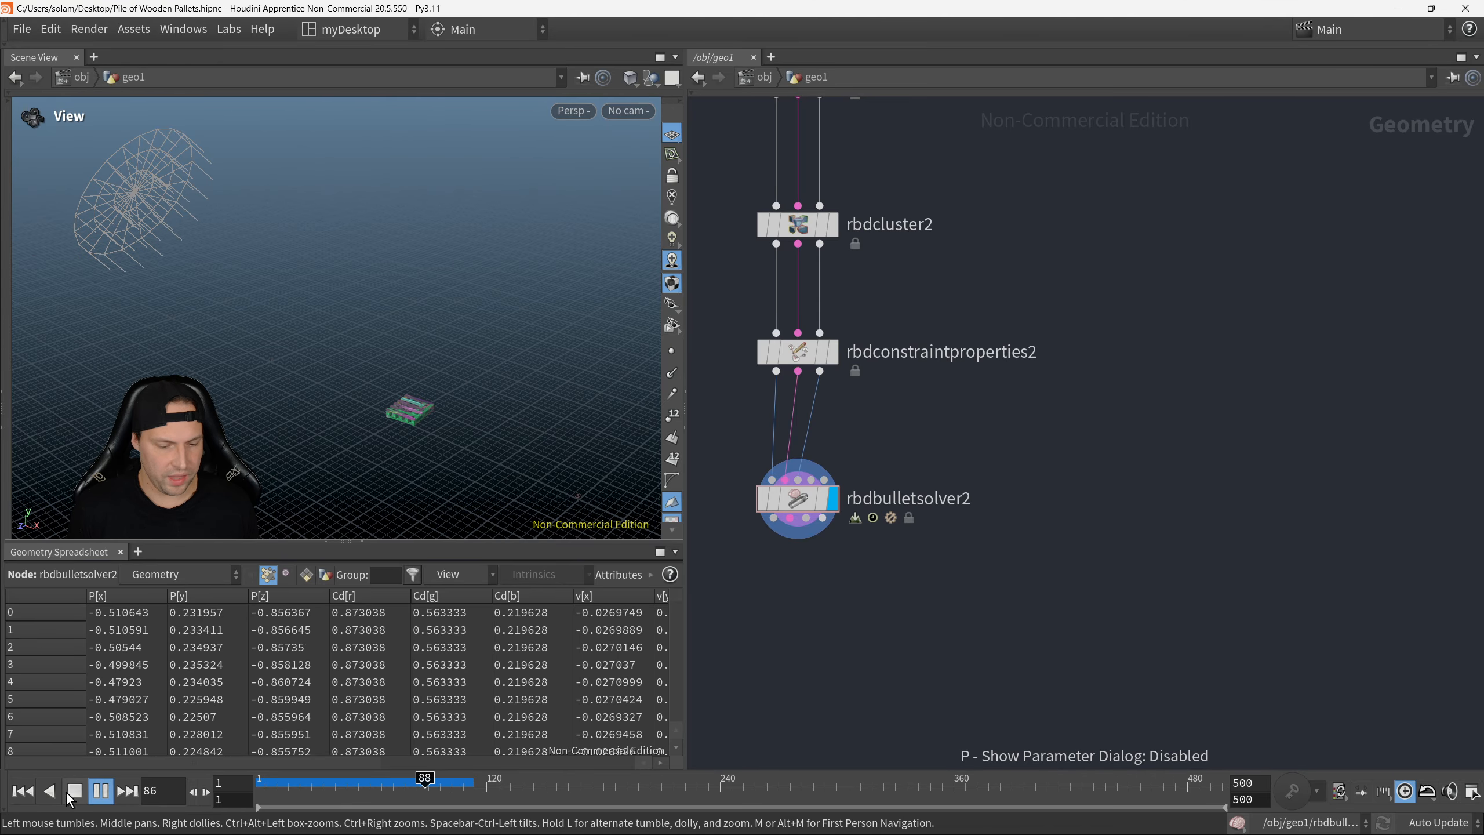
left_click(75, 790)
right_click_drag(399, 437, 628, 413)
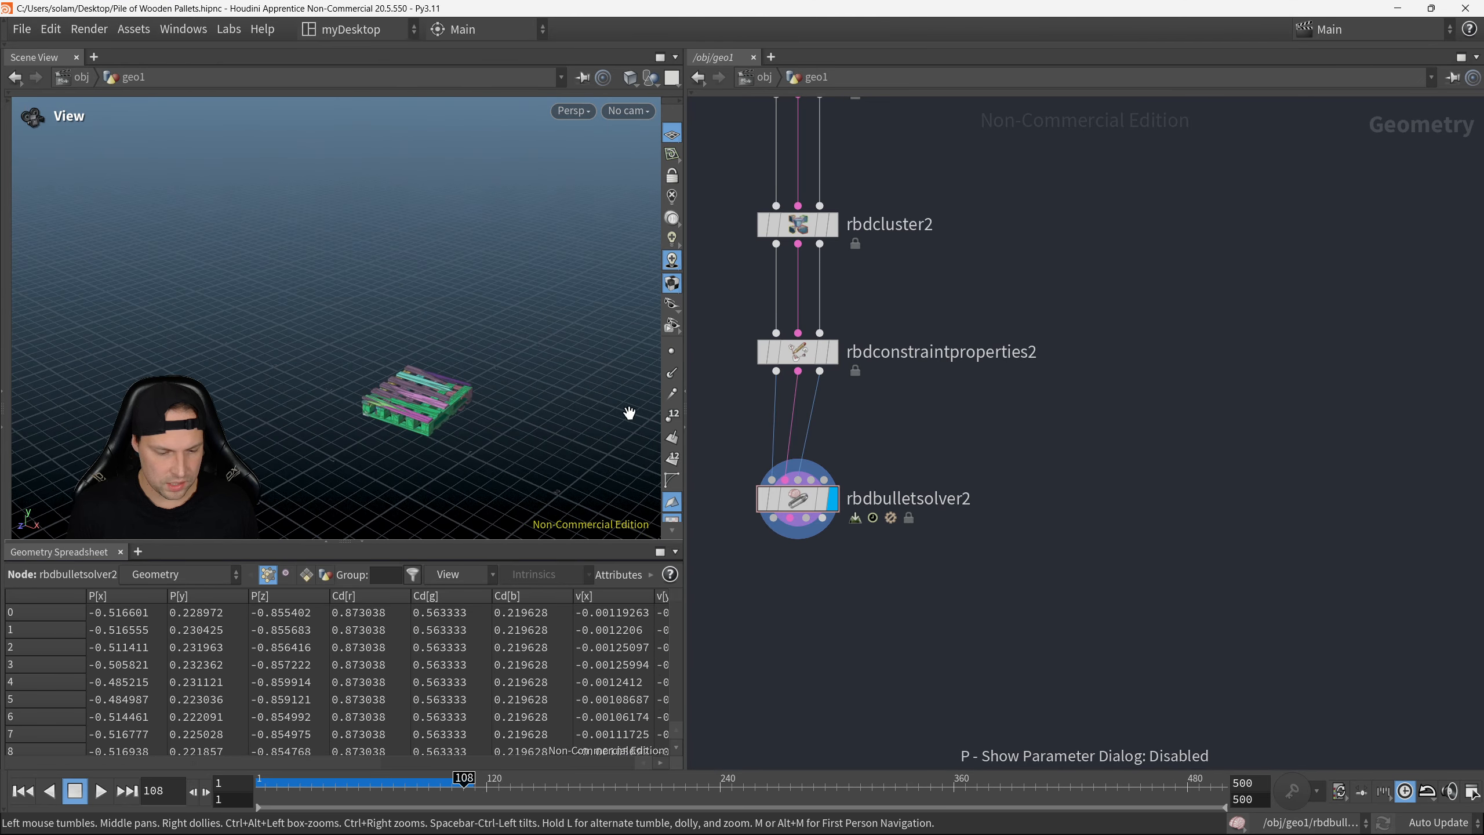
right_click_drag(461, 452, 614, 376)
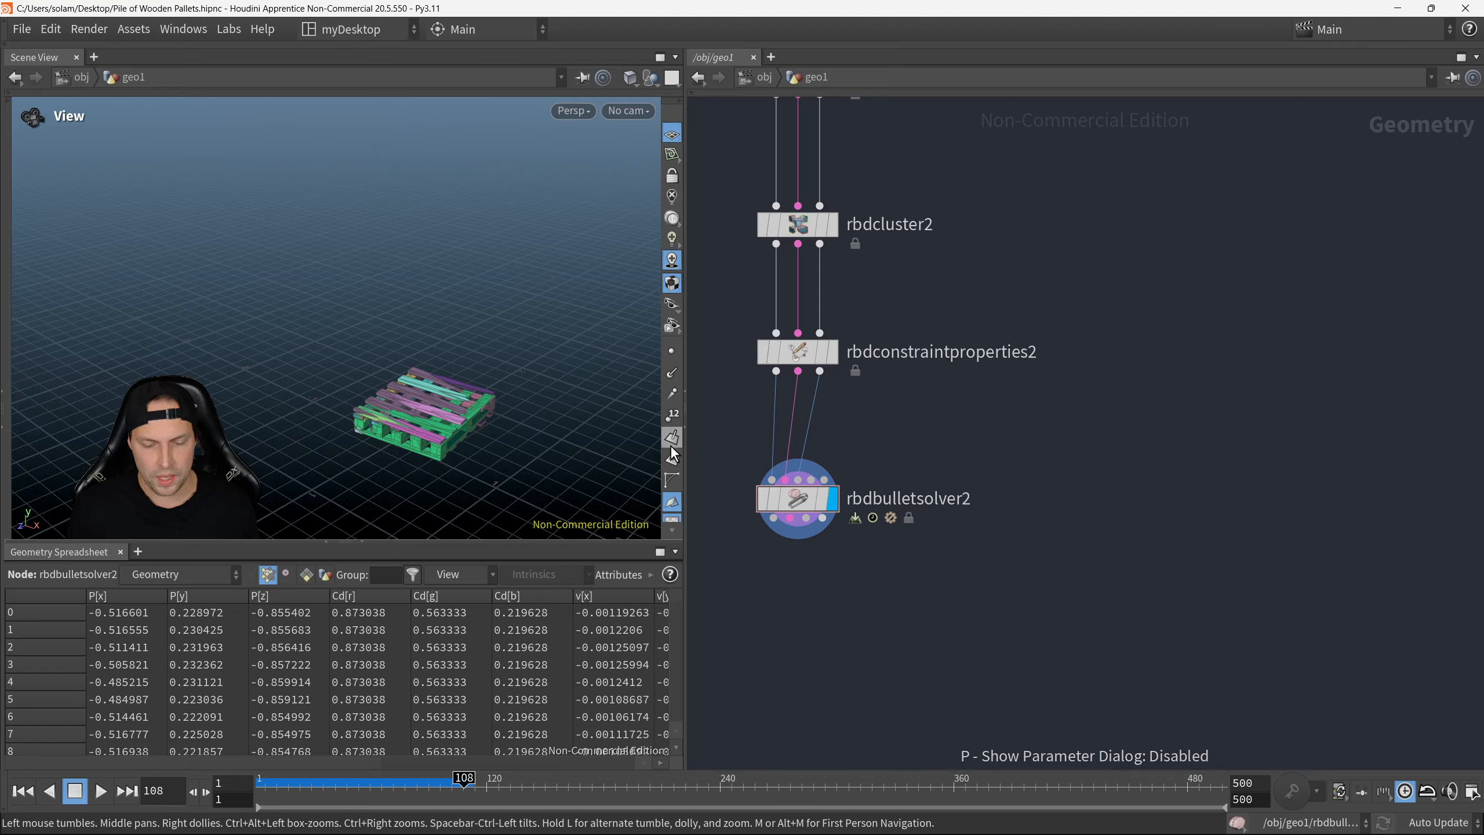
Step: Turn off the viewport's visualizer colors and examine the fallen pallet in its wood color up close
scroll(671, 447, "down", 5)
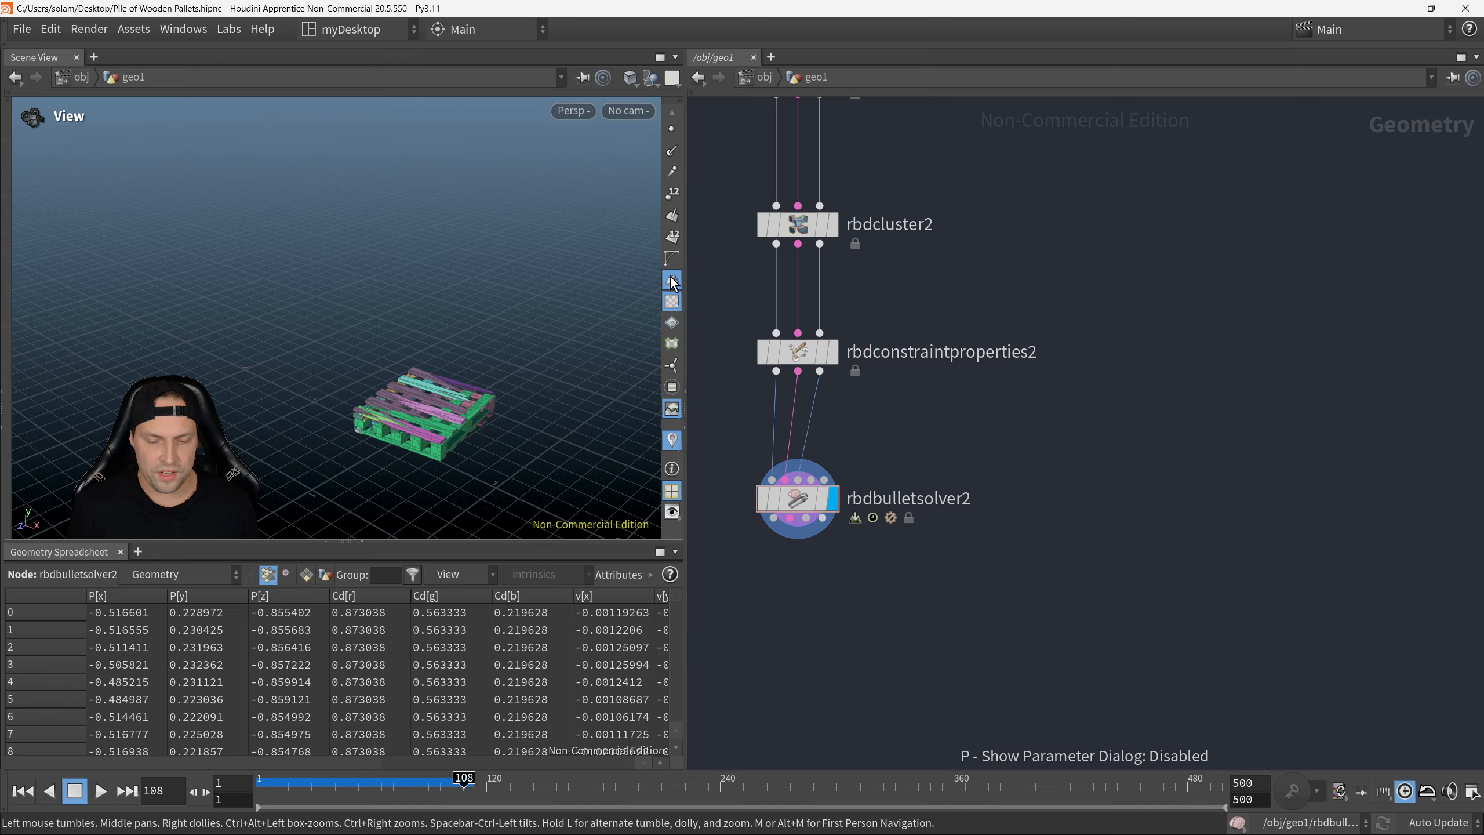
left_click(673, 439)
right_click_drag(631, 433, 508, 389)
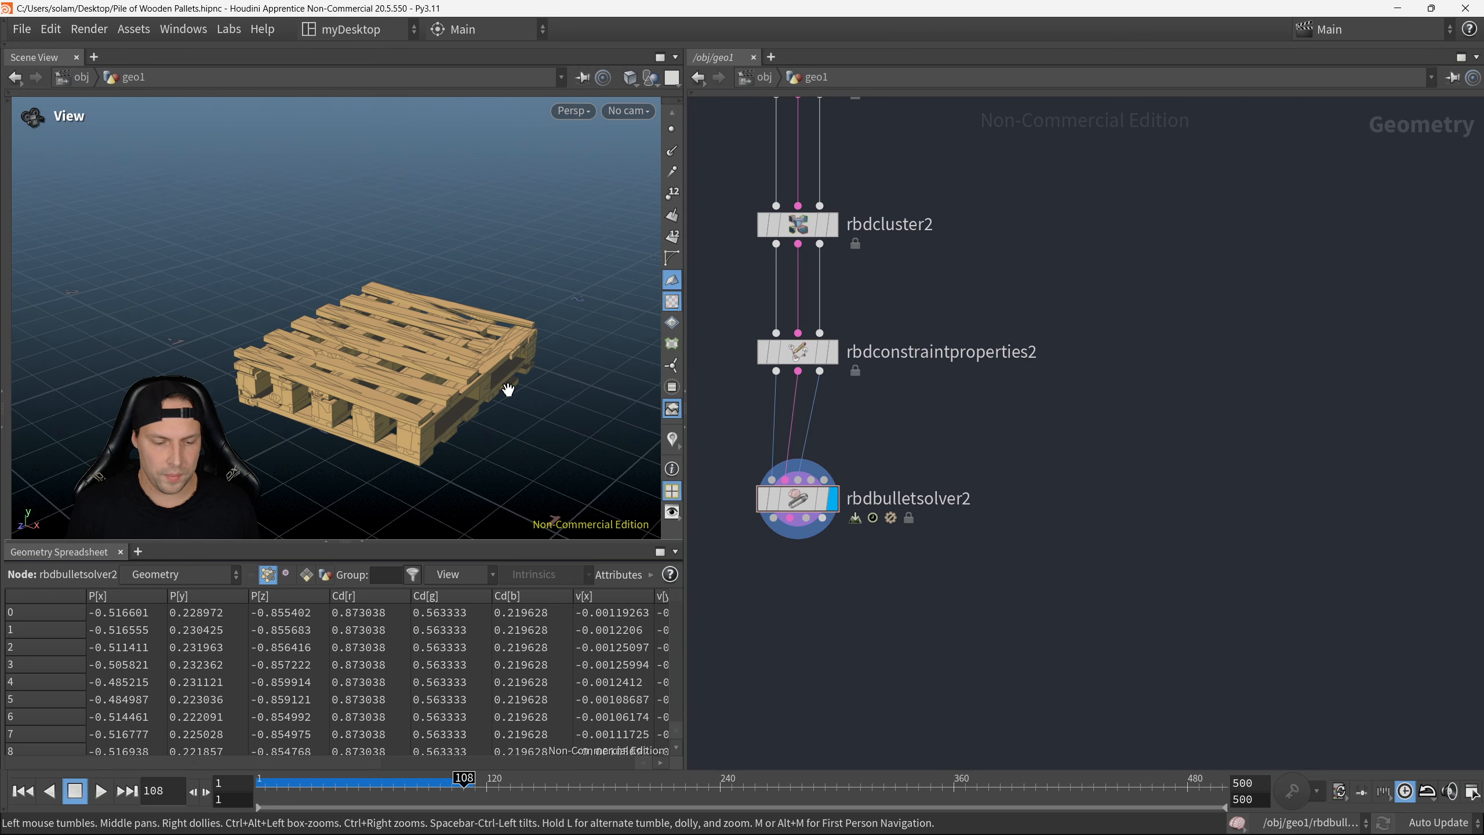
mouse_move(508, 390)
left_mouse_down()
mouse_move(440, 371)
mouse_move(543, 348)
mouse_move(514, 407)
mouse_move(526, 398)
left_mouse_up()
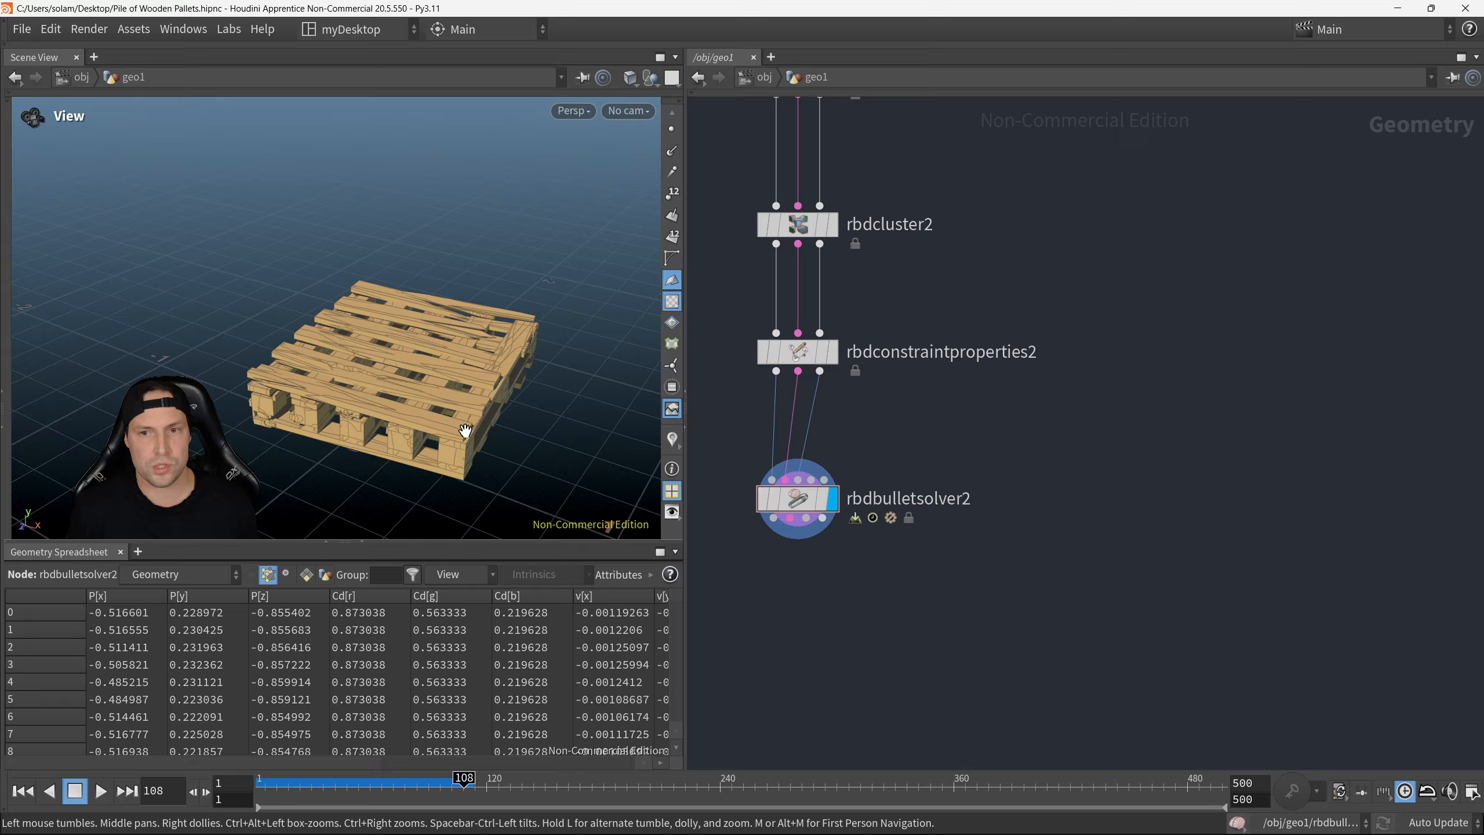
Step: Replay the simulation from the first frame with the whole pallet in view
scroll(447, 357, "down", 4)
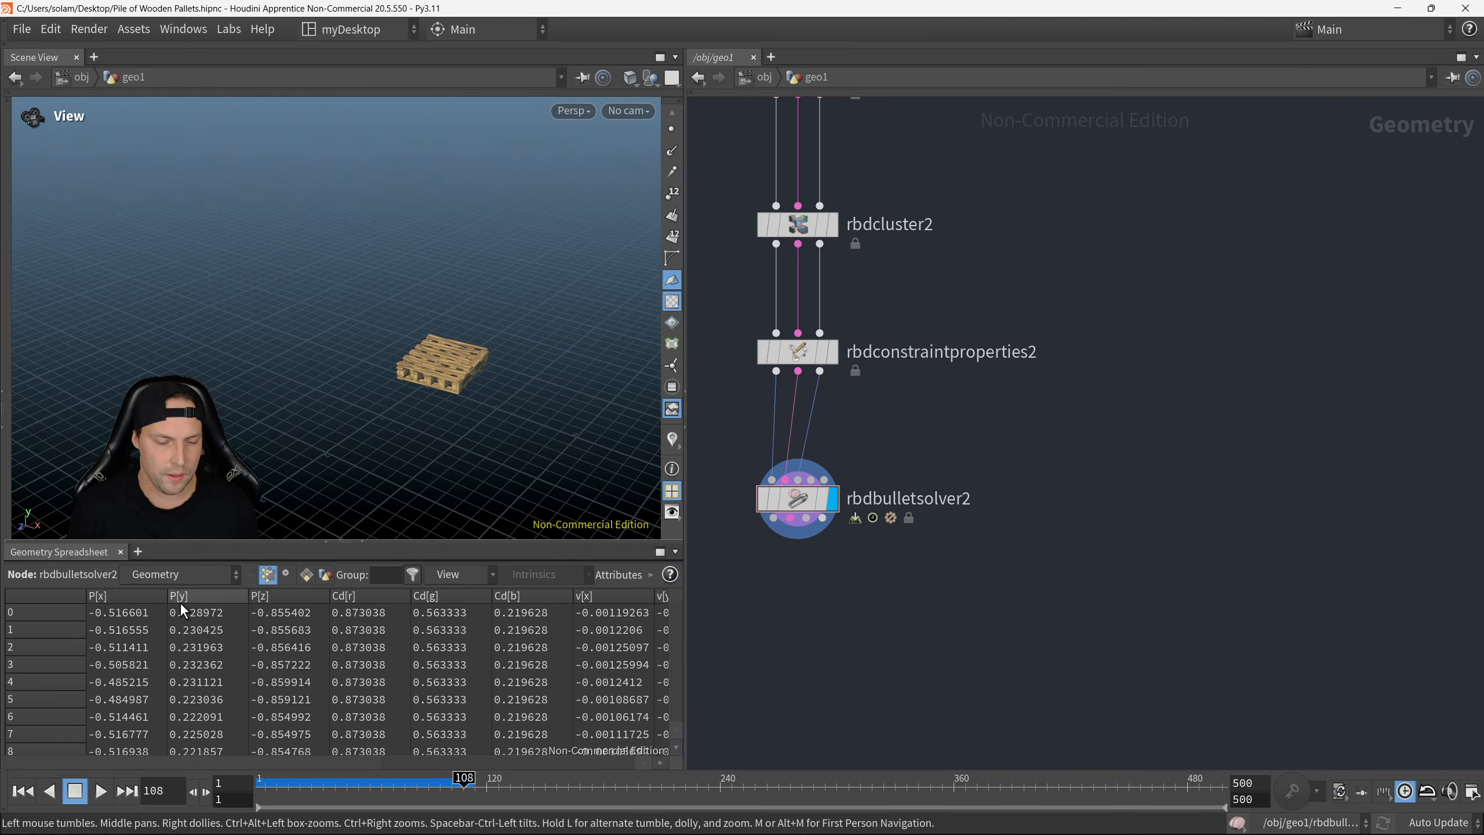
left_click(22, 791)
left_click(101, 790)
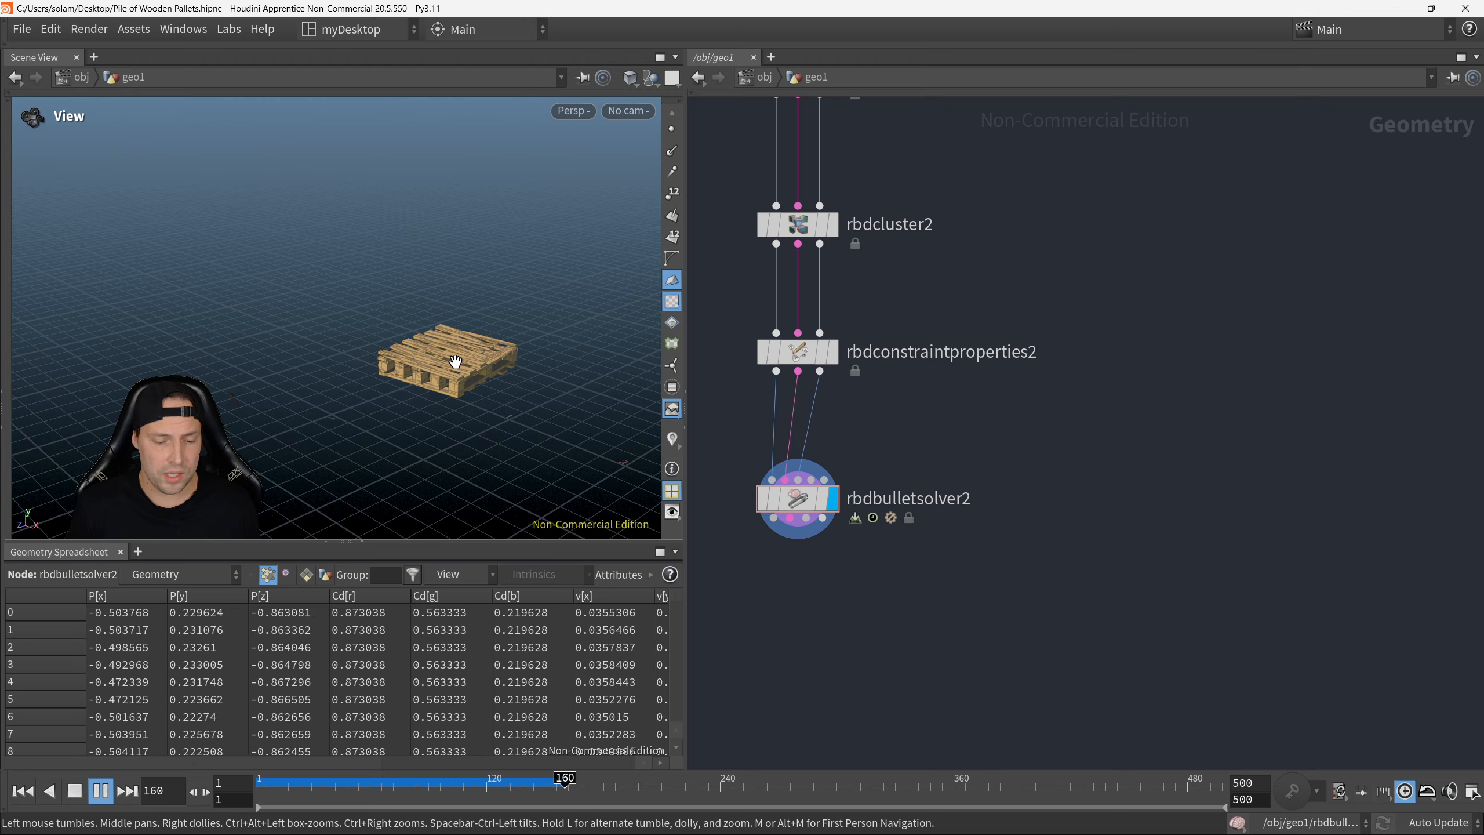
Step: Set the viewport shading to Smooth Shaded while viewing the pallet up close
scroll(464, 331, "up", 5)
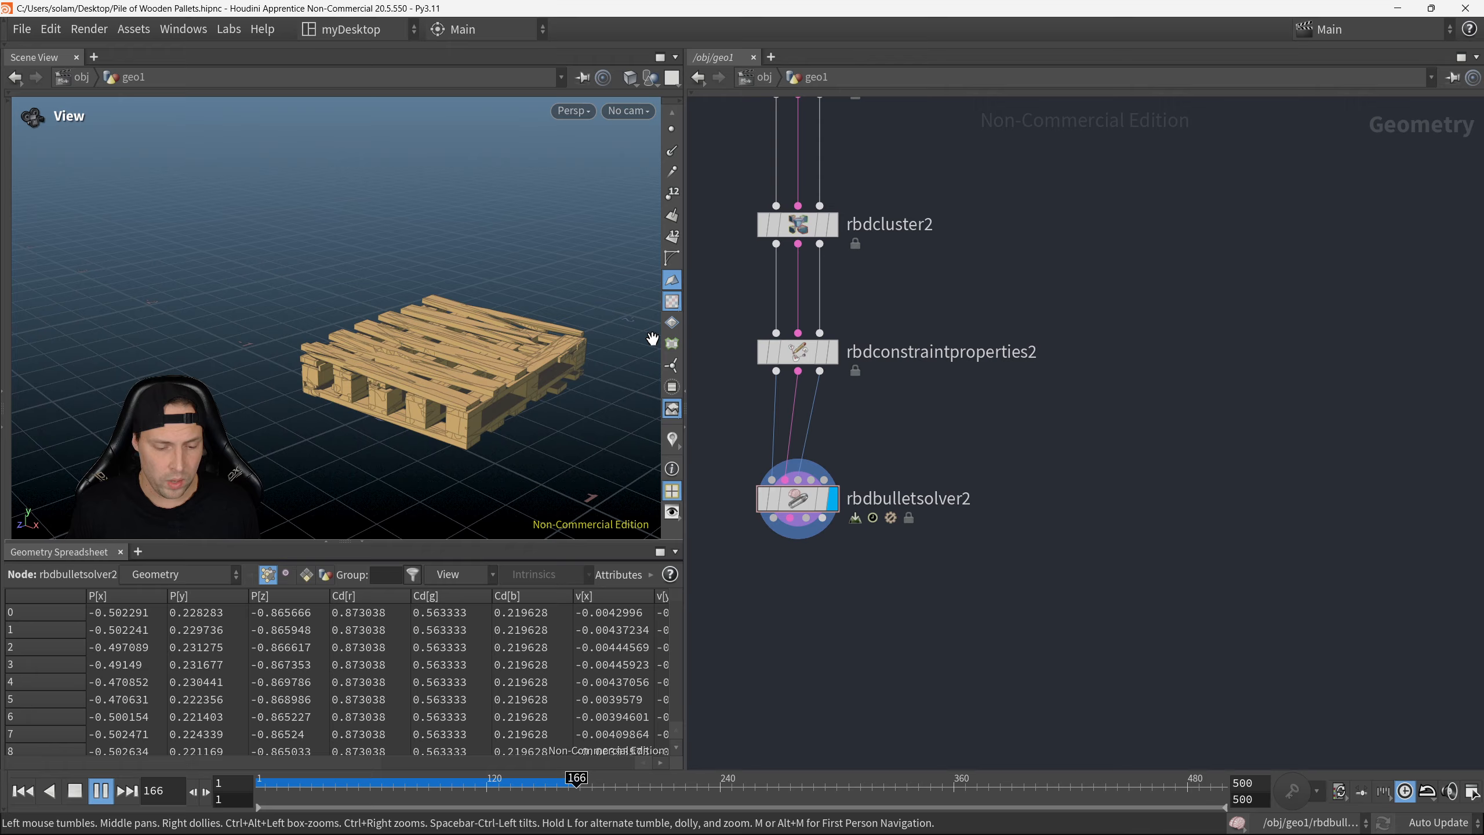
left_click(632, 79)
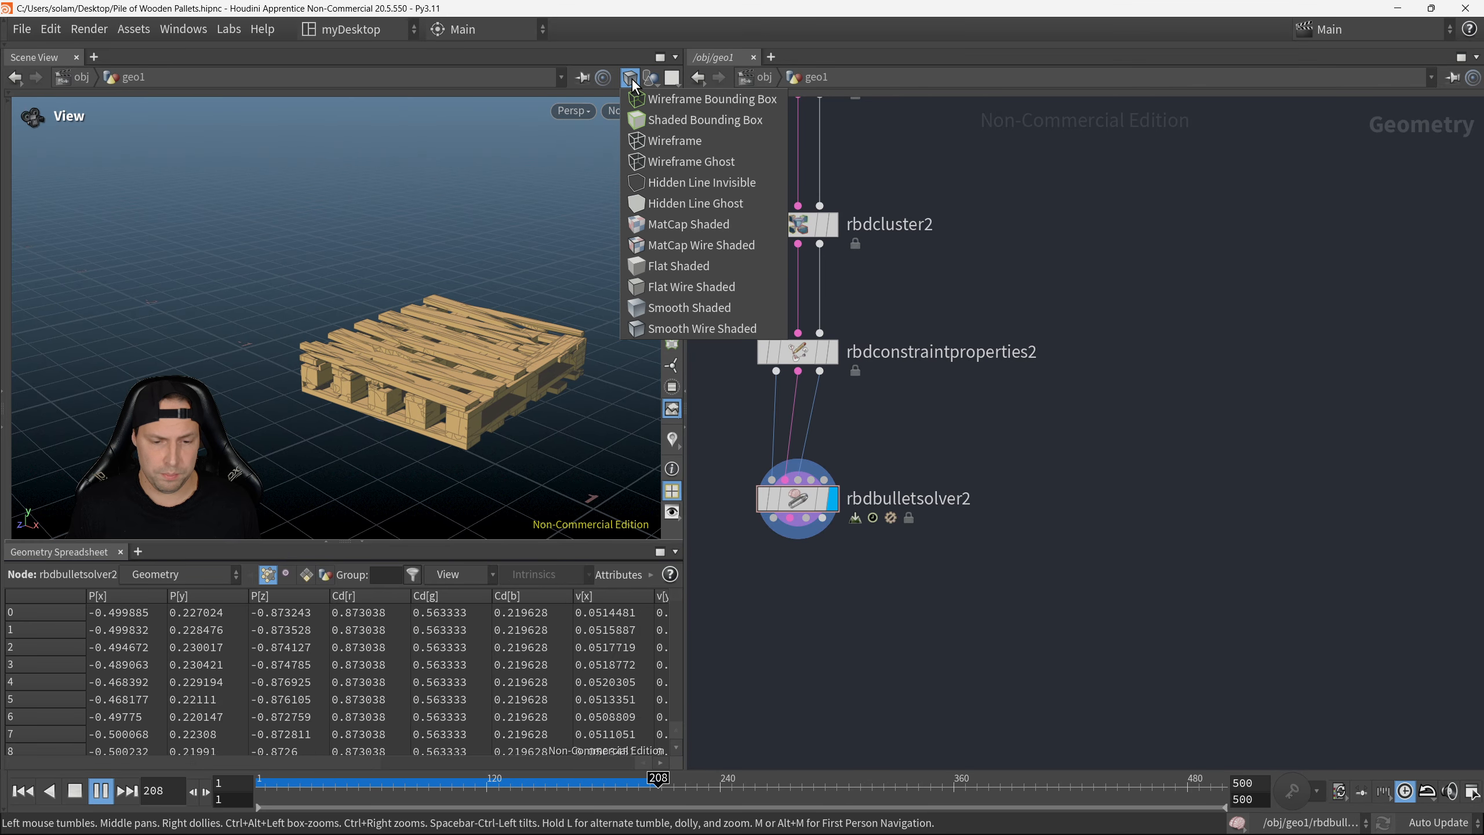
left_click(714, 306)
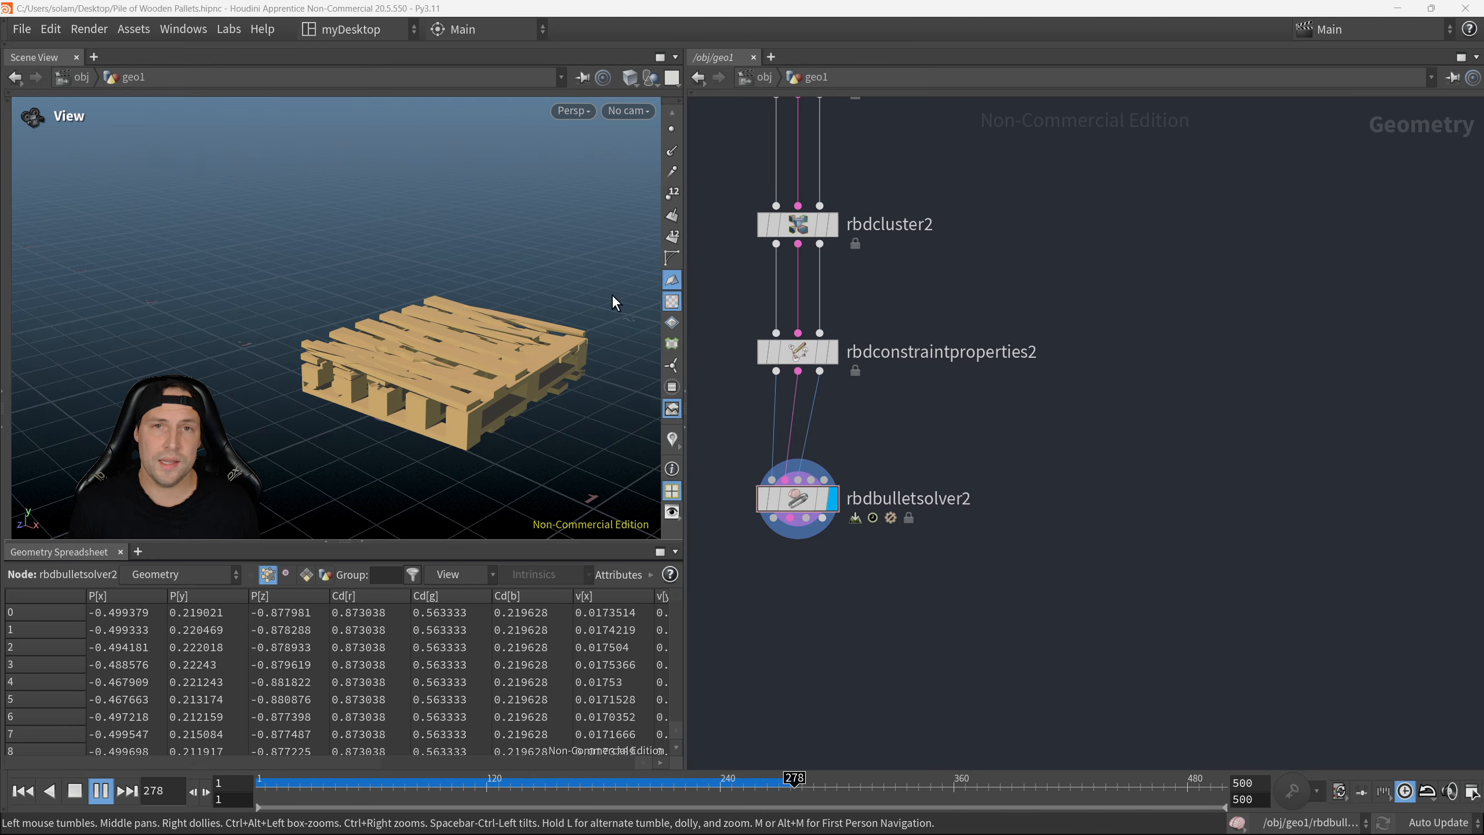
Step: Stop the playback by returning to the first frame, and scrub the simulation to frame 97
left_click(23, 790)
scroll(487, 361, "up", 4)
middle_click_drag(927, 313, 981, 422)
scroll(981, 422, "down", 4)
left_click_drag(401, 784, 442, 782)
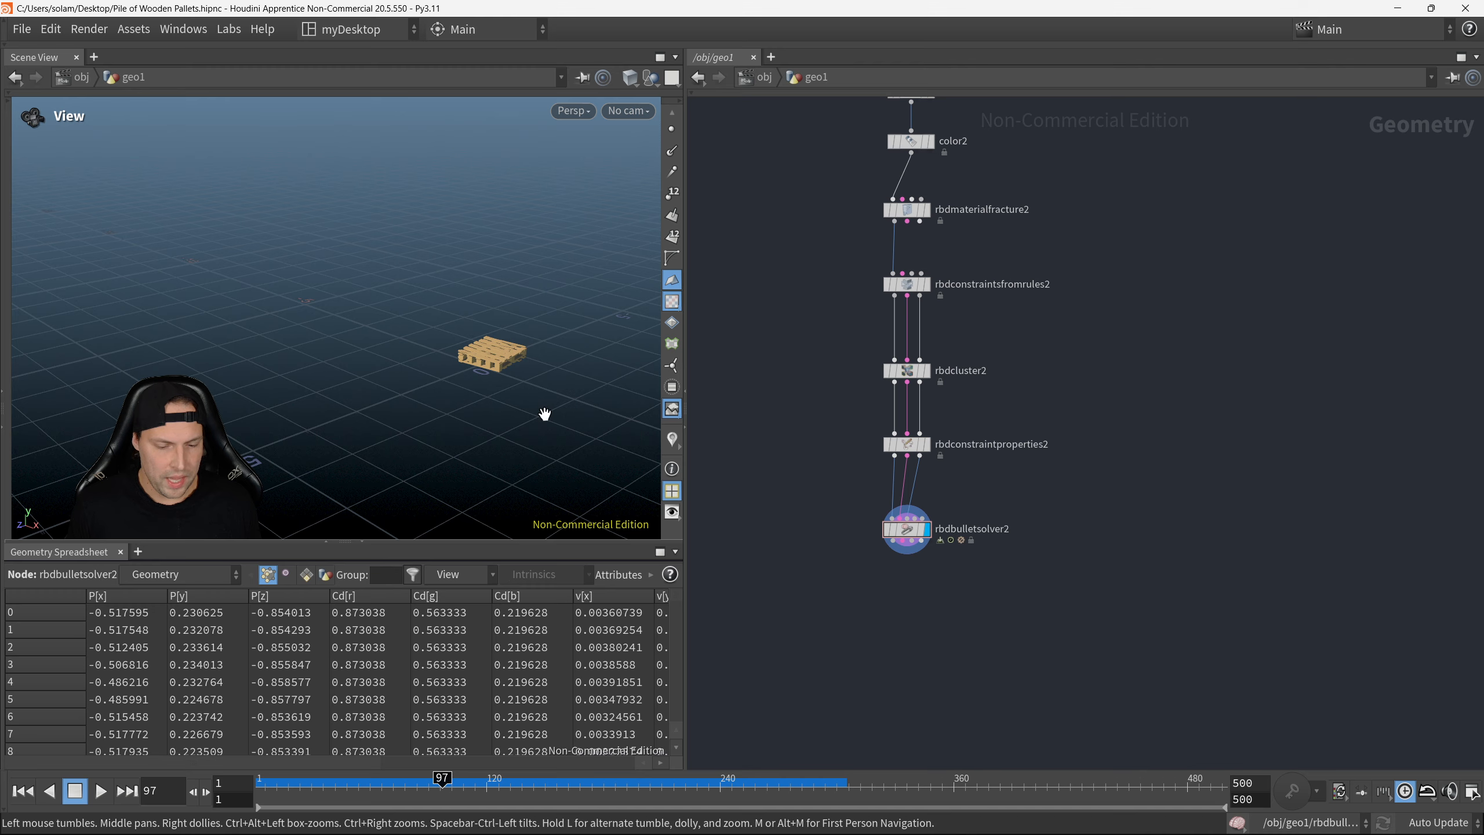
Step: Examine the landed pallet and its surroundings from close up, from afar and from a low angle
scroll(546, 414, "up", 6)
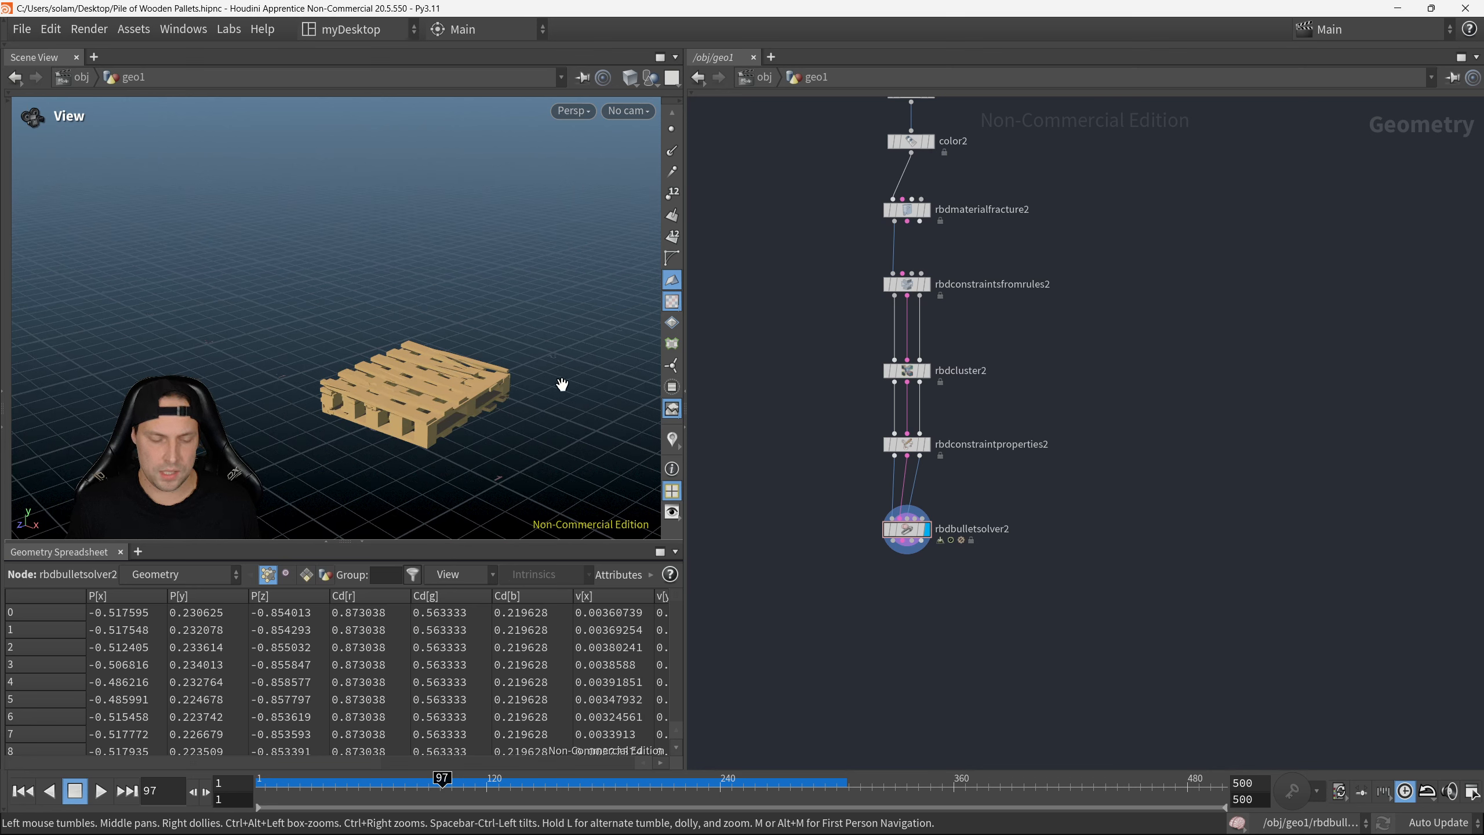
scroll(563, 384, "down", 8)
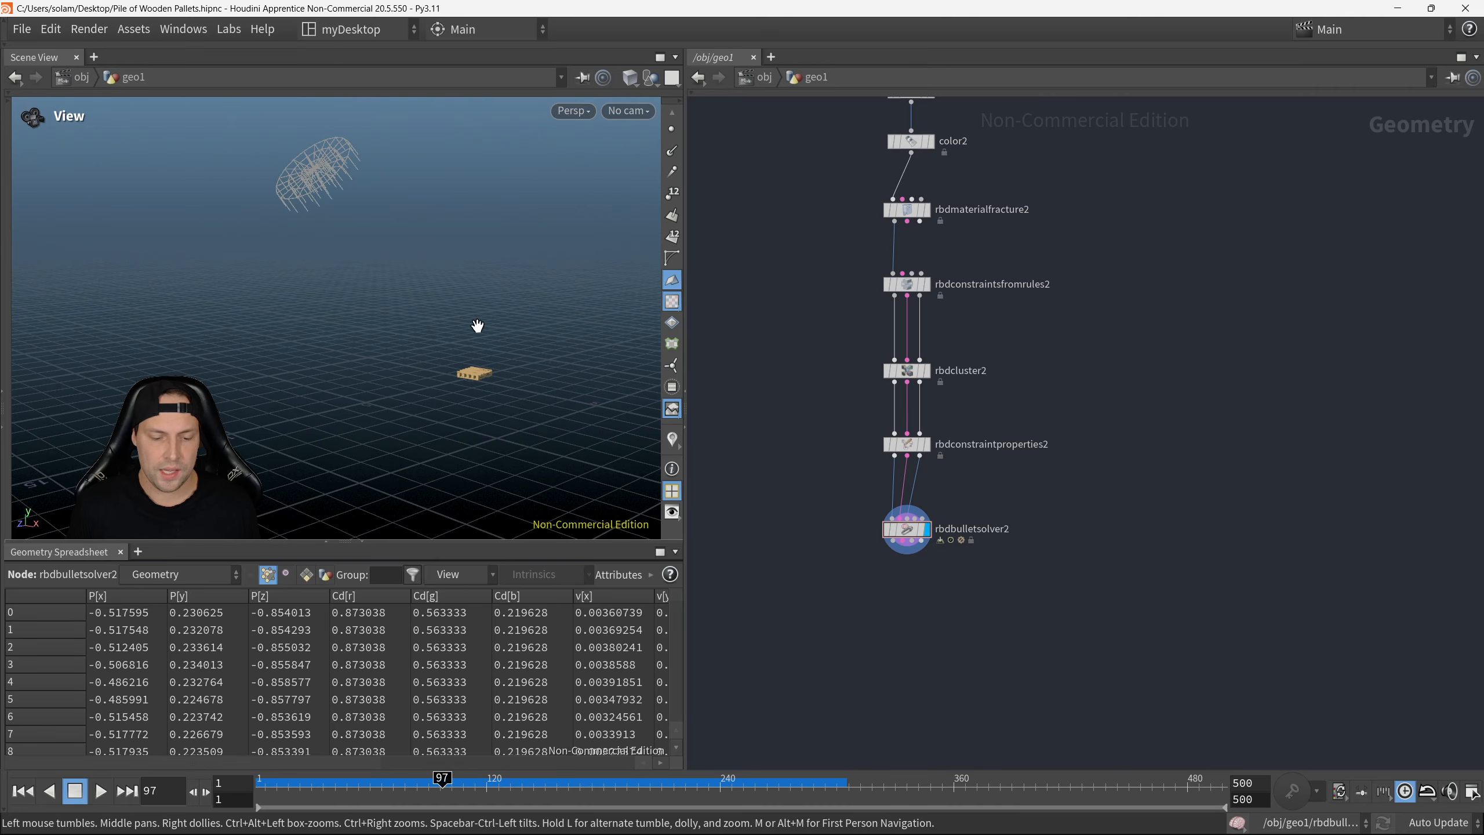
middle_click_drag(477, 326, 455, 372)
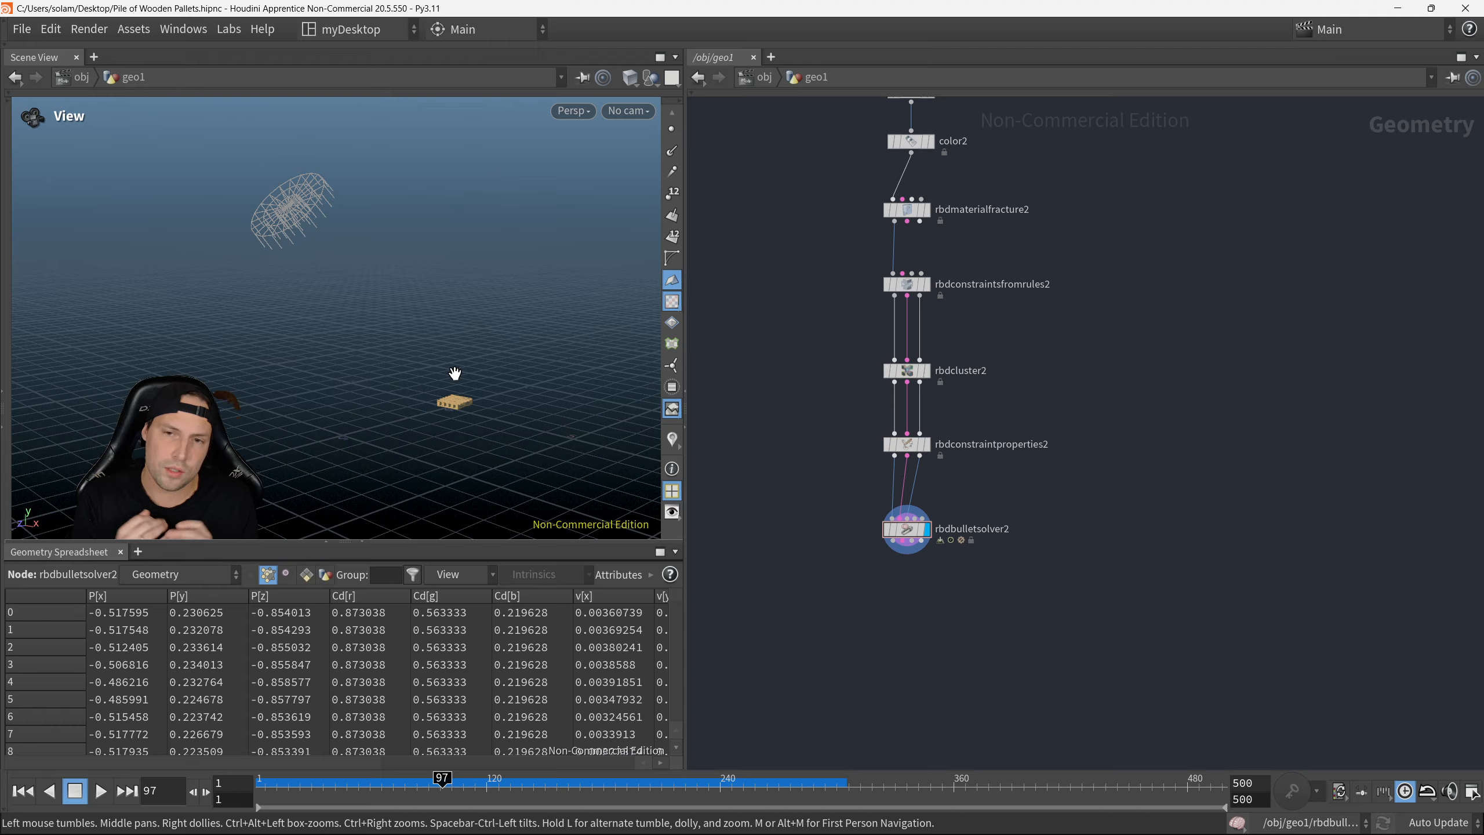
right_click_drag(454, 373, 504, 392)
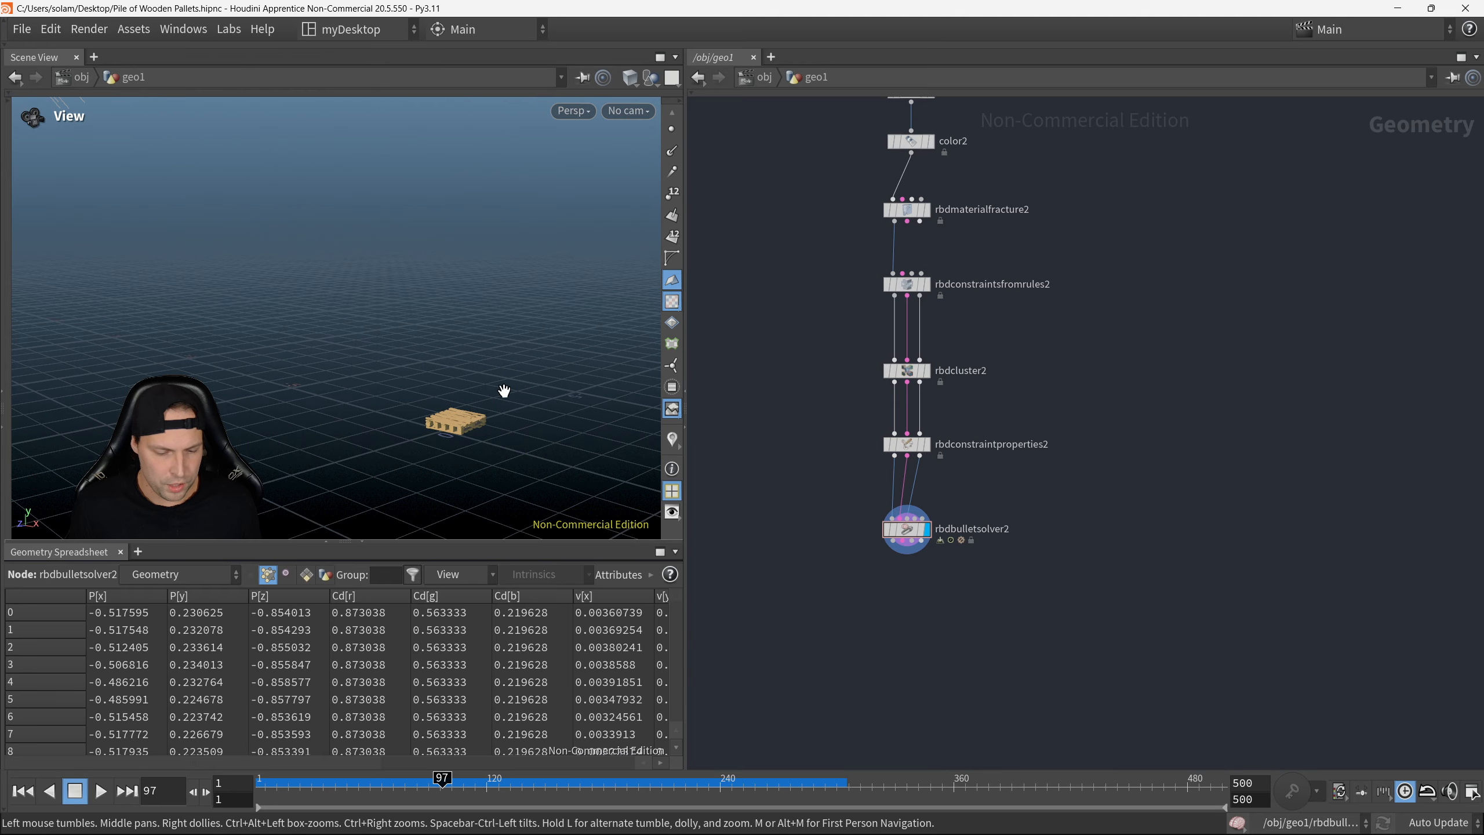
left_click_drag(504, 391, 503, 416)
middle_click_drag(533, 411, 523, 394)
right_click_drag(524, 395, 575, 403)
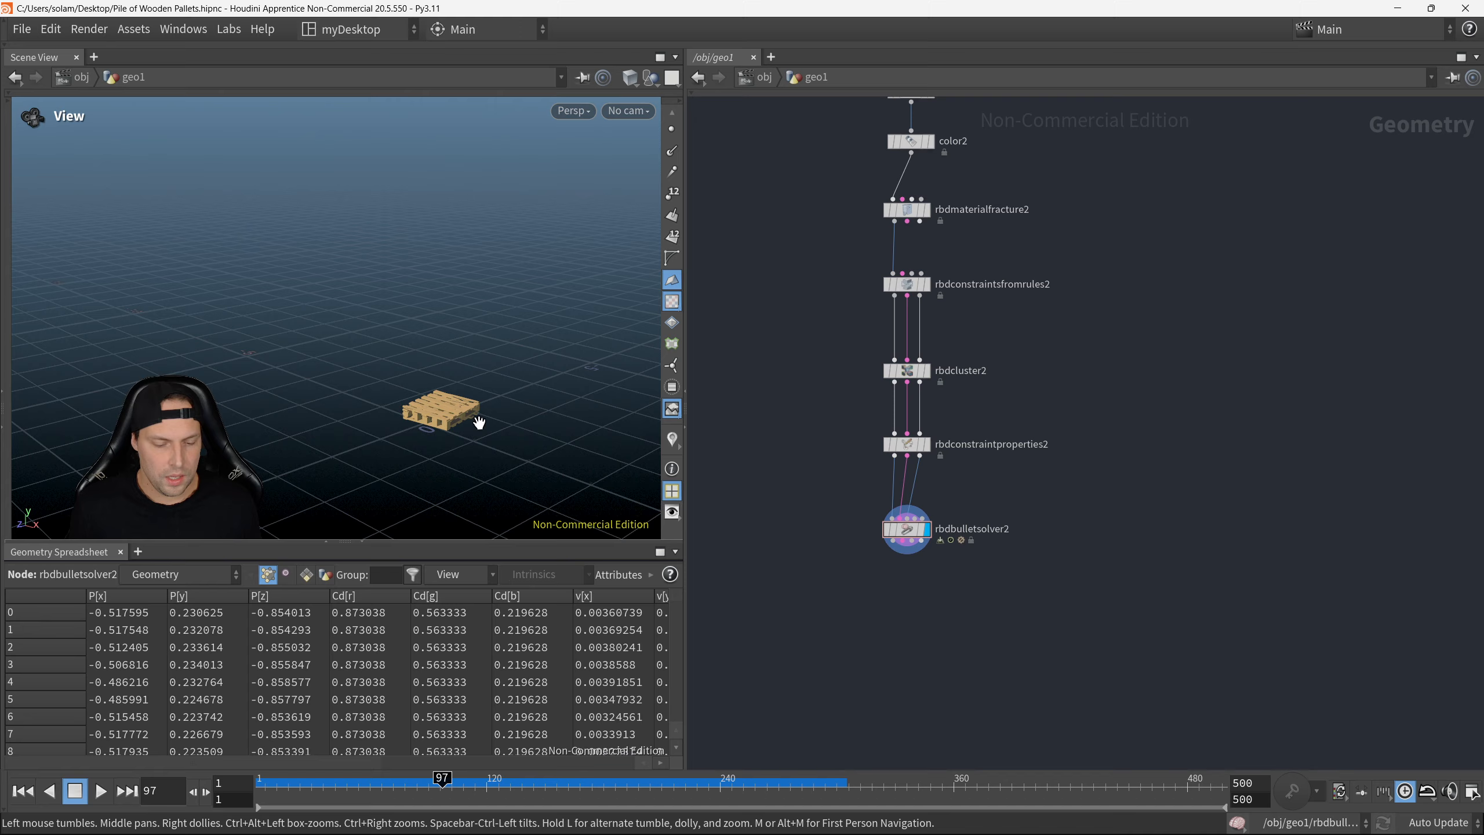
middle_click_drag(477, 420, 490, 391)
right_click_drag(490, 392, 566, 405)
Step: Add a Switch node wired into the first geometry input of rbdcluster2, place it beside the chain, and go to frame 42
middle_click_drag(997, 377, 992, 503)
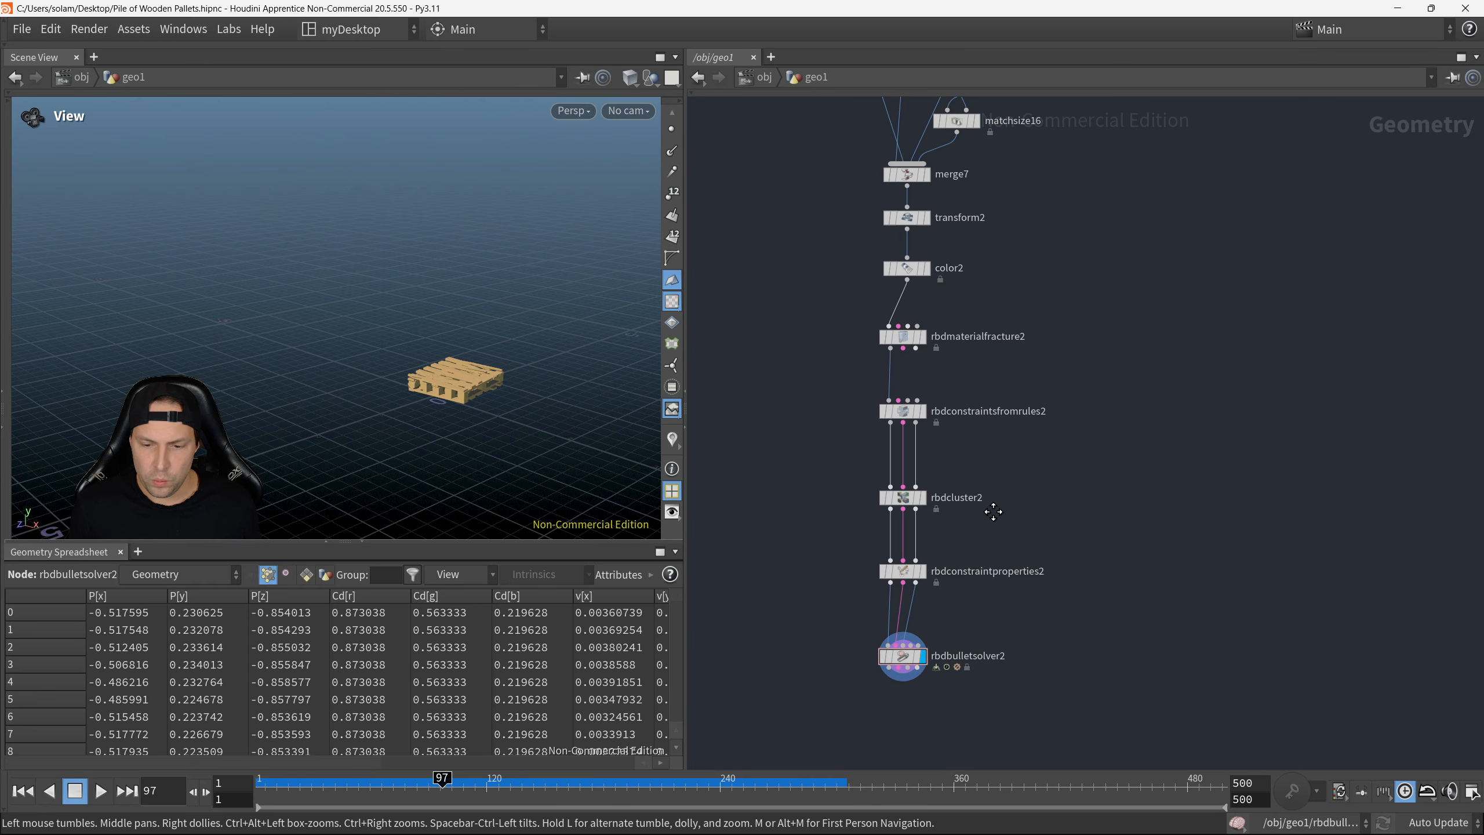
middle_click_drag(872, 377, 883, 447)
middle_click_drag(1016, 319, 1027, 276)
middle_click_drag(968, 583, 1044, 466)
scroll(1026, 469, "up", 1)
scroll(1013, 461, "up", 2)
middle_click_drag(898, 424, 968, 509)
scroll(970, 507, "down", 1)
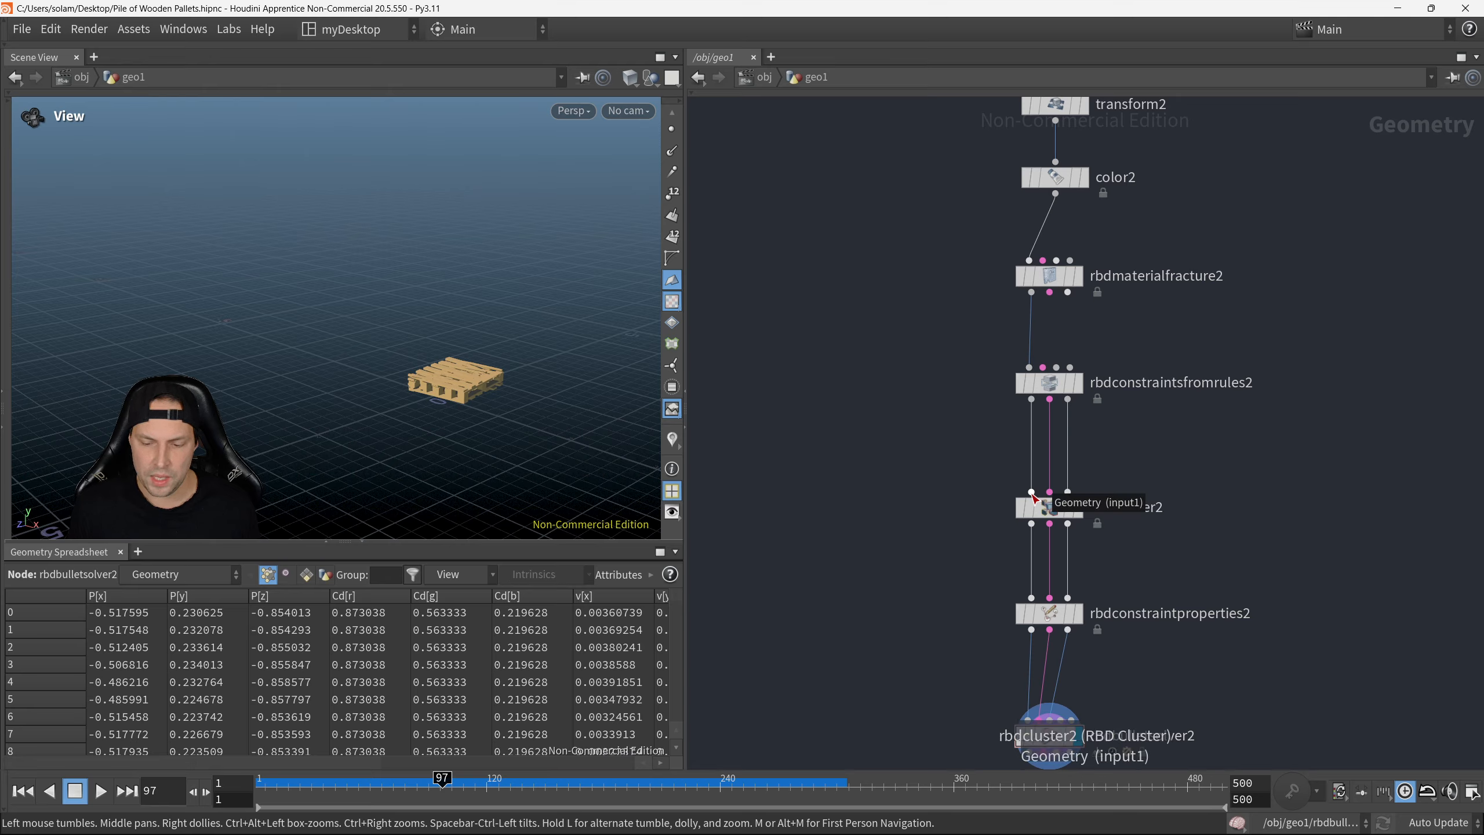
left_click(1031, 493)
key("Tab")
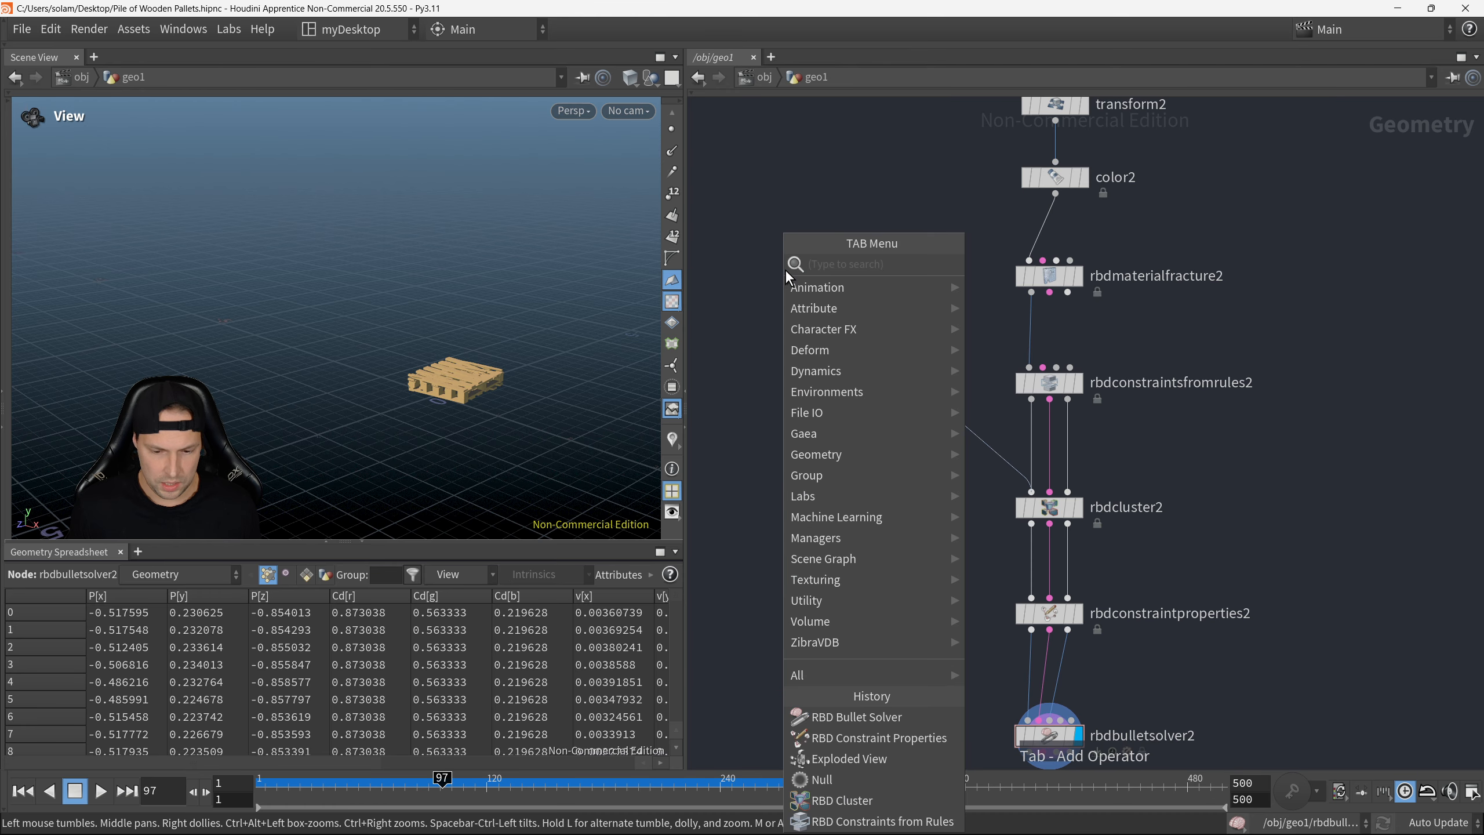
type("switch")
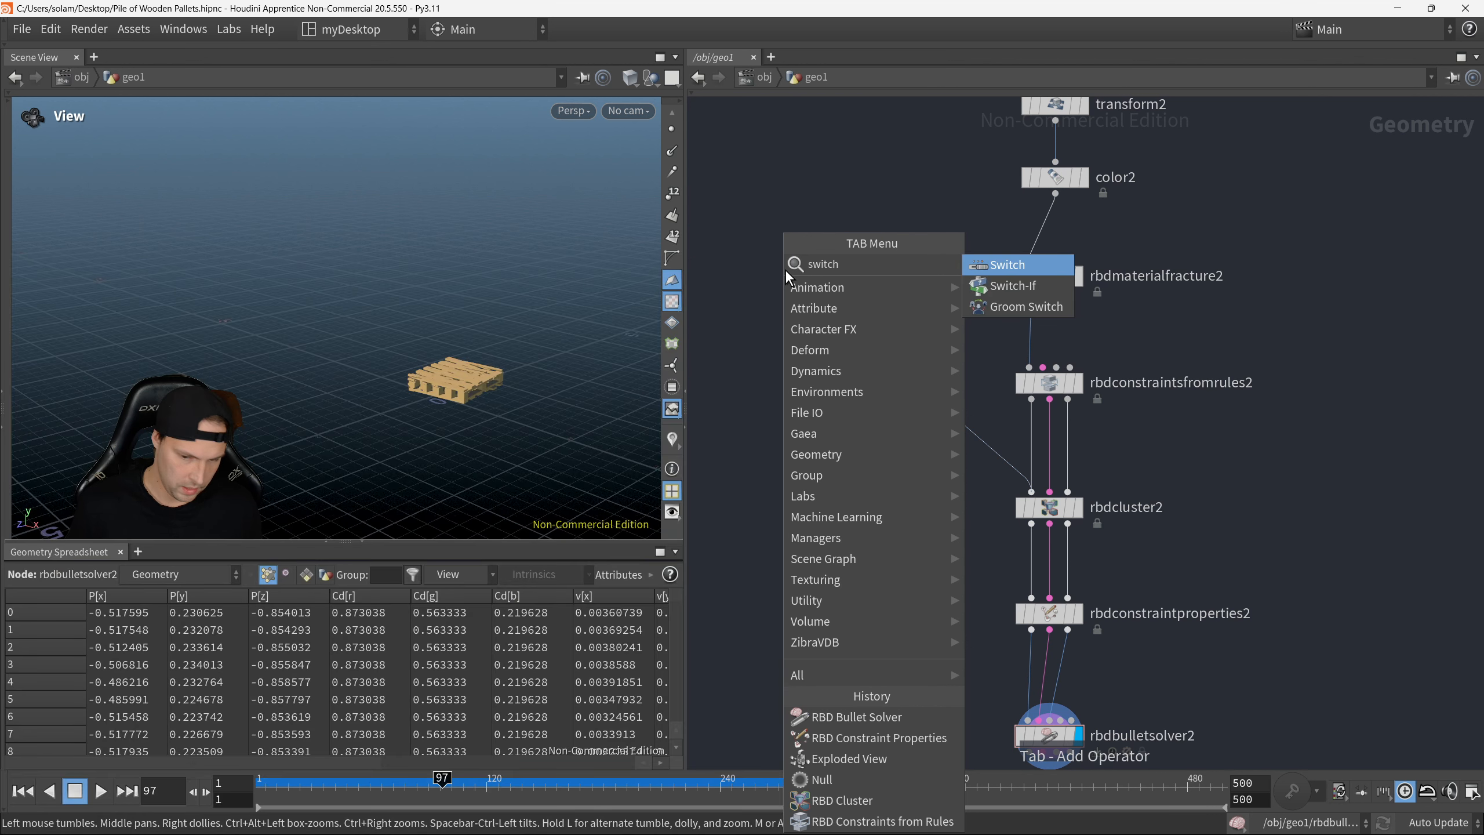
left_click(993, 265)
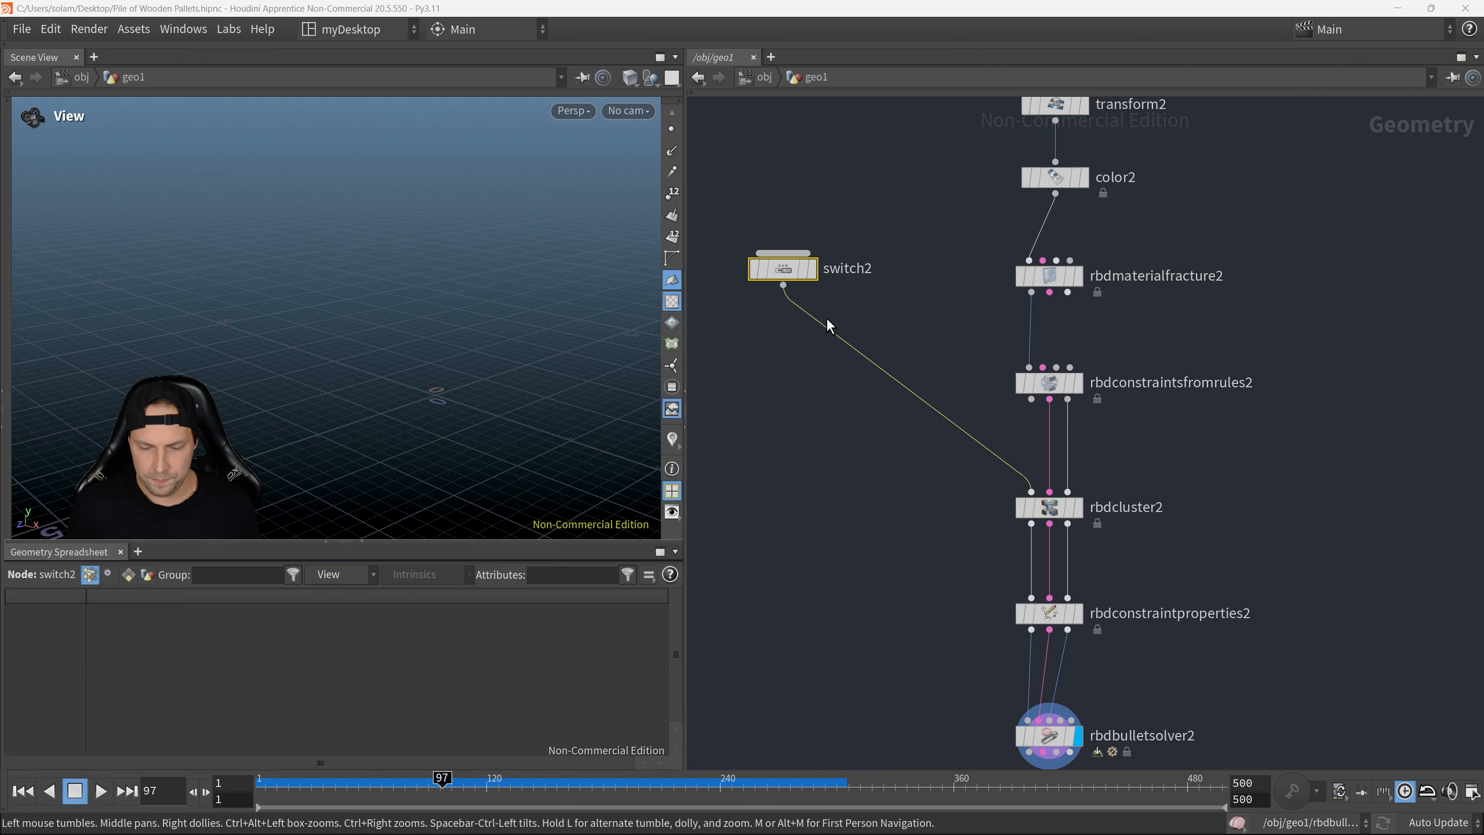
left_click_drag(784, 269, 821, 372)
left_click_drag(438, 782, 335, 760)
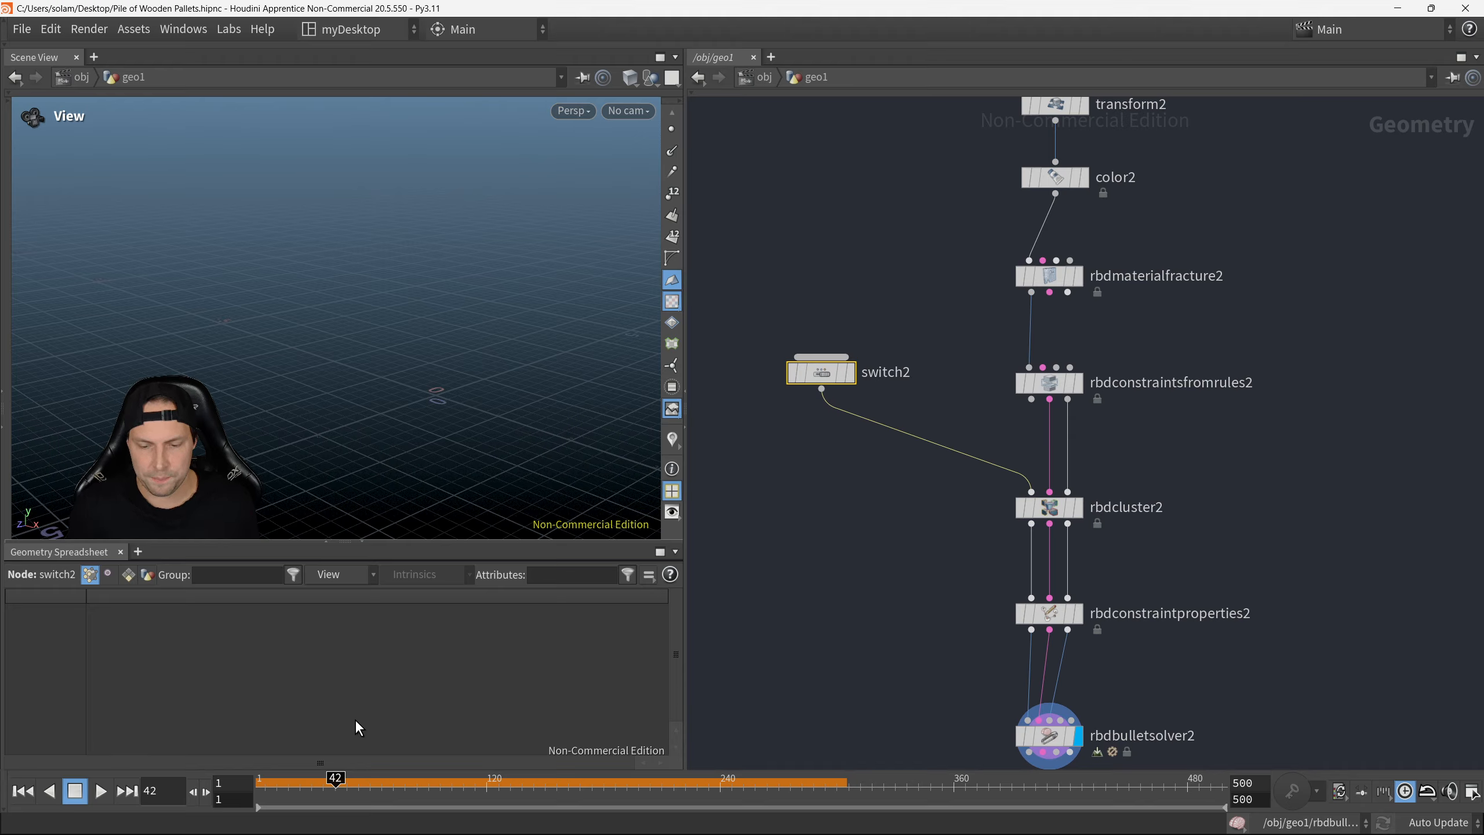
Step: Add a Null node above the switch and rename it empty
scroll(871, 444, "down", 1)
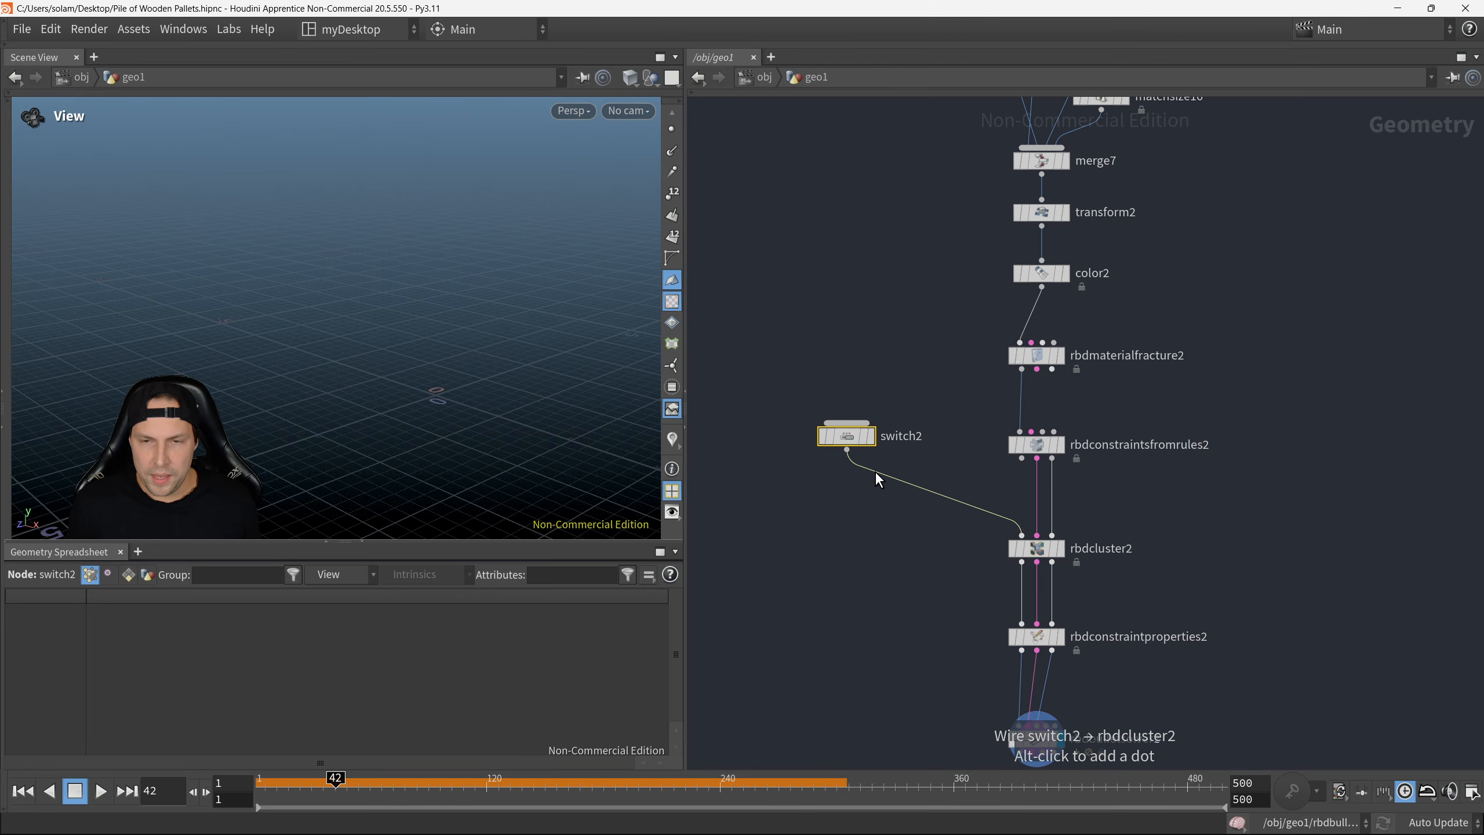
left_click(797, 291)
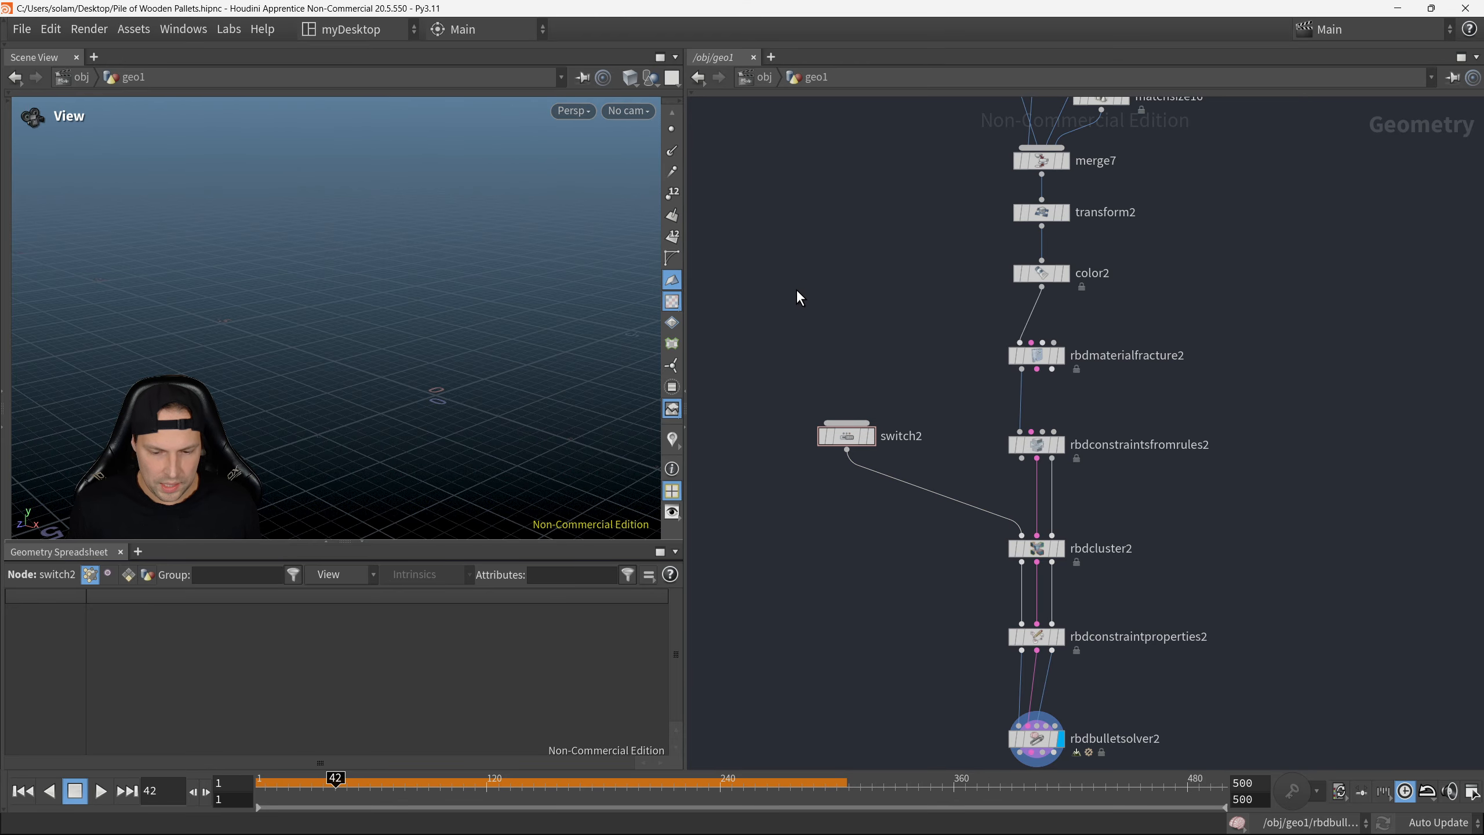
key("Tab")
type("null")
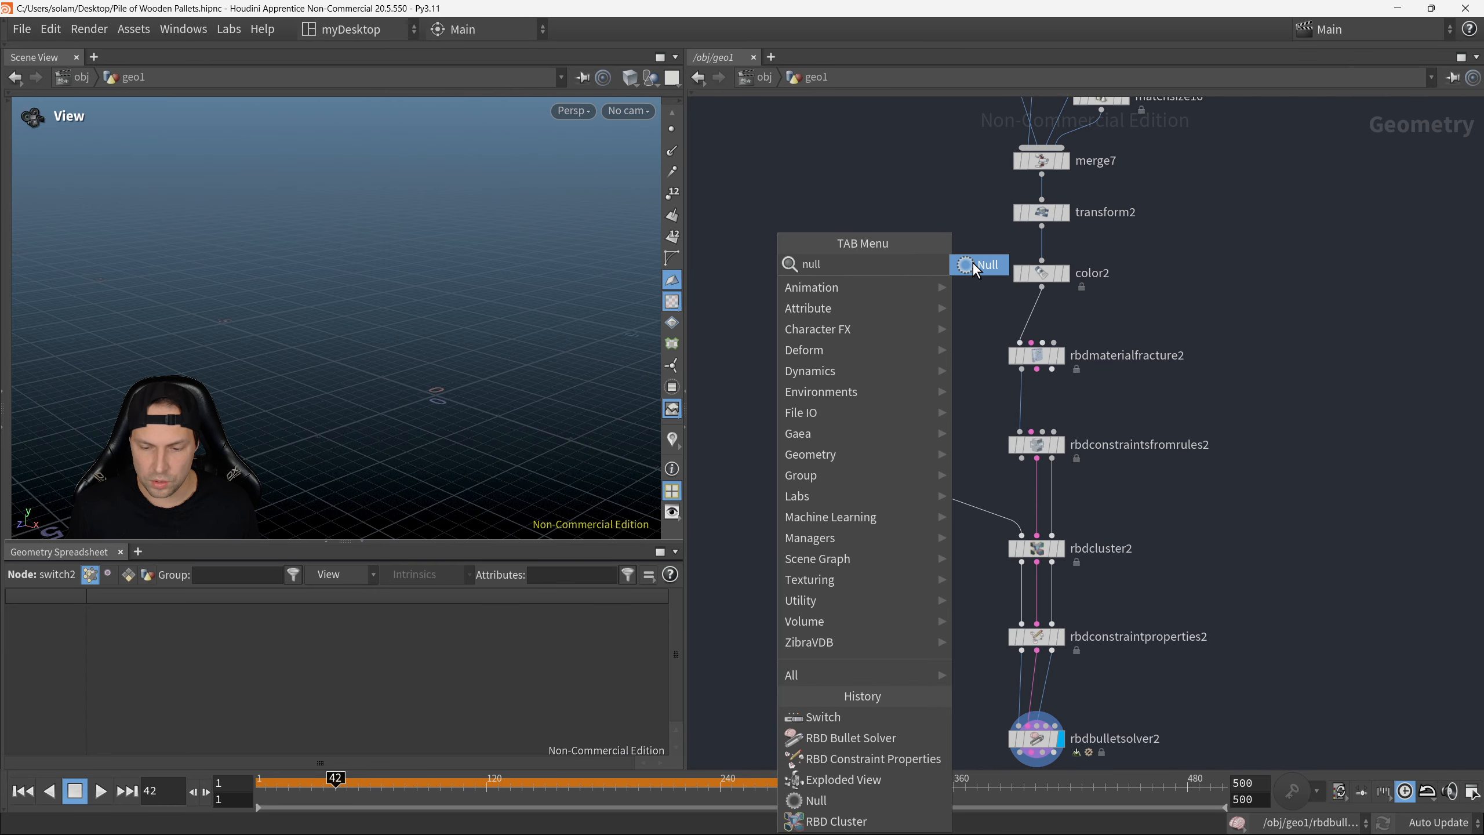
left_click(972, 270)
left_click(843, 326)
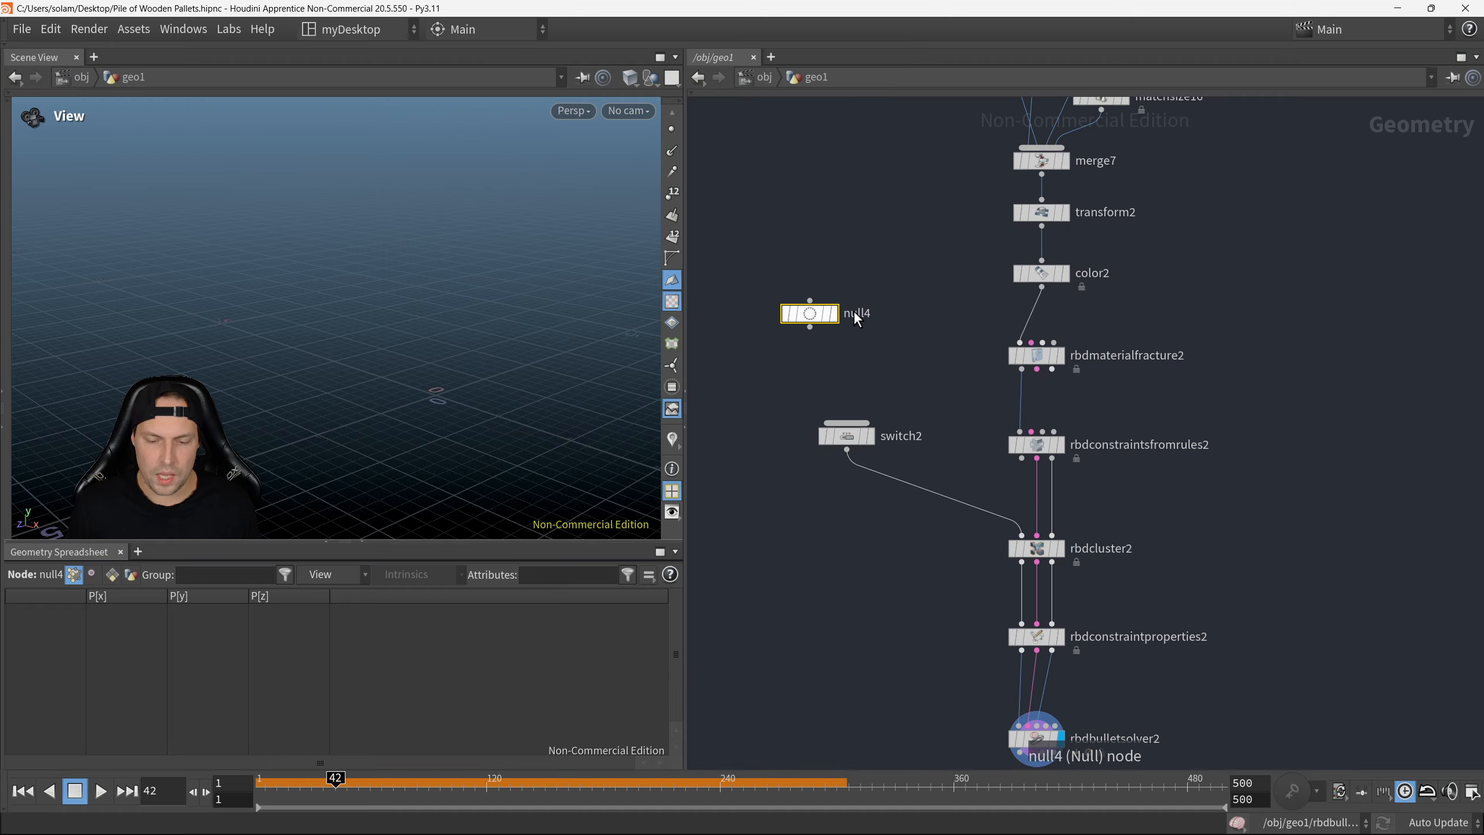
double_click(854, 312)
type("emp")
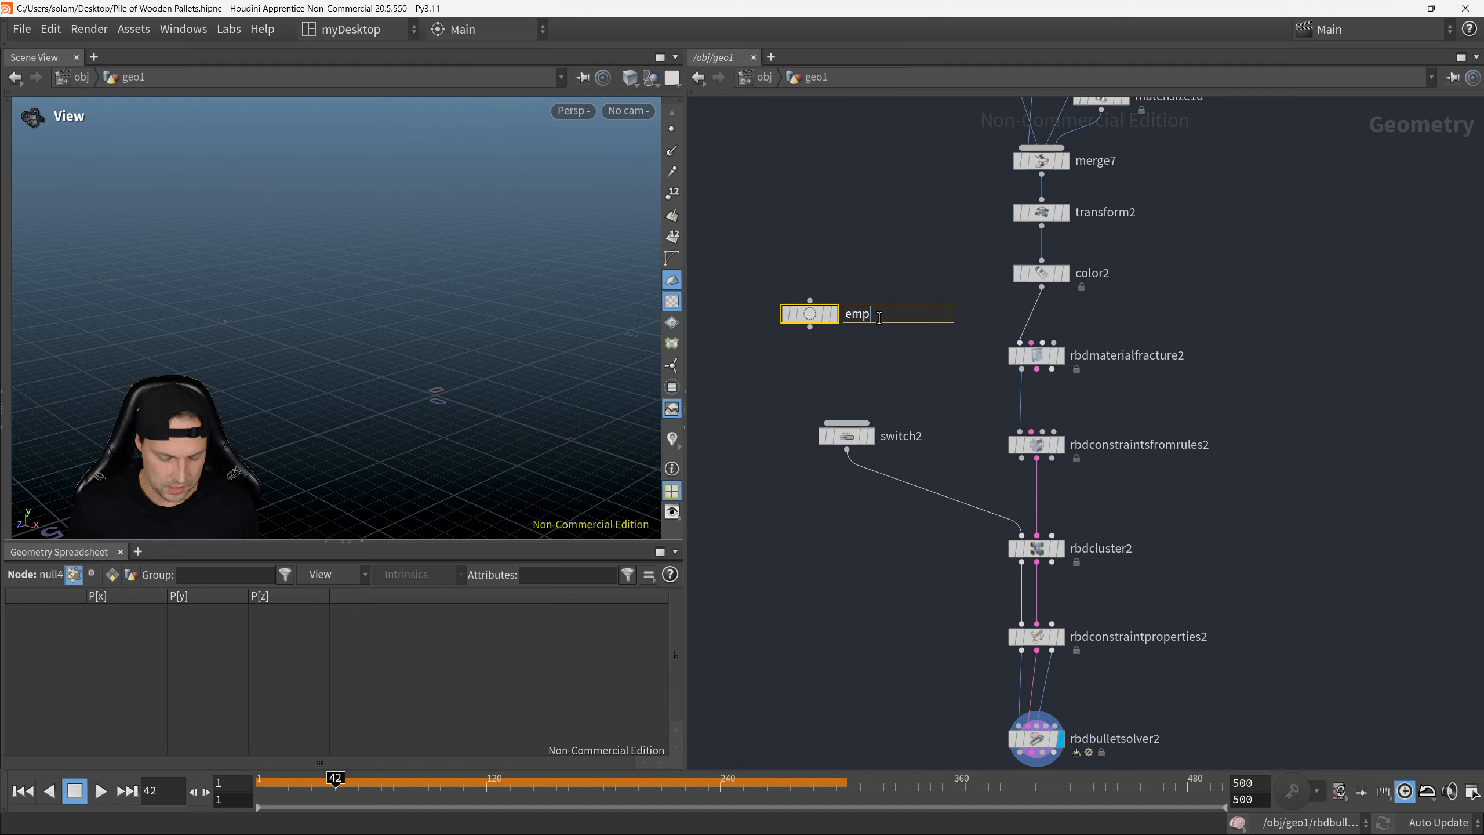
type("ty")
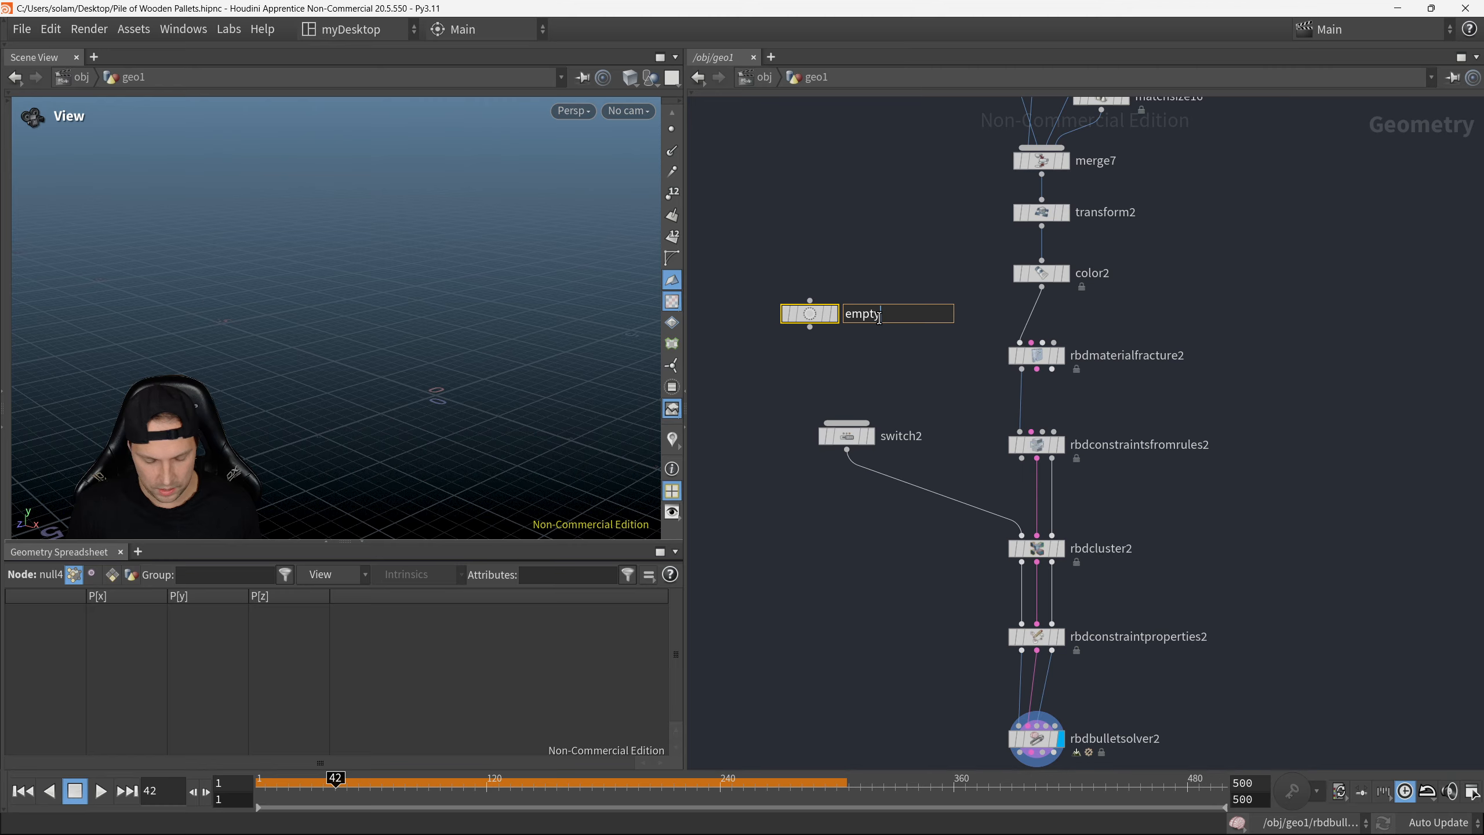
key("Return")
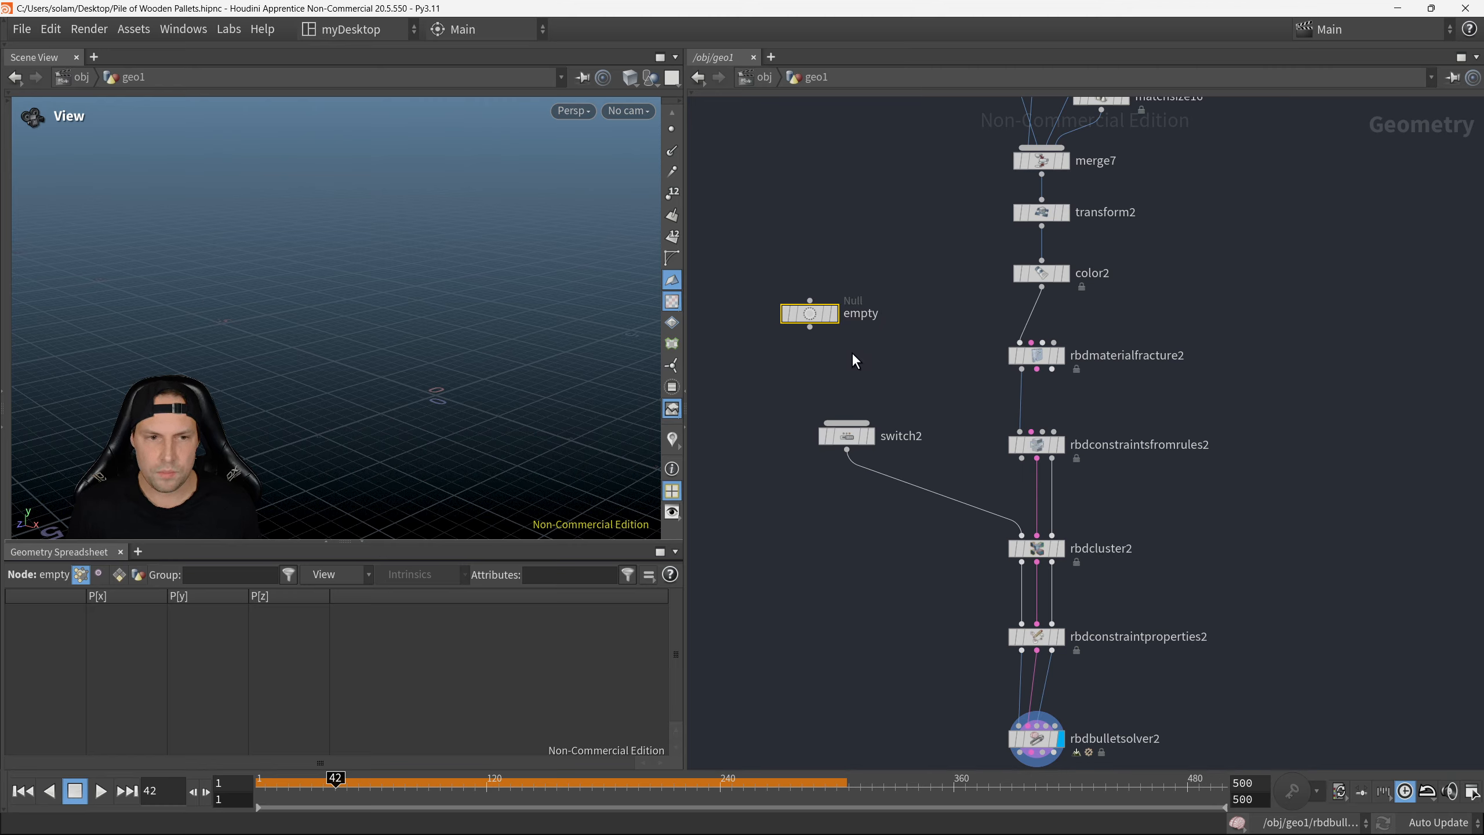
Step: Wire the empty null and the geometry output of rbdmaterialfracture2 into switch2, in that order, and tidy the nodes' placement
middle_click_drag(851, 351, 875, 331)
left_click(850, 299)
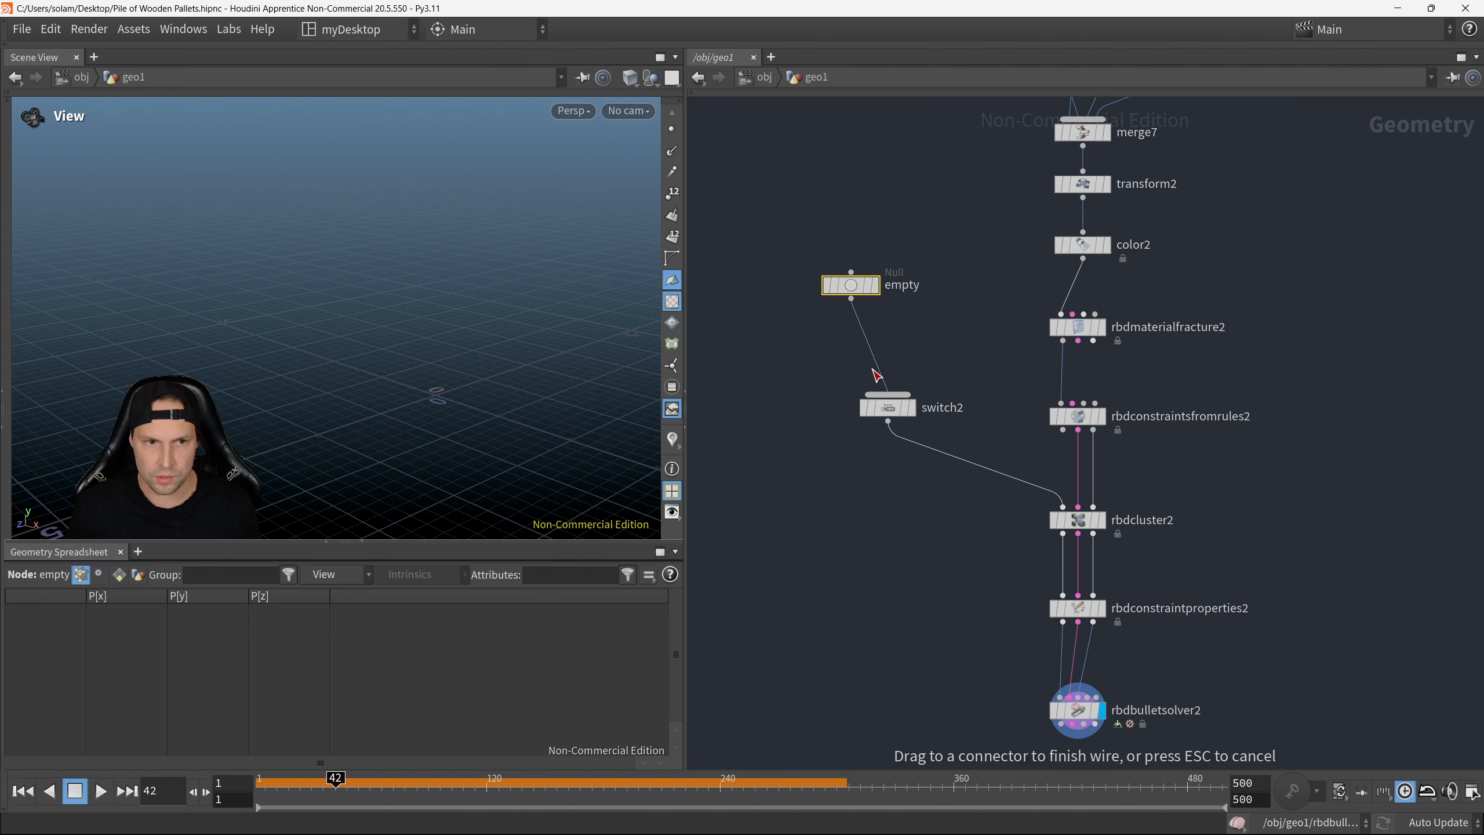
left_click(898, 409)
left_click_drag(897, 409, 897, 435)
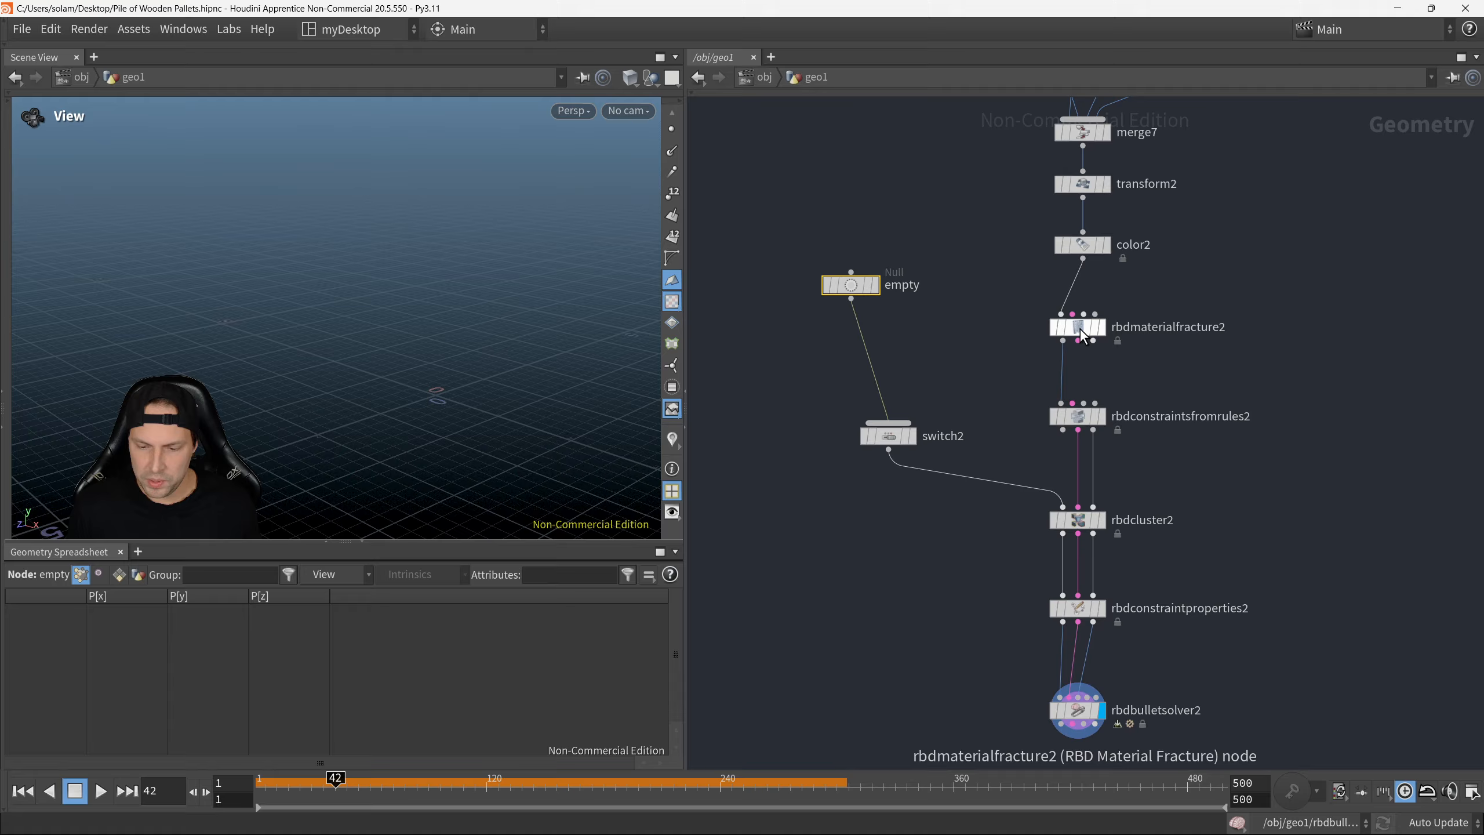
left_click_drag(858, 293, 873, 327)
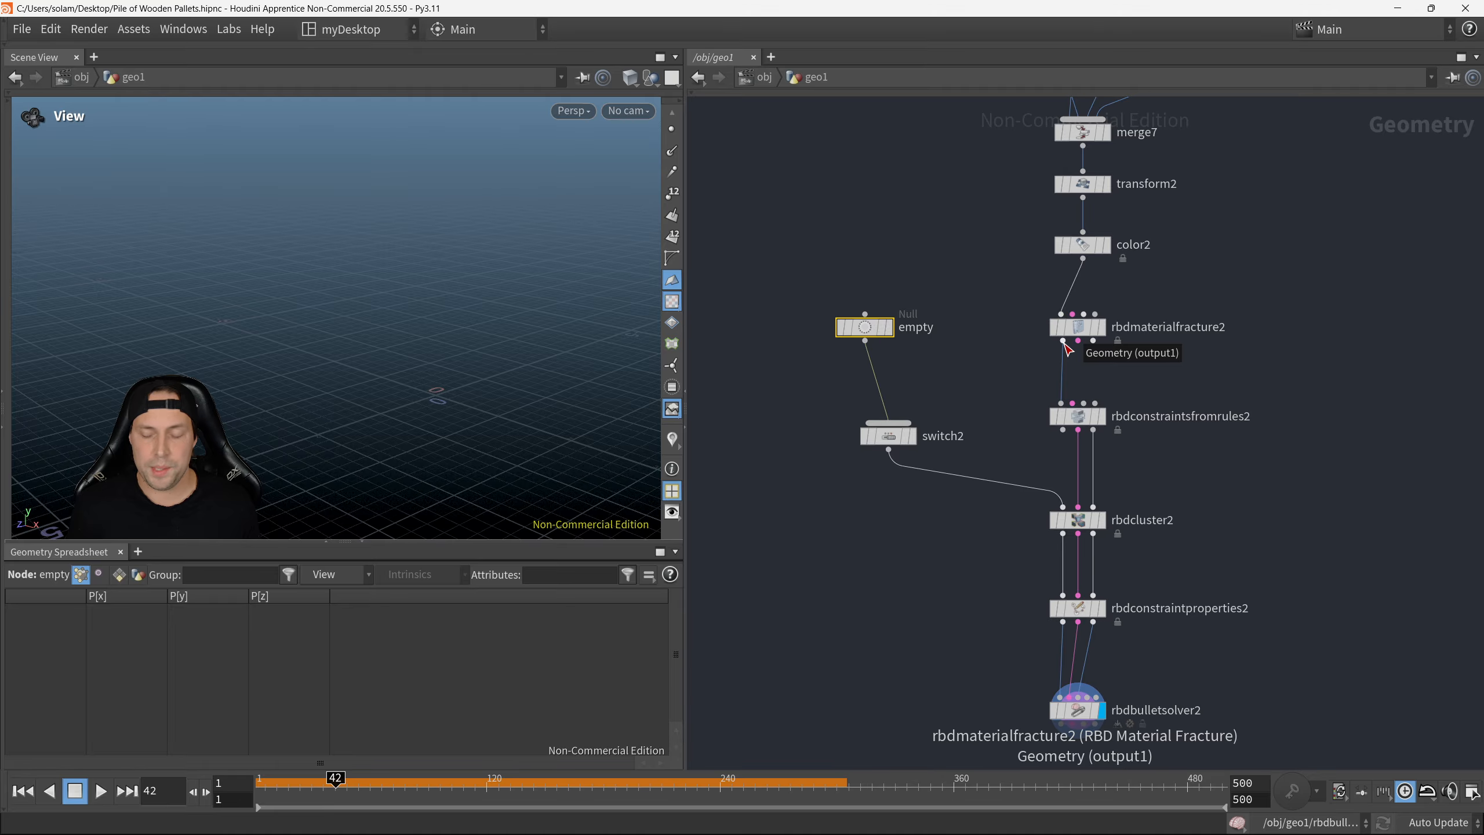
left_click_drag(1063, 344, 940, 447)
Step: Display switch2 in the viewport and show its parameters beside the node network
key("p")
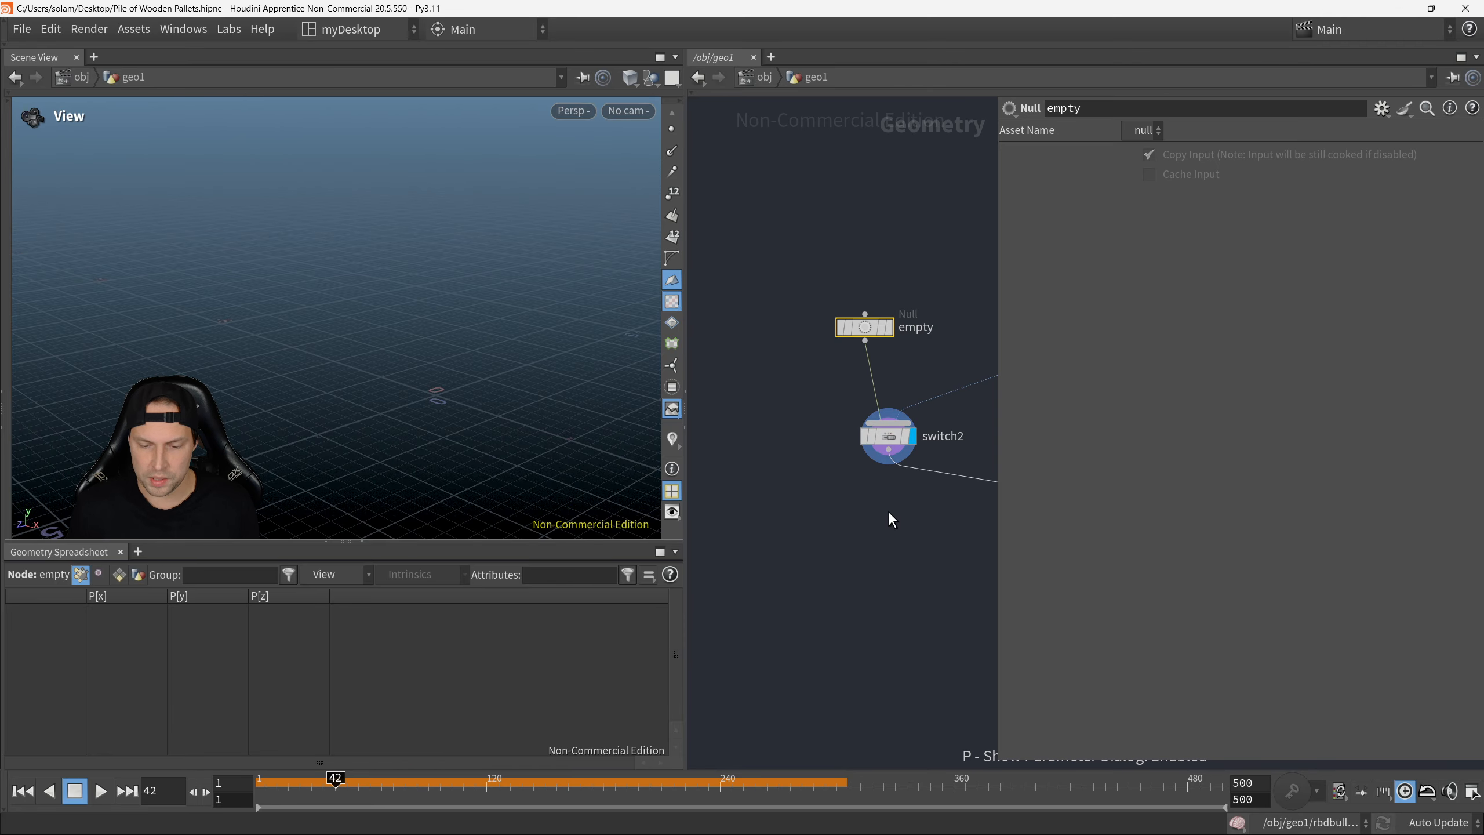
middle_click_drag(888, 510, 810, 477)
scroll(825, 473, "down", 2)
left_click_drag(760, 406, 846, 471)
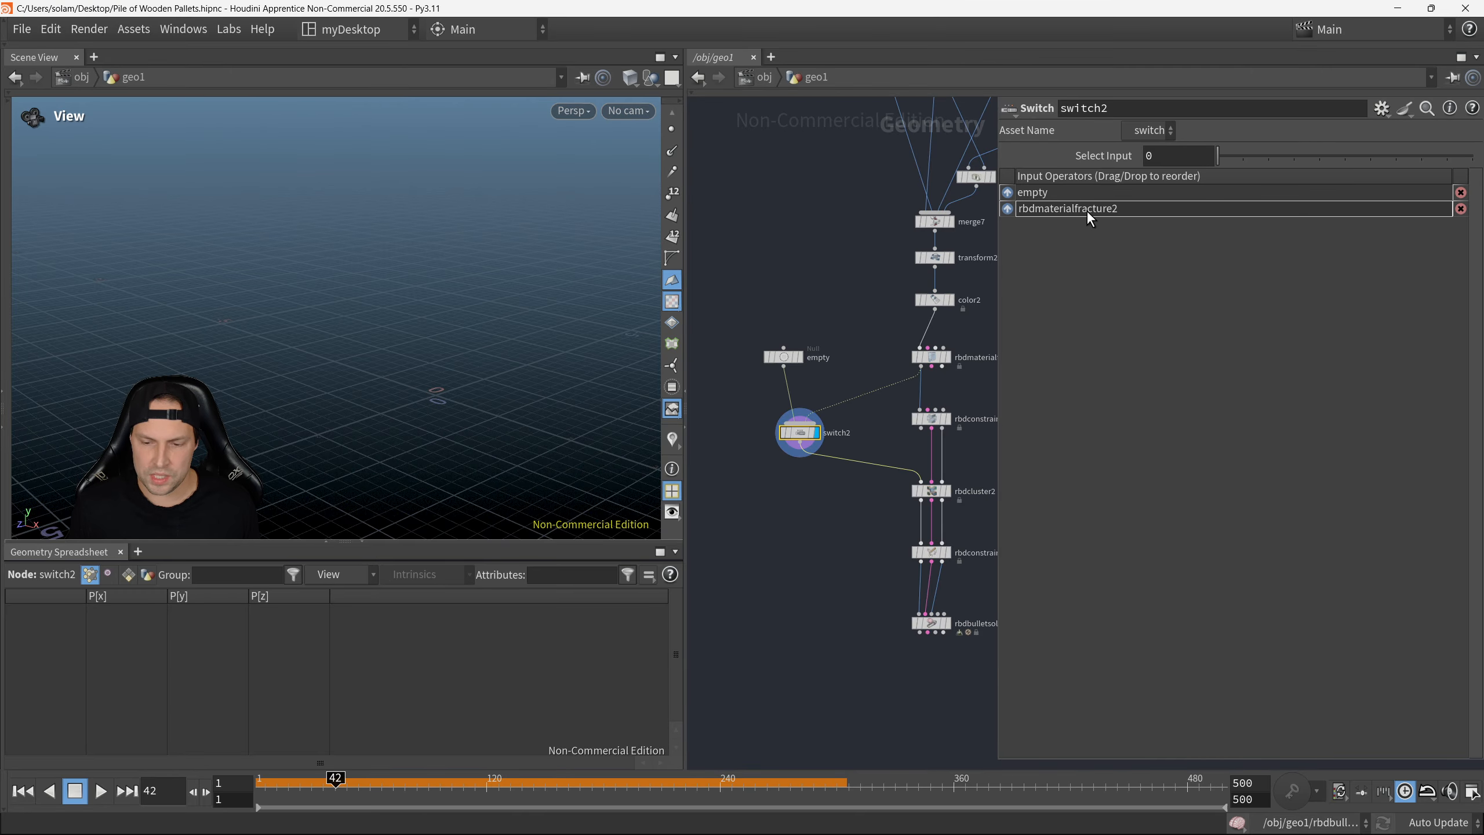
Step: Set switch2's Select Input to the expression $F, scrub the timeline to check its output, and return to frame 1
scroll(822, 393, "up", 2)
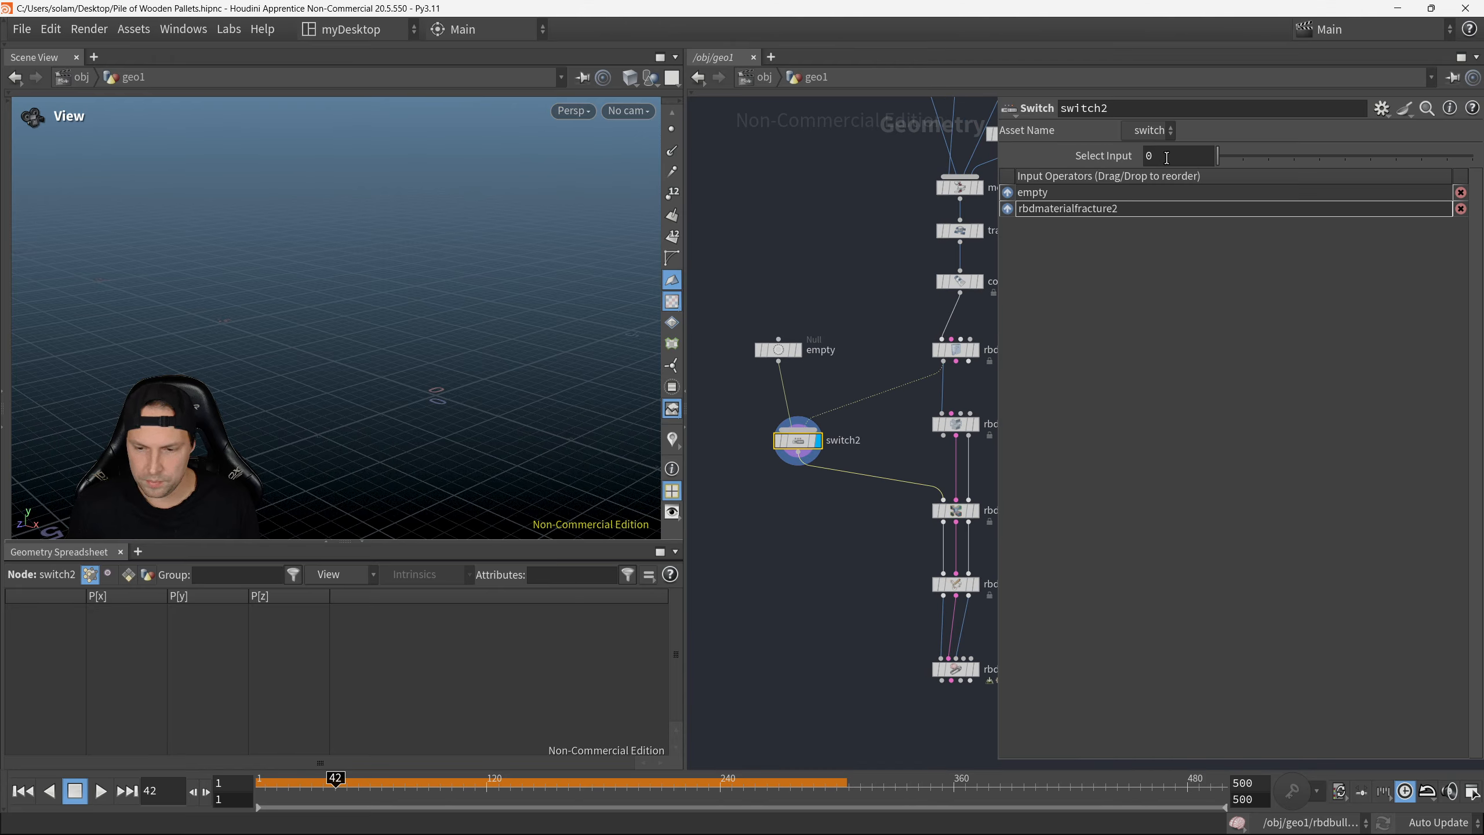
left_click_drag(1166, 158, 1147, 158)
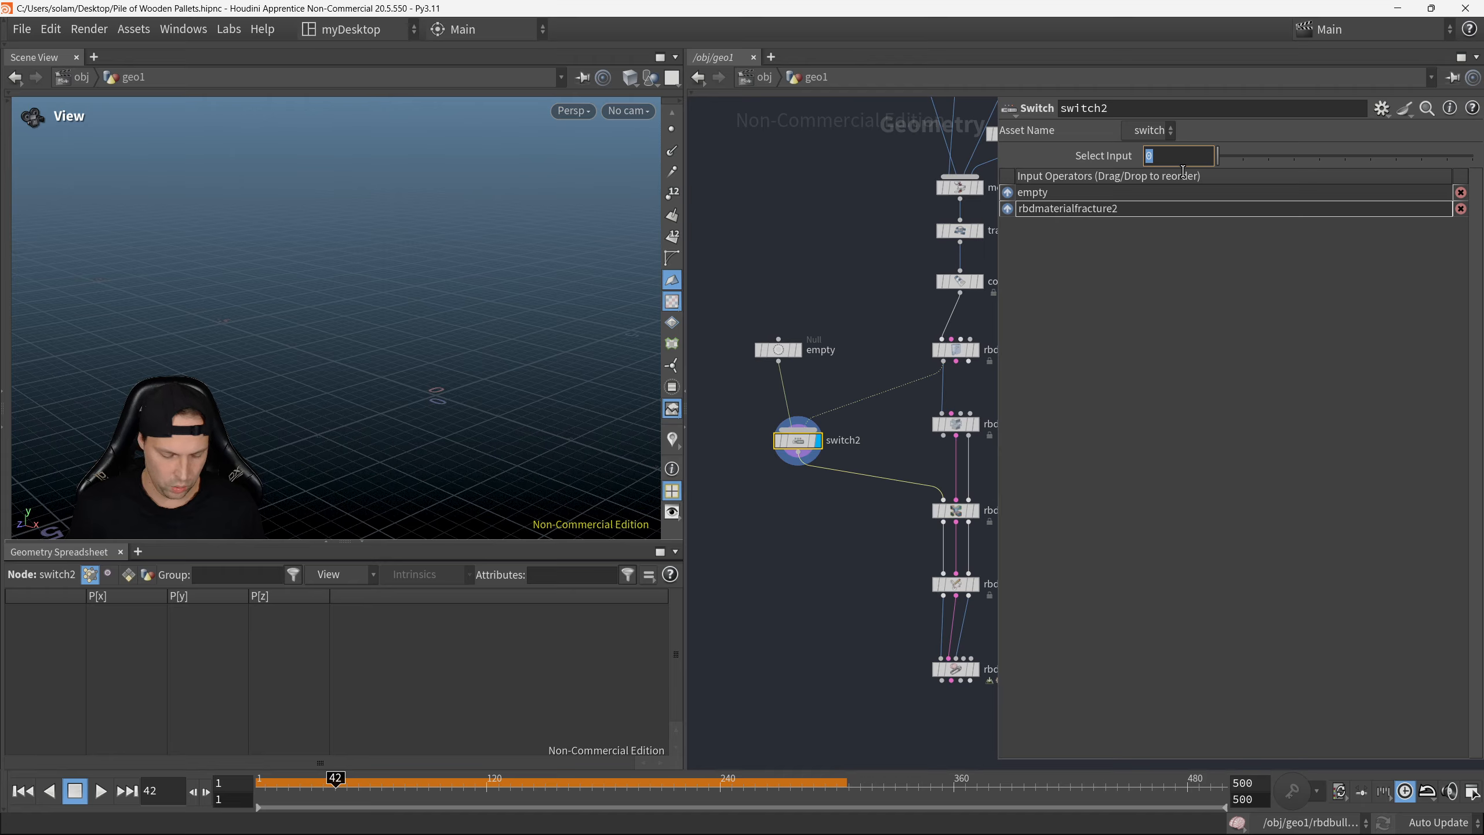
type("$")
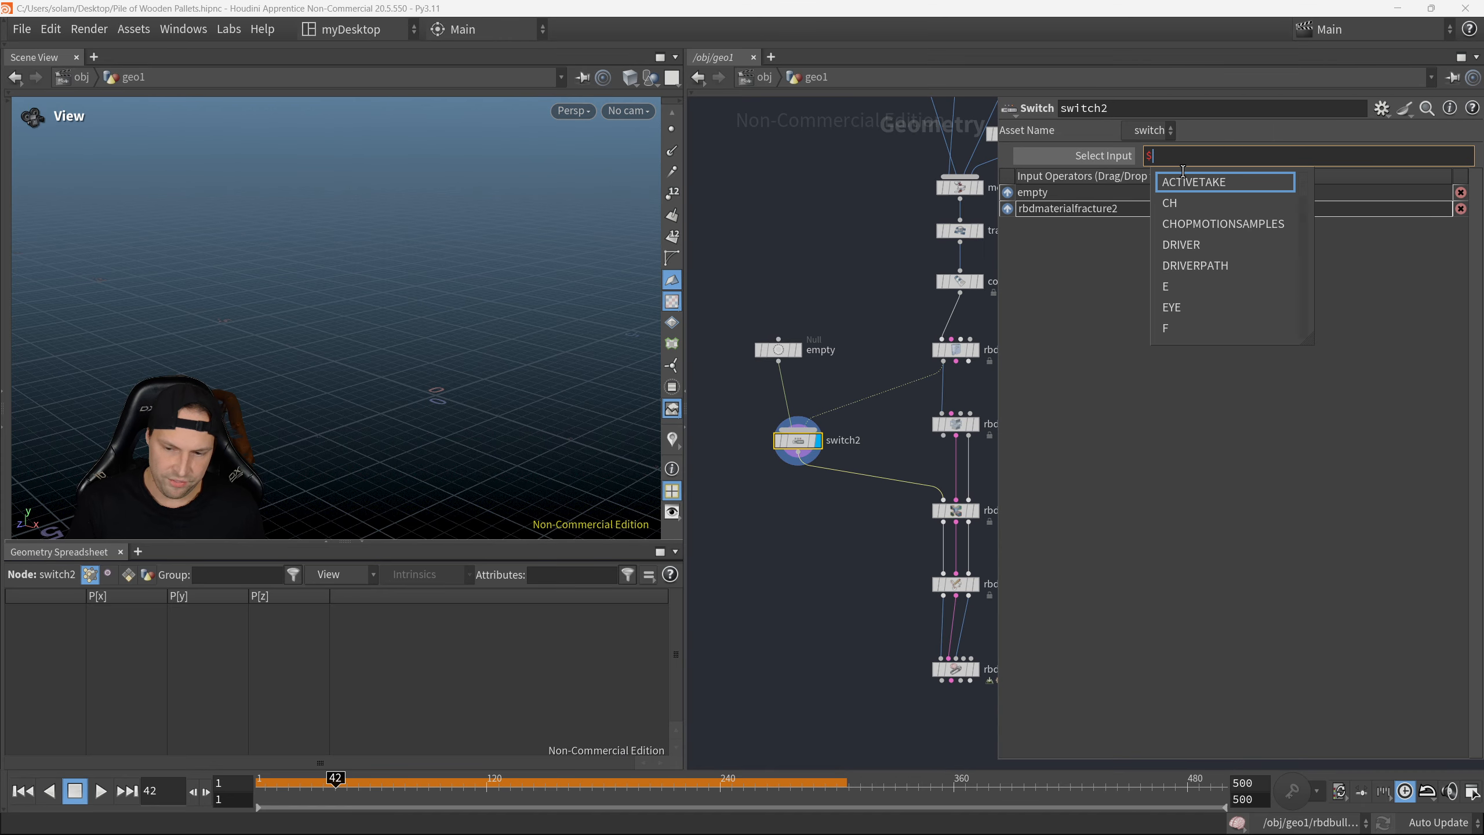
type("F")
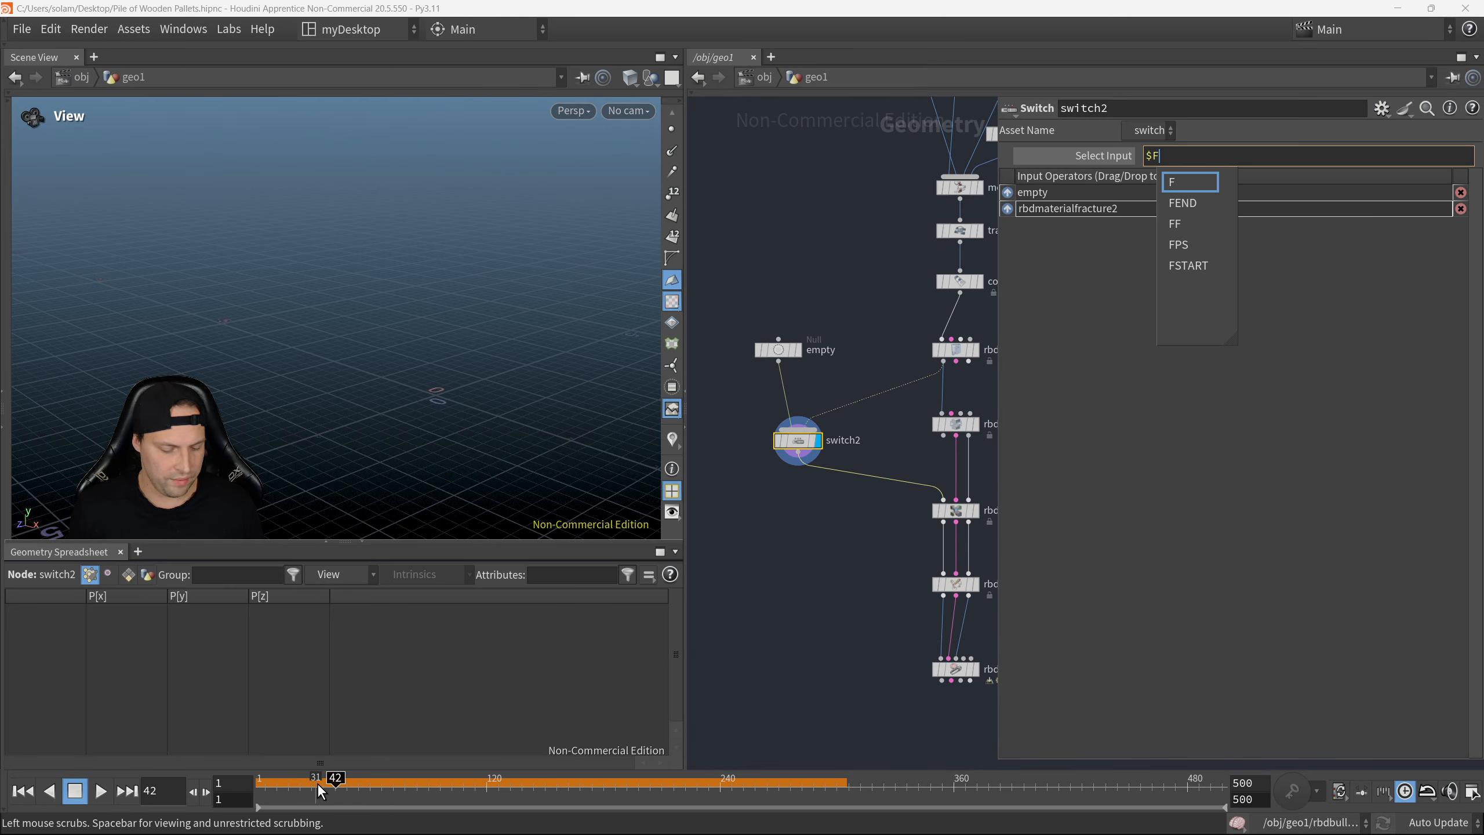
left_click_drag(322, 790, 413, 789)
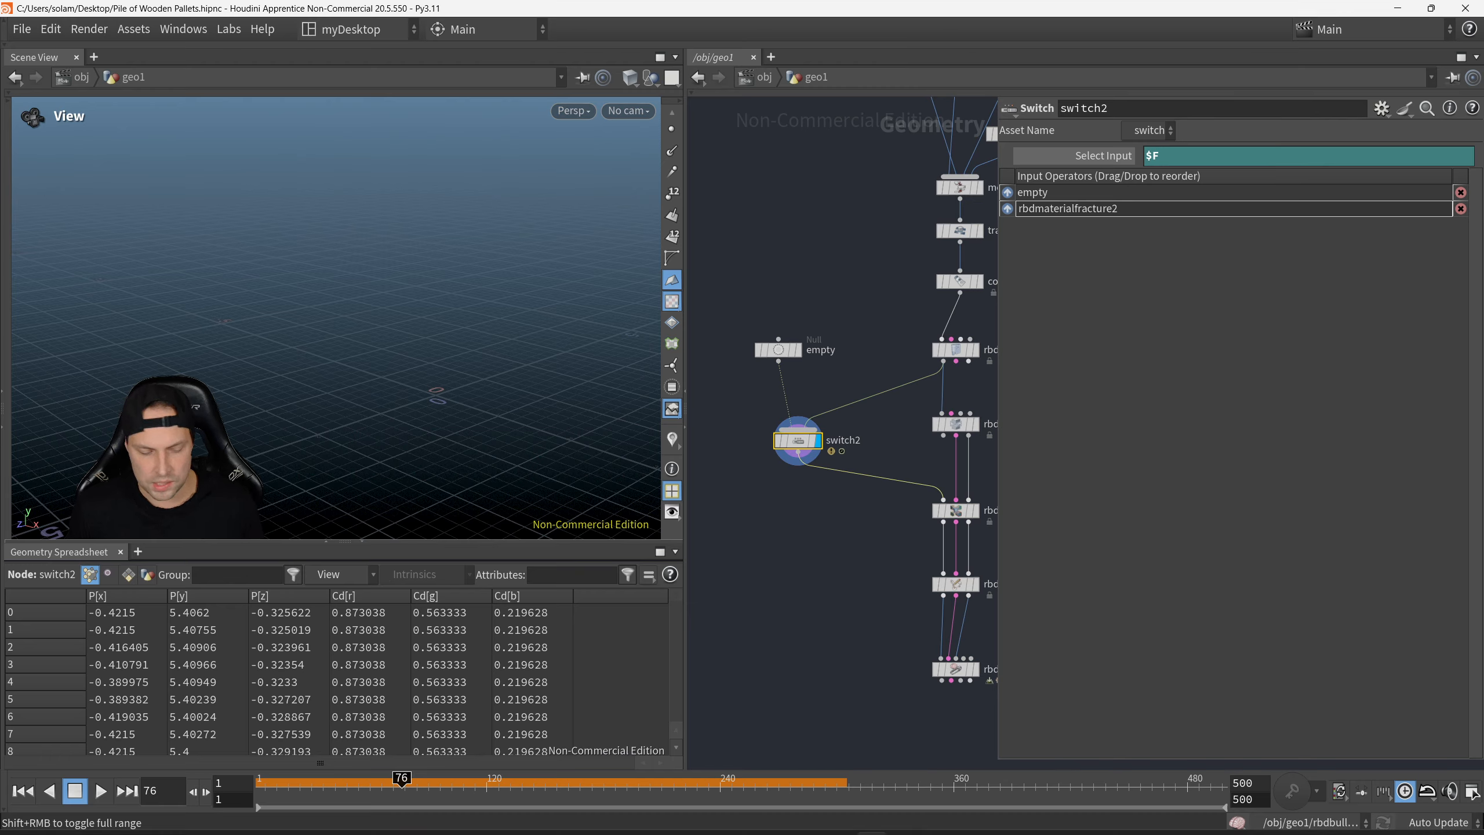
left_click(22, 790)
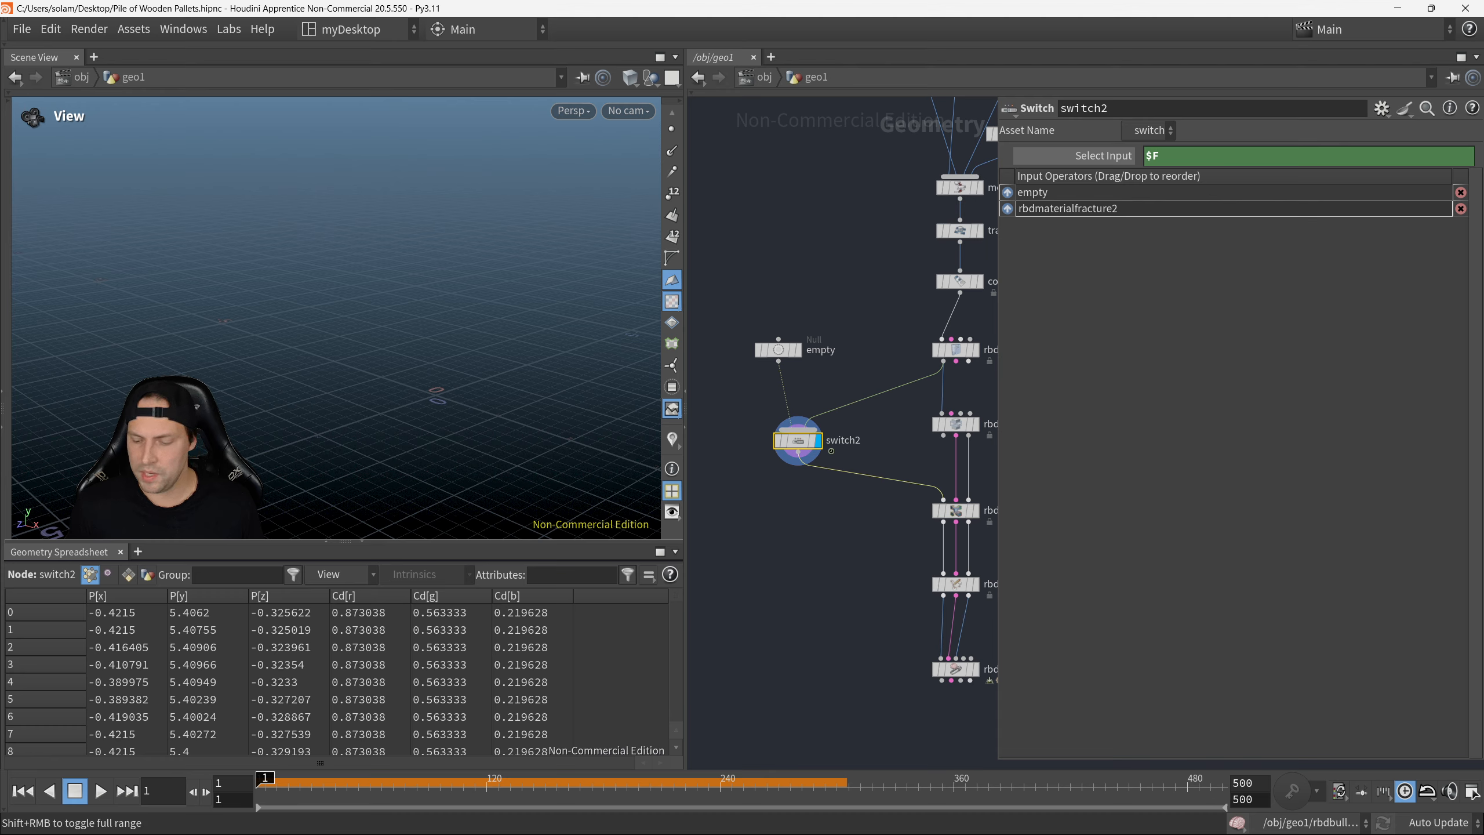
Step: Set the end frame to 250 in the global animation options, apply it, and close the dialog
left_click(1471, 793)
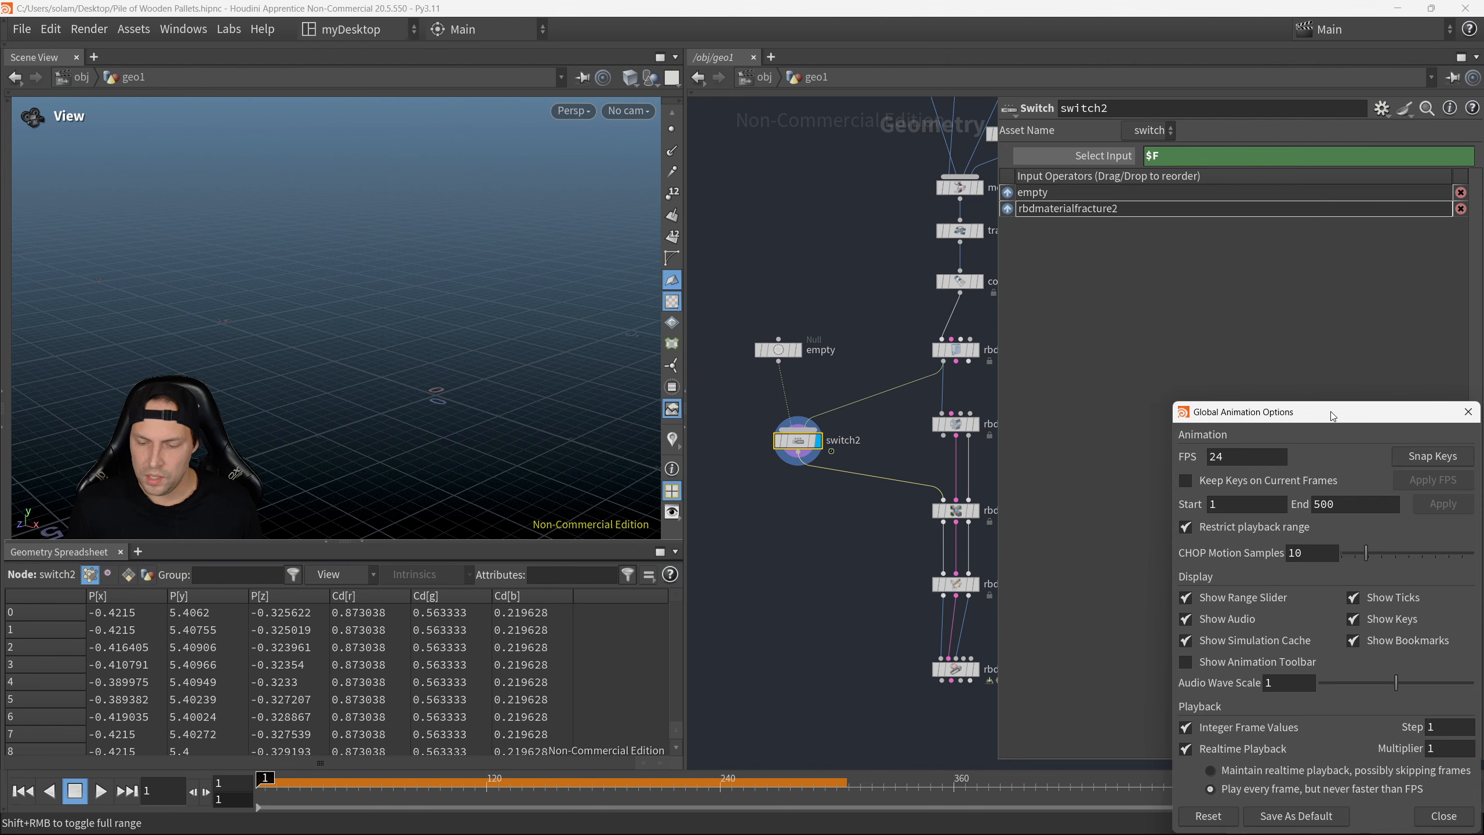
left_click_drag(1332, 413, 699, 131)
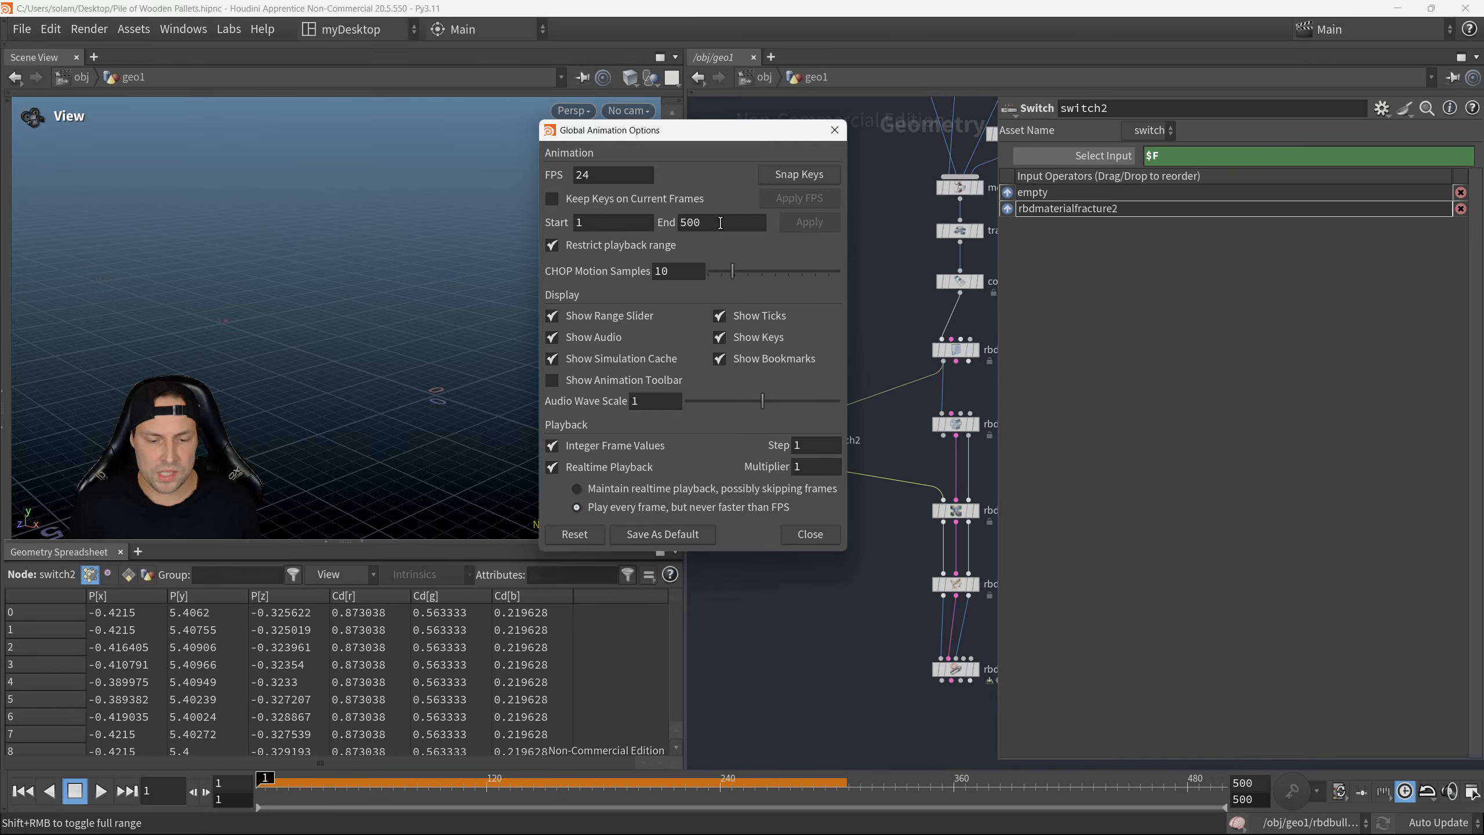
double_click(694, 221)
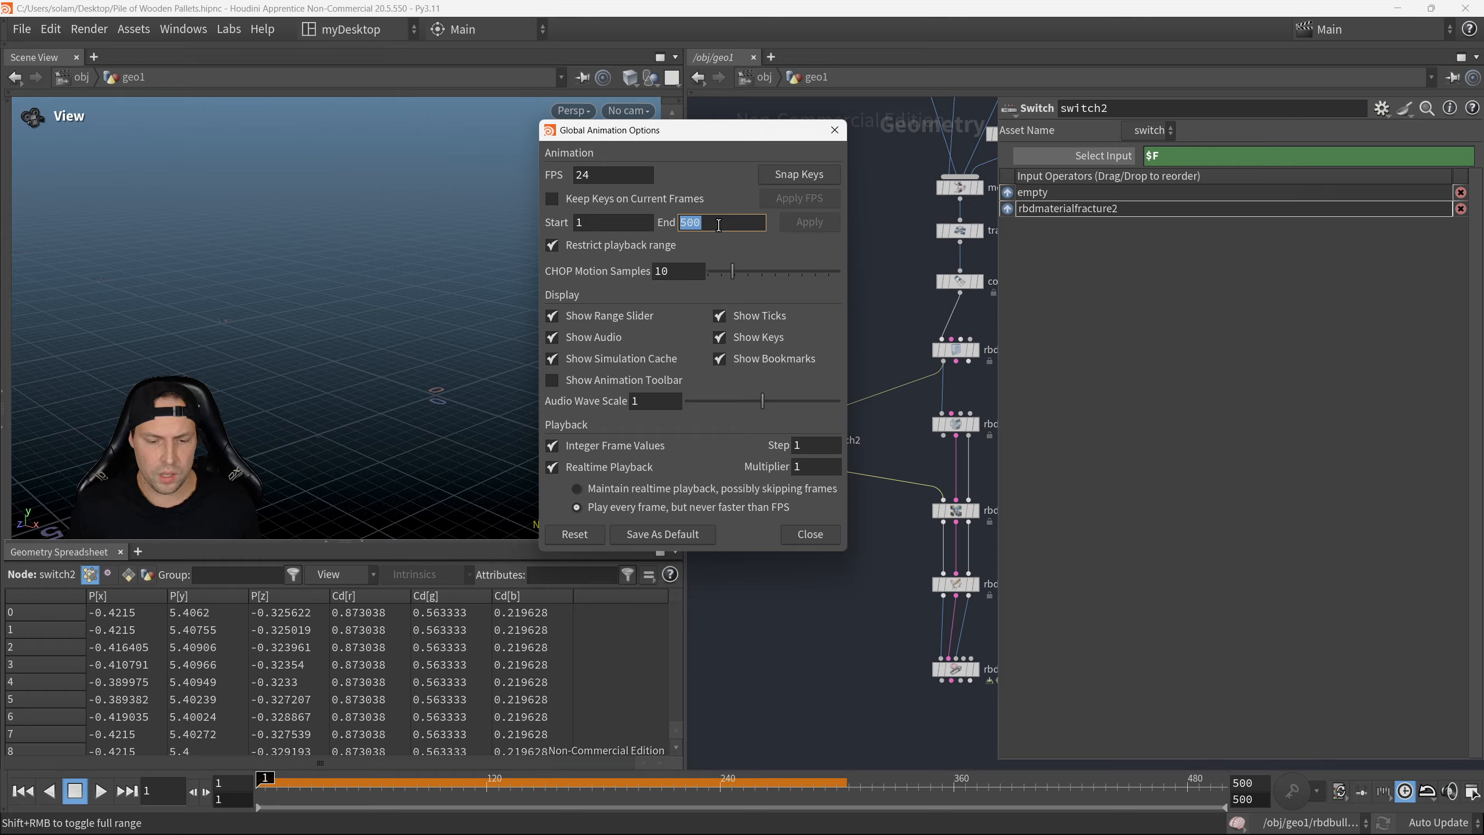
double_click(718, 226)
left_click(719, 226)
key("BackSpace")
key("BackSpace")
key("BackSpace")
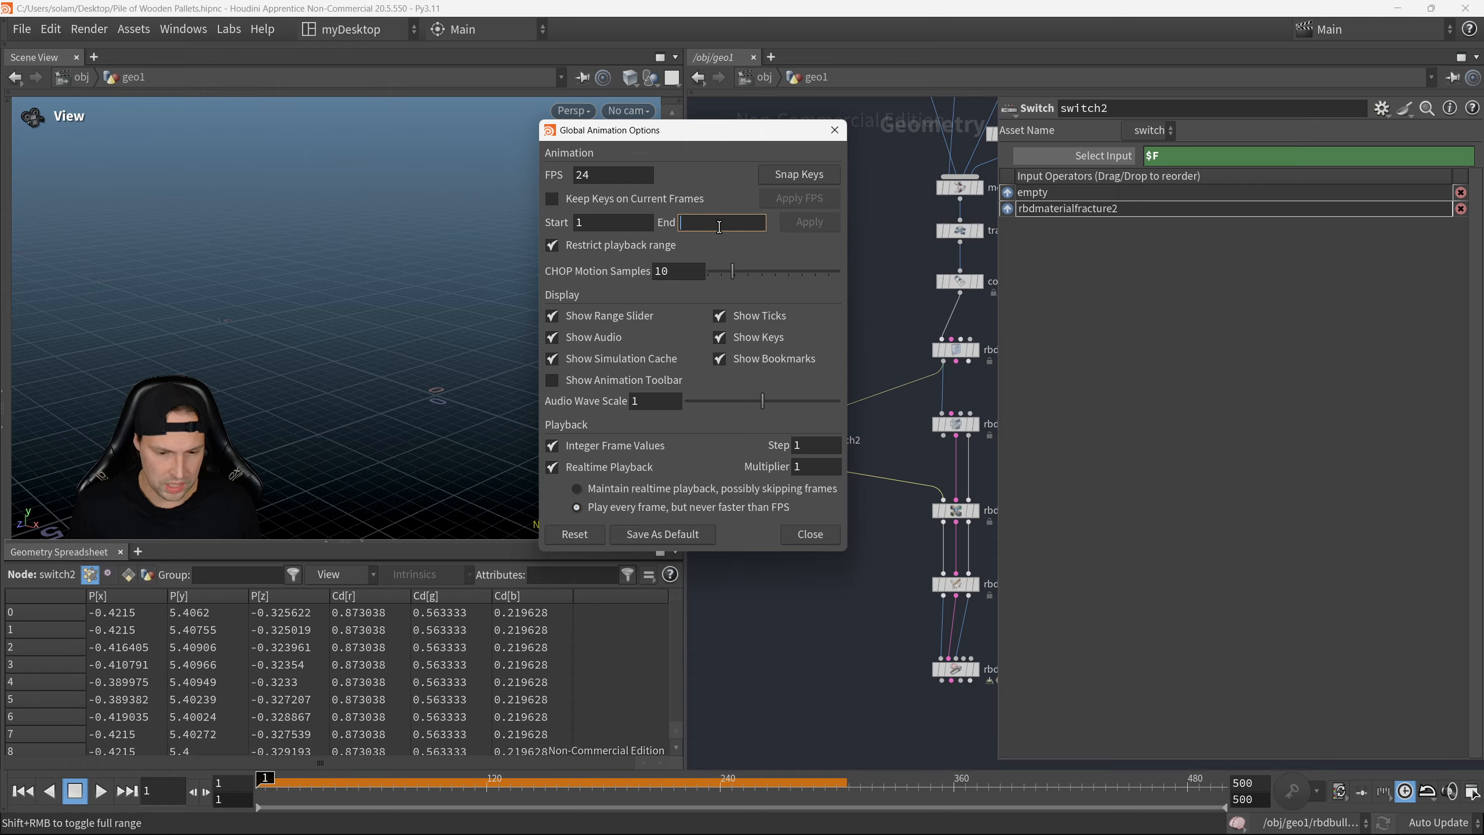
type("250")
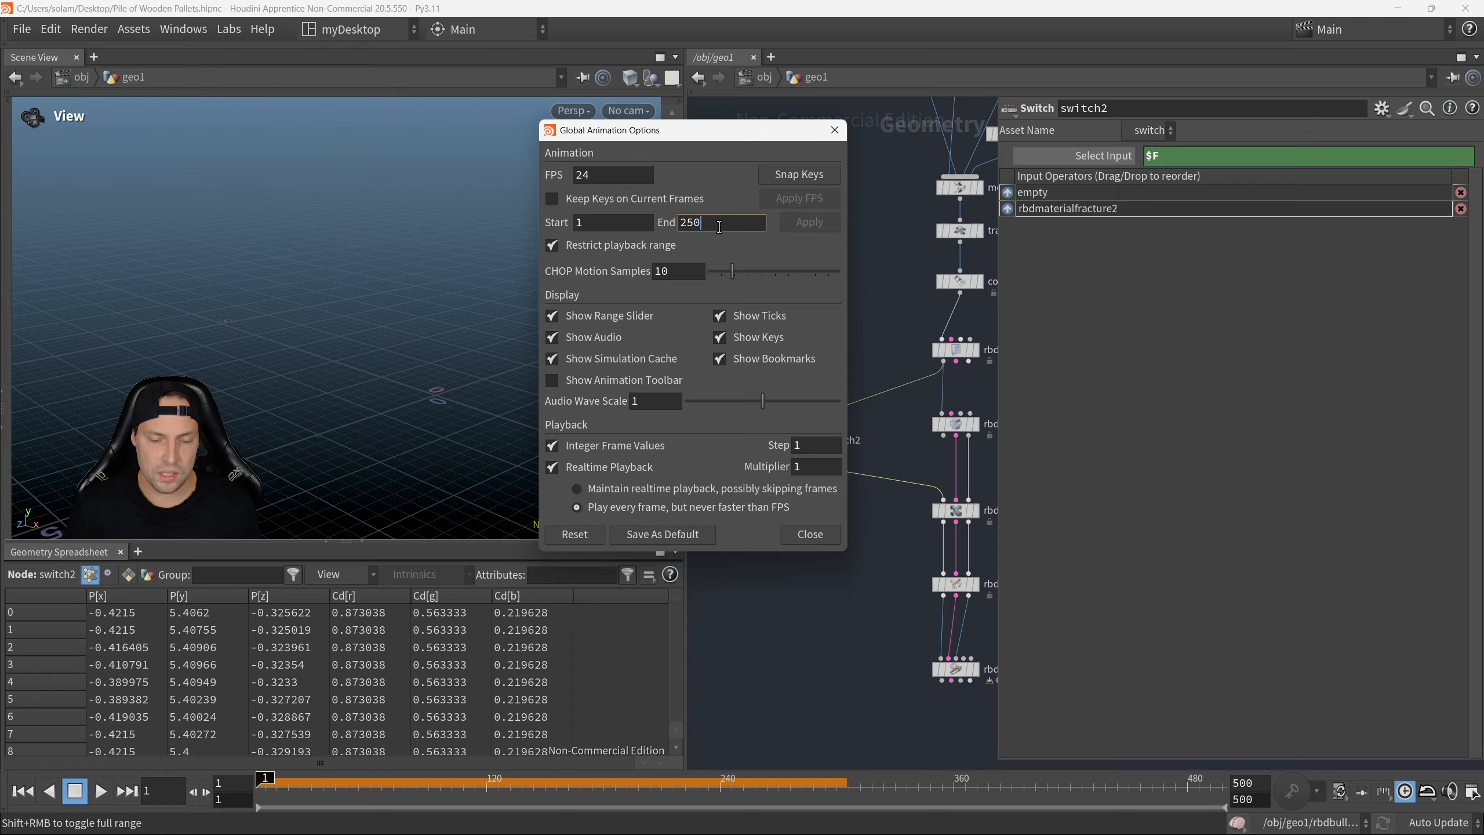
left_click(810, 222)
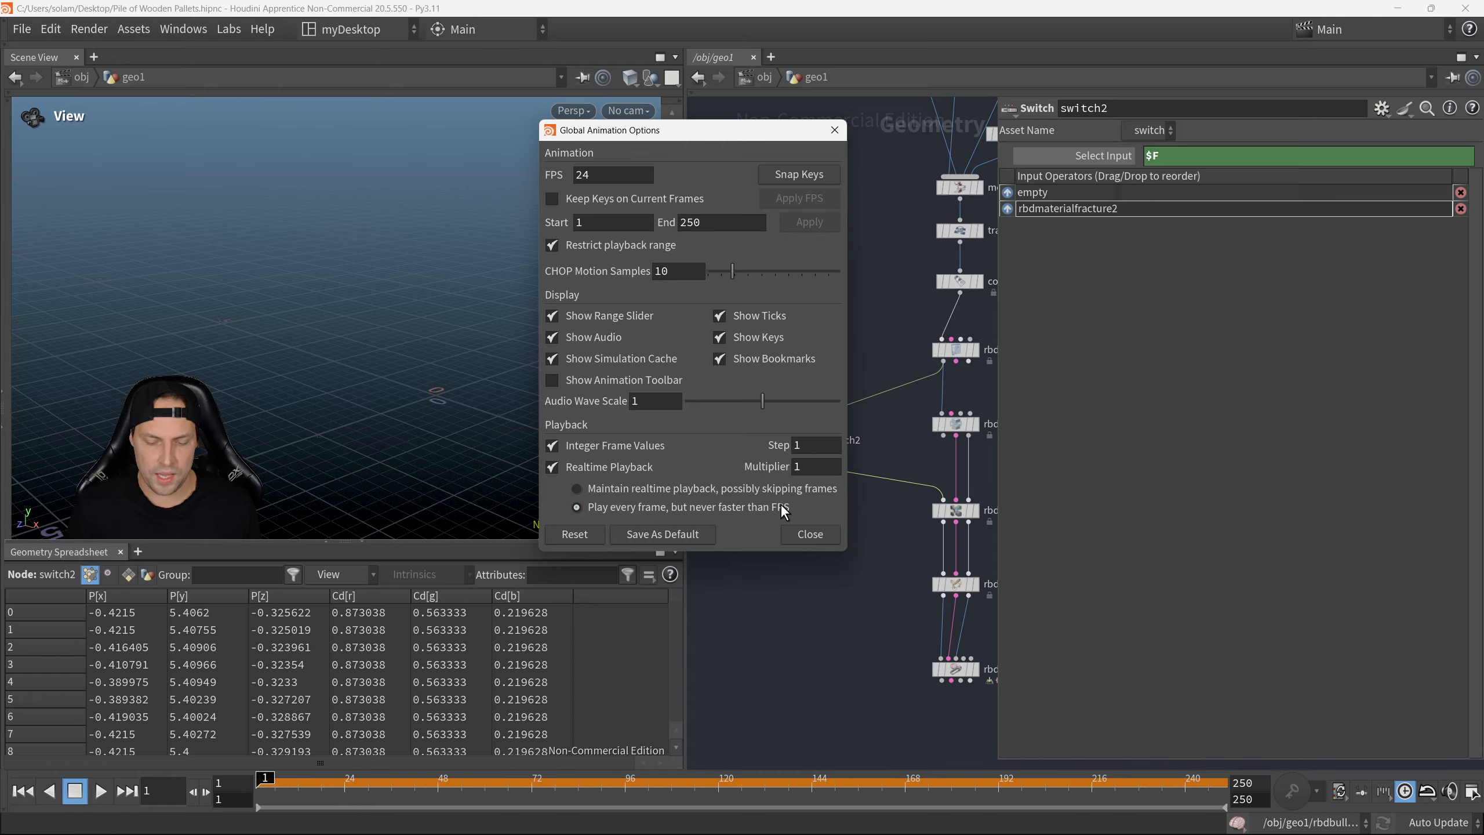
left_click(807, 534)
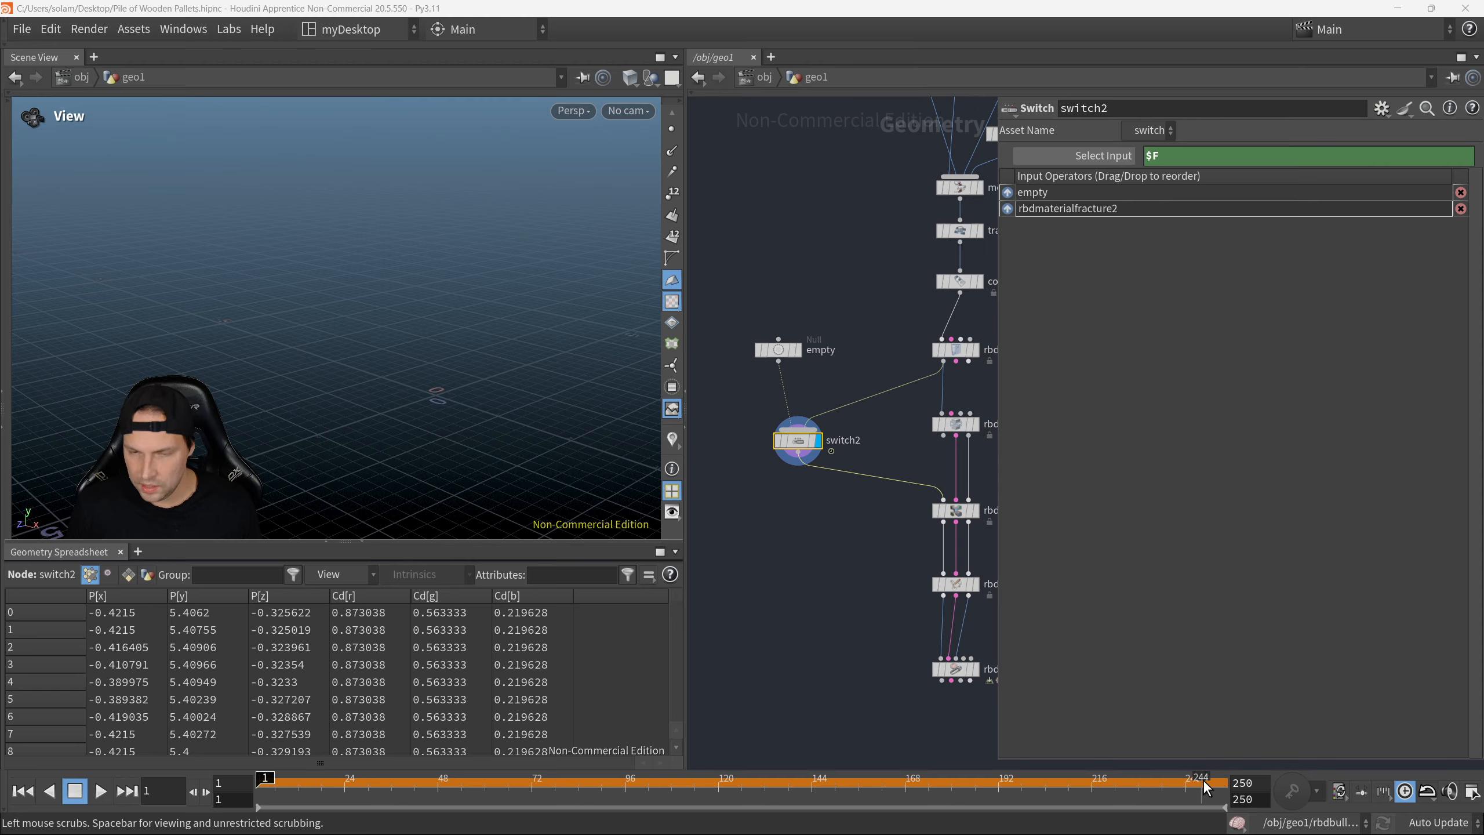
Step: Change switch2's Select Input expression to $F %20 = 1, and play and scrub around frame 20 to check the switching
left_click_drag(1205, 787, 260, 760)
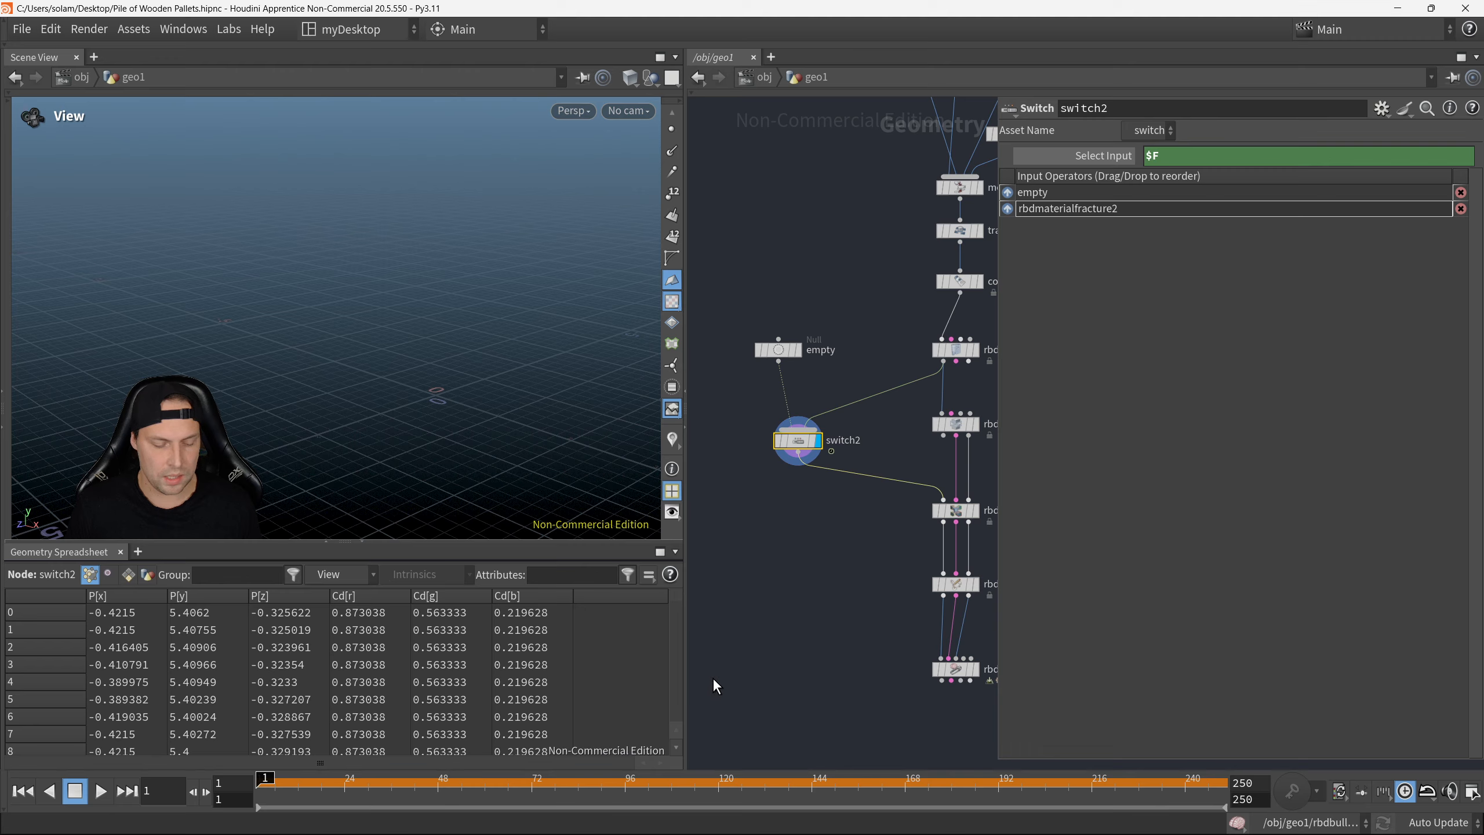
left_click(1192, 157)
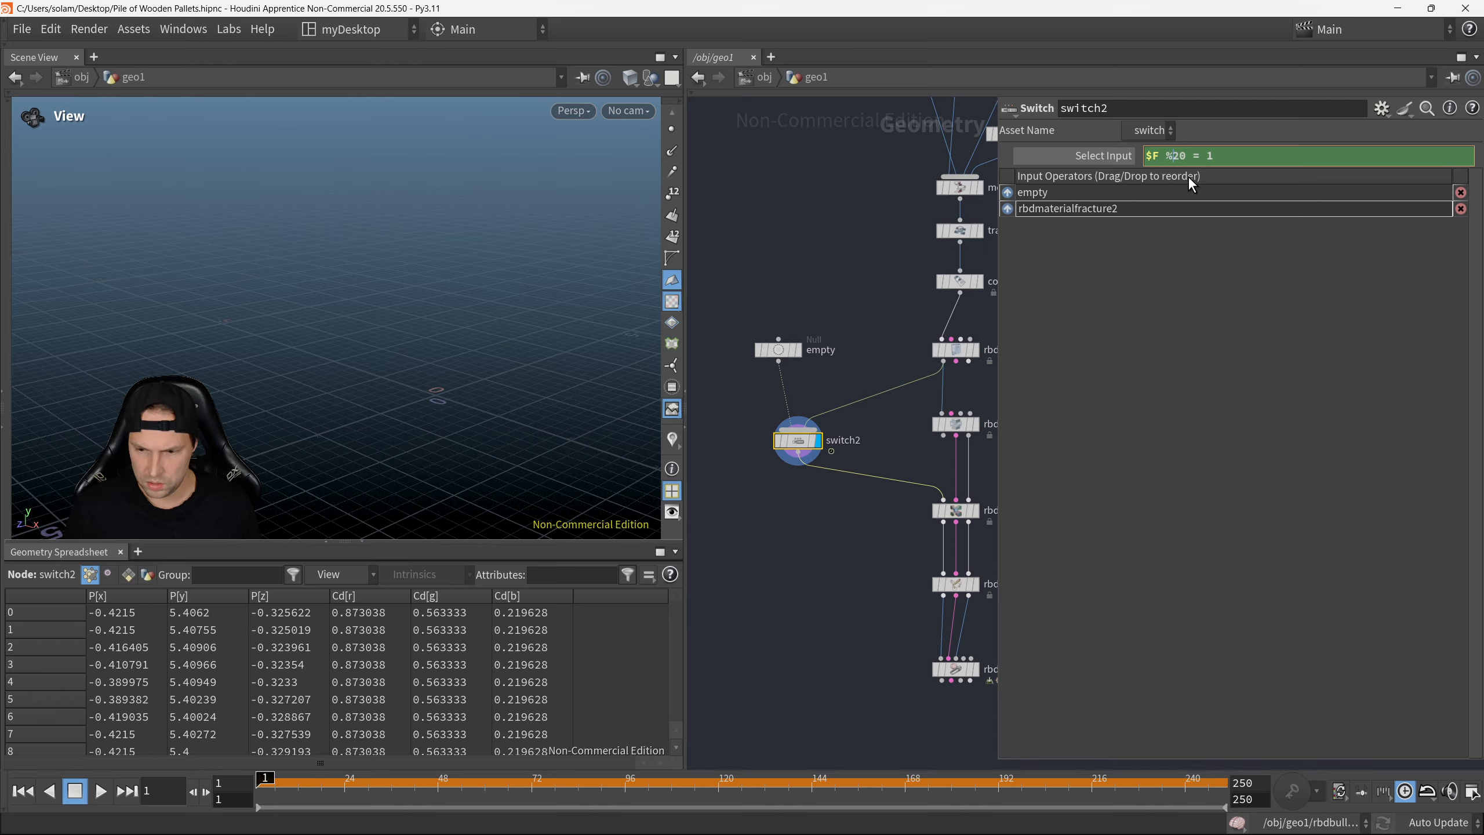
key("Return")
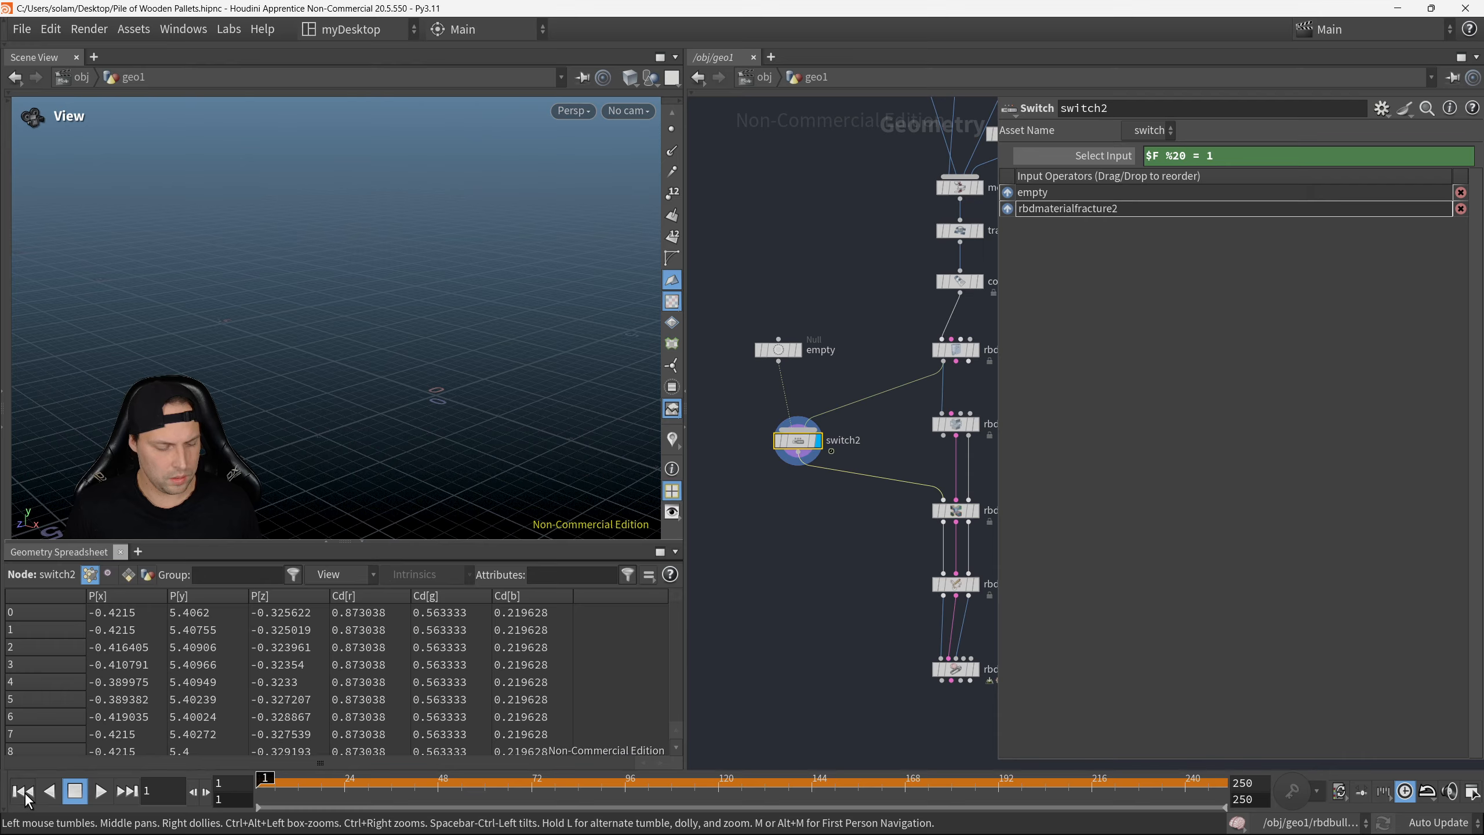
left_click(100, 791)
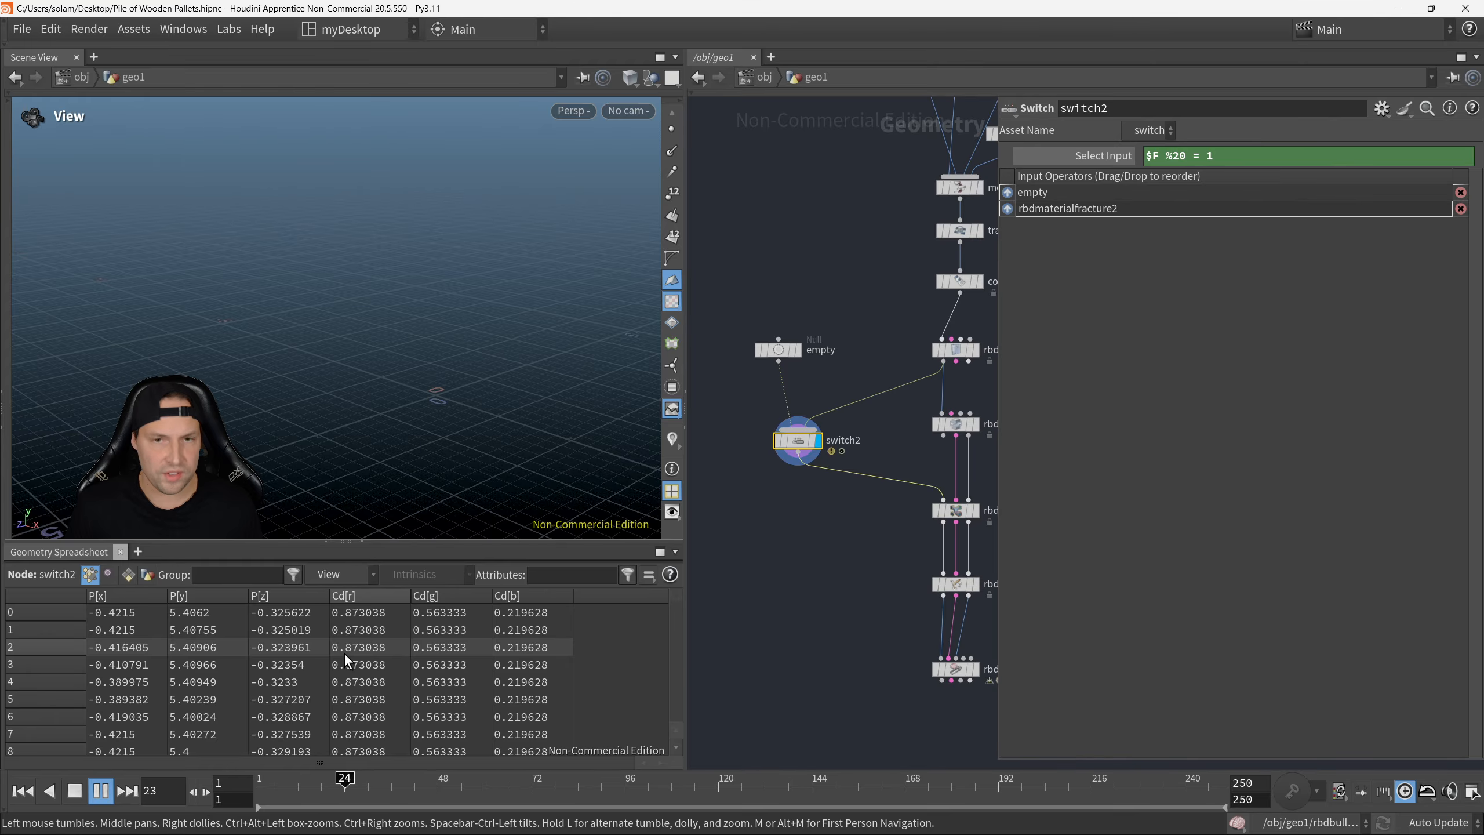
left_click(329, 785)
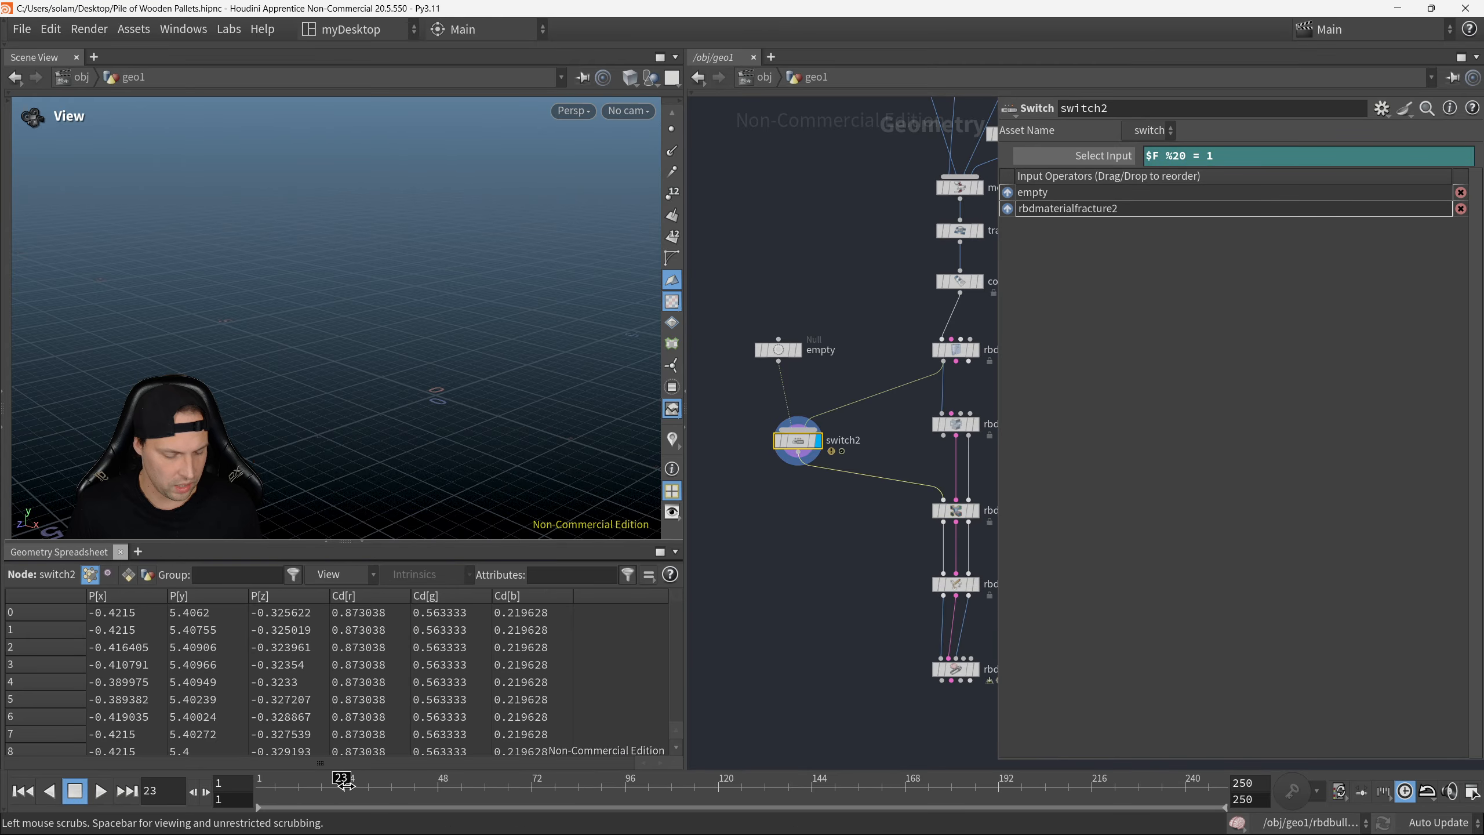
left_click_drag(330, 785, 336, 786)
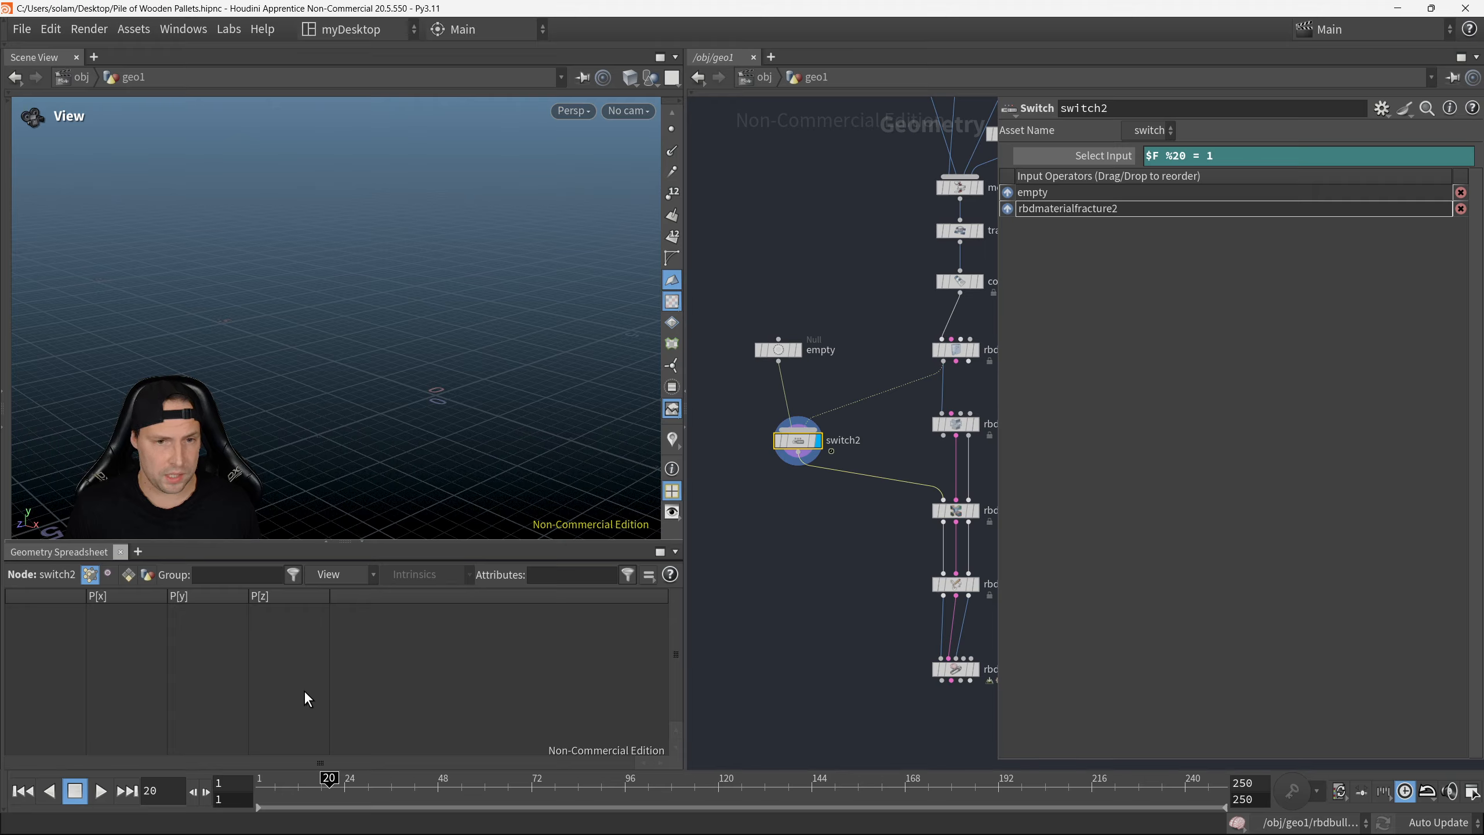
mouse_move(347, 785)
left_mouse_down()
mouse_move(291, 785)
mouse_move(345, 785)
left_mouse_up()
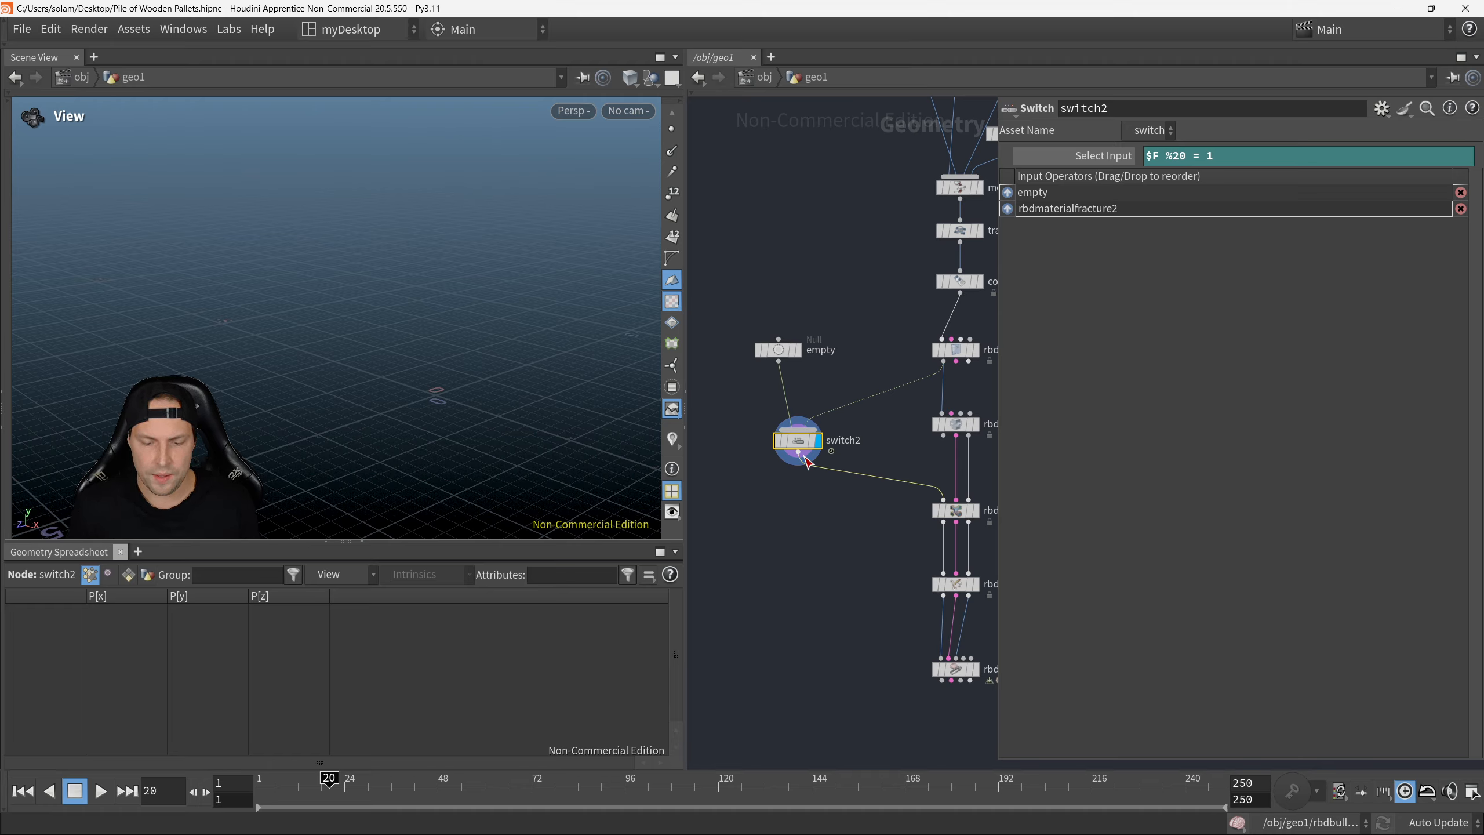
Step: Hide the node parameters and display rbdbulletsolver2 in the viewport
left_click_drag(806, 462, 805, 485)
key("p")
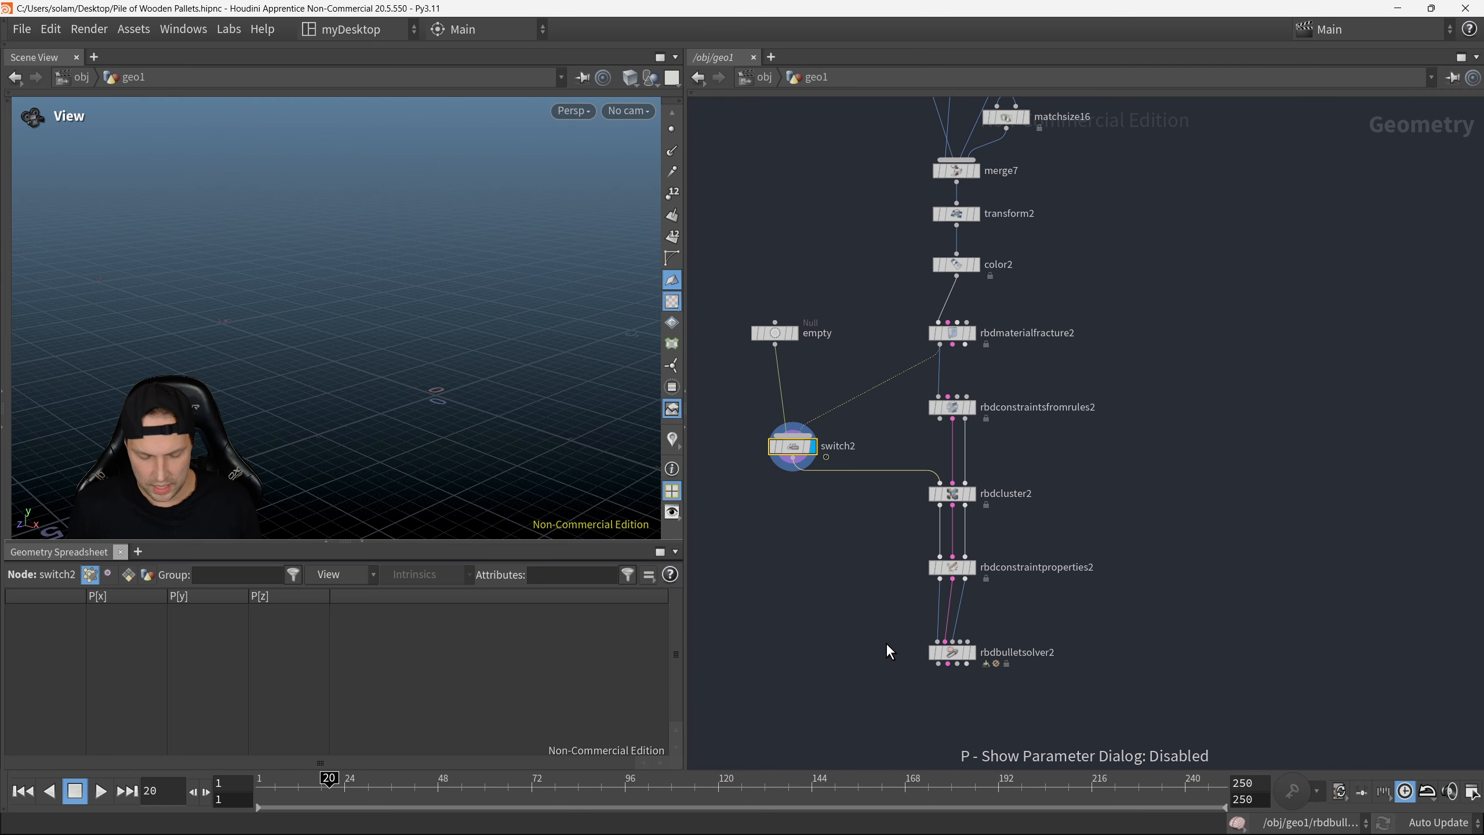
key("r")
left_click_drag(833, 616, 1078, 695)
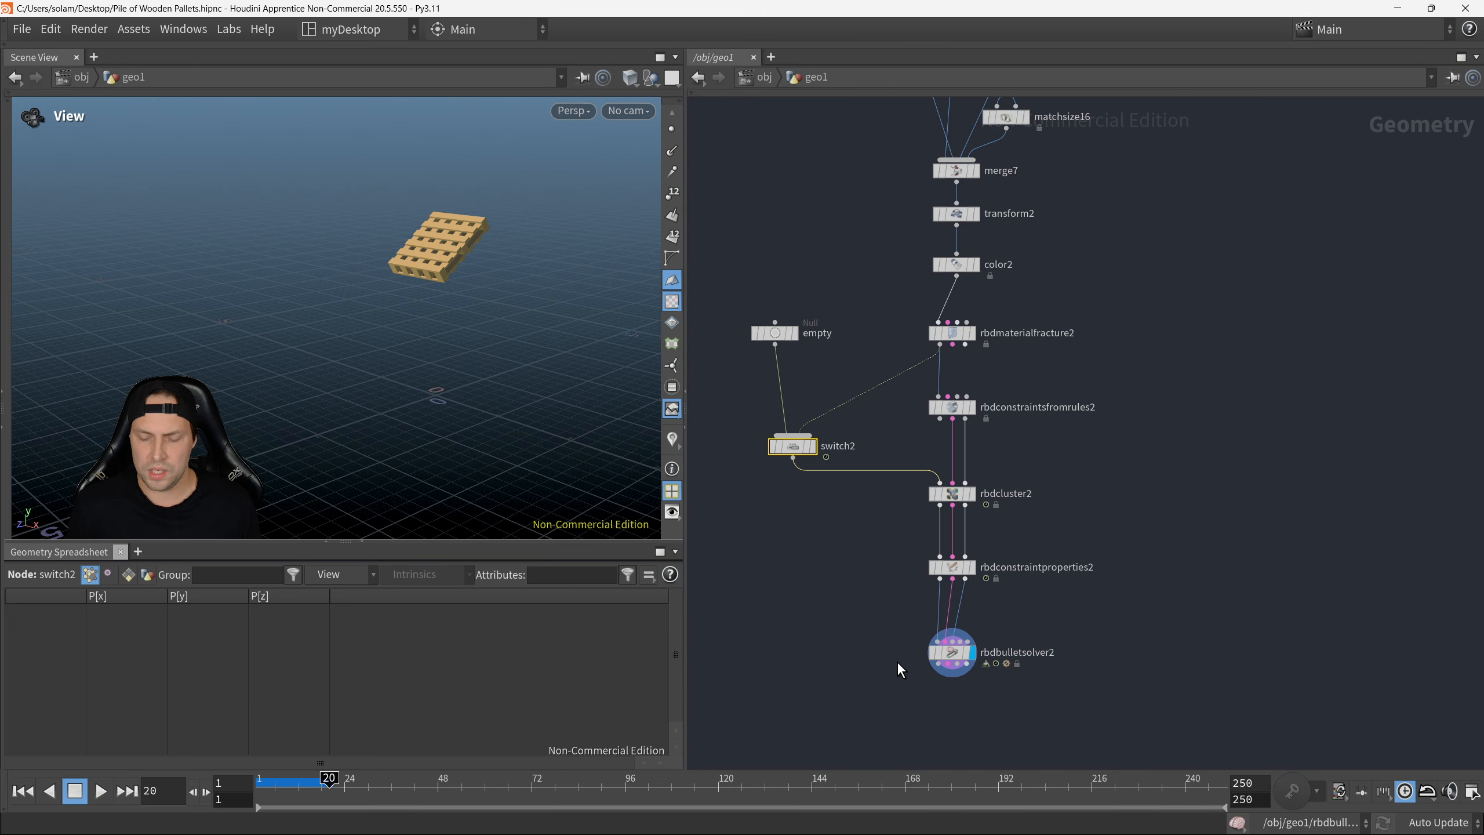
Step: Play the pallet simulation from frame 1 with a wider view of the scene and stop it at frame 54
left_click(22, 790)
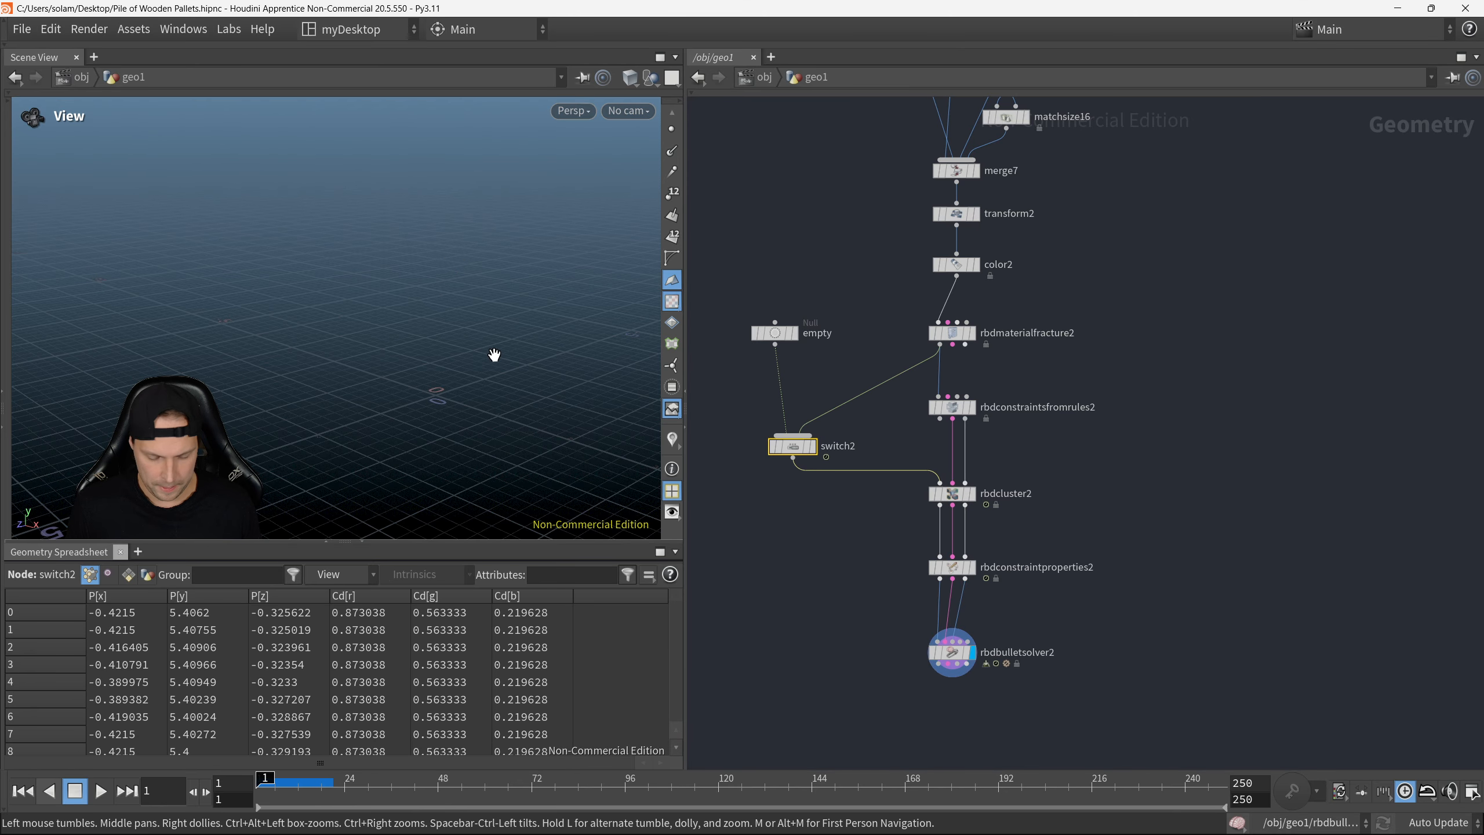
left_click_drag(411, 386, 357, 395)
scroll(358, 395, "down", 4)
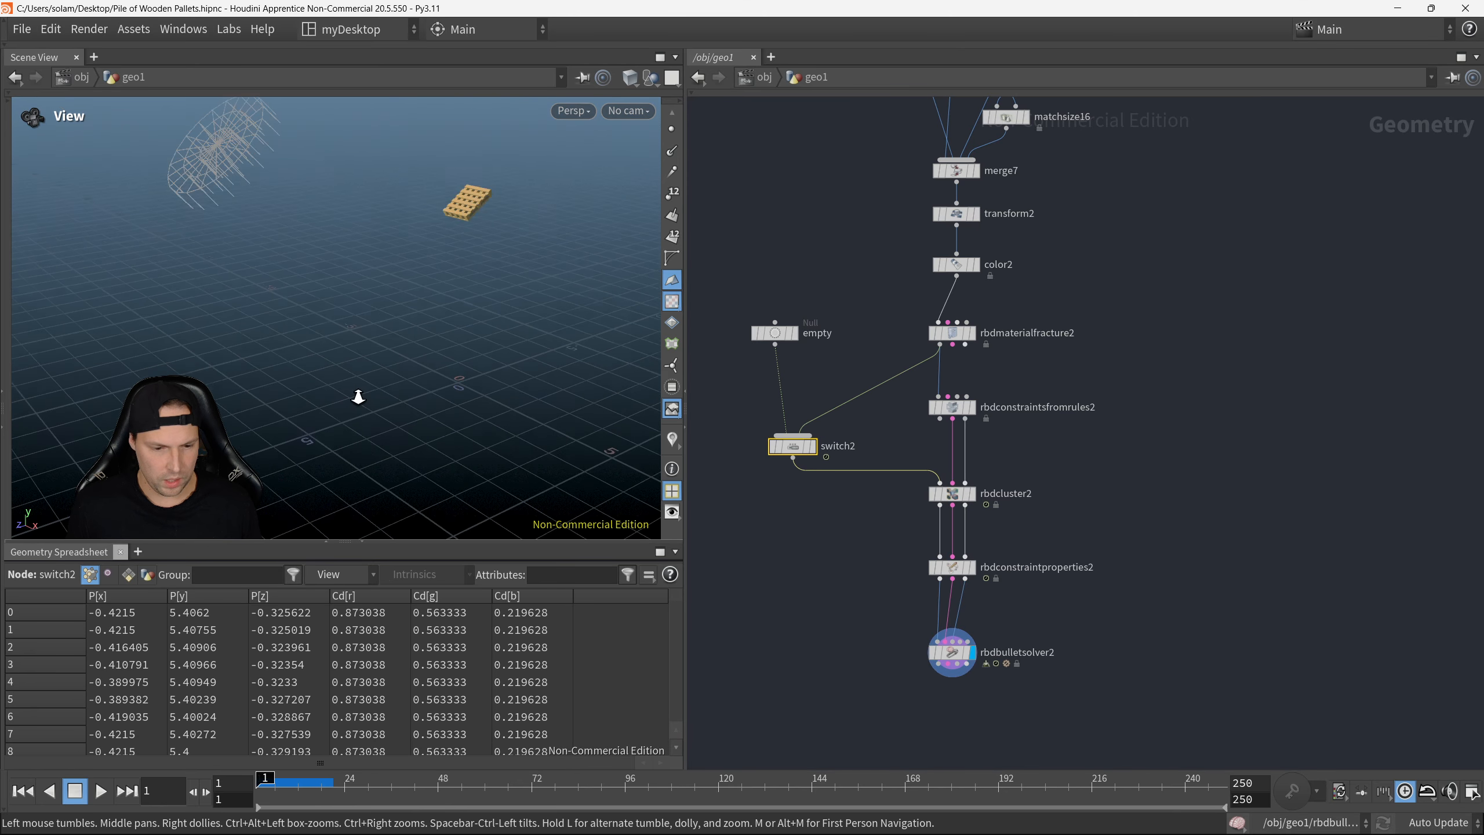
left_click(101, 791)
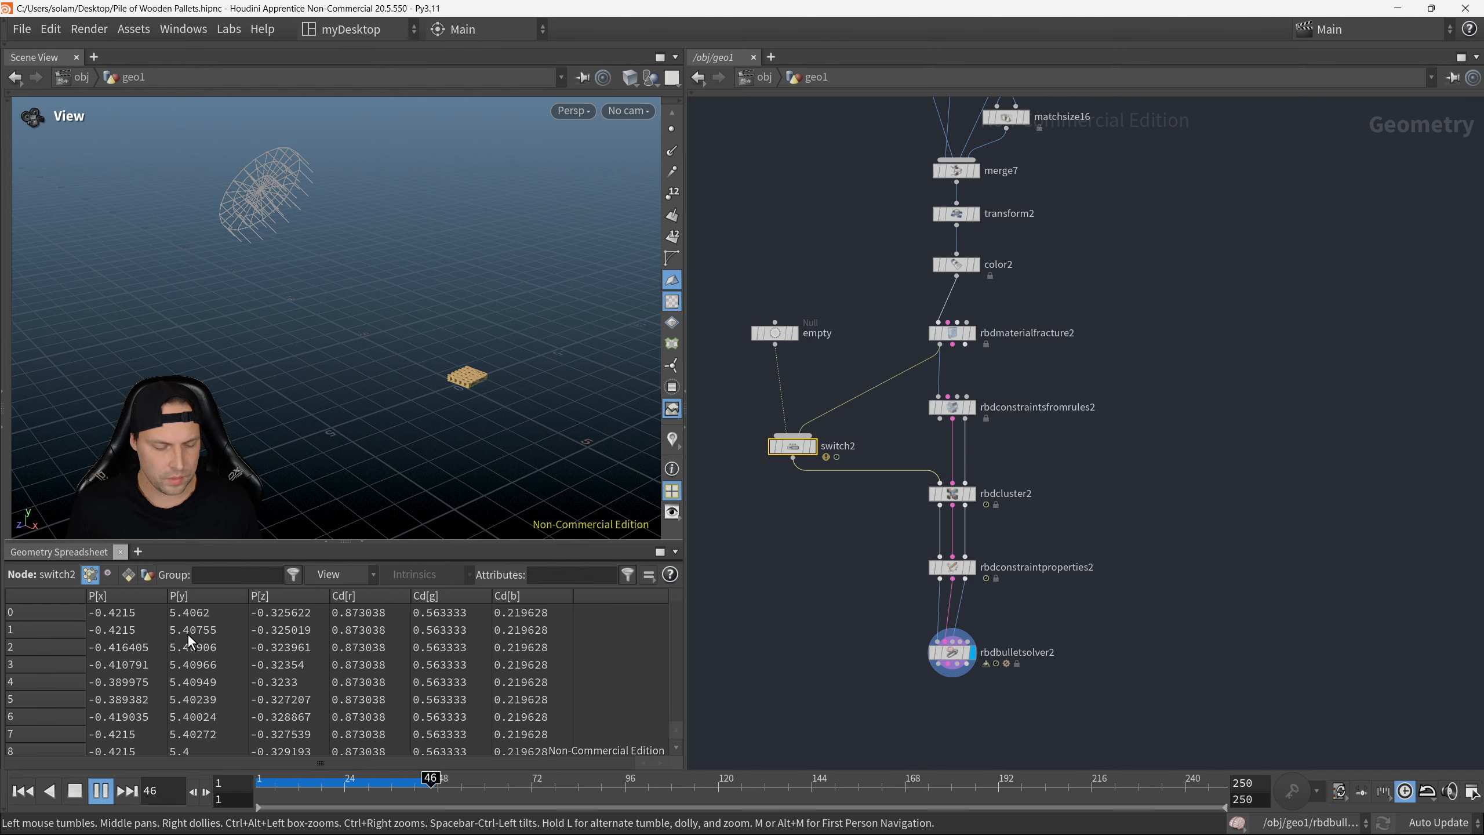
left_click(106, 788)
Step: Show rbdbulletsolver2's parameters and enable Emit RBDs in its simulation setup
middle_click_drag(1103, 469, 1098, 458)
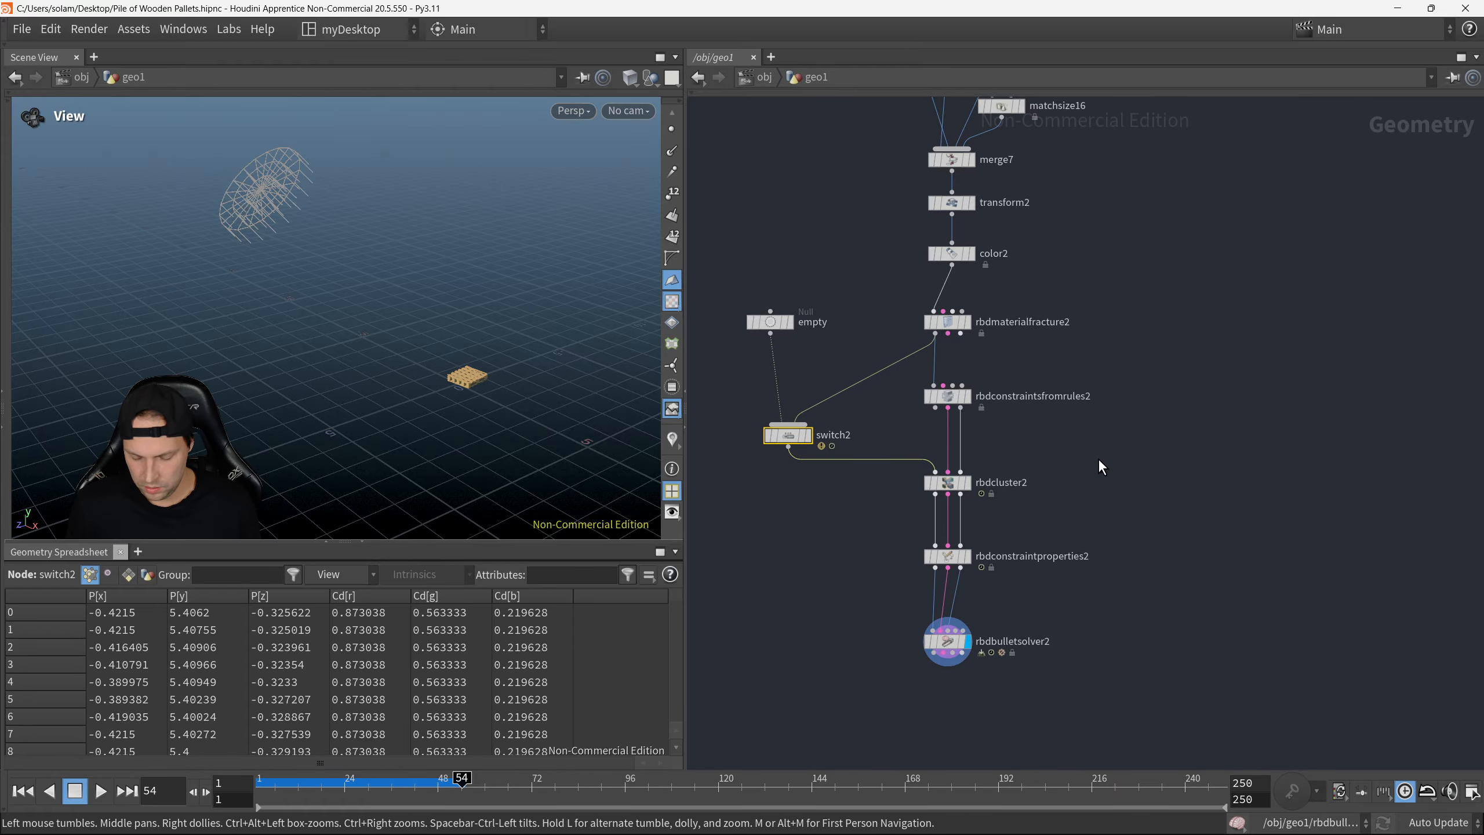
key("p")
middle_click_drag(1069, 566, 959, 481)
left_click_drag(758, 510, 934, 587)
left_click(1027, 199)
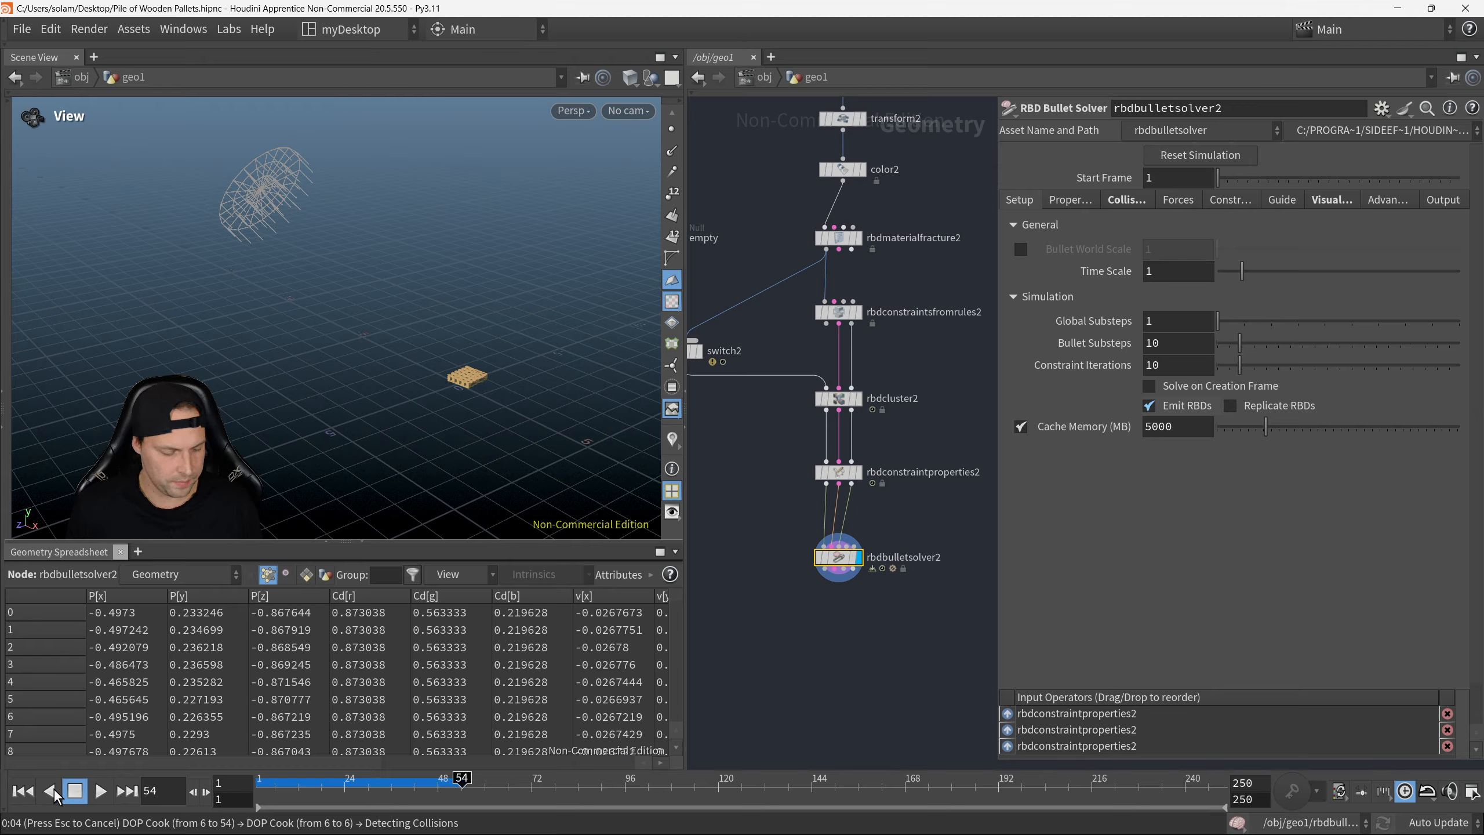
Step: Replay the emitting simulation from frame 1 and stop it at frame 10 to inspect the pallet
left_click(31, 792)
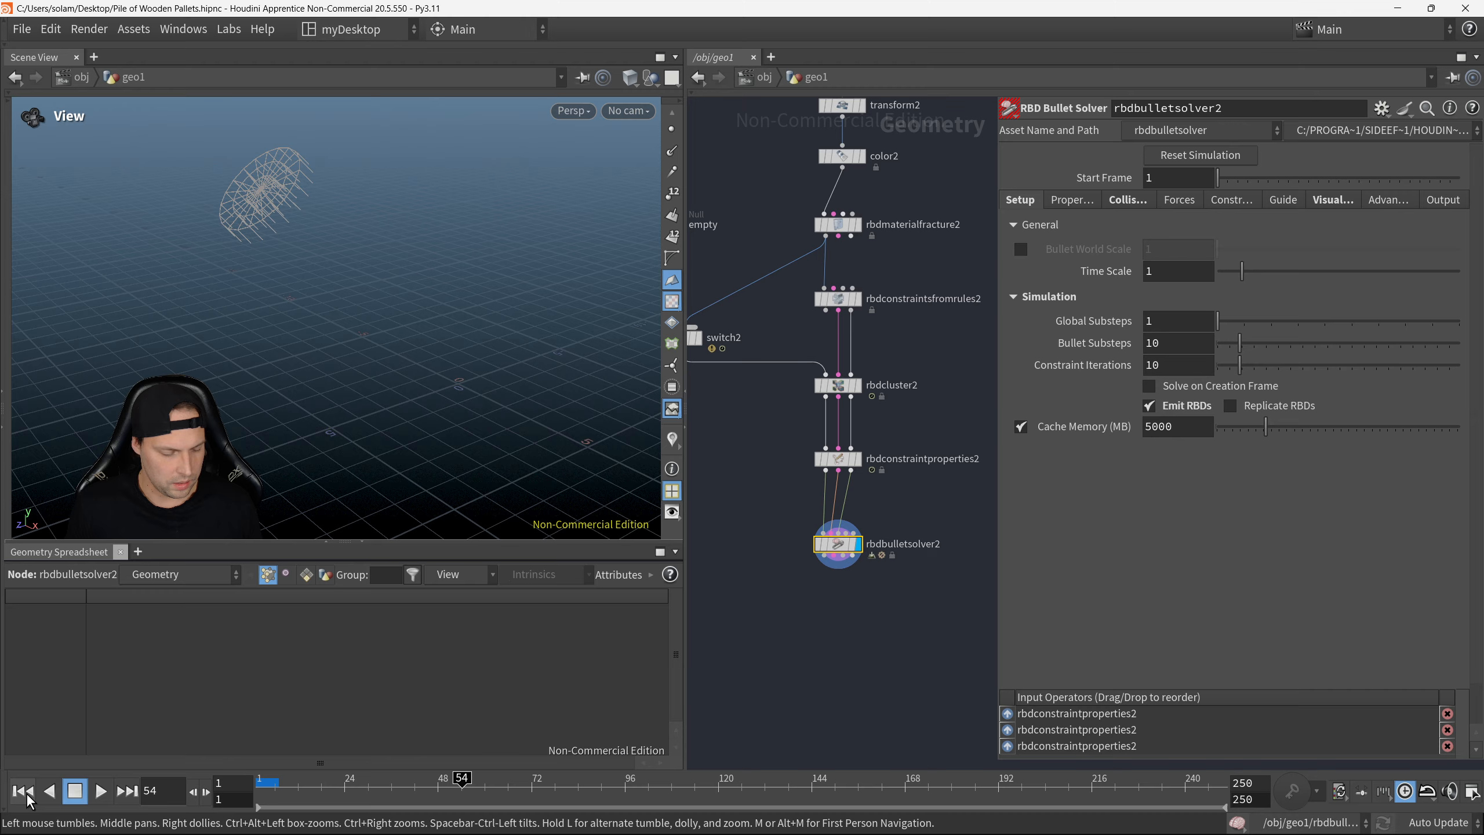
left_click(100, 792)
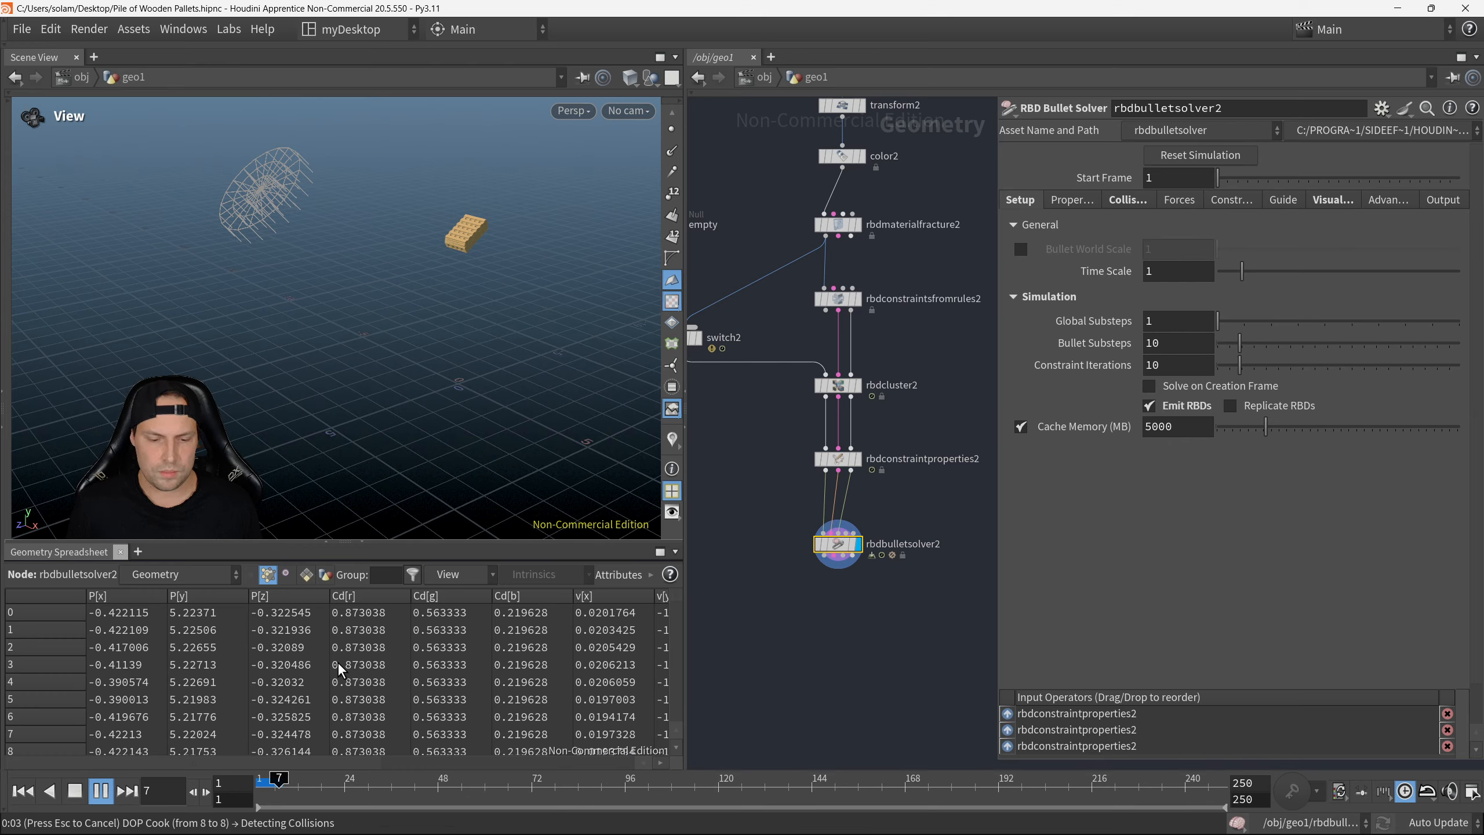
left_click(102, 792)
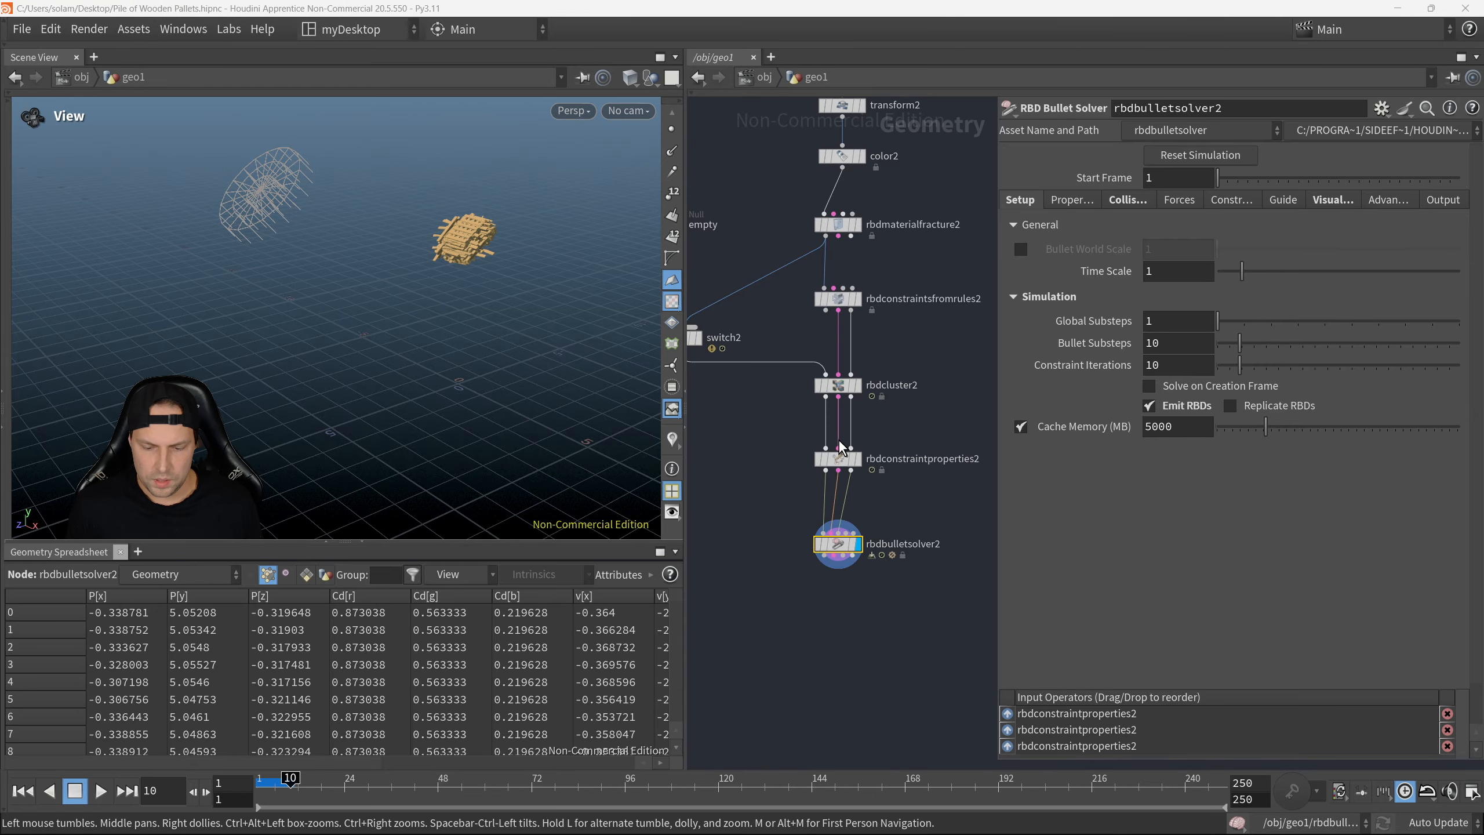
Step: Hide the parameters, select switch2, and inspect its node information for the warning source
key("p")
scroll(887, 421, "up", 4)
left_click_drag(751, 311, 869, 396)
middle_click(842, 355)
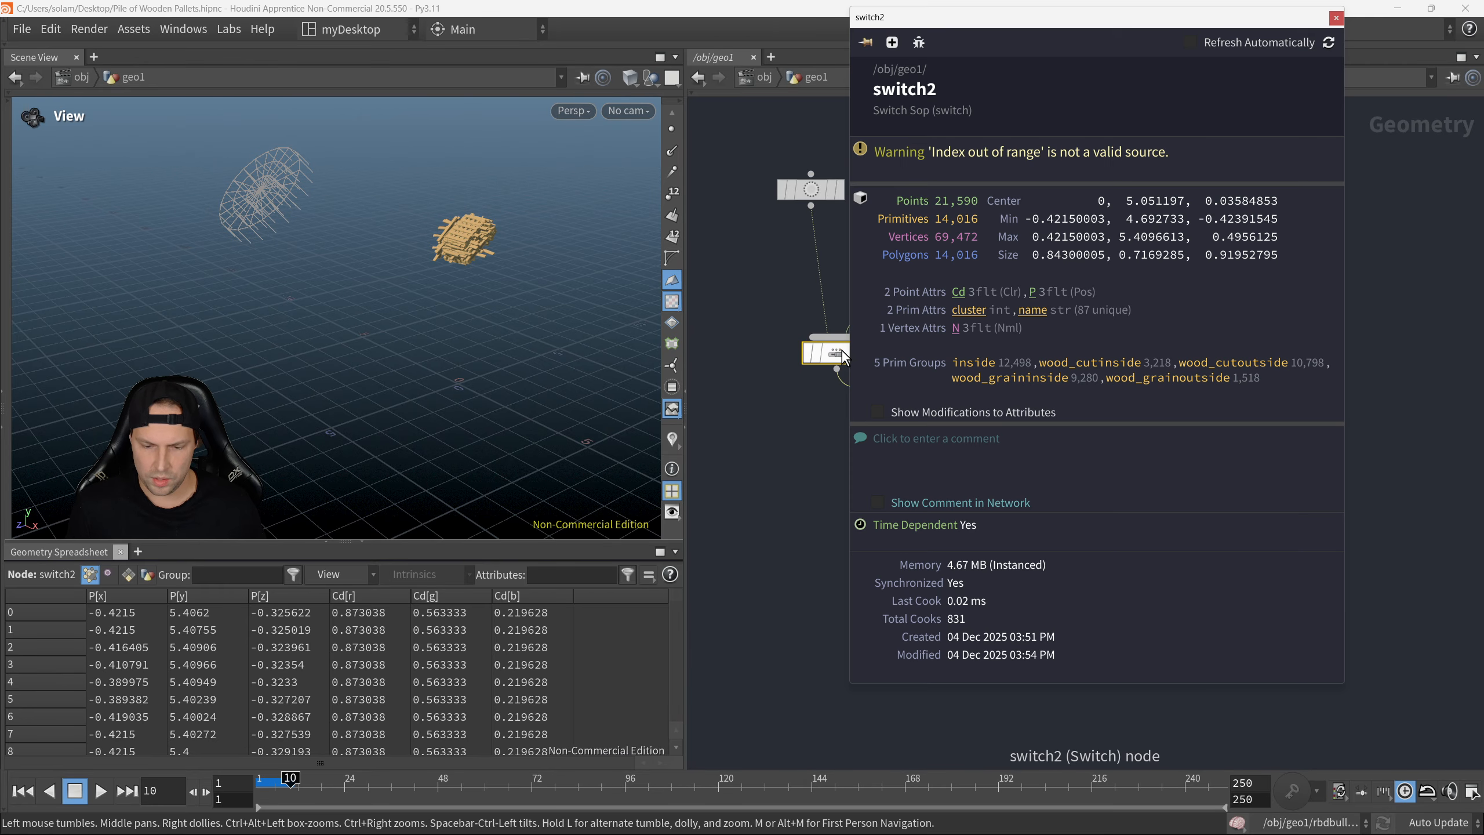
left_click_drag(1199, 22, 1060, 296)
left_click(1198, 293)
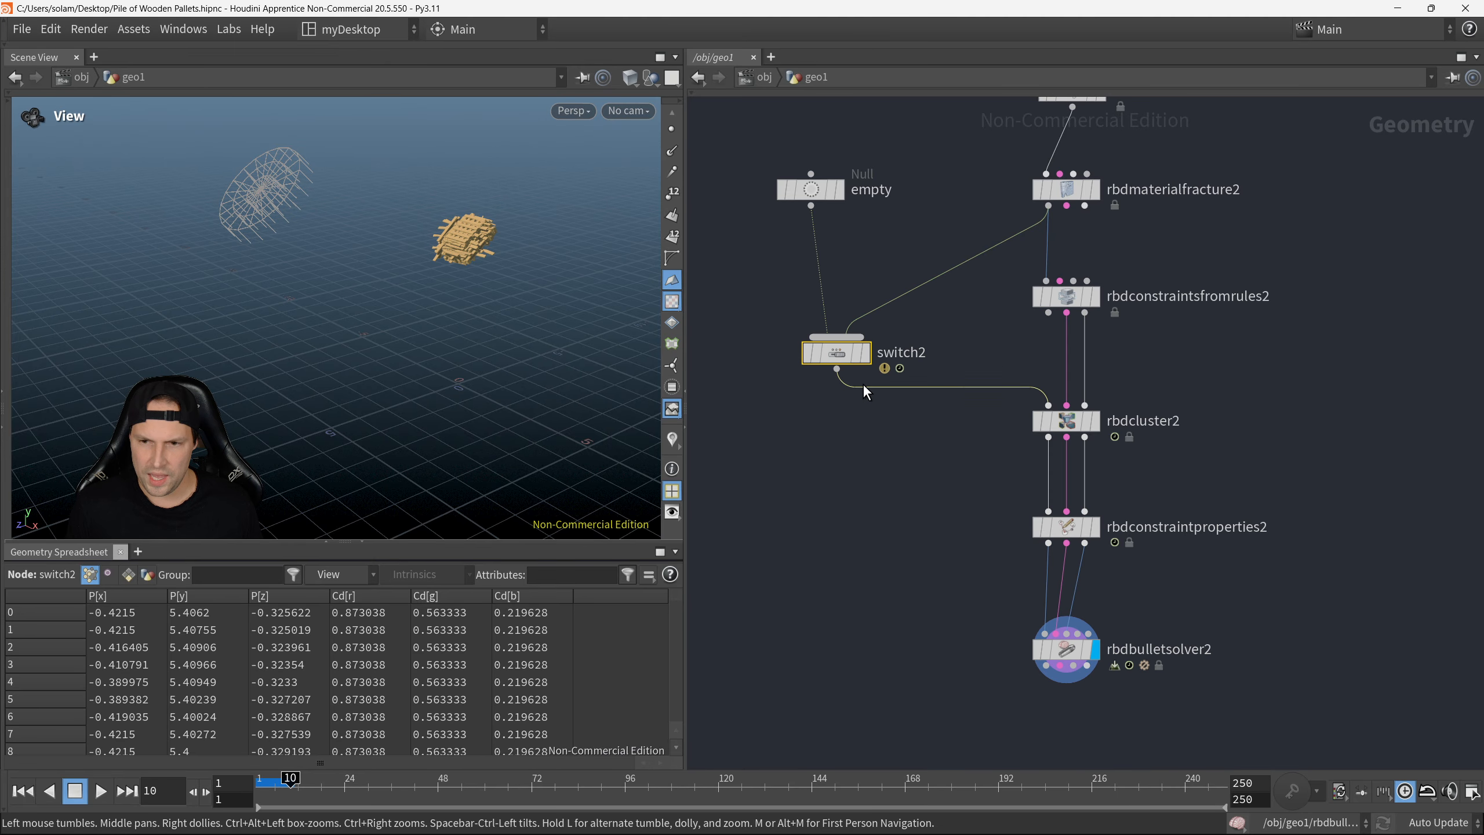
Step: Move rbdcluster2 slightly down in the network, closer to rbdconstraintproperties2
mouse_move(1127, 829)
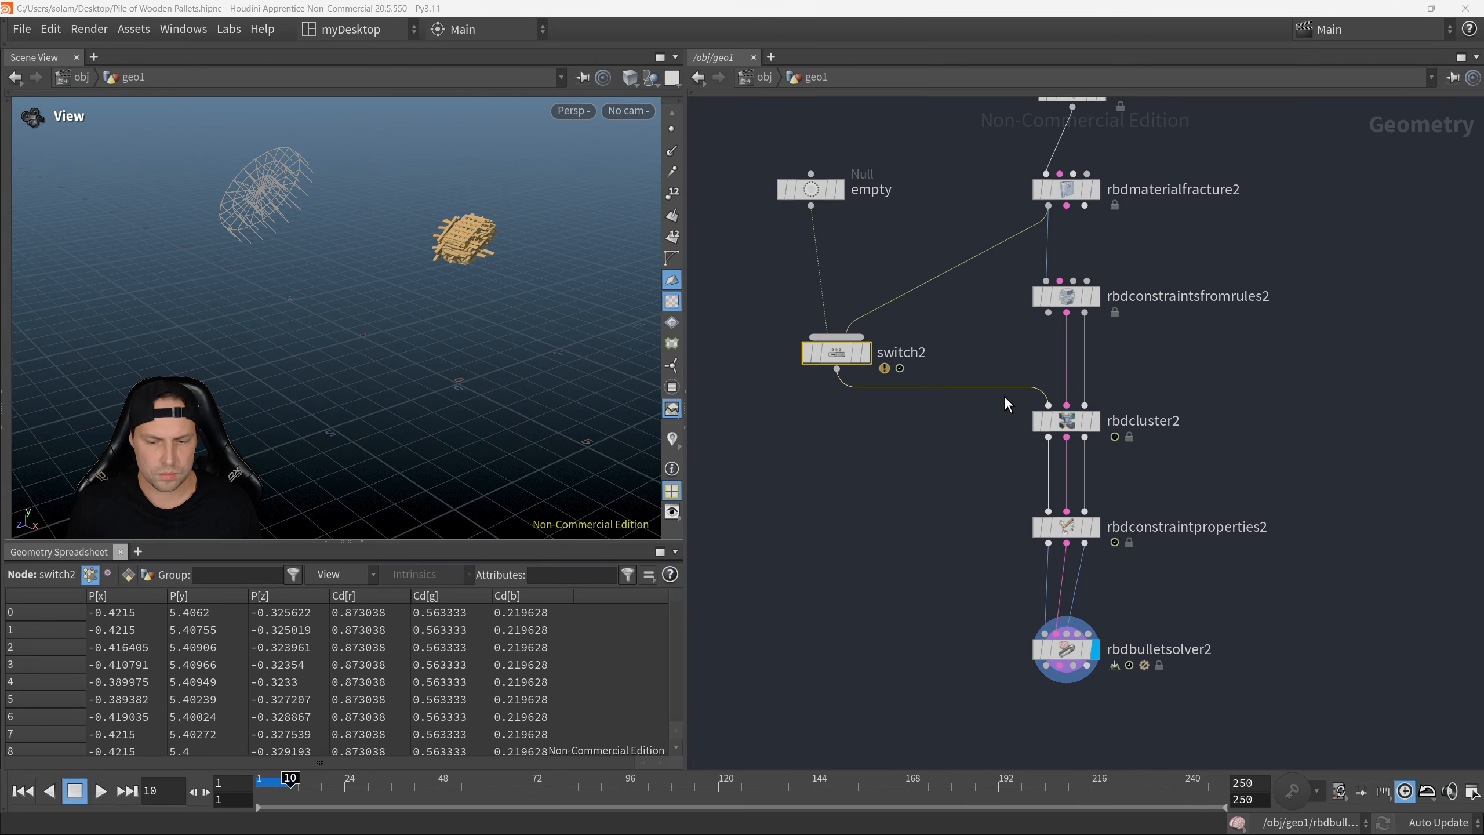
scroll(963, 439, "down", 2)
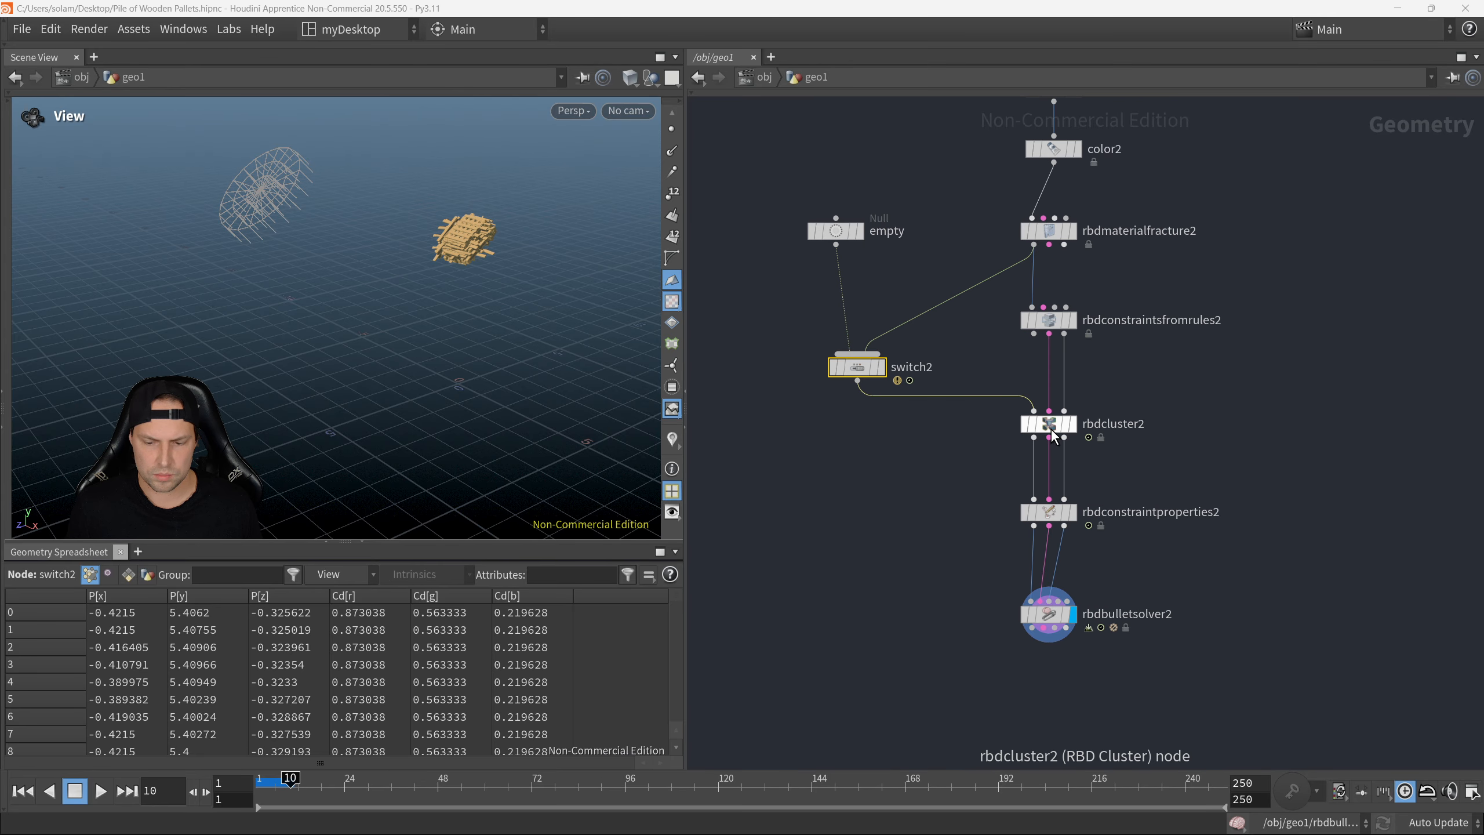
left_click_drag(1050, 429, 1050, 451)
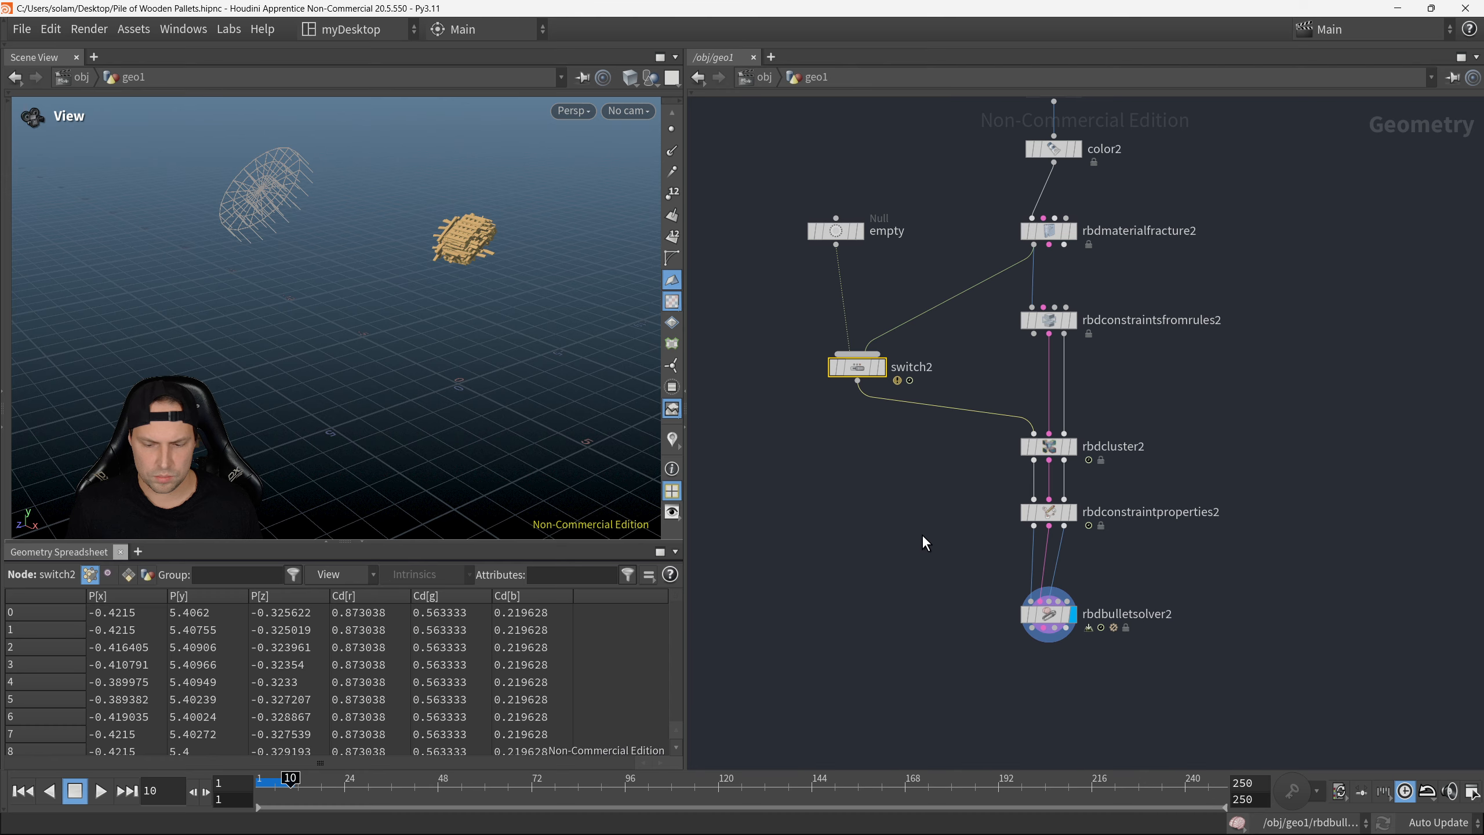
left_click(1047, 613)
left_click(857, 367)
key("p")
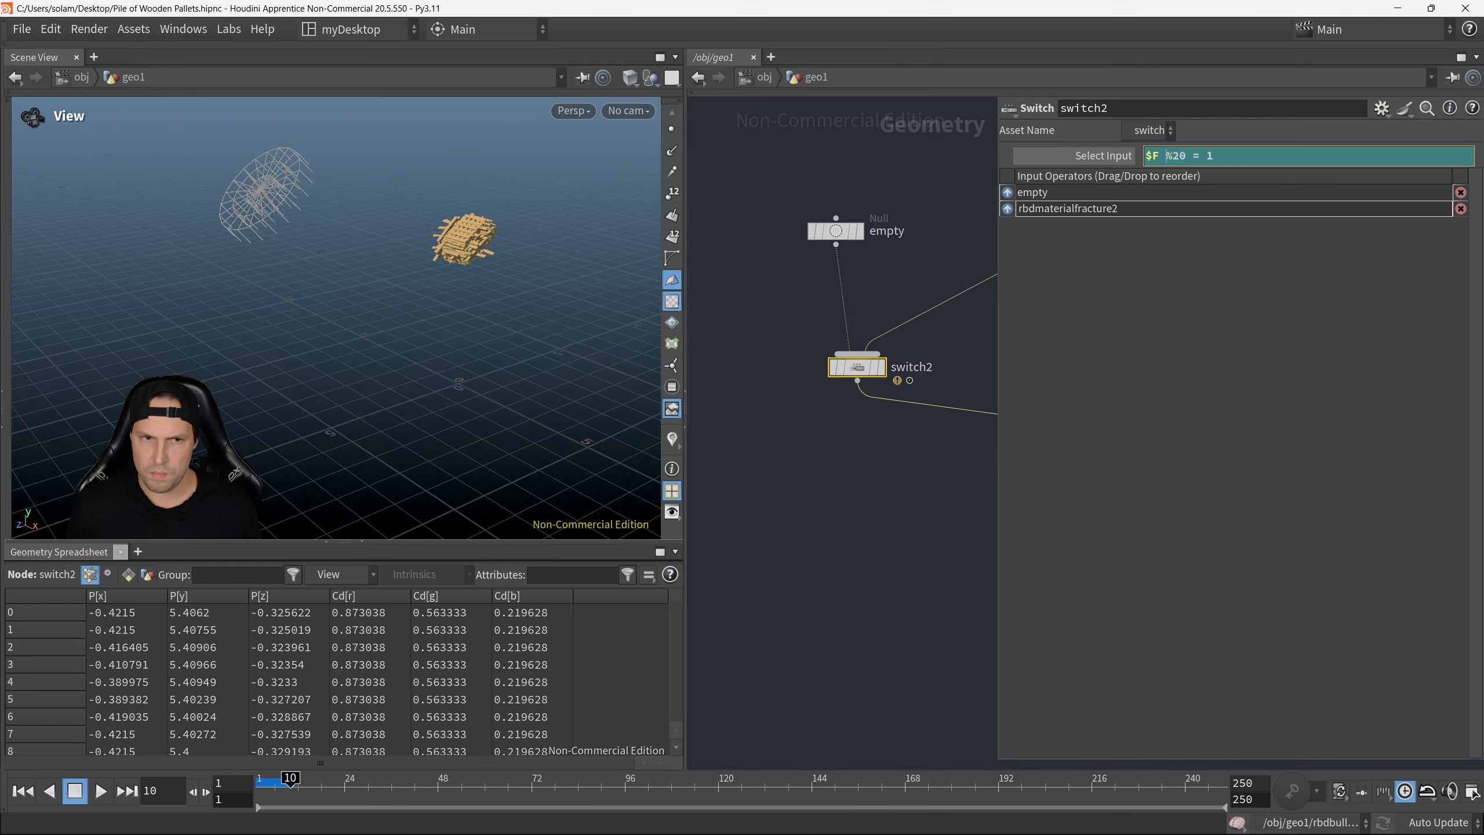
scroll(877, 471, "down", 3)
type("P")
key("Return")
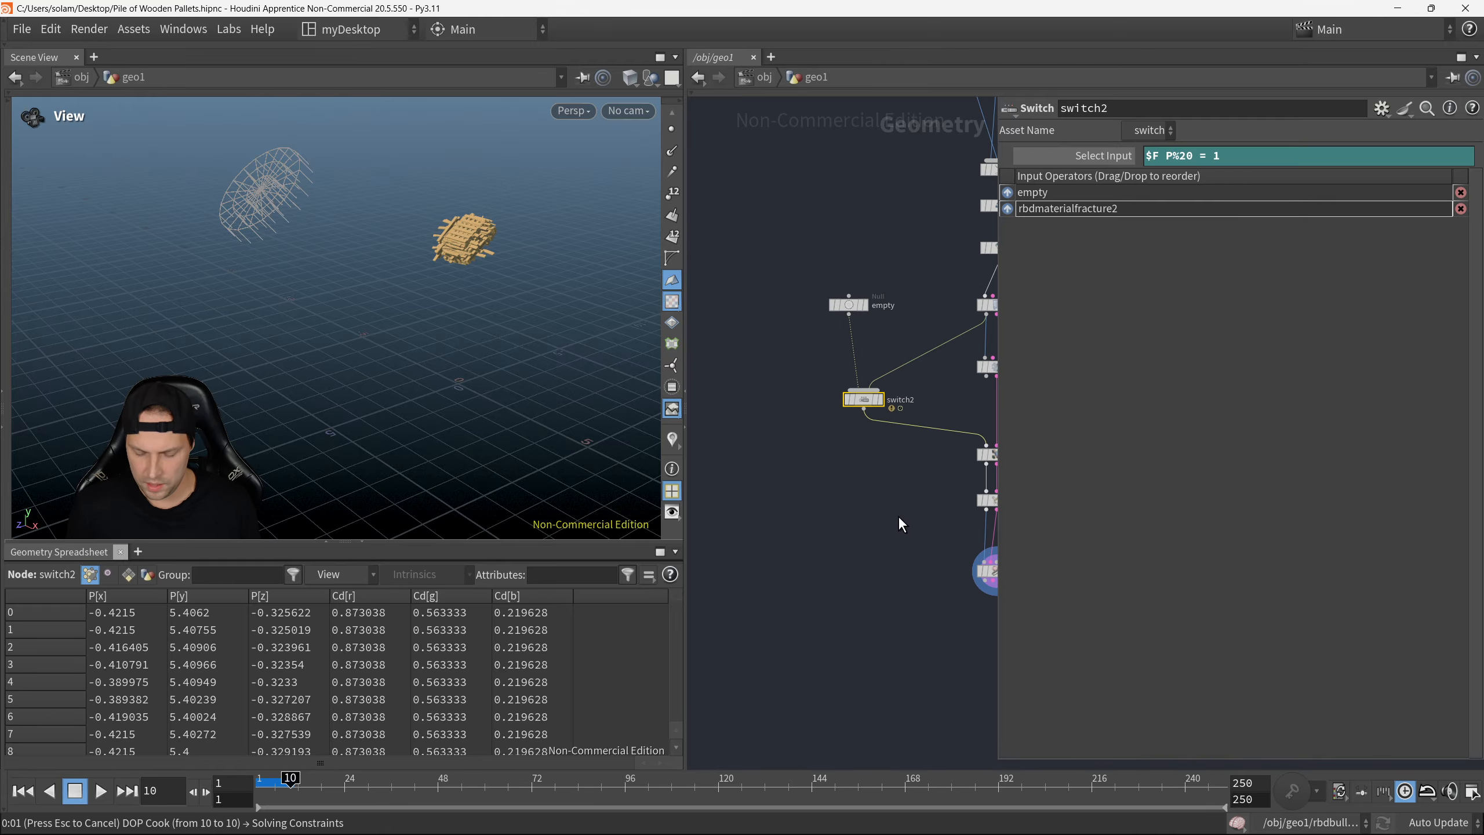
left_click(888, 516)
middle_click_drag(761, 553, 1113, 471)
key("p")
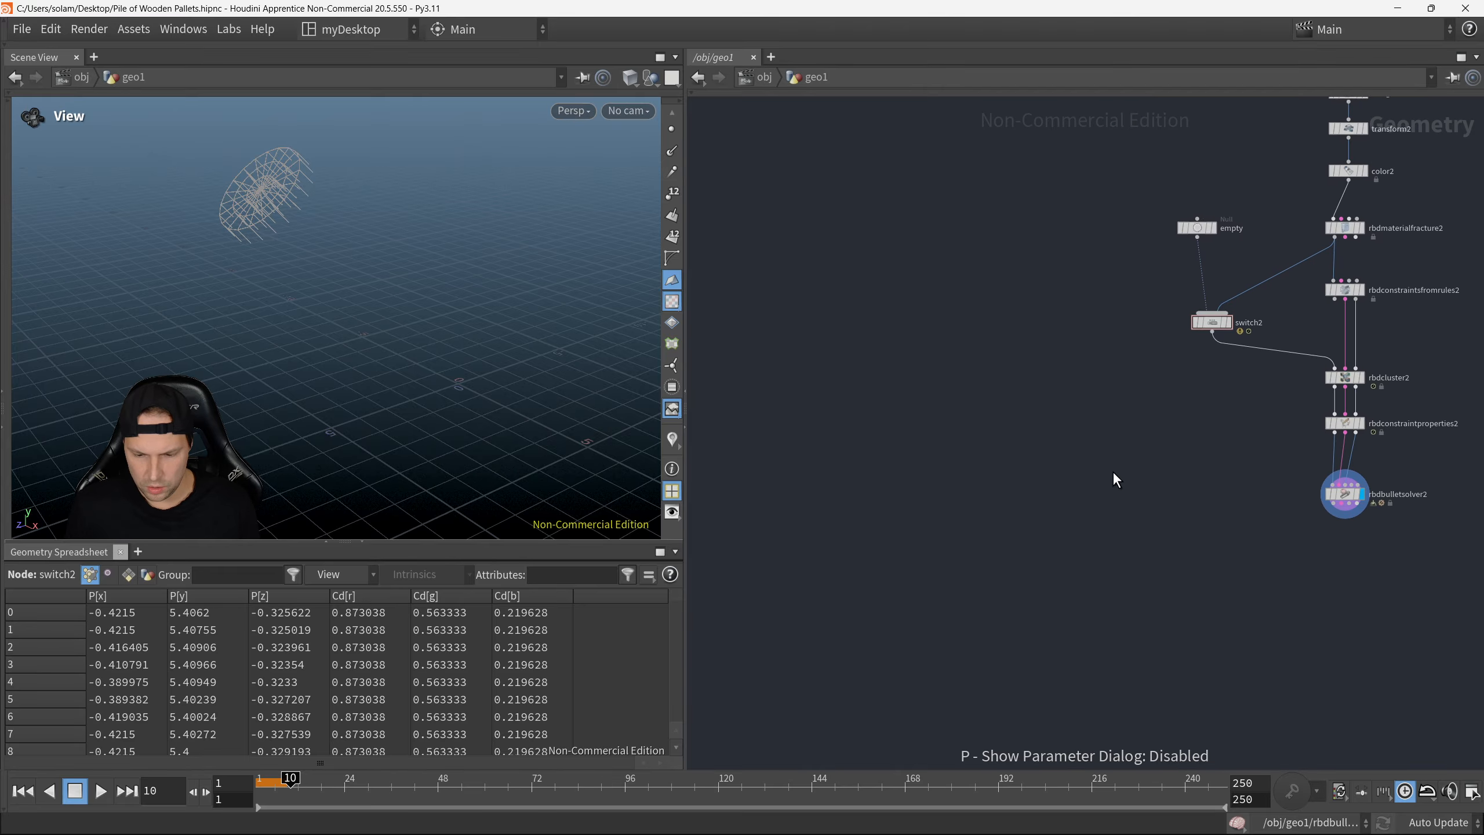
Step: Copy the Select Input expression $F % 20 == 1 from switch1 in the original pallet network
scroll(1093, 457, "down", 5)
middle_click_drag(871, 374, 1210, 374)
scroll(948, 333, "up", 4)
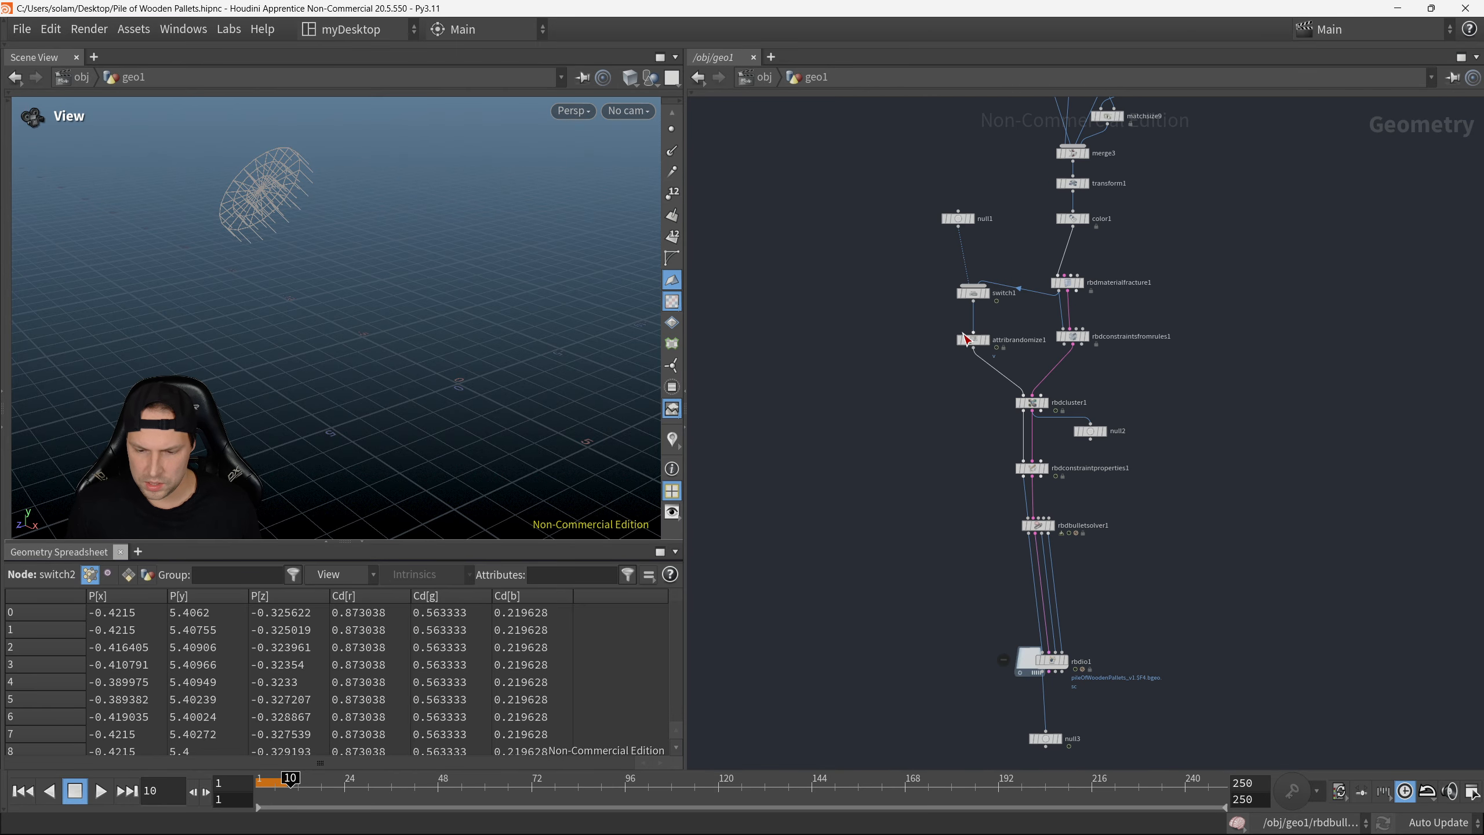
scroll(914, 384, "up", 2)
middle_click_drag(890, 393, 790, 397)
left_click(841, 349)
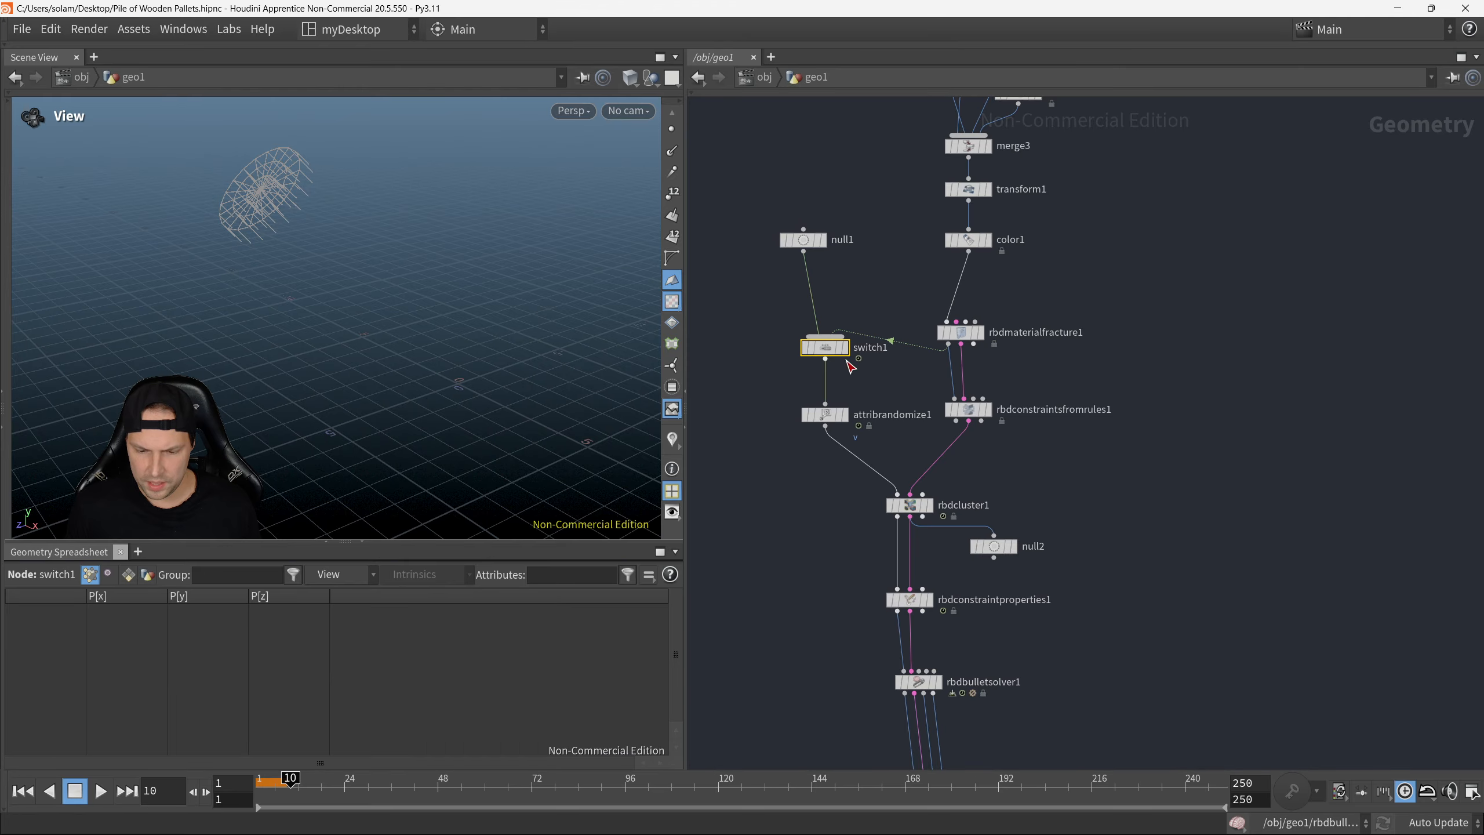
key("p")
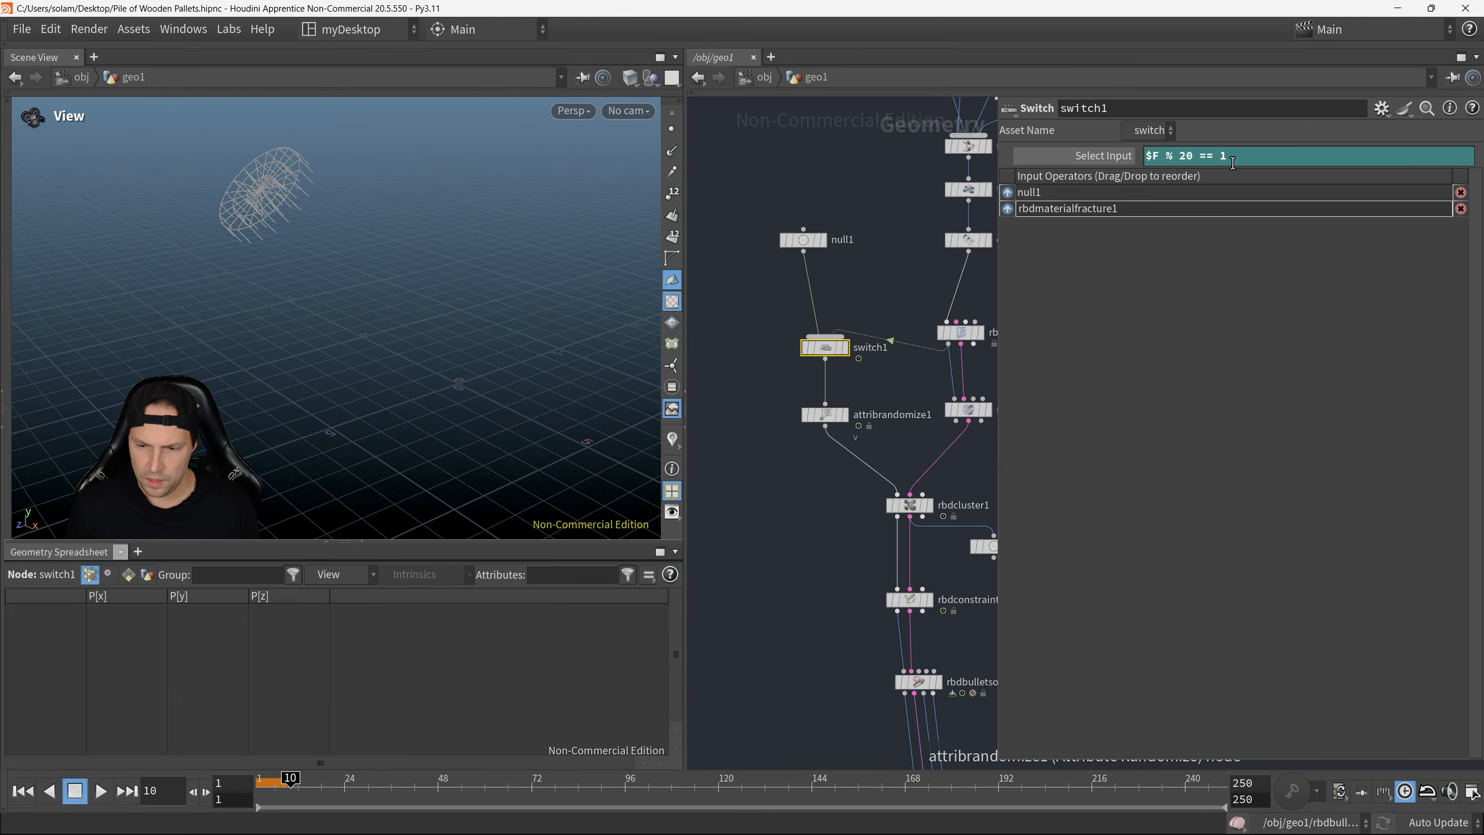
left_click_drag(1232, 161, 1136, 163)
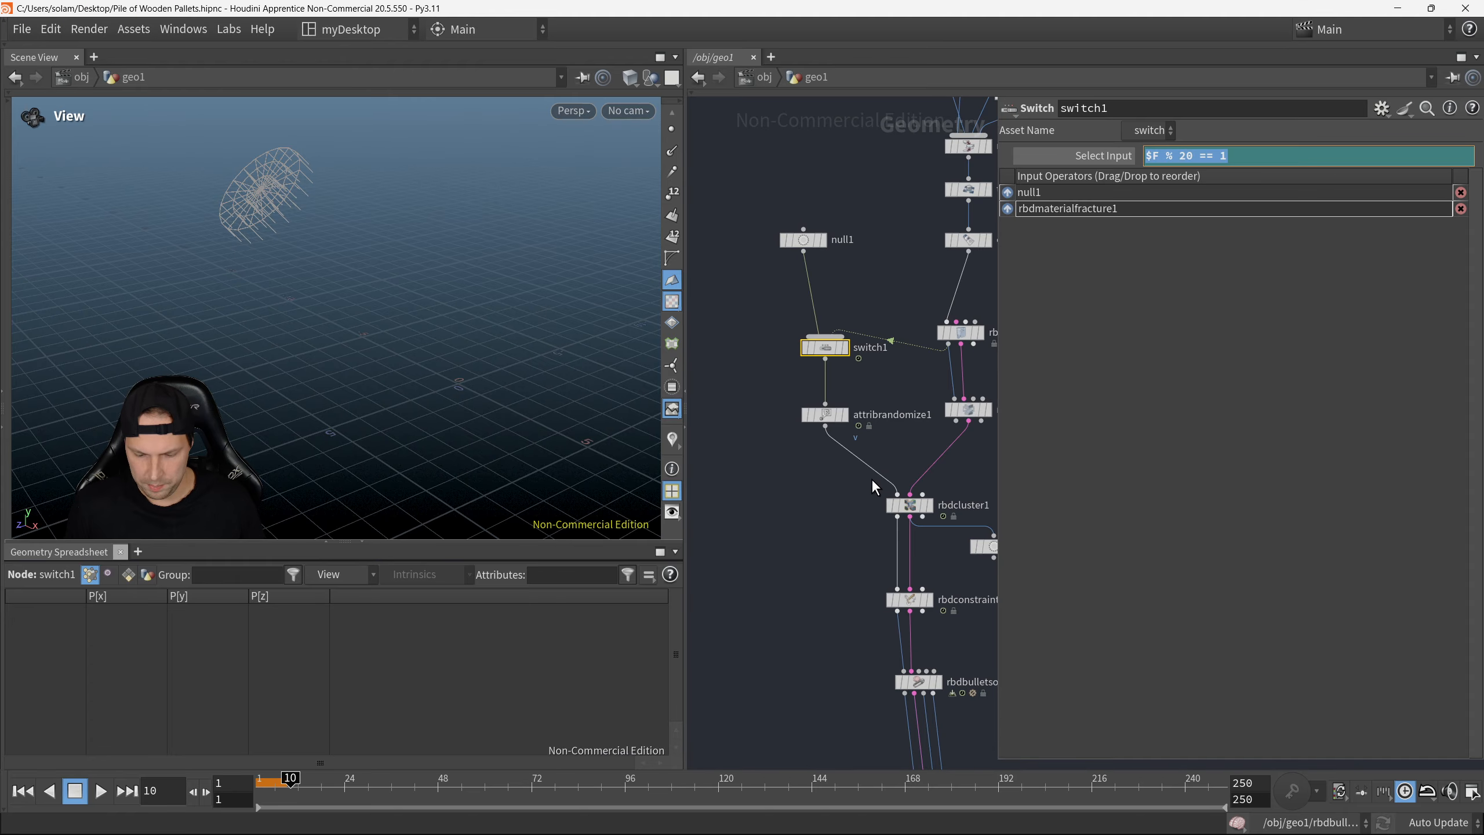
middle_click_drag(871, 479, 869, 483)
key("p")
Step: Try to replace switch2's Select Input expression with the one copied from switch1
scroll(981, 459, "down", 3)
middle_click_drag(1005, 450, 897, 432)
middle_click_drag(1338, 404, 912, 389)
scroll(993, 397, "up", 1)
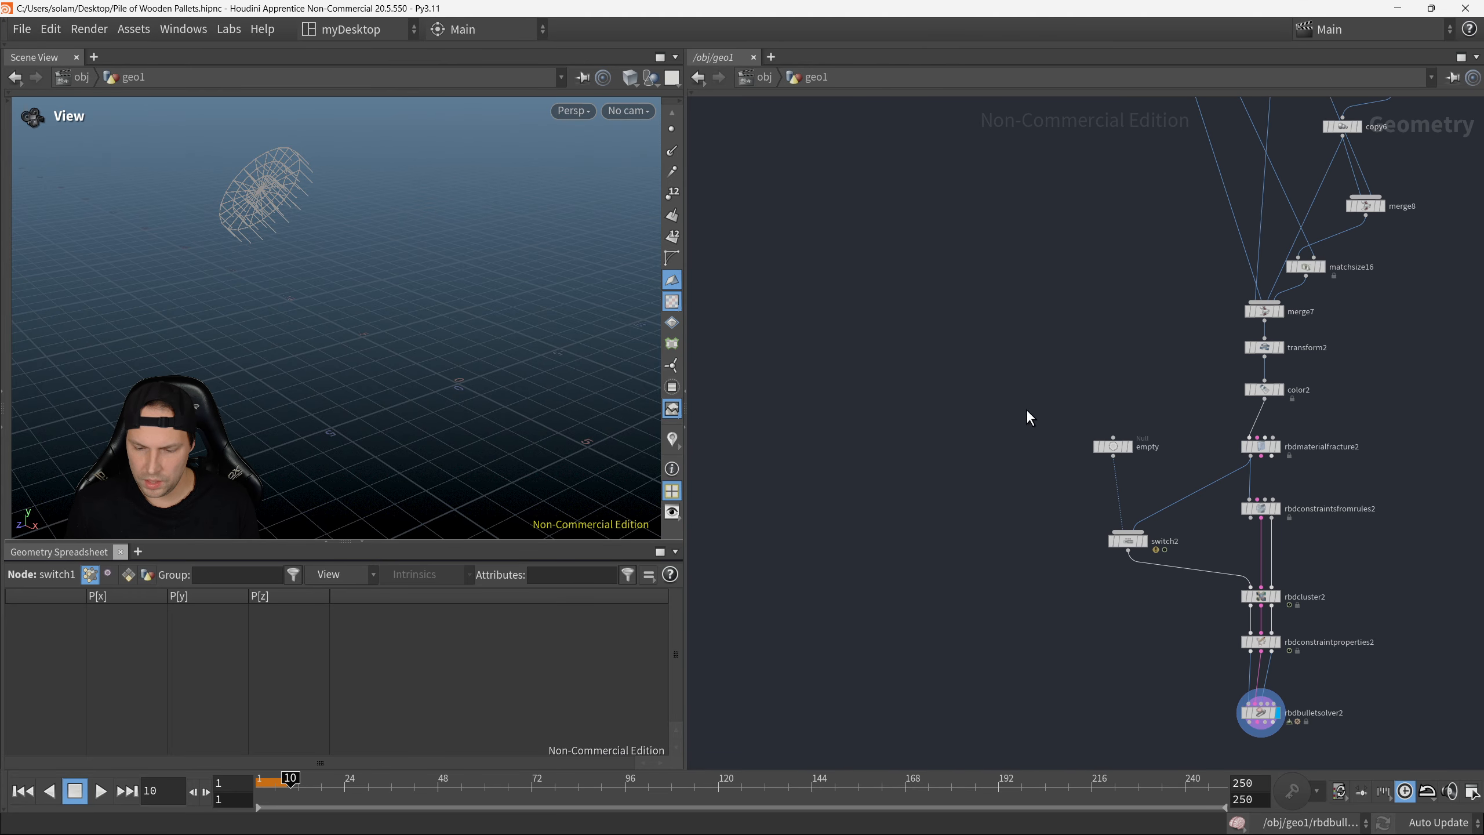
middle_click_drag(1161, 540, 911, 374)
scroll(900, 371, "up", 2)
left_click_drag(820, 354, 916, 386)
key("p")
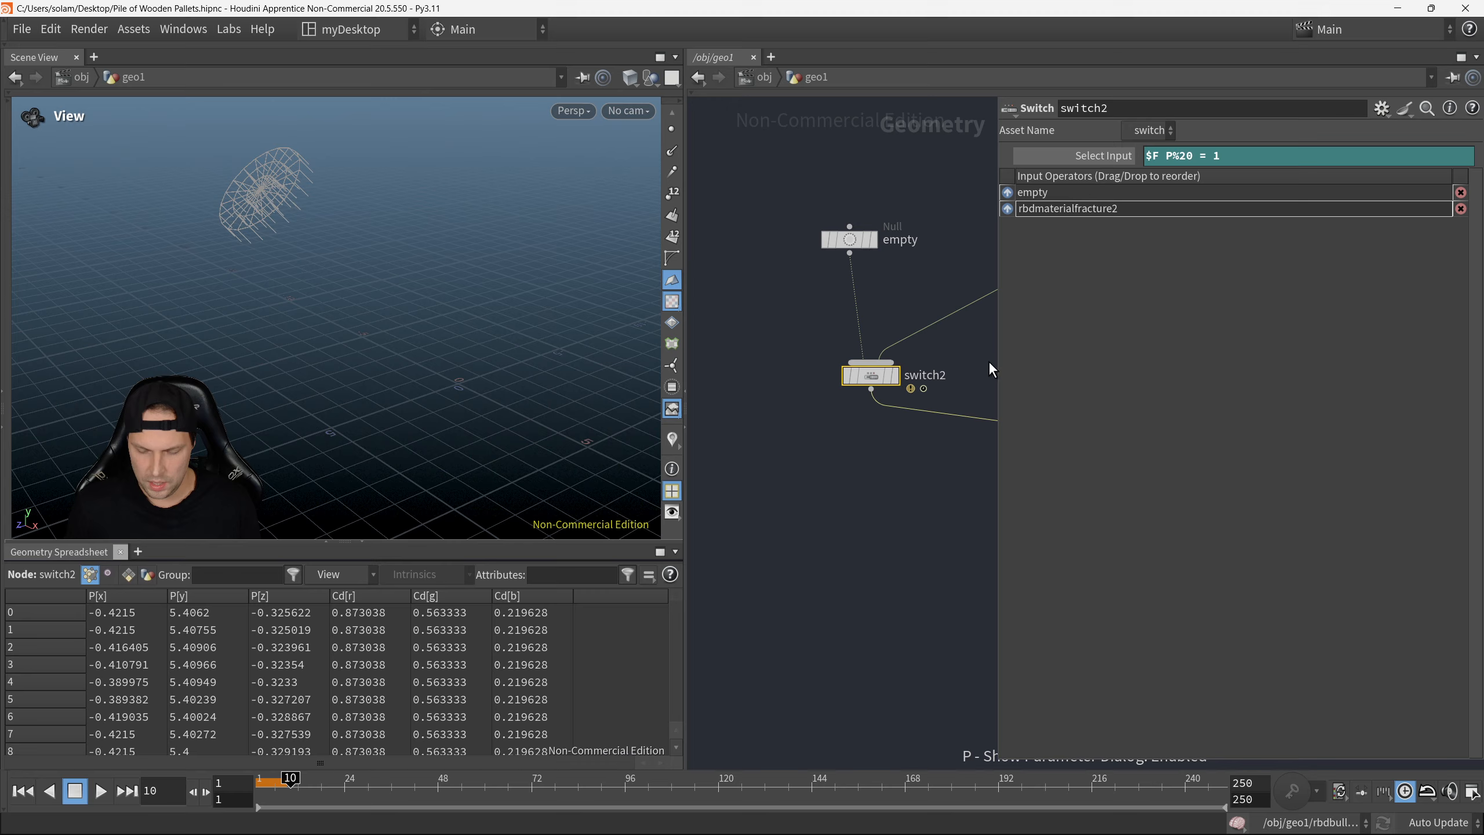
left_click_drag(1292, 156, 1142, 159)
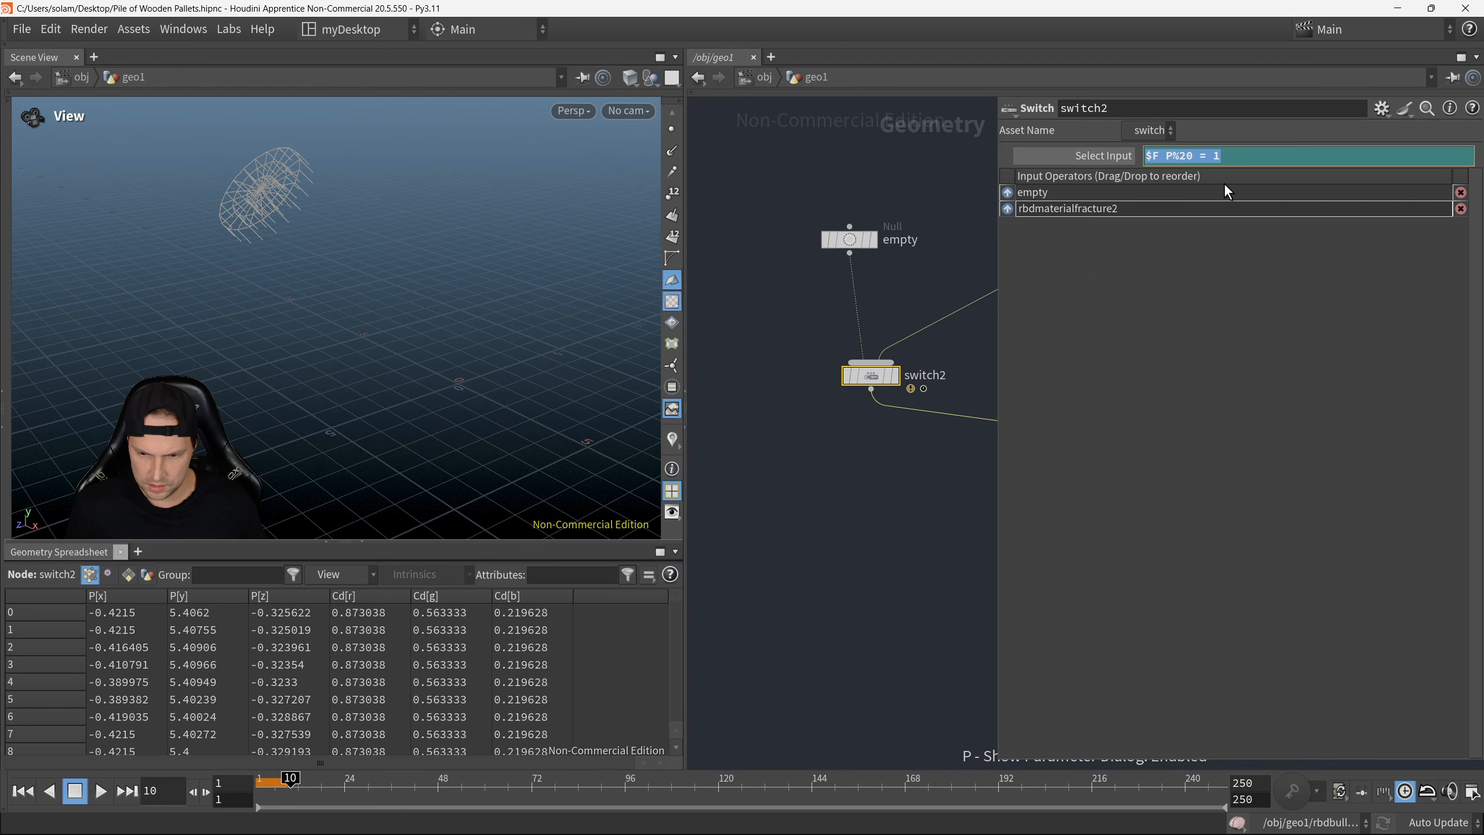
left_click(1172, 159)
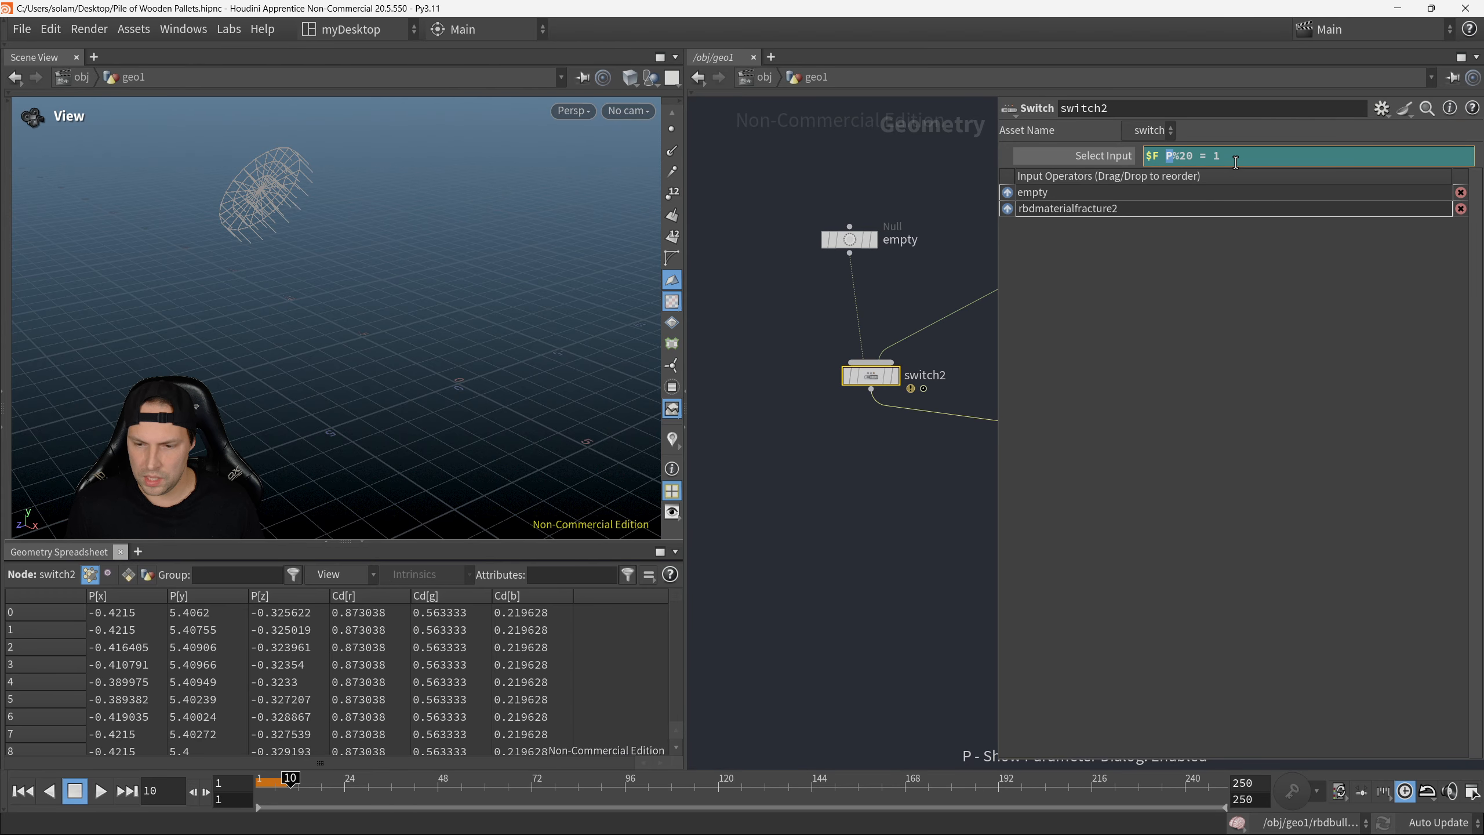
left_click_drag(1235, 162, 1143, 157)
type("6")
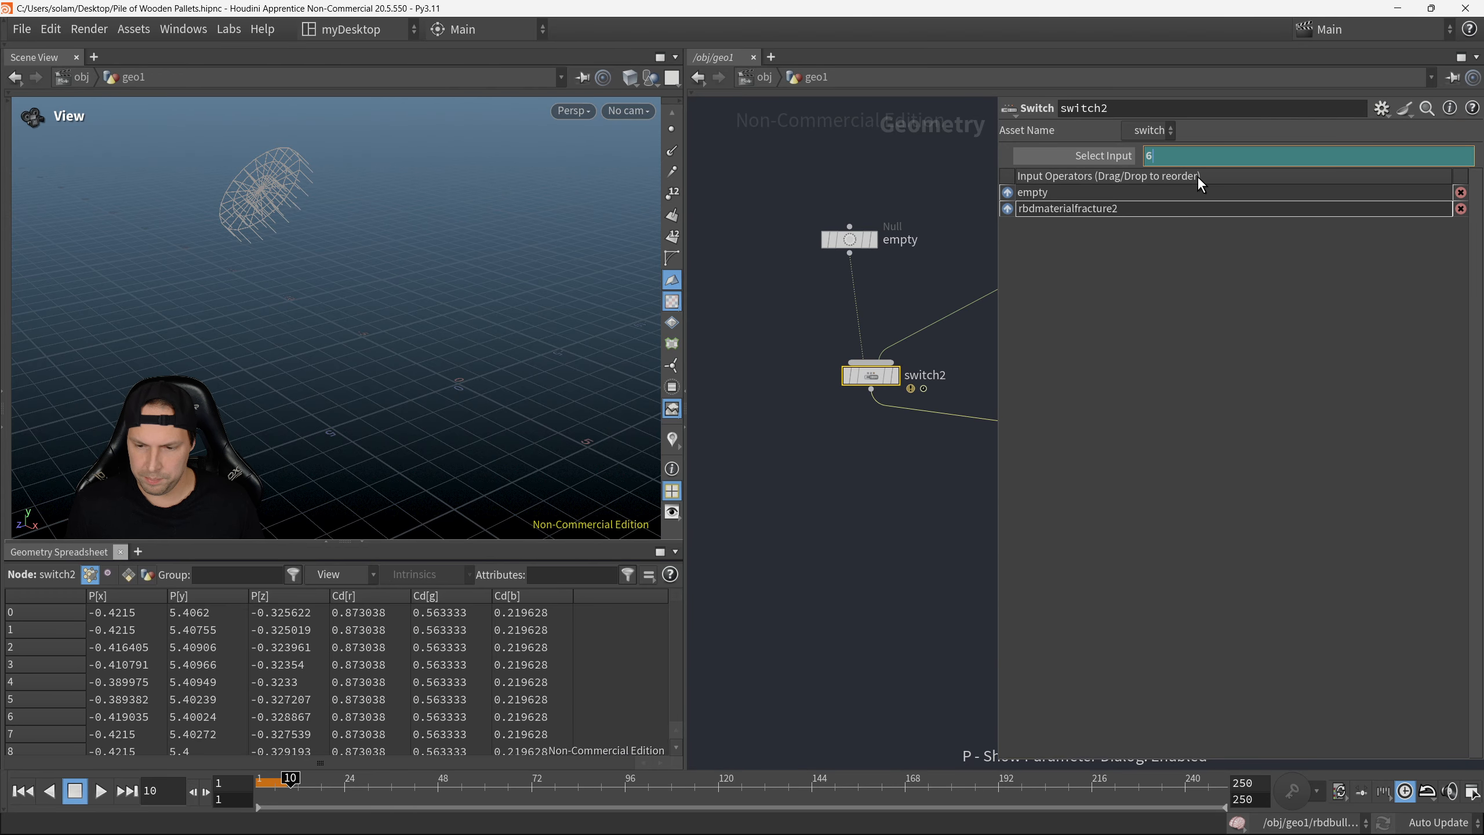
type("p")
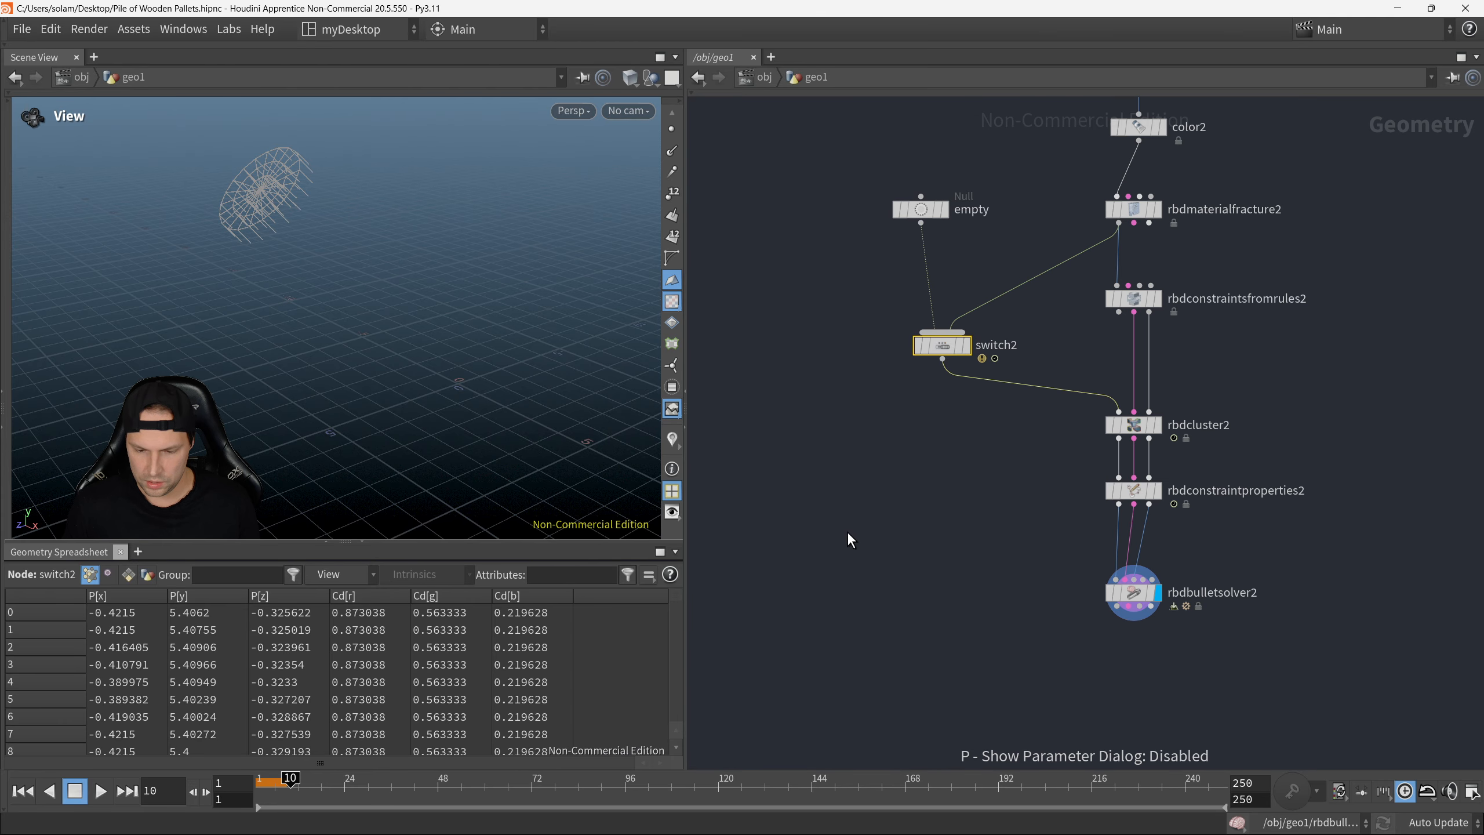
Step: Return to switch1 and copy its Select Input expression again for reuse in switch2
scroll(1134, 478, "down", 8)
middle_click_drag(1147, 441, 1296, 434)
scroll(1139, 429, "up", 5)
middle_click_drag(969, 412, 1303, 422)
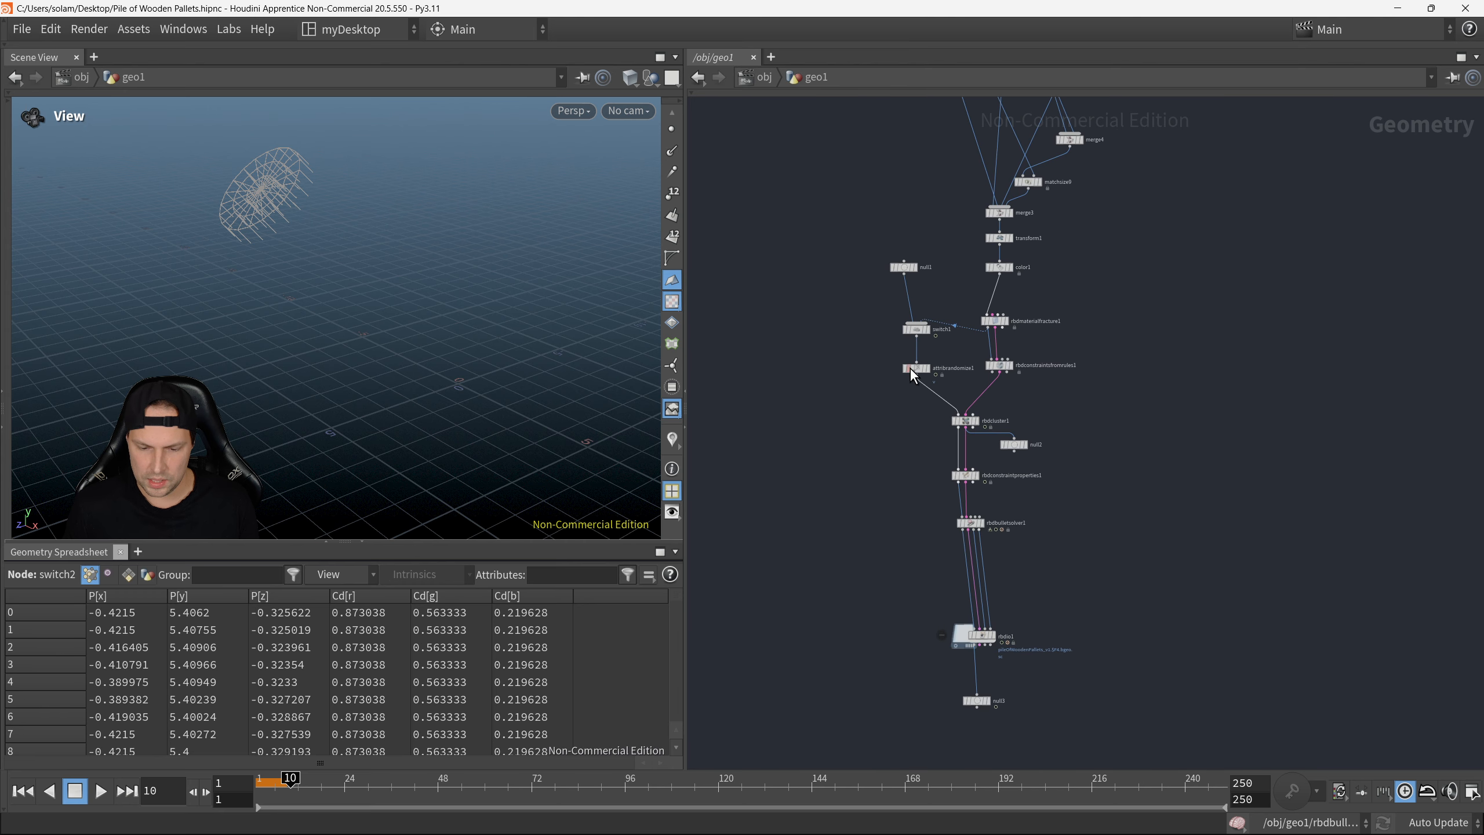
left_click(928, 318)
key("p")
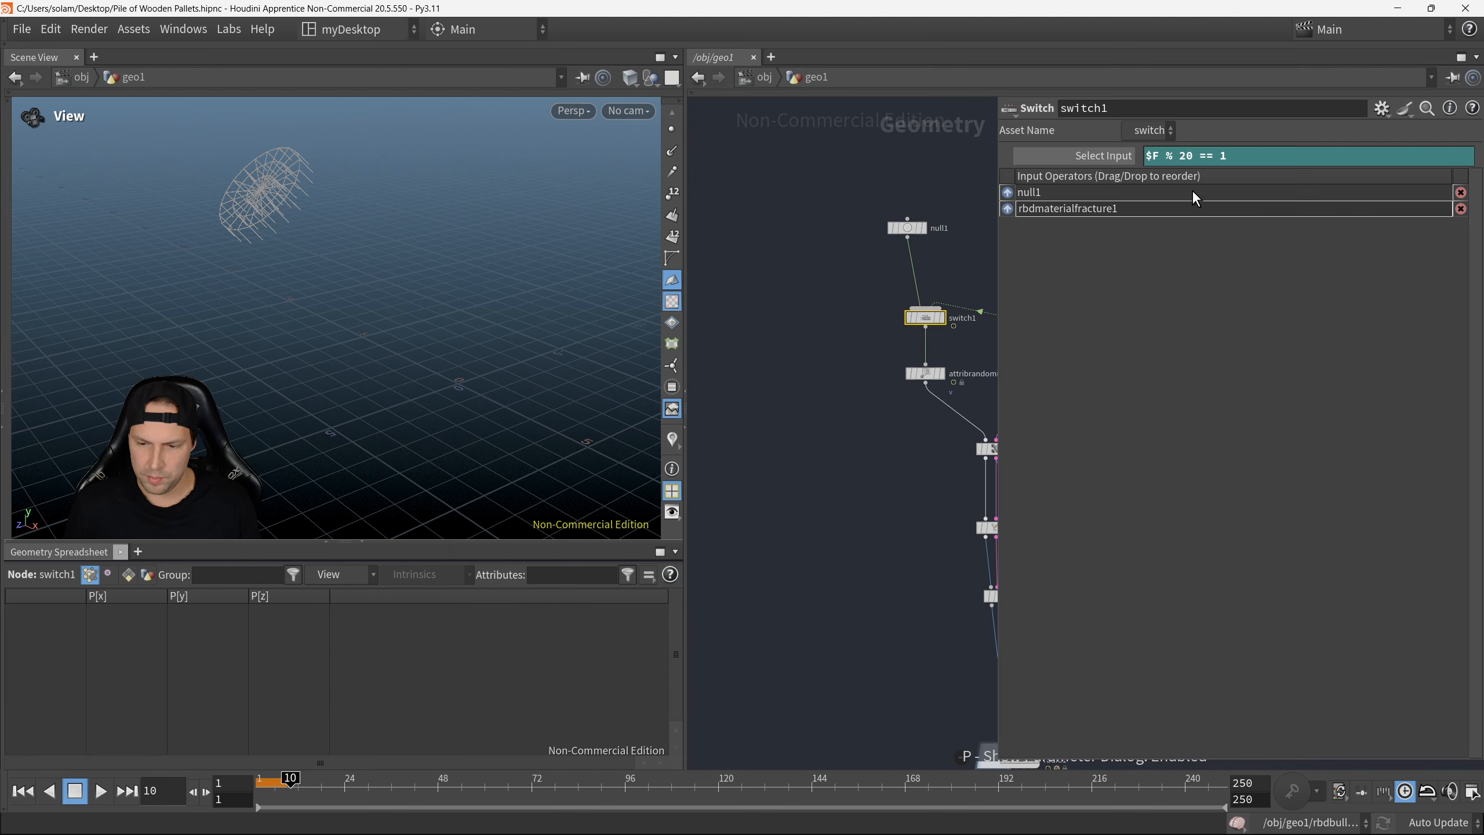
key("p")
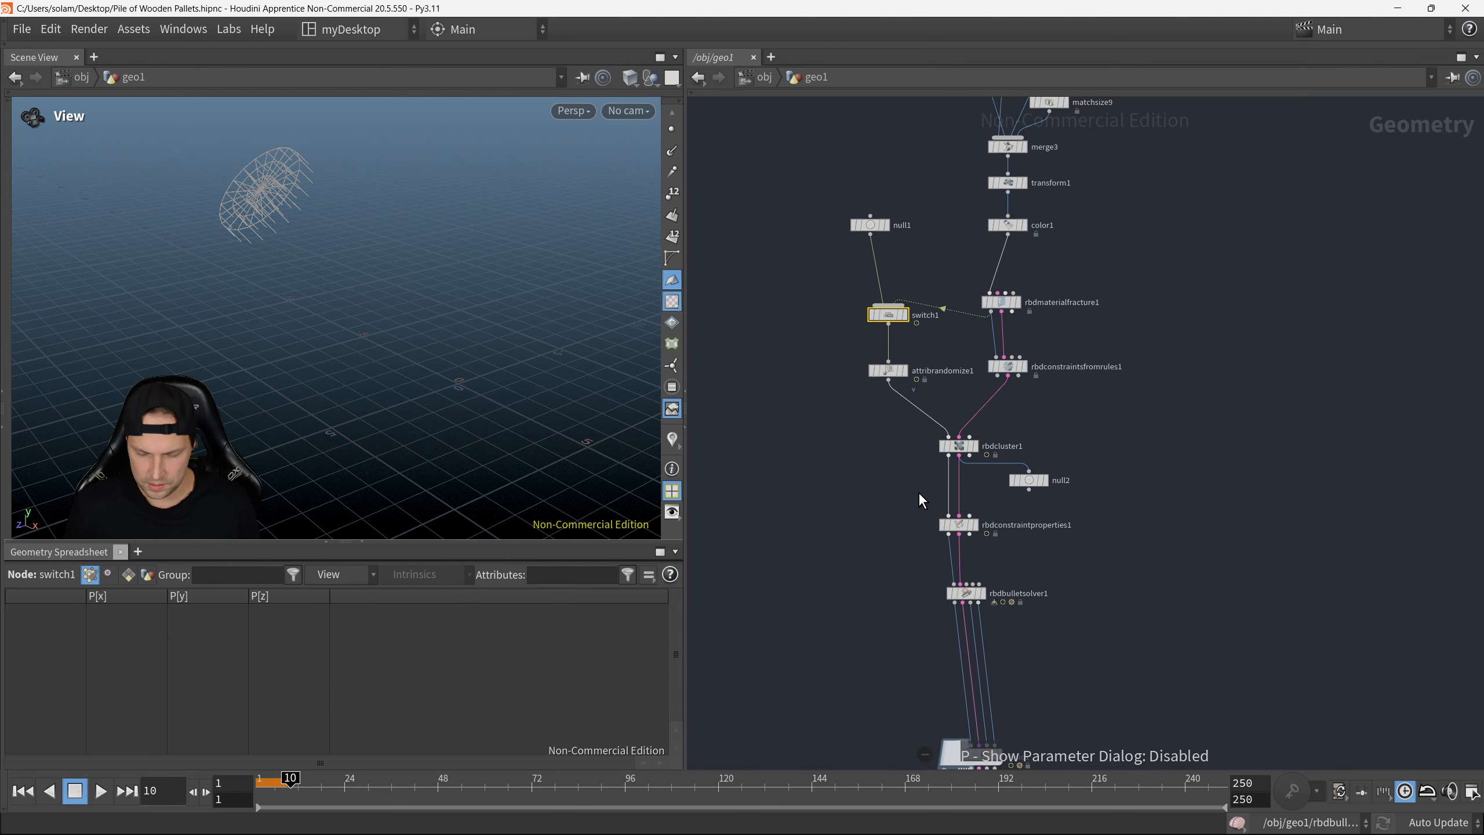
Step: Set switch2's Select Input expression to $F % 20 == 1 by pasting the expression copied from switch1
middle_click_drag(918, 492, 828, 479)
scroll(827, 479, "down", 2)
middle_click_drag(1251, 392, 951, 395)
scroll(951, 395, "down", 2)
middle_click_drag(1189, 404, 932, 365)
scroll(1052, 437, "up", 3)
left_click_drag(955, 573, 887, 416)
key("p")
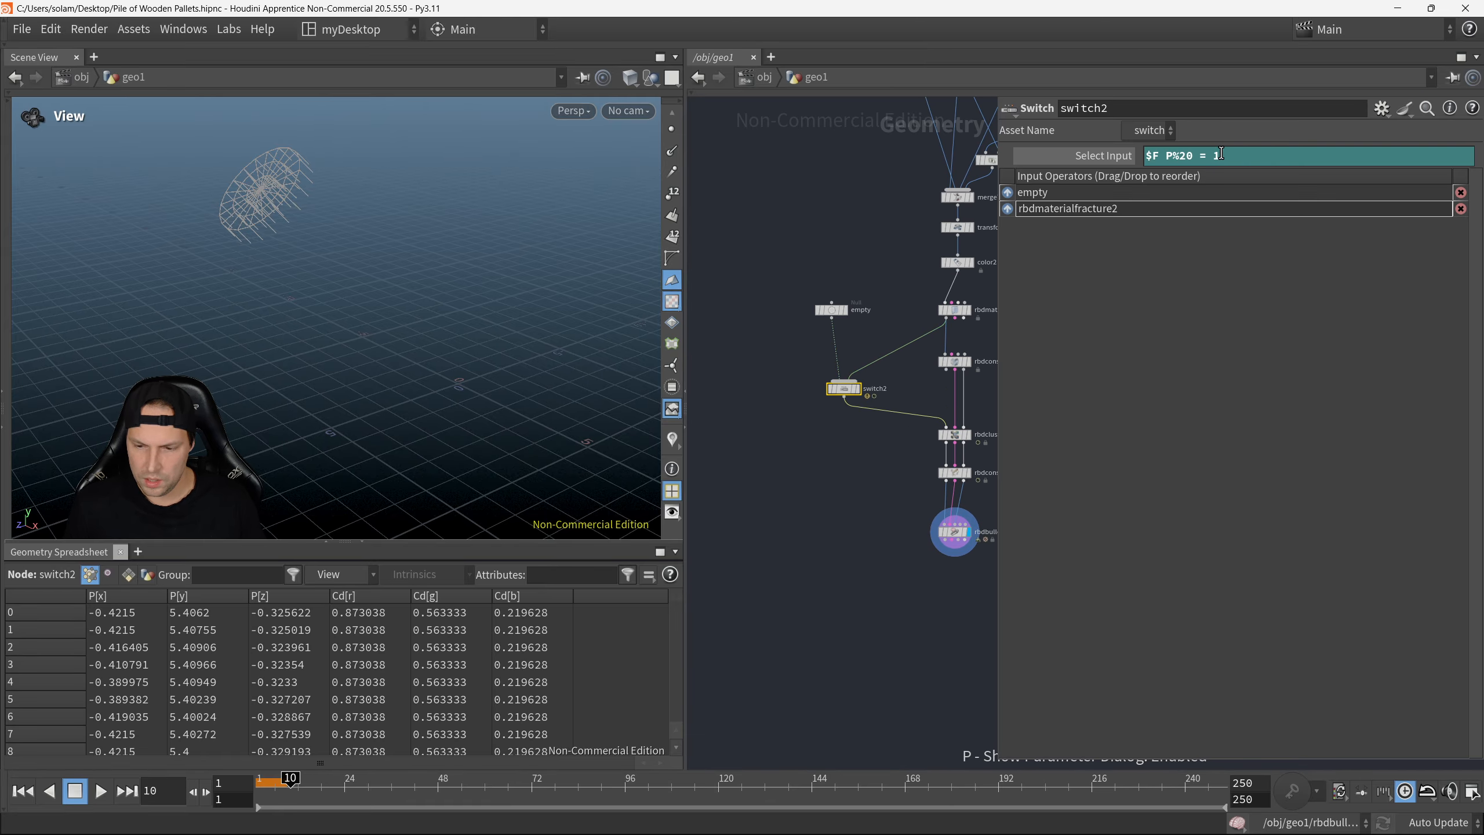
left_click_drag(1220, 154, 1106, 176)
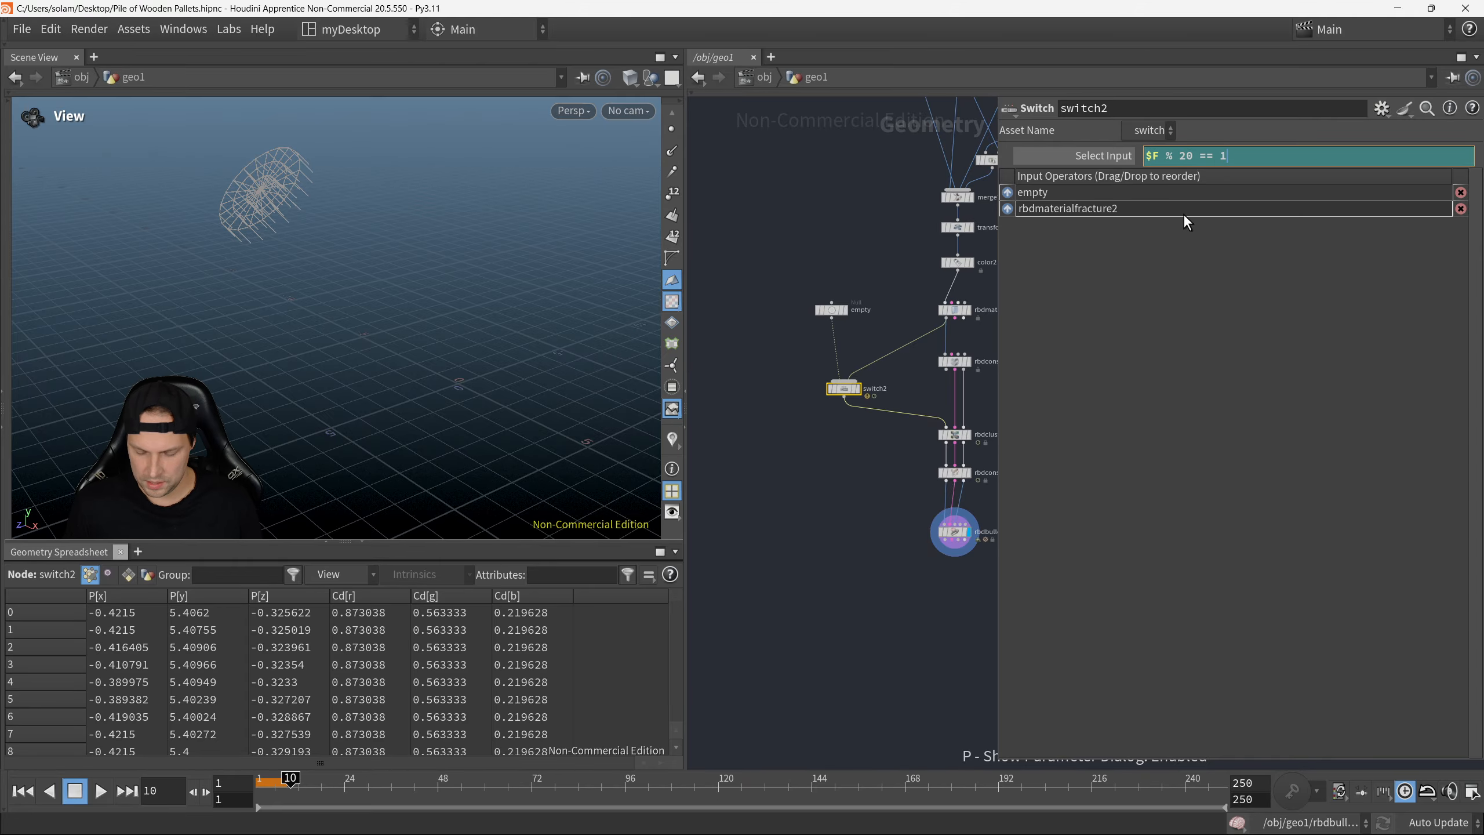
key("Return")
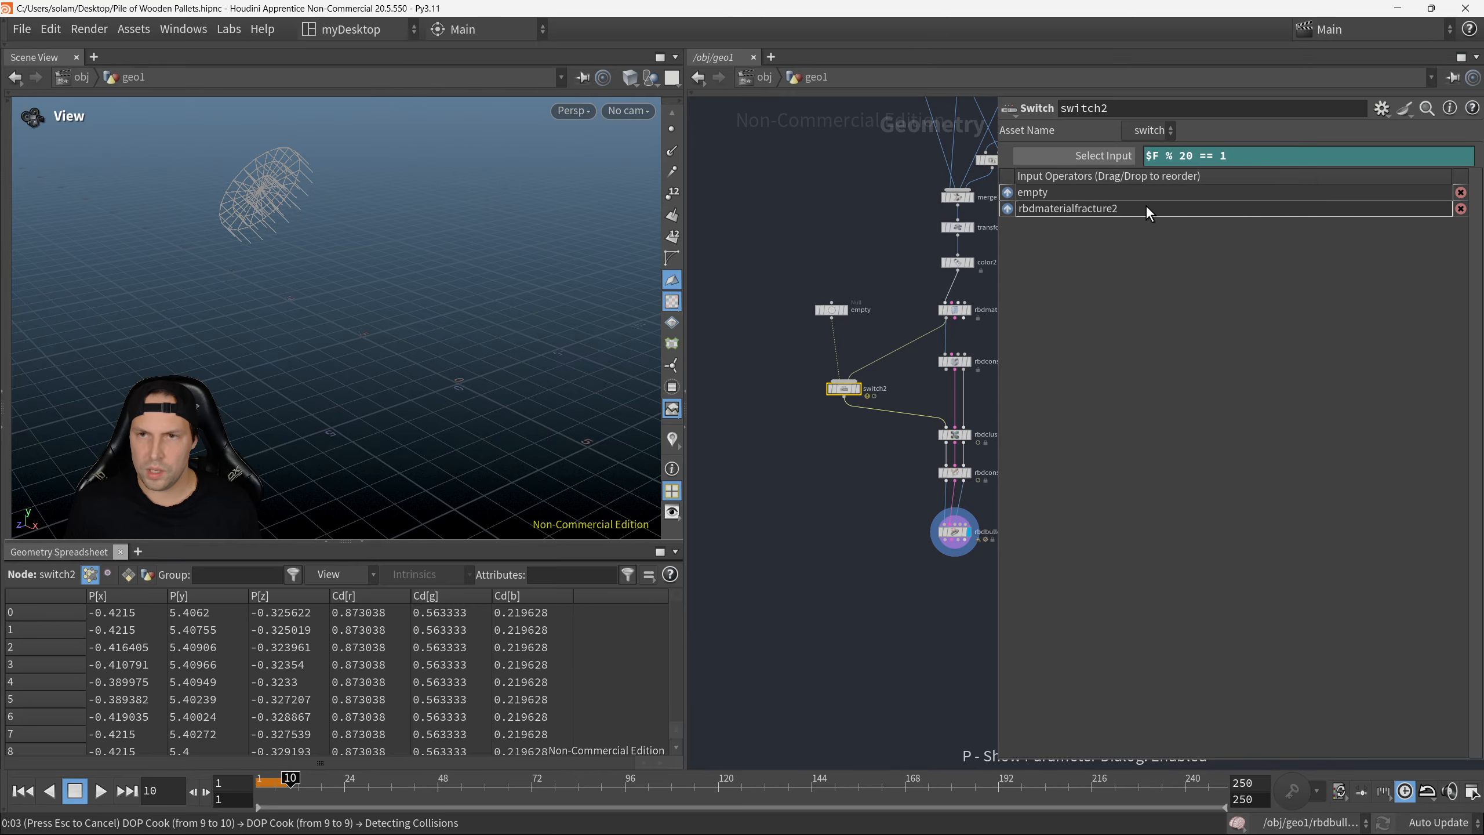
Step: Play rbdbulletsolver2's simulation past frame 31 with the parameters hidden, and return to frame 1
middle_click_drag(839, 533, 841, 499)
key("p")
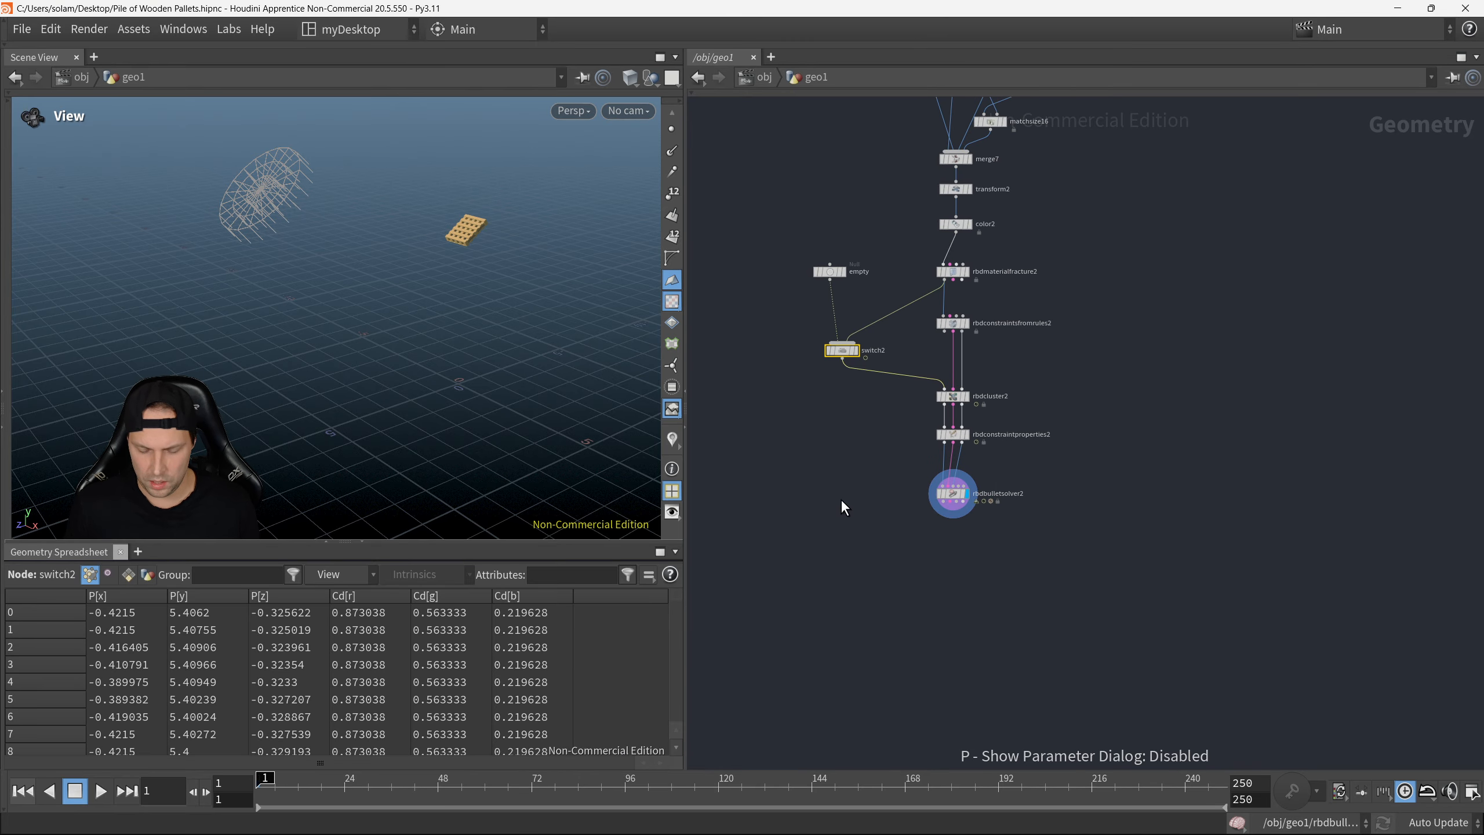
scroll(968, 559, "up", 2)
left_click(952, 467)
left_click(104, 794)
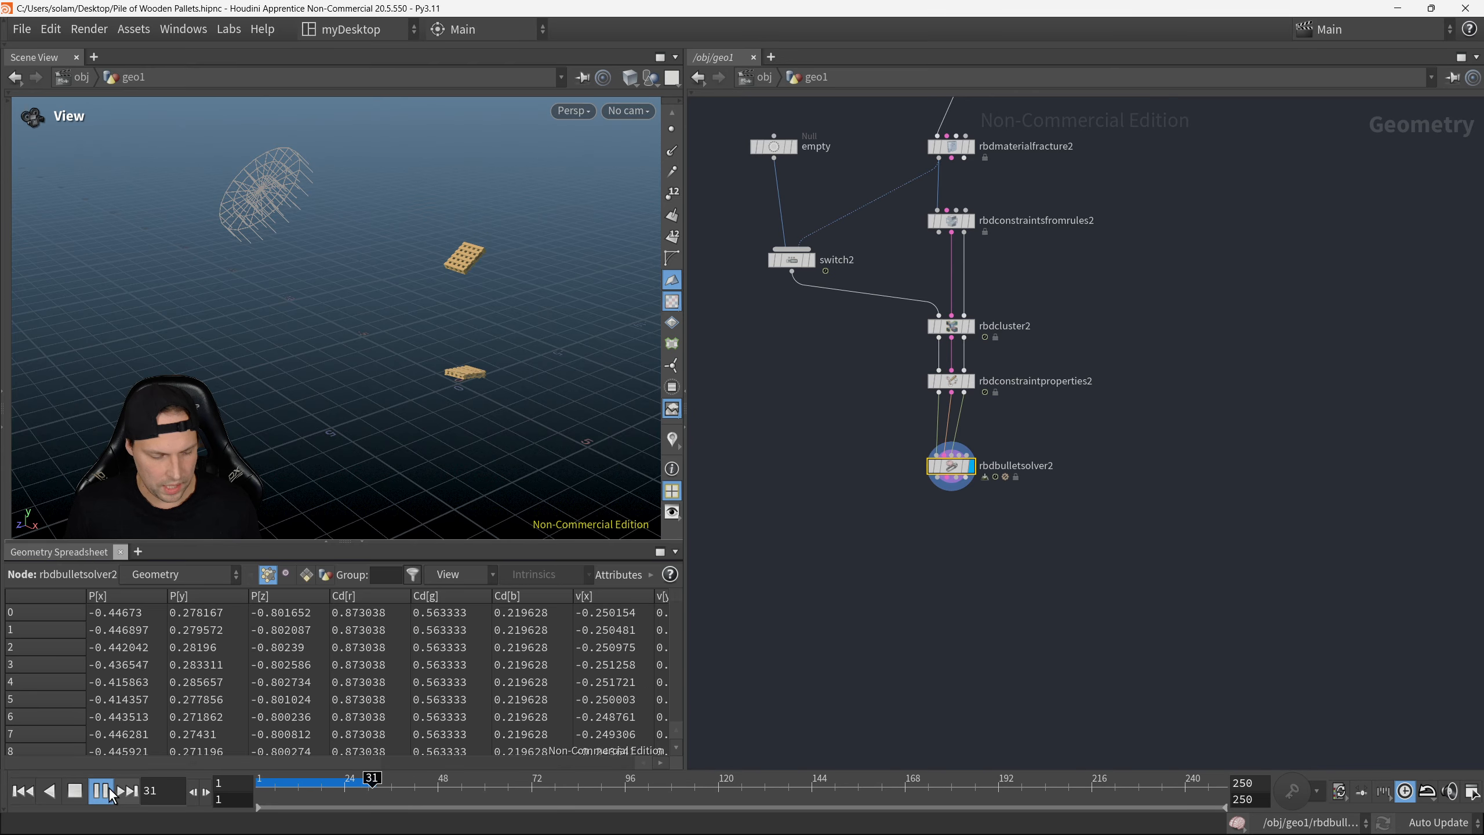
left_click(101, 791)
left_click(26, 791)
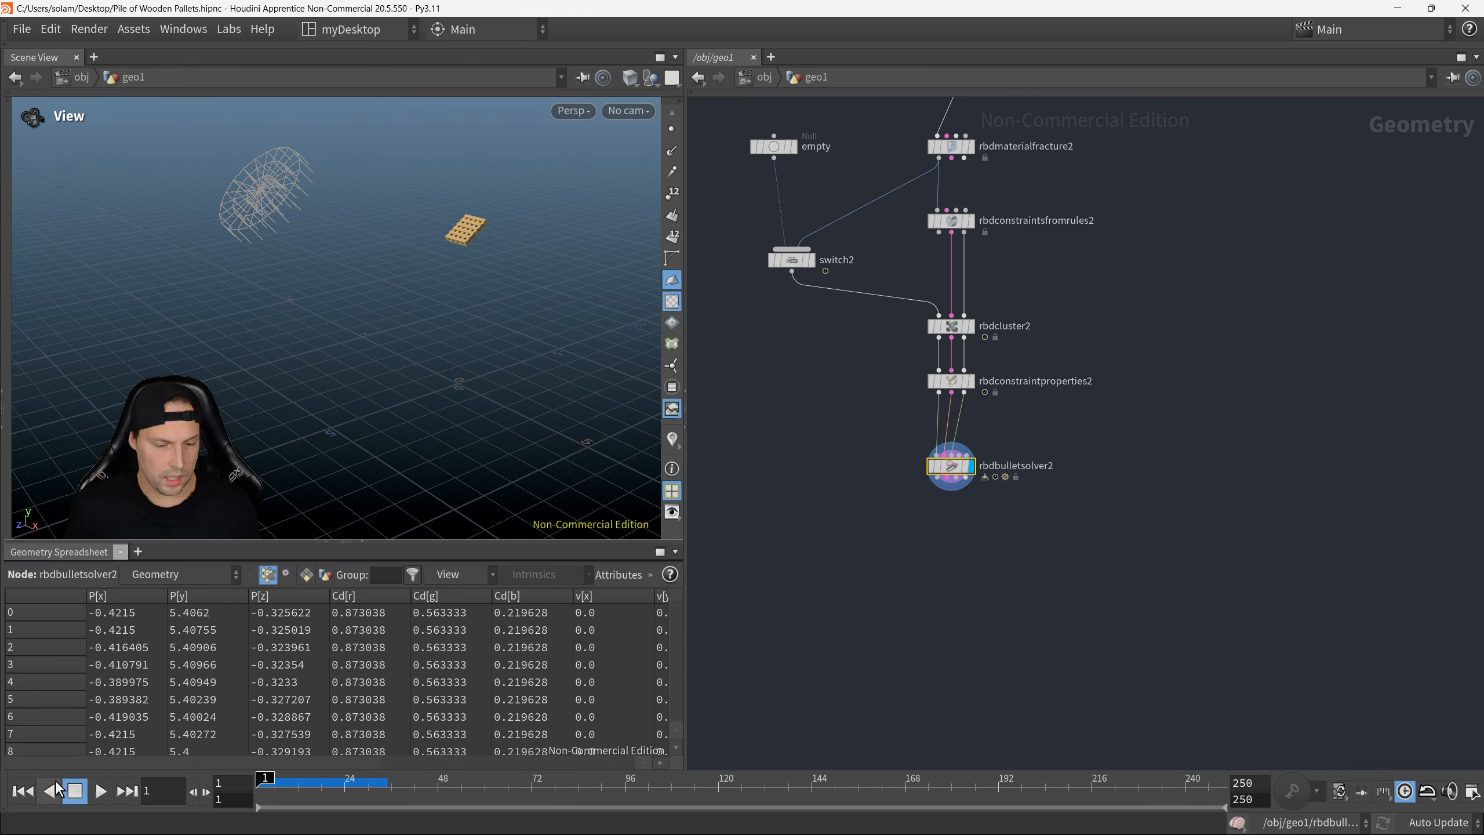
Step: Replay the simulation from frame 1, pausing at frame 48 and stopping at frame 71, to examine the emitted pallets up close
left_click(100, 791)
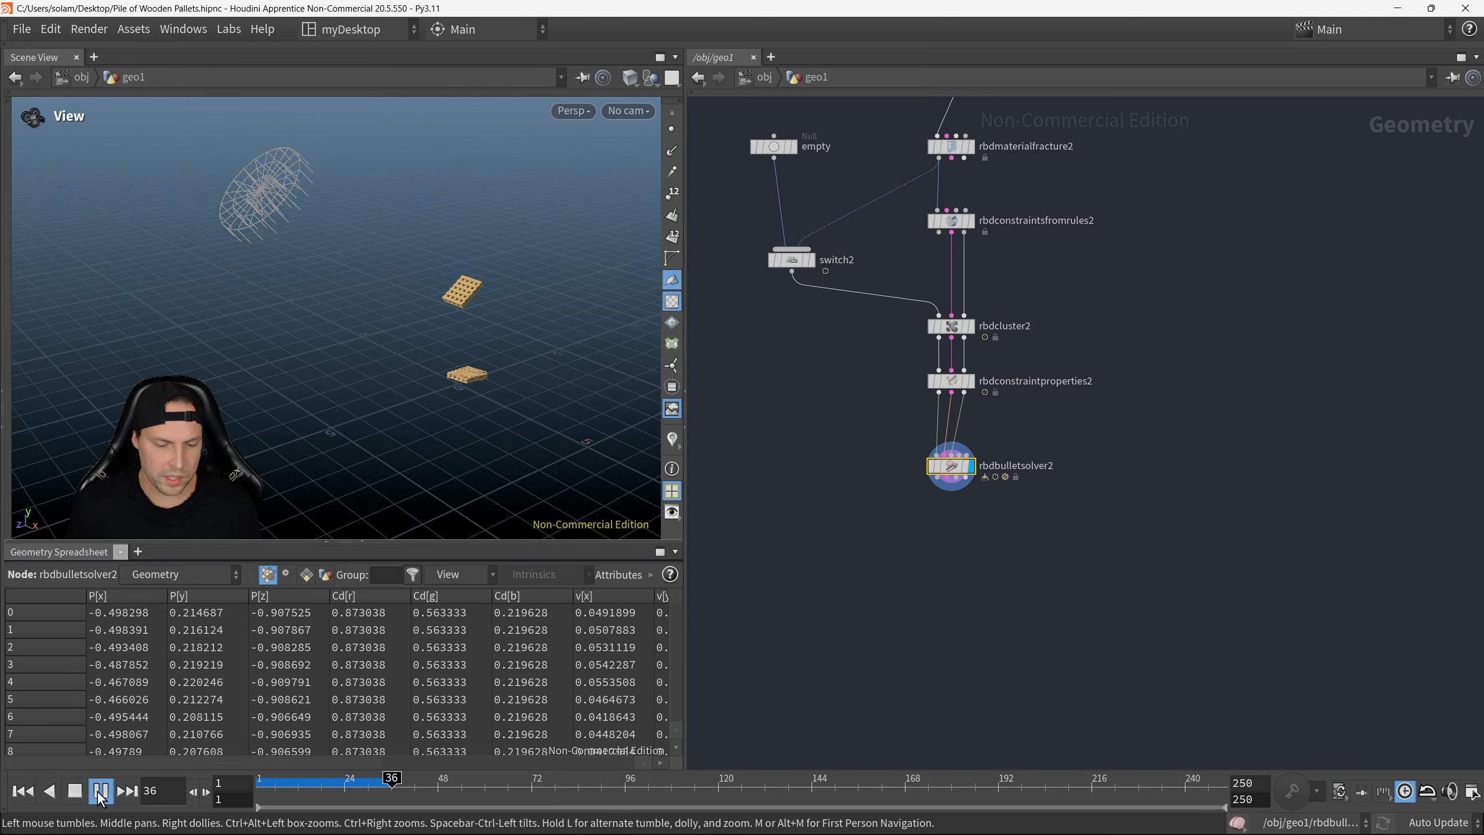
left_click(100, 791)
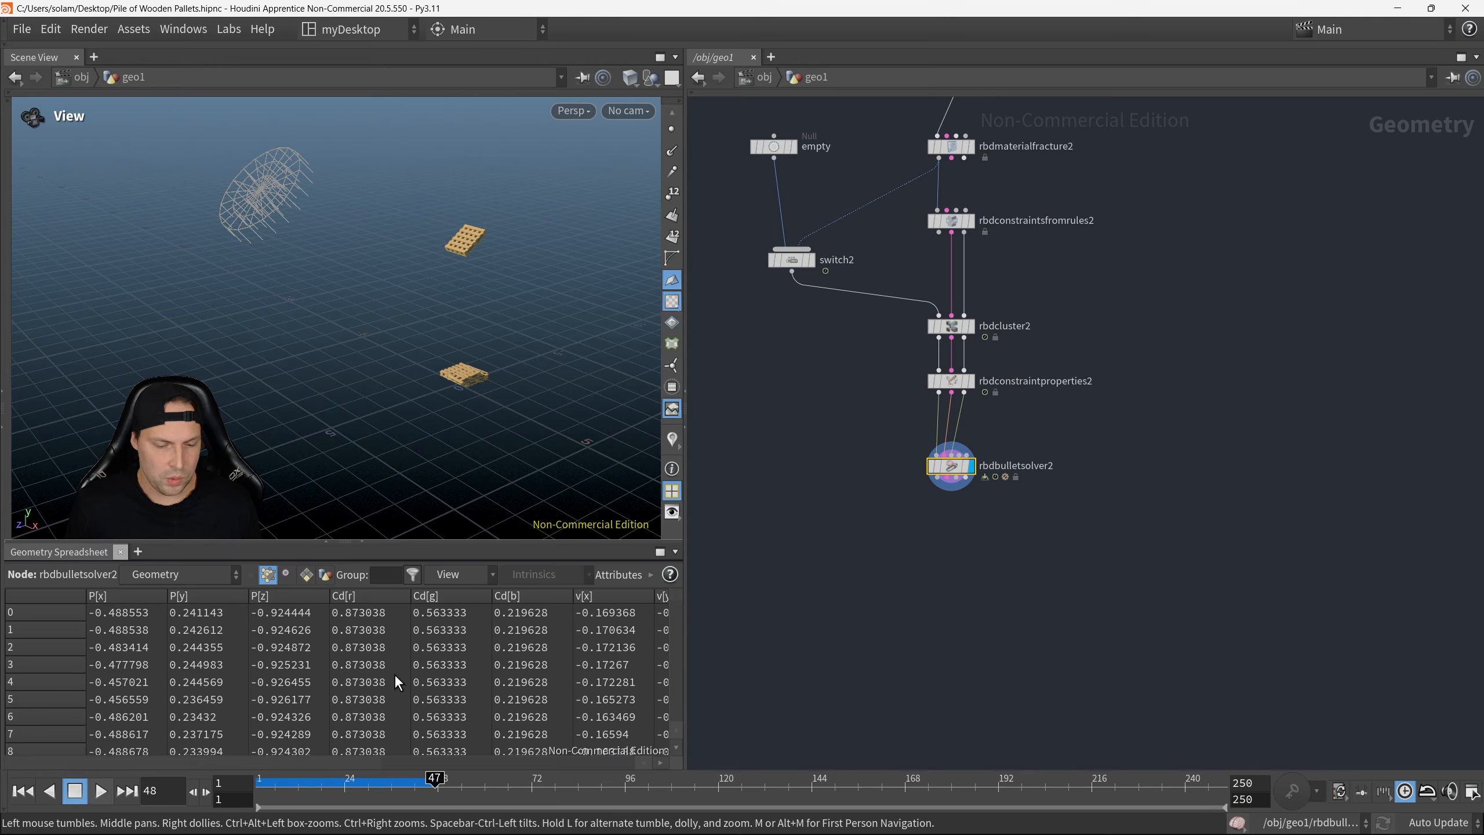
scroll(804, 444, "up", 1)
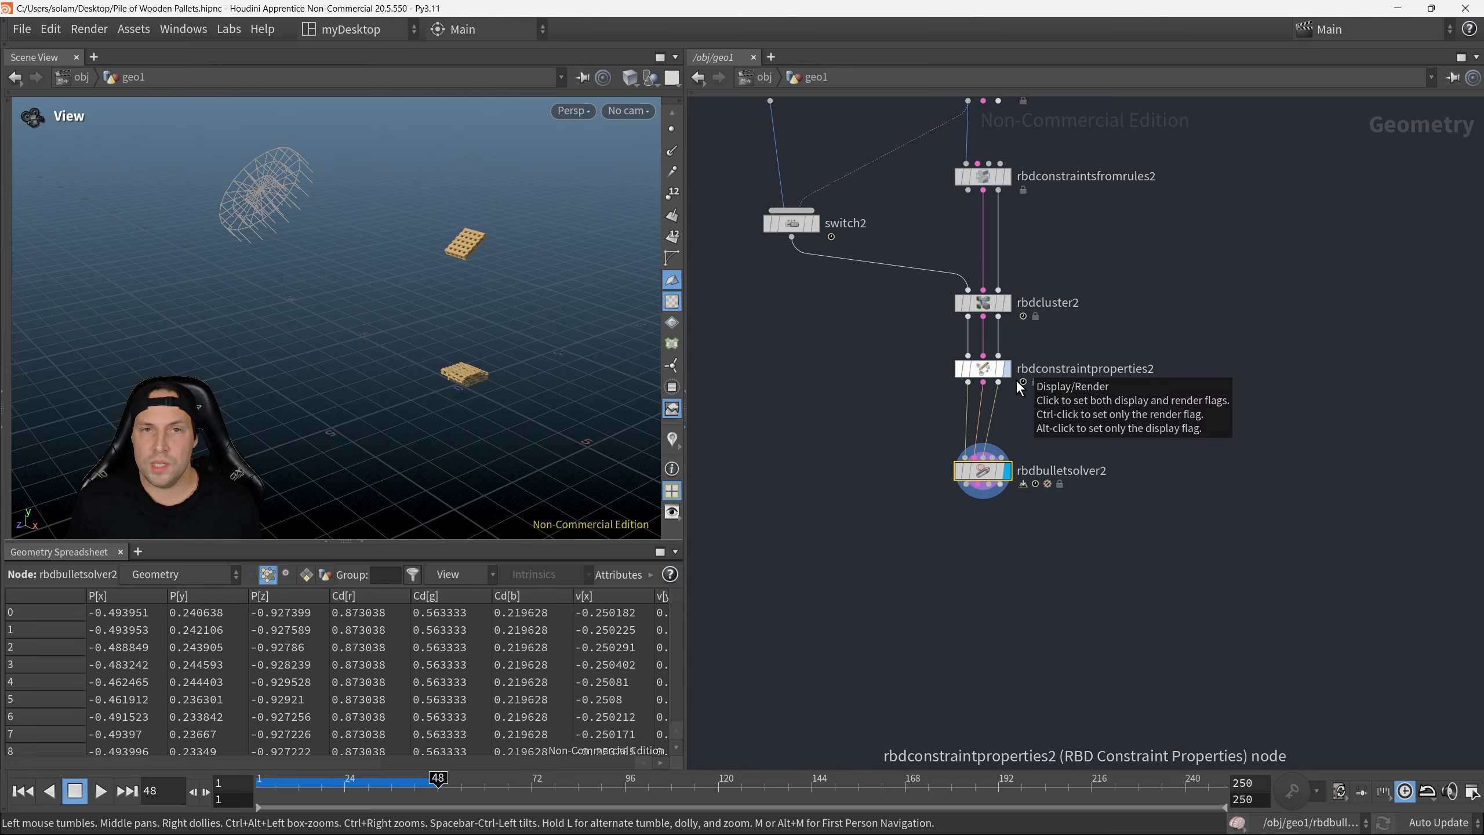
left_click(109, 788)
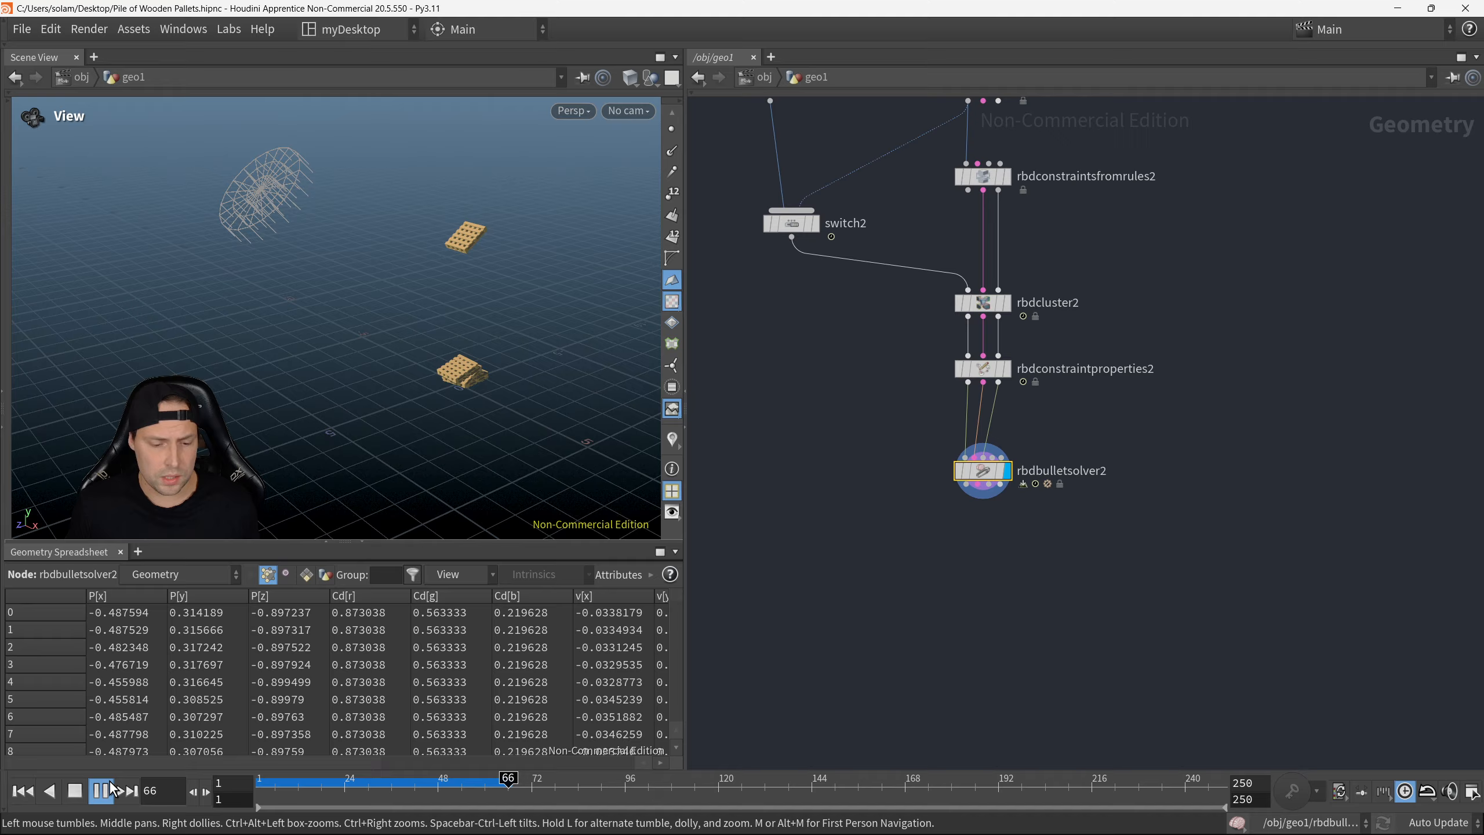
left_click(109, 784)
left_click_drag(502, 356, 562, 365)
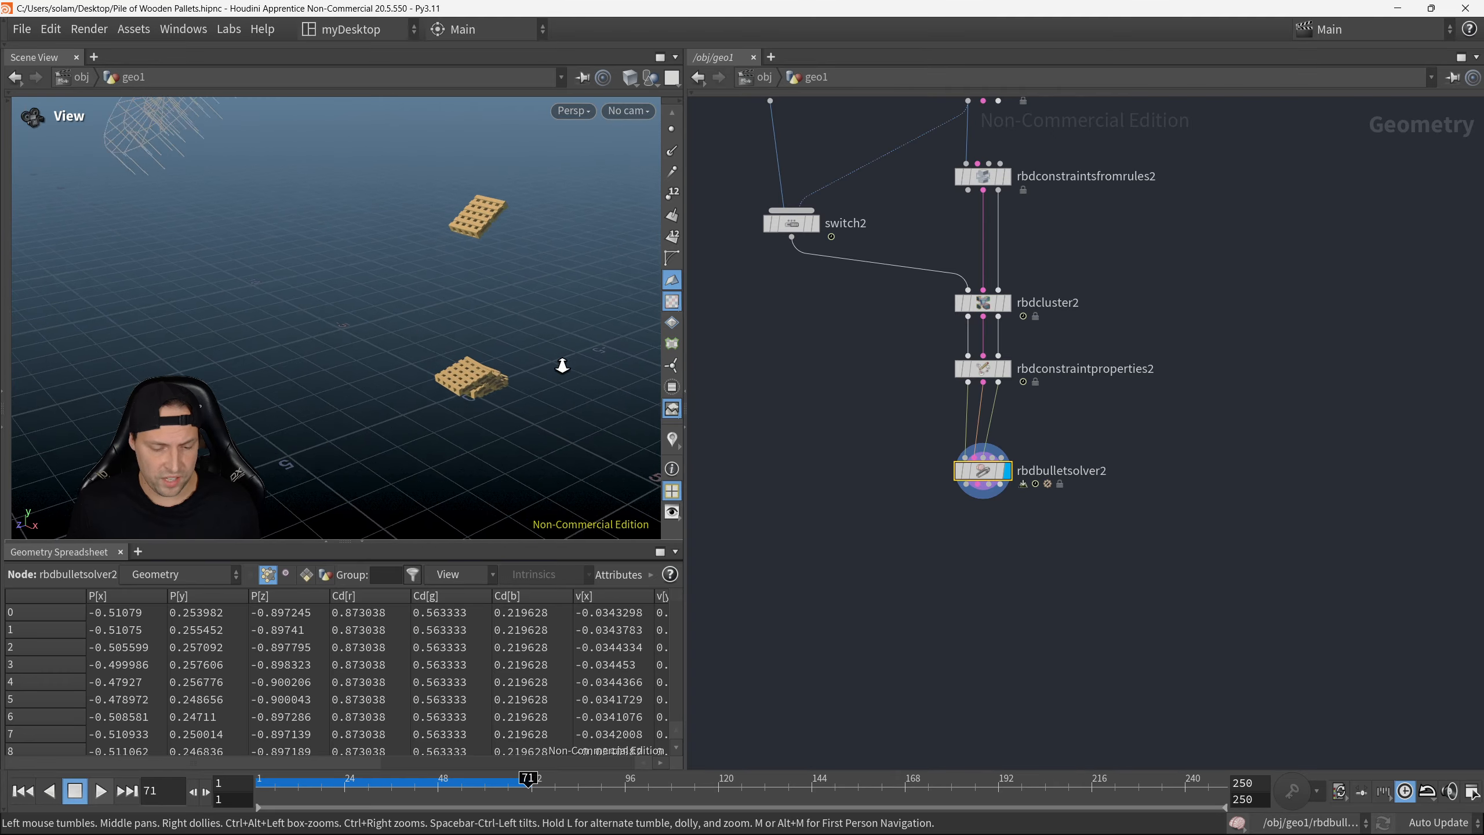
right_click_drag(562, 365, 531, 365)
middle_click_drag(530, 365, 501, 408)
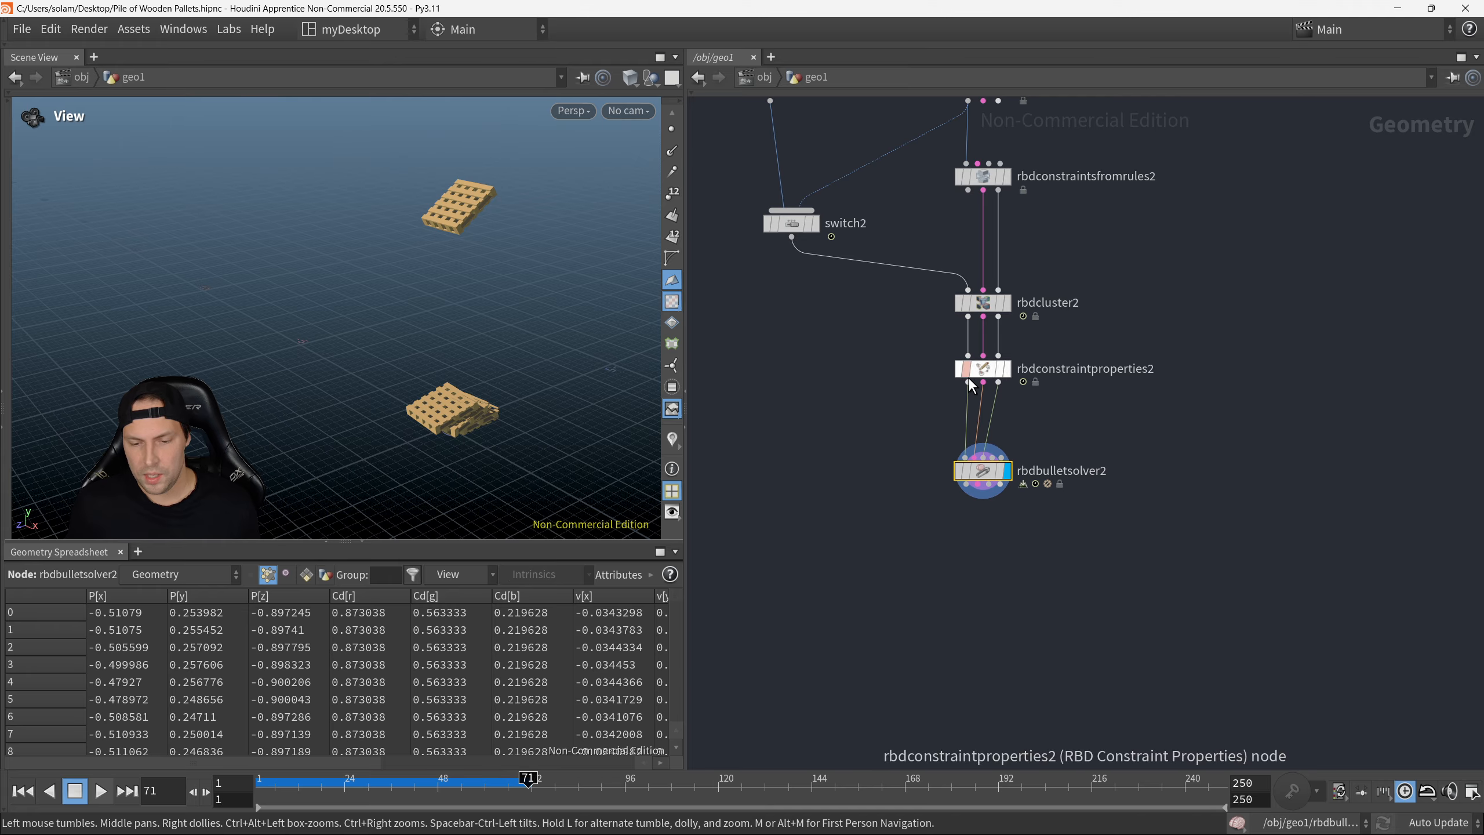
middle_click_drag(915, 416, 912, 532)
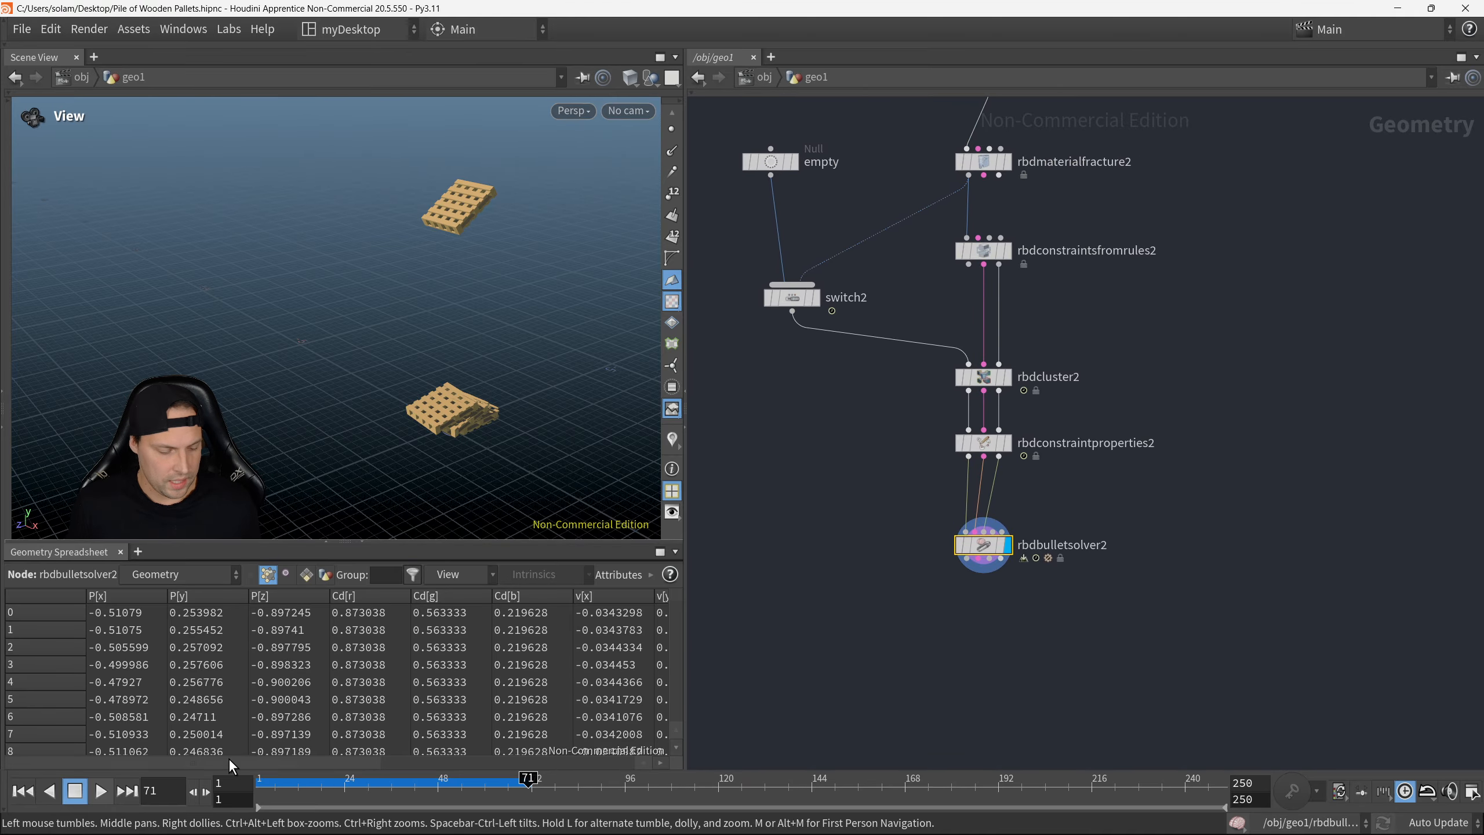
Step: Return to frame 1 and show the constraint break threshold settings of rbdbulletsolver2
left_click(30, 791)
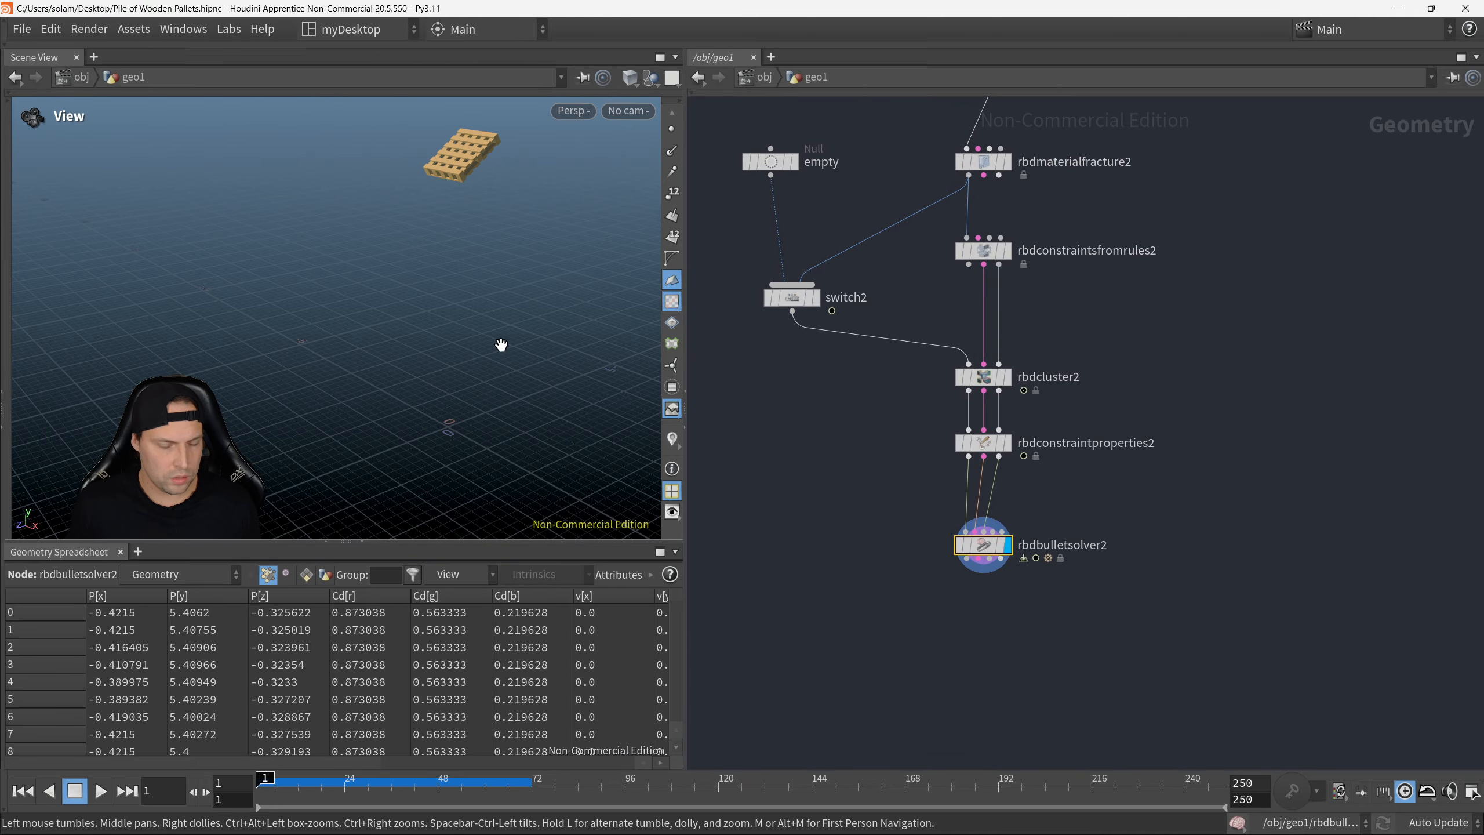
middle_click_drag(497, 342, 429, 334)
right_click_drag(429, 334, 420, 472)
key("p")
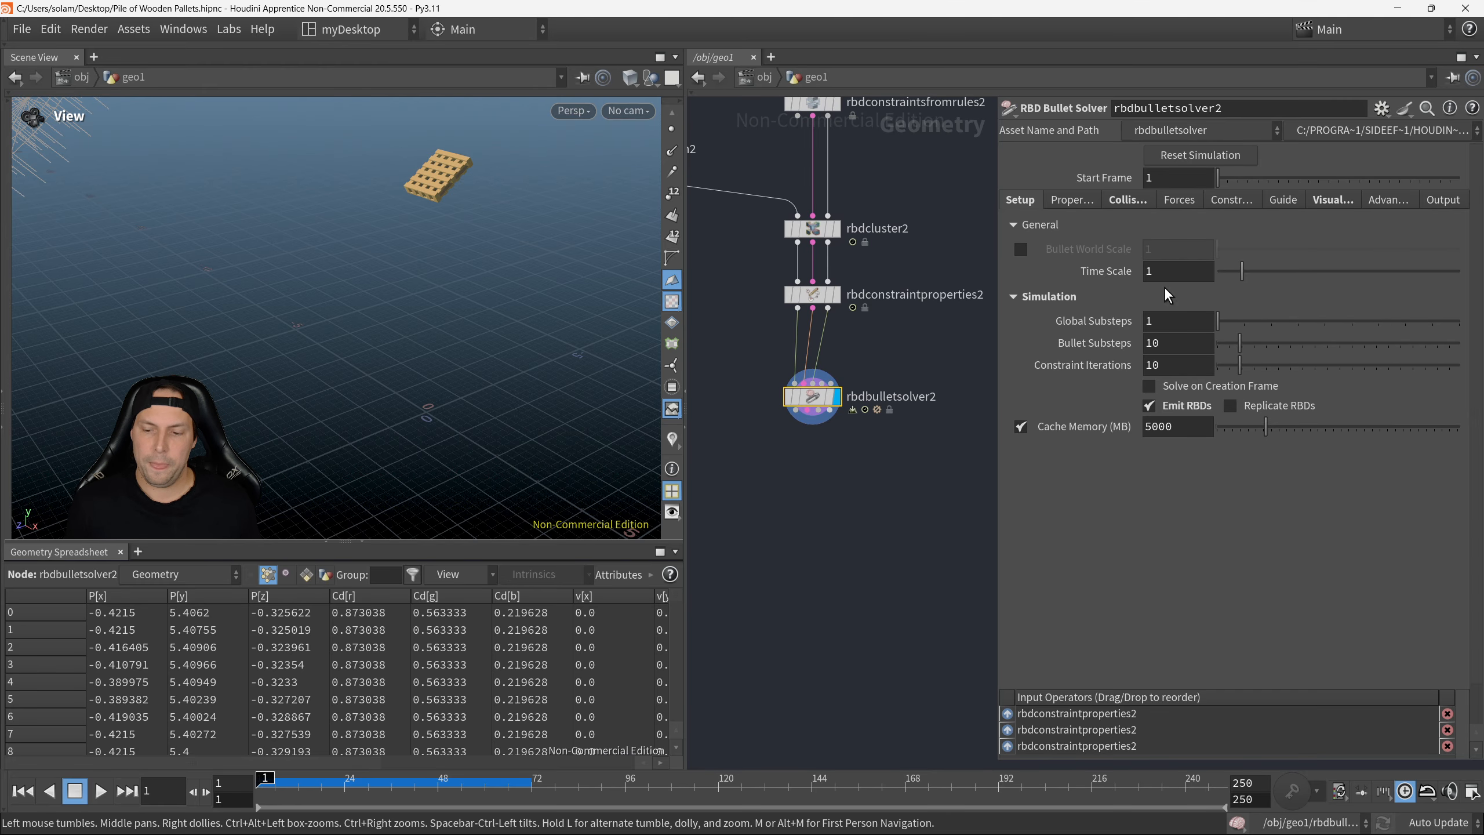
left_click(1231, 201)
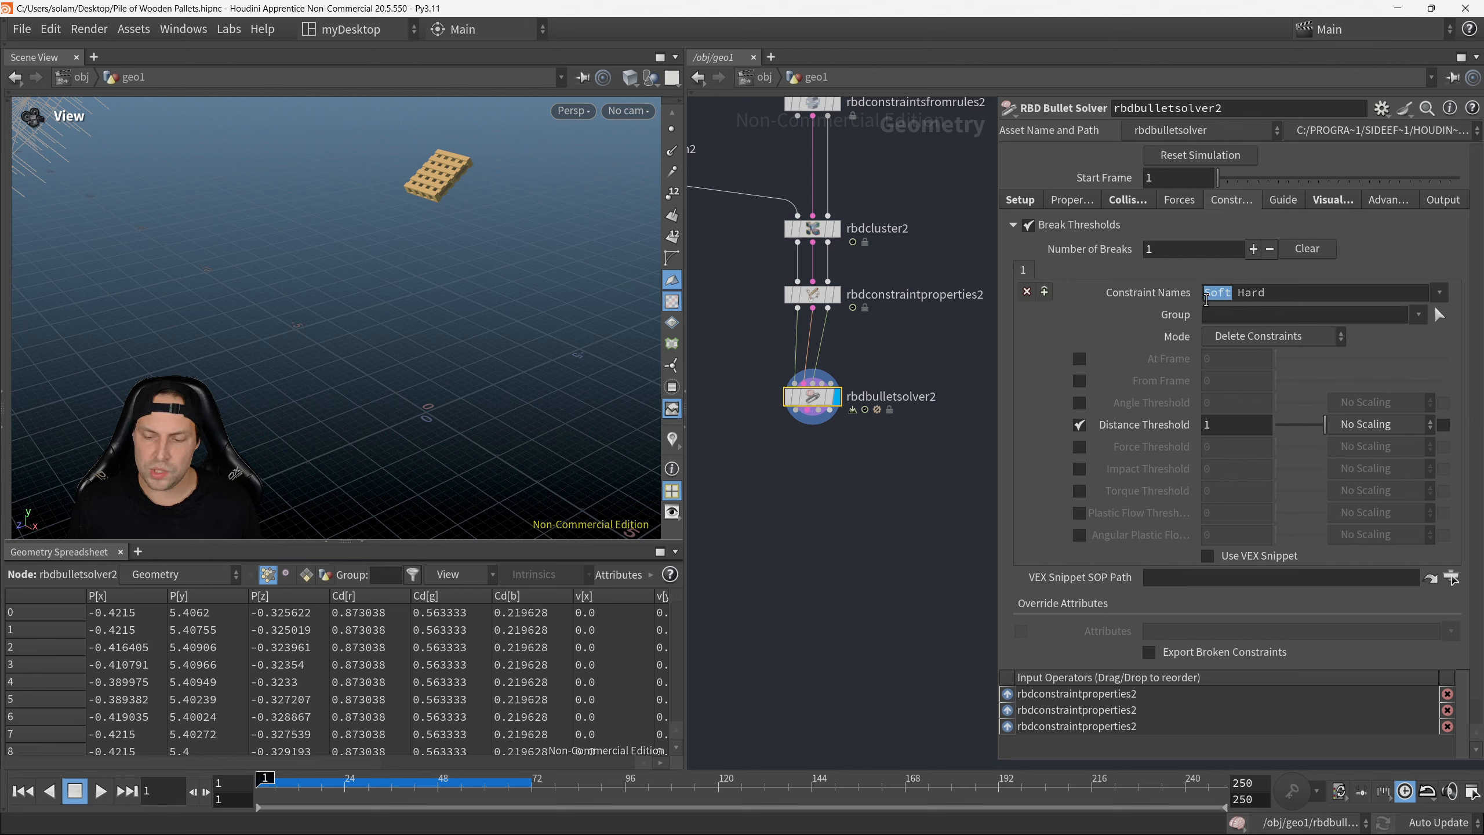
Step: Remove Hard from the first break threshold's Constraint Names so that it applies only to Soft
left_click(1234, 292)
double_click(1242, 295)
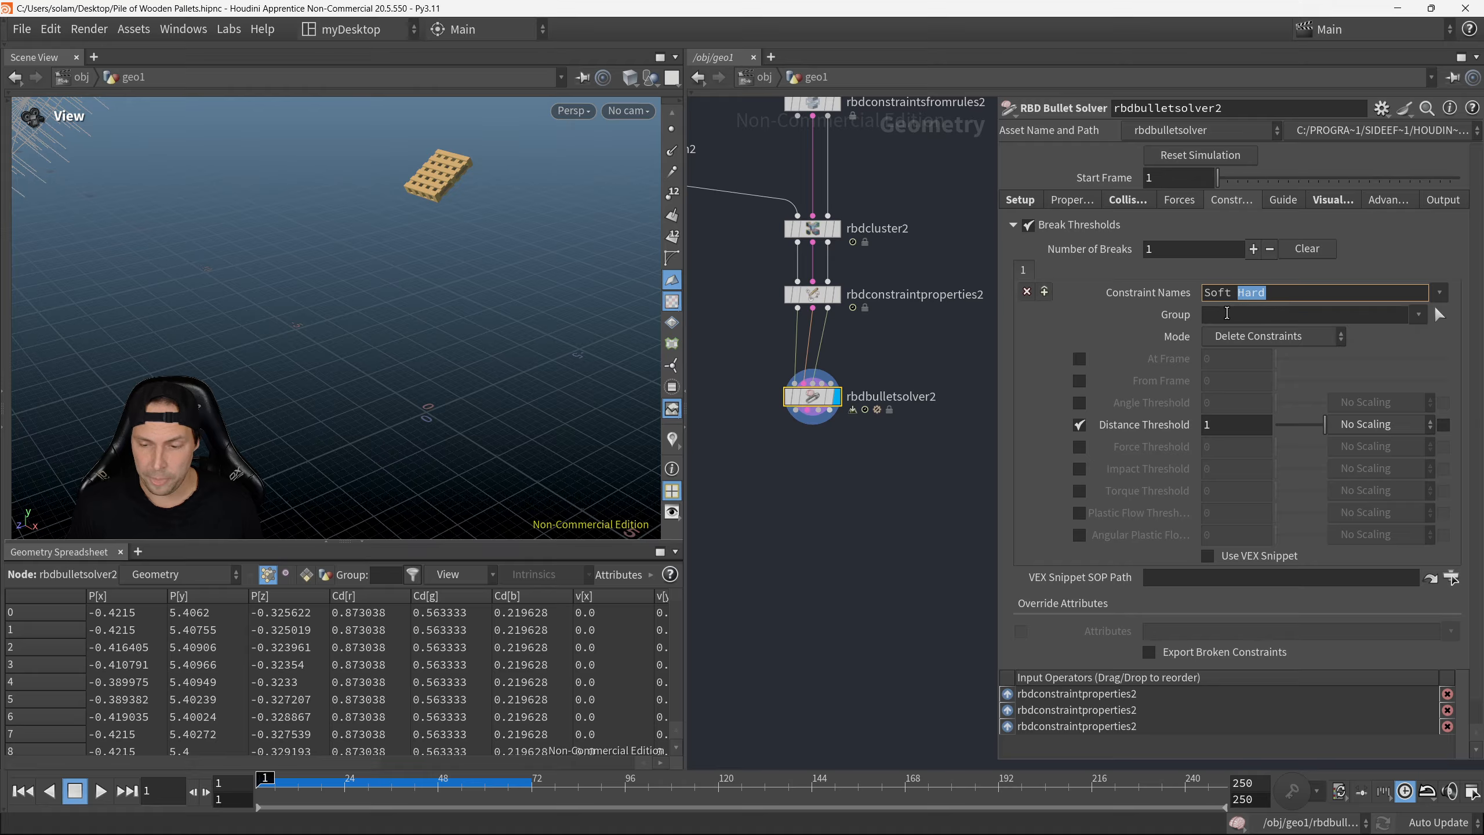
left_click(1236, 294)
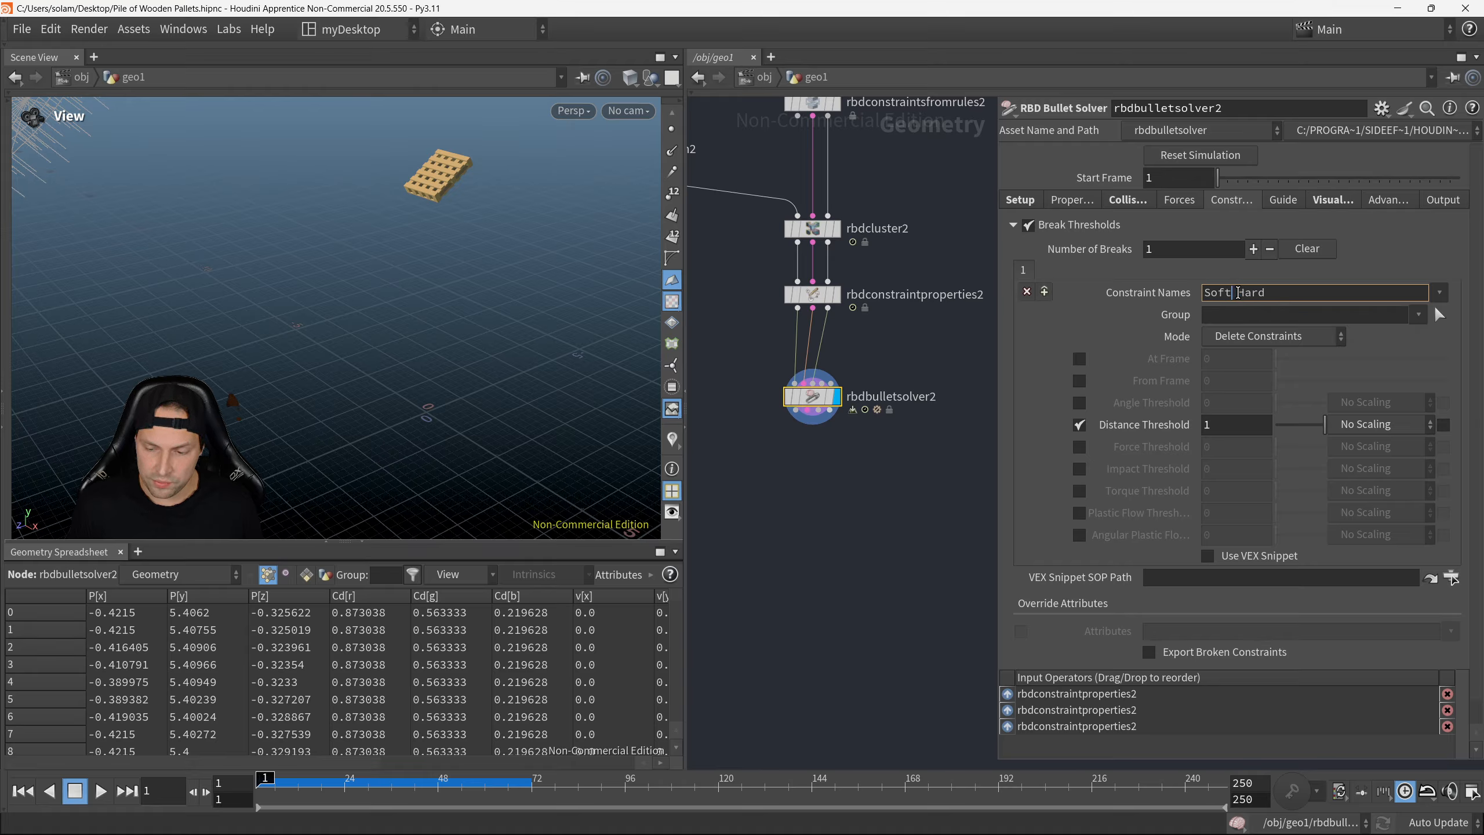
left_click_drag(1230, 294, 1296, 297)
key("BackSpace")
key("Return")
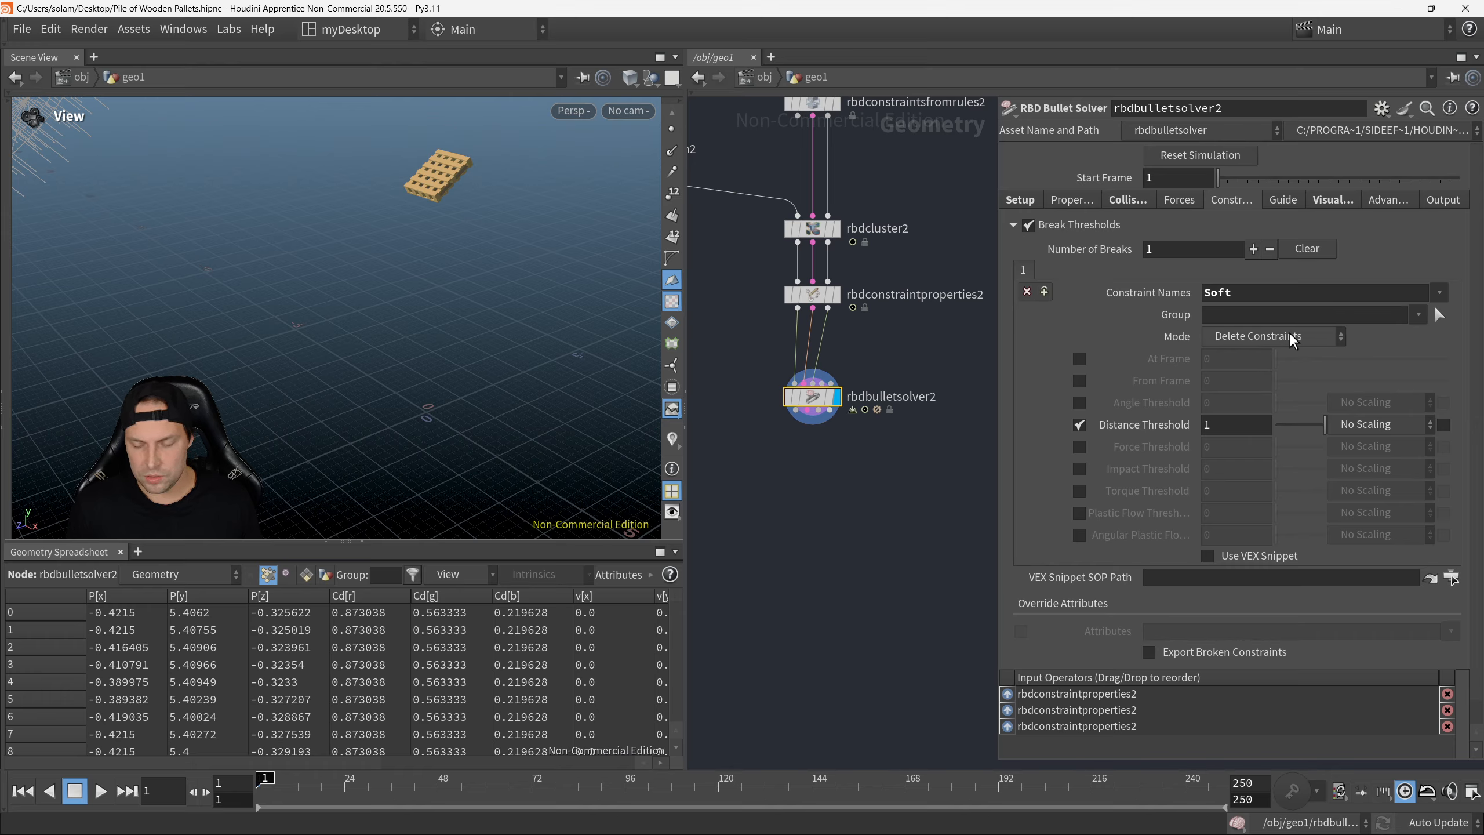
Step: Replace the Distance Threshold with an Angle Threshold of 0.24 for the Soft constraints of rbdbulletsolver2
left_click(1080, 425)
left_click(1080, 403)
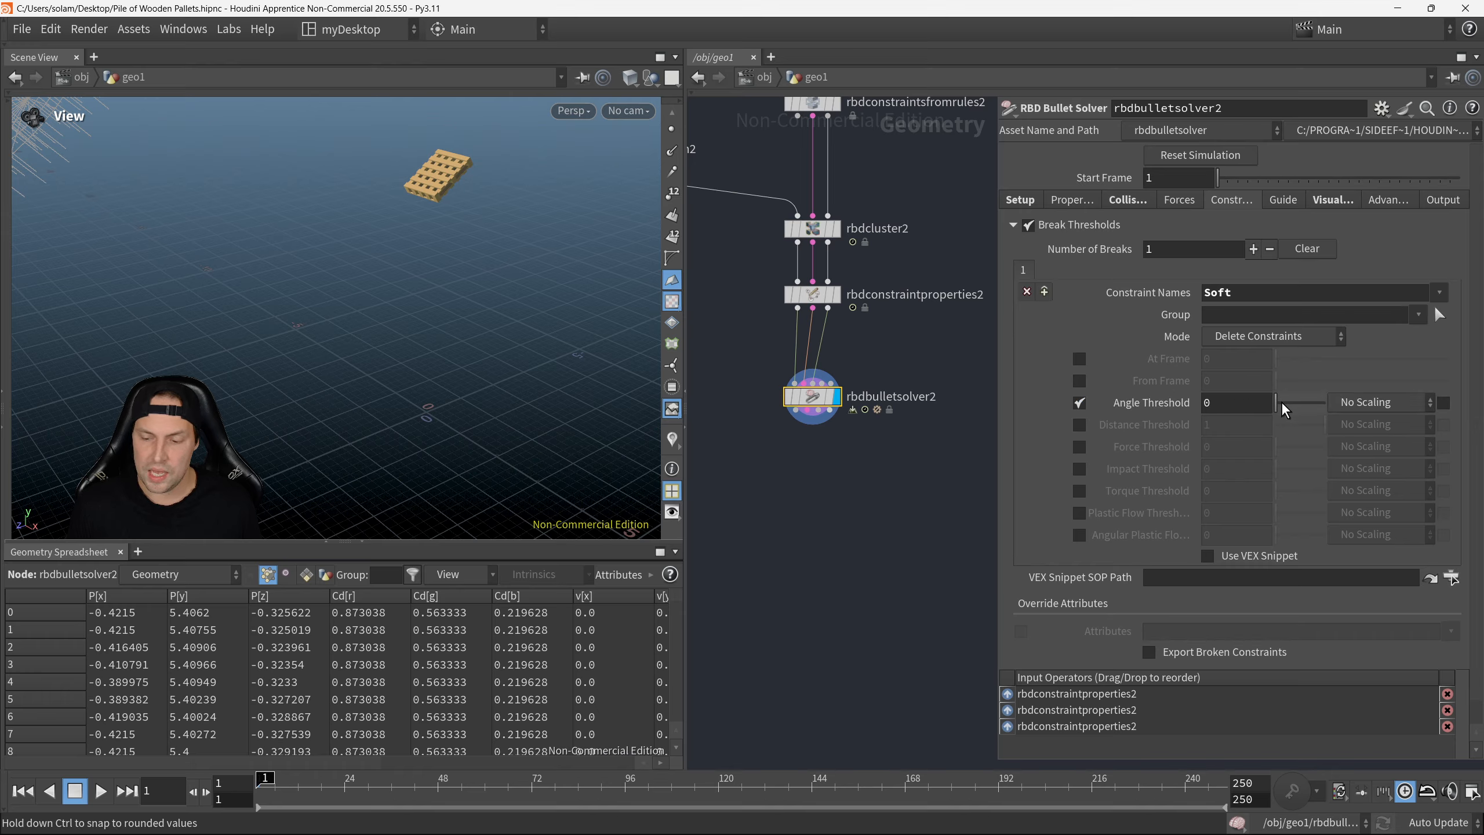
mouse_move(1275, 403)
left_mouse_down()
mouse_move(1315, 407)
mouse_move(1288, 407)
left_mouse_up()
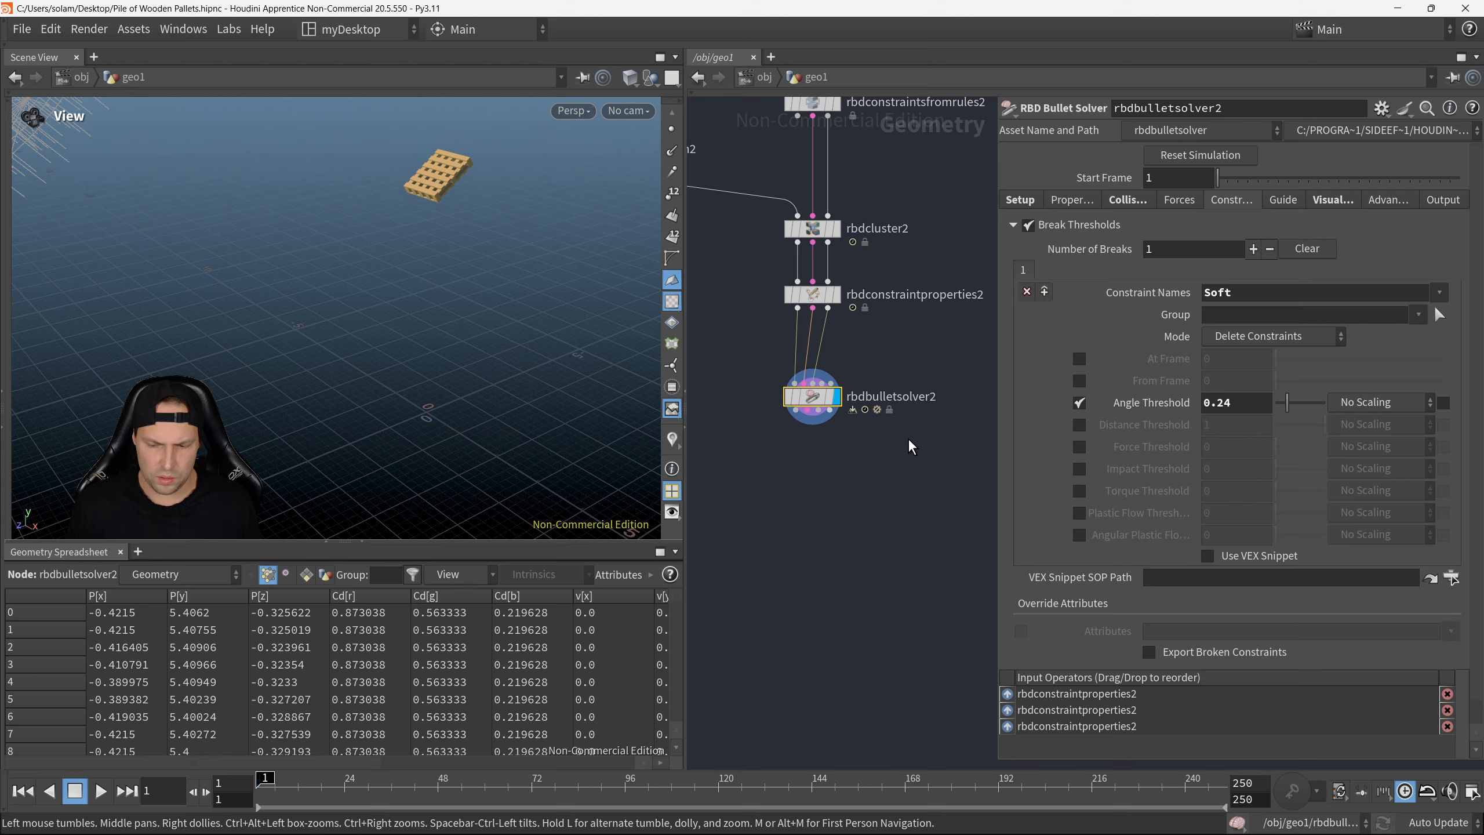
Step: Look up the Angle Threshold in the constraint break settings of rbdbulletsolver1 and select its value for reuse
scroll(886, 462, "down", 3)
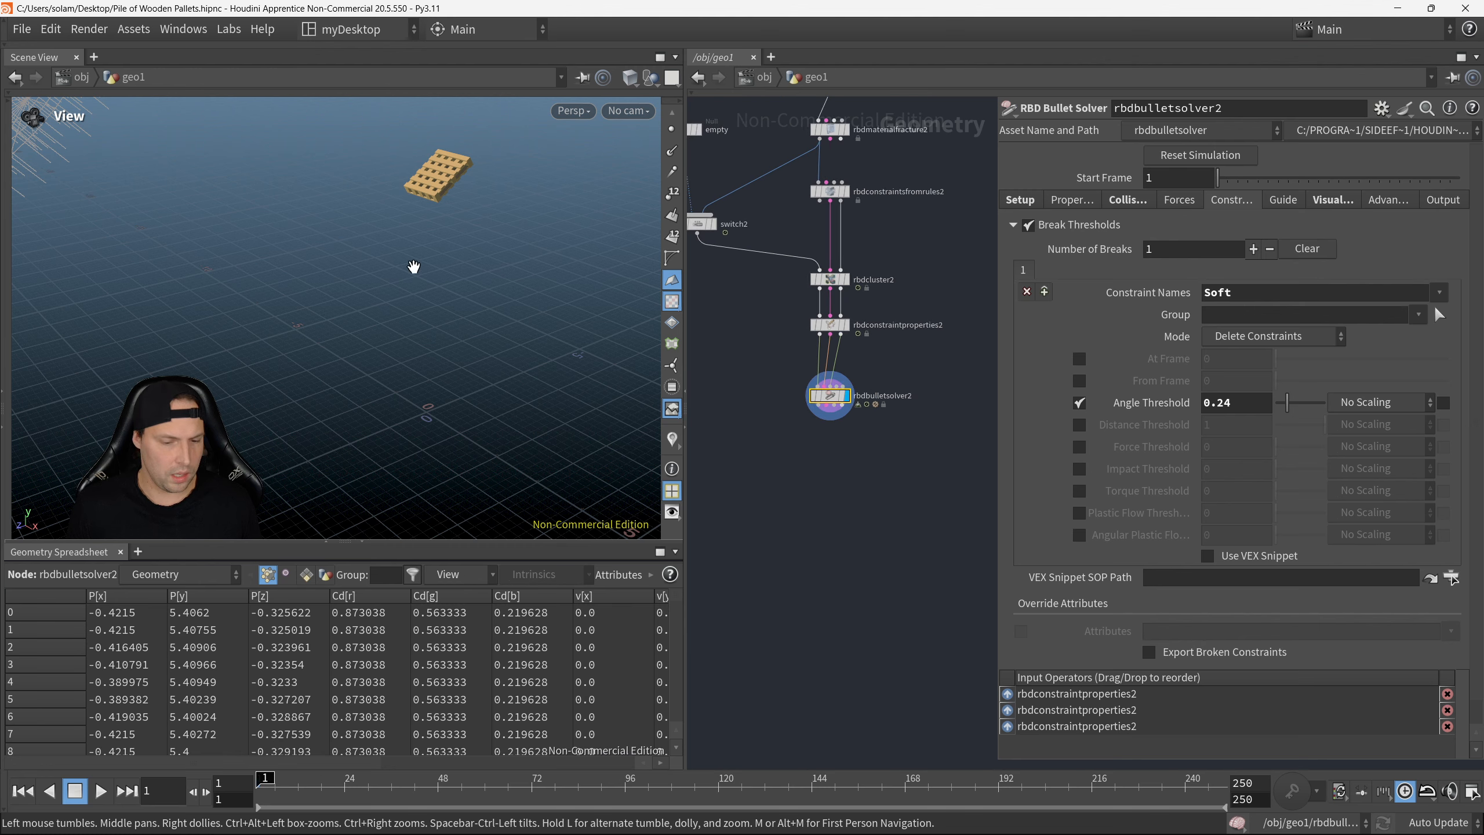
middle_click_drag(425, 171, 381, 260)
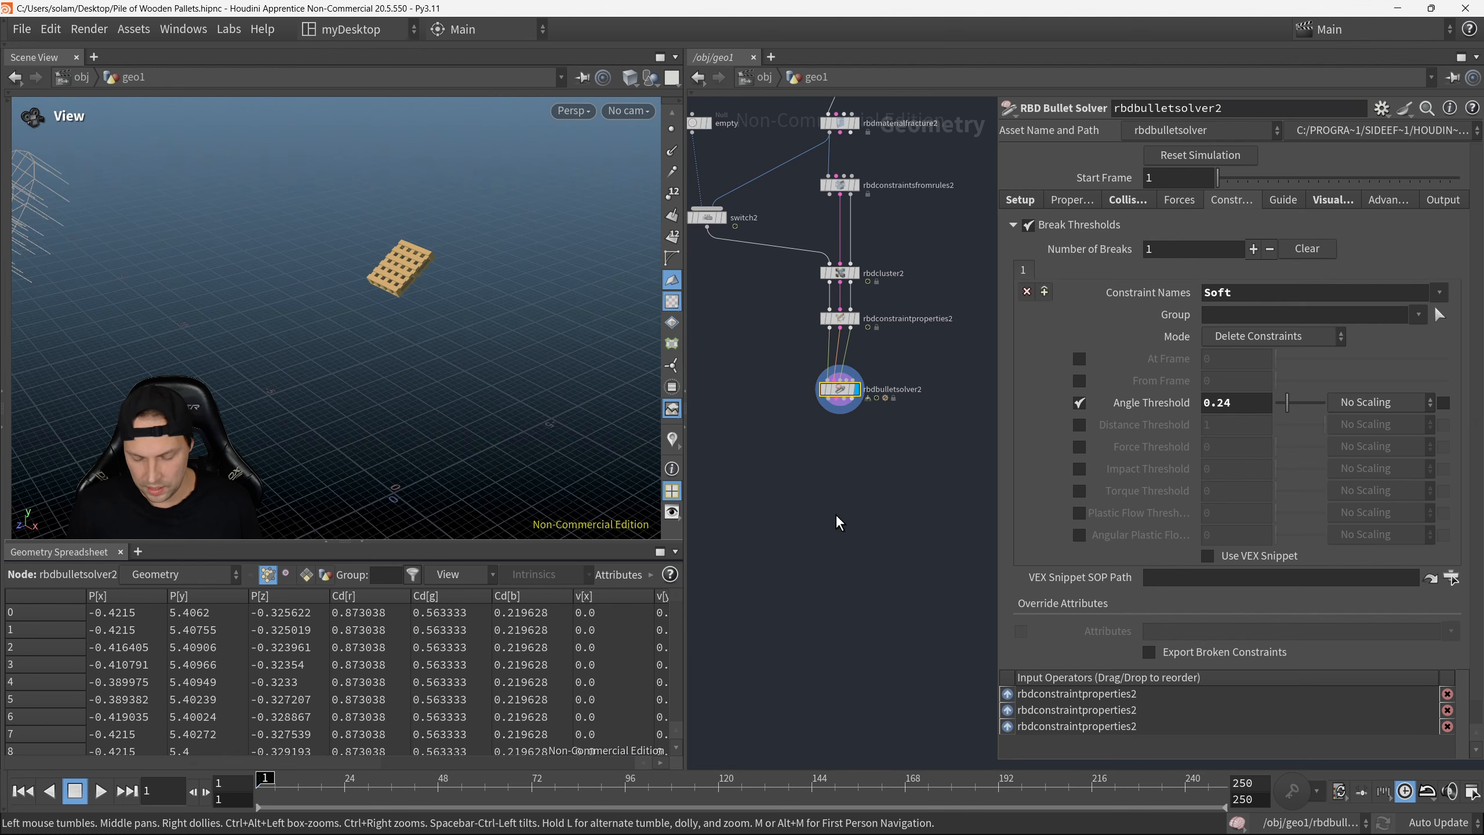
key("p")
middle_click_drag(837, 507, 1195, 473)
scroll(809, 373, "down", 5)
middle_click_drag(809, 373, 1193, 394)
scroll(855, 394, "up", 4)
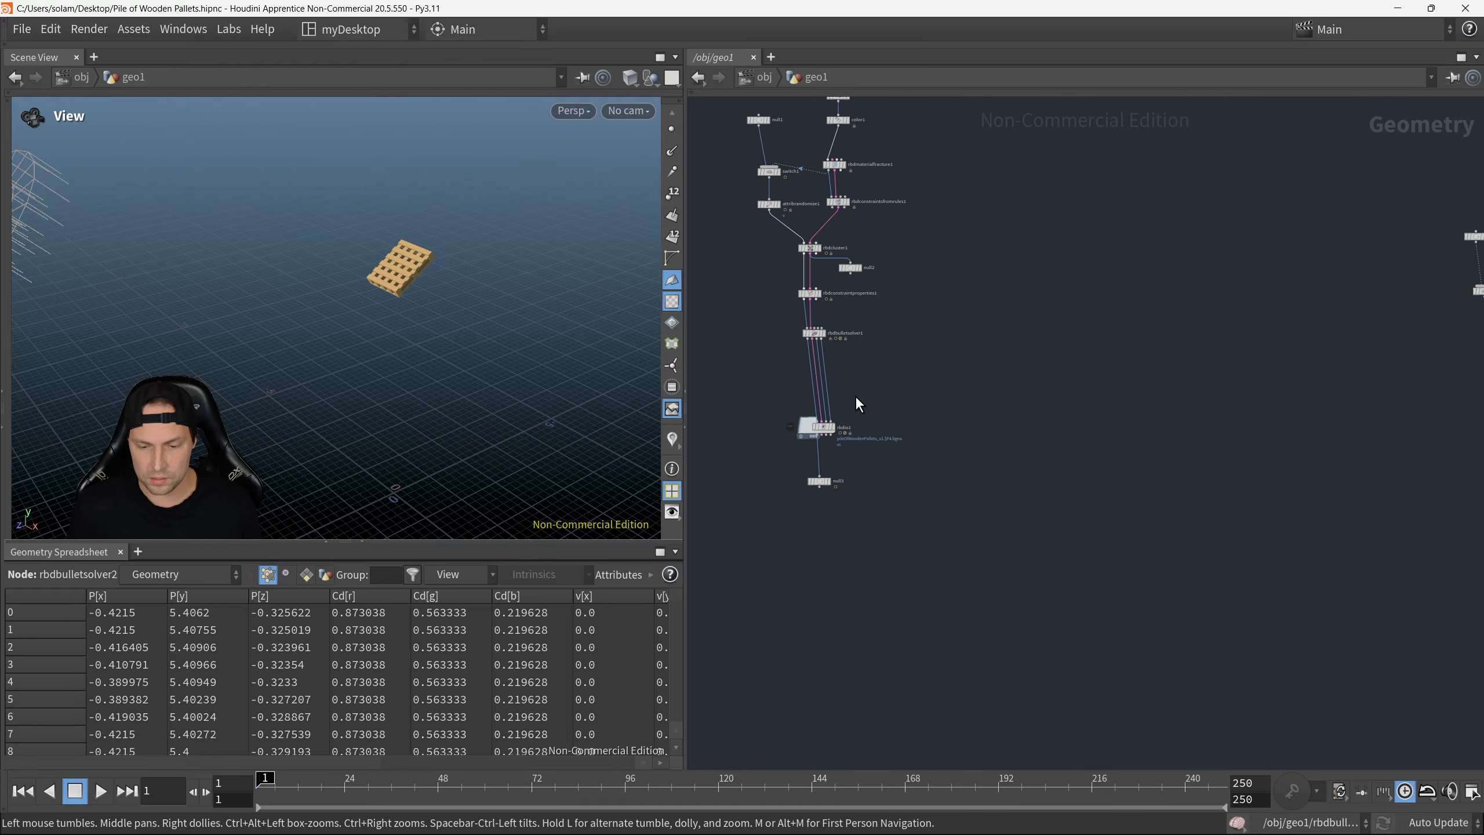
scroll(818, 339, "up", 2)
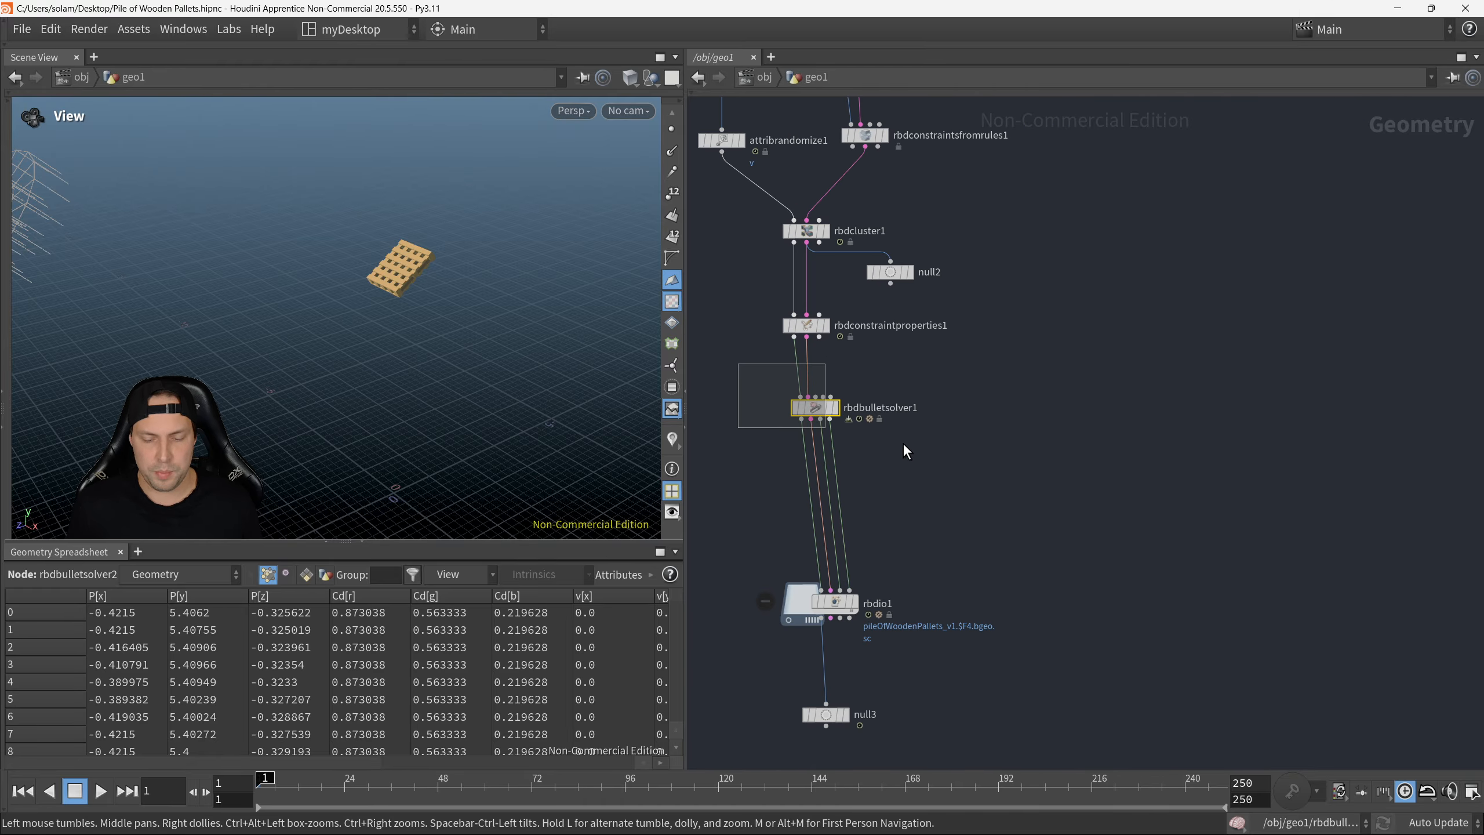
key("p")
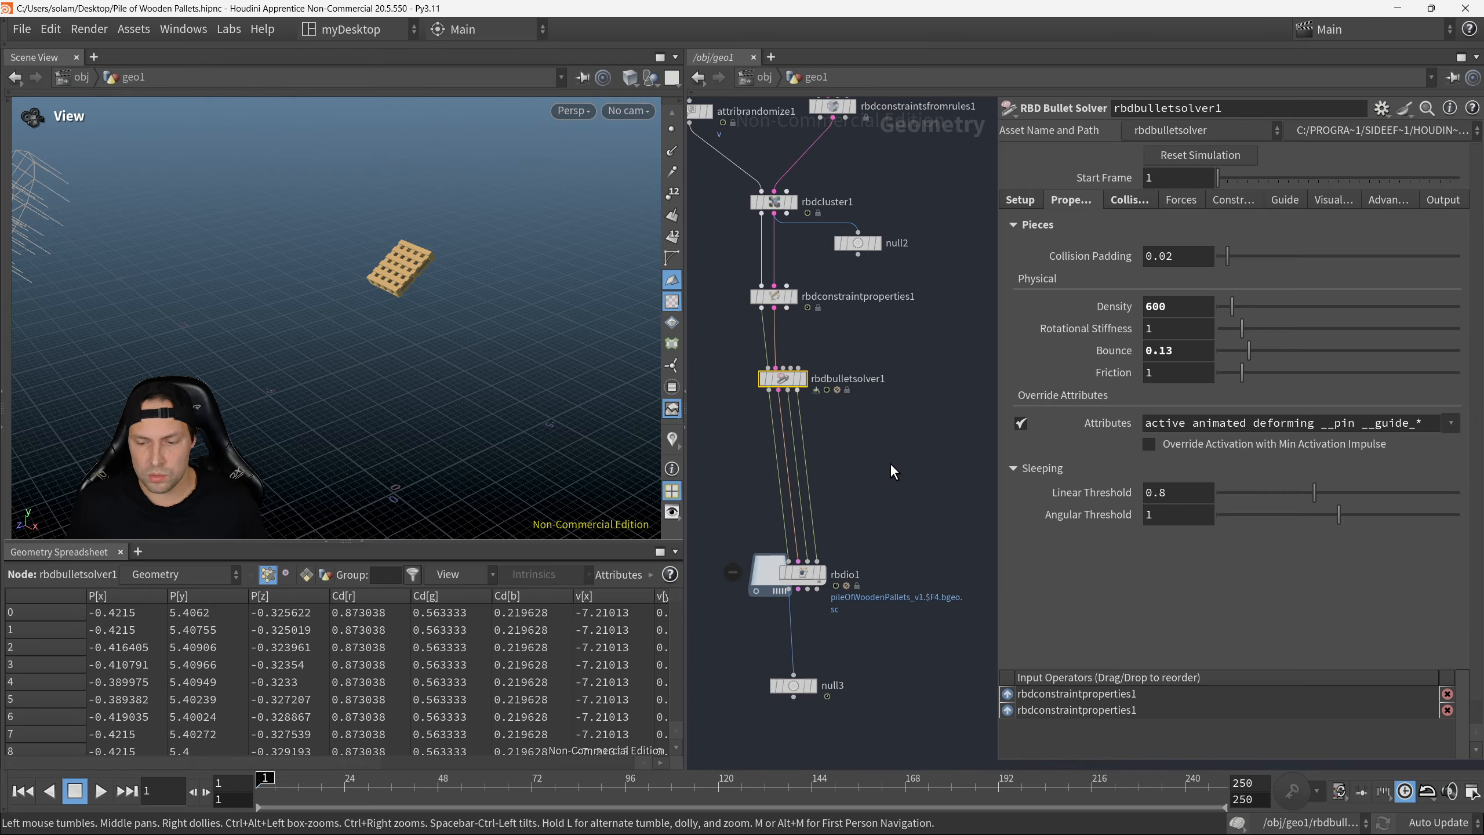
left_click(1122, 199)
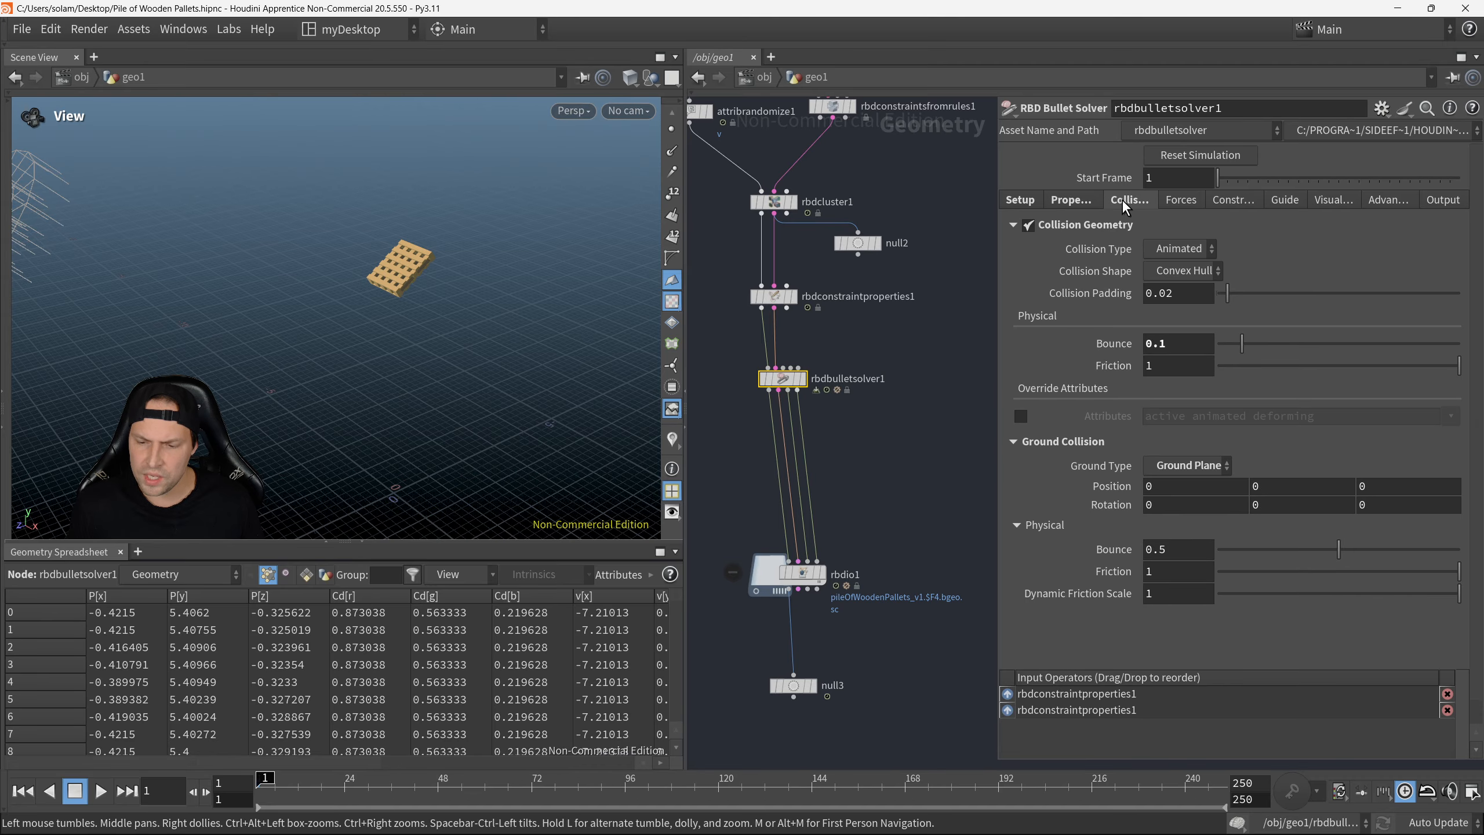
left_click(1227, 199)
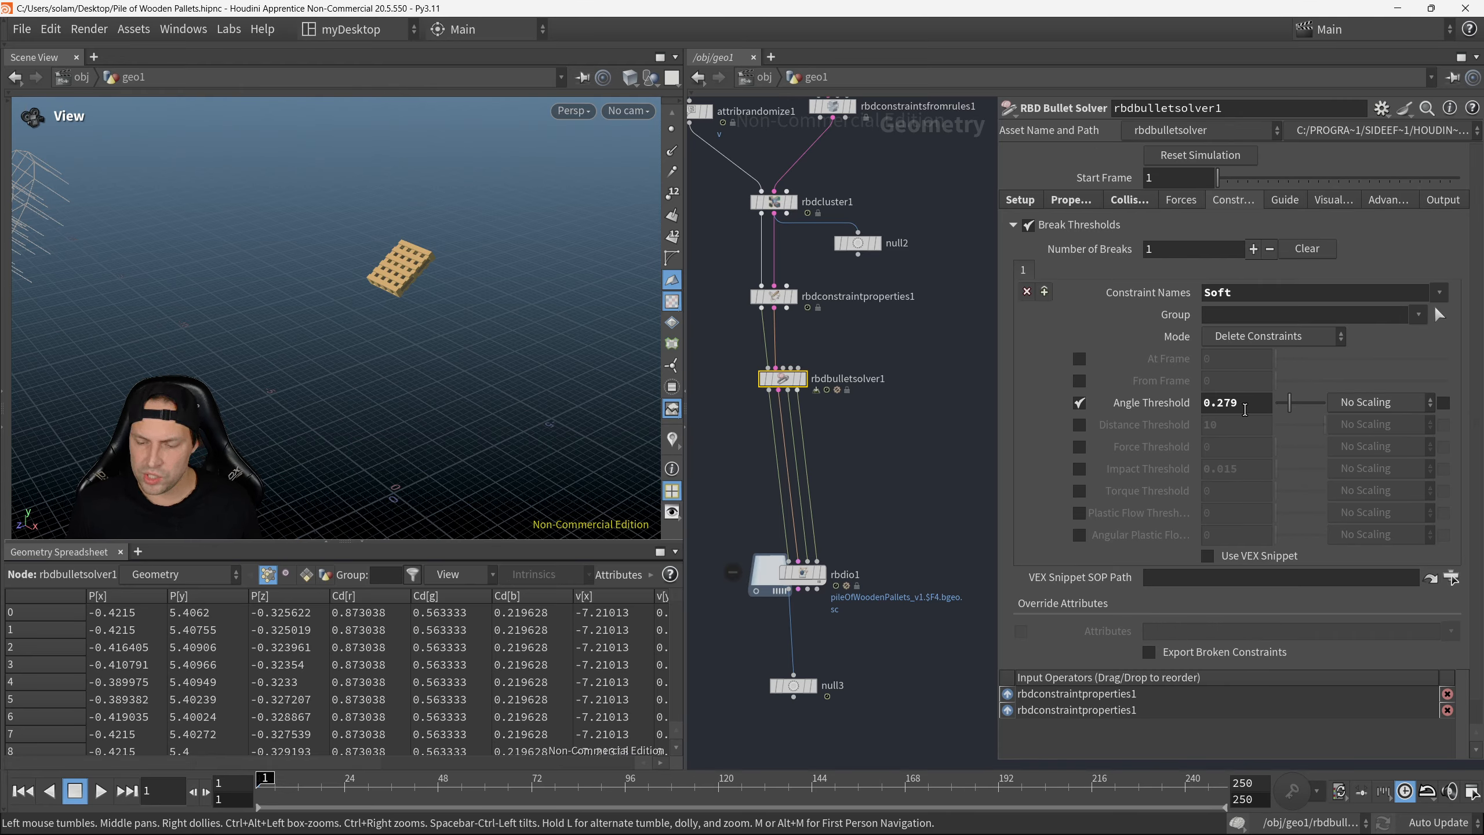
left_click_drag(1256, 404, 1211, 411)
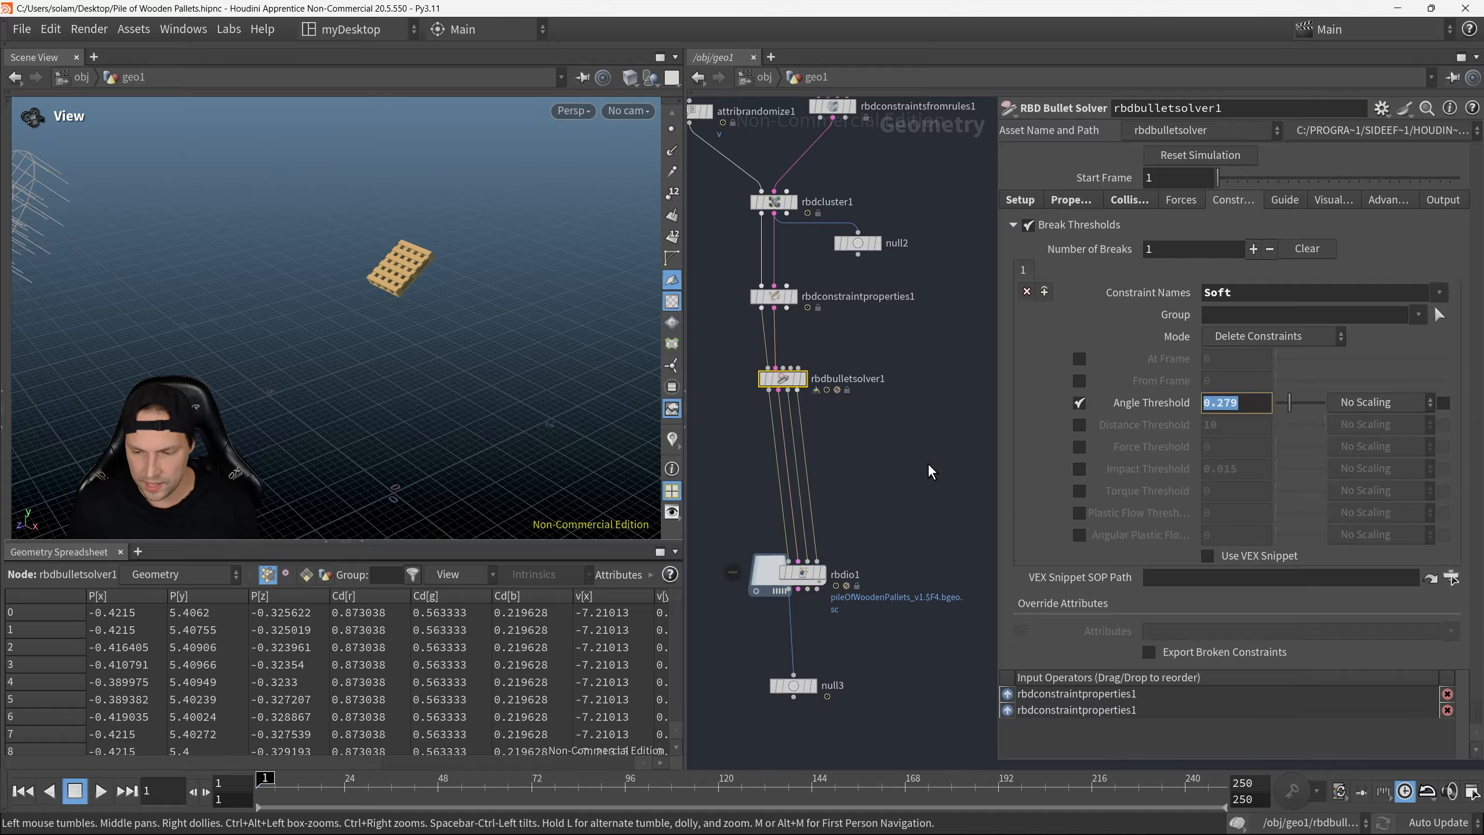
Step: Return to rbdbulletsolver2 and set the Angle Threshold for its Soft constraints to 0.279
middle_click_drag(929, 466, 904, 434)
key("p")
scroll(929, 455, "down", 5)
scroll(1285, 417, "up", 1)
middle_click_drag(1288, 418, 1040, 416)
scroll(1039, 417, "up", 1)
left_click(1009, 444)
key("p")
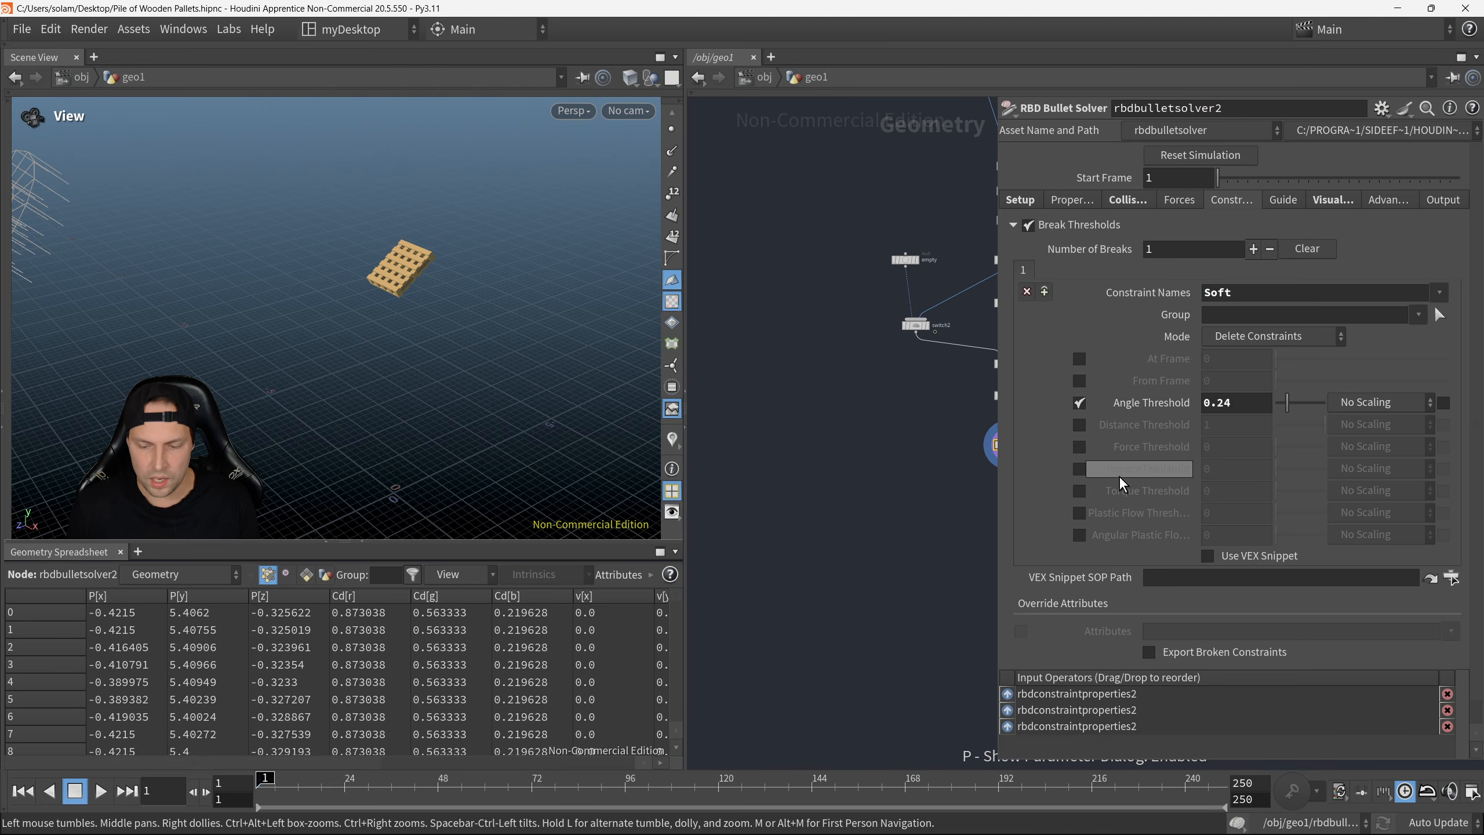
left_click_drag(1233, 412, 1193, 408)
type("0.279")
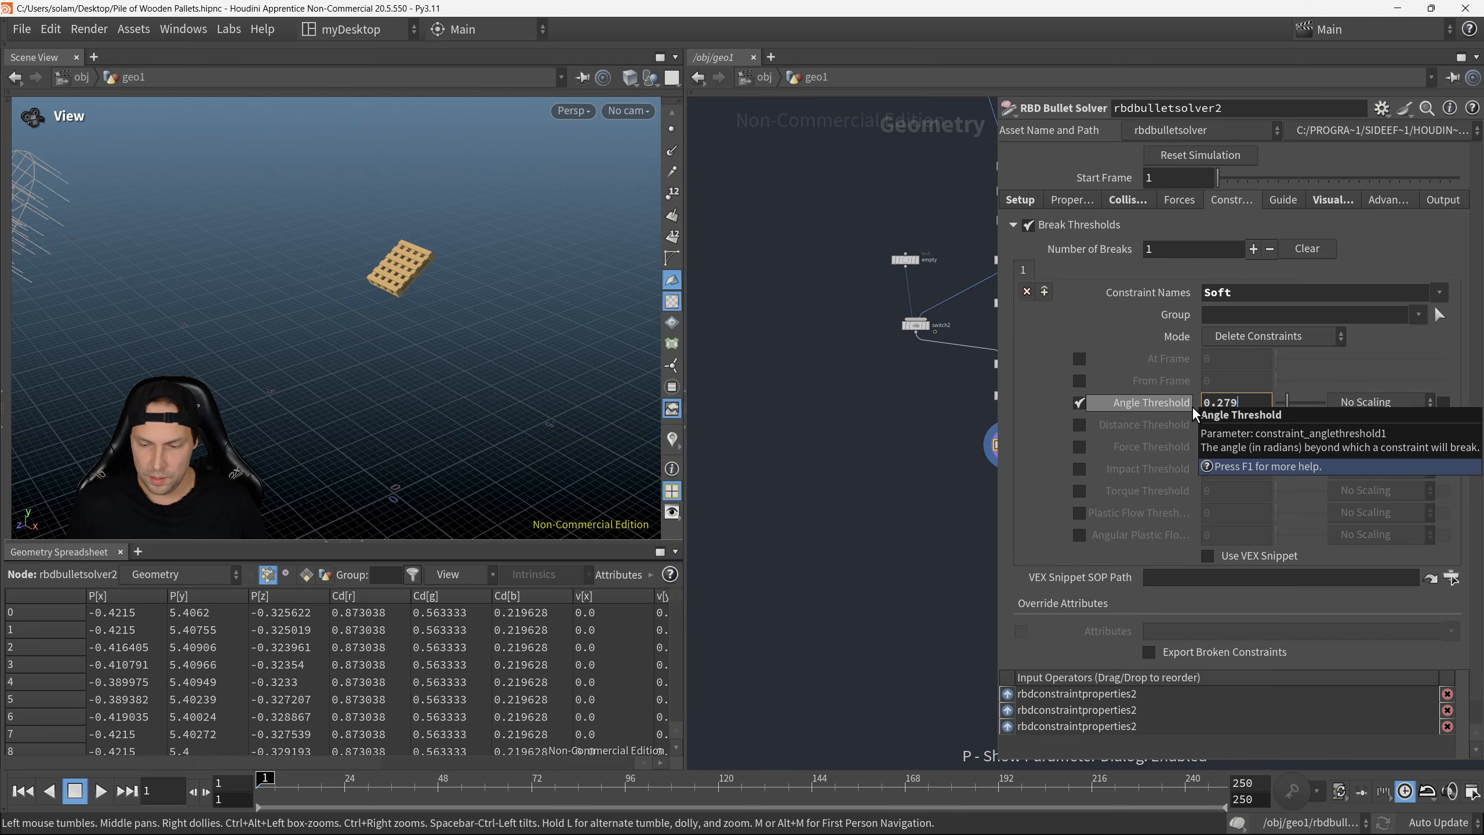
key("Return")
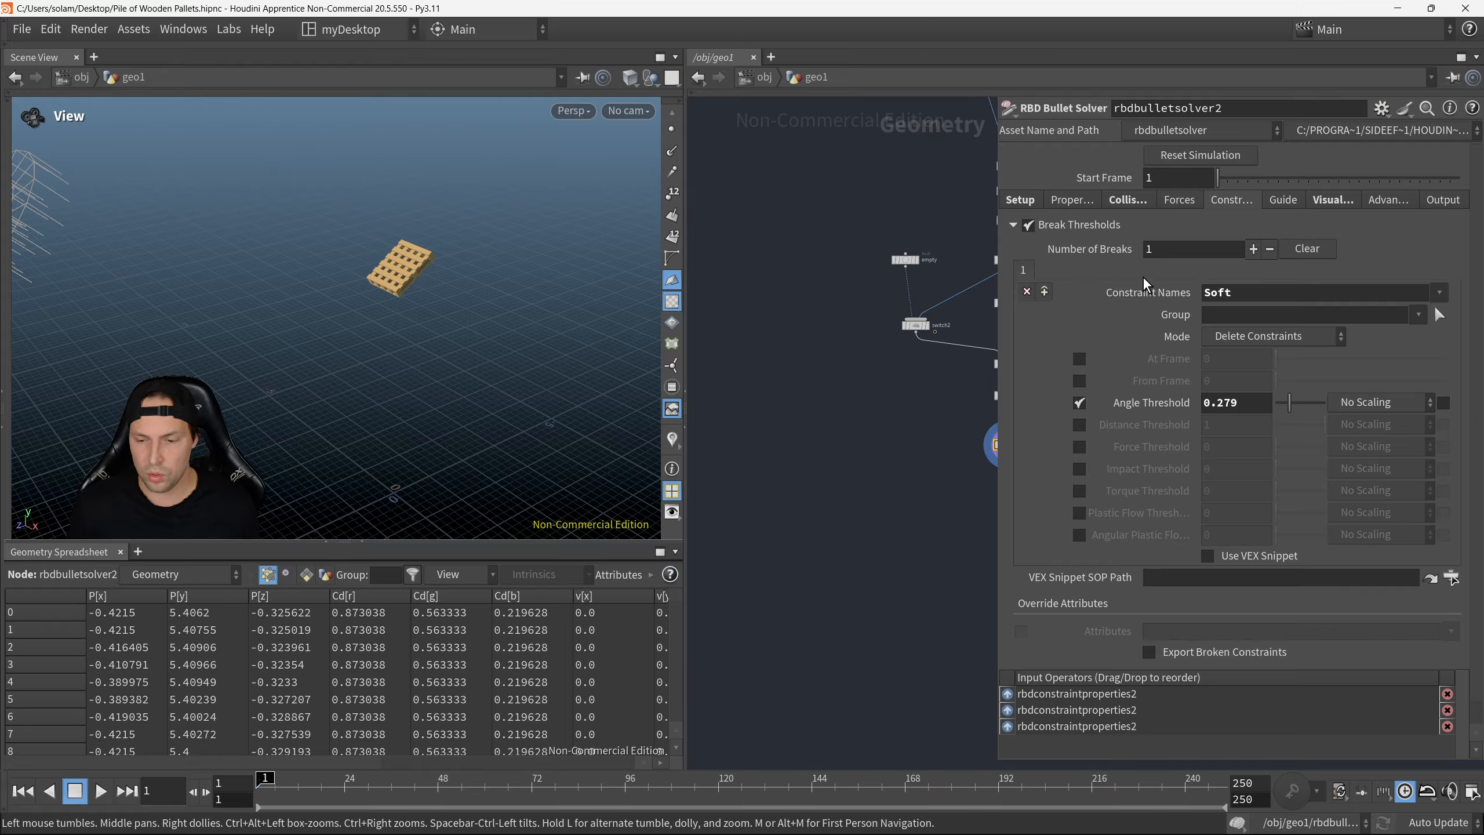
Step: Show the piece properties of rbdbulletsolver2 and view the pallet up close in wire-over-shaded display
left_click(1127, 202)
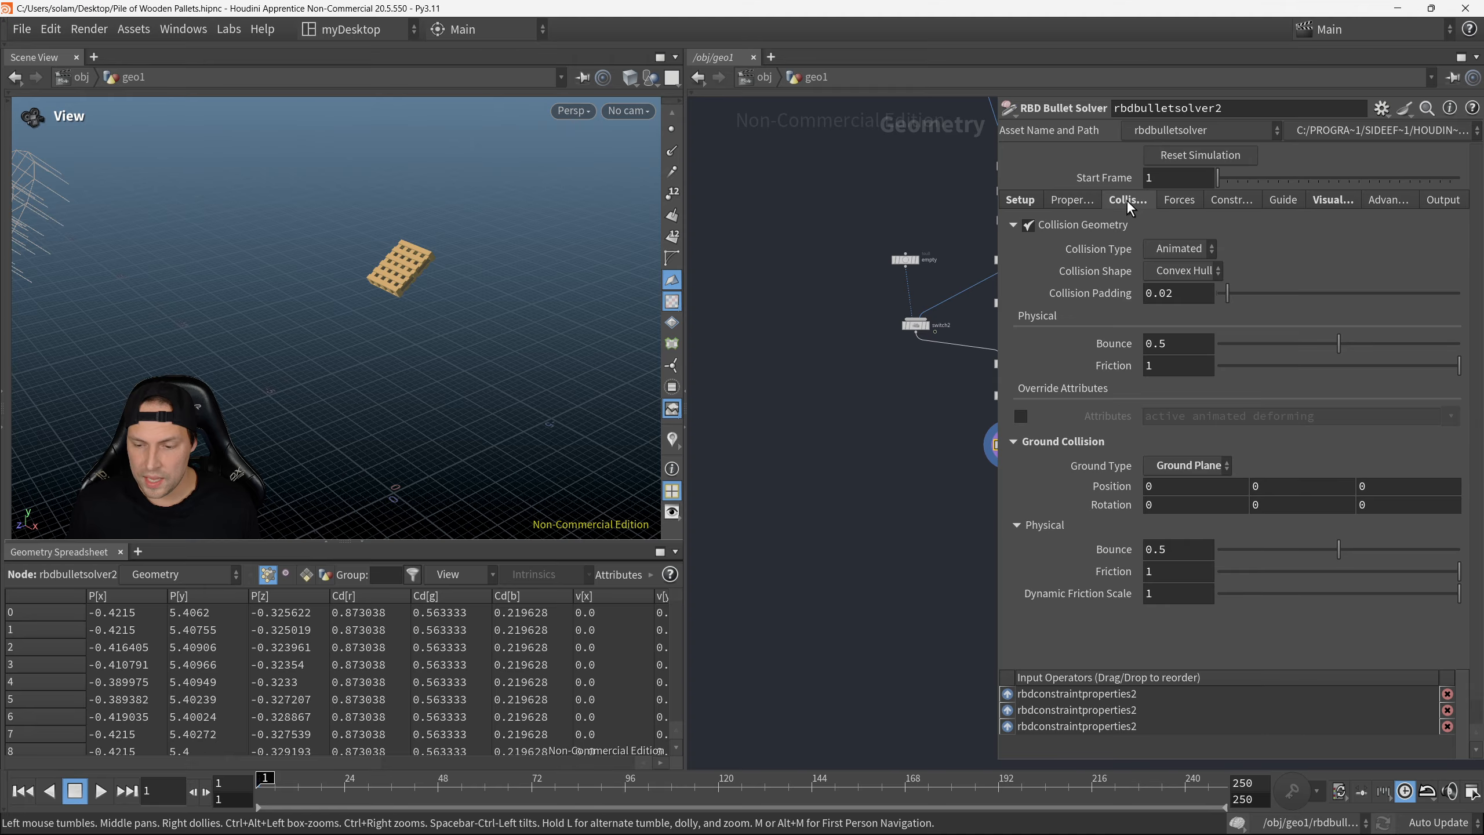
left_click(1090, 197)
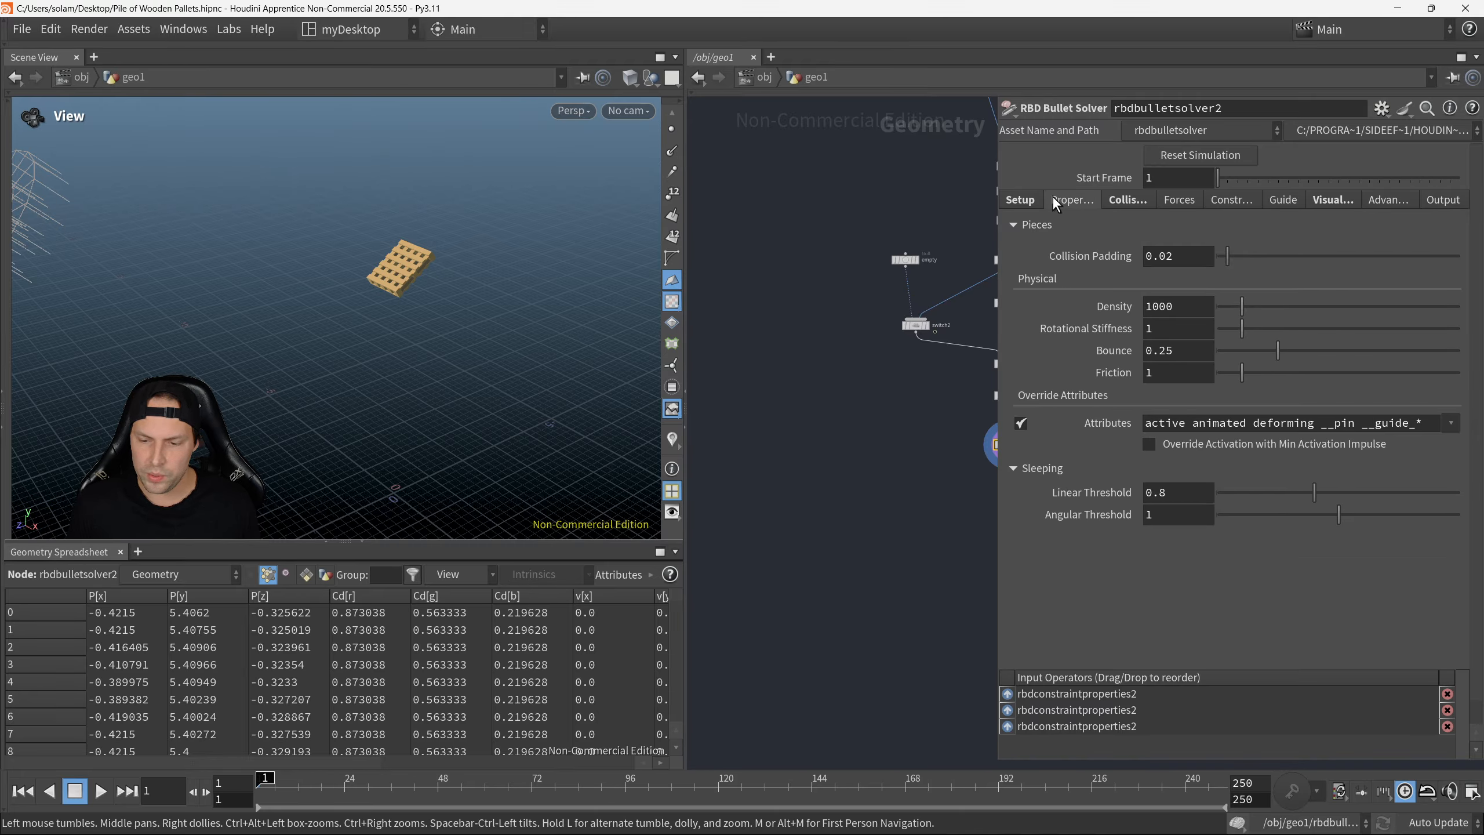
left_click(1180, 315)
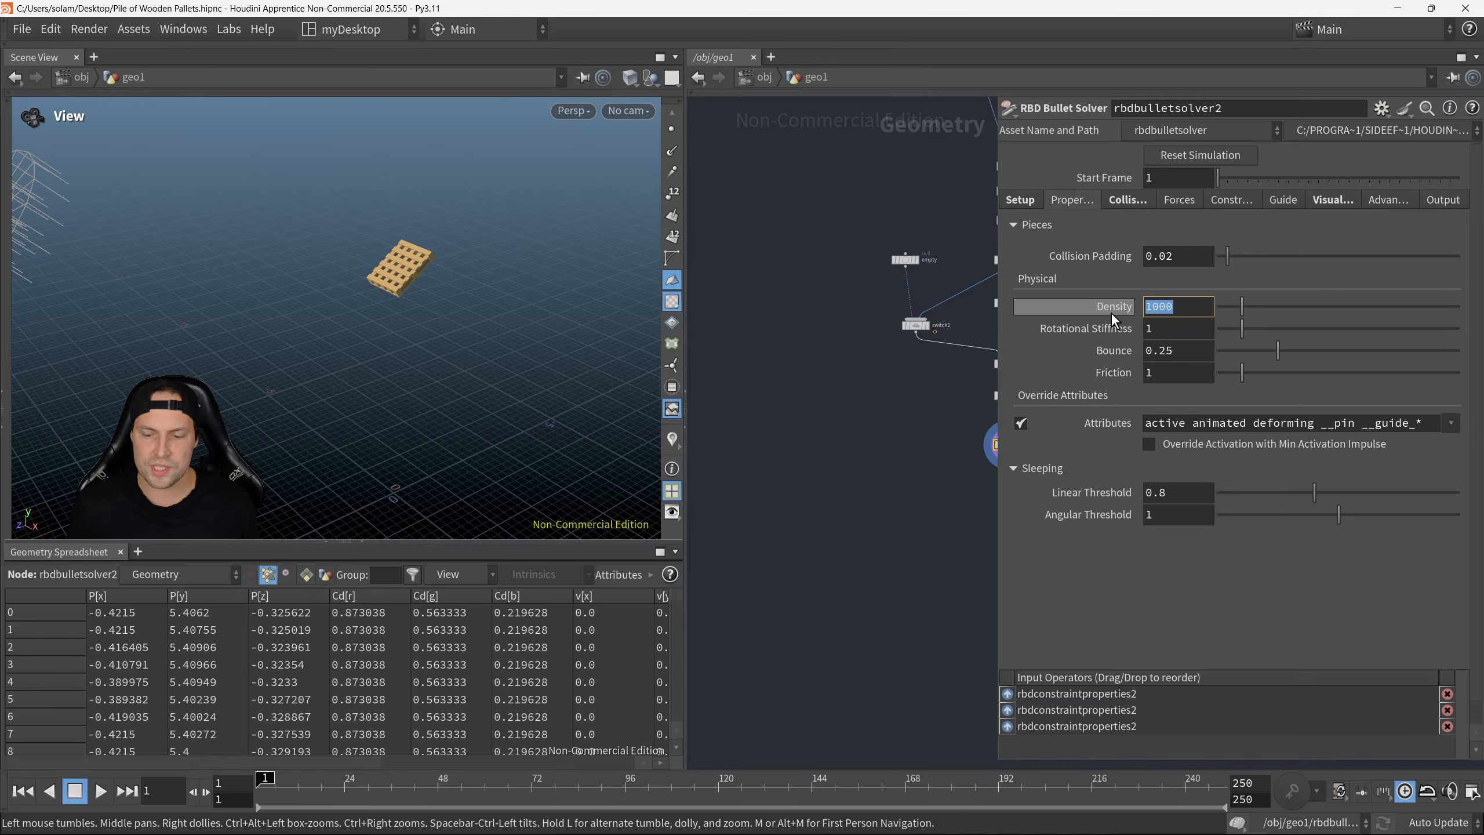
left_click_drag(400, 339, 449, 286)
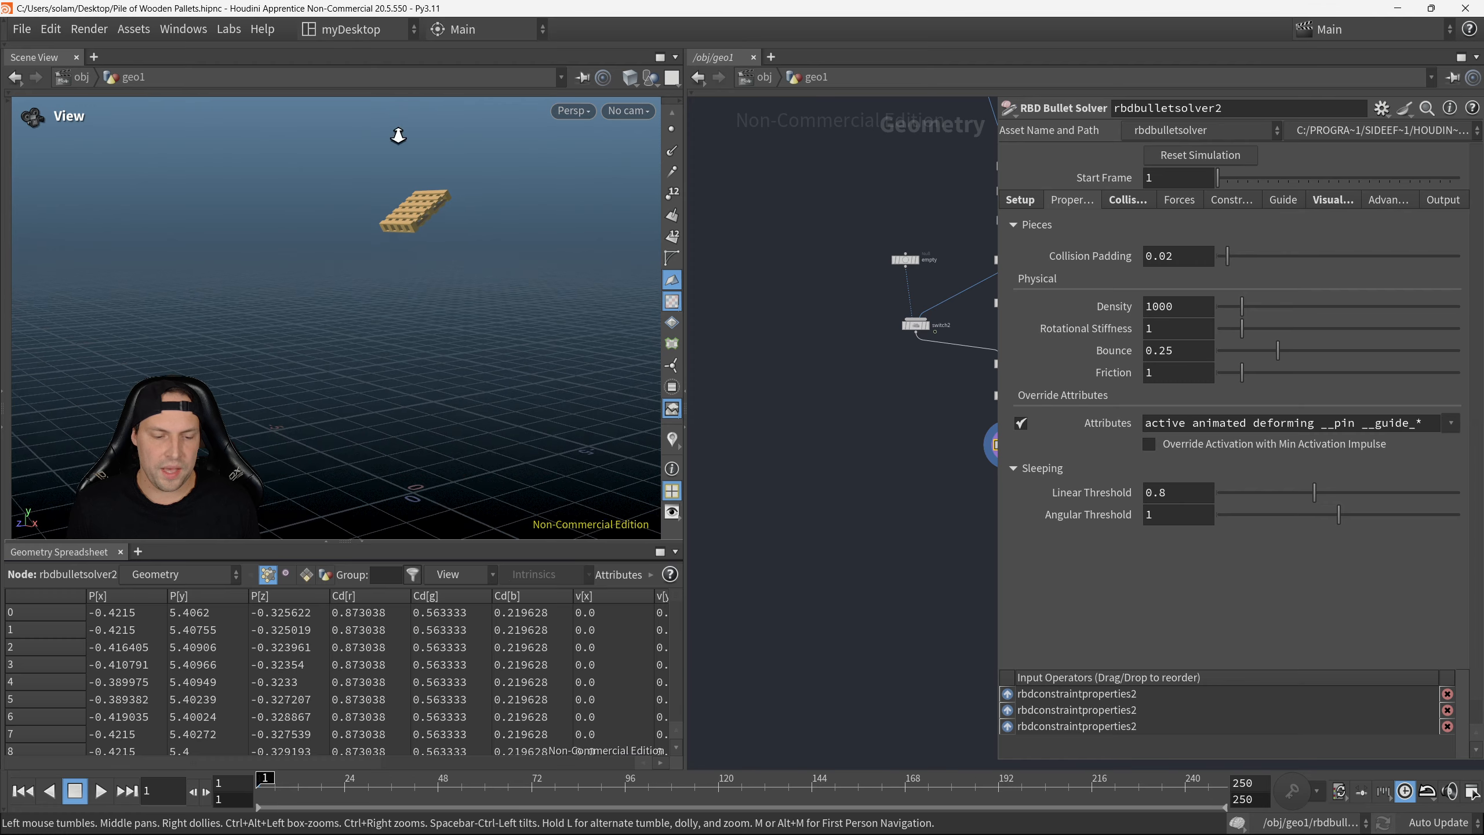
right_click_drag(397, 135, 564, 284)
left_click_drag(500, 338, 502, 298)
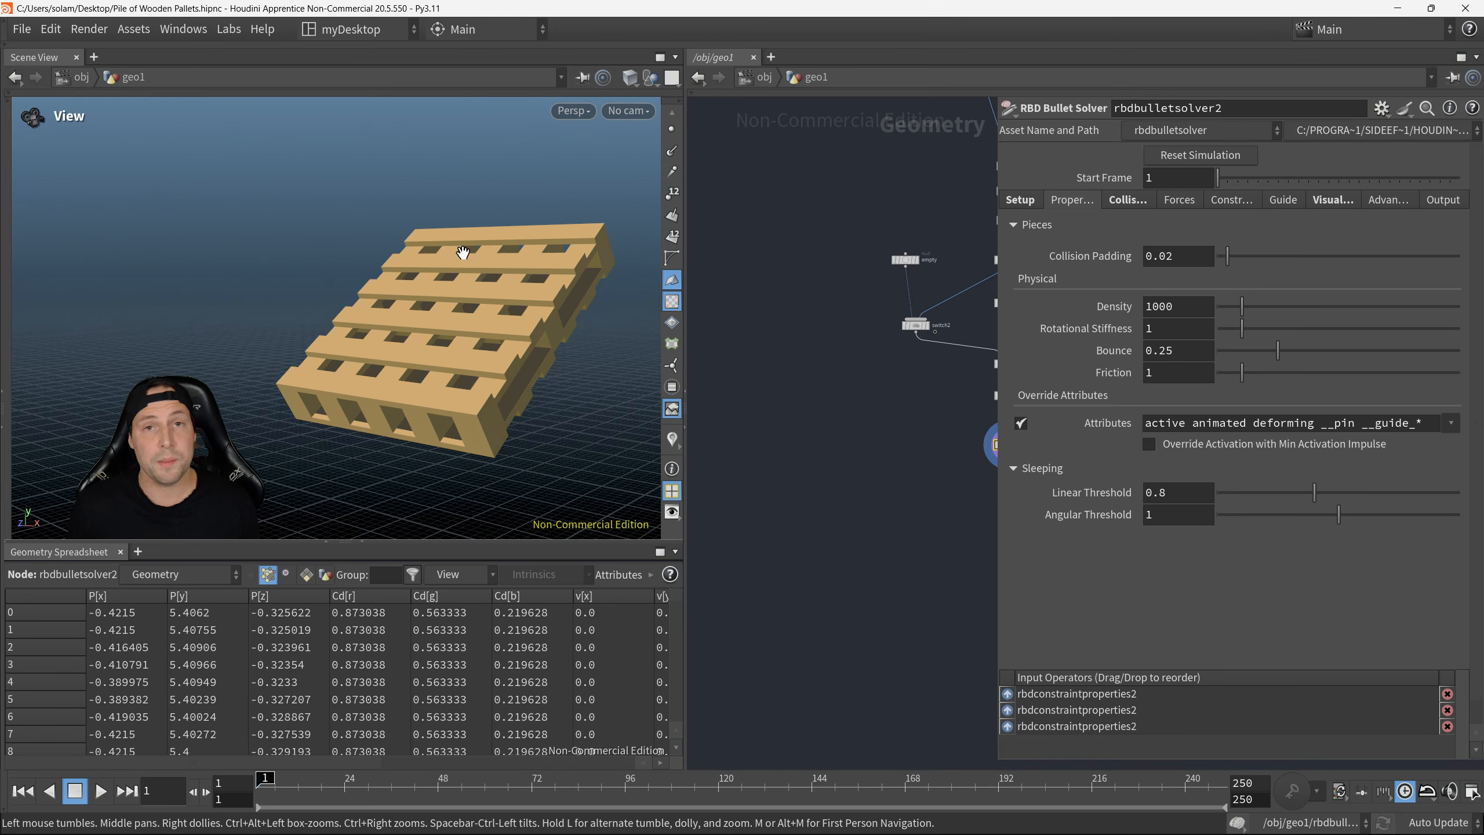
left_click_drag(456, 330, 507, 322)
key("shift+w")
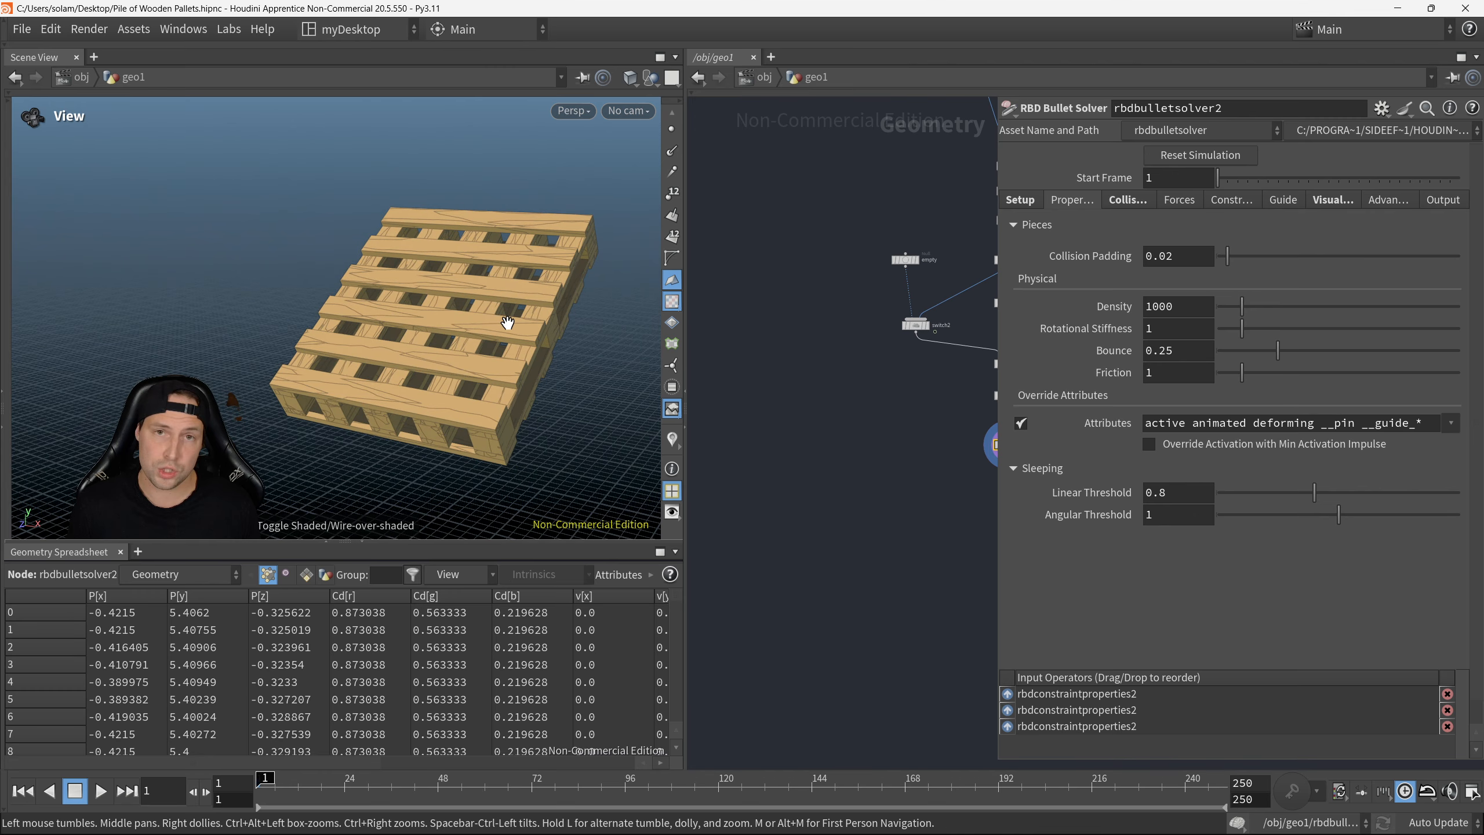
Step: Set the Density of rbdbulletsolver2's pieces to 600
left_click(1181, 306)
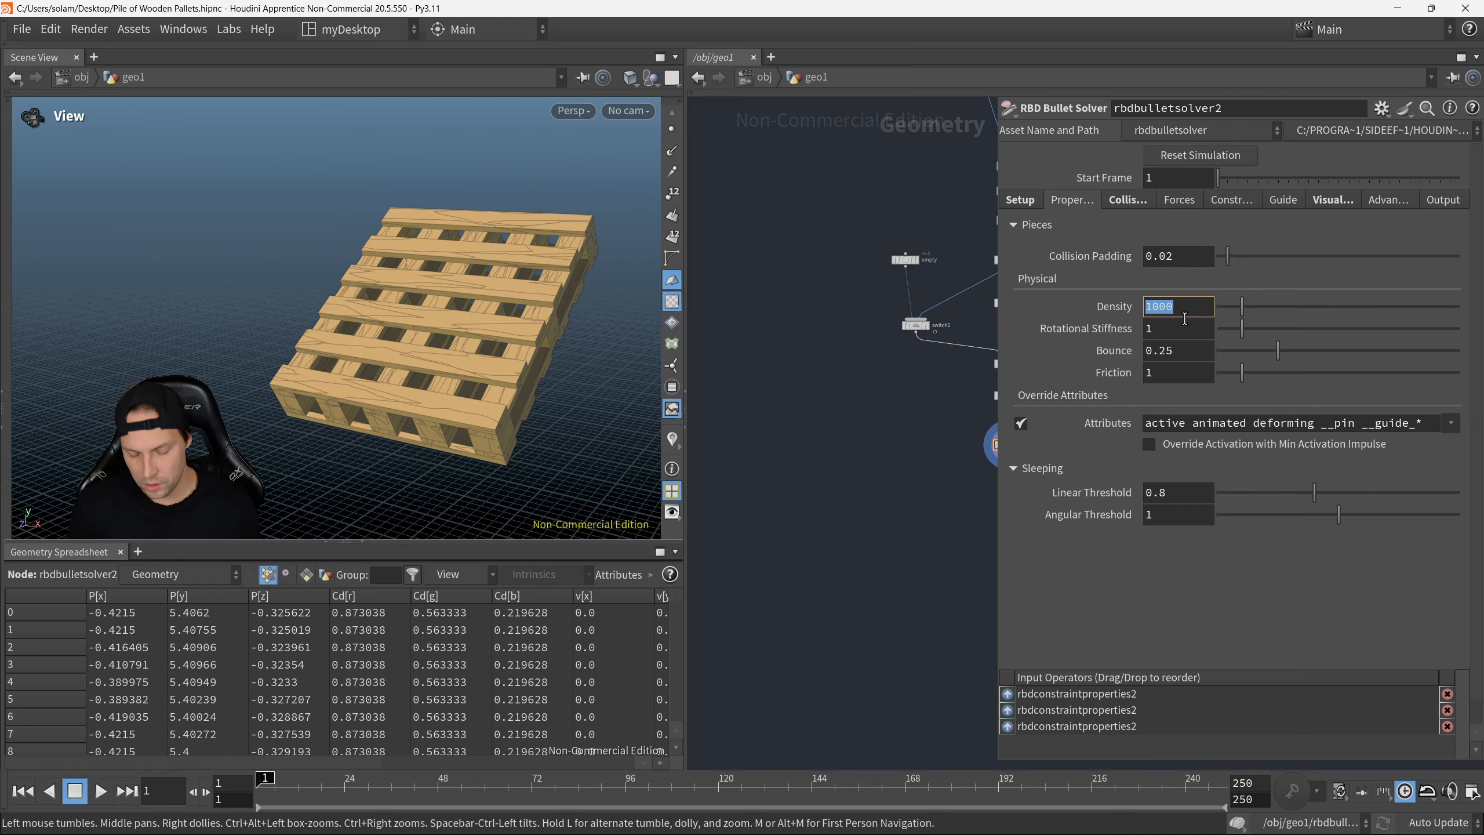
type("600")
key("Return")
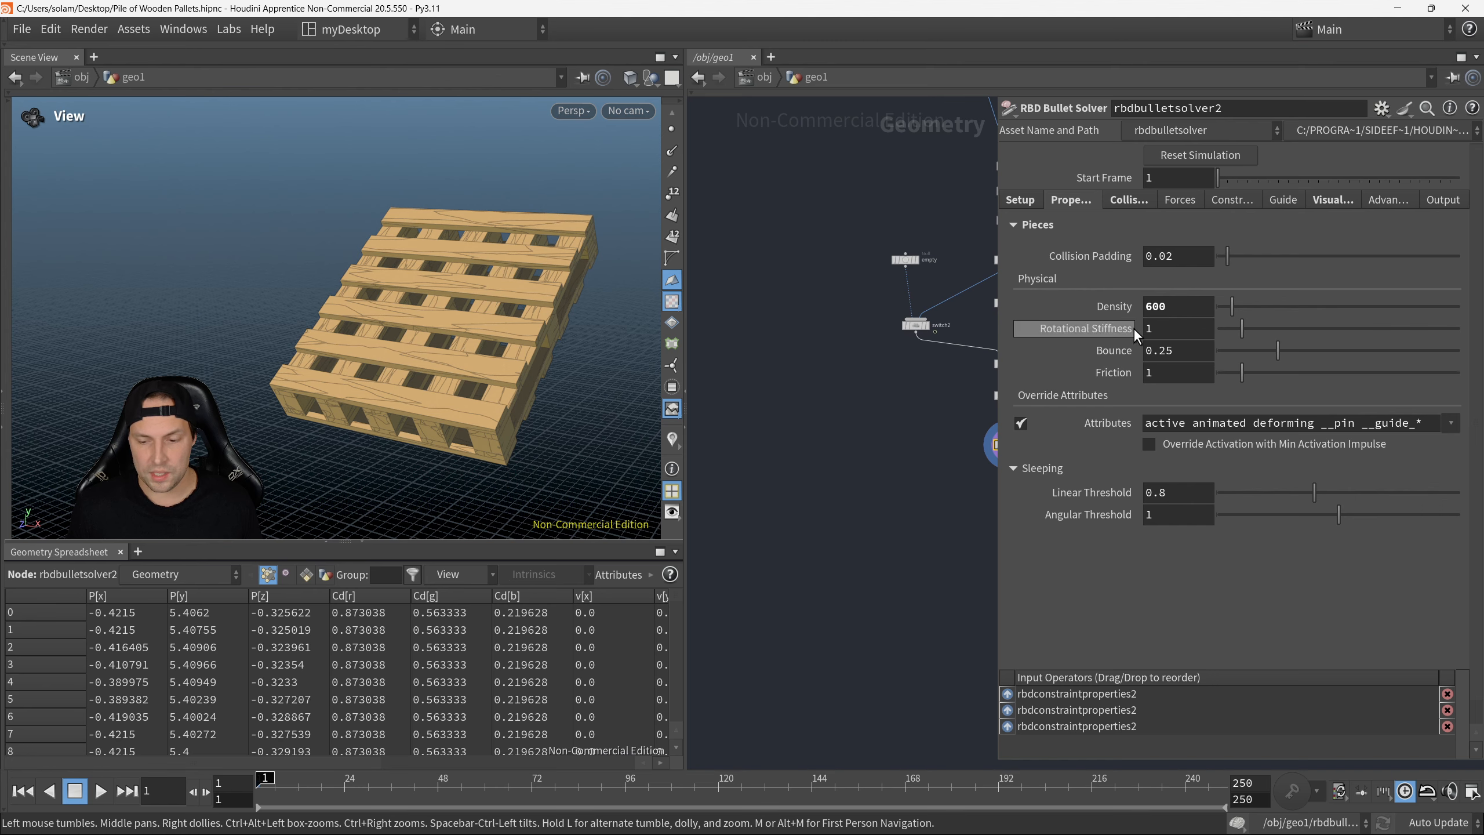
Step: Play rbdbulletsolver2's simulation from frame 1 with the parameters hidden, watching the pallets pile up, and stop at frame 209
middle_click_drag(900, 405, 906, 379)
scroll(896, 396, "down", 2)
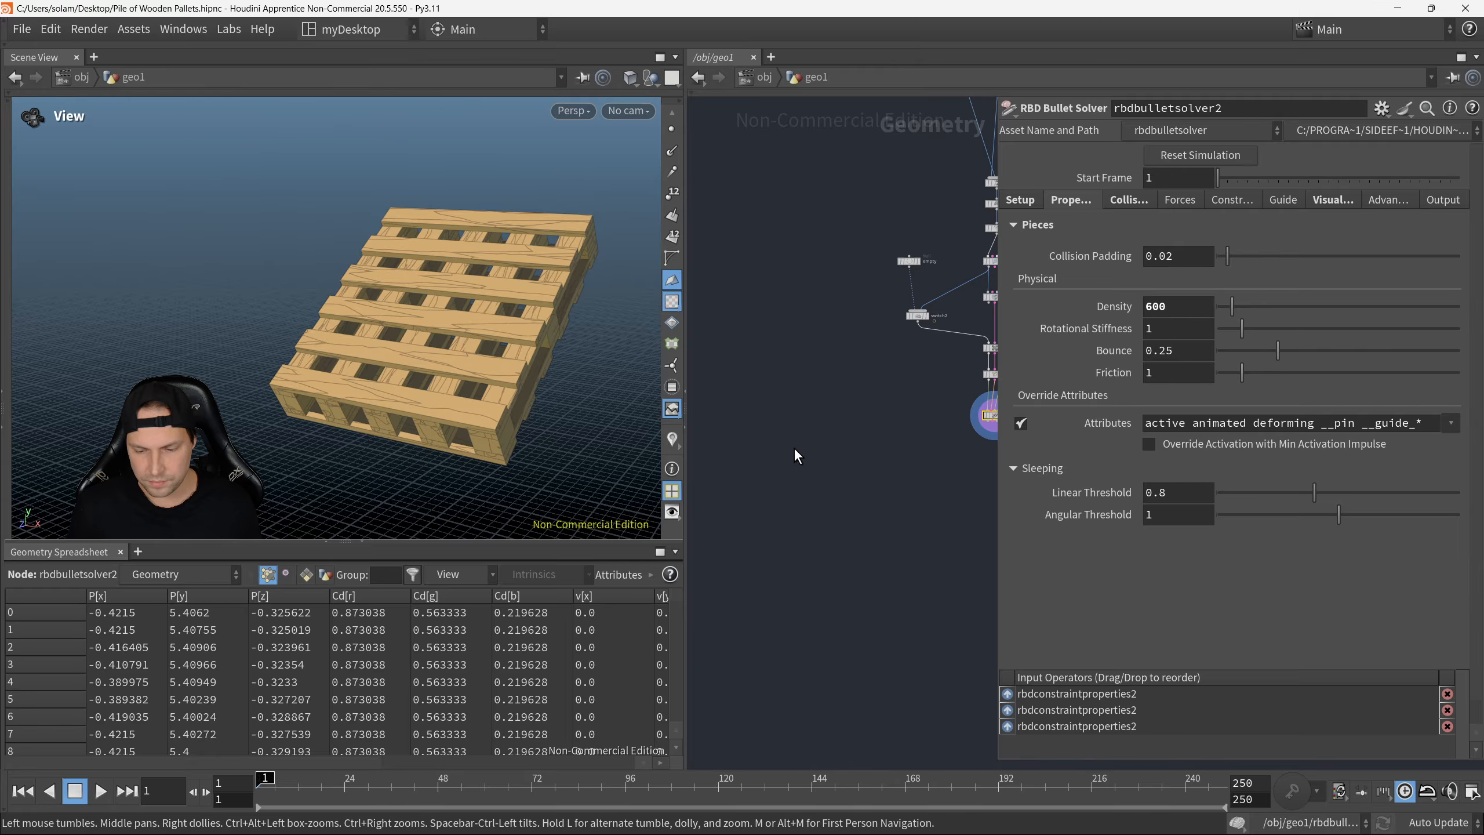
middle_click_drag(795, 448, 777, 475)
key("p")
left_click_drag(518, 396, 502, 401)
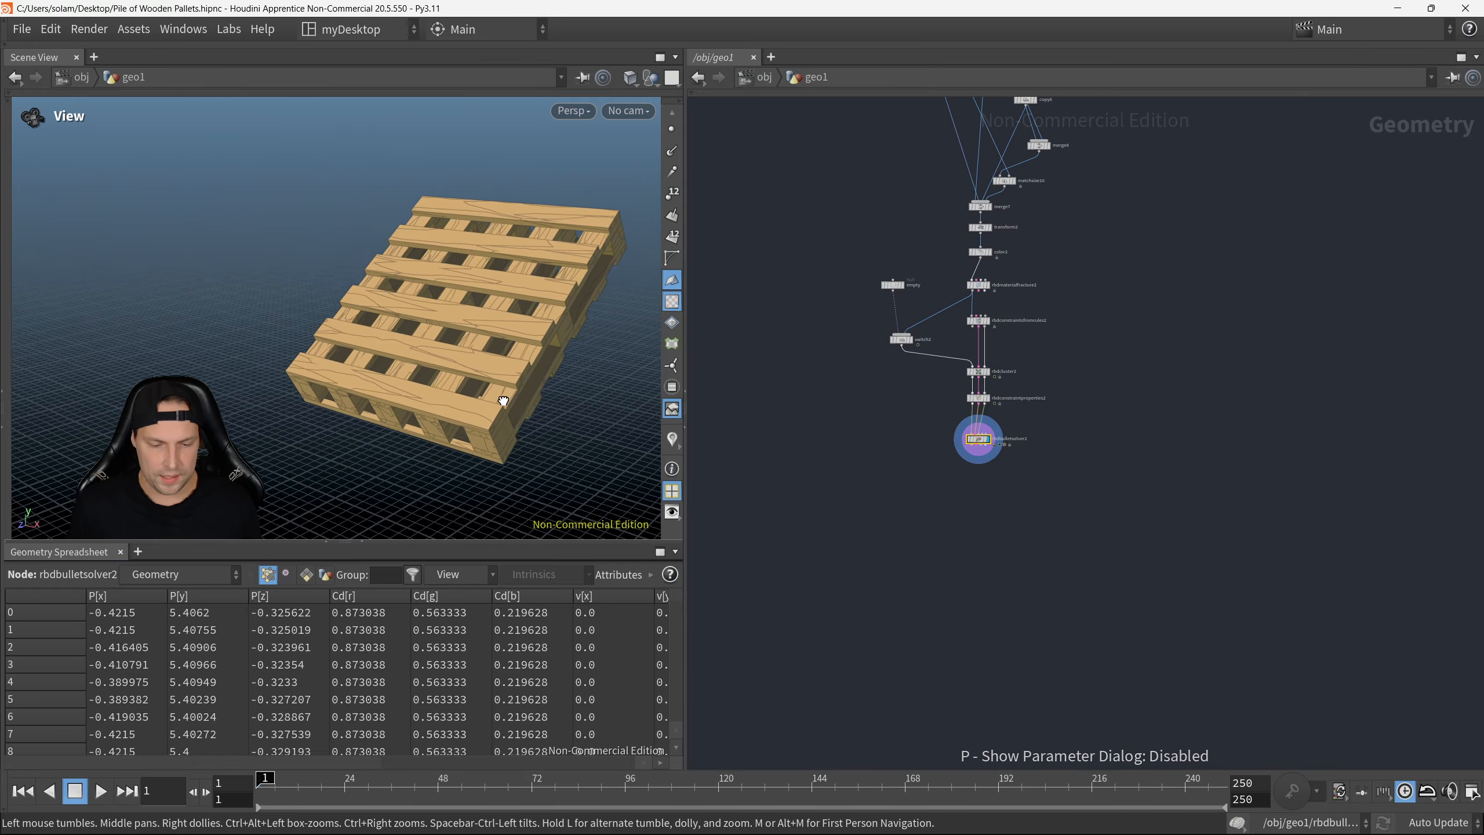
right_click_drag(501, 401, 523, 409)
middle_click_drag(522, 388, 519, 362)
right_click_drag(520, 362, 494, 369)
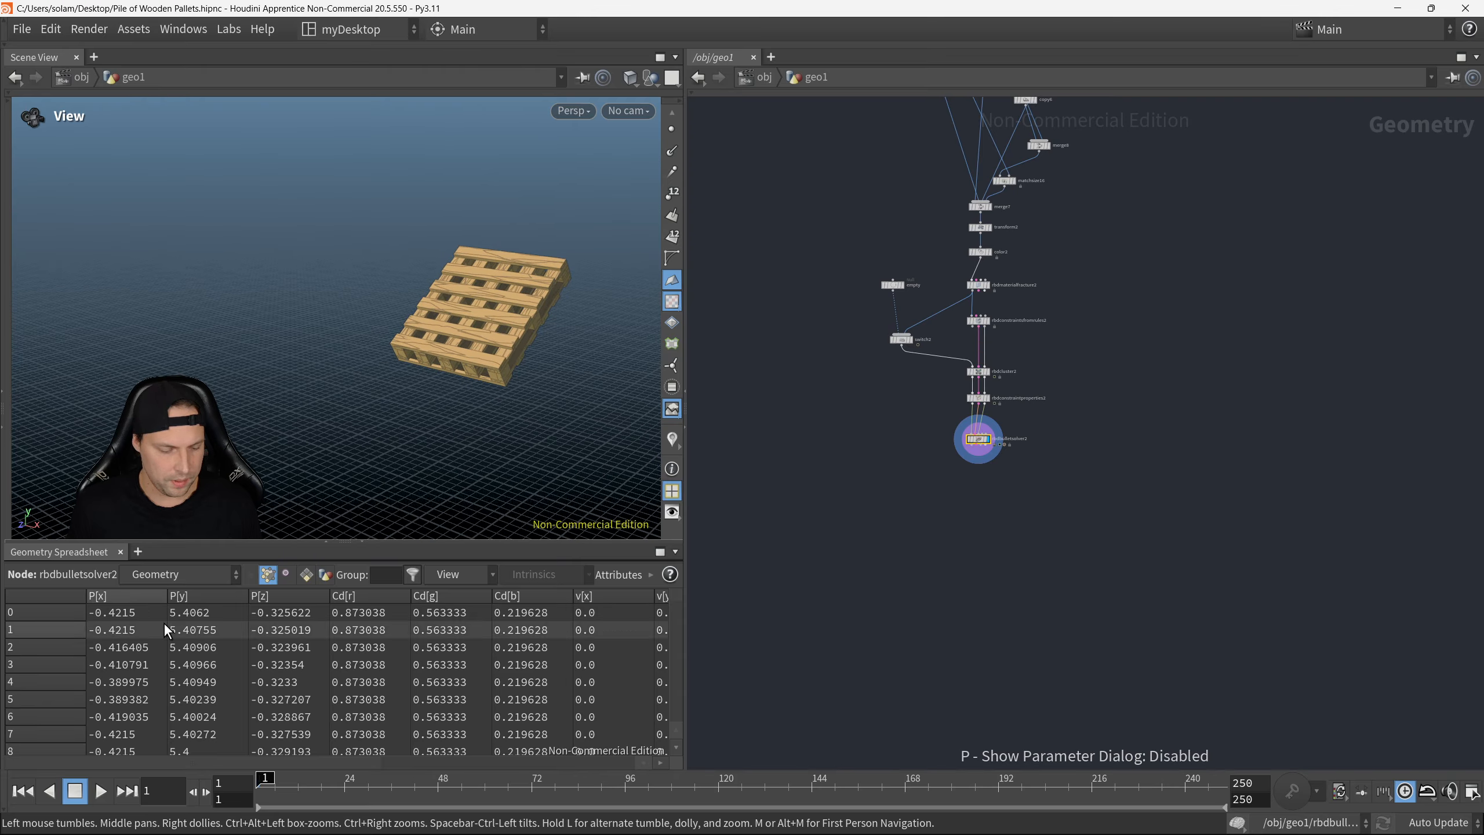
right_click_drag(365, 450, 274, 444)
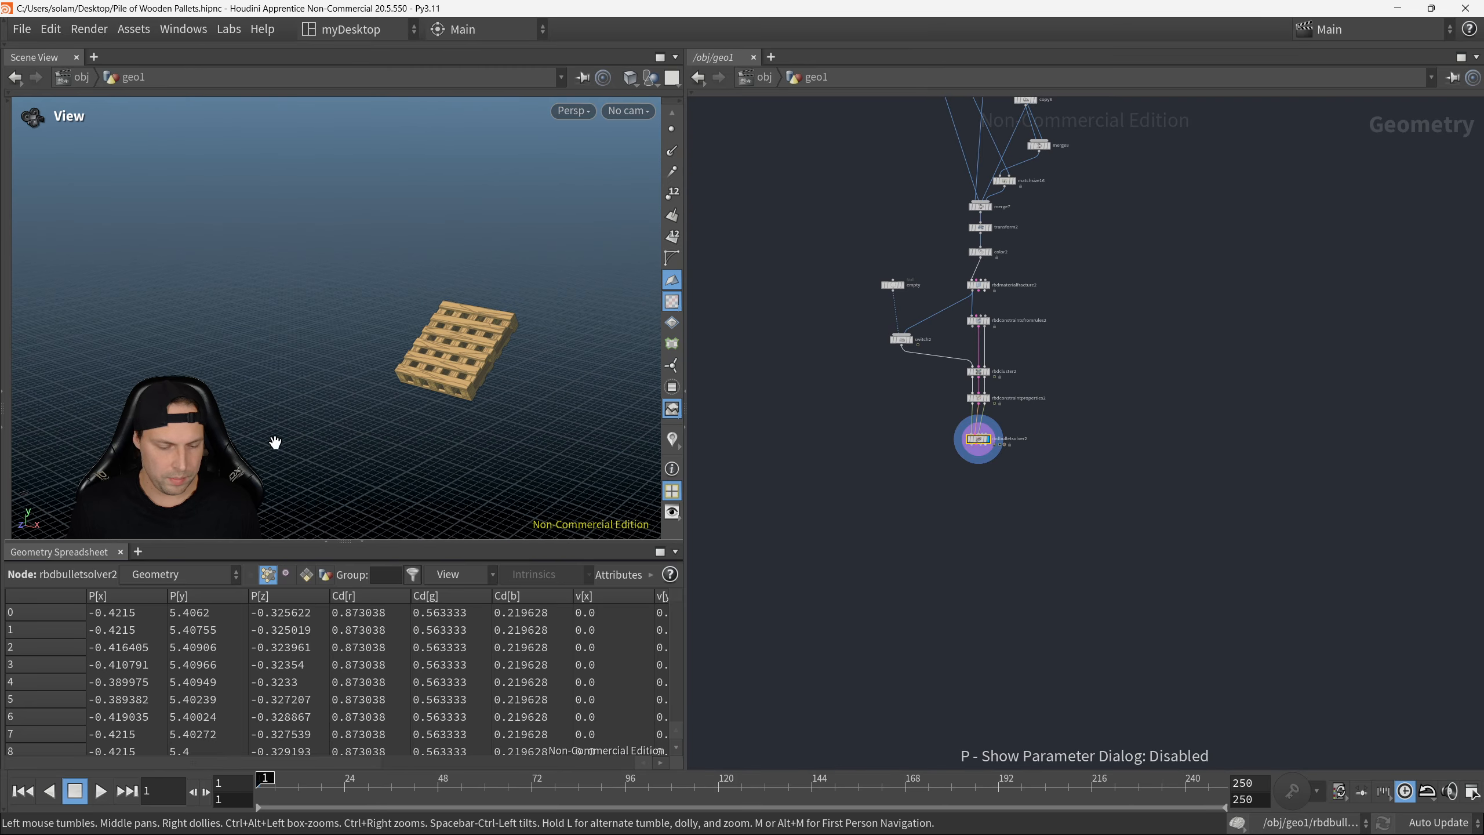
middle_click_drag(409, 441, 348, 411)
right_click_drag(347, 404, 275, 355)
left_click_drag(391, 410, 480, 365)
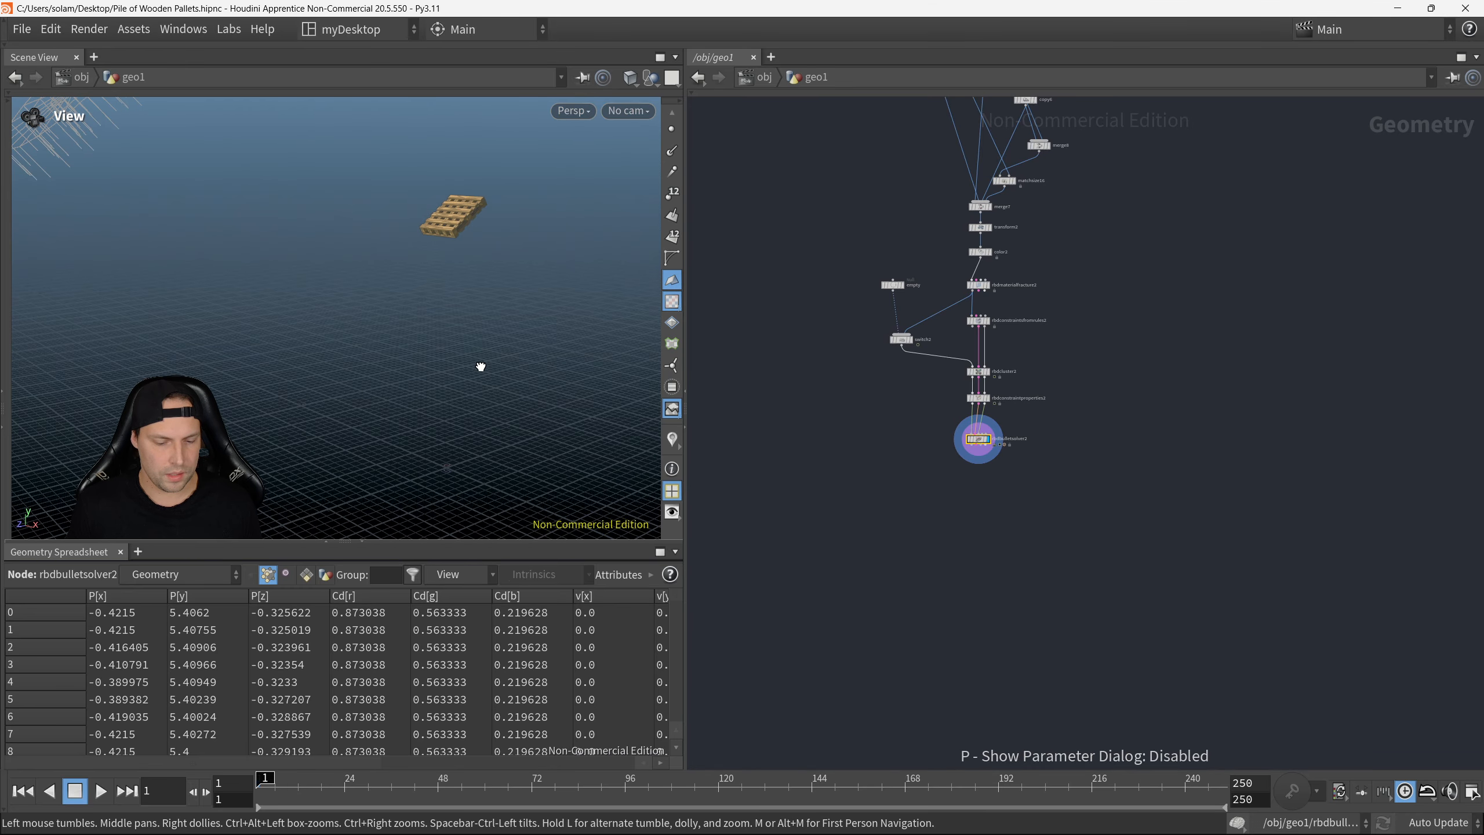
left_click(101, 791)
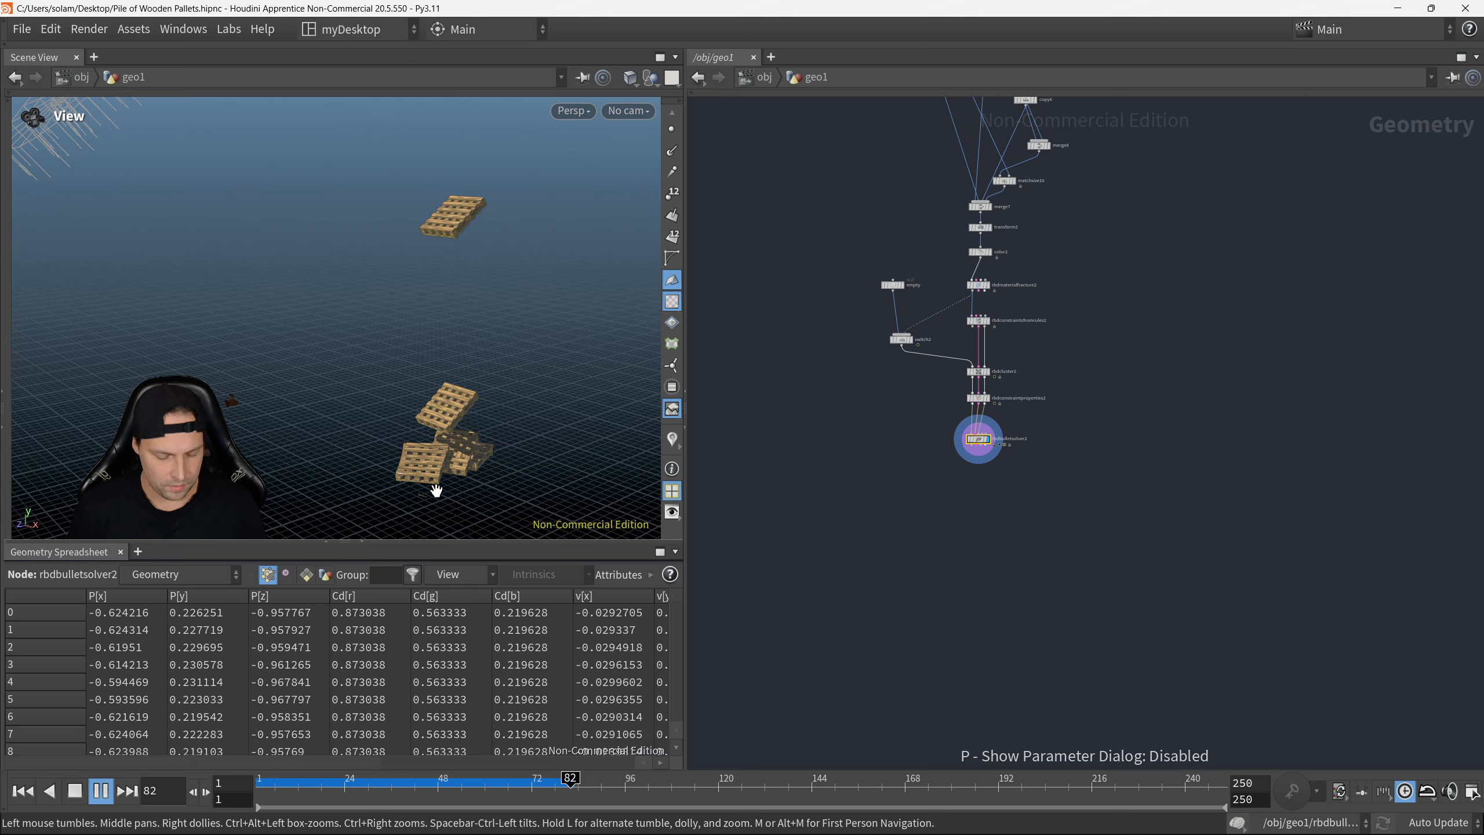
right_click_drag(538, 447, 633, 414)
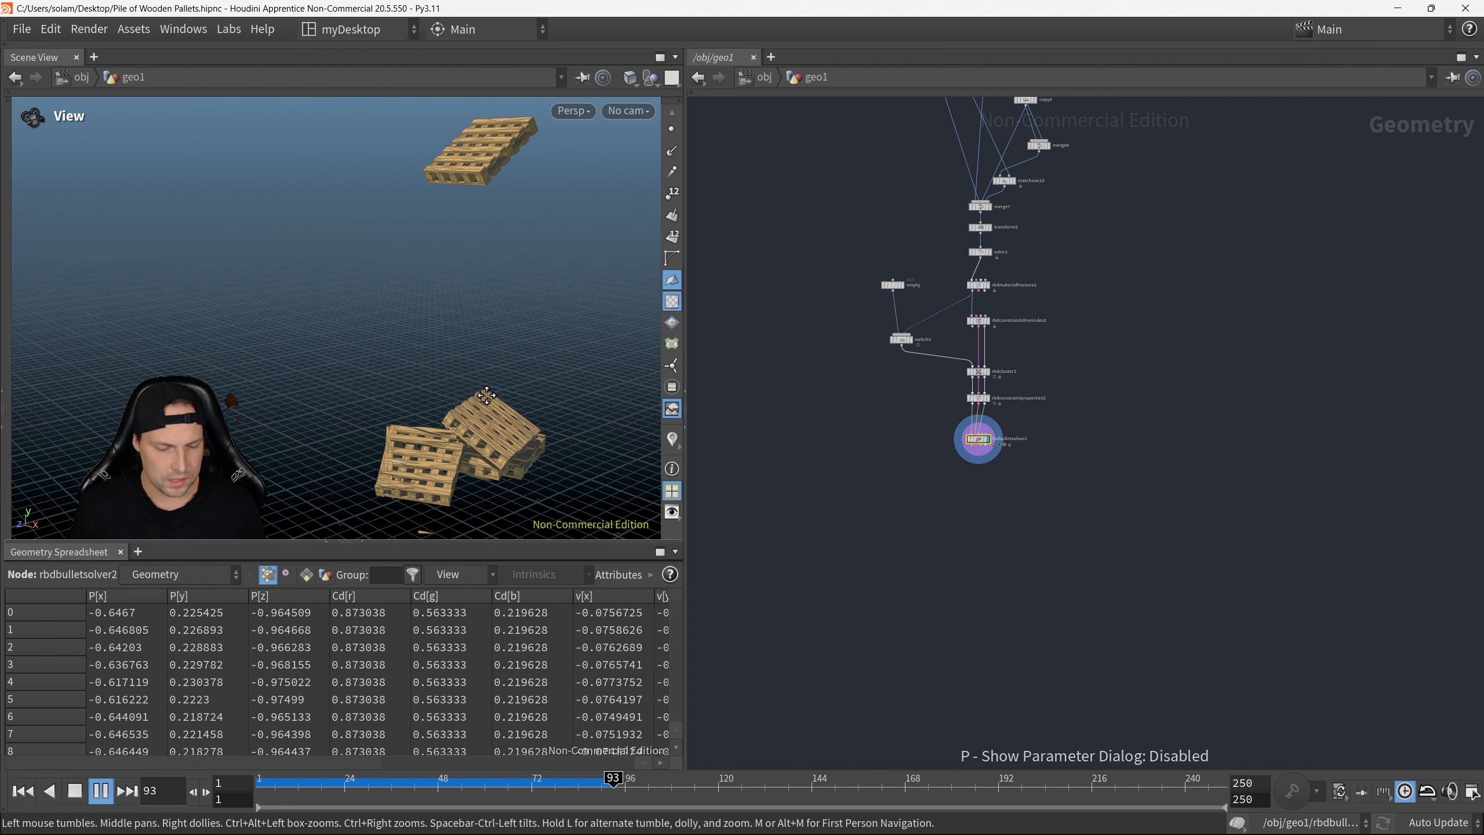
middle_click_drag(538, 444, 517, 428)
right_click_drag(570, 421, 633, 407)
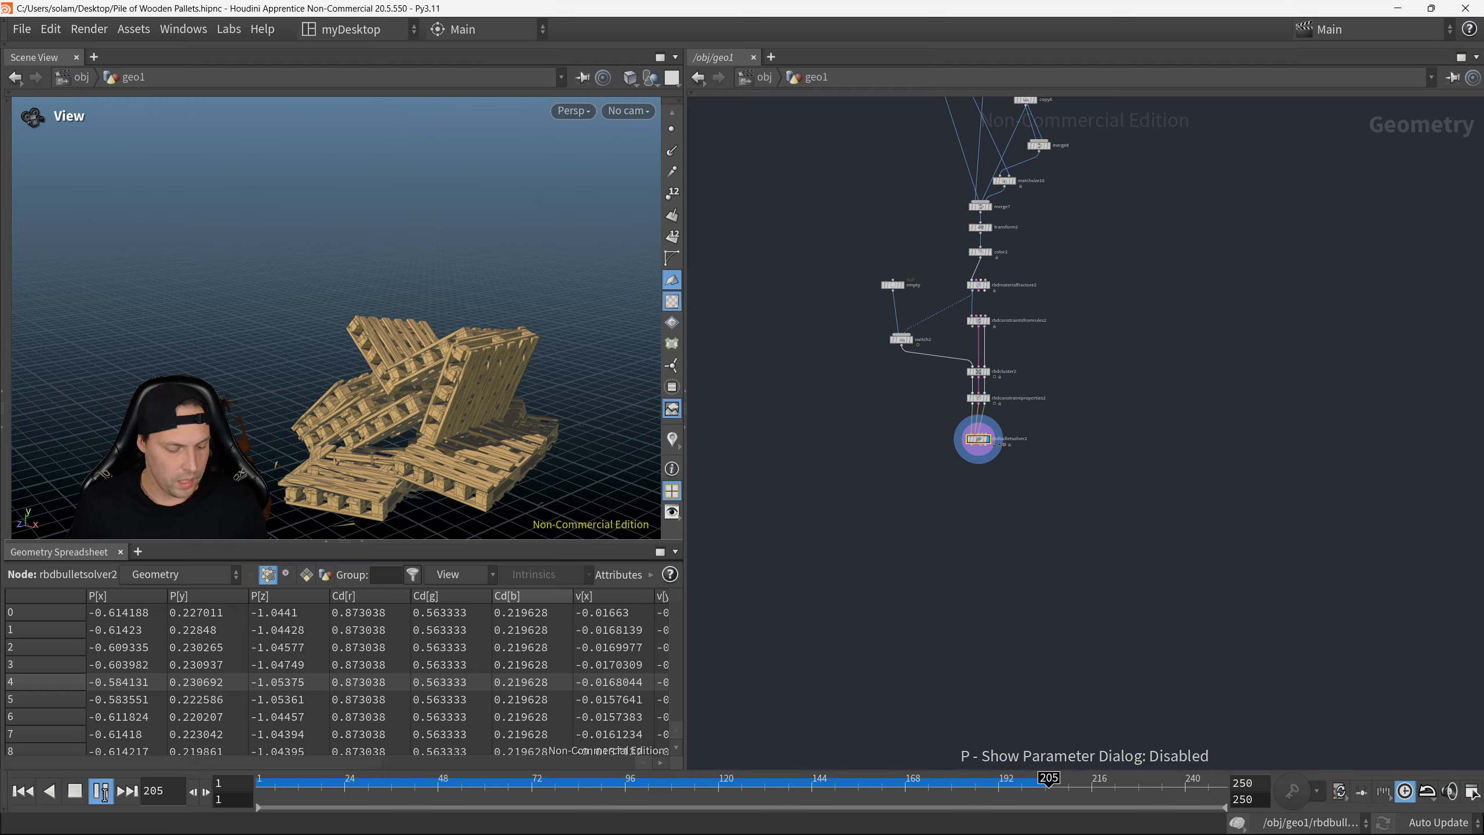
left_click(102, 791)
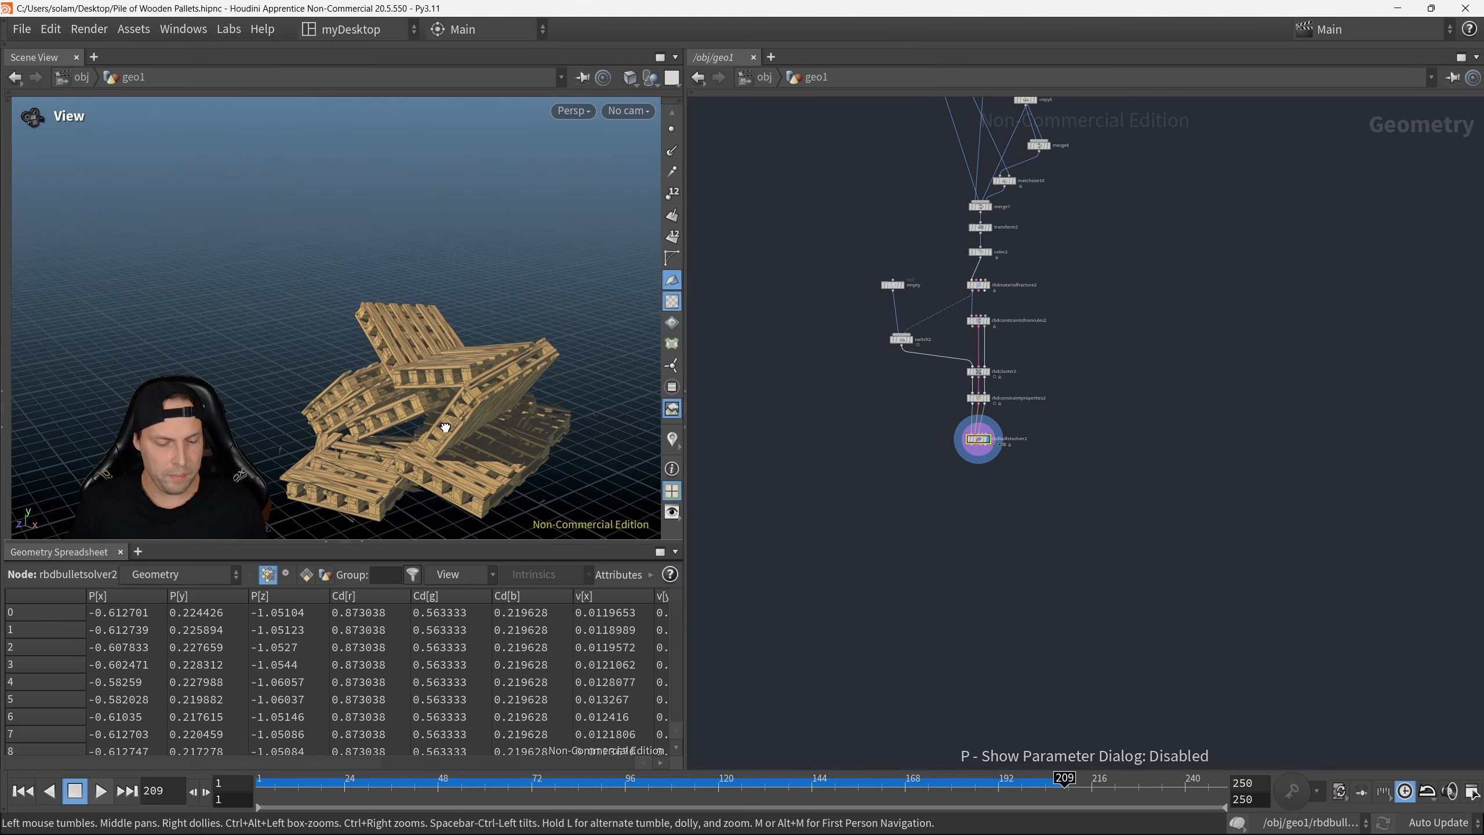
Step: Show the parameters of rbdbulletsolver2 again and examine the pallet pile up close at frame 209
left_click_drag(445, 427, 526, 405)
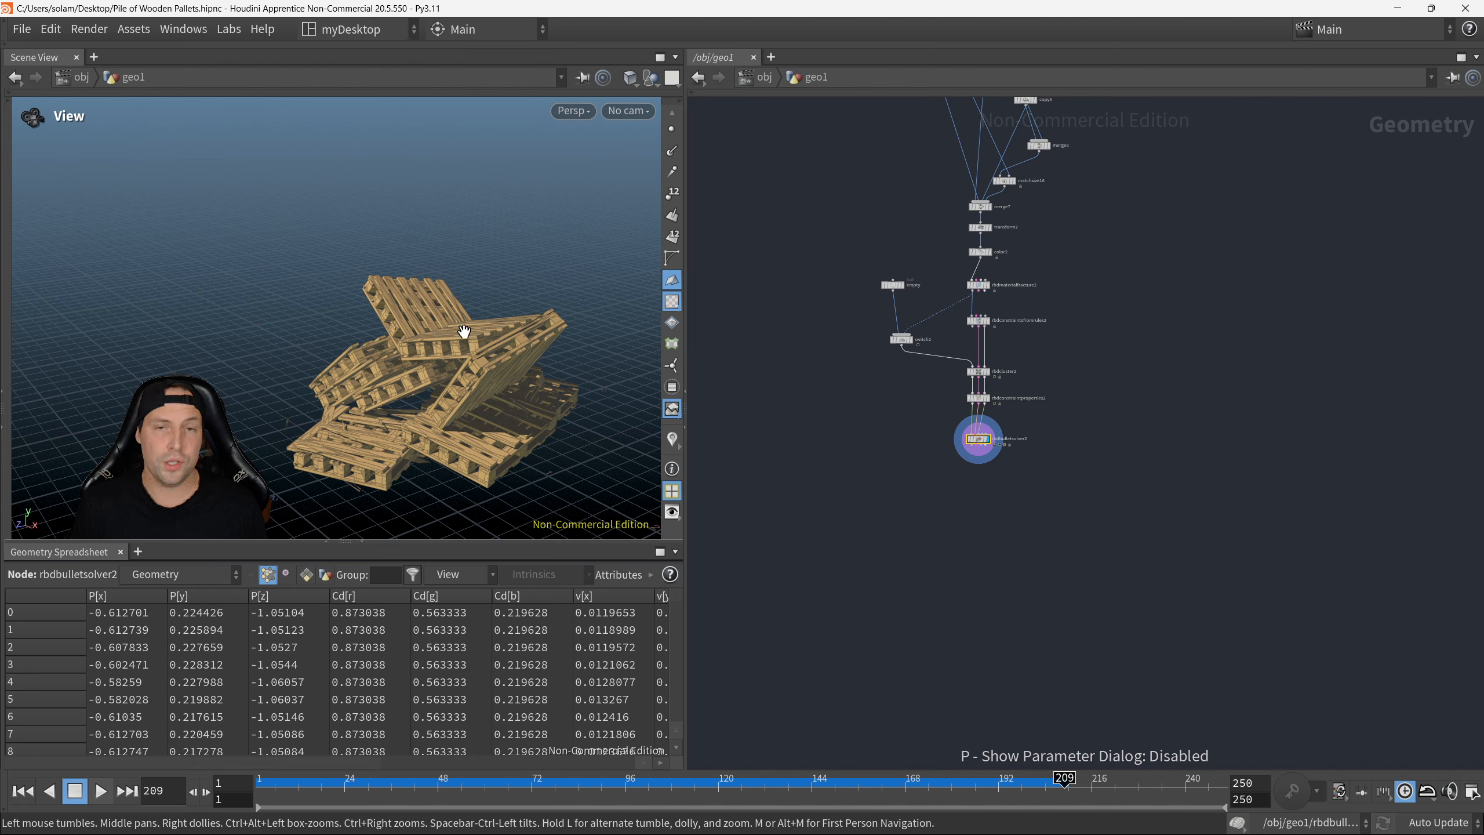
key("p")
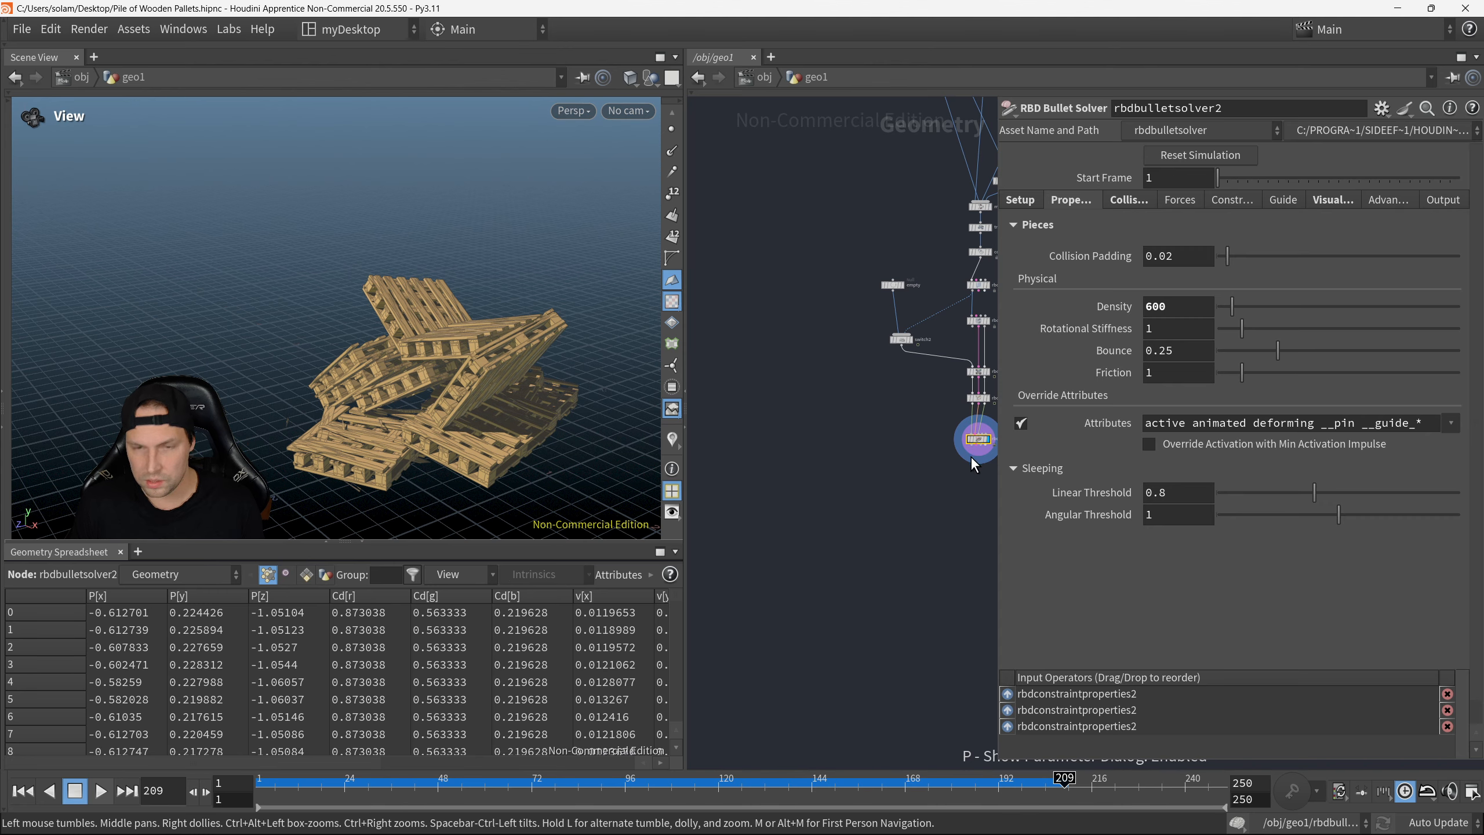
middle_click_drag(959, 511, 842, 526)
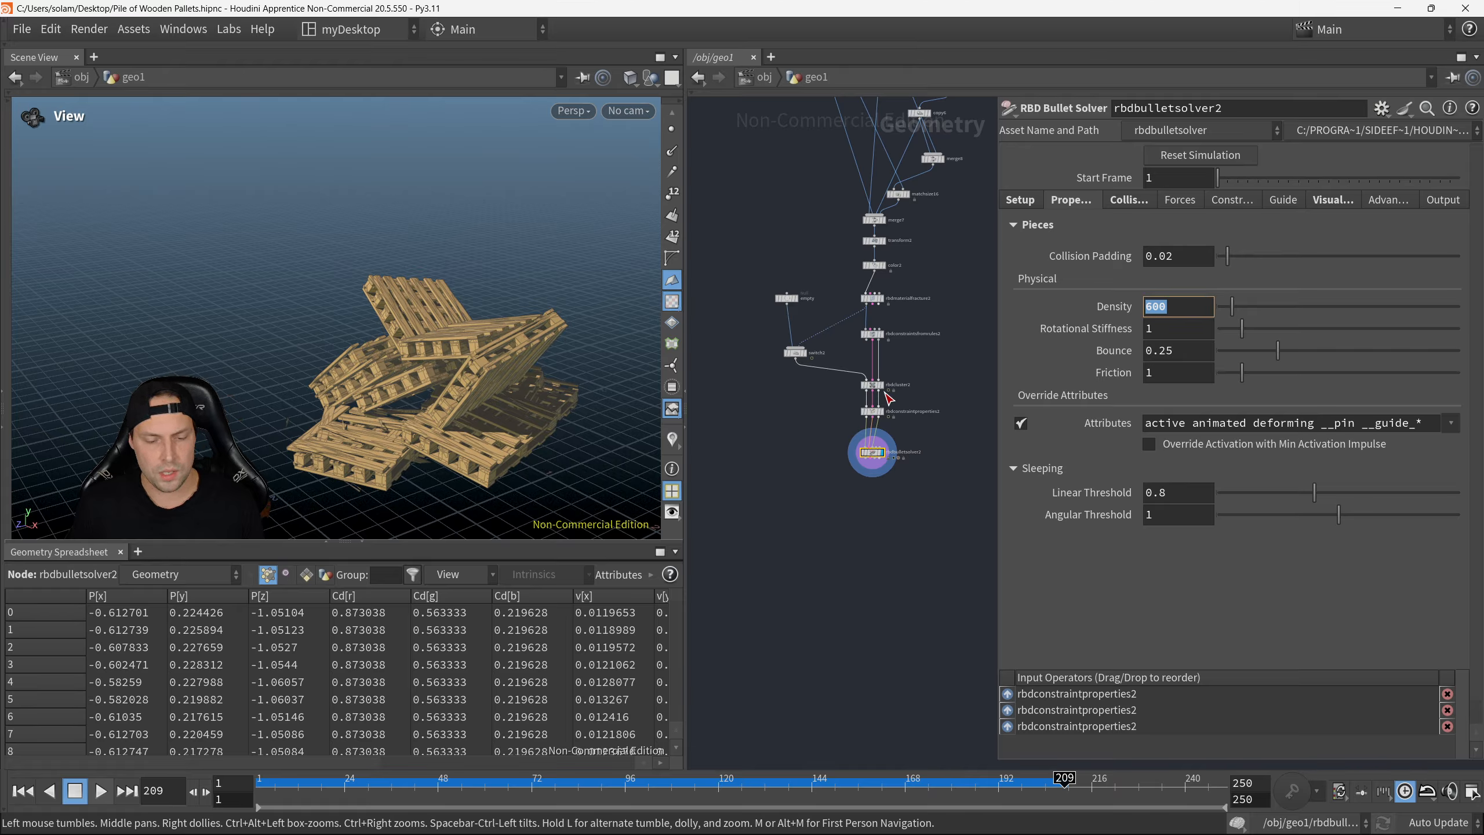
scroll(481, 412, "up", 6)
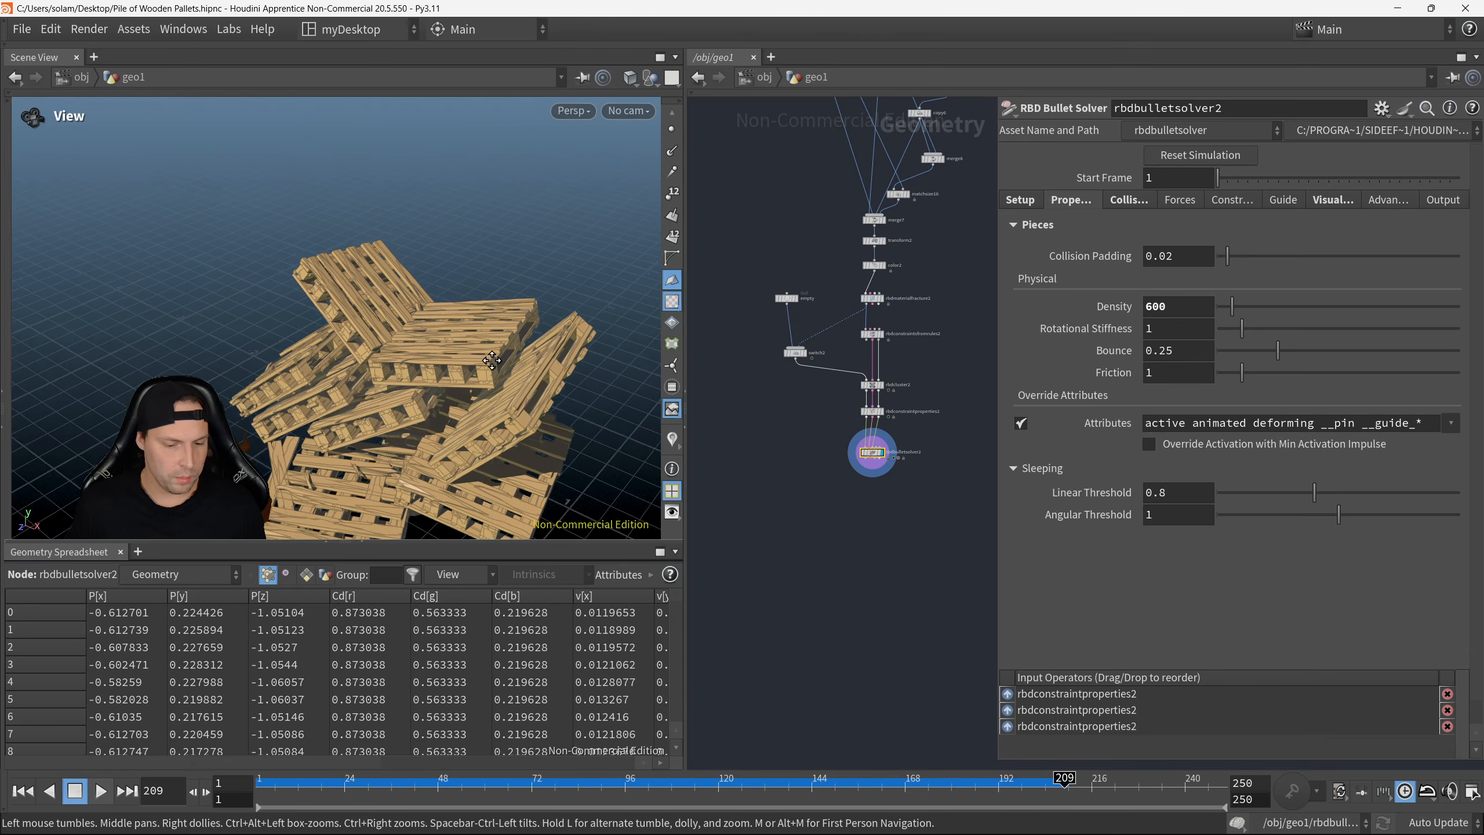
left_click_drag(502, 375, 469, 382)
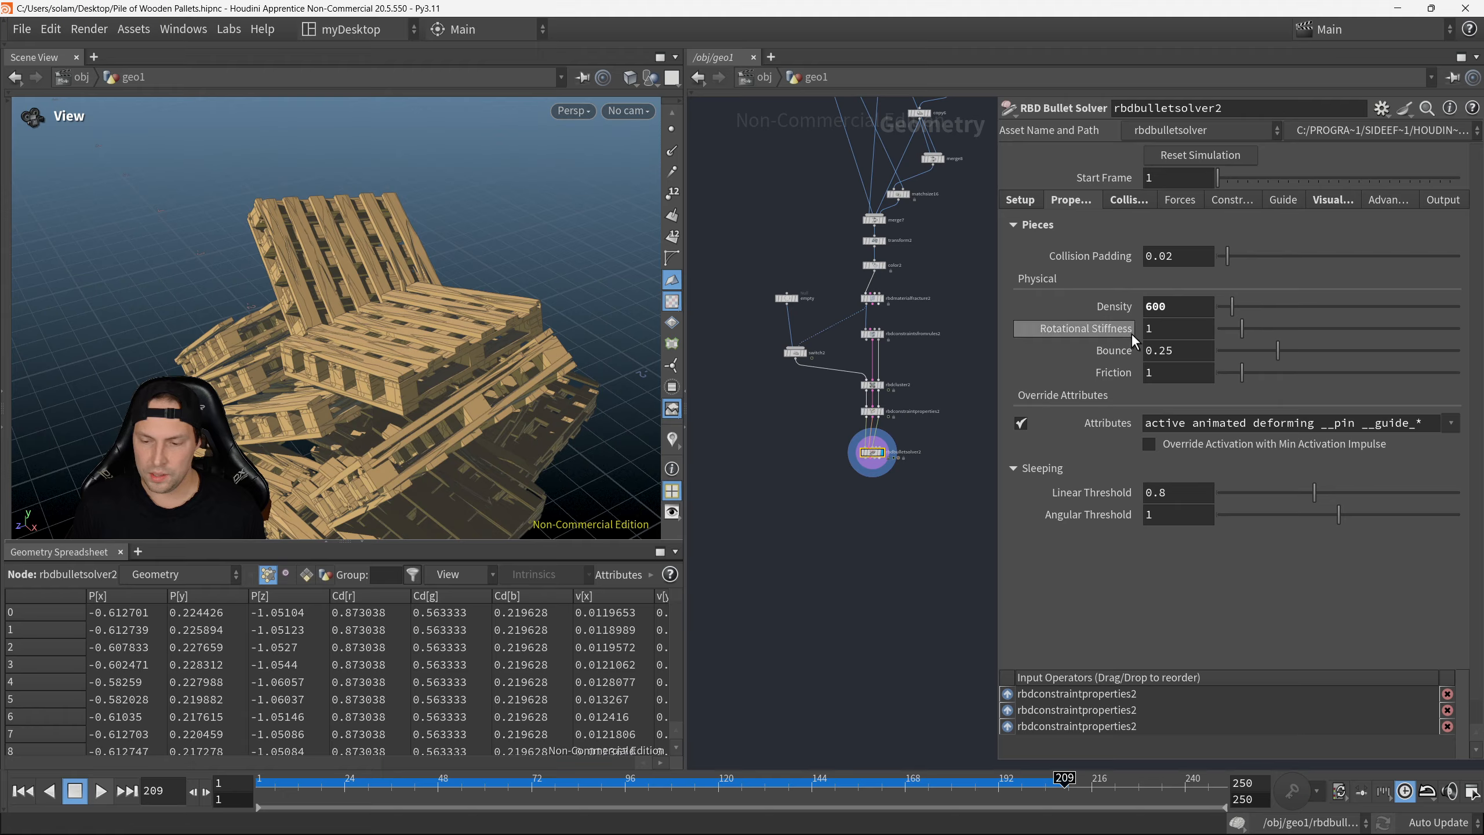
Step: Replay rbdbulletsolver2's simulation from frame 1, watching how the falling pallets bounce, and stop at frame 40
double_click(1159, 306)
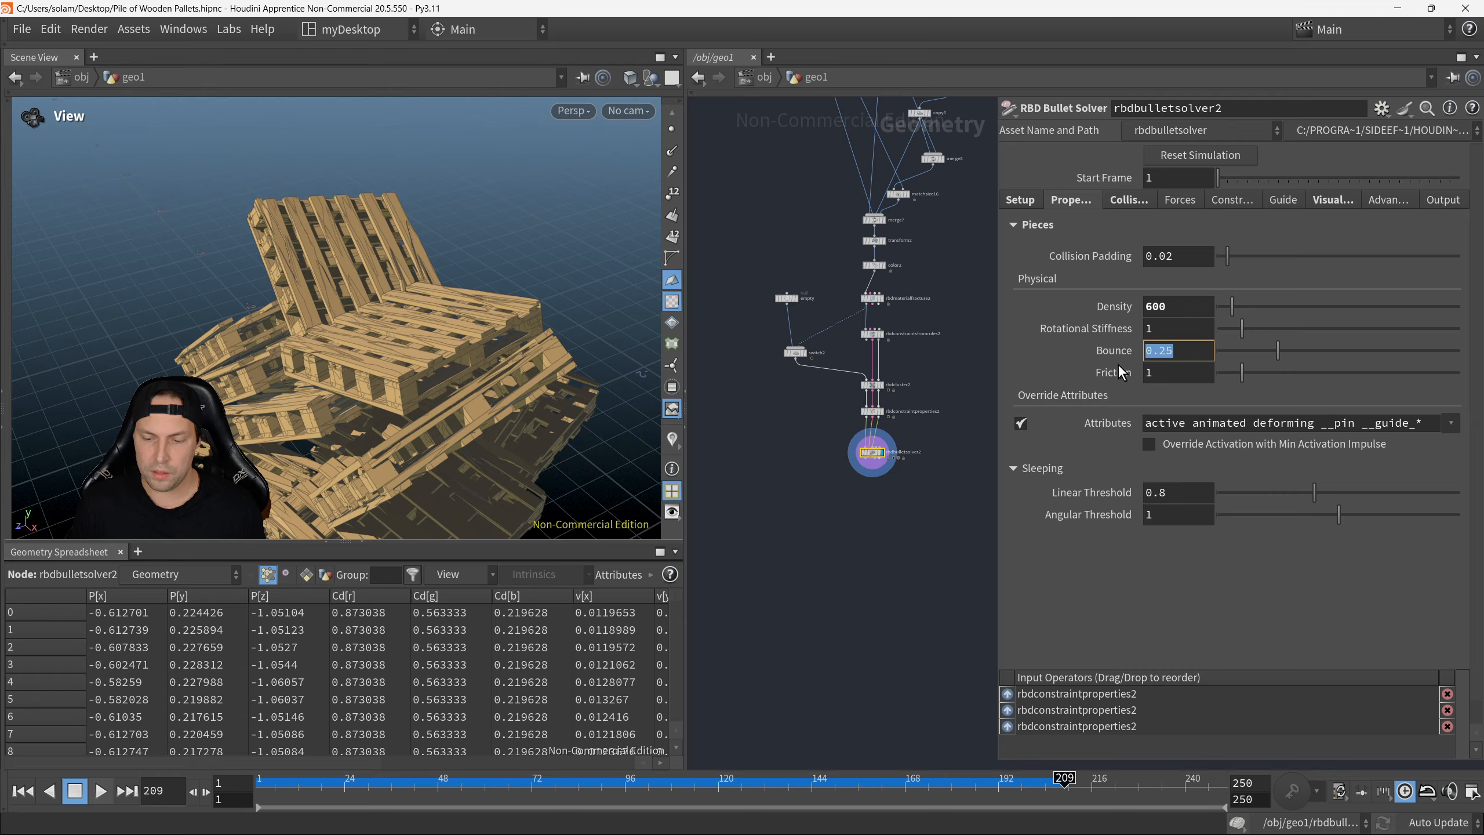
left_click_drag(476, 355, 518, 269)
right_click_drag(518, 270, 428, 328)
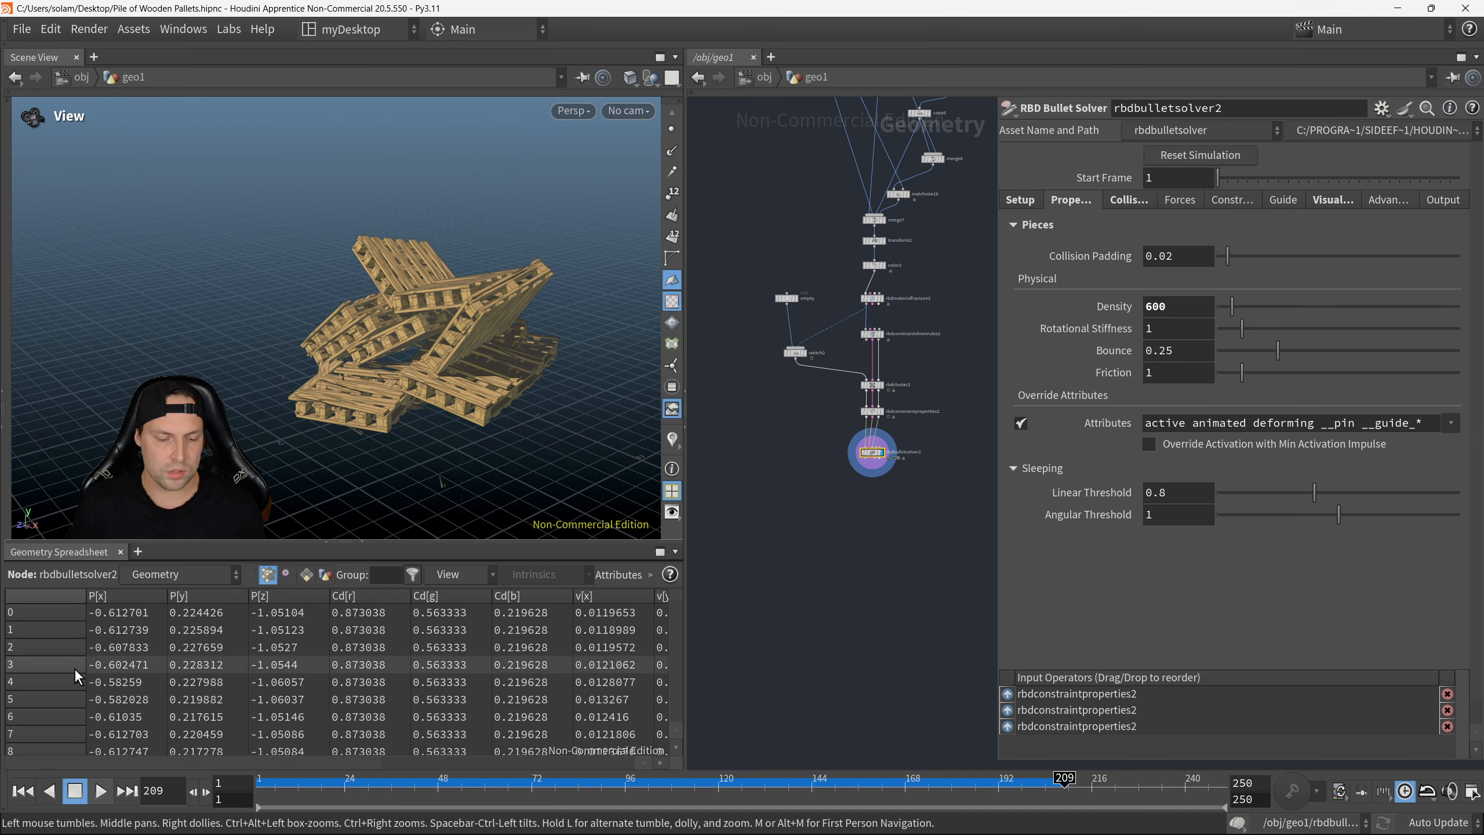
left_click(23, 791)
left_click(101, 792)
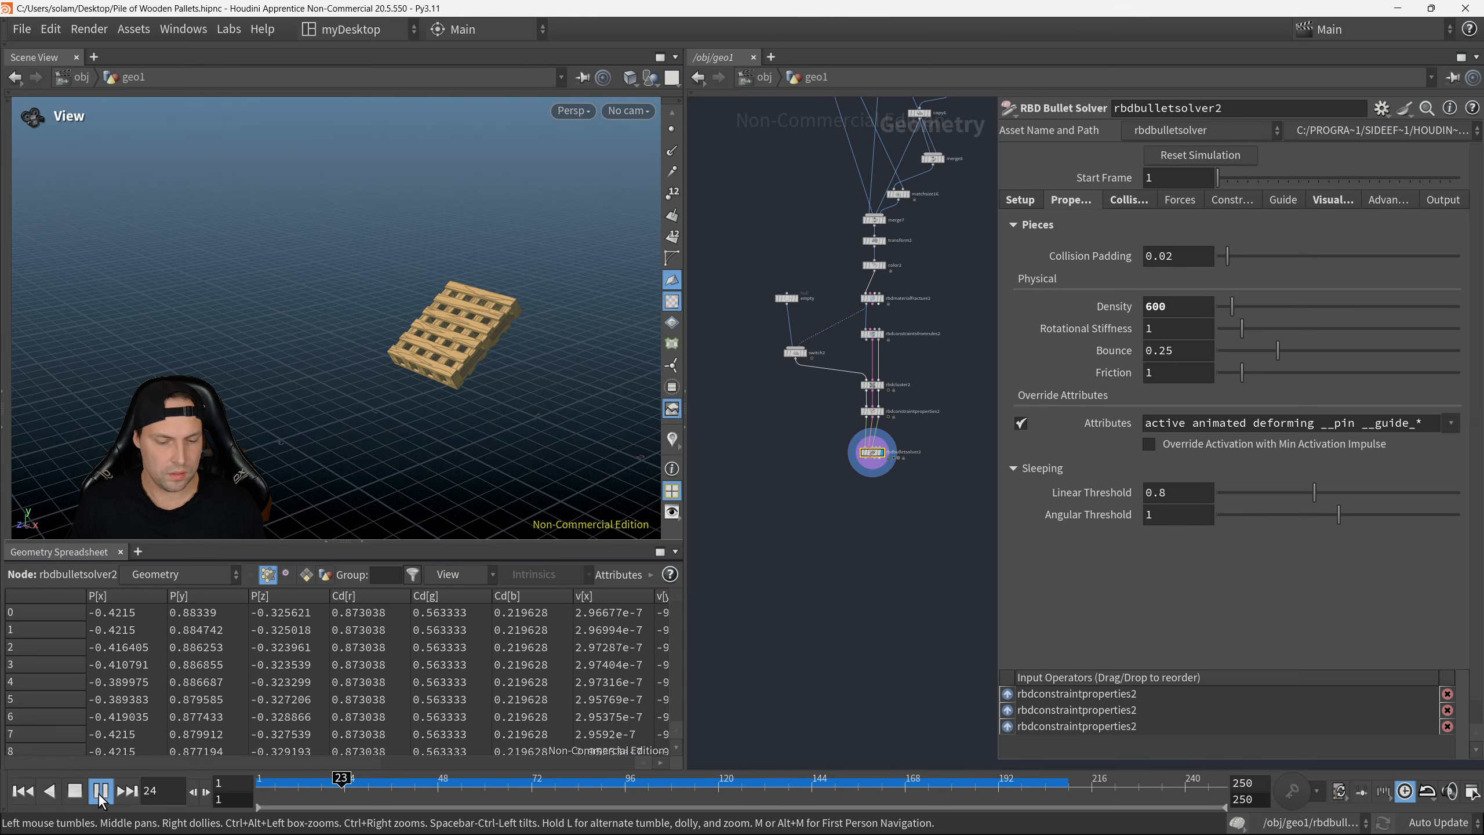
left_click(100, 798)
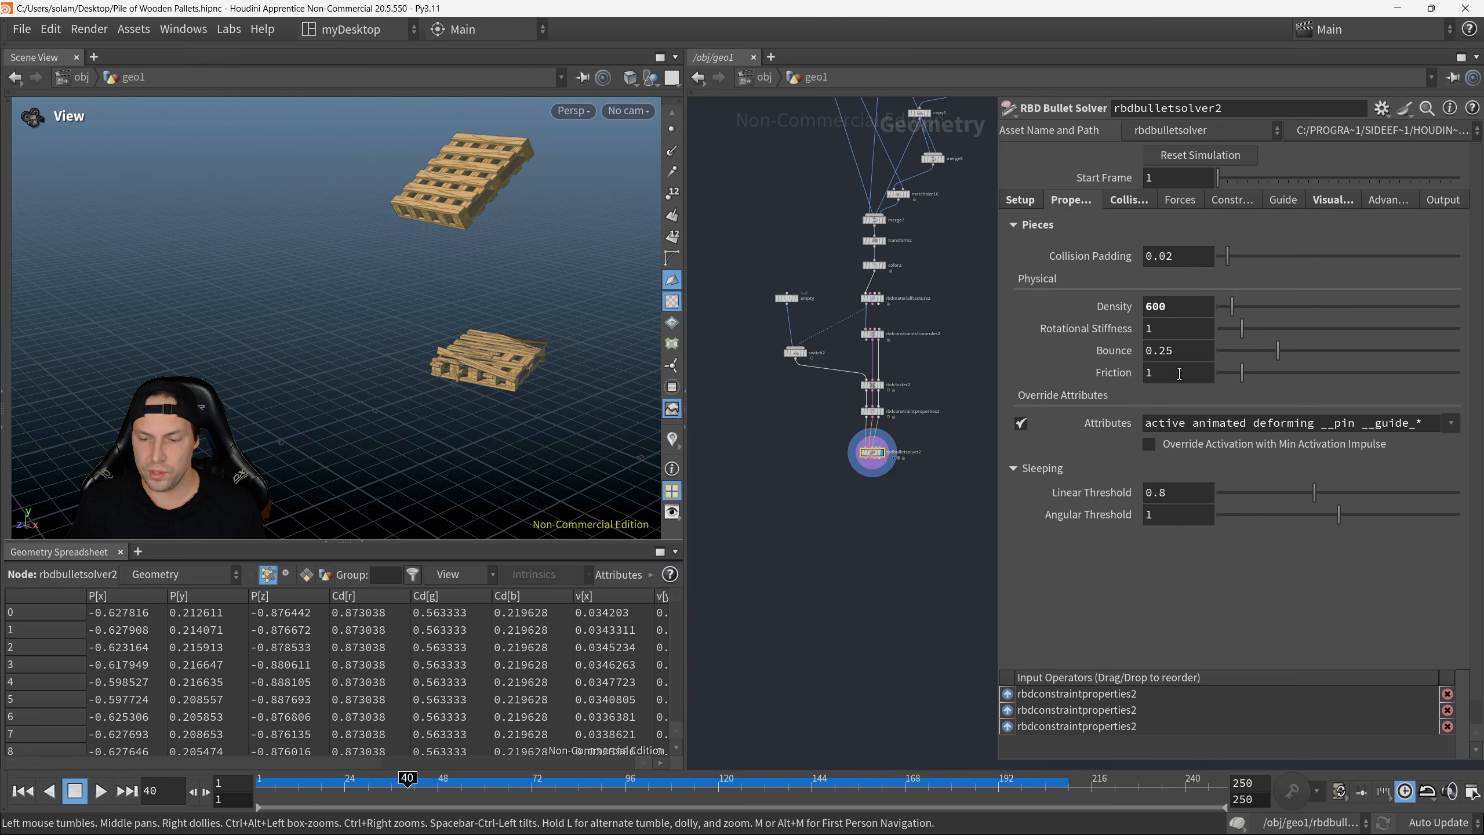
Step: Set the Bounce of rbdbulletsolver2's pieces to 0.15
double_click(1162, 351)
type("1")
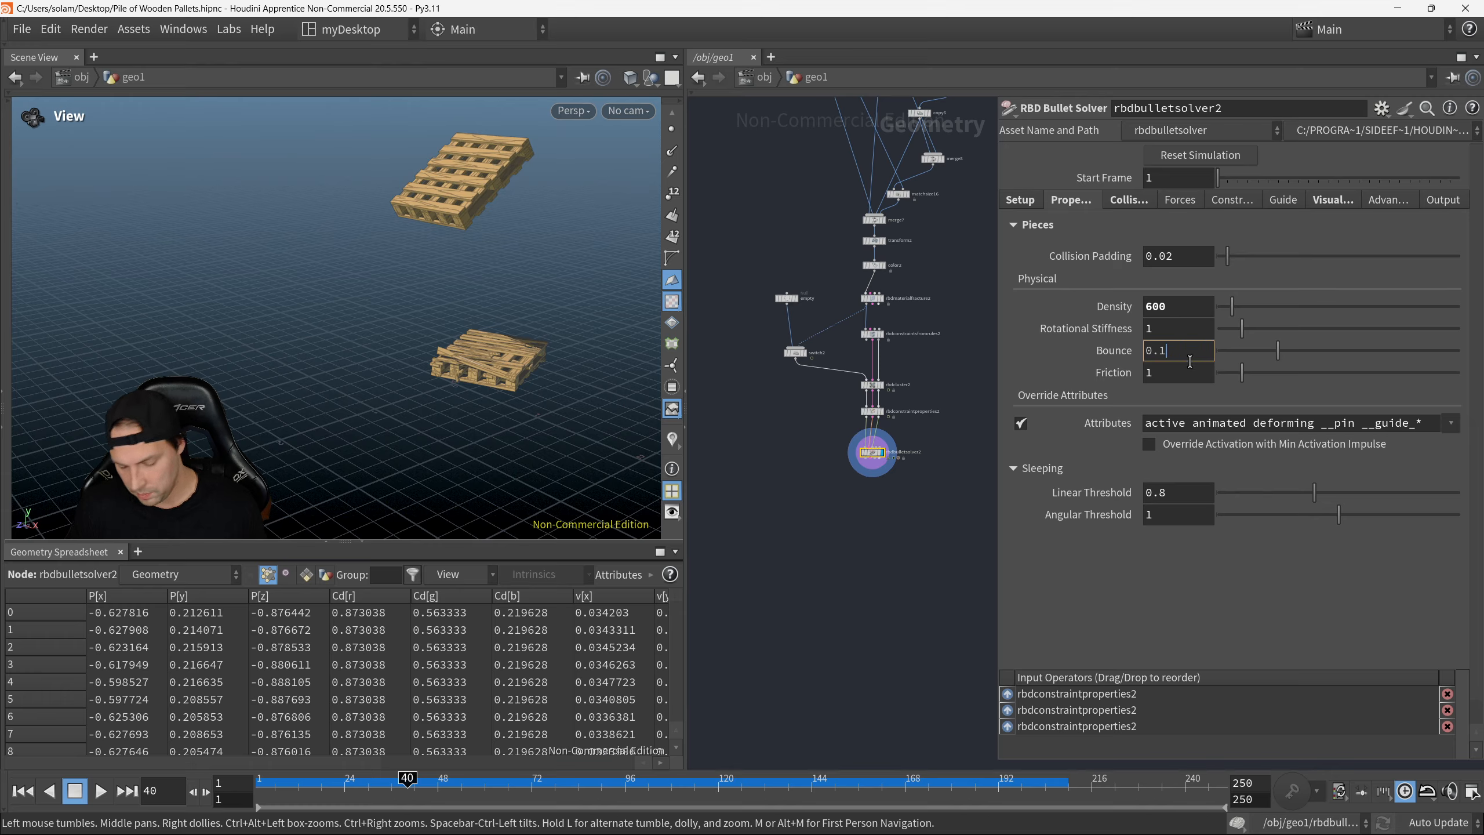
type("5")
key("Return")
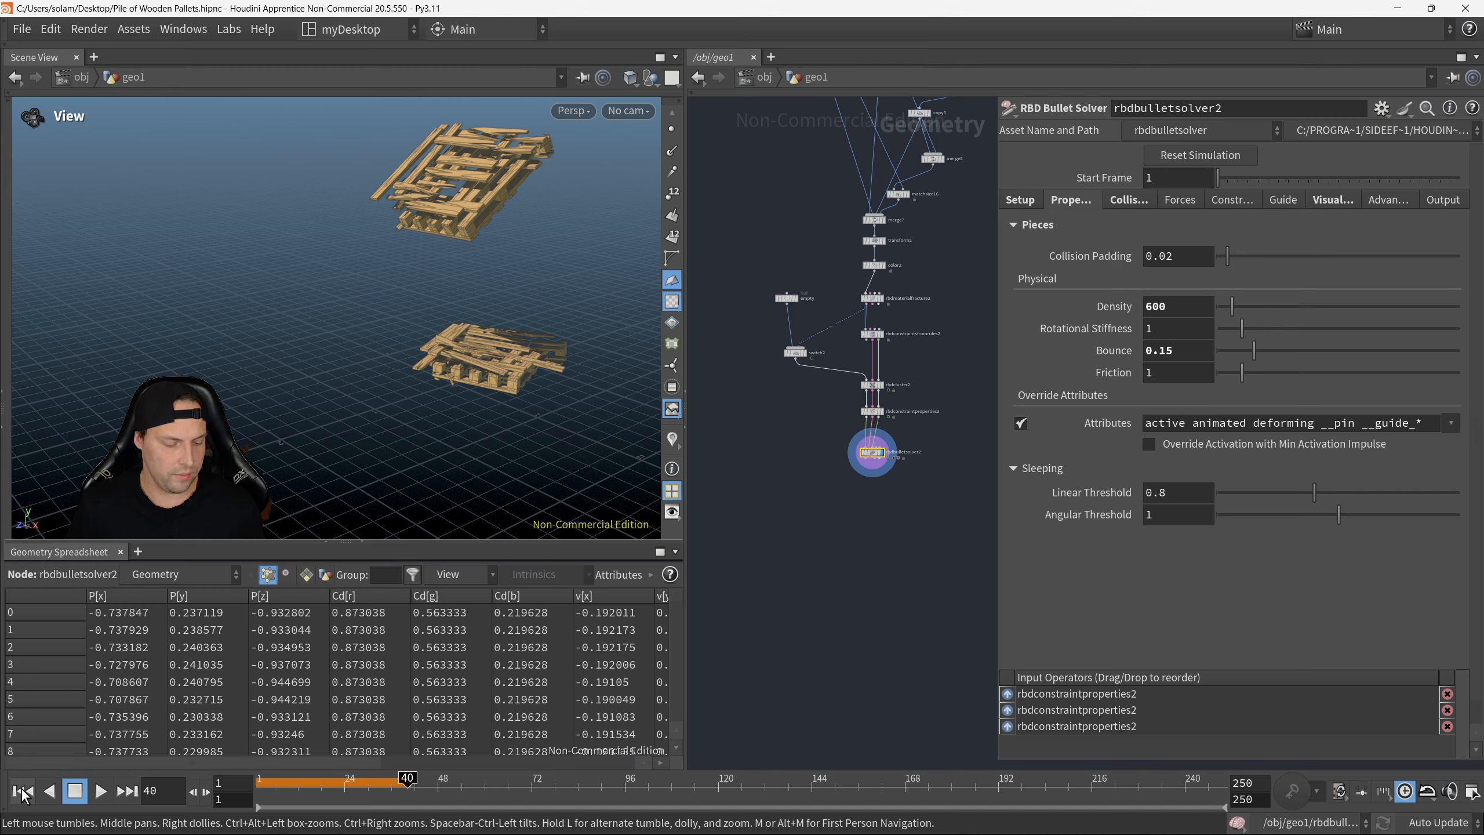
Step: Play the simulation from frame 1 to frame 38 to check the pallet's bounce, and return to the first frame
left_click(22, 791)
left_click(101, 791)
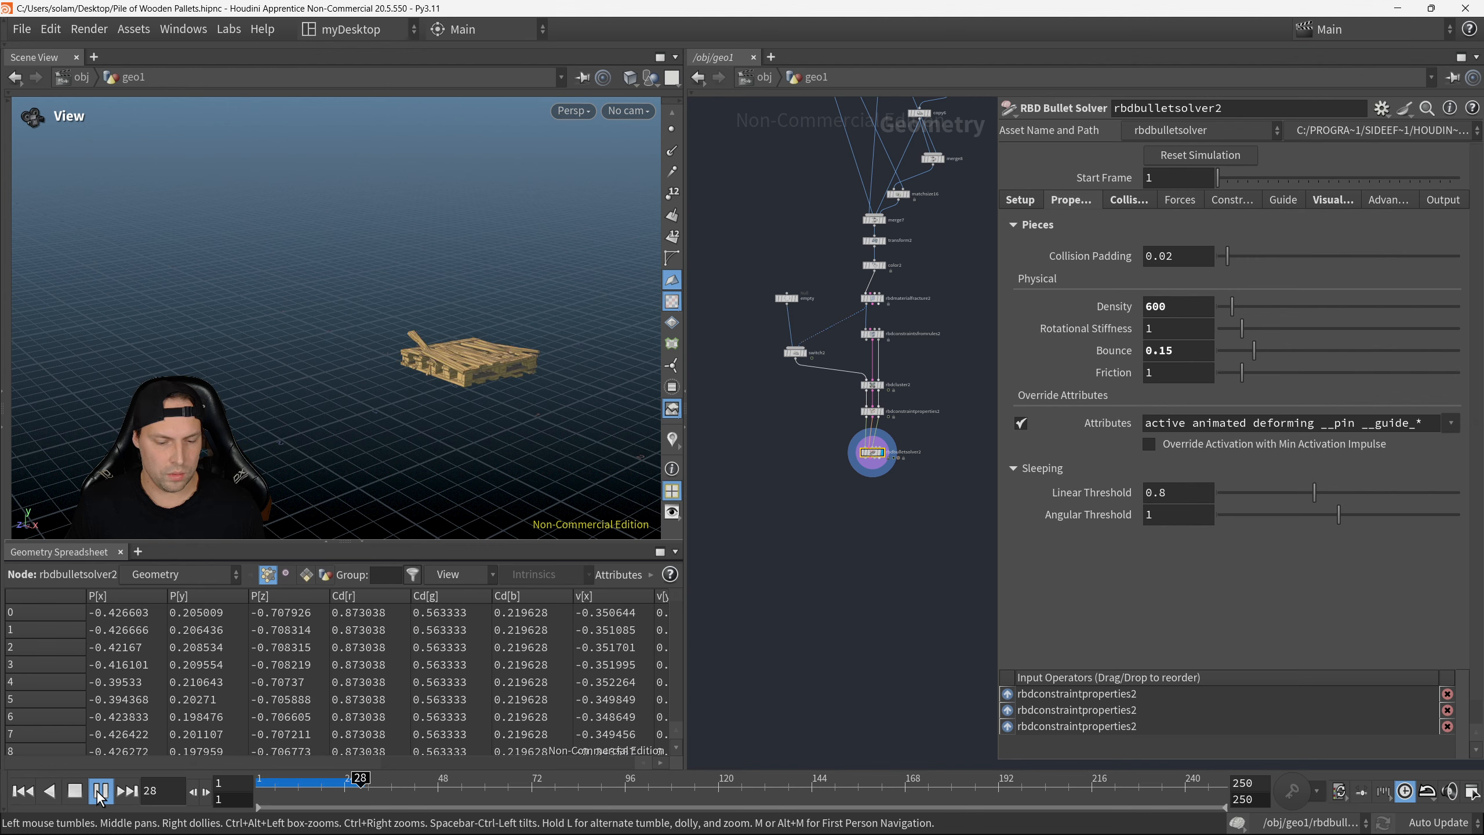
left_click(100, 791)
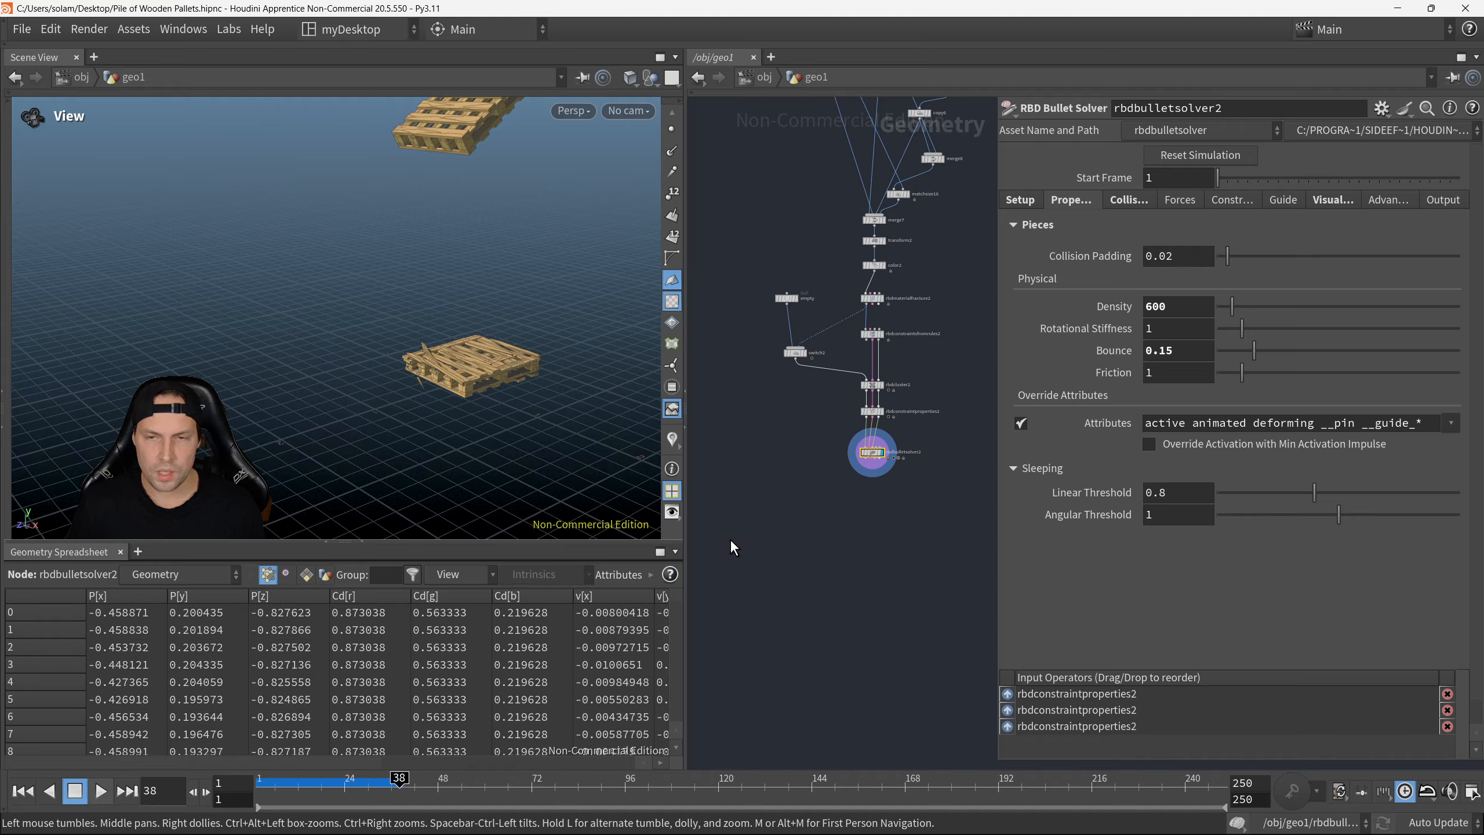
left_click(1192, 352)
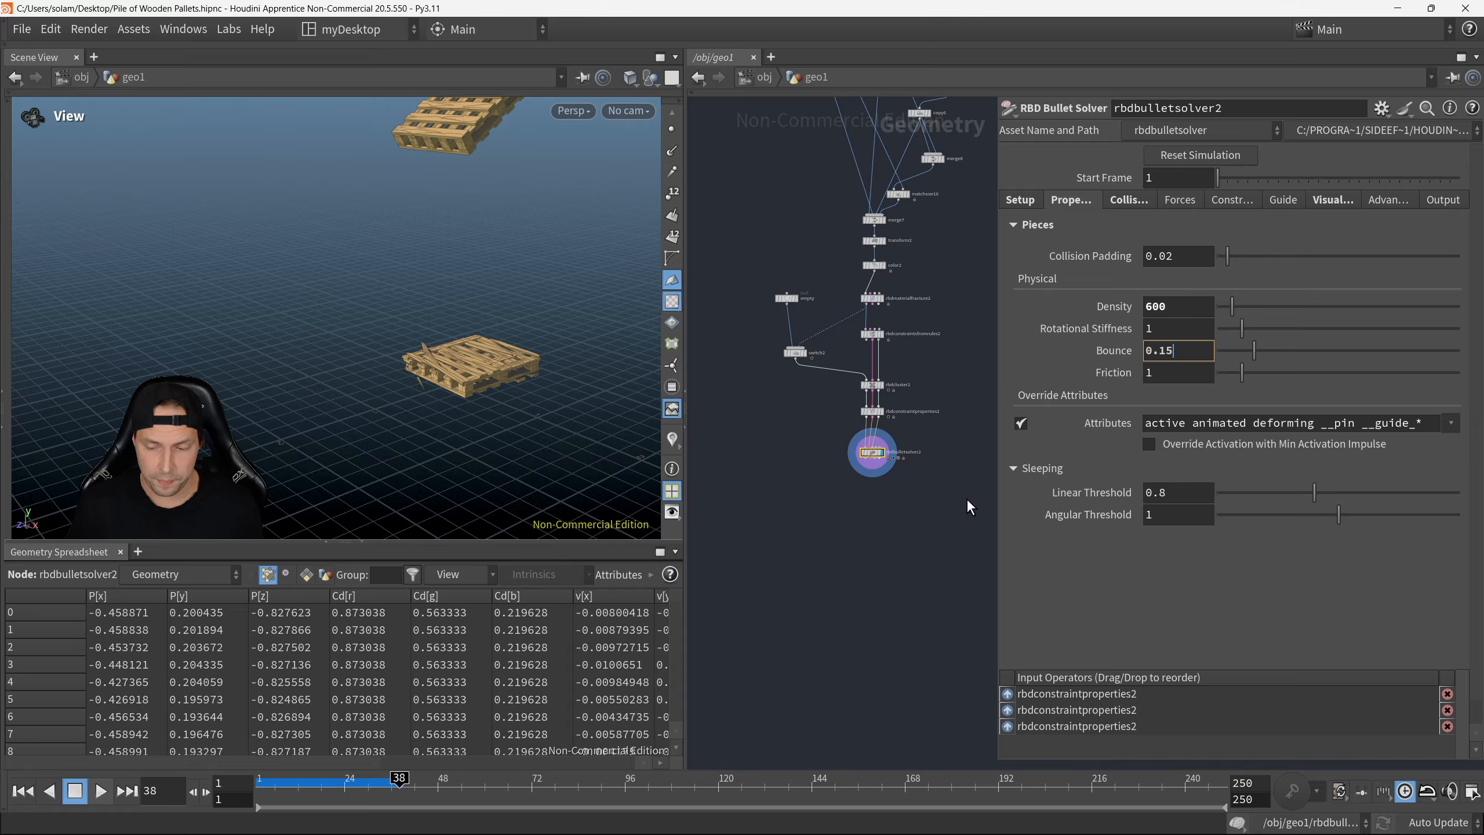
left_click(23, 790)
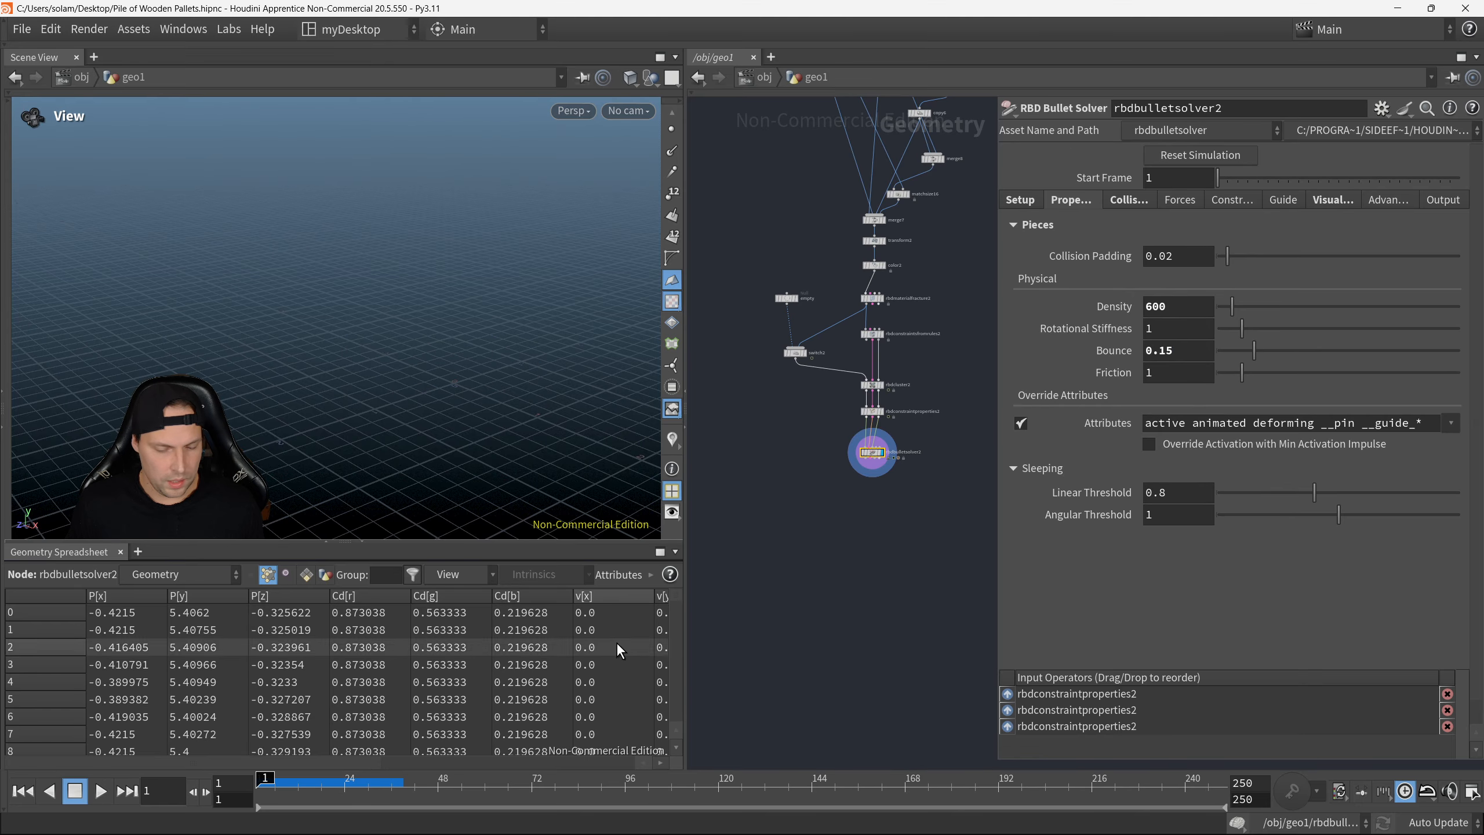
Step: Turn off the Angle Threshold in rbdbulletsolver2's break thresholds for the Soft constraints
left_click(1231, 199)
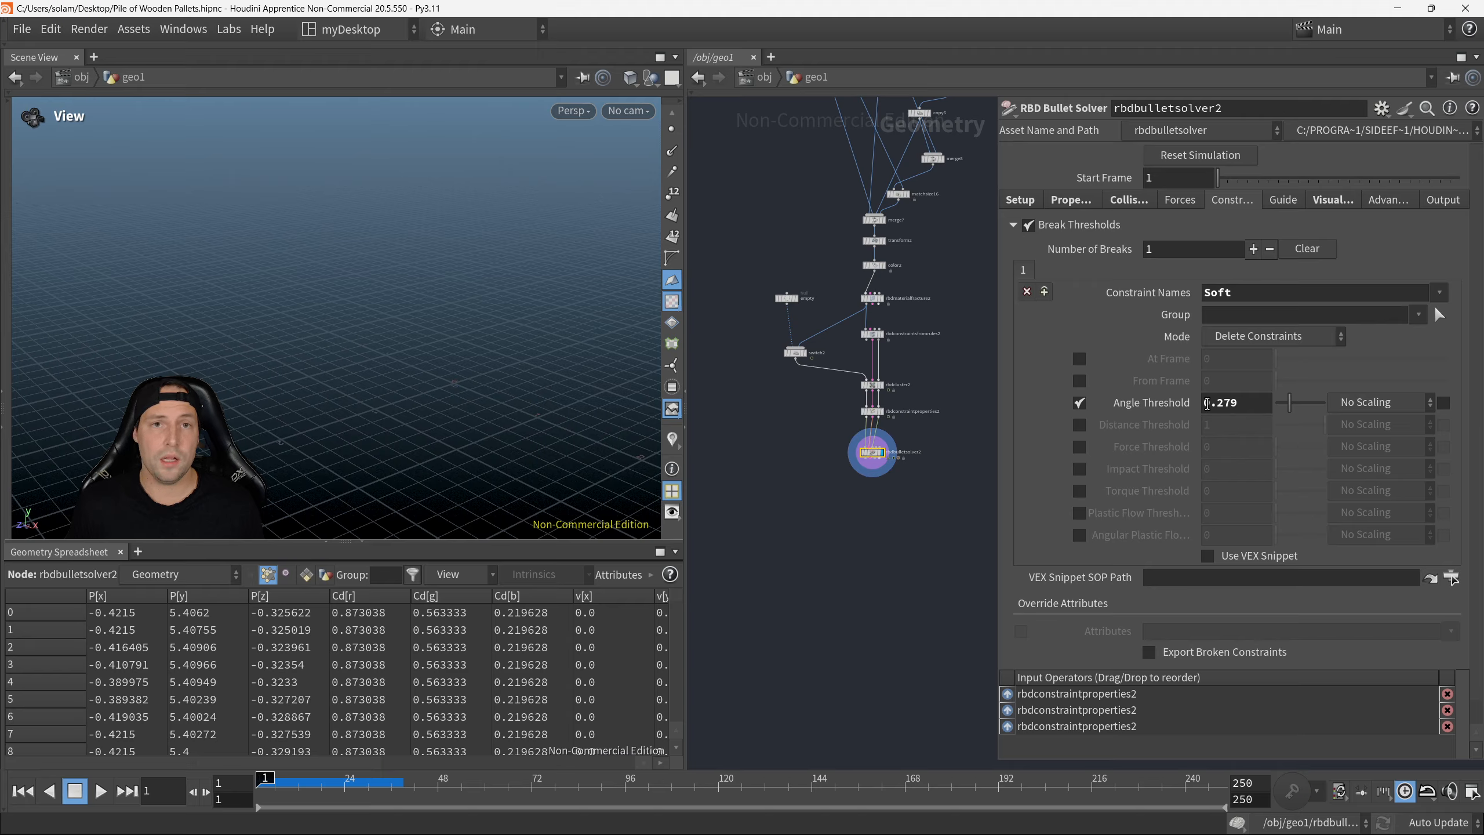
left_click(21, 798)
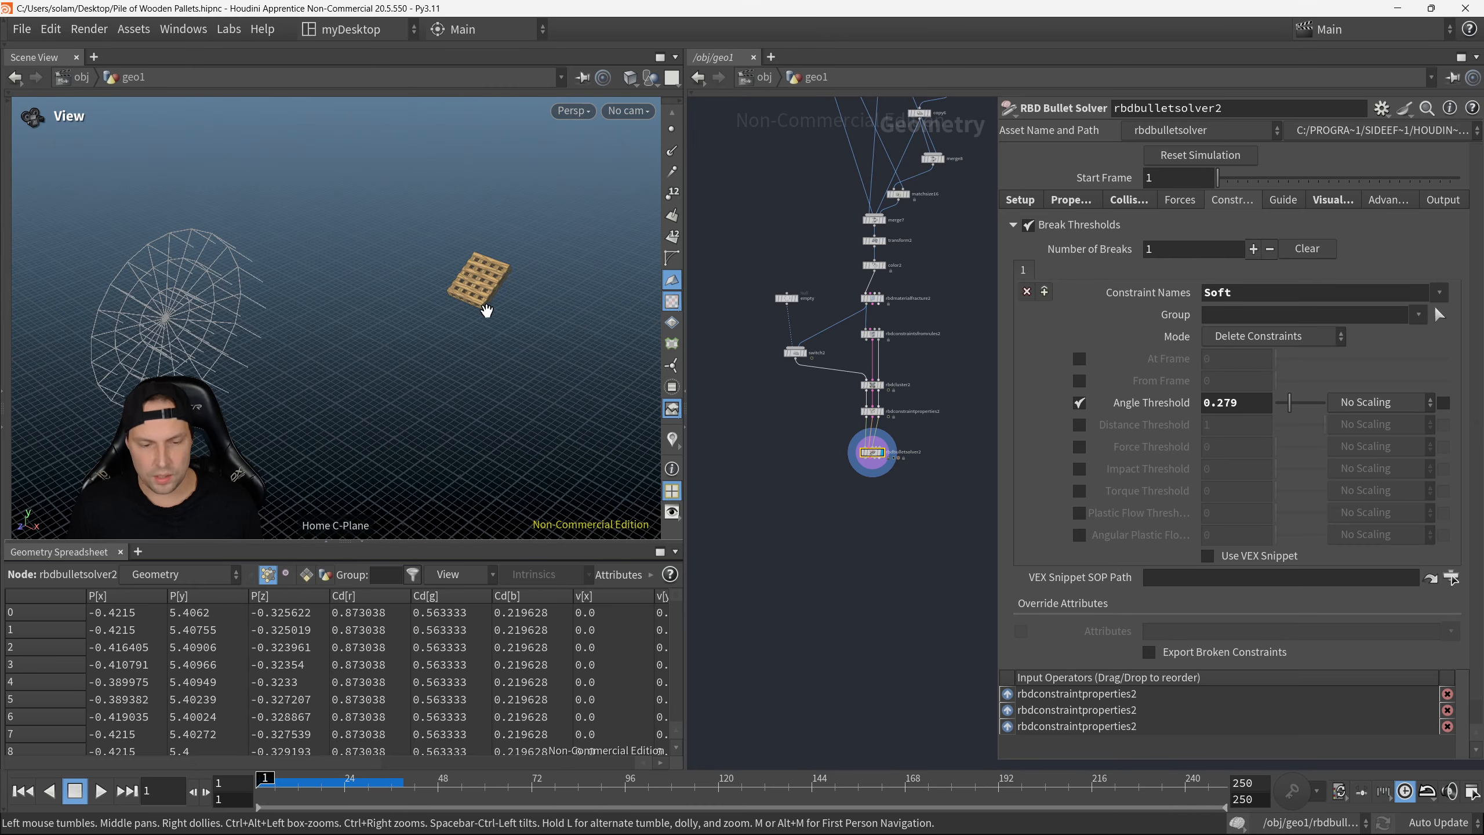
mouse_move(486, 310)
left_mouse_down()
mouse_move(530, 305)
mouse_move(514, 307)
left_mouse_up()
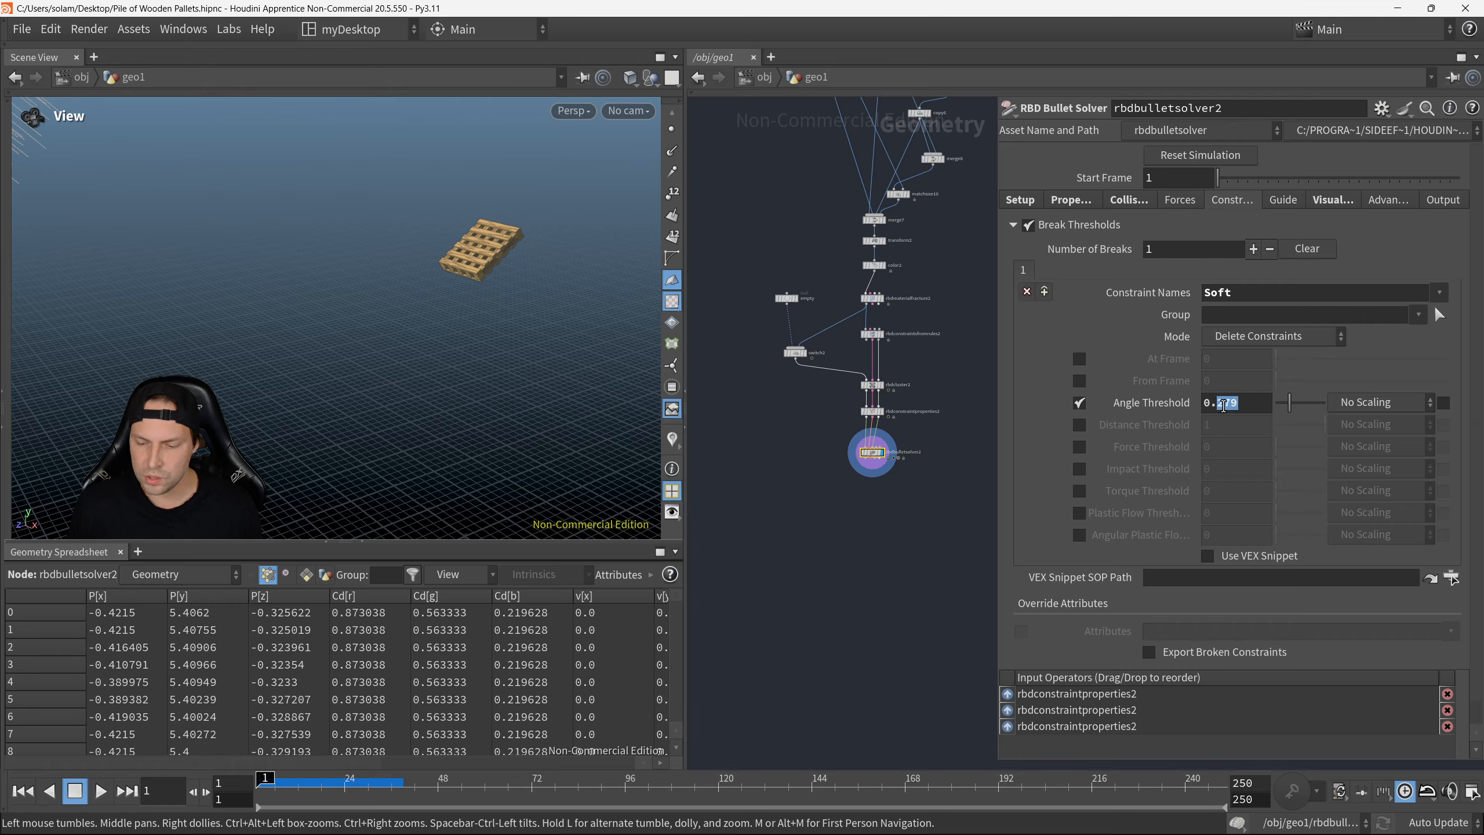
left_click(1080, 403)
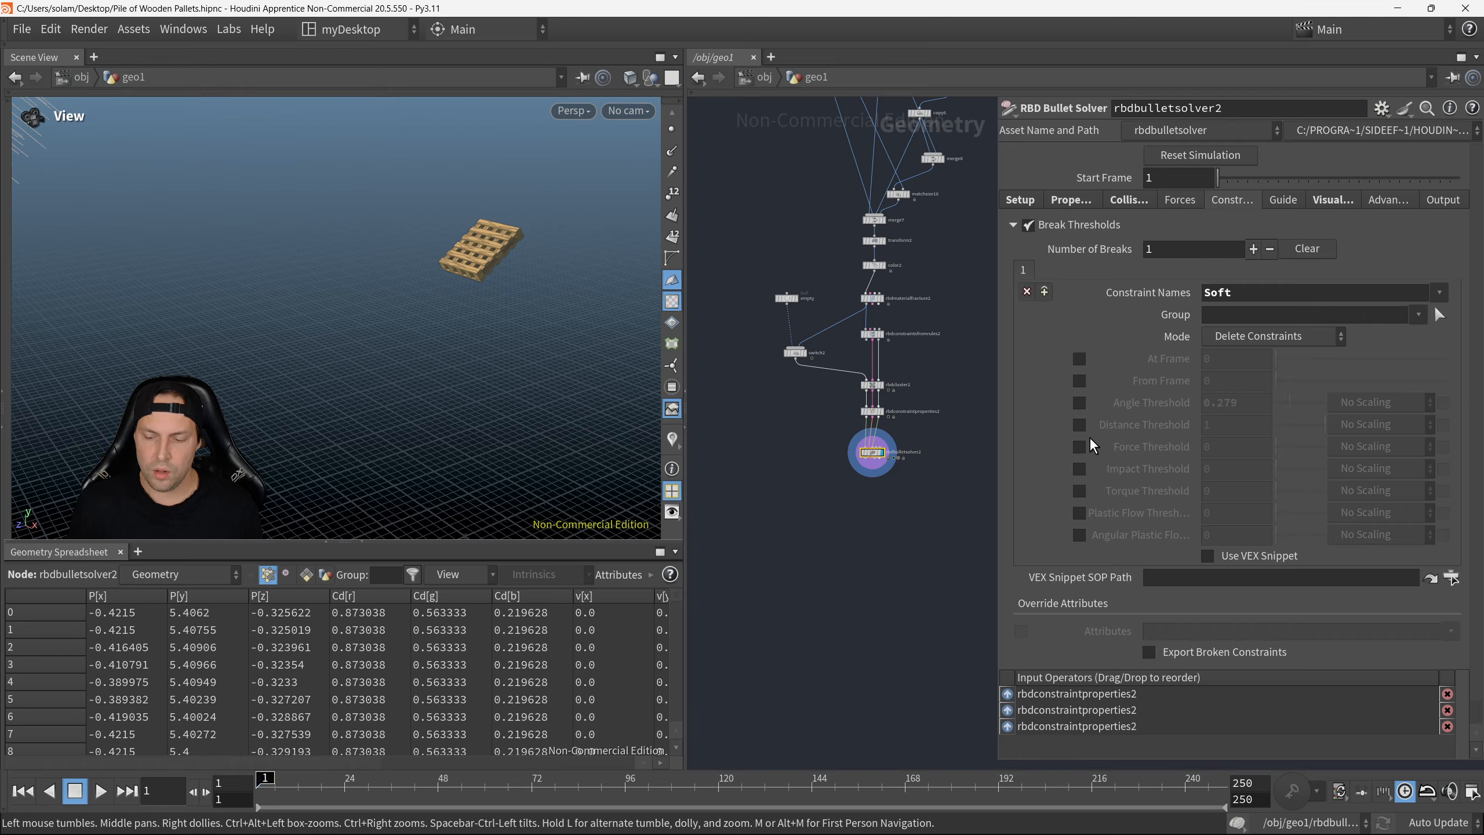
left_click(1081, 426)
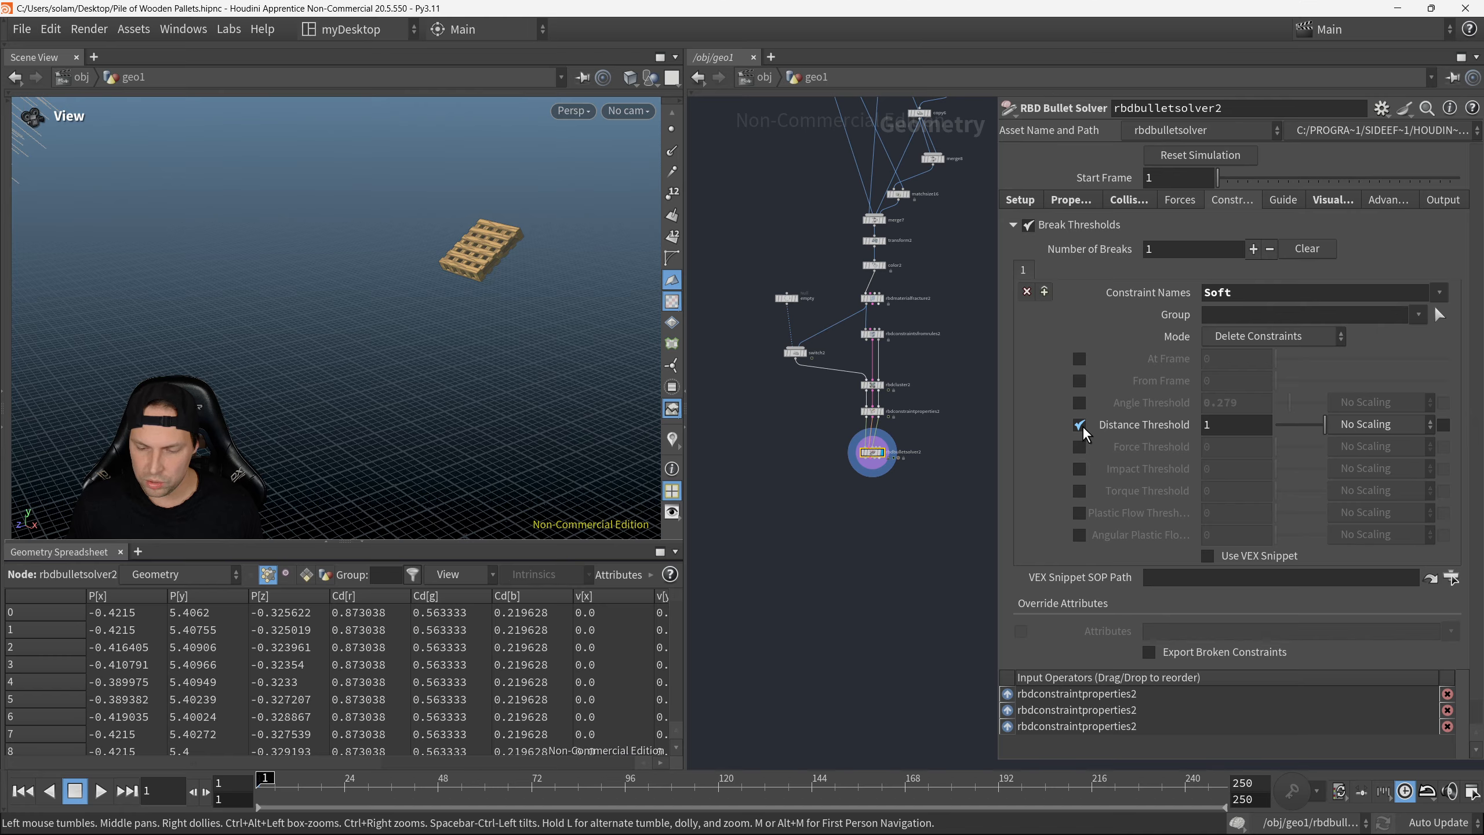
left_click(1082, 428)
Step: Review the parameters of rbdconstraintsfromrules2, color2 and rbdmaterialfracture2 in the node network
scroll(964, 433, "up", 3)
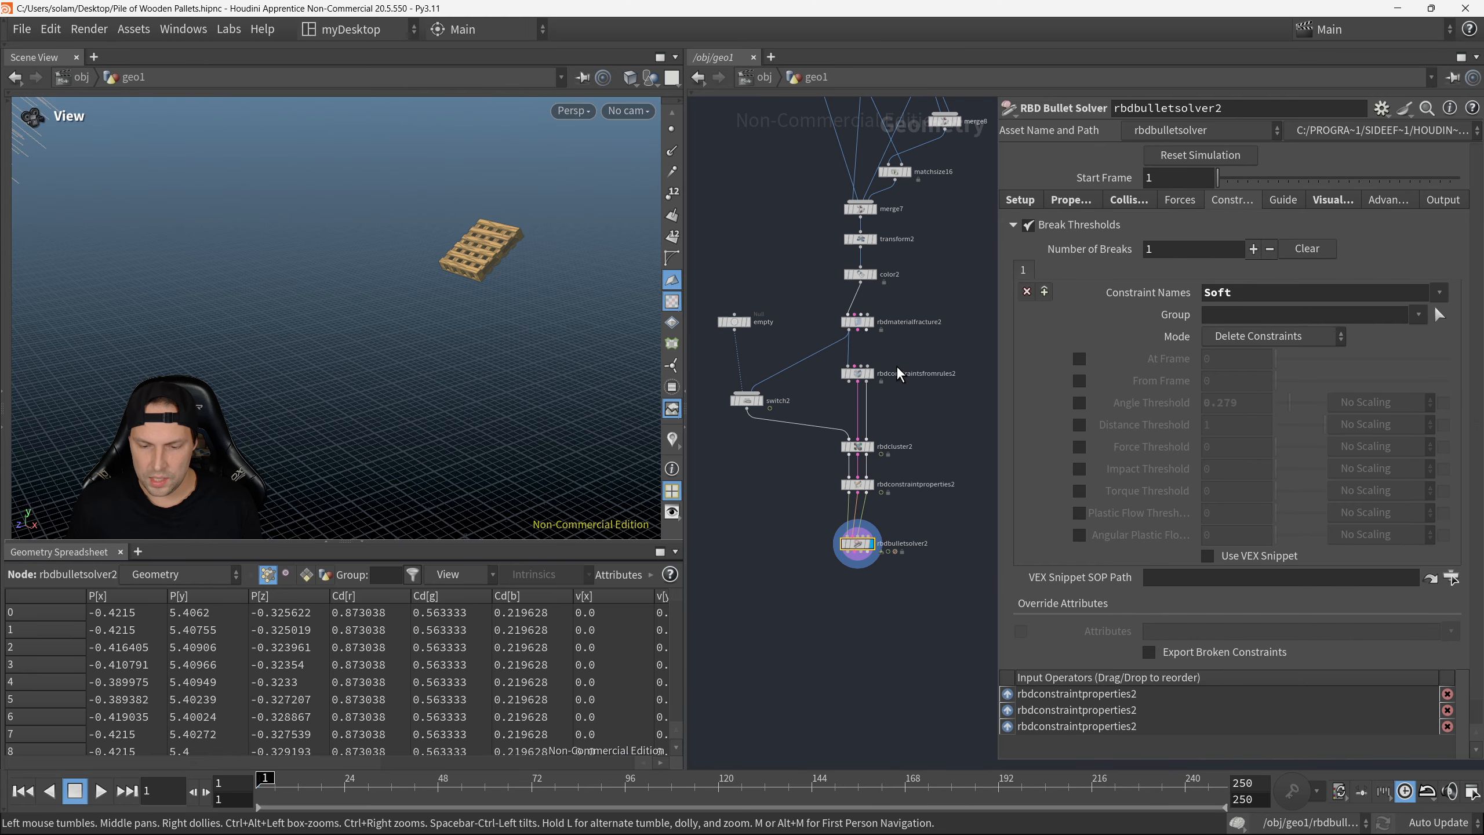
scroll(897, 374, "up", 2)
left_click(857, 379)
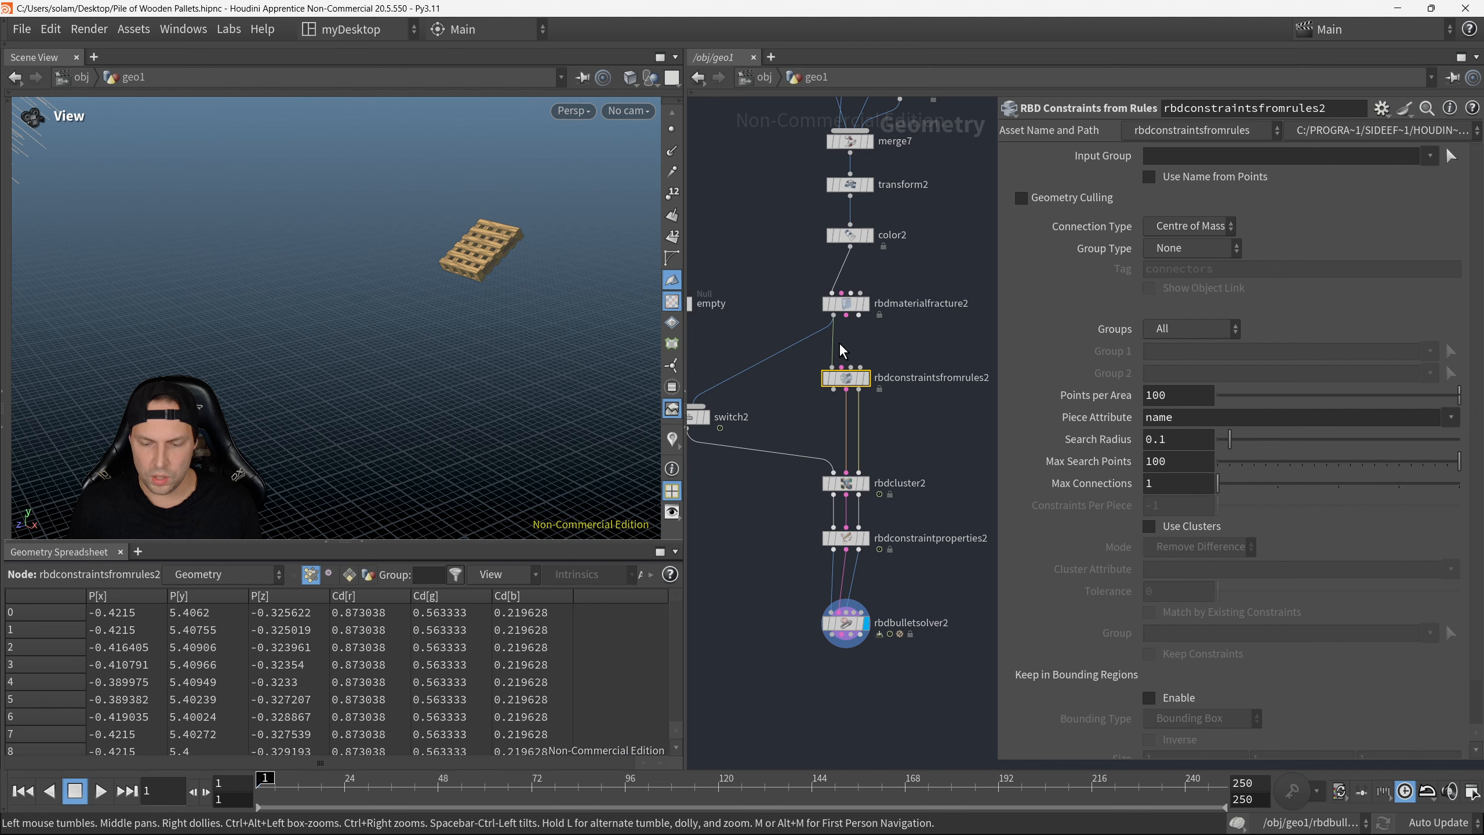
left_click(845, 303)
left_click(850, 234)
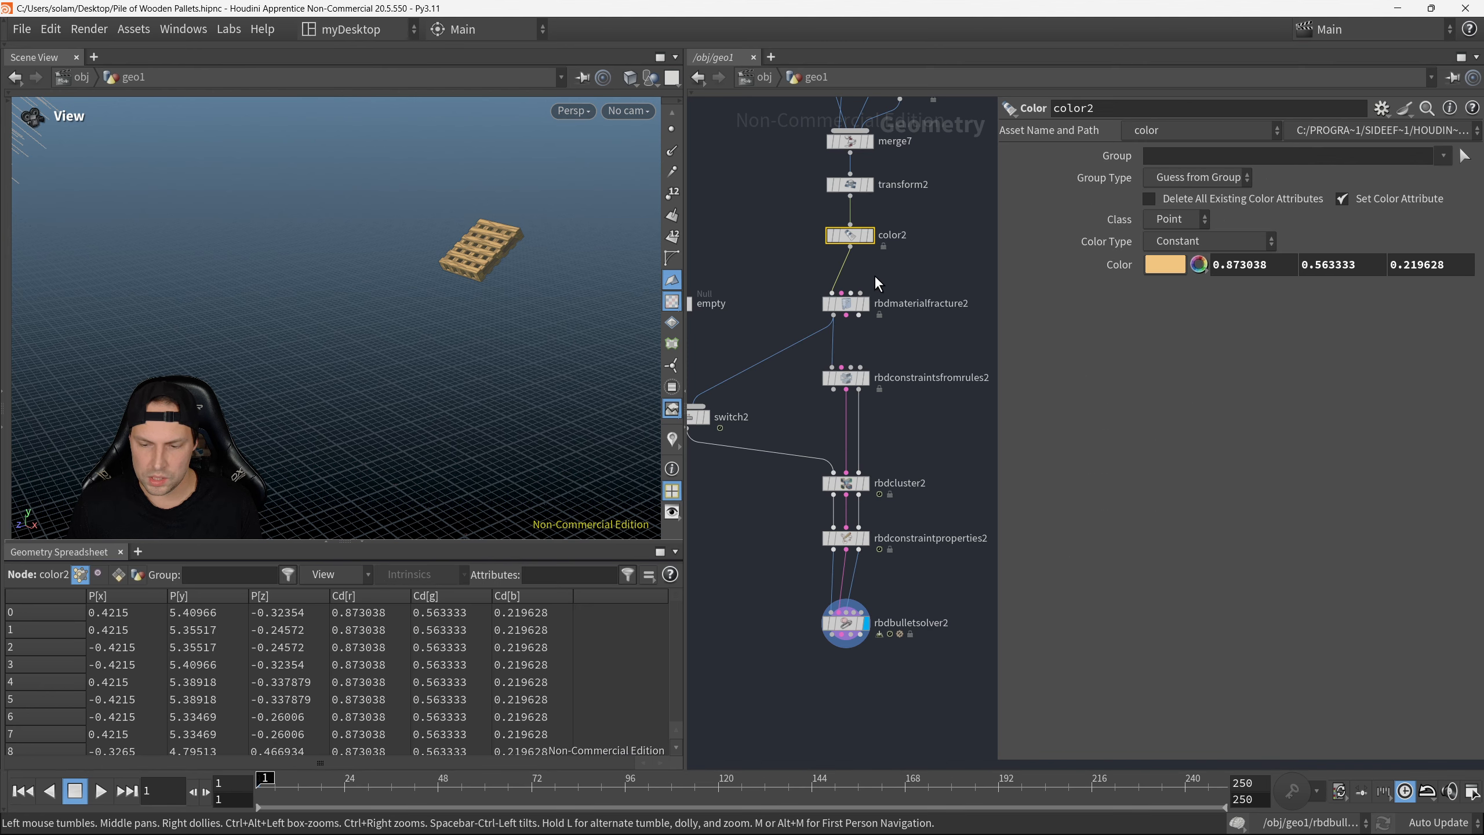
left_click(845, 303)
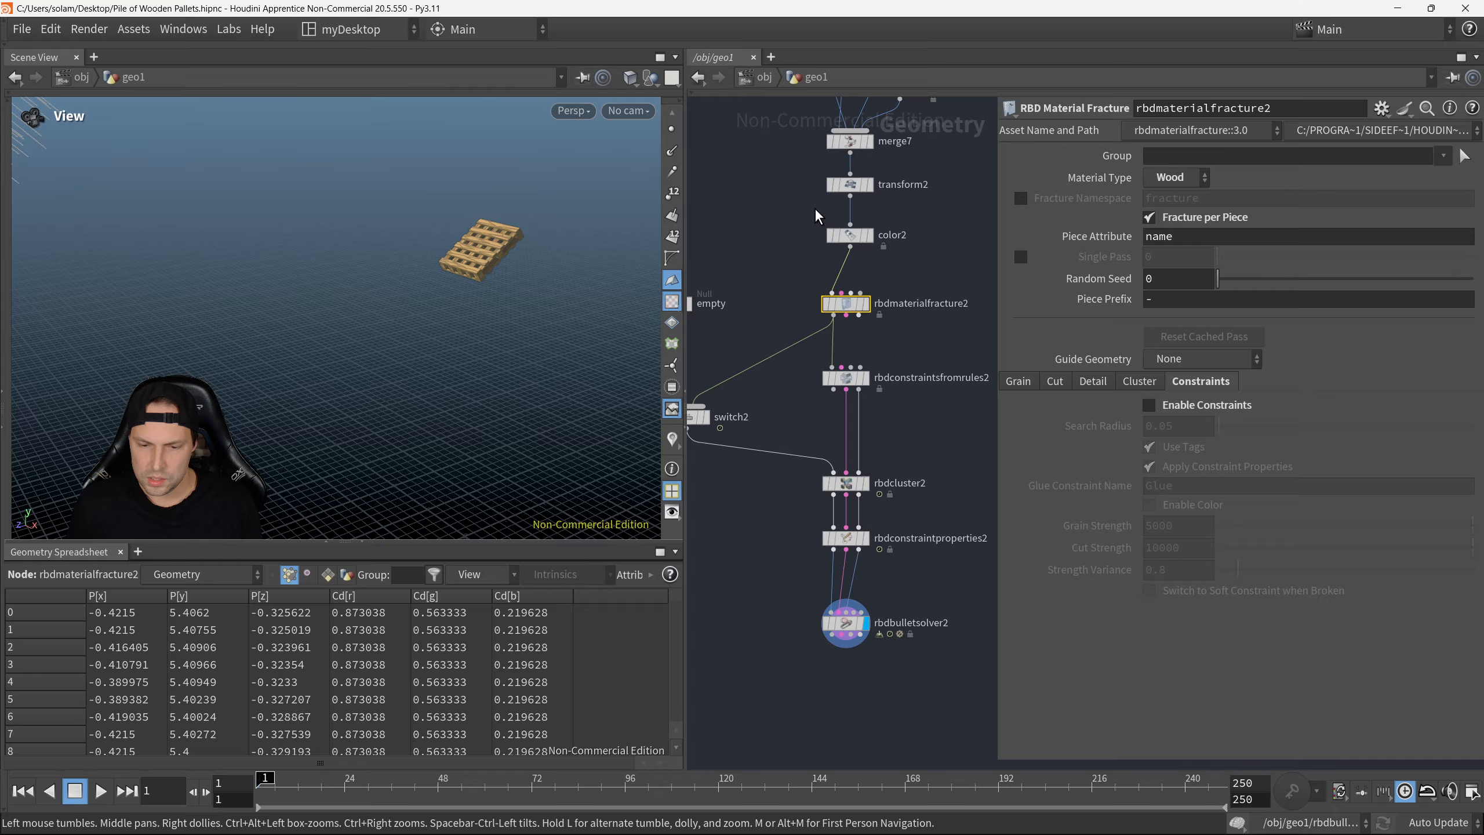
Step: Examine the Soft Stiffness and Damping Ratio of rbdconstraintproperties2 alongside the pallet at frame 1
left_click(845, 538)
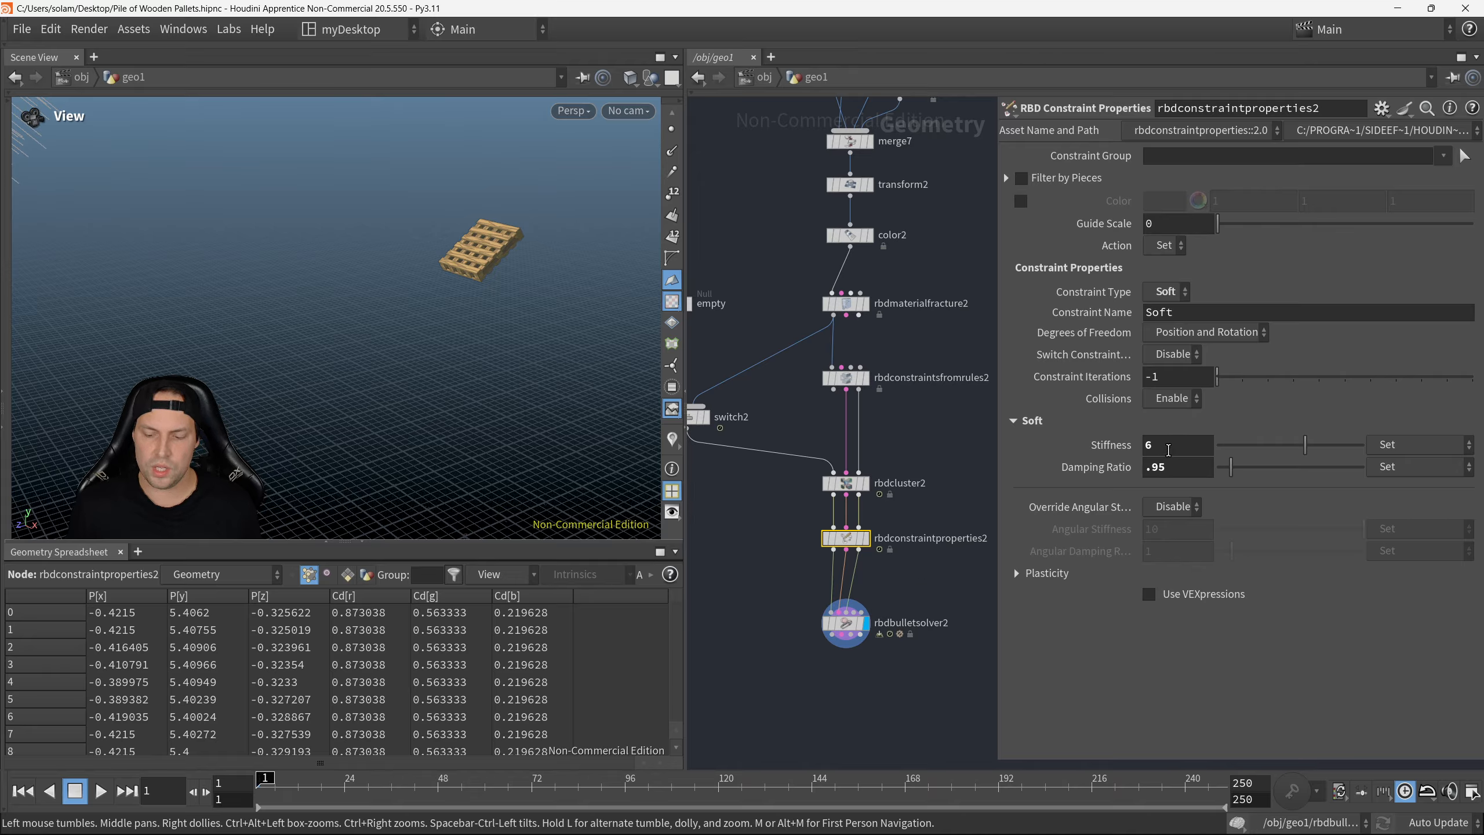
left_click_drag(1168, 449, 1145, 459)
right_click_drag(542, 435, 534, 361)
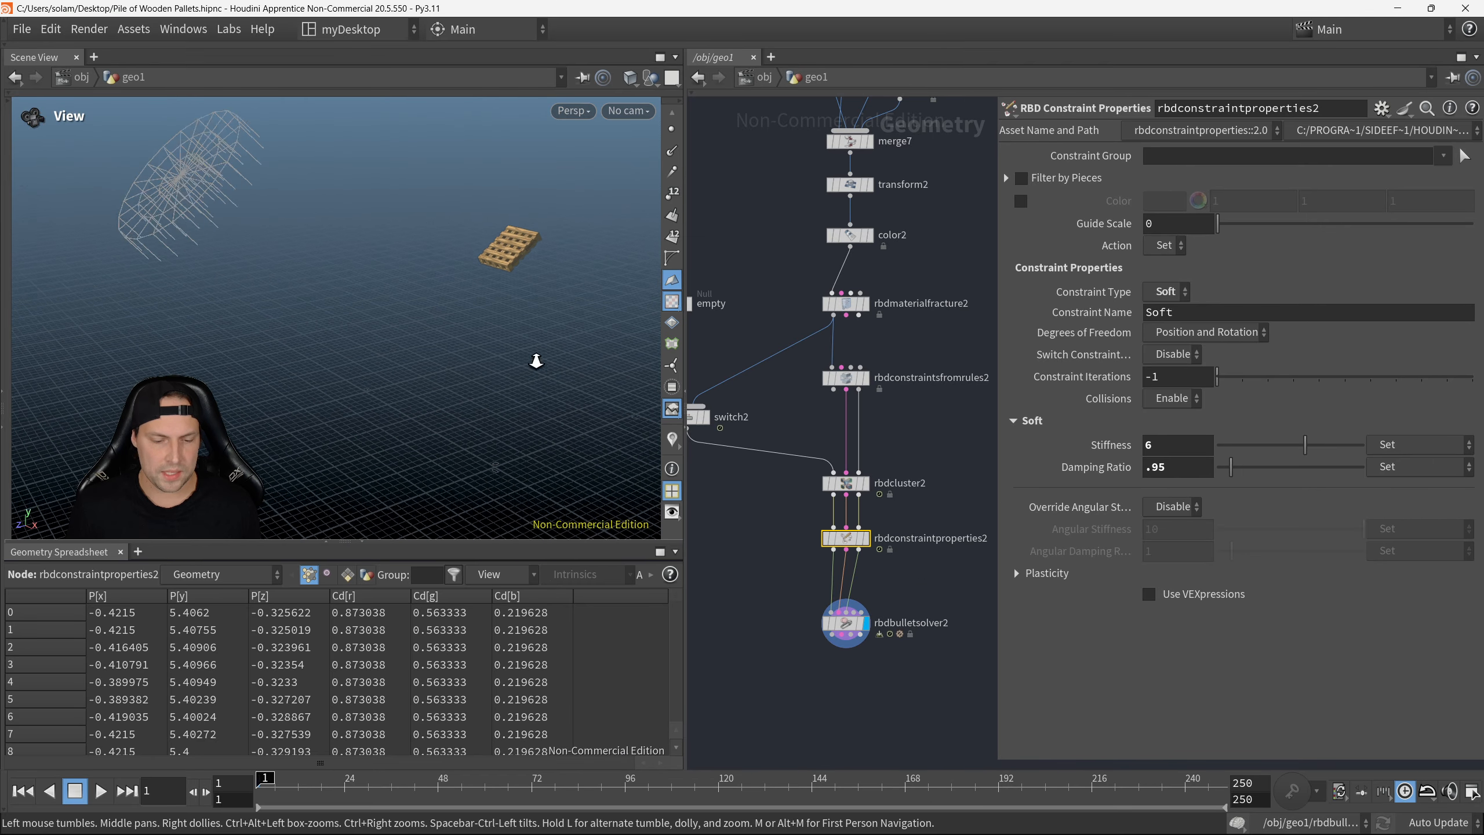
middle_click_drag(533, 361, 583, 381)
left_click_drag(583, 380, 657, 366)
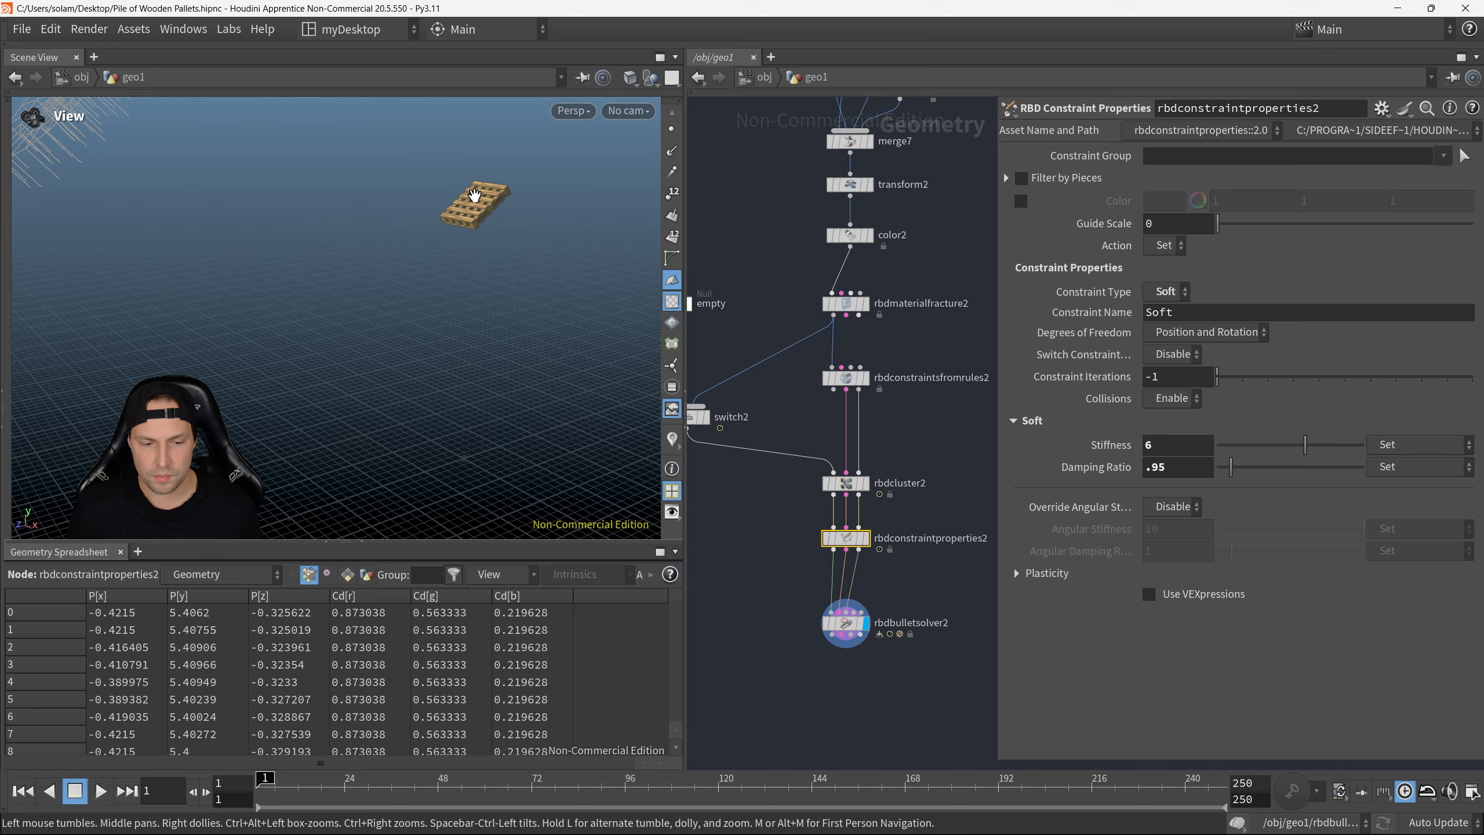
double_click(1146, 445)
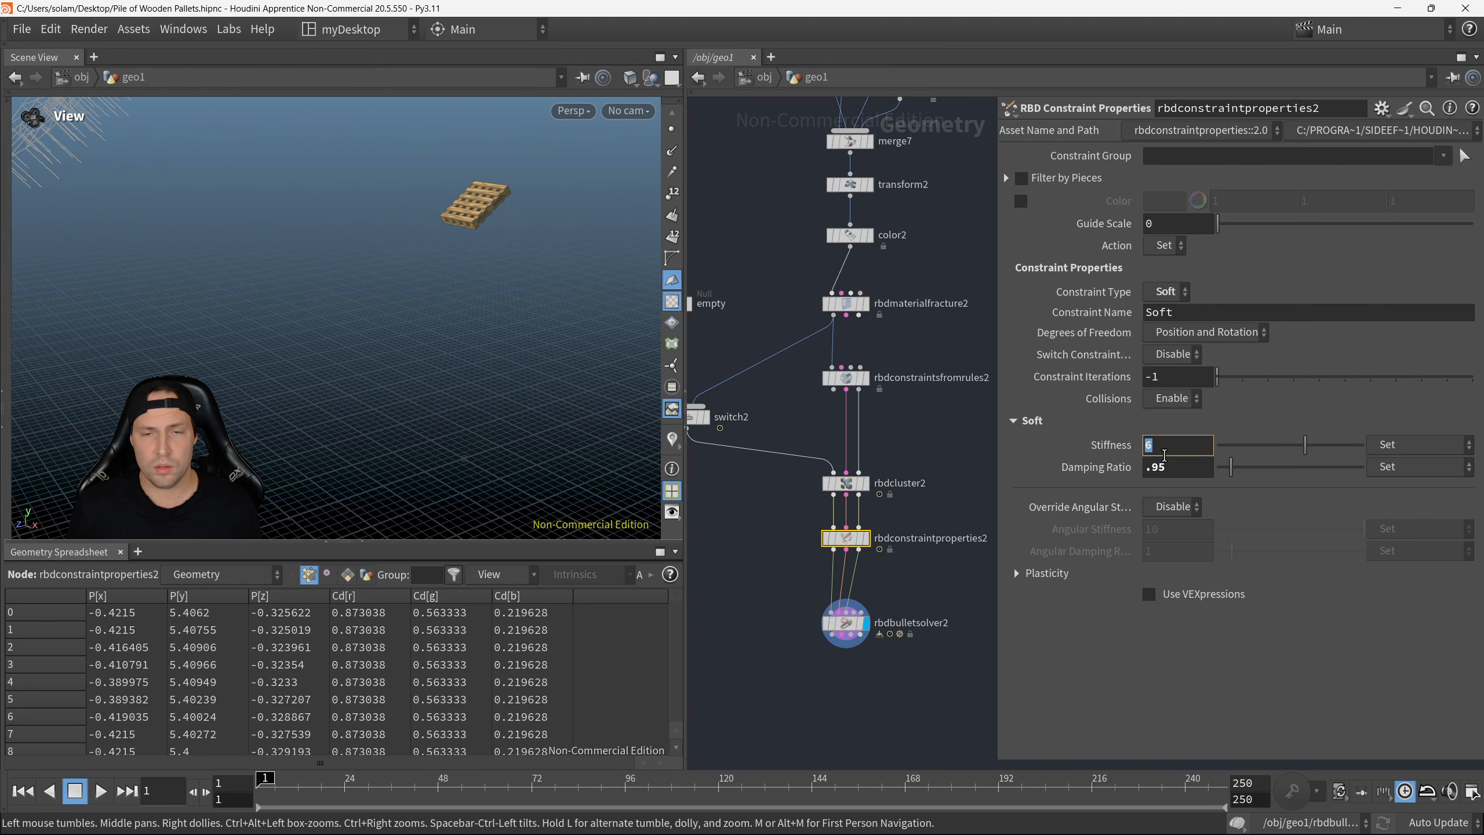
left_click_drag(522, 303, 528, 316)
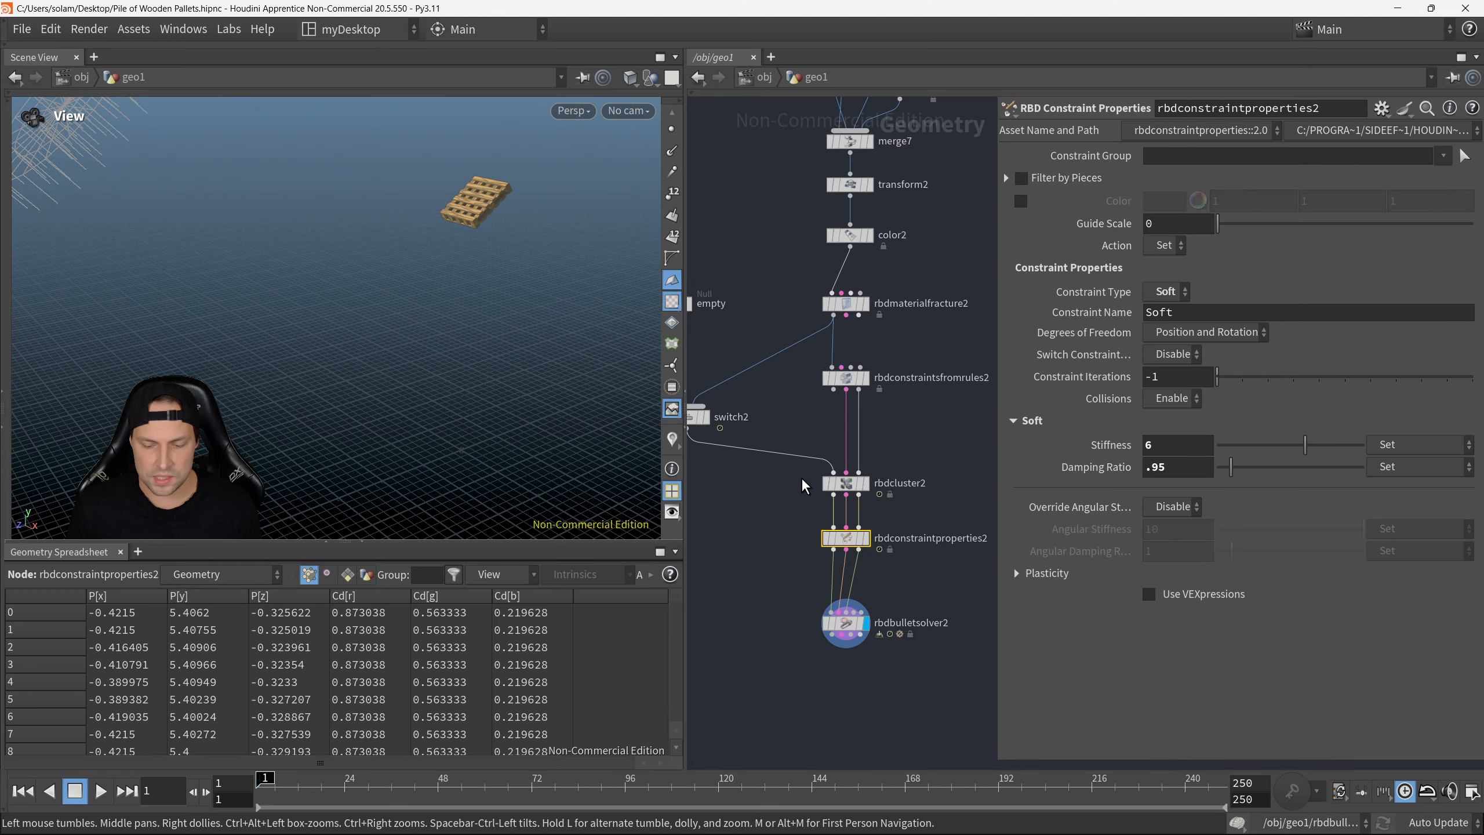
Step: Hide the node parameters and play the simulation from frame 1, watching the pallets land, and stop at frame 57
key("p")
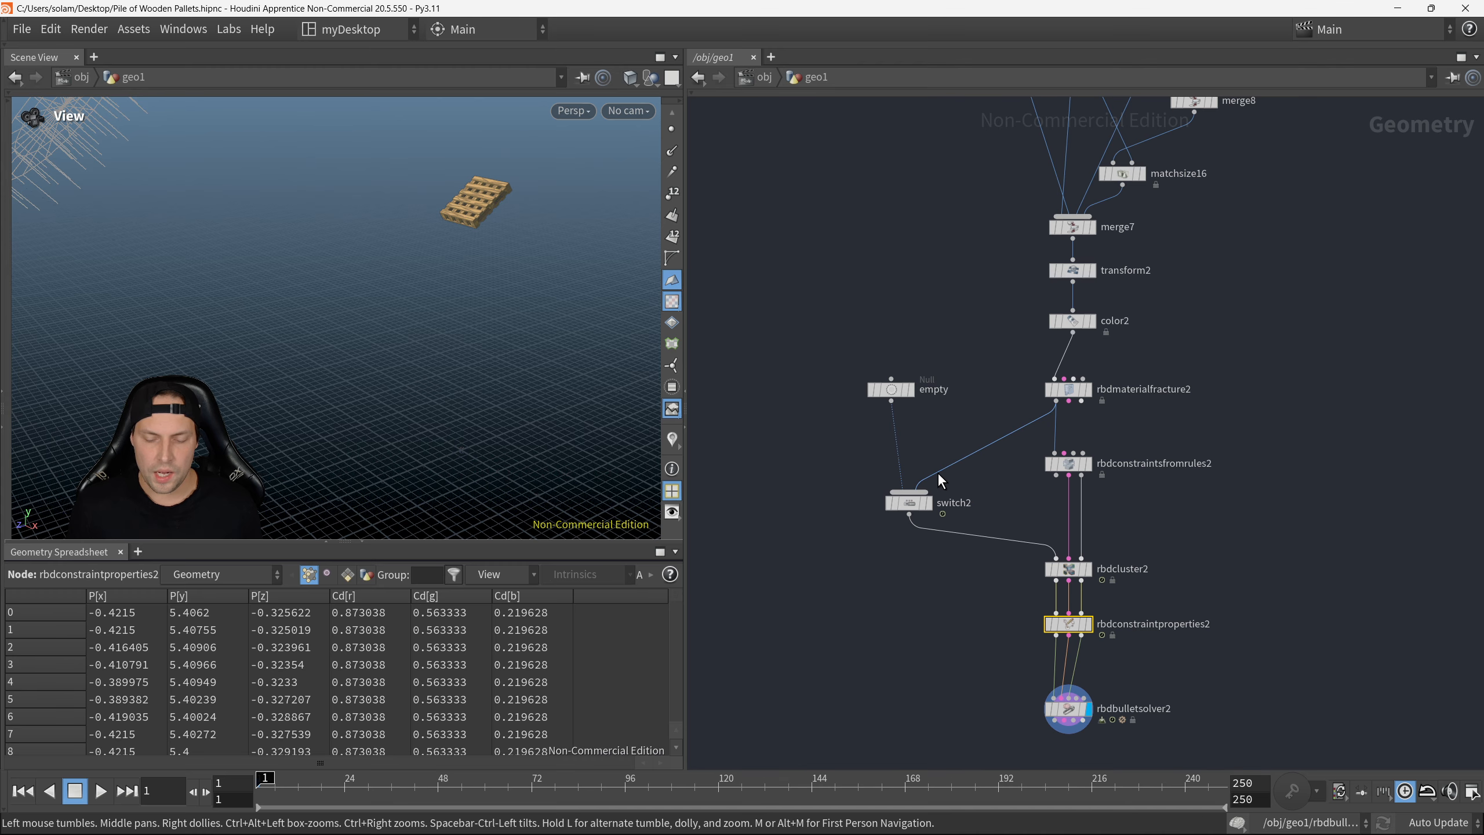
scroll(911, 432, "down", 3)
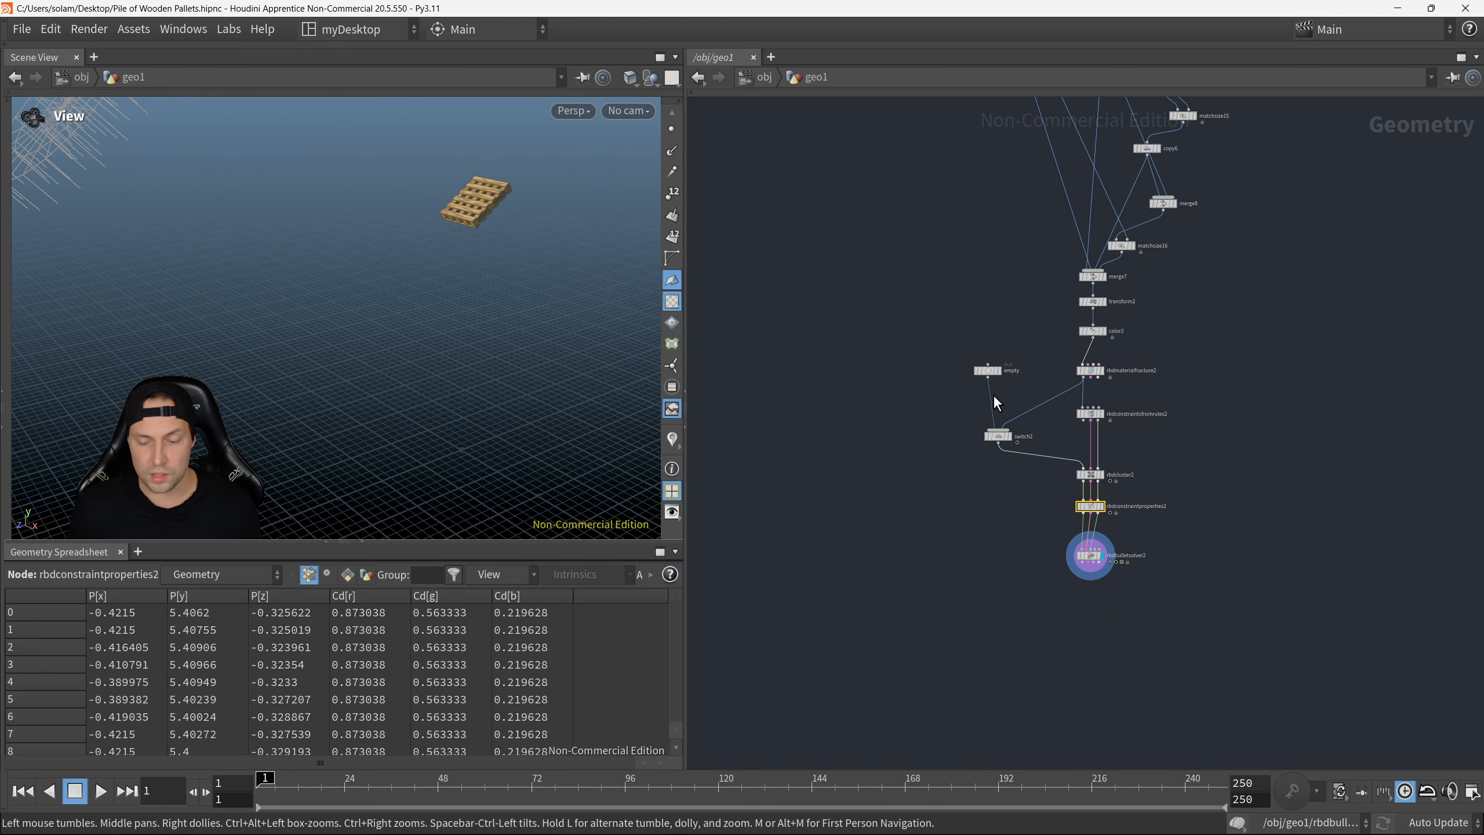
middle_click_drag(992, 395, 1183, 343)
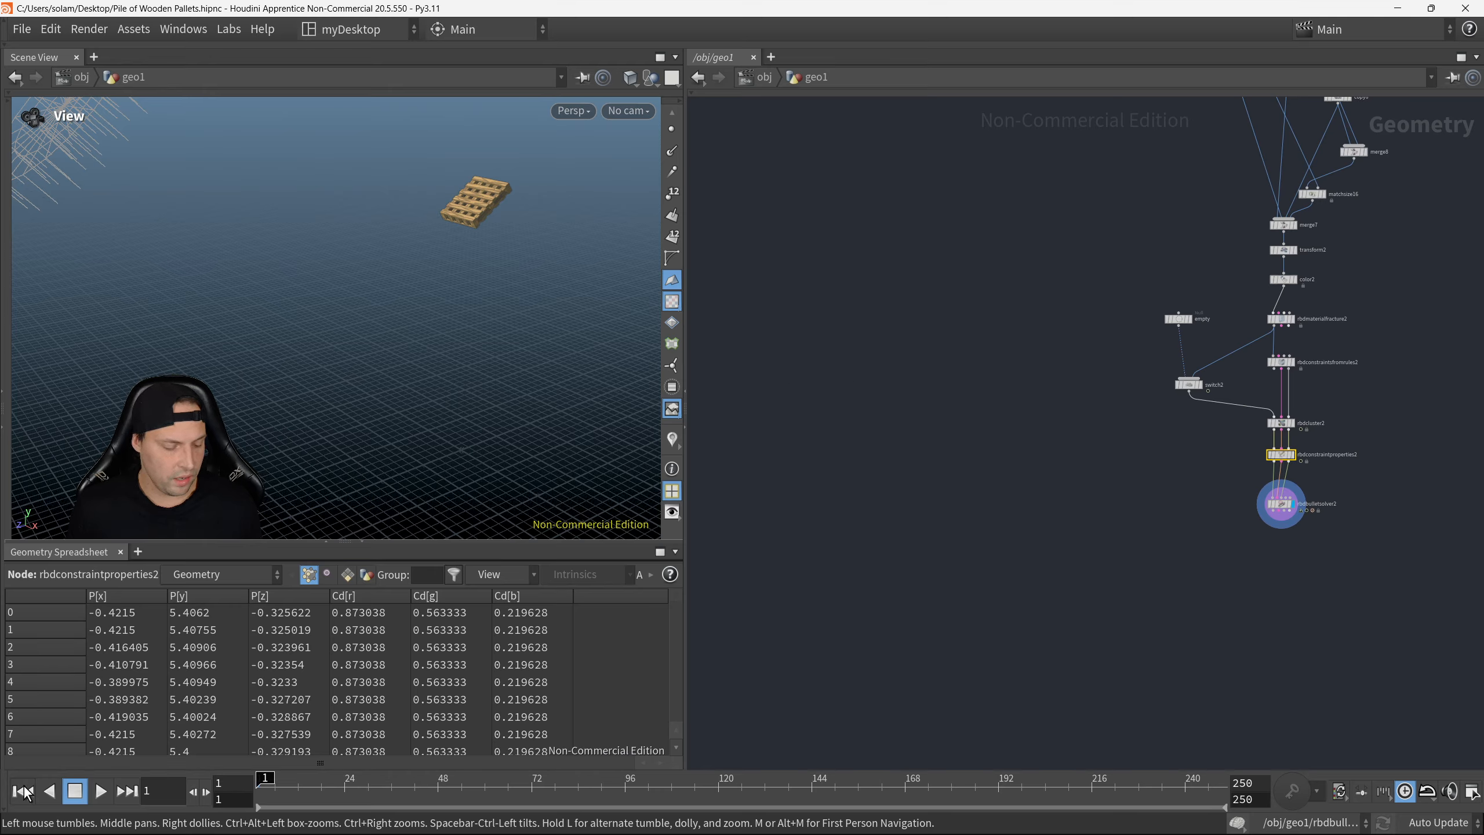
middle_click_drag(411, 404, 363, 388)
left_click(100, 790)
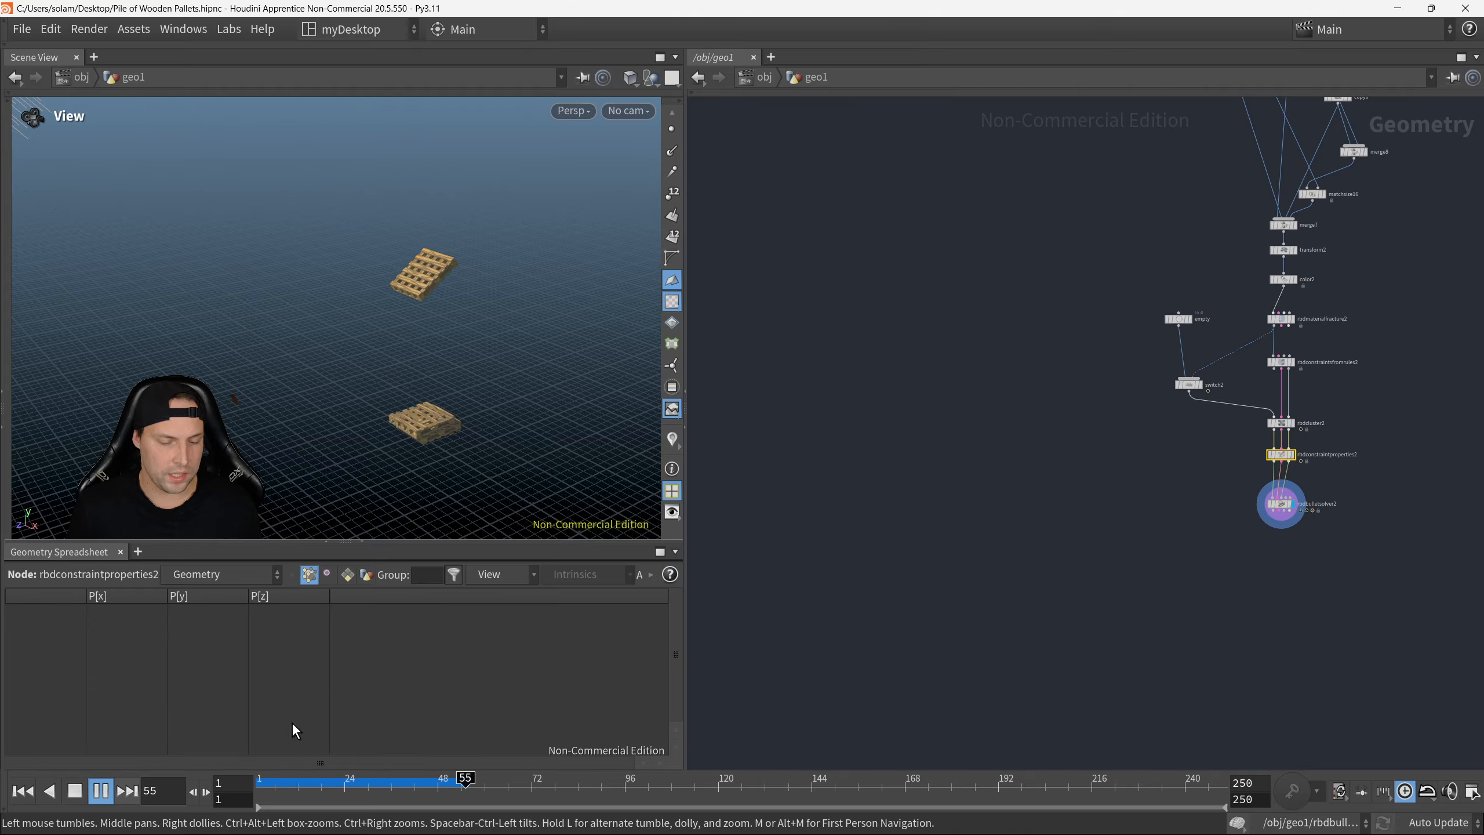
left_click(101, 790)
Step: Add an Attribute Randomize node and insert it on the connection between switch2 and rbdcluster2
middle_click_drag(1019, 391, 1012, 437)
middle_click_drag(1101, 381, 948, 382)
scroll(964, 386, "up", 3)
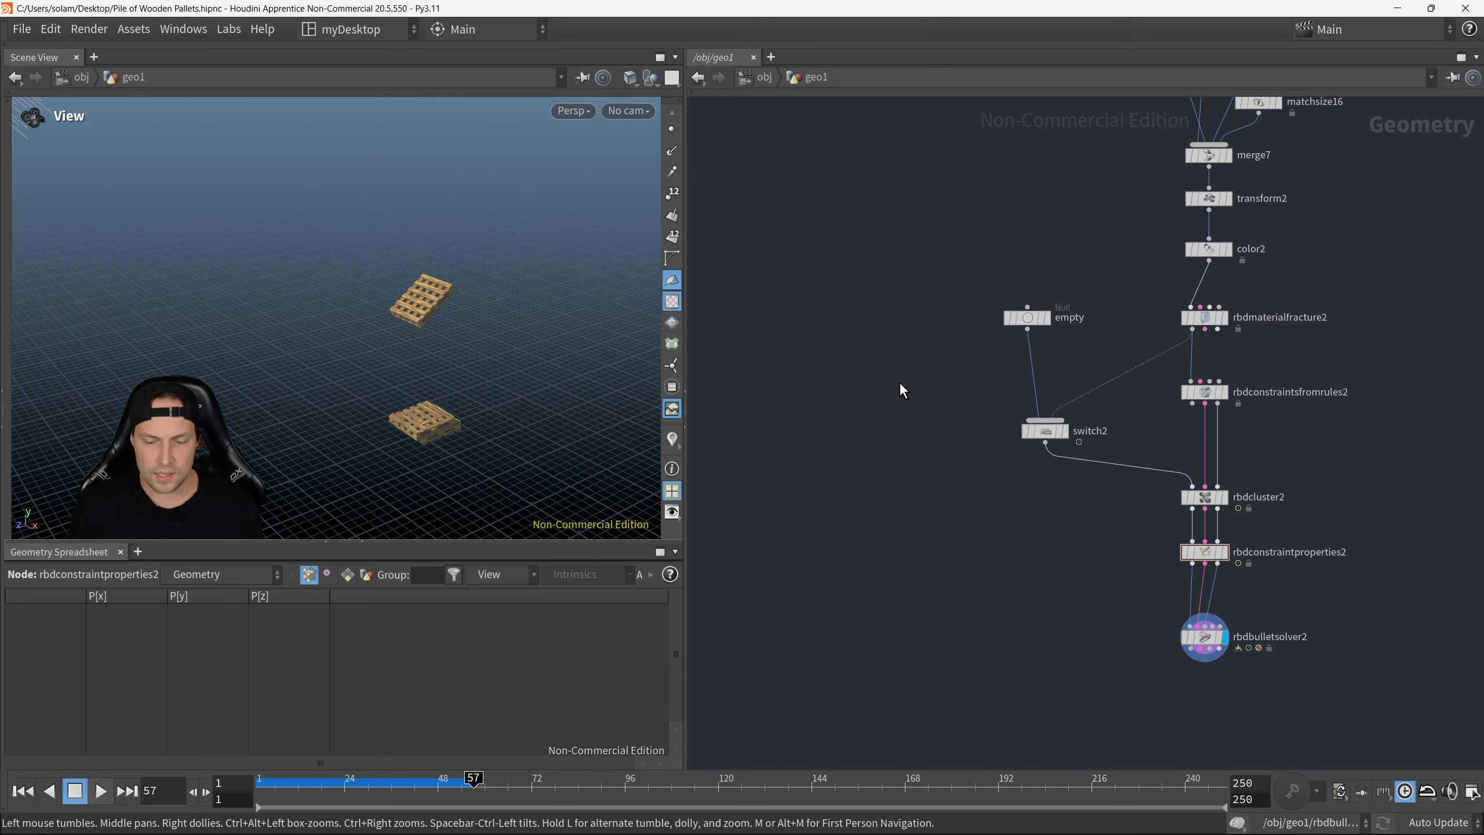
key("Tab")
type("R")
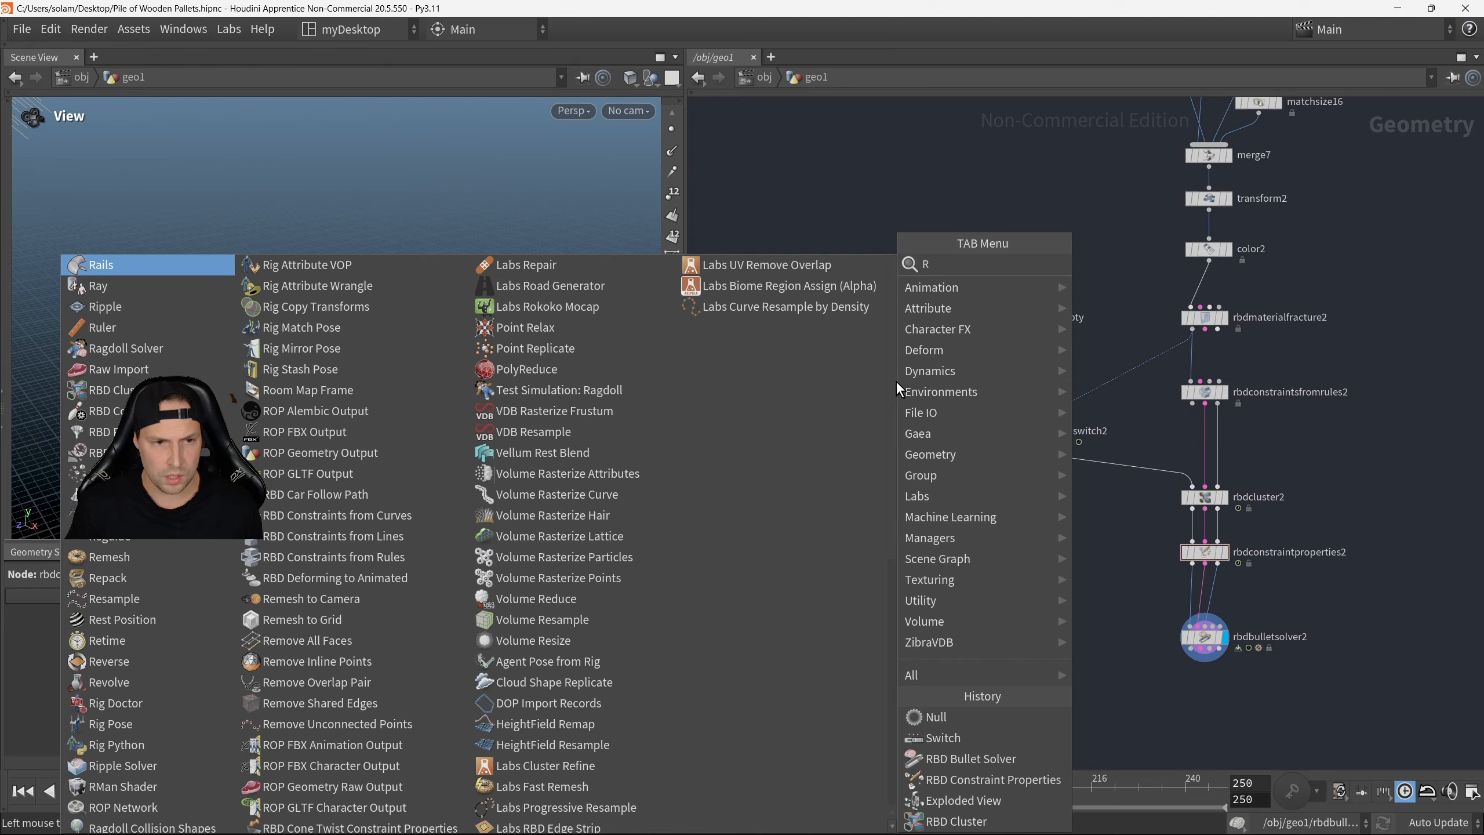
type("A")
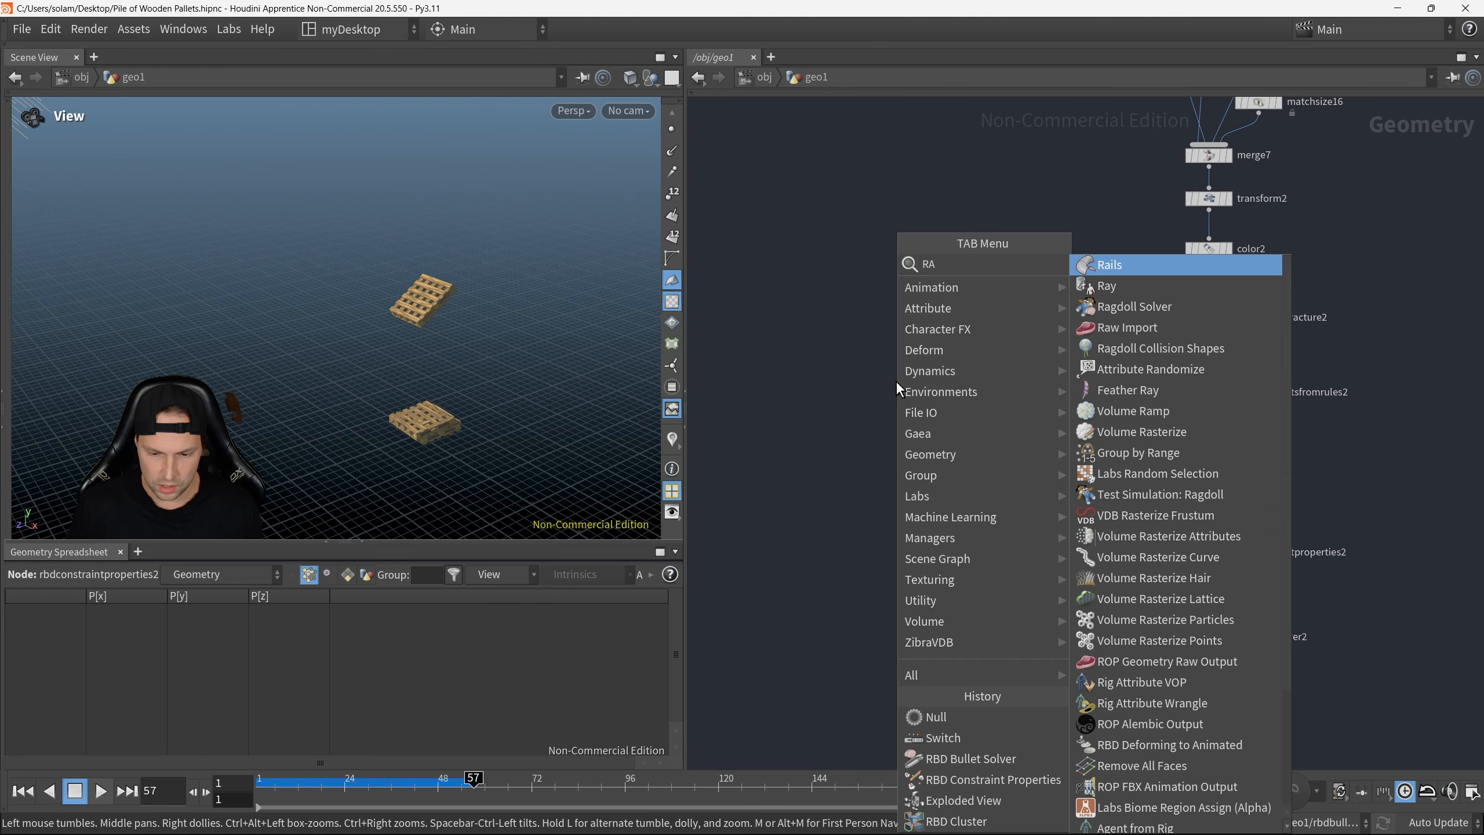
type("ATRR")
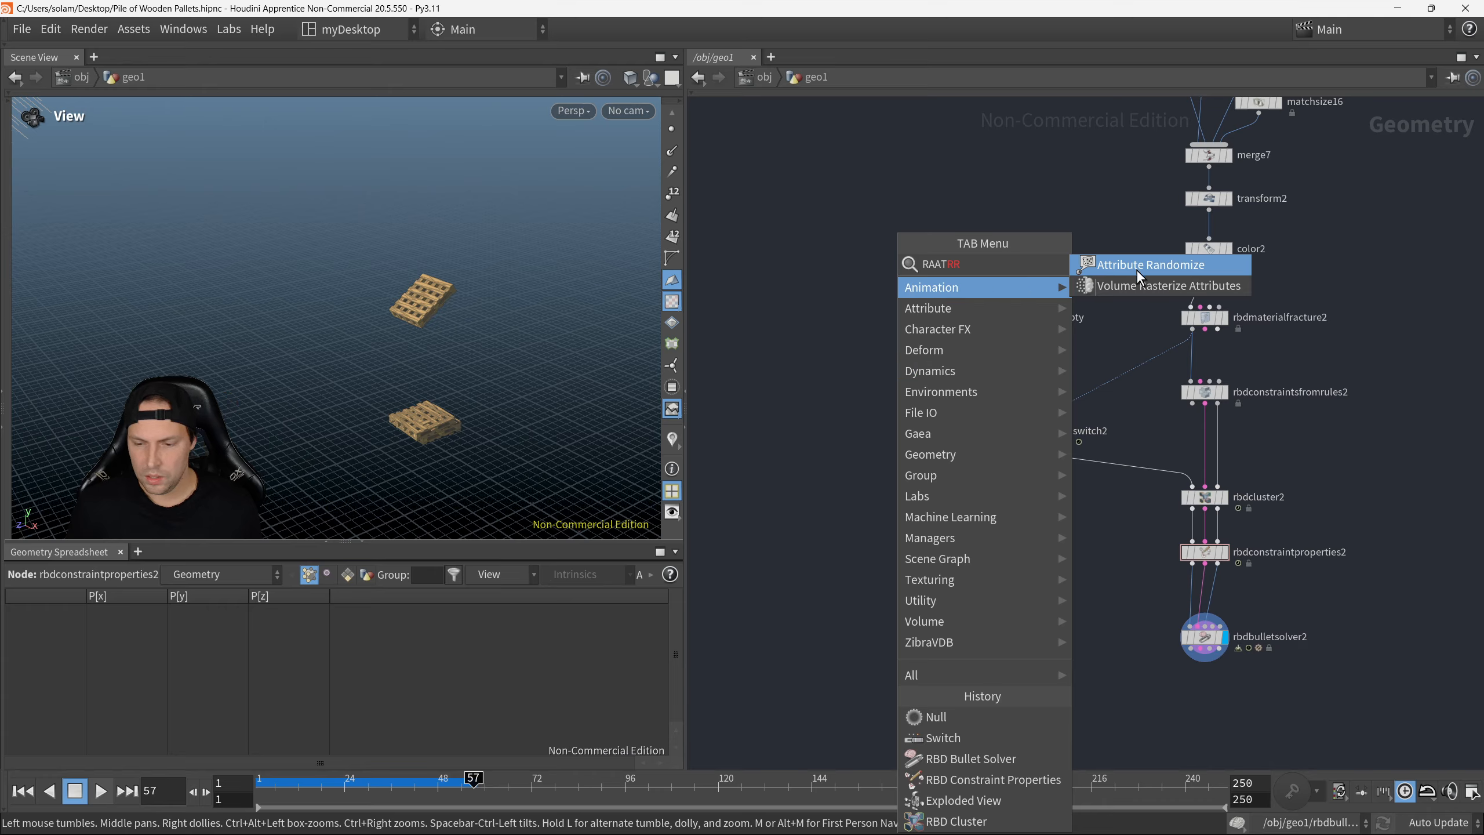
key("Return")
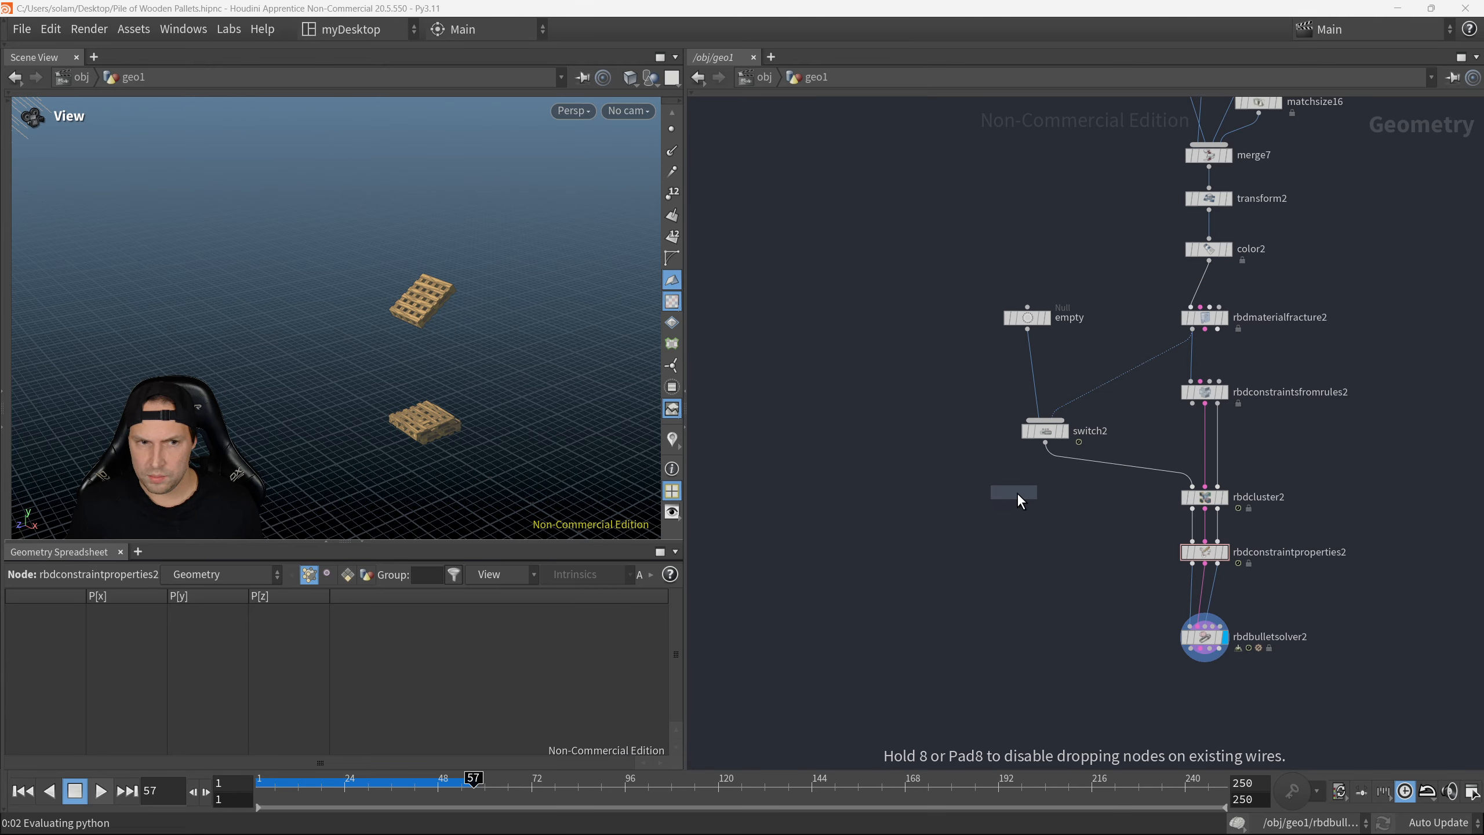
left_click(1050, 503)
mouse_move(1051, 506)
left_mouse_down()
mouse_move(1110, 482)
mouse_move(1107, 469)
mouse_move(1046, 491)
left_mouse_up()
Step: Select the new Attribute Randomize node below switch2 and show its parameters
middle_click_drag(1052, 526, 990, 500)
left_click_drag(910, 422, 995, 483)
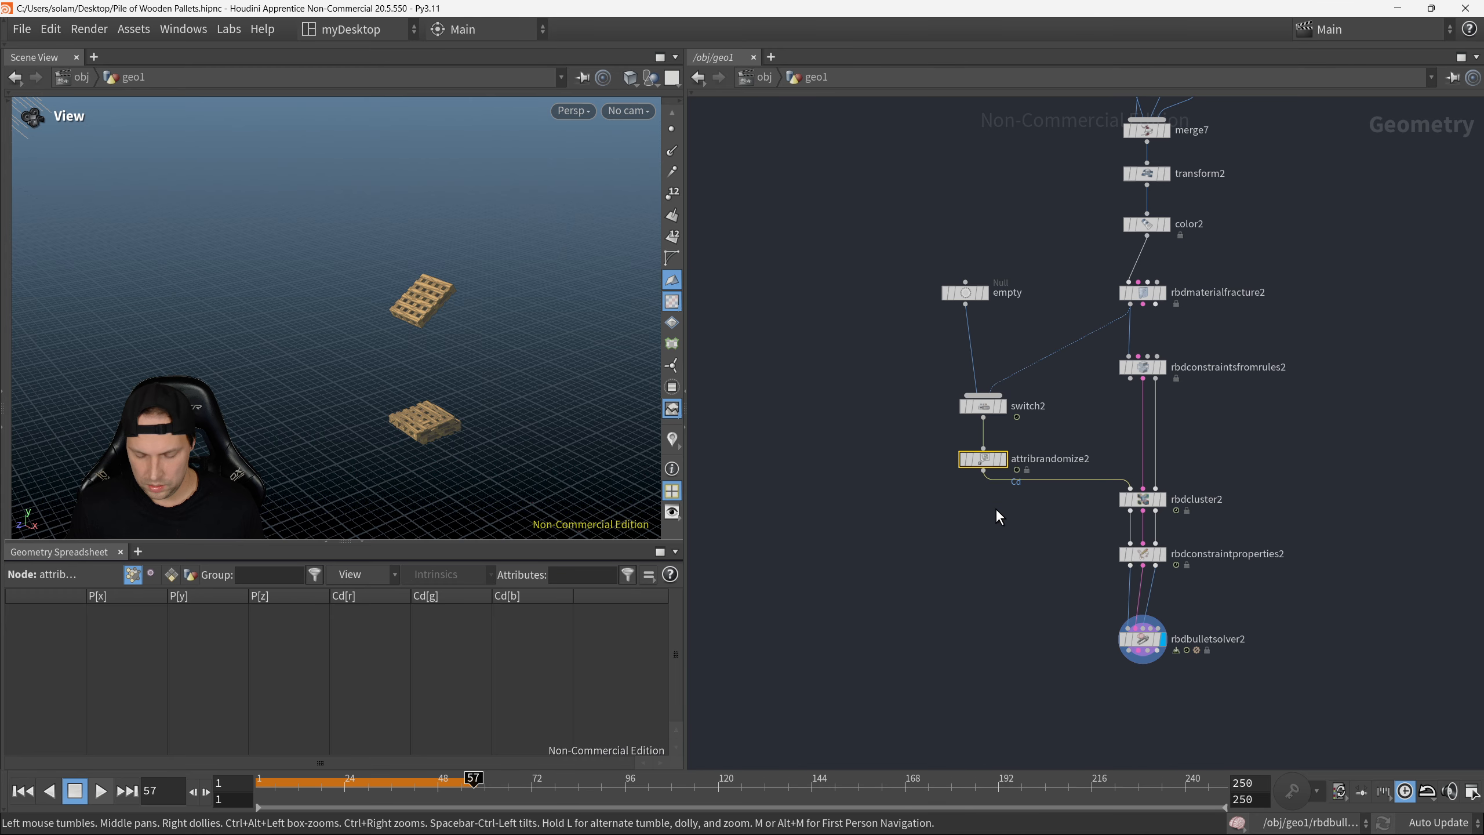
key("p")
scroll(818, 474, "down", 1)
middle_click_drag(982, 523, 848, 434)
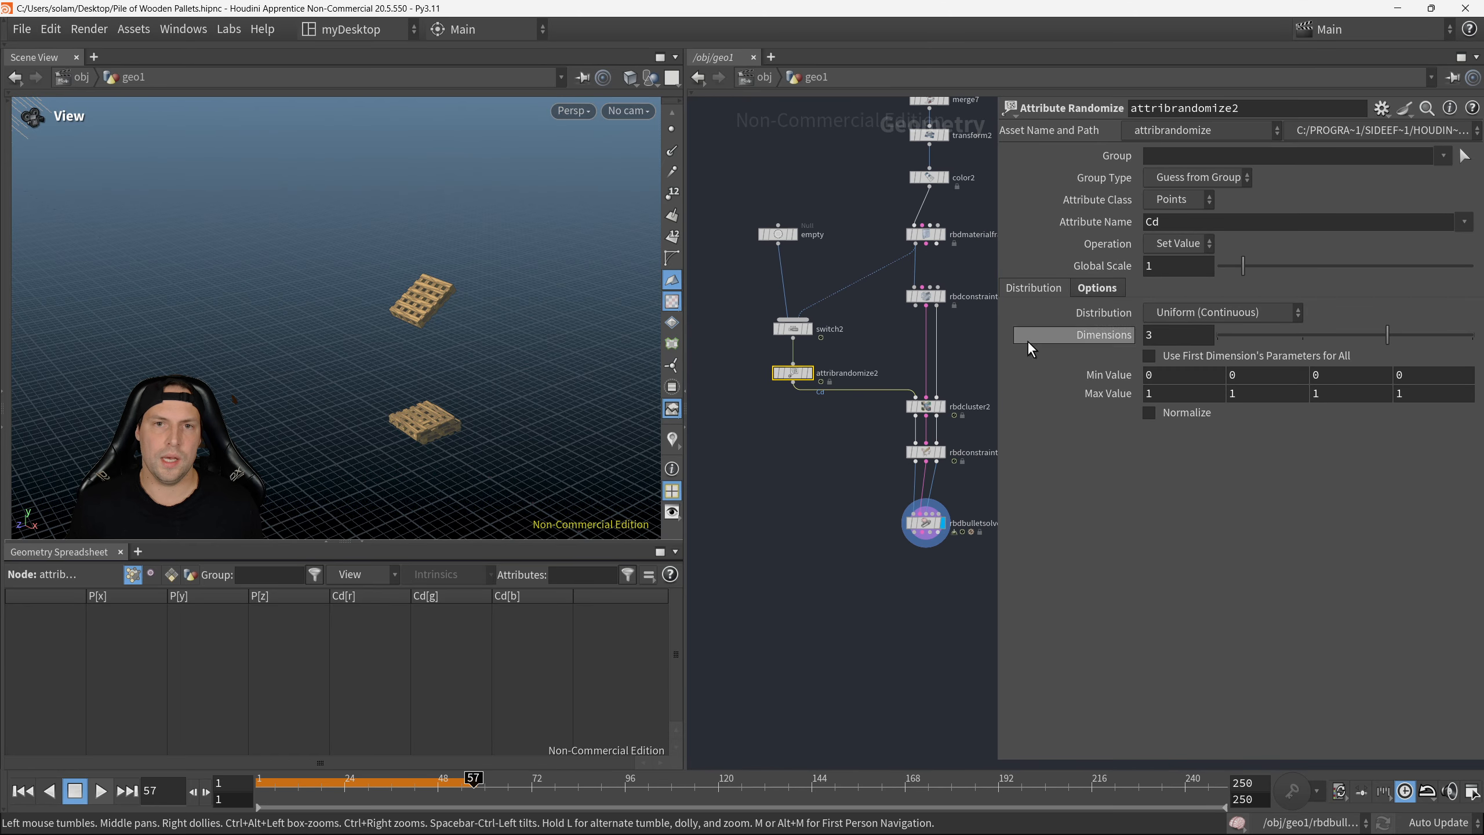
Step: Set the Attribute Name of attribrandomize2 to v
double_click(1133, 222)
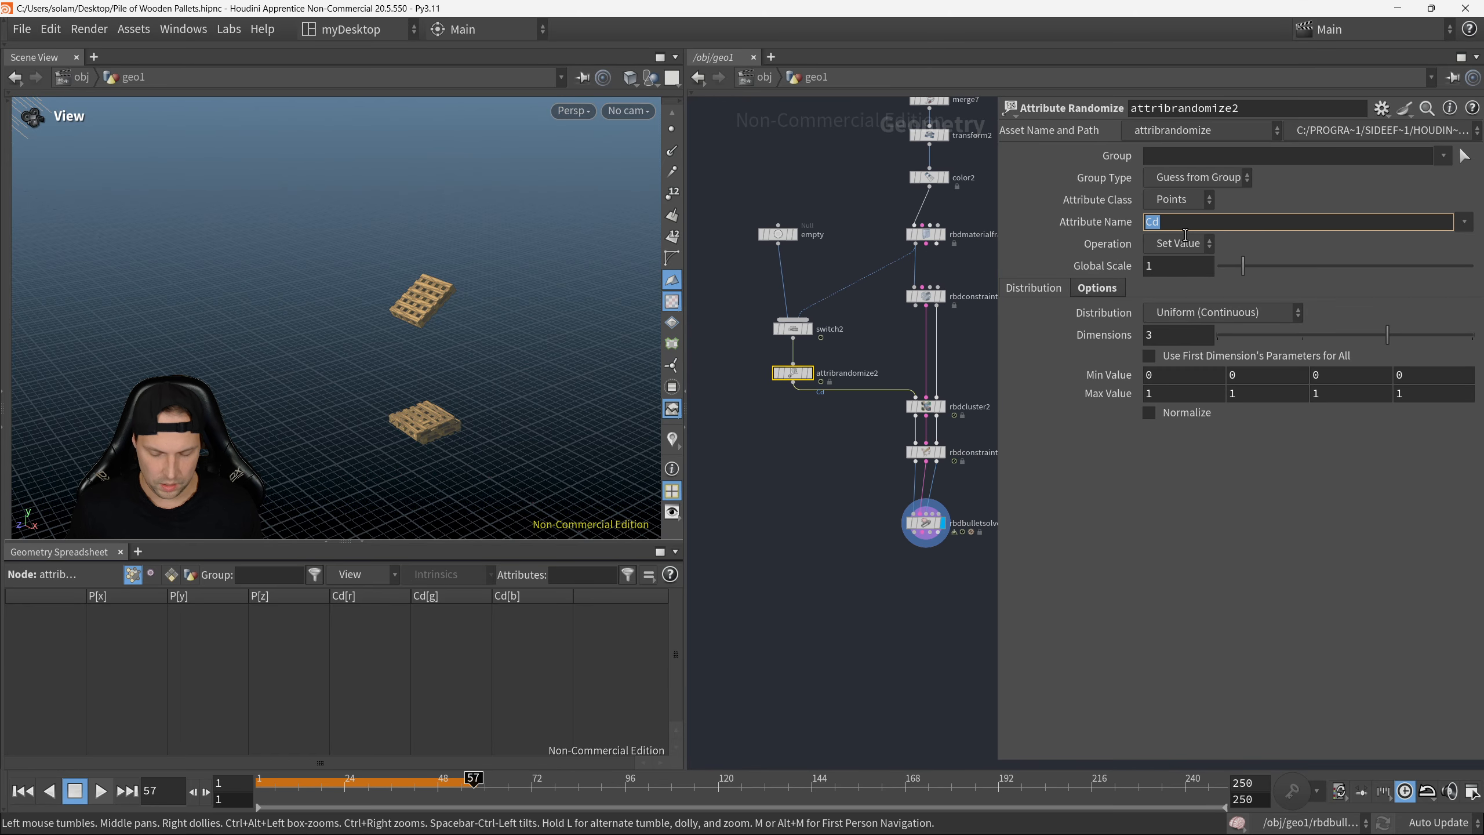
left_click(1164, 222)
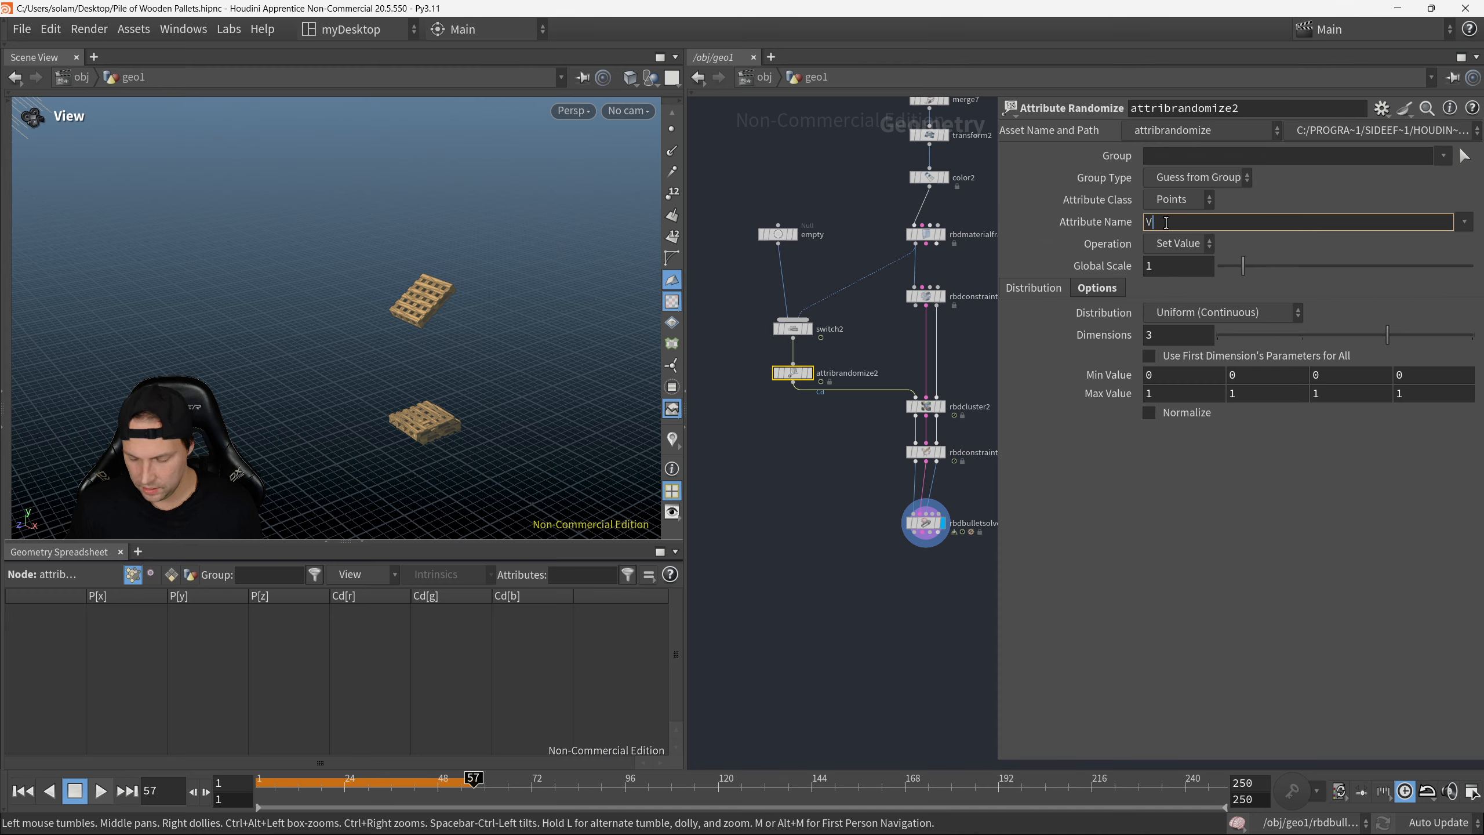
type("v")
key("Return")
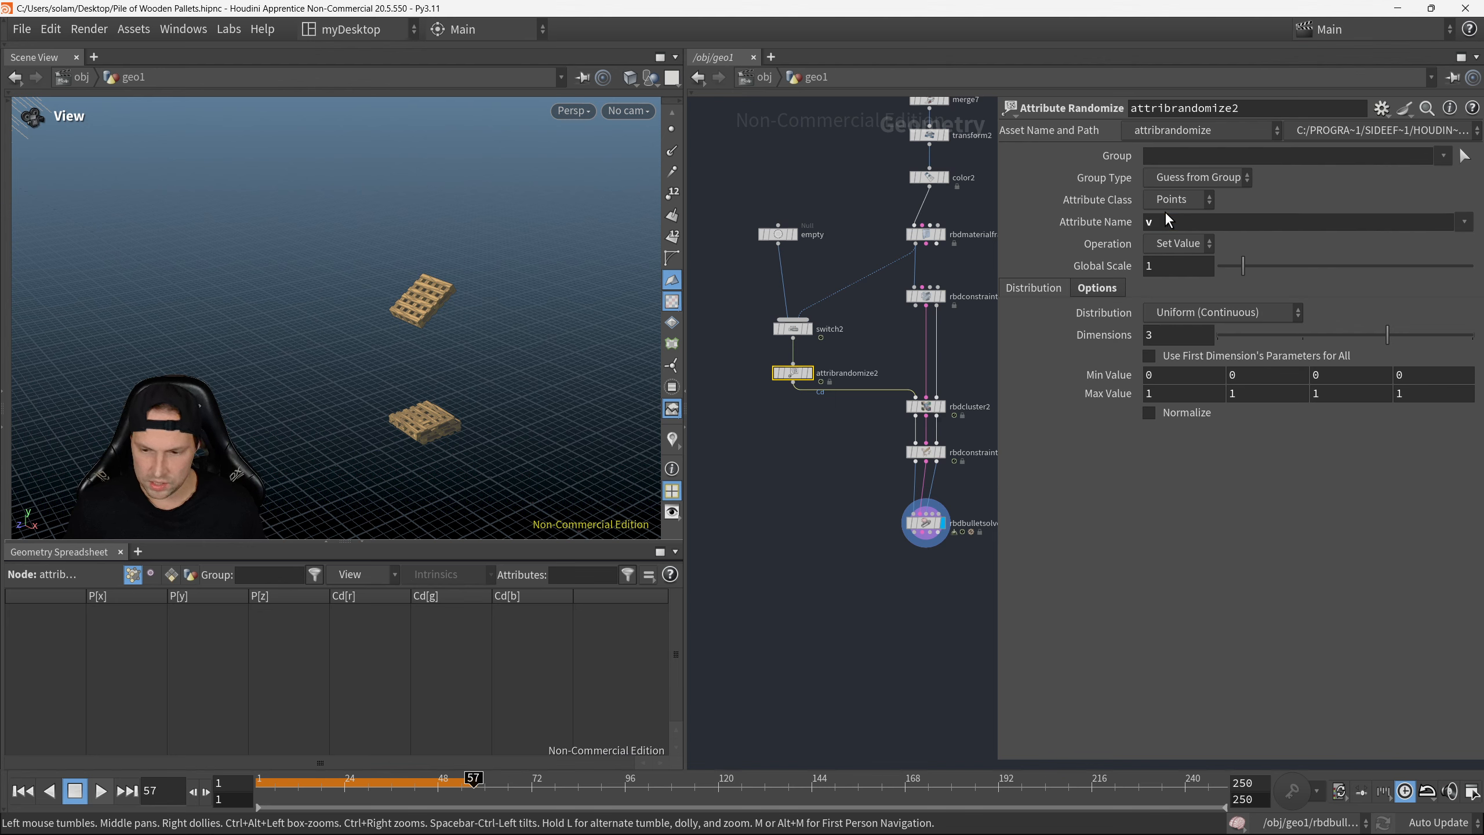
Step: Set all four Max Value components of attribrandomize2 to 0
double_click(1148, 398)
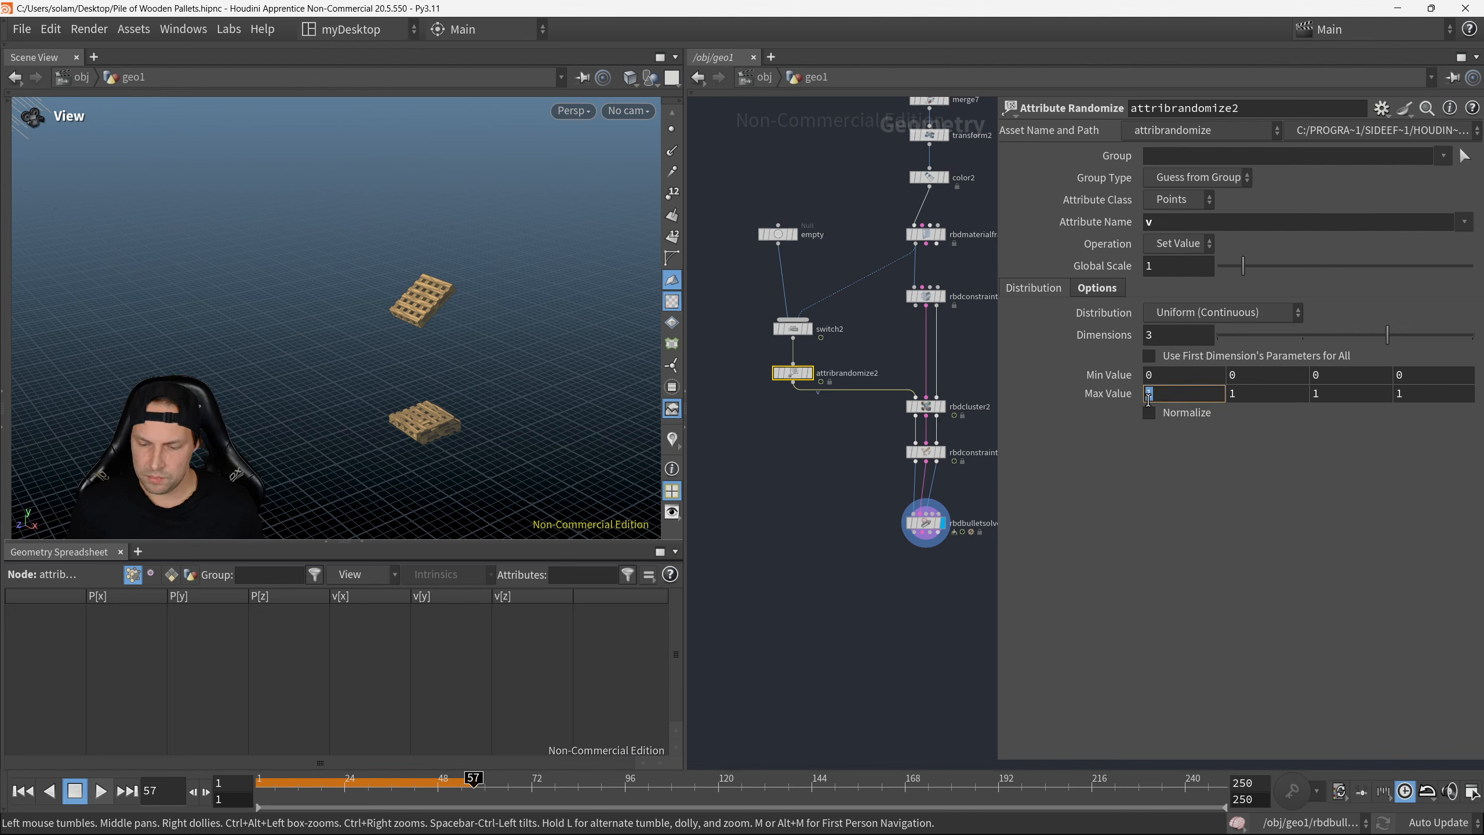
type("0")
key("Tab")
type("0")
left_click(1320, 396)
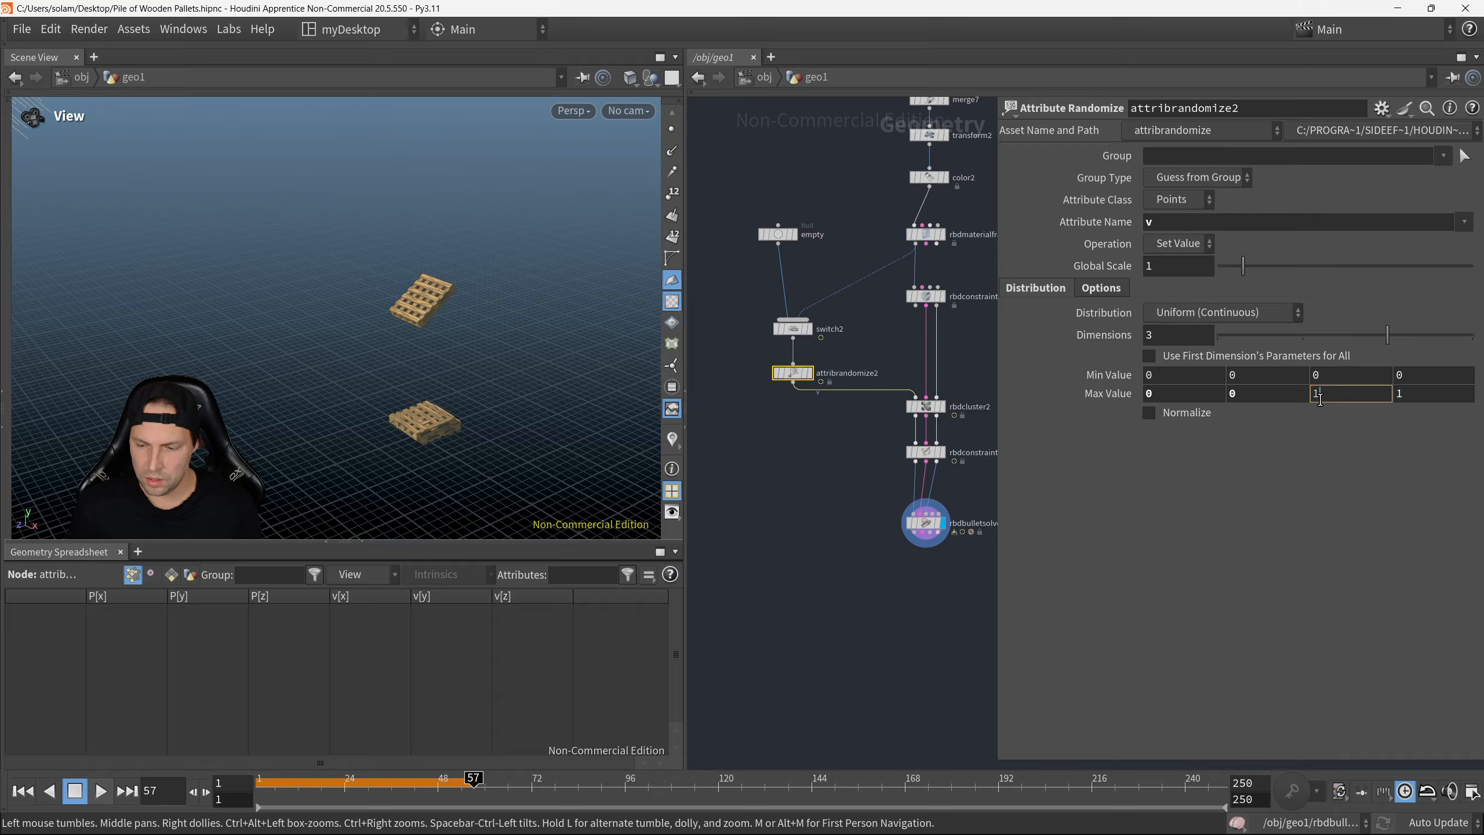
type("0")
key("Tab")
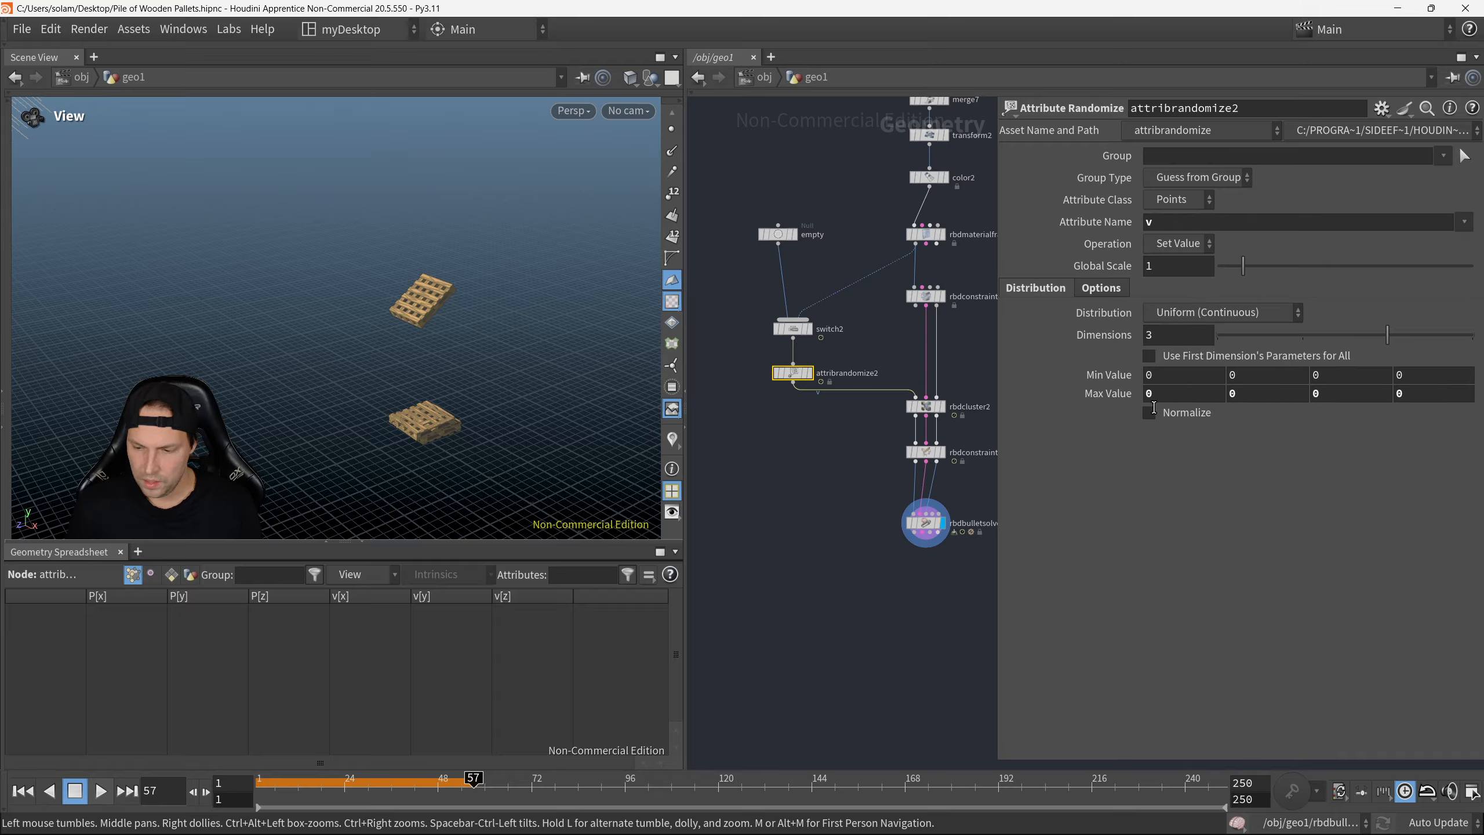
Step: Set the first component of Min Value to -10 and of Max Value to 10 in attribrandomize2
double_click(1174, 378)
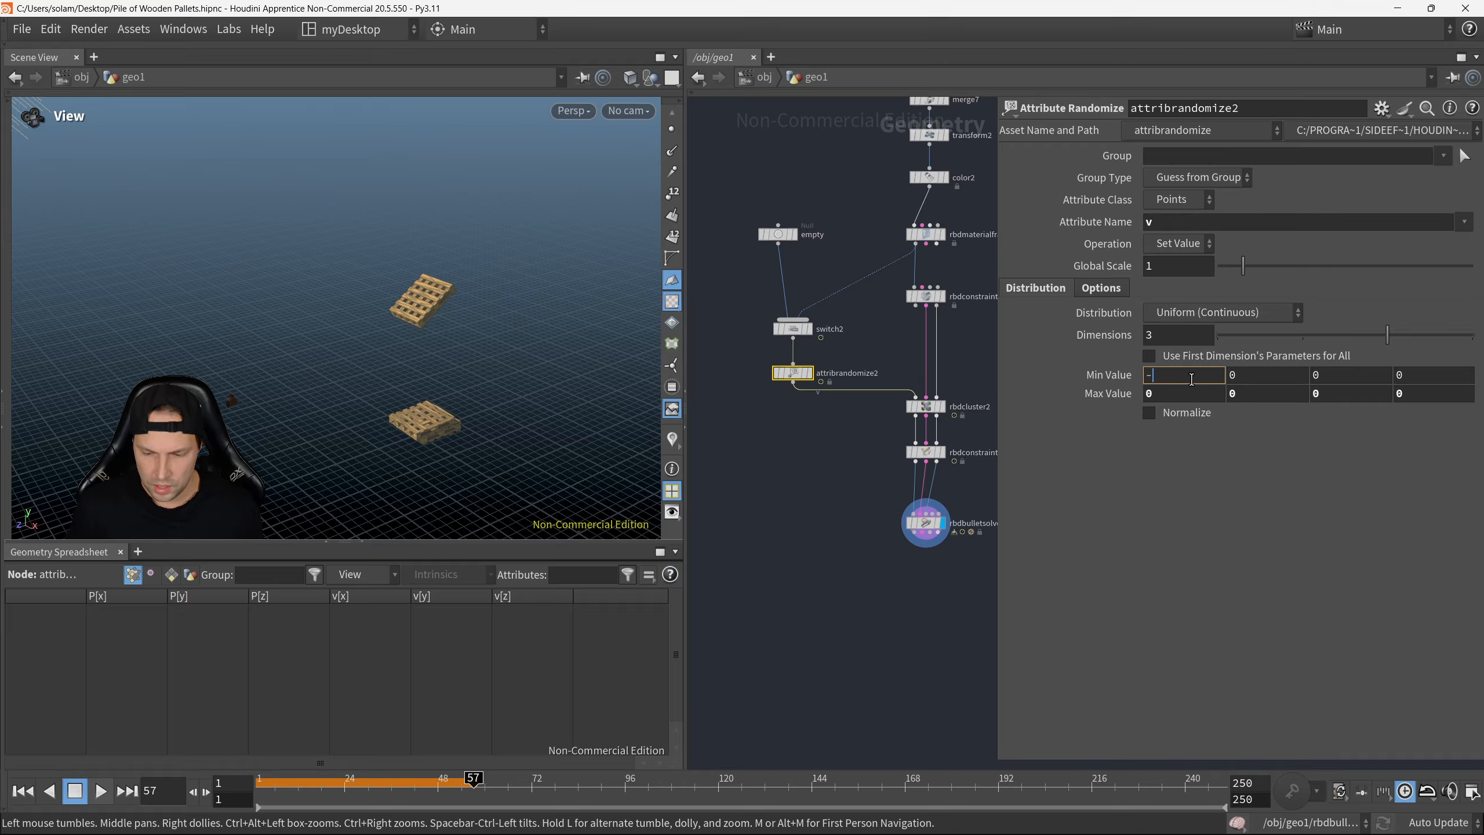
left_click(1148, 394)
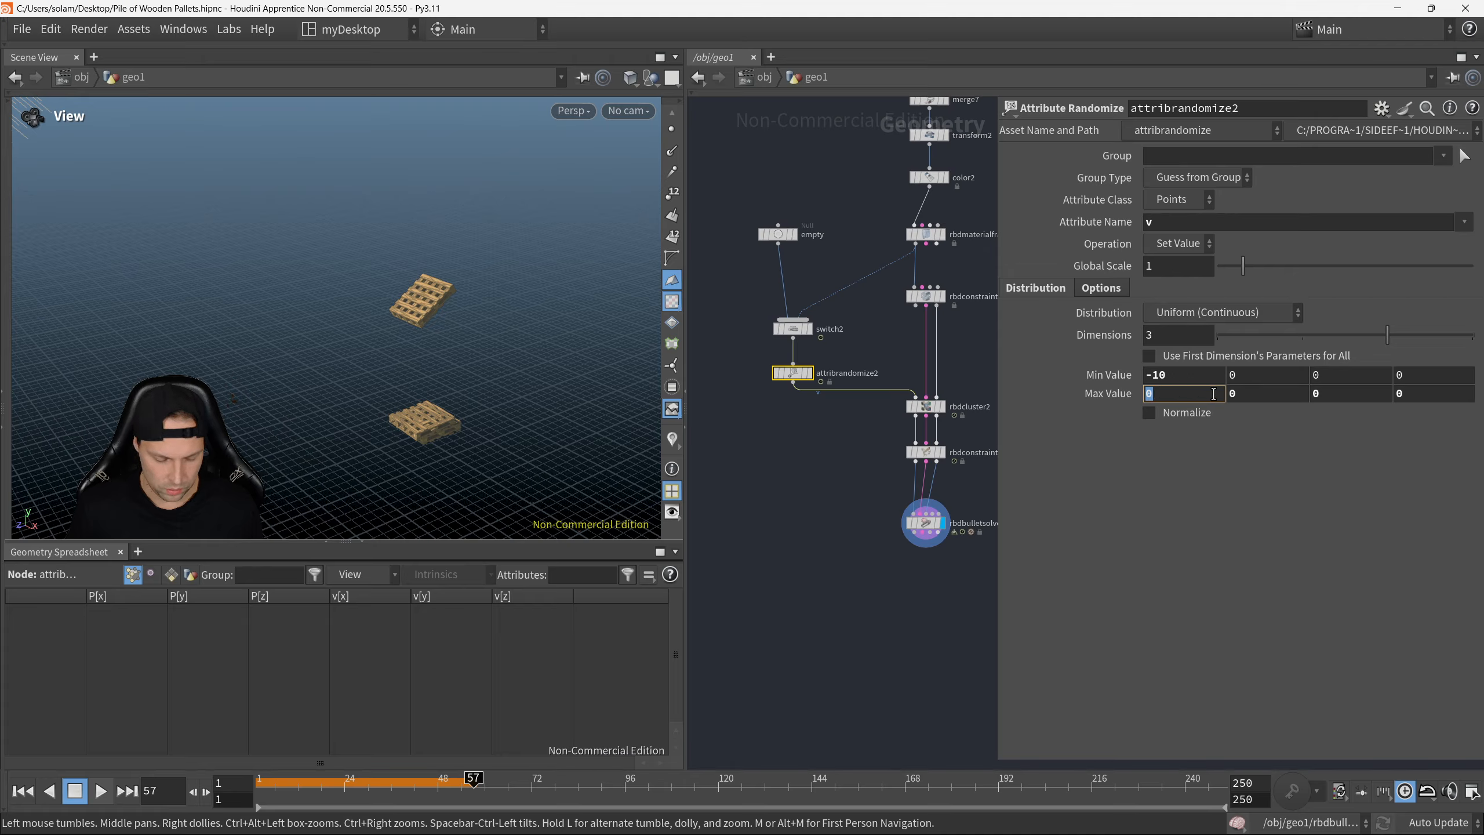
key("Return")
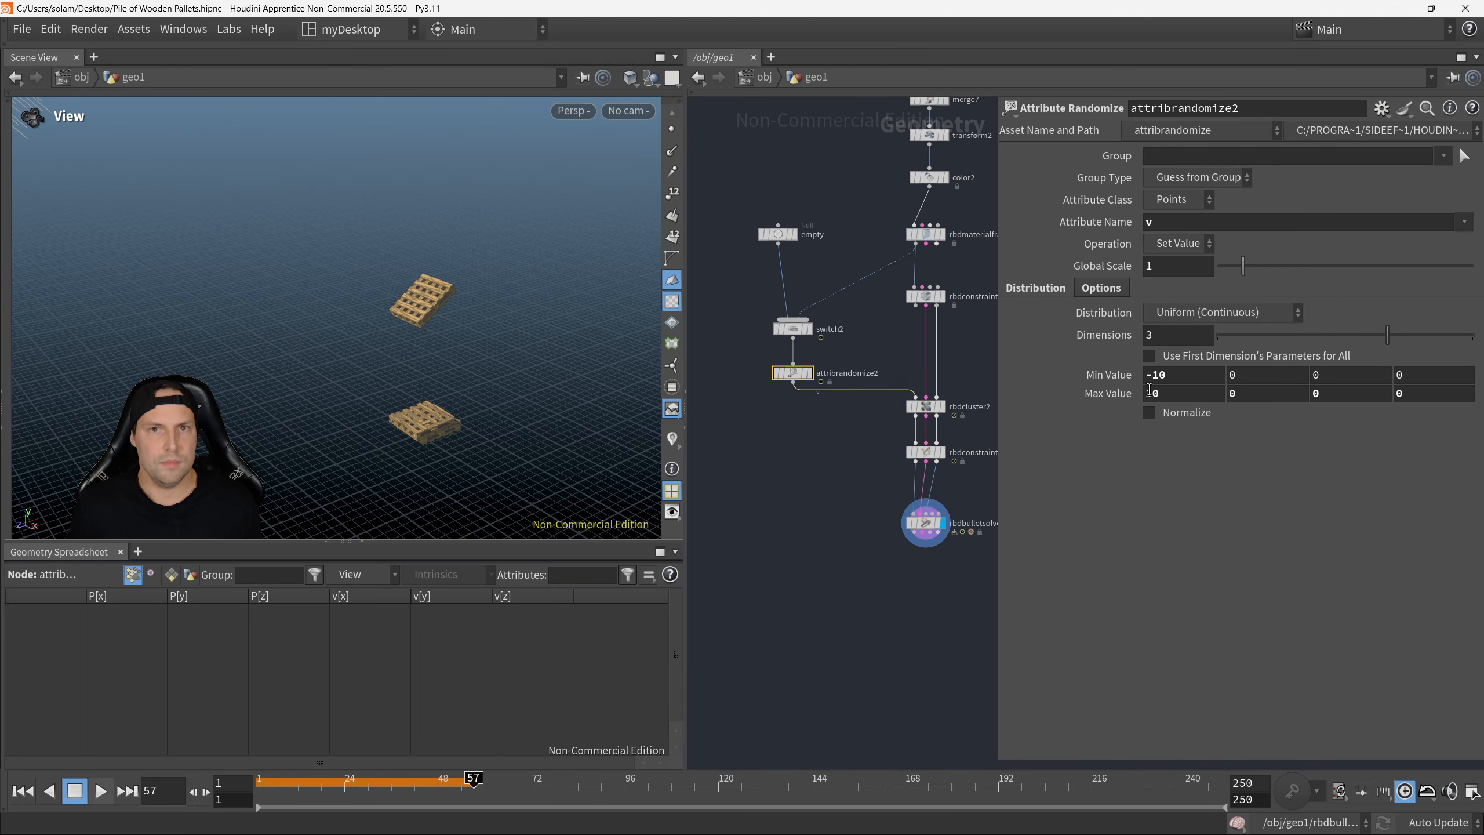
Step: Return to frame 1 and enable the Angle Threshold for breaking the Soft constraints in rbdbulletsolver2
left_click(925, 523)
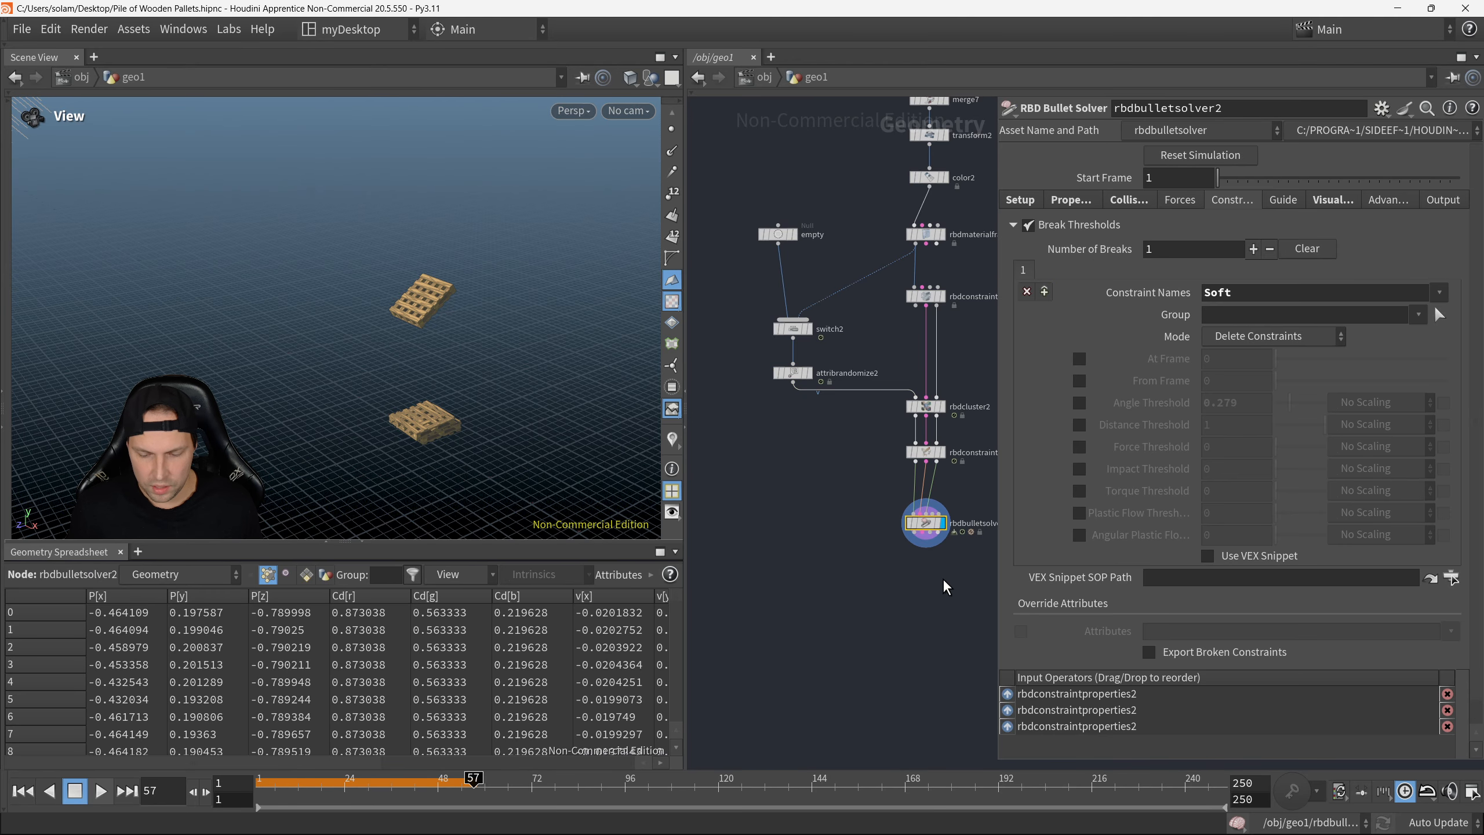
scroll(914, 529, "down", 2)
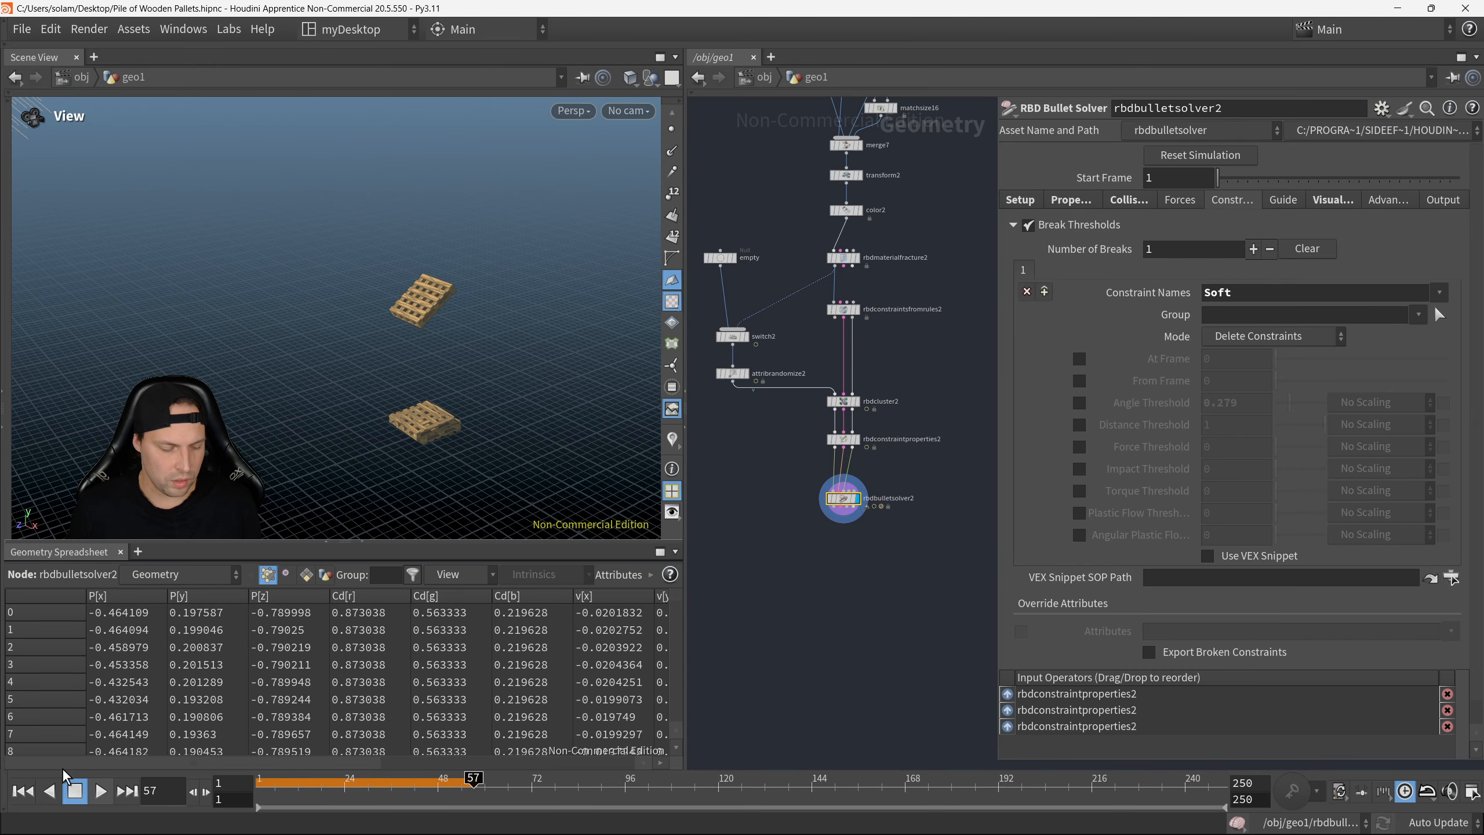
left_click(23, 790)
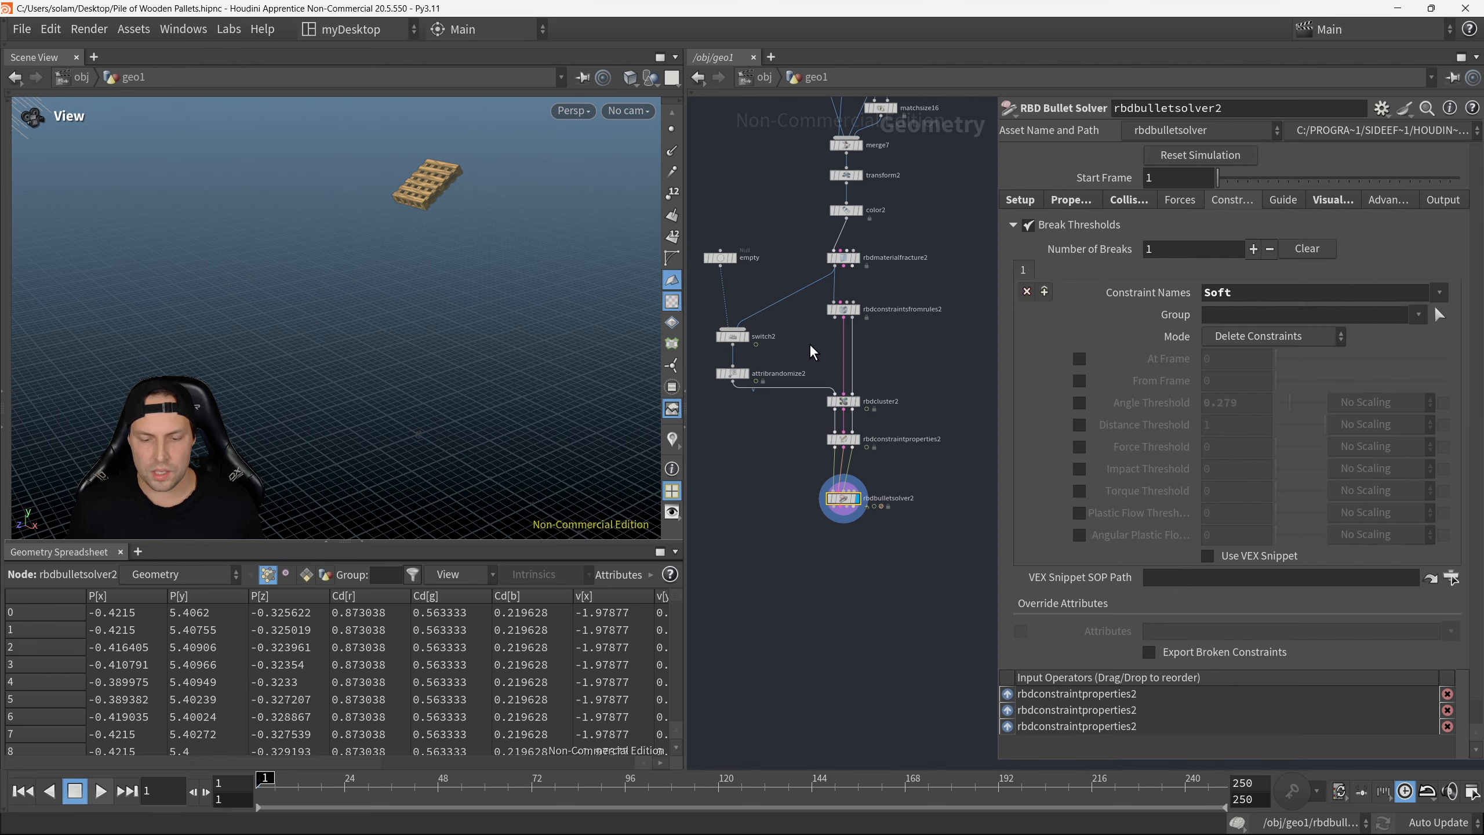
scroll(812, 350, "up", 2)
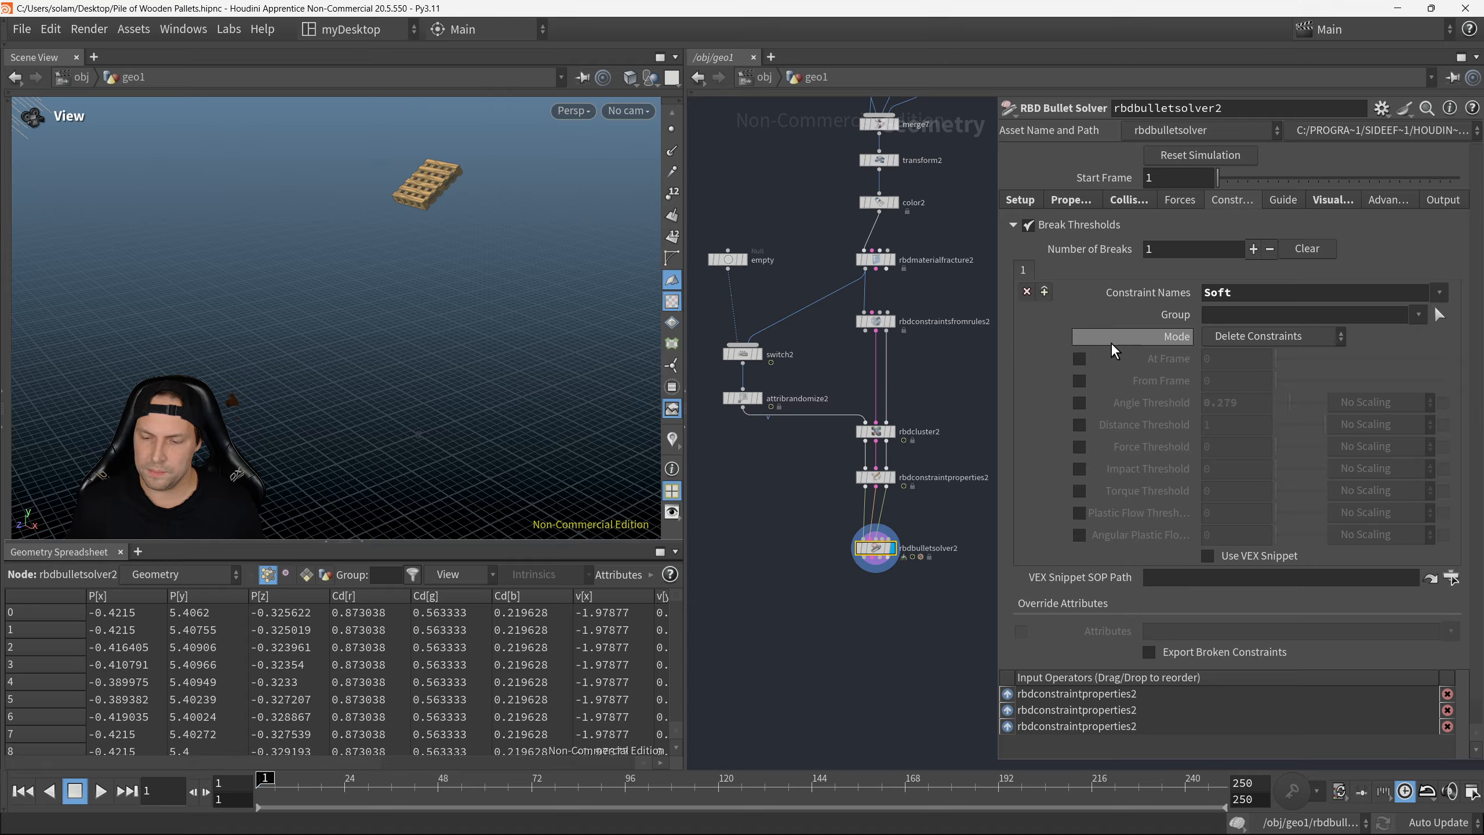
left_click(1080, 403)
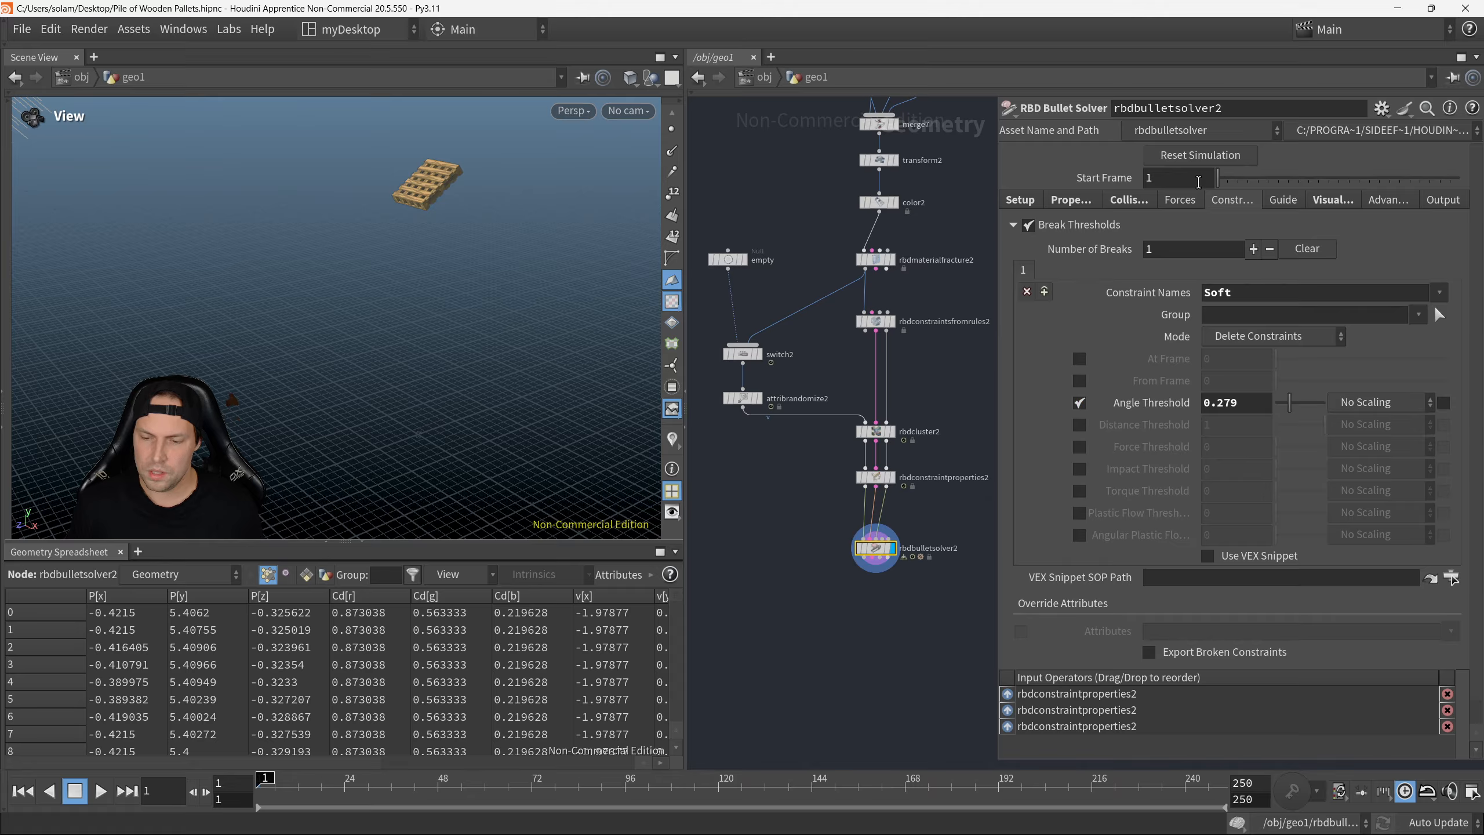
Step: Play the simulation from frame 1, watch the pallets stack up from close range, and stop at frame 136
left_click(100, 790)
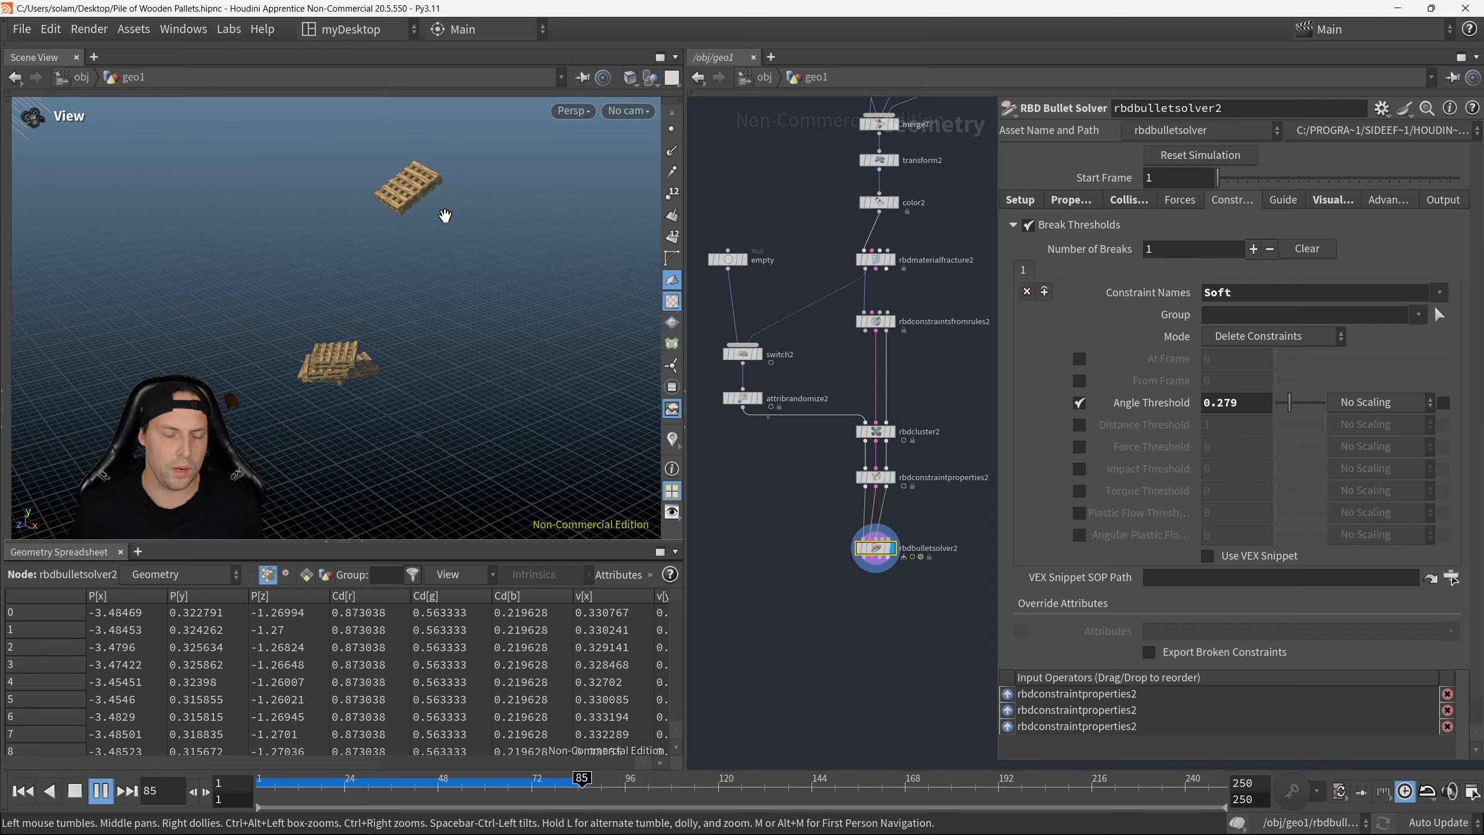
left_click_drag(377, 279, 390, 381)
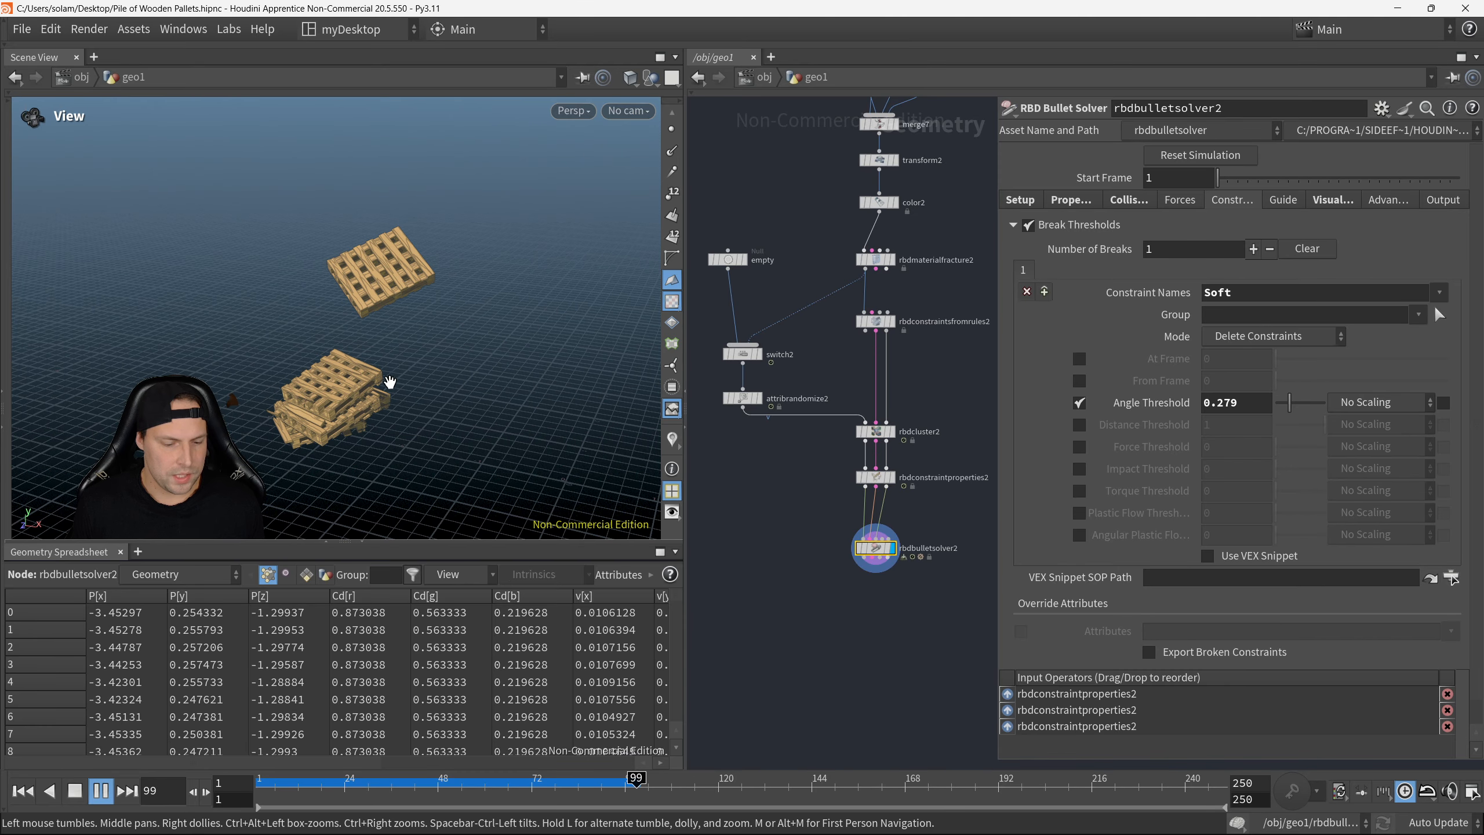
middle_click_drag(457, 334, 450, 335)
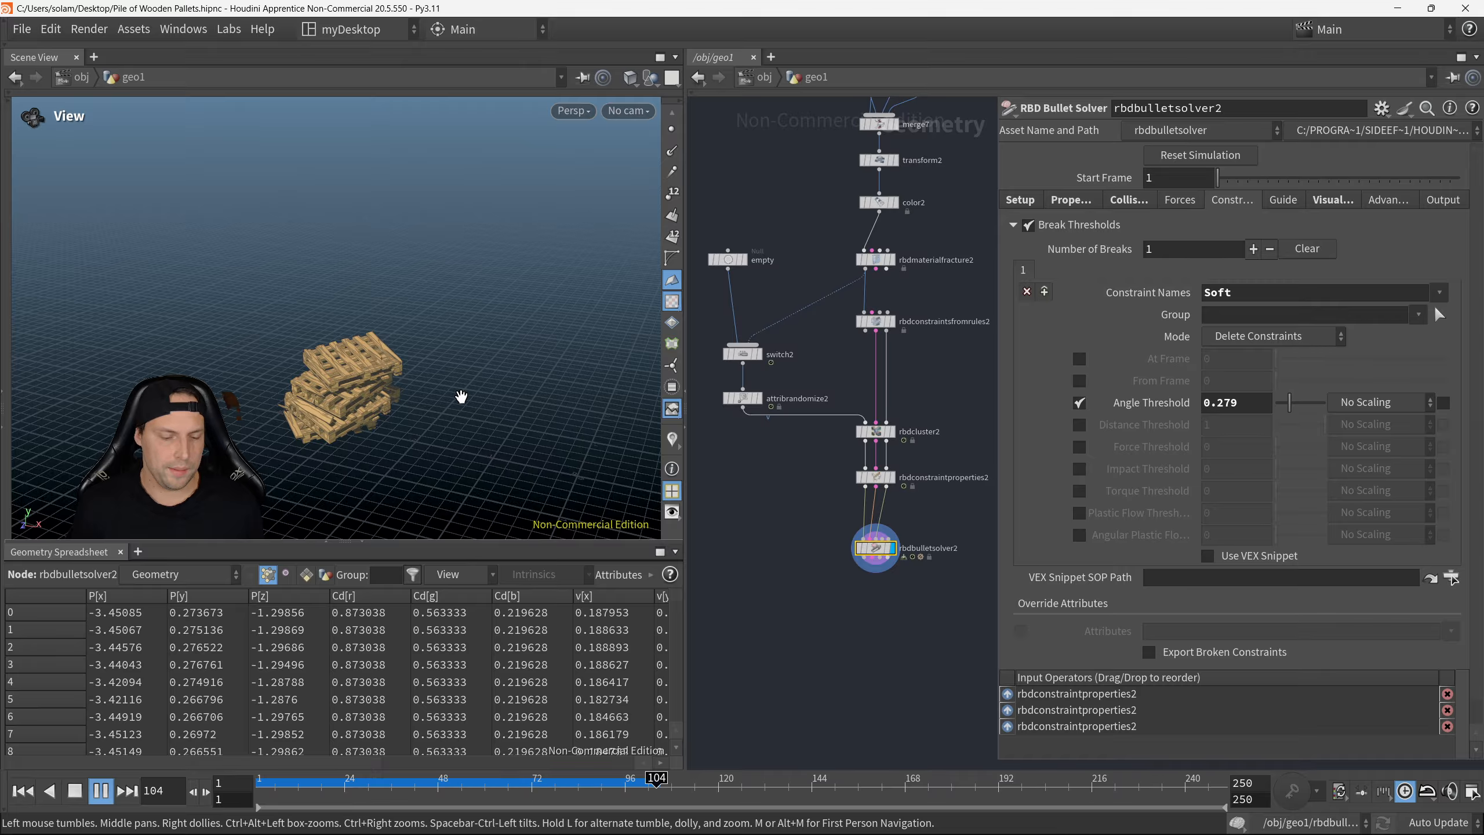
scroll(553, 391, "up", 5)
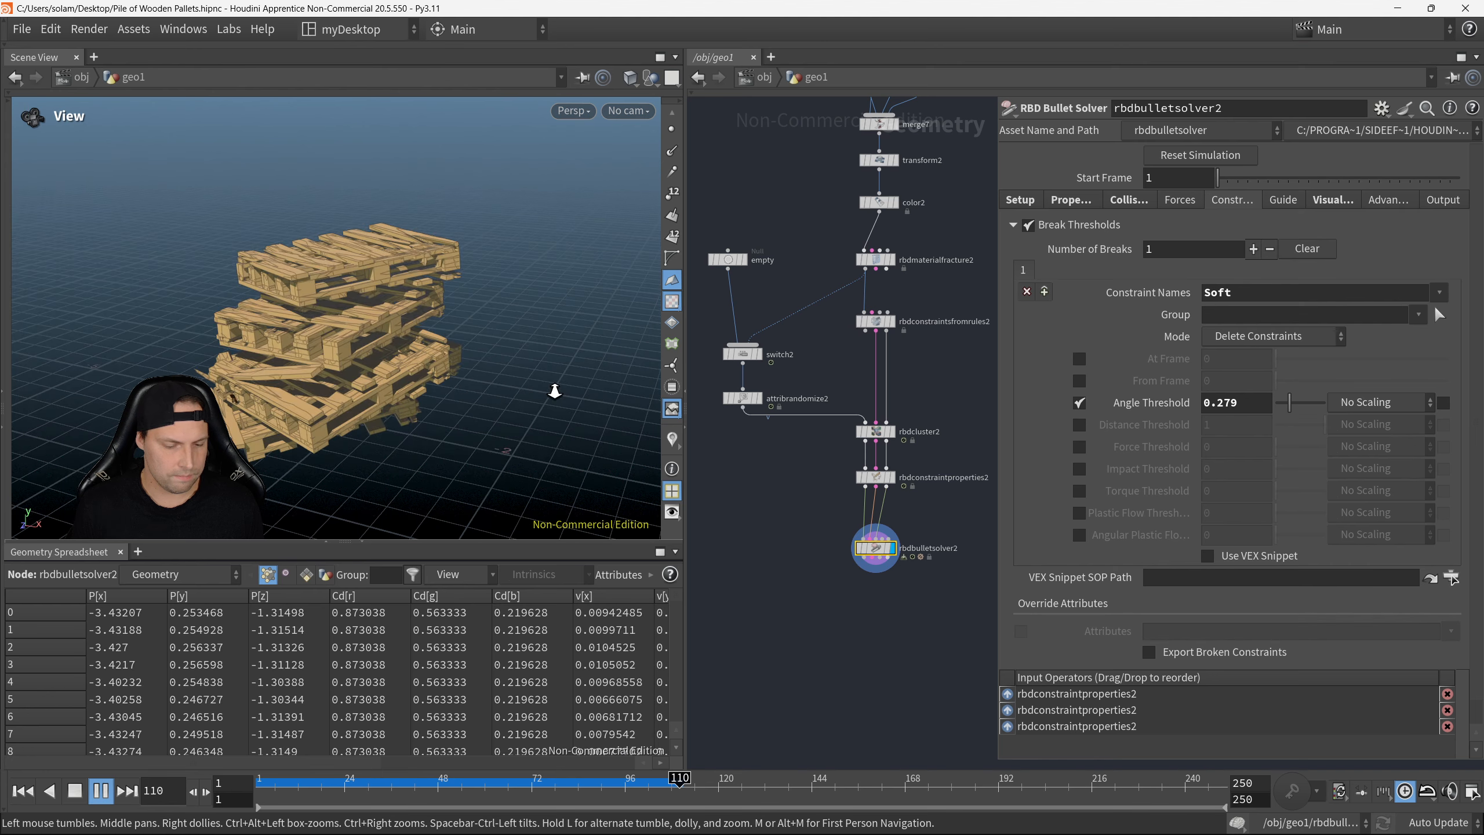
mouse_move(454, 355)
left_mouse_down()
mouse_move(368, 362)
mouse_move(434, 366)
left_mouse_up()
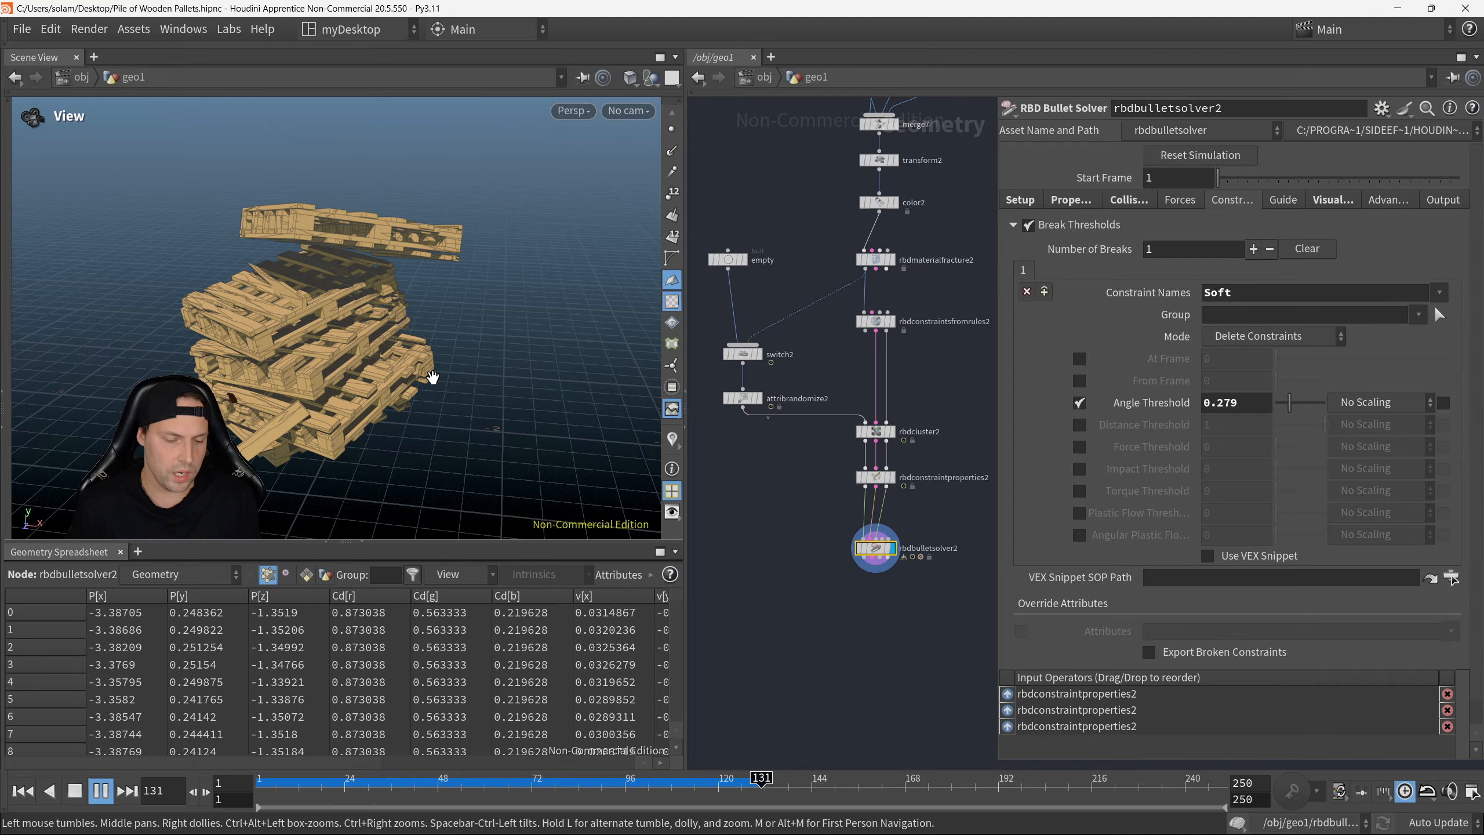
left_click(29, 795)
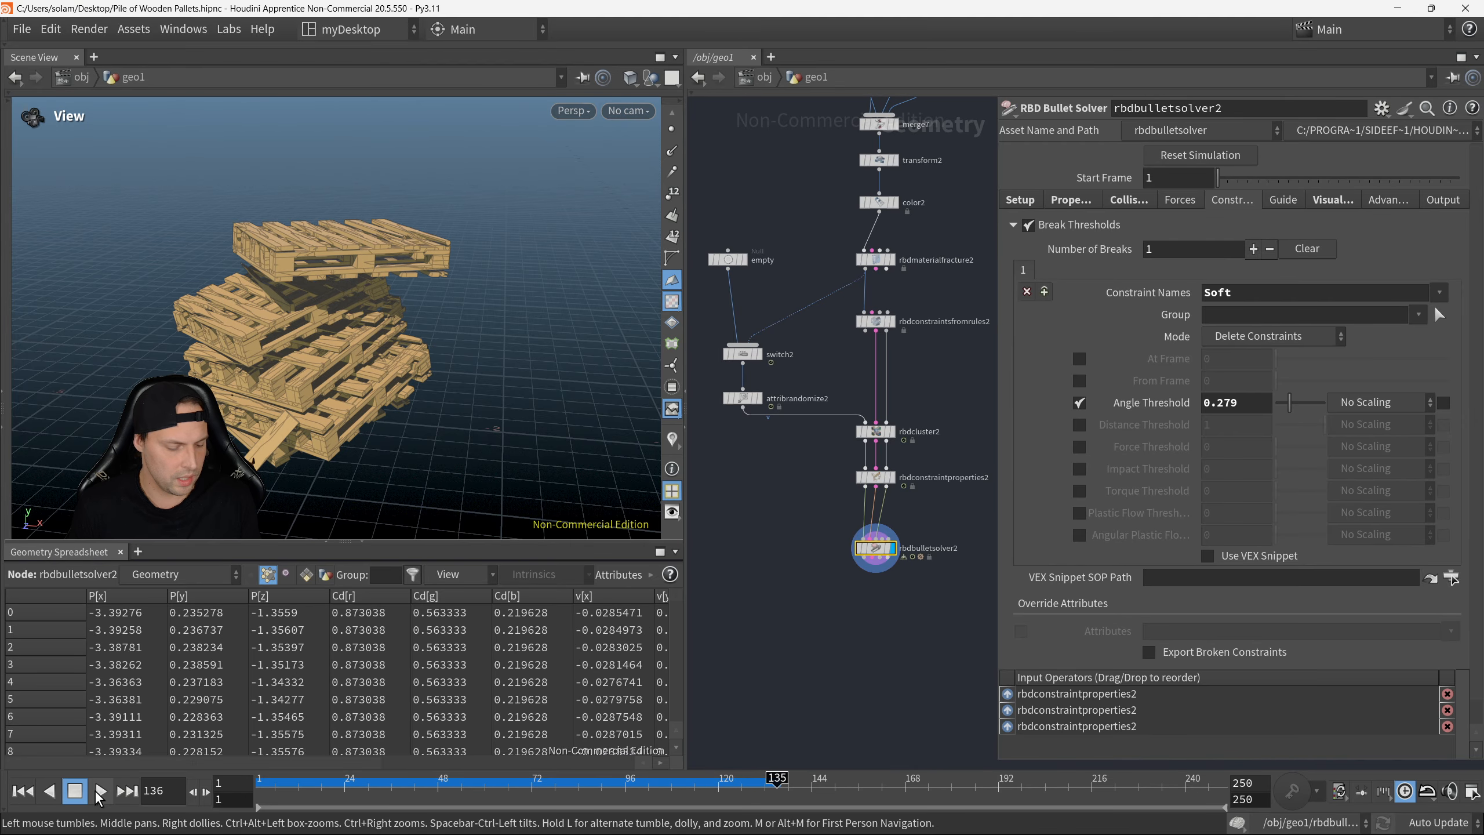
Step: Go back to frame 120, hide the node parameters and inspect the pallet pile from another angle
left_click_drag(642, 806, 718, 806)
left_click_drag(436, 332, 535, 389)
key("p")
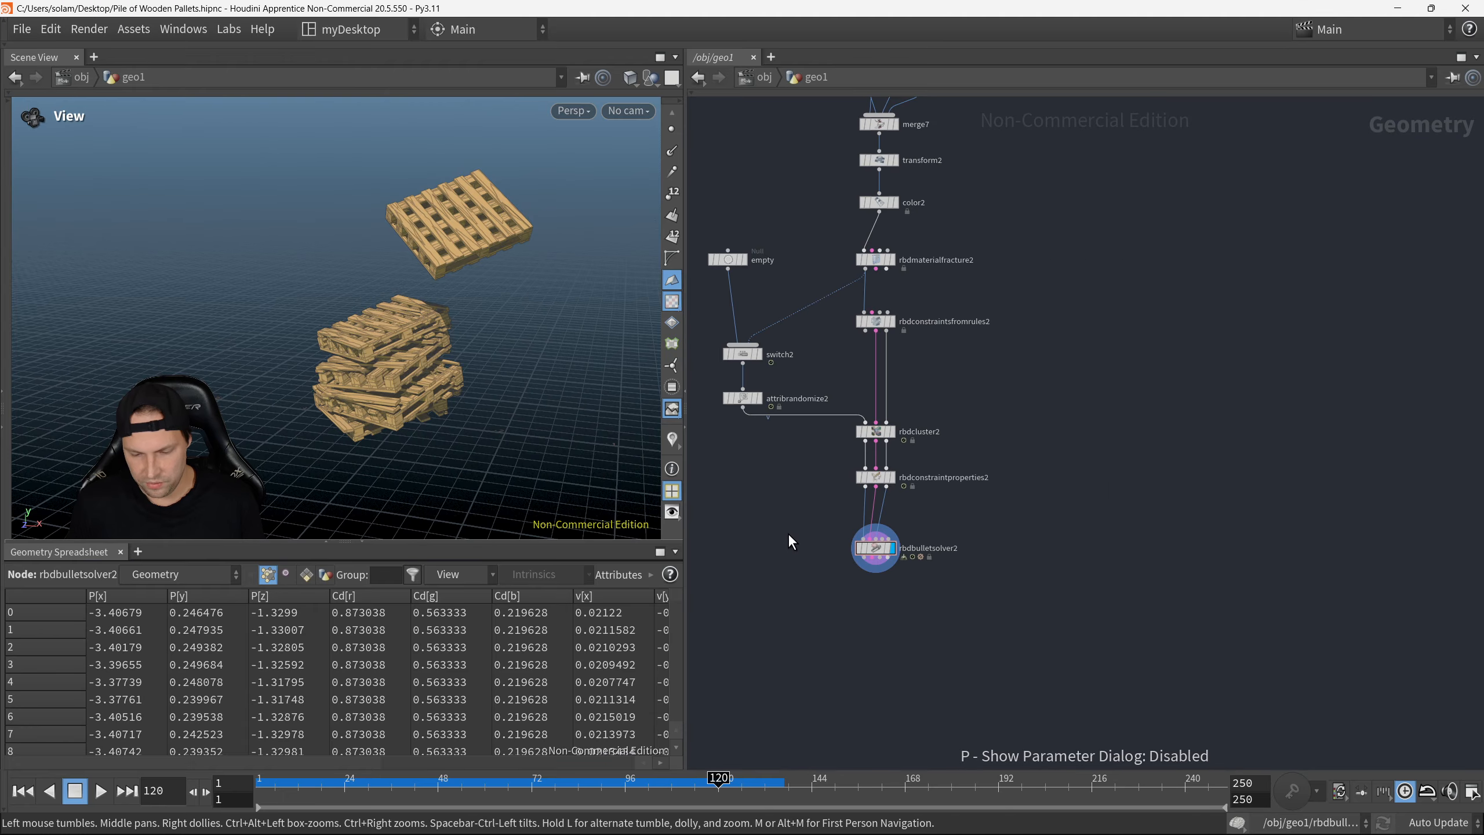
left_click_drag(512, 420, 494, 424)
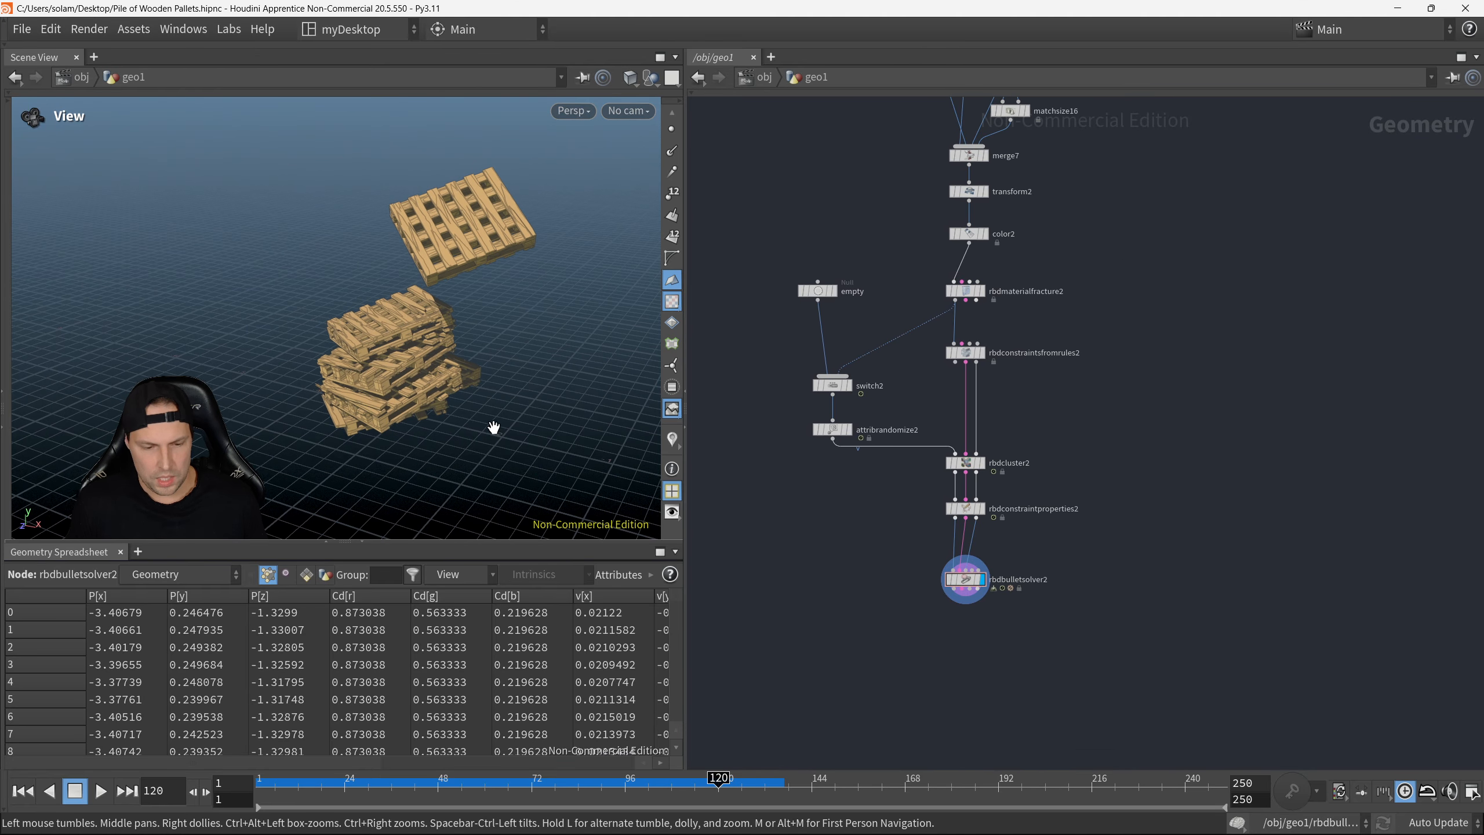